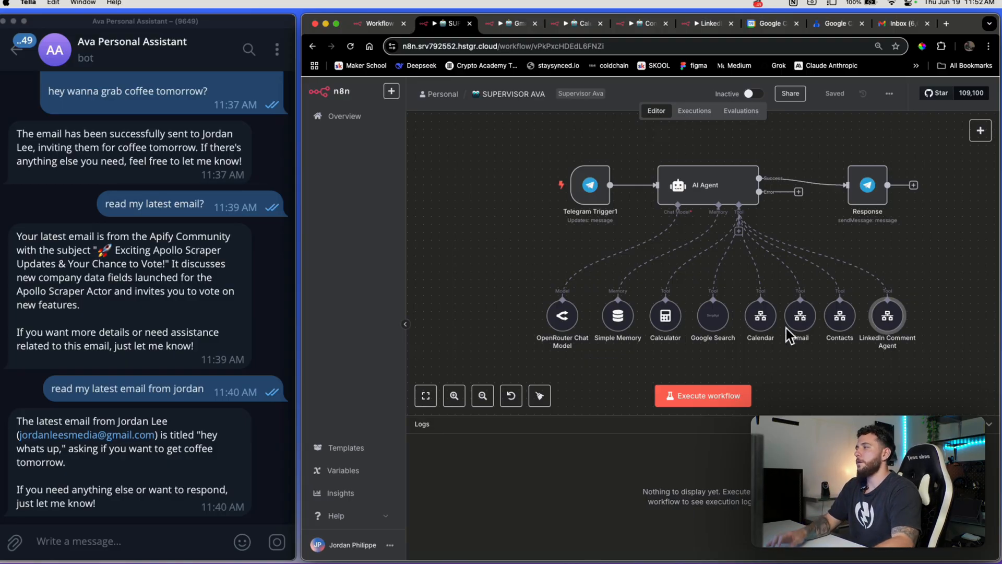
Ask the Telegram bot 'when is the next ufc event?' and run the supervisor workflow to get its answer
click(144, 541)
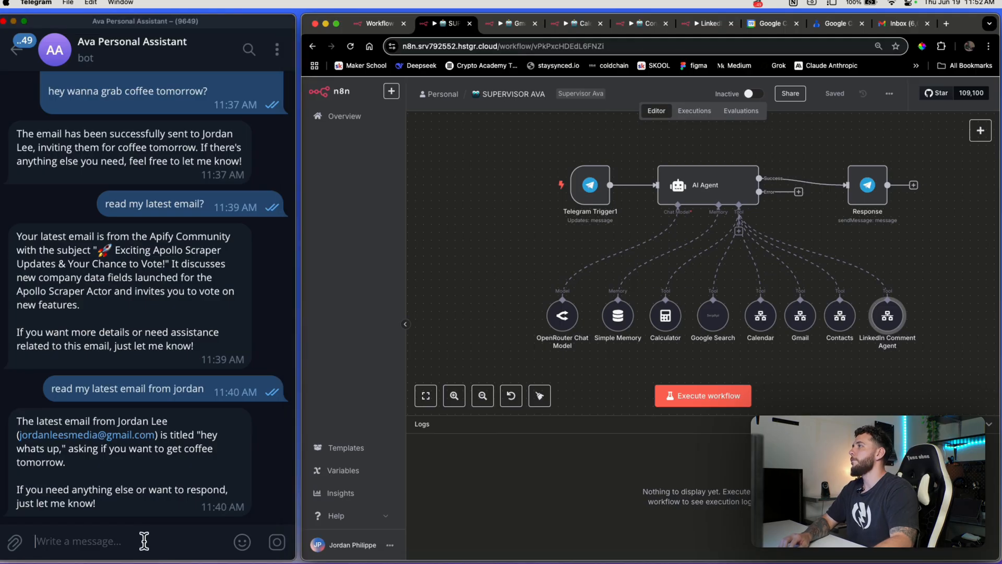
double_click(204, 475)
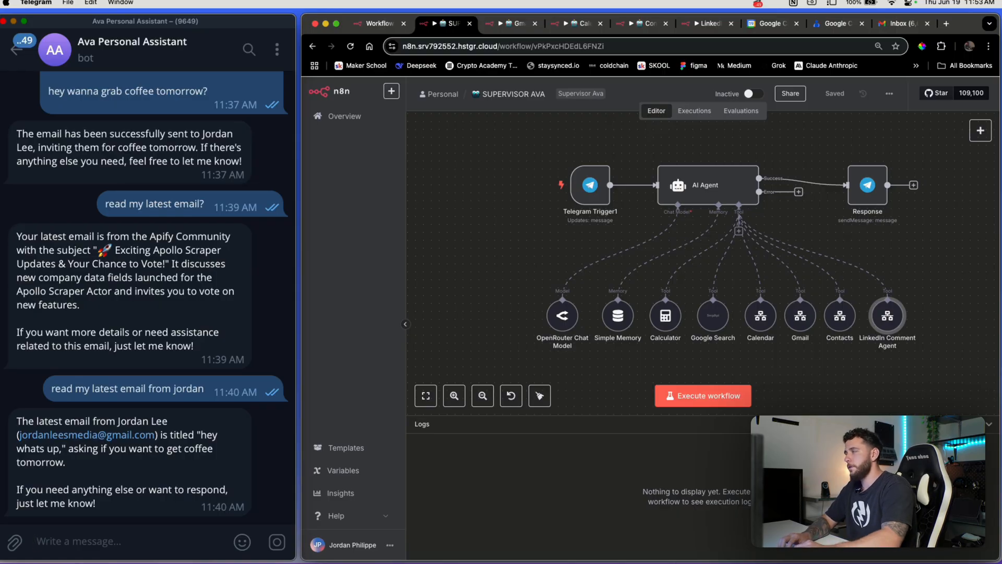
text(when)
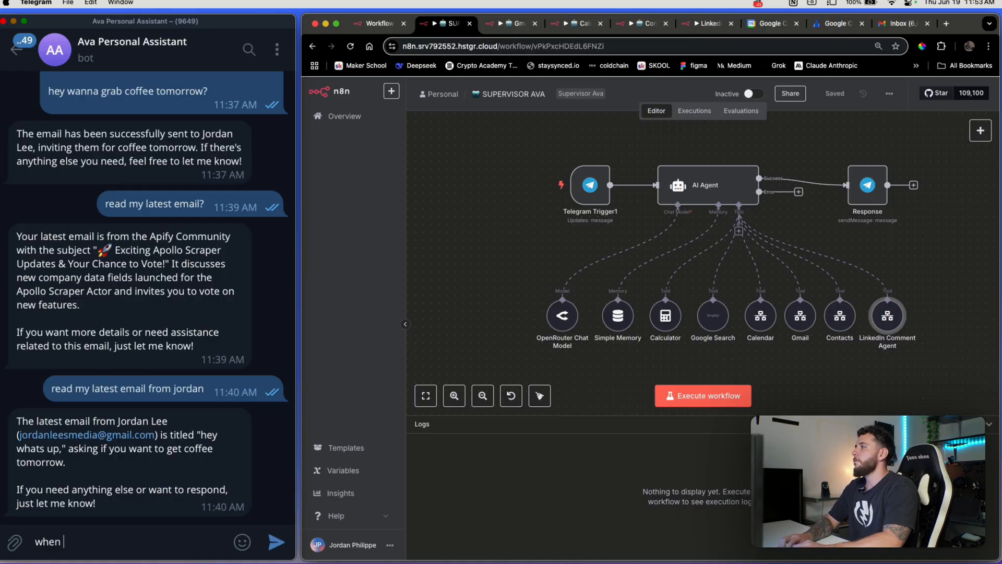
text( is the next ufc ev)
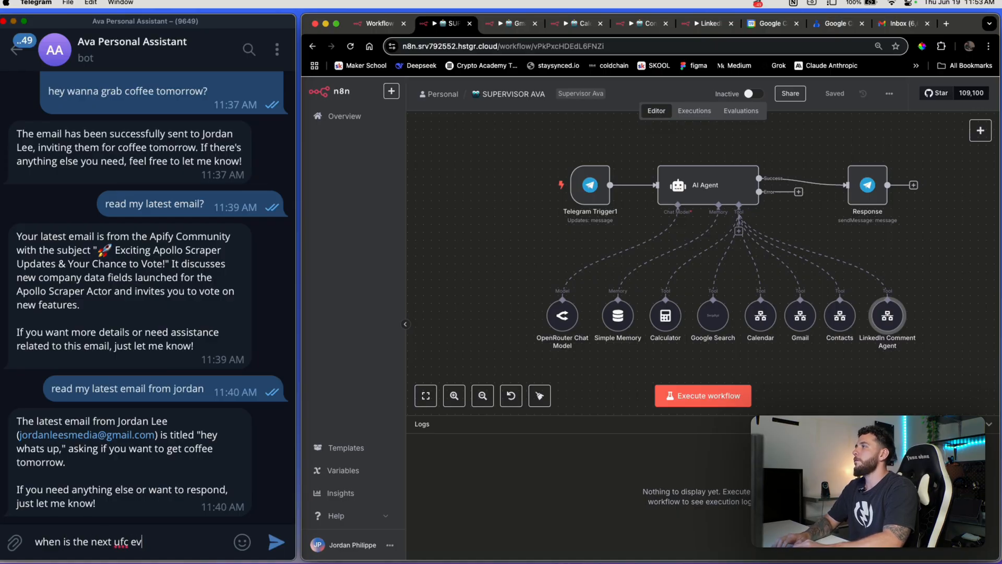
text(ent?)
key(Return)
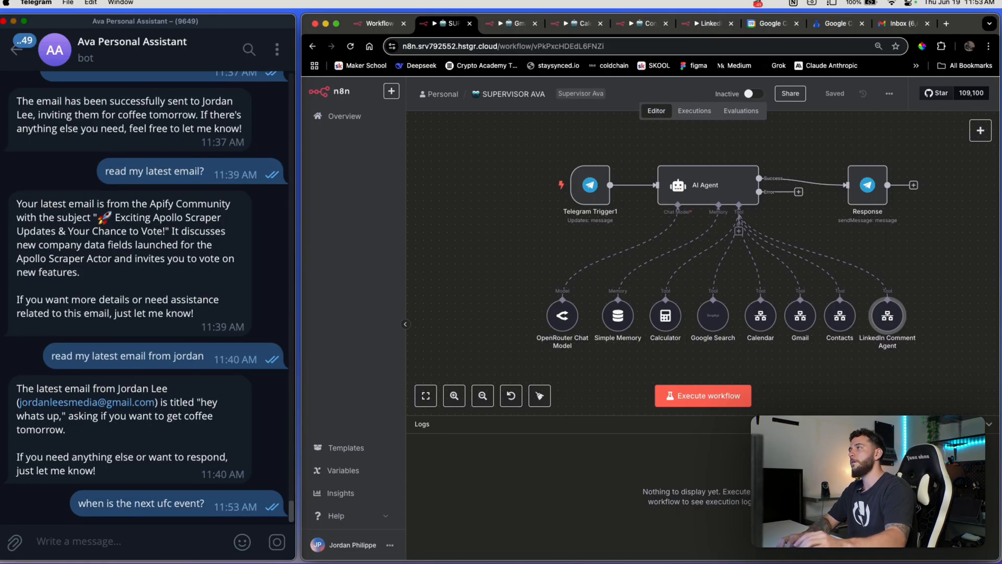
click(714, 400)
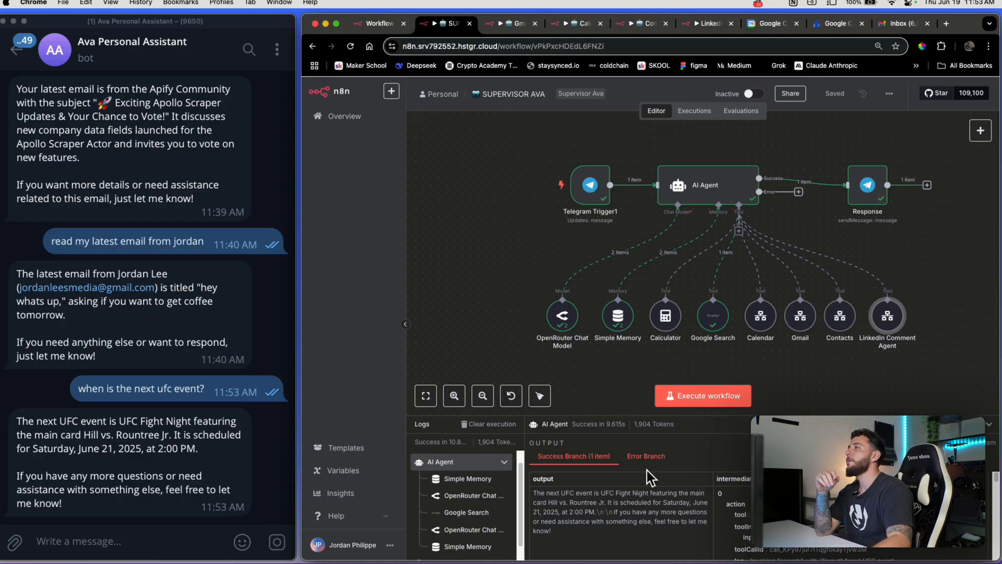
click(171, 538)
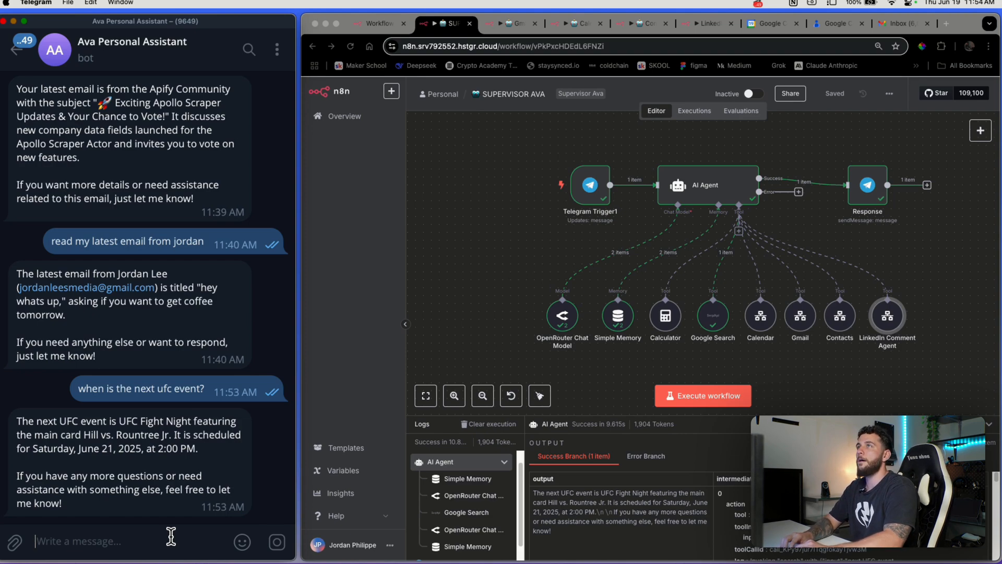
Ask the bot to book a calendar event tonight 4pm–5pm for a haircut, then check Google Calendar
text(e)
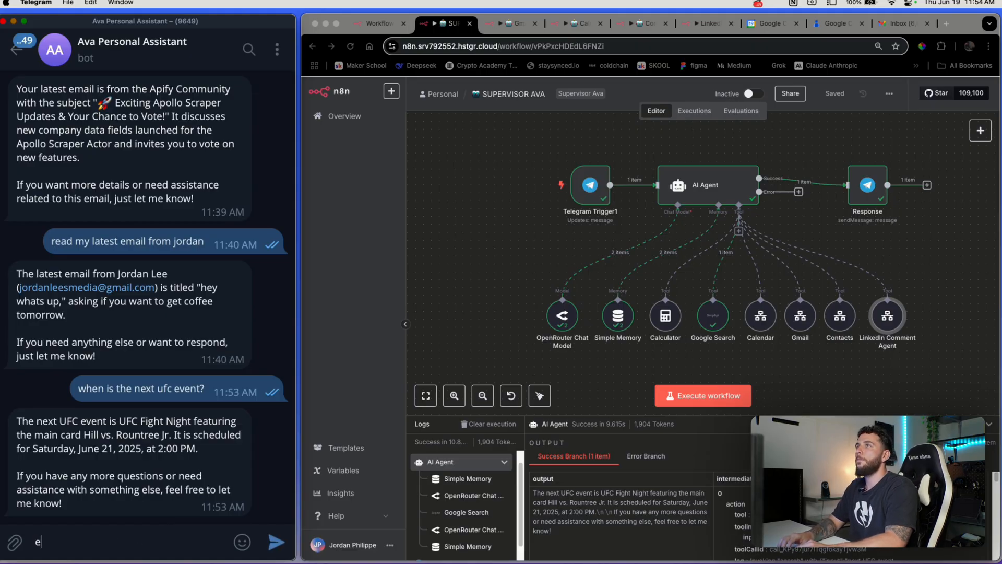
key(BackSpace)
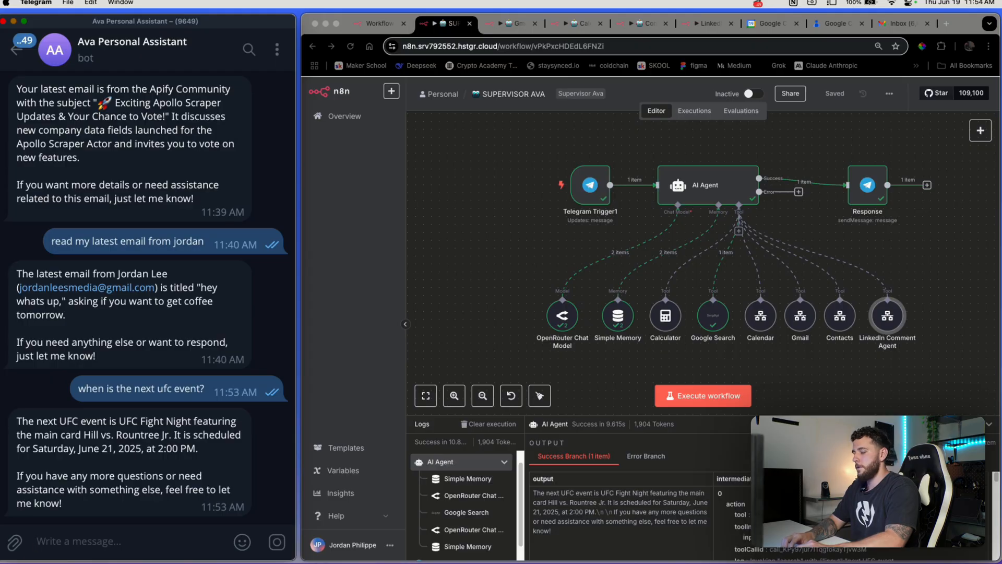
text(book me in a a)
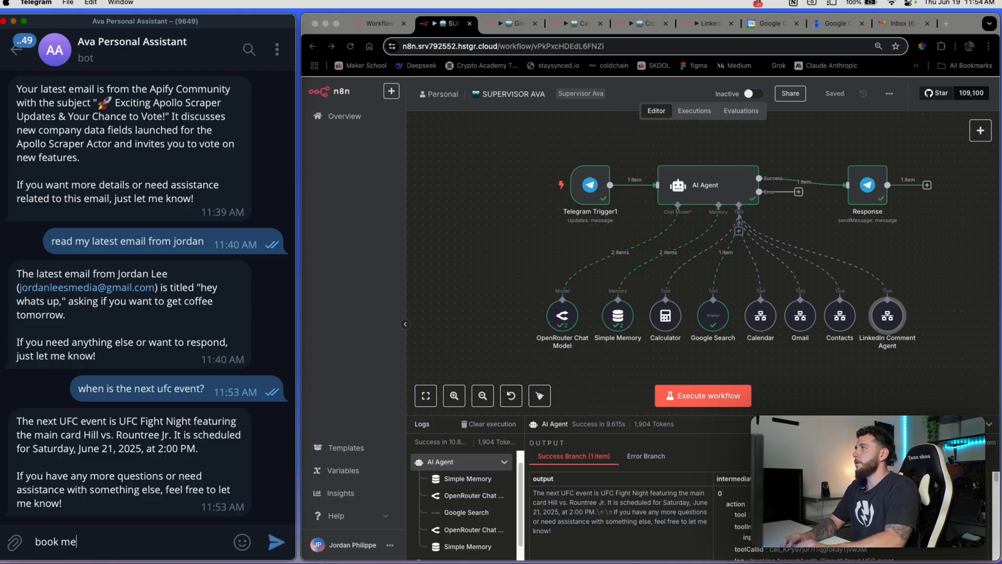
key(BackSpace)
text(ca)
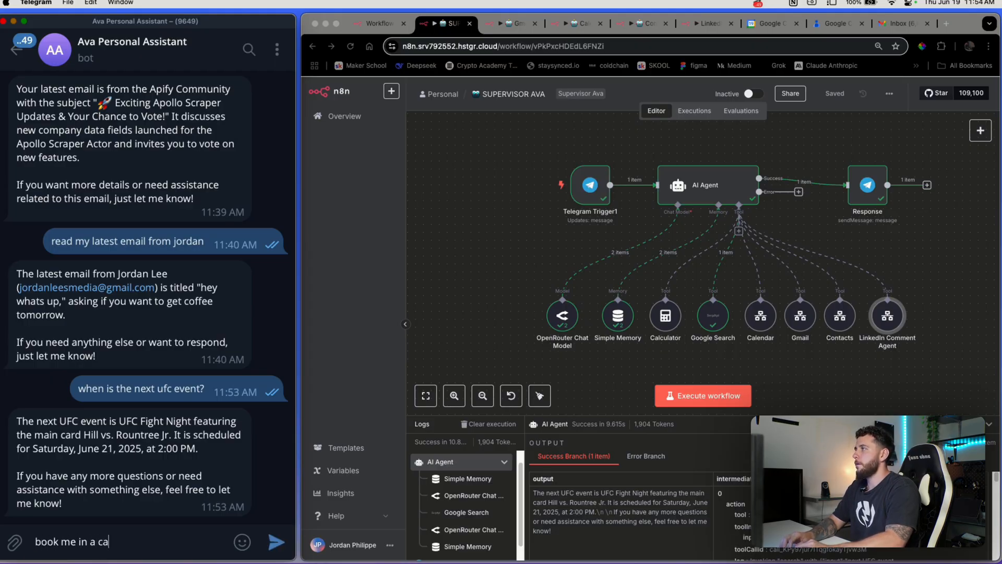
text(lendar event for tonight at)
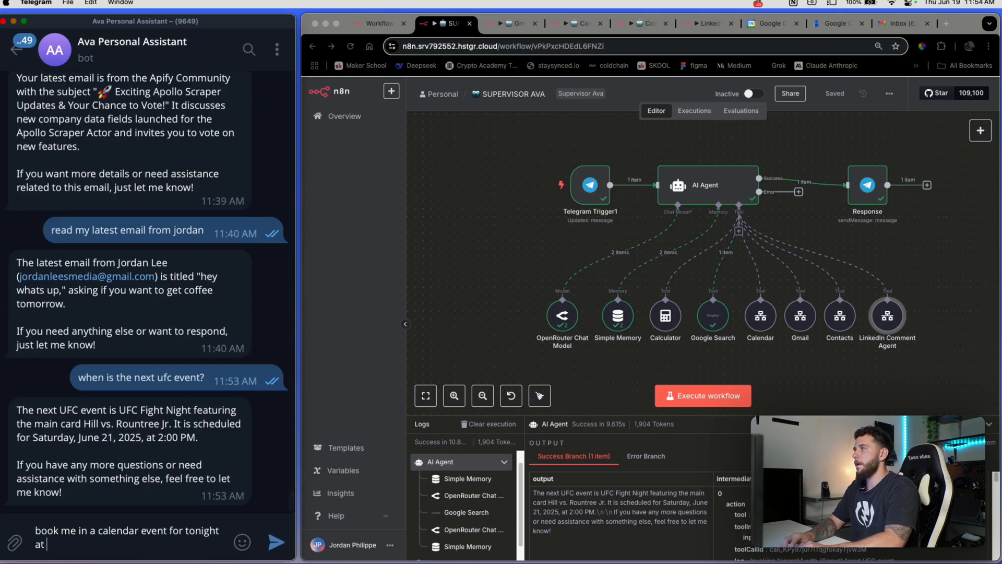
text( 4p)
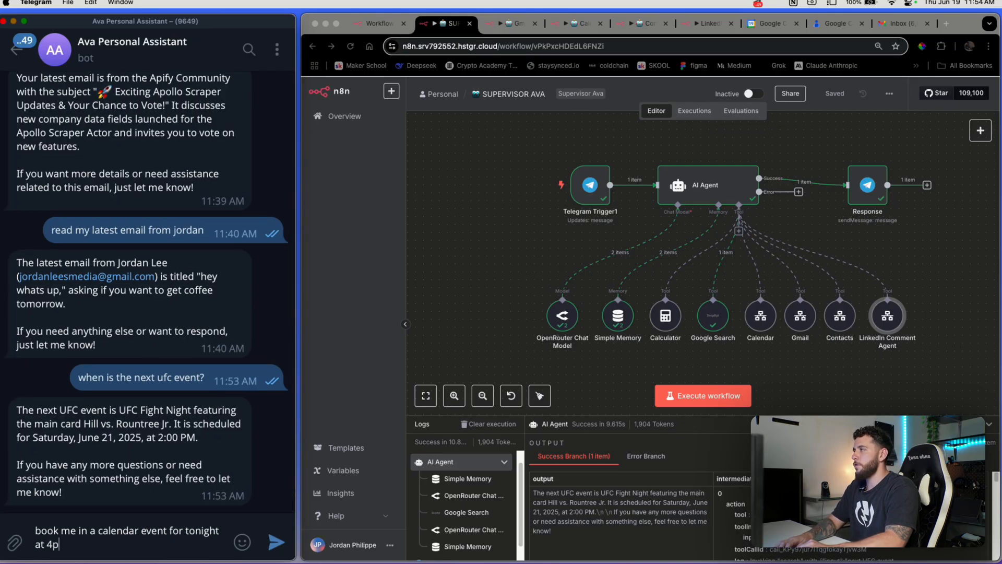
text(m- 5p)
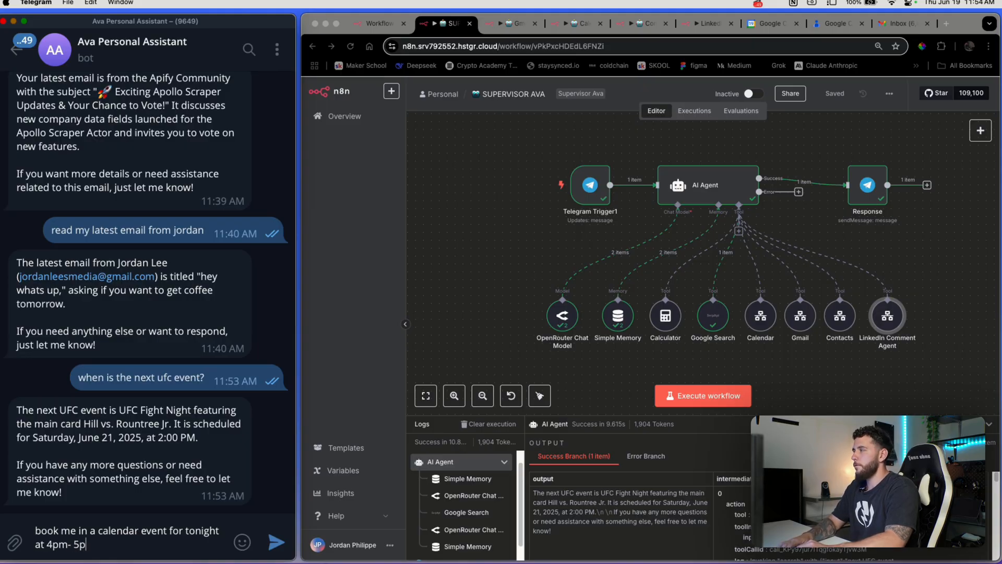
text(m for a haircut)
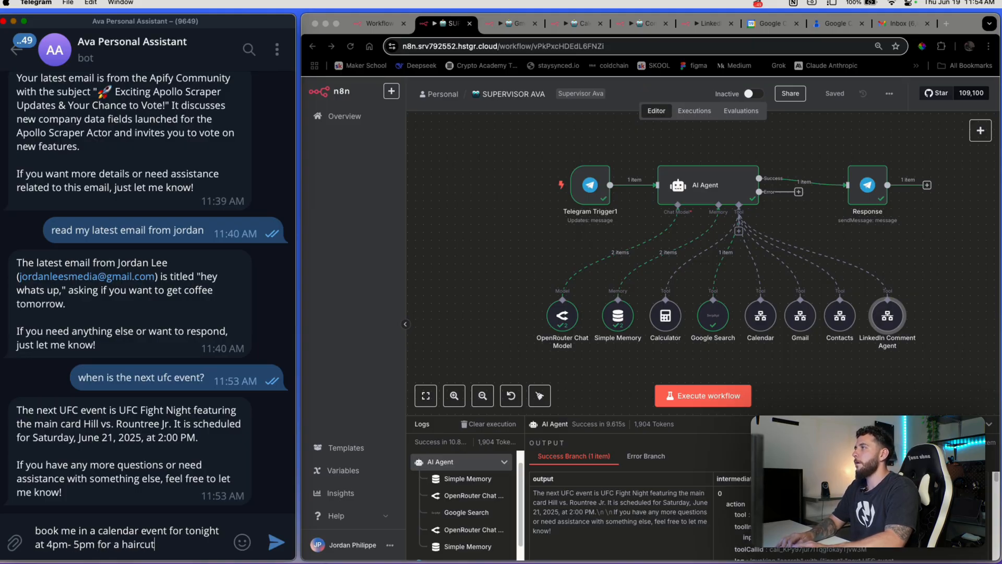
key(Return)
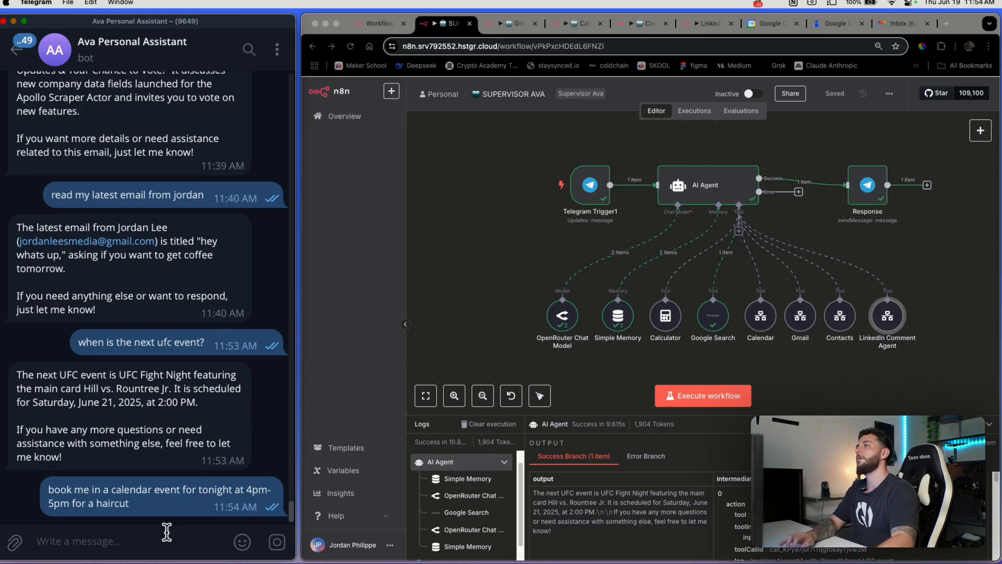
click(728, 397)
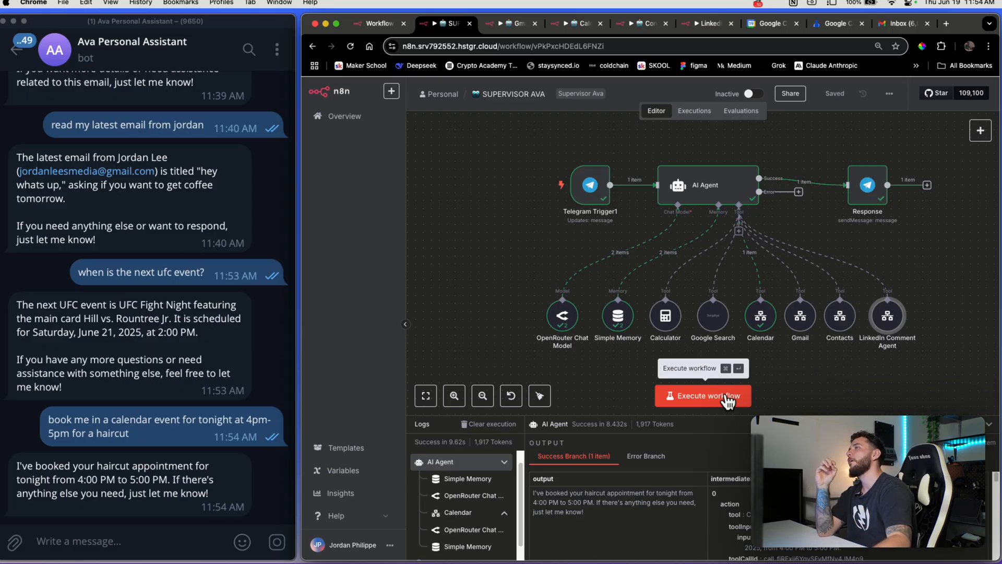
click(772, 24)
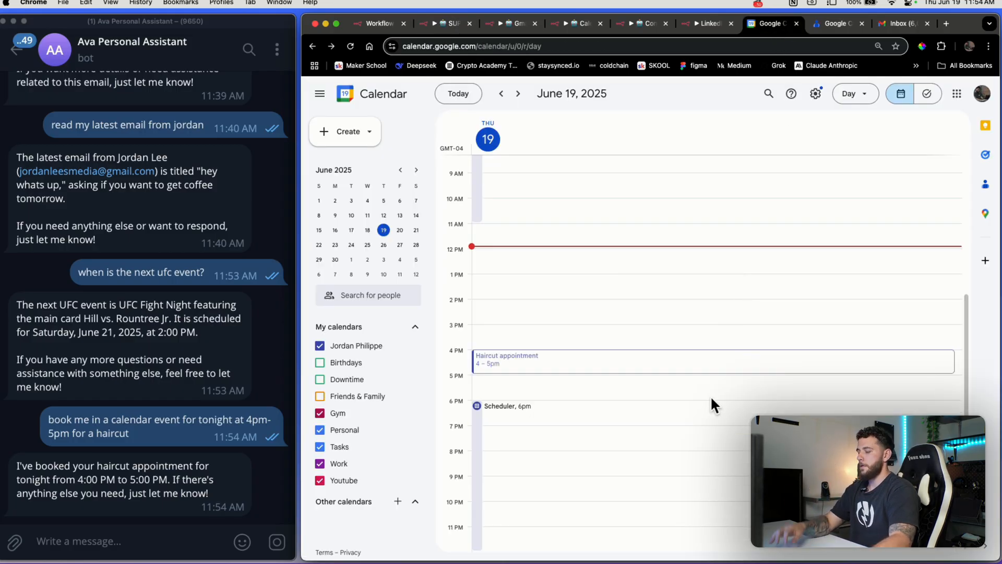
key(super+r)
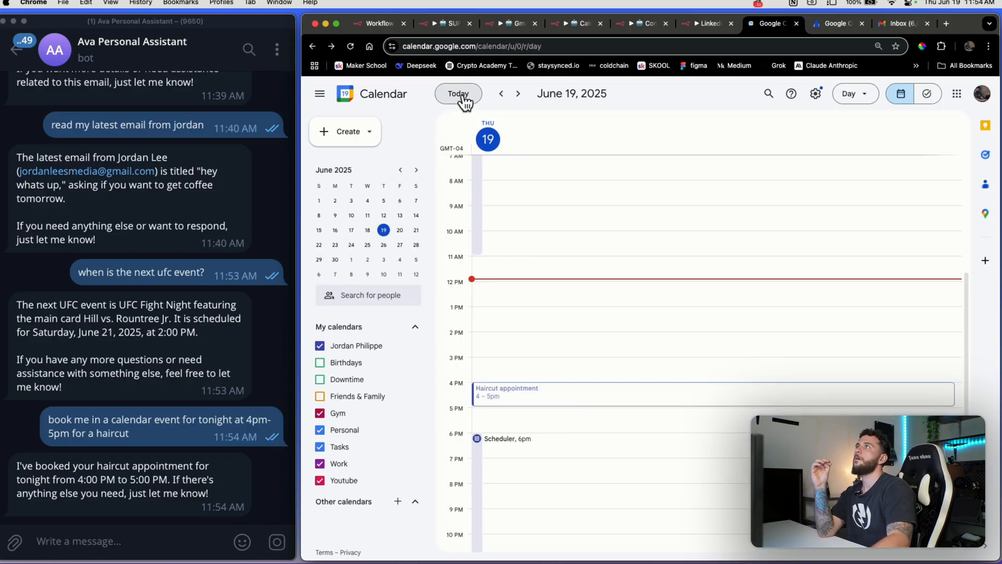
click(566, 404)
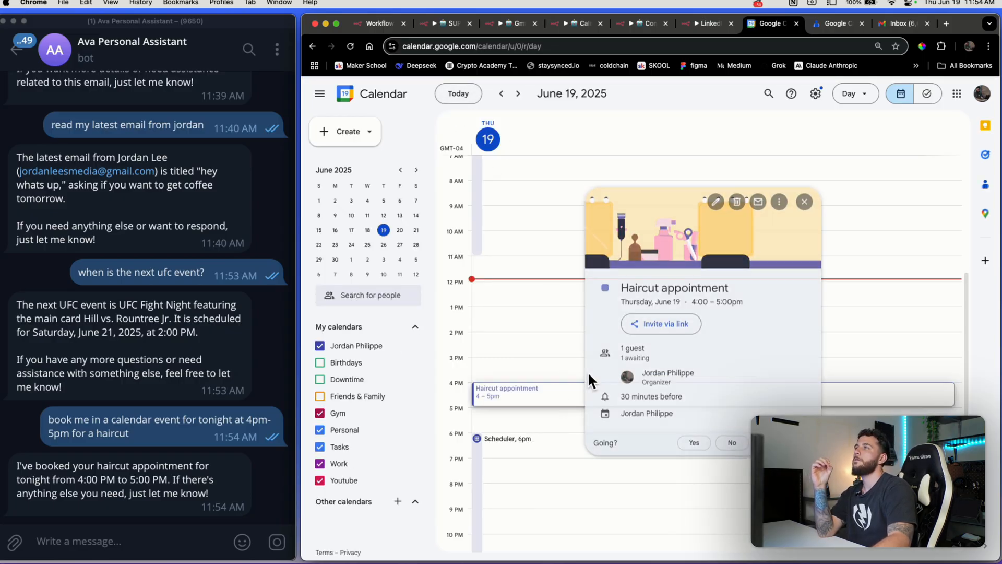
click(903, 330)
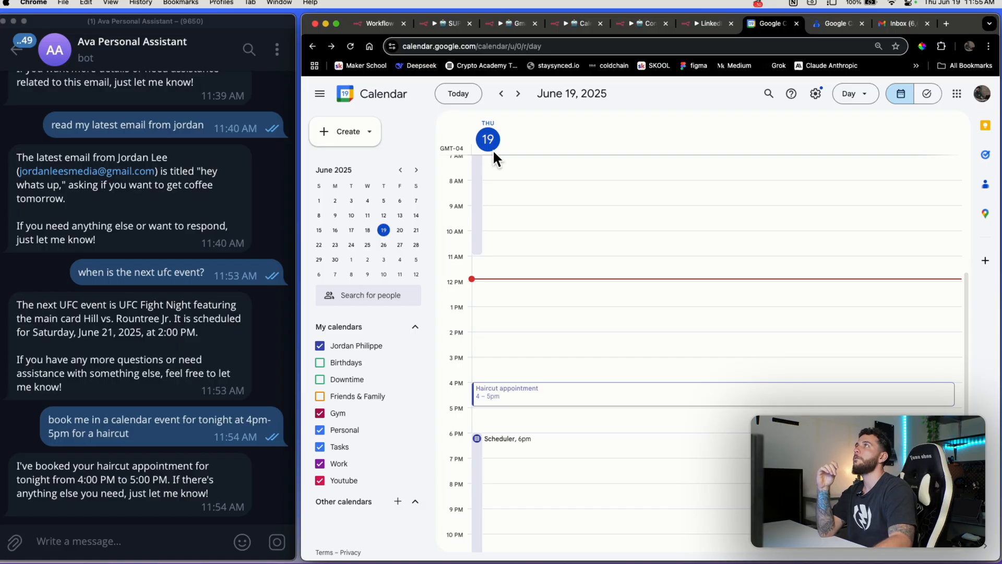
click(449, 24)
Ask the Telegram bot what your latest email from the contact is
click(172, 536)
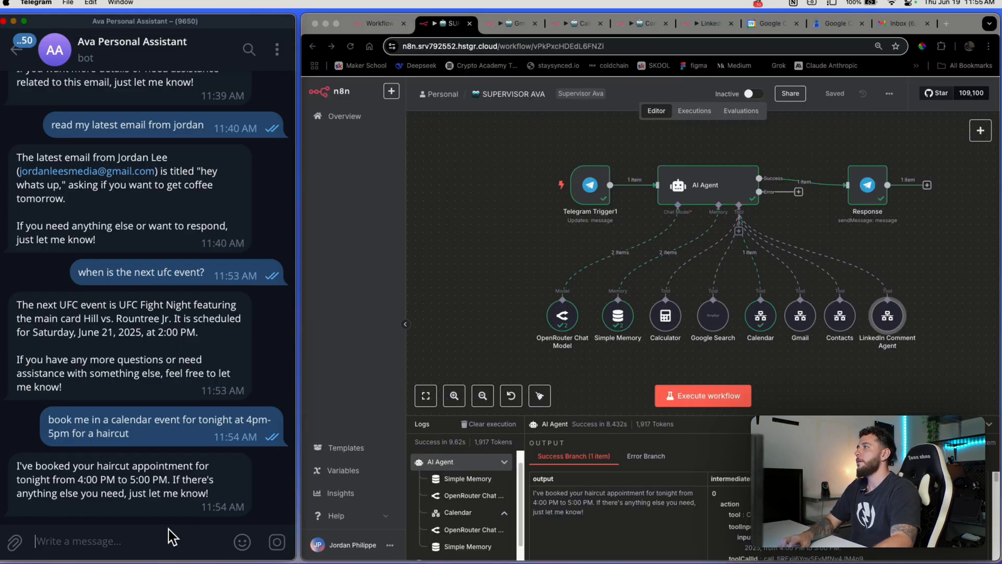
text(g)
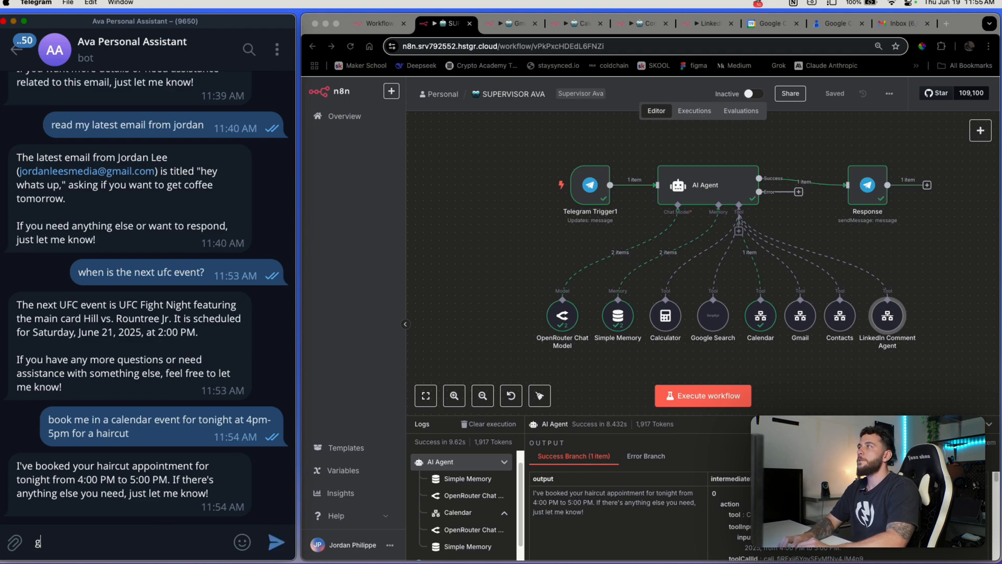
text(mail)
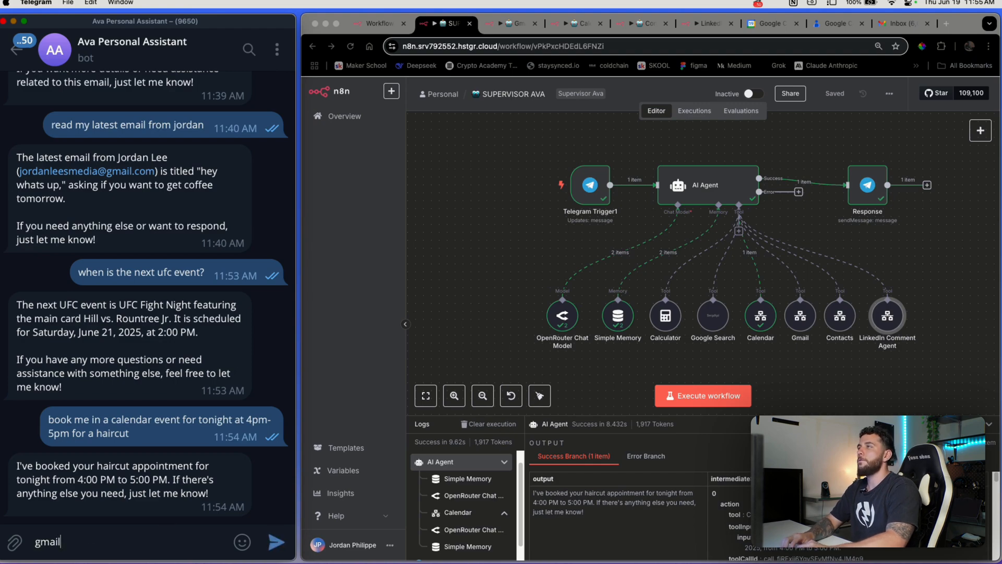
key(BackSpace)
key(BackSpace)
key(BackSpace)
key(BackSpace)
key(BackSpace)
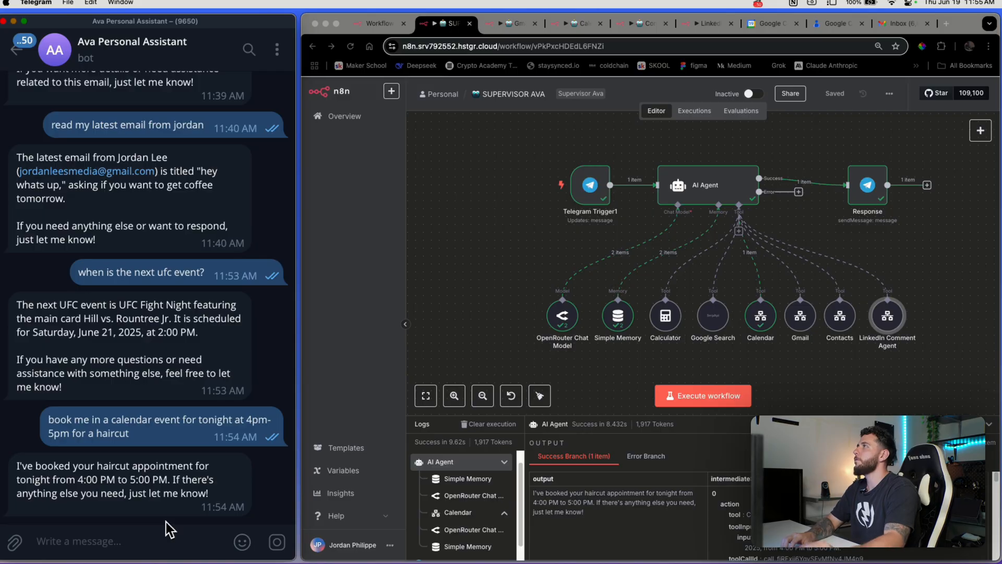
drag(114, 229, 38, 237)
click(123, 435)
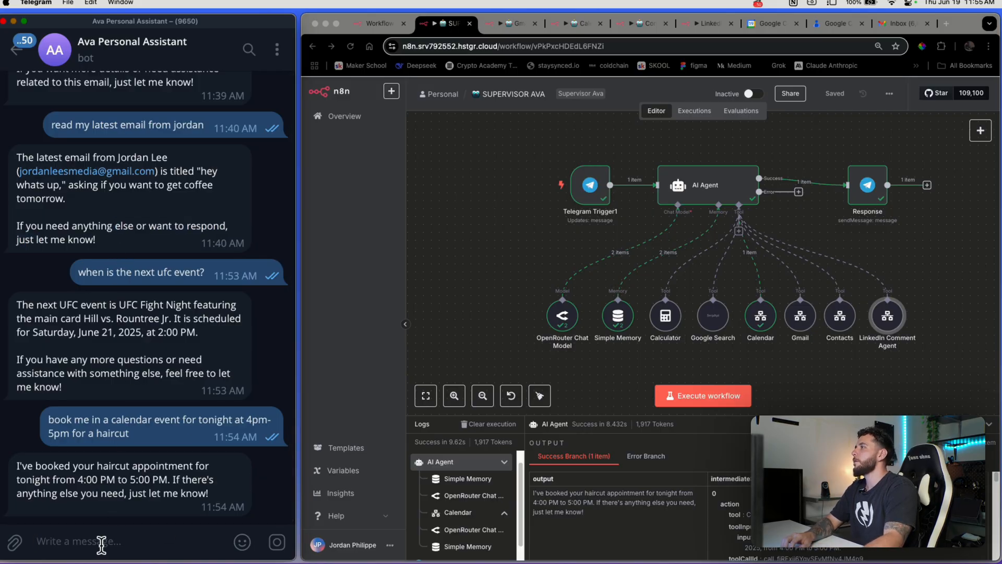
text(ask)
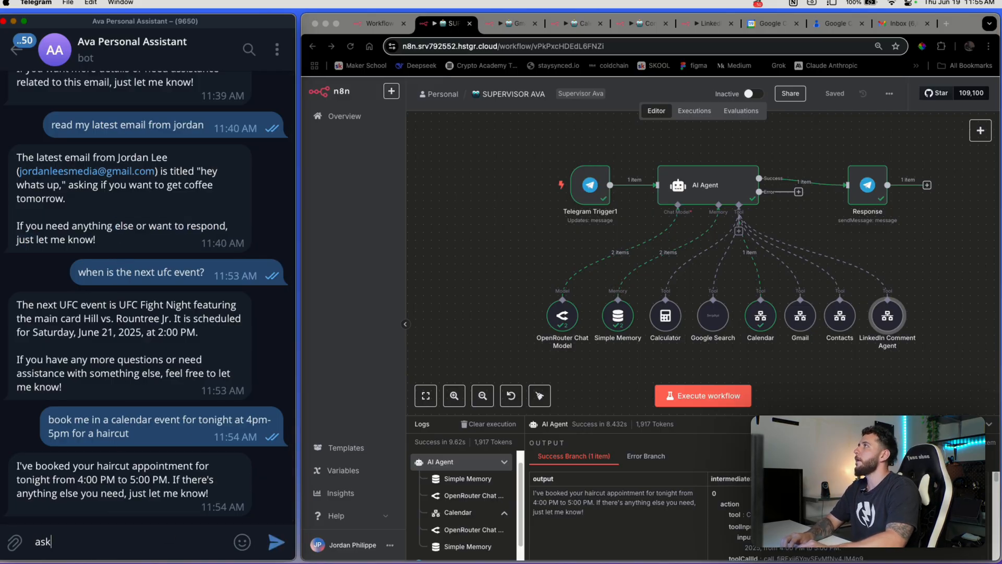
key(BackSpace)
key(BackSpace)
key(BackSpace)
key(BackSpace)
text(what is my lat)
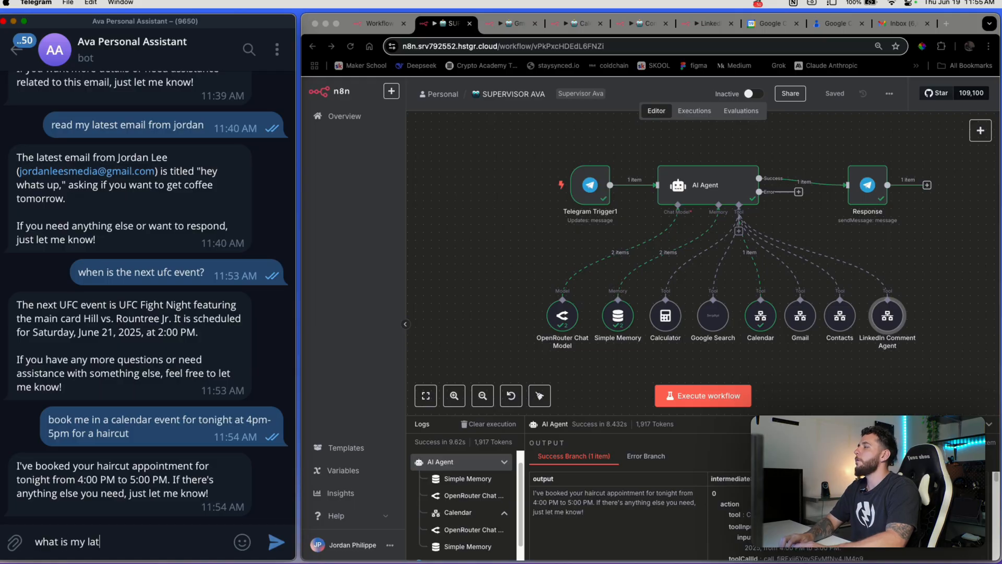
text(est email from jordan?)
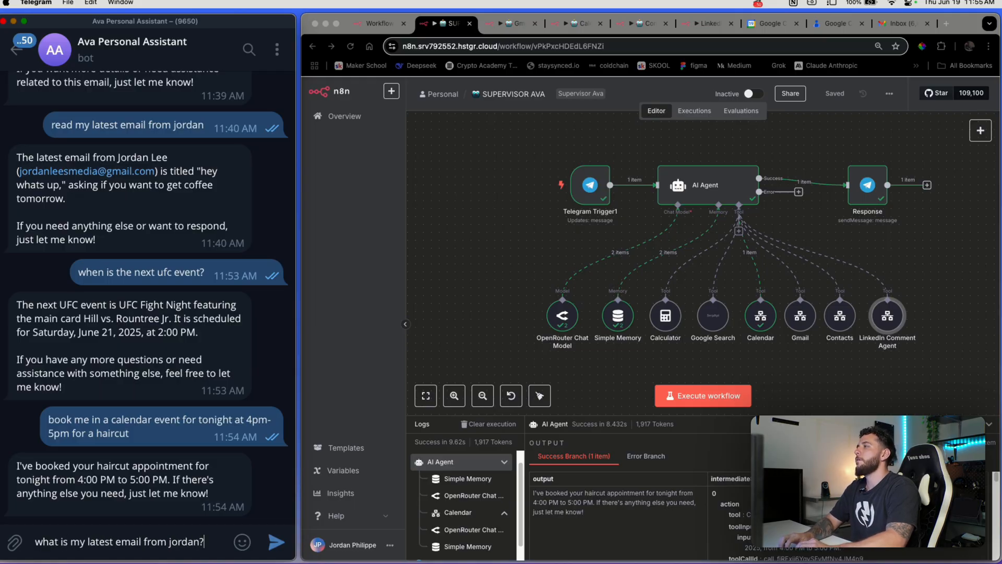
key(Return)
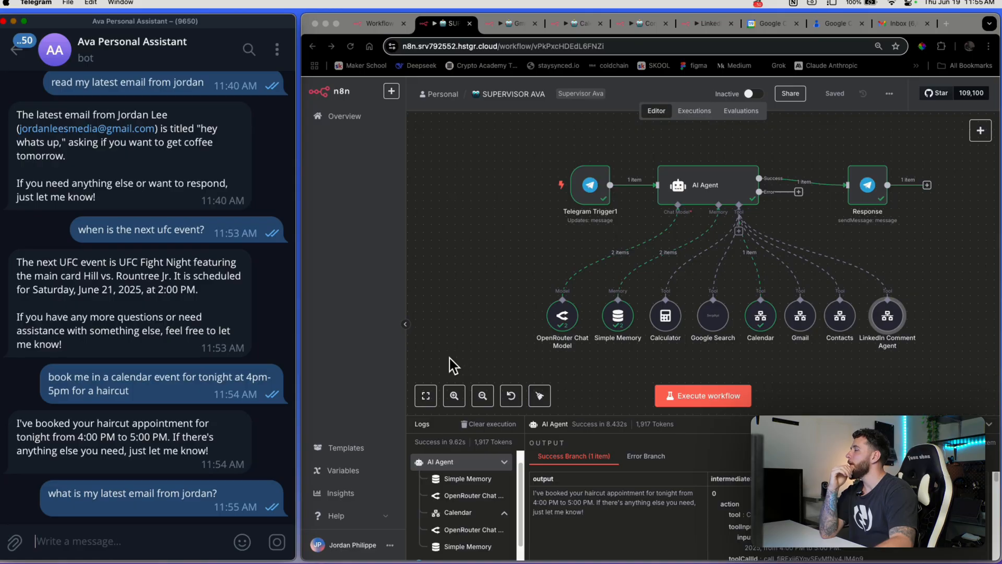
Run the supervisor workflow and review the bot's reply about the 'hey whats up' email
click(728, 386)
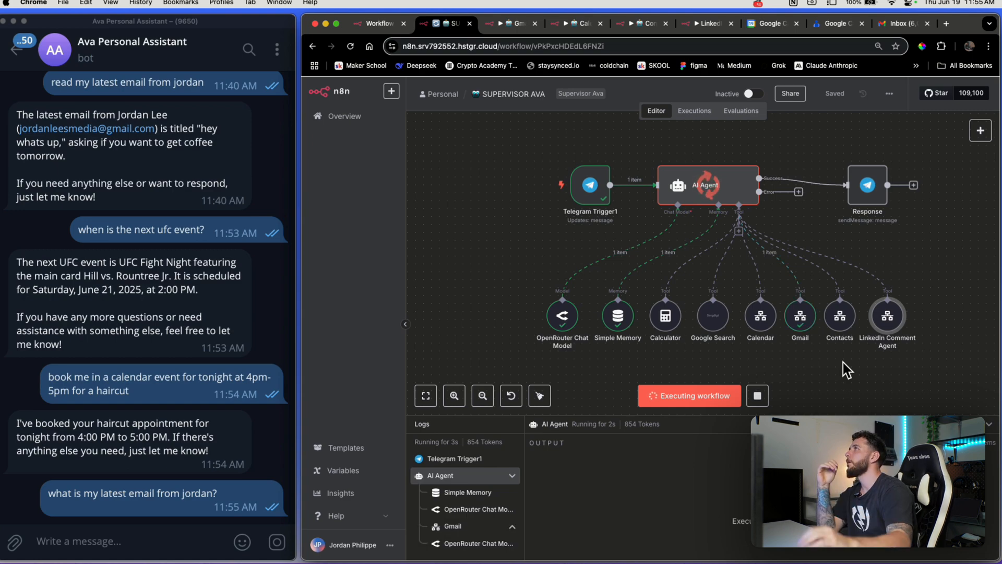
drag(97, 203, 70, 196)
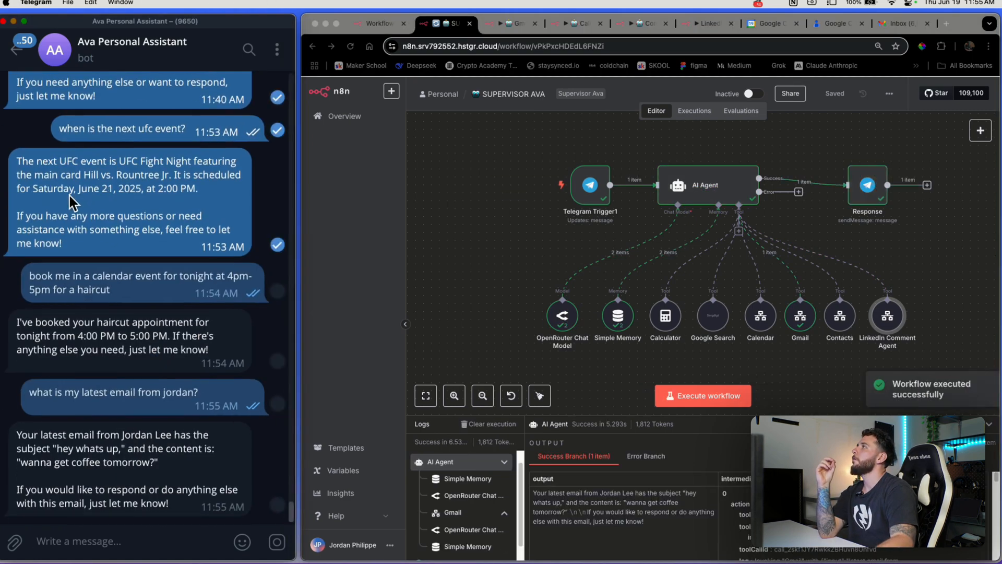
click(177, 496)
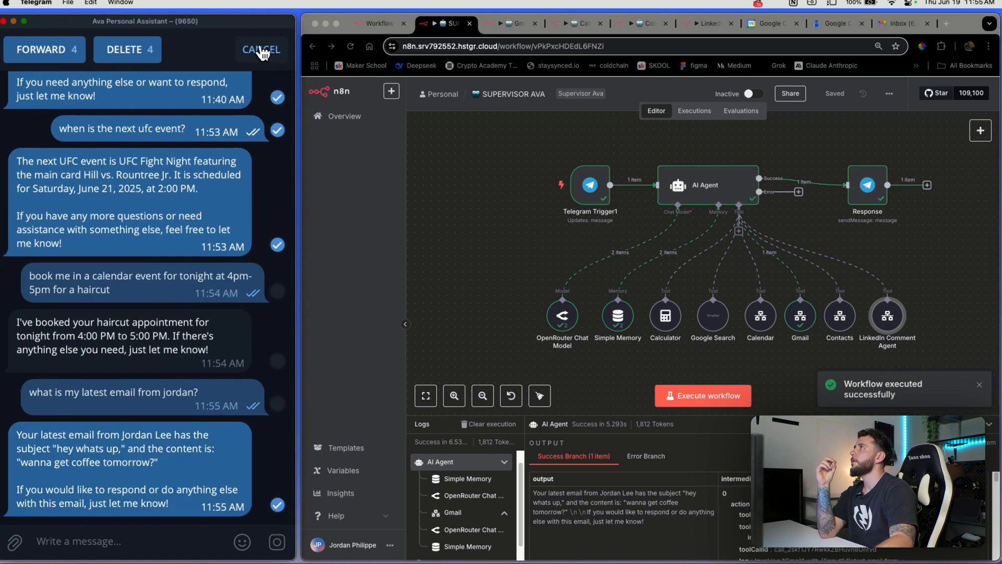
click(263, 50)
click(899, 23)
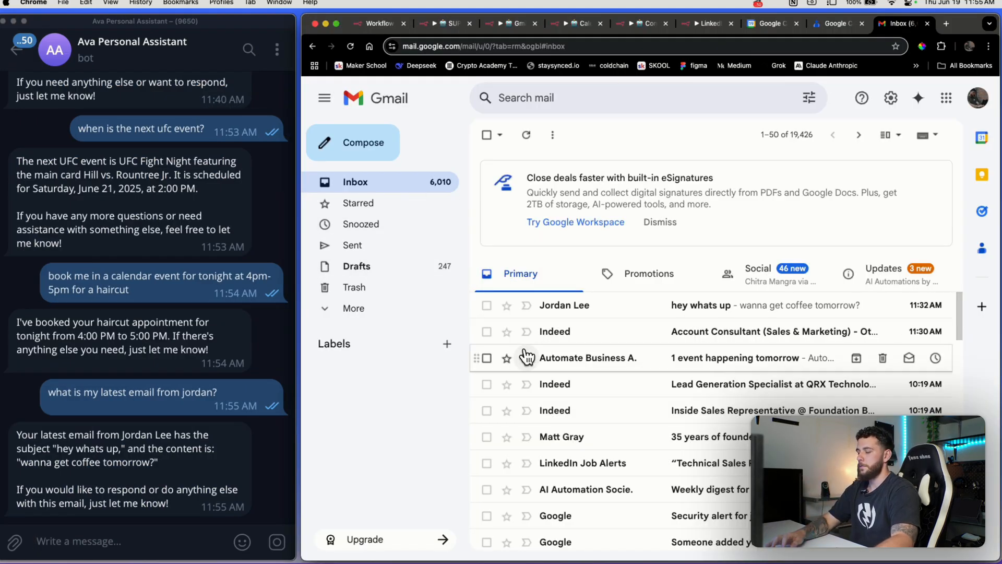
Reload the Gmail inbox to confirm the 'hey whats up' email, then return to SUPERVISOR AVA
key(super+r)
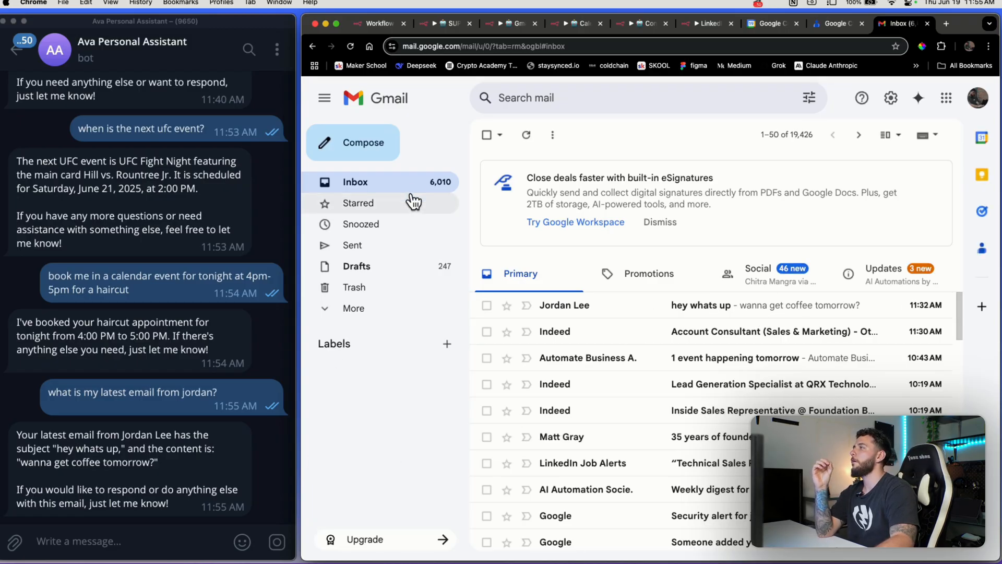
click(380, 23)
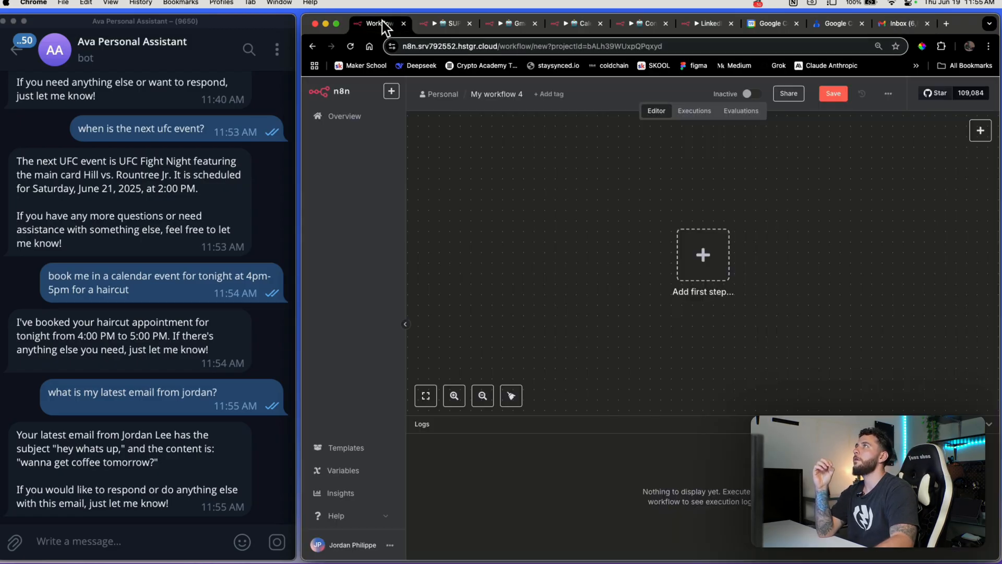
click(161, 525)
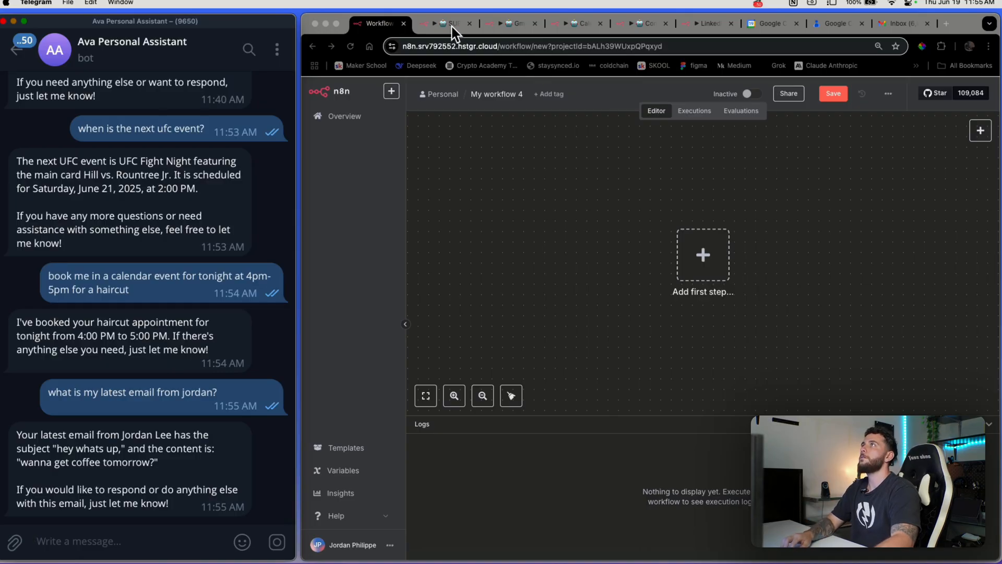
click(448, 23)
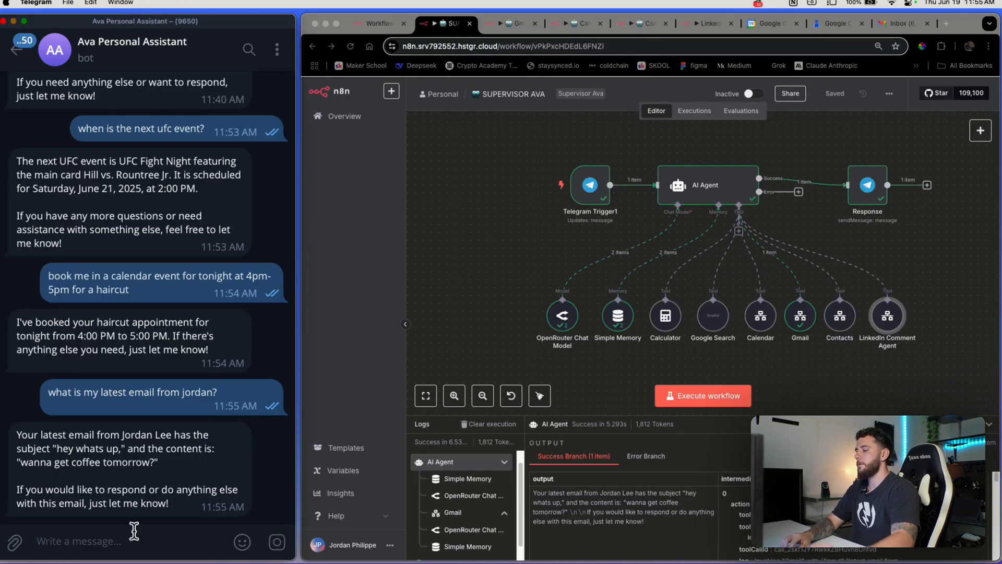
Reply 'yes' to the bot and run the workflow so it emails acceptance of the coffee invite
text(ues)
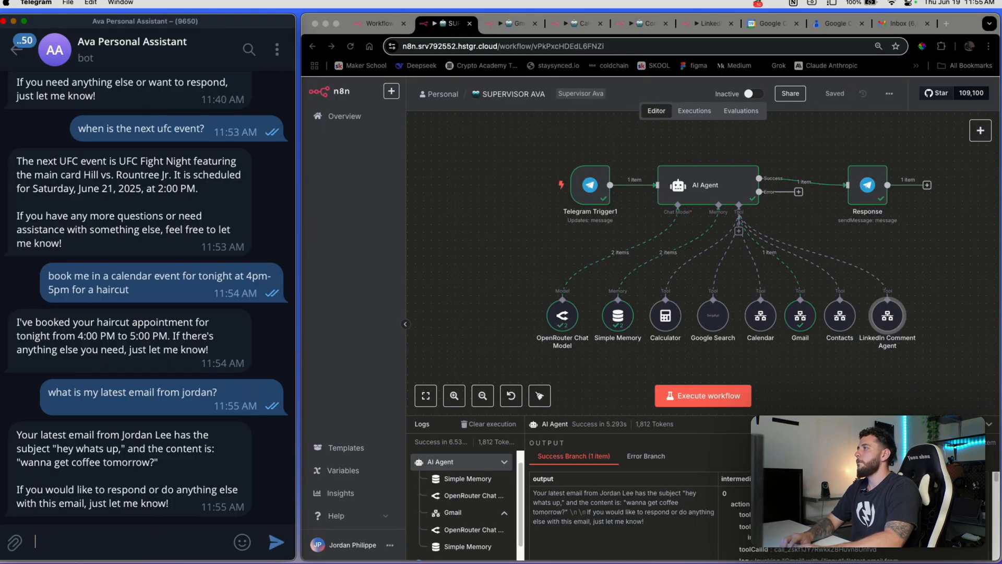
text(yes)
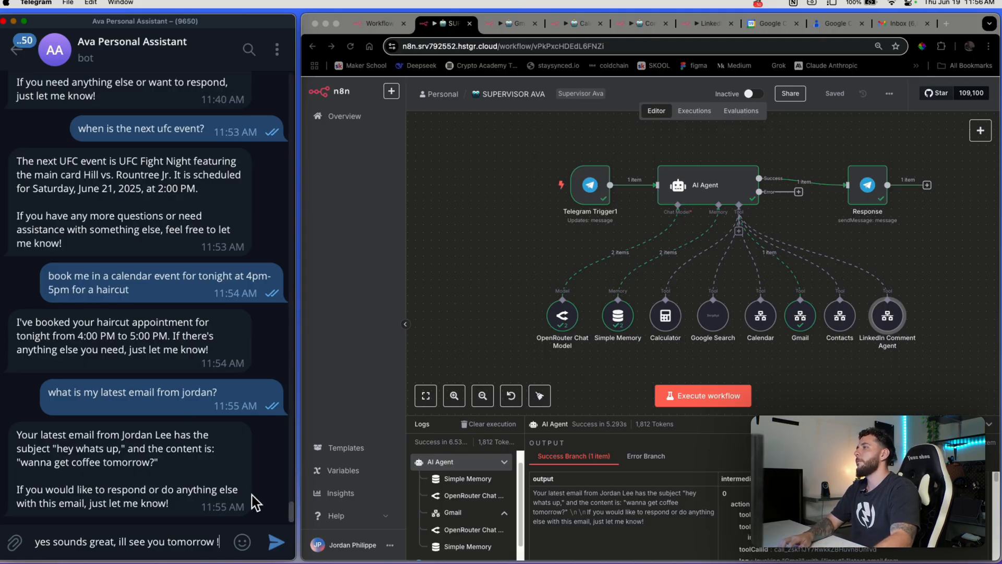
click(276, 541)
click(679, 415)
click(681, 396)
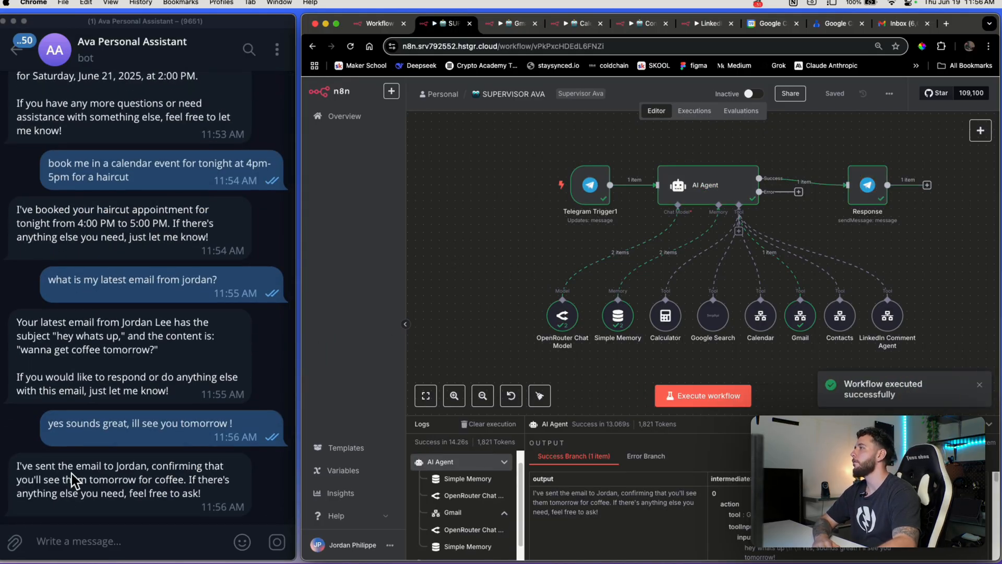
drag(77, 466, 147, 468)
Check Gmail's Sent folder for the 'Re: hey whats up' reply, then return to SUPERVISOR AVA
click(210, 465)
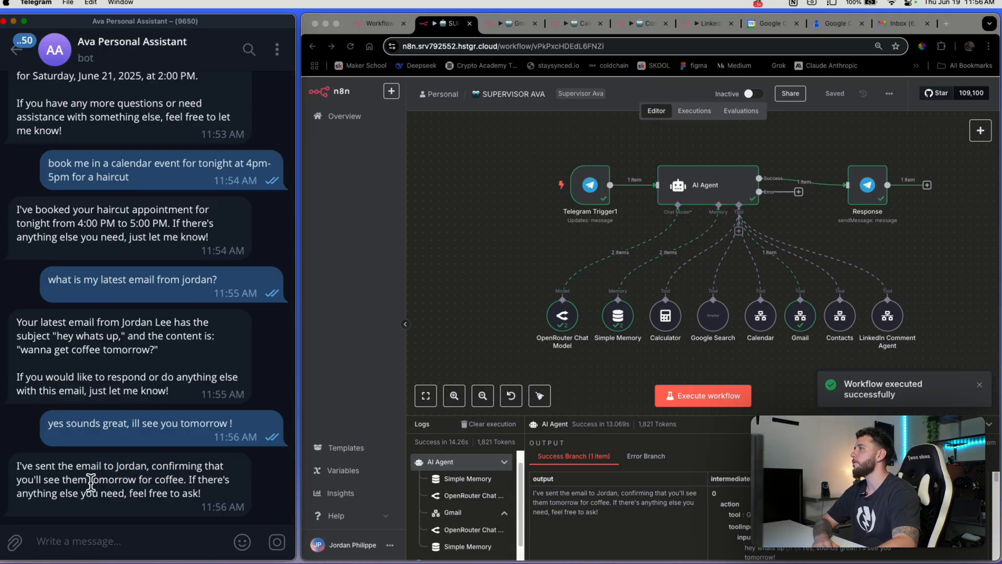
drag(91, 483, 170, 479)
click(175, 477)
click(902, 23)
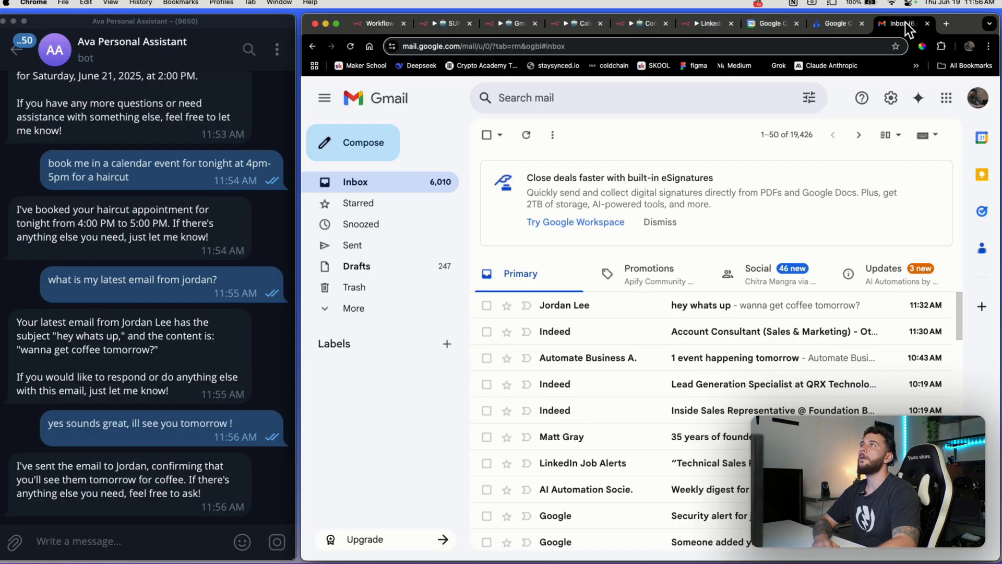
click(349, 247)
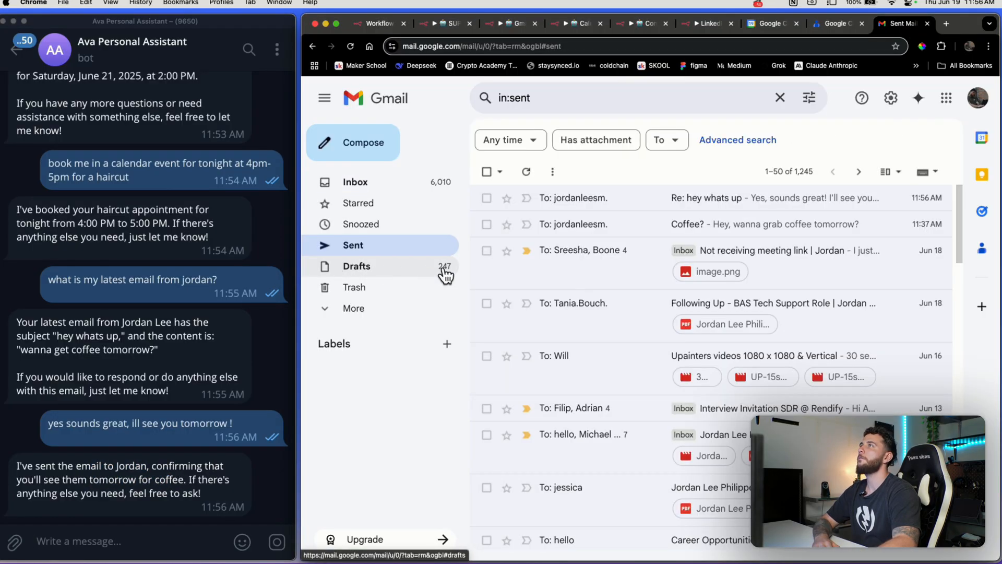
click(720, 200)
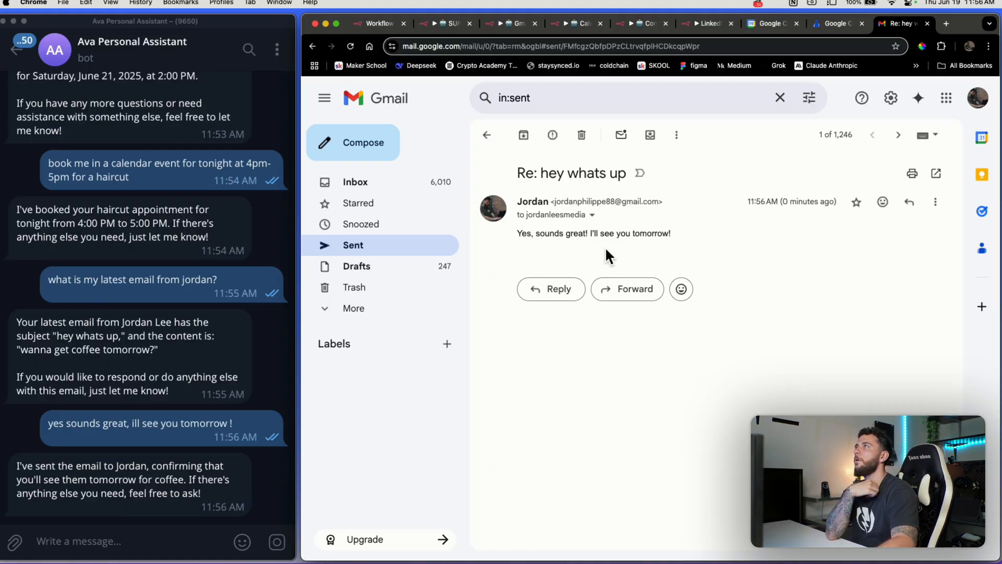
click(432, 181)
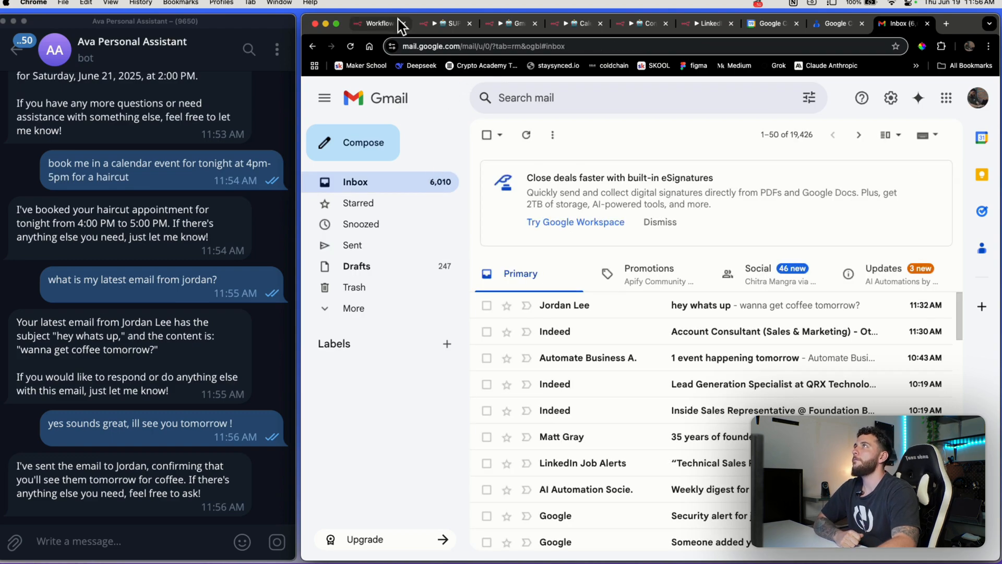
click(441, 19)
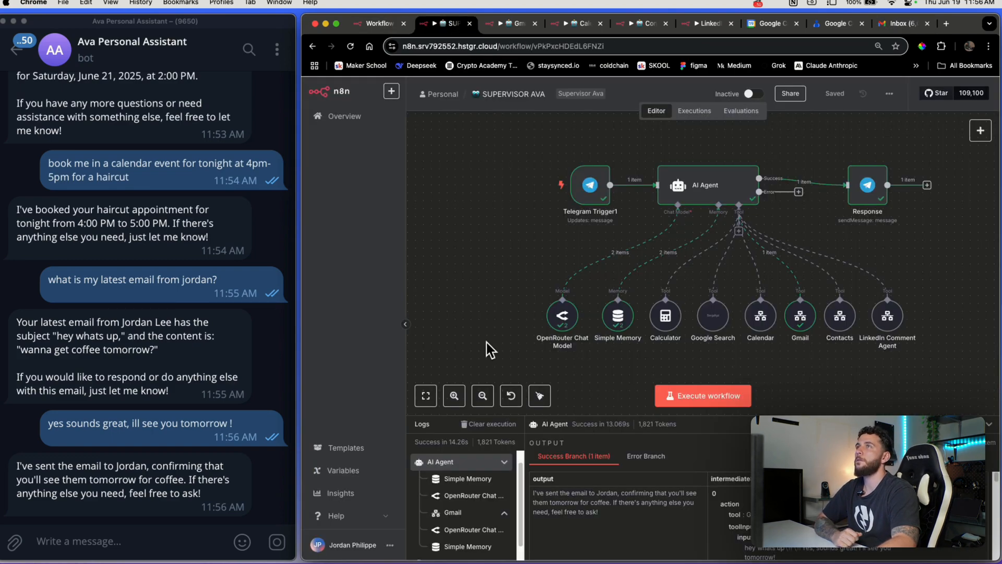
Send the bot a multi-line new-contact request with name, email, phone and company, and run the workflow
click(193, 537)
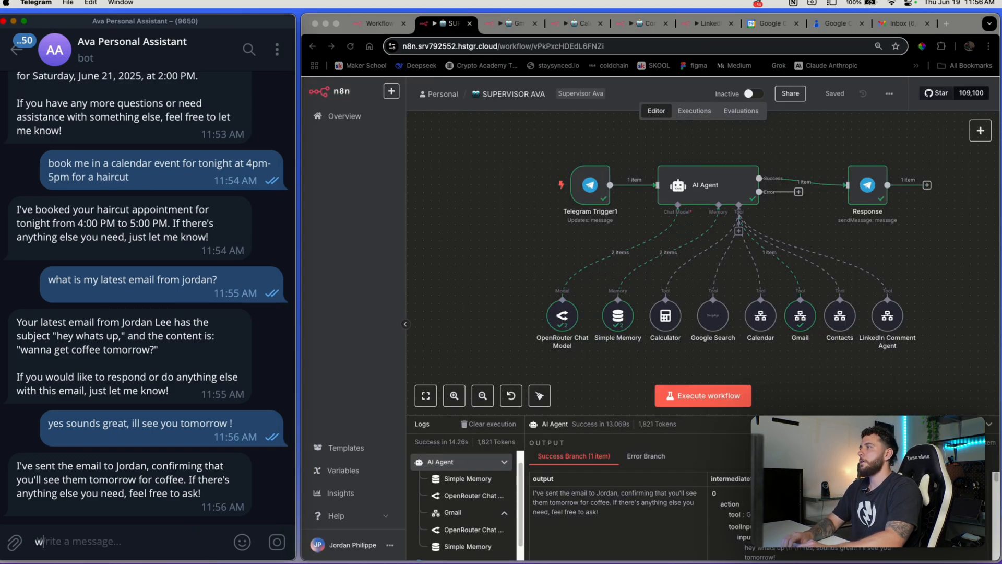
text(create me a new contact :)
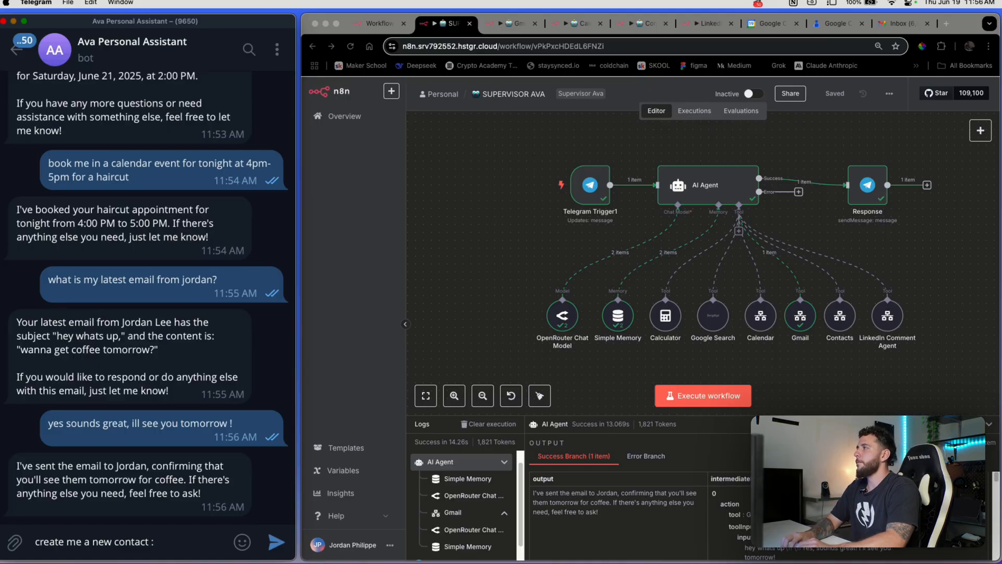
key(shift+Return)
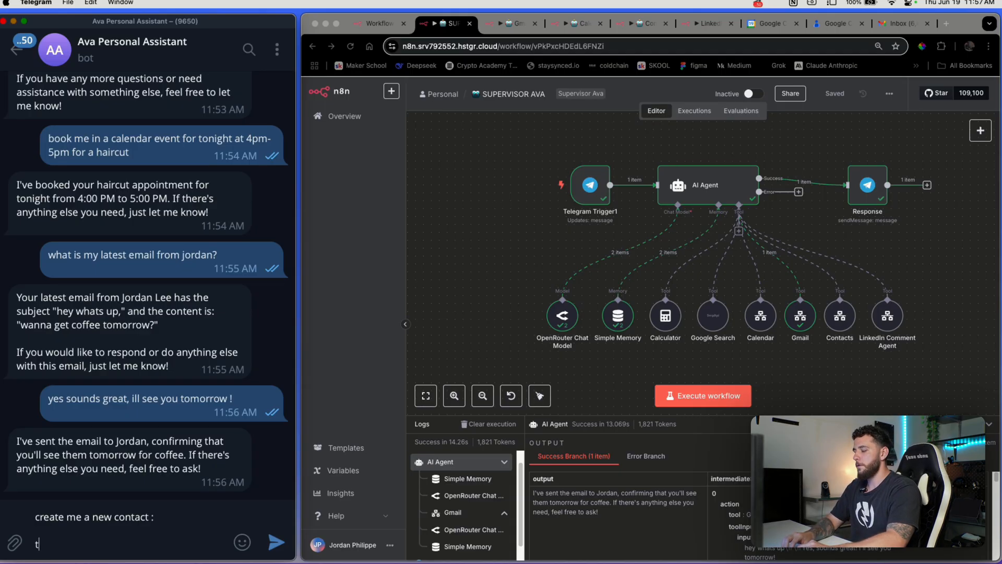
key(shift+Return)
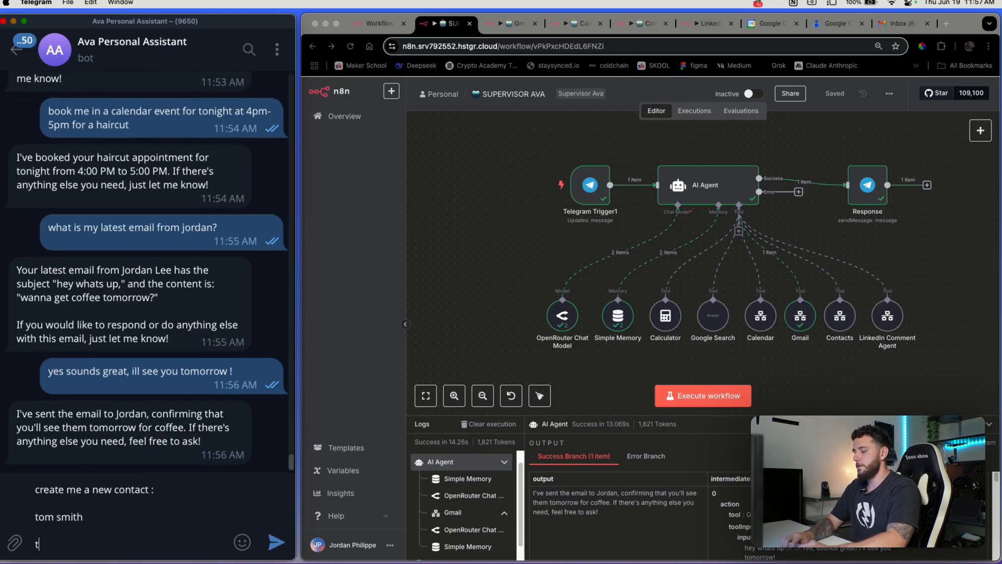
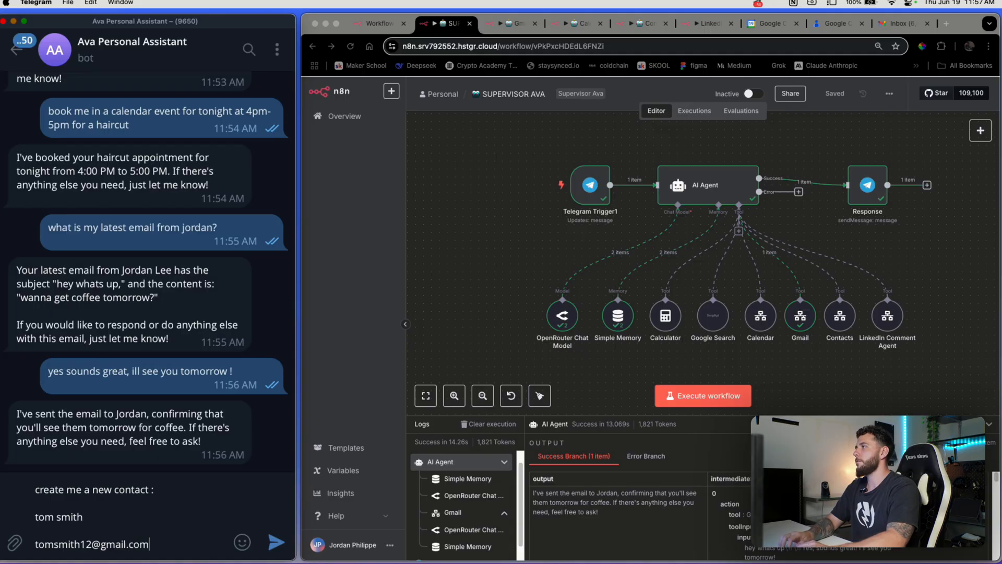
key(shift+Return)
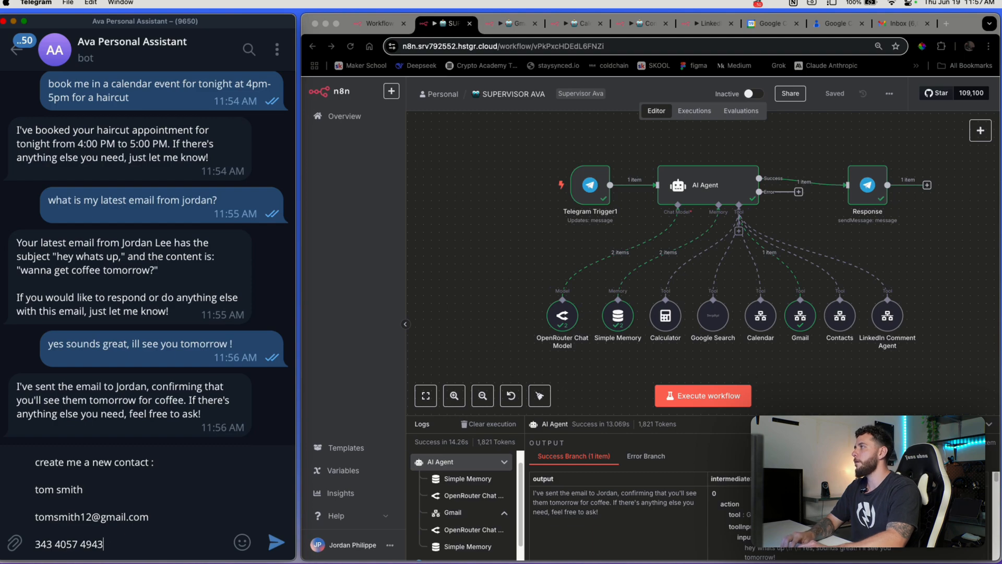
key(shift+Return)
text(company: toms hvacr)
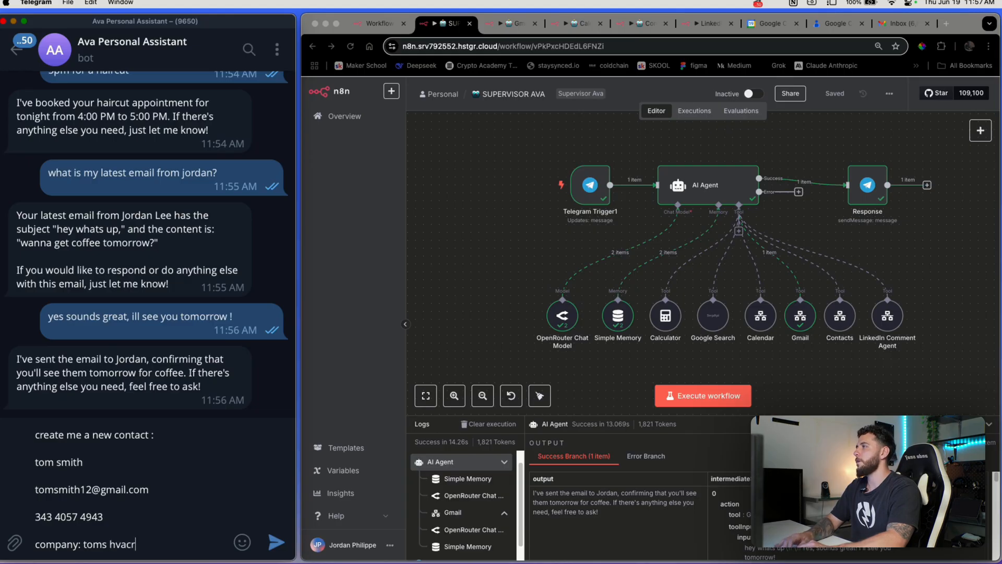
key(Return)
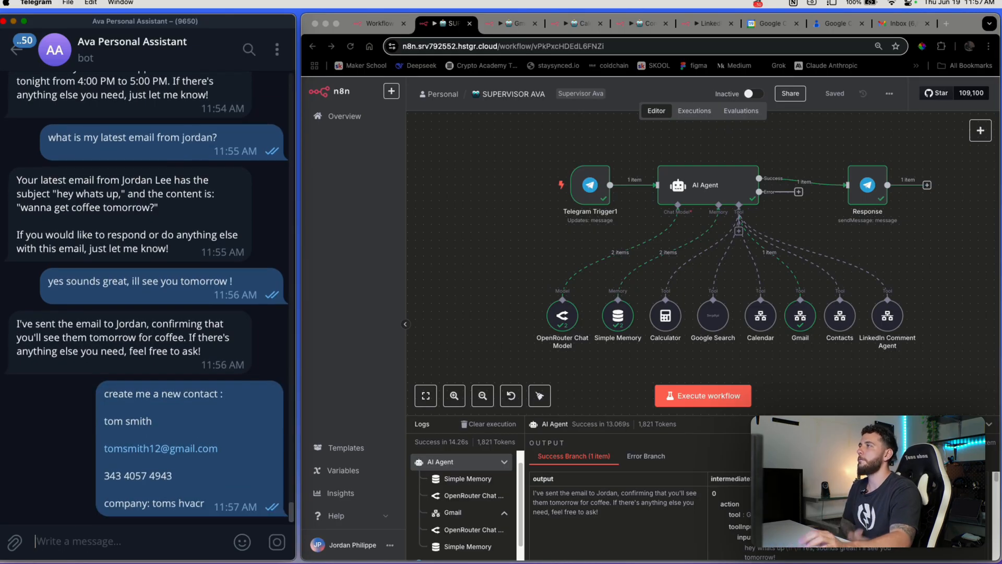
click(684, 397)
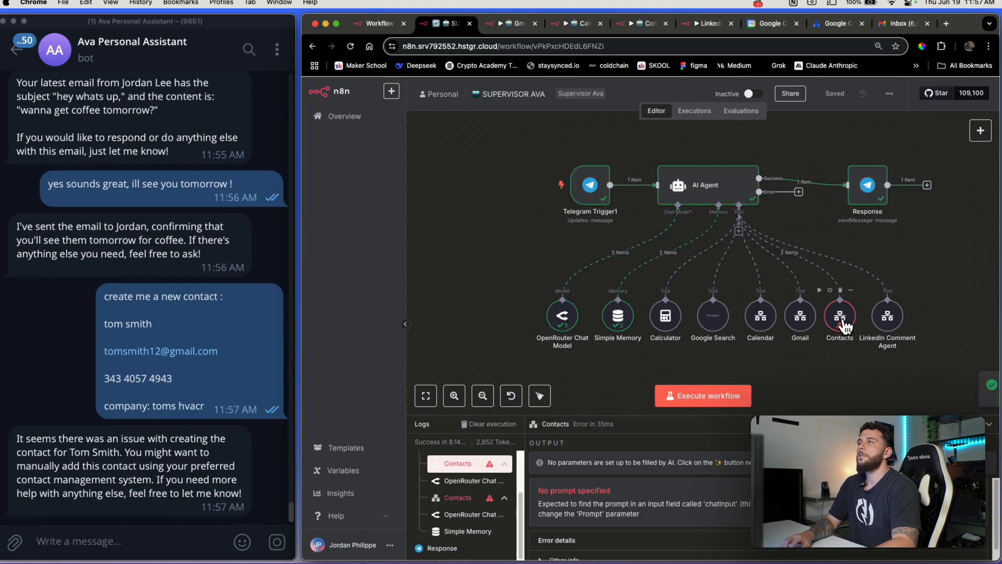
Inspect the Contacts tool node's failed output after the bot's error reply
click(147, 441)
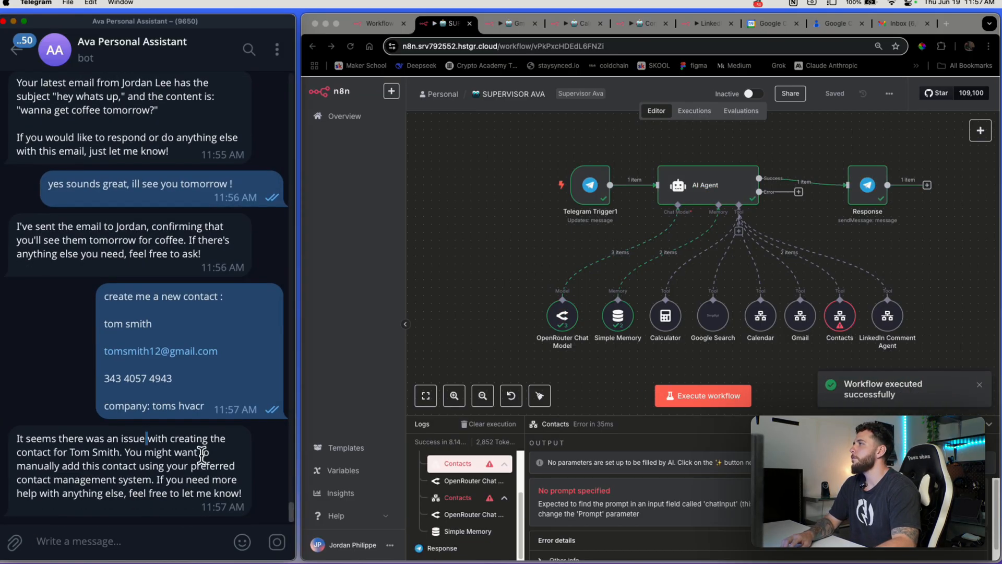
drag(90, 449, 138, 466)
click(145, 452)
click(813, 394)
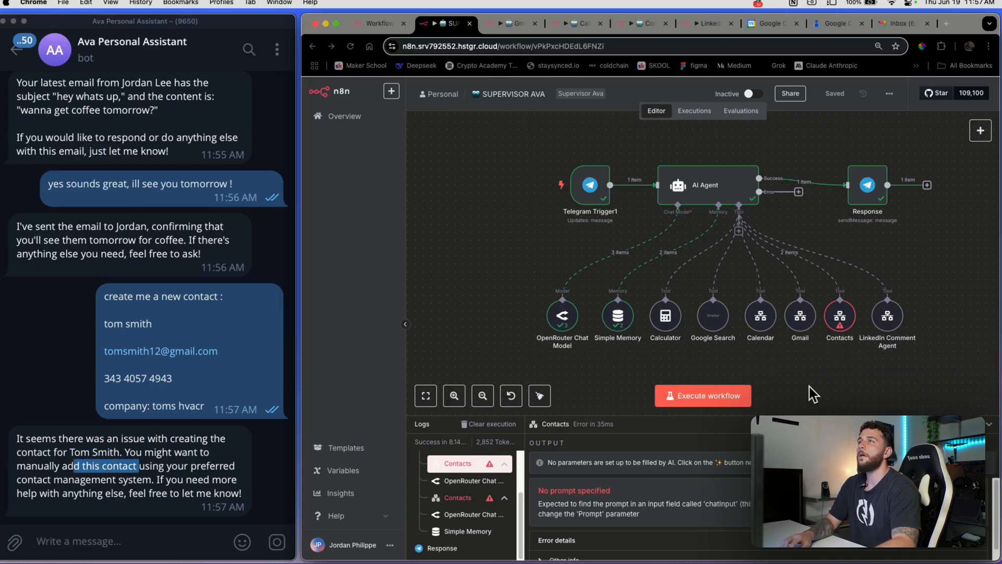
double_click(841, 321)
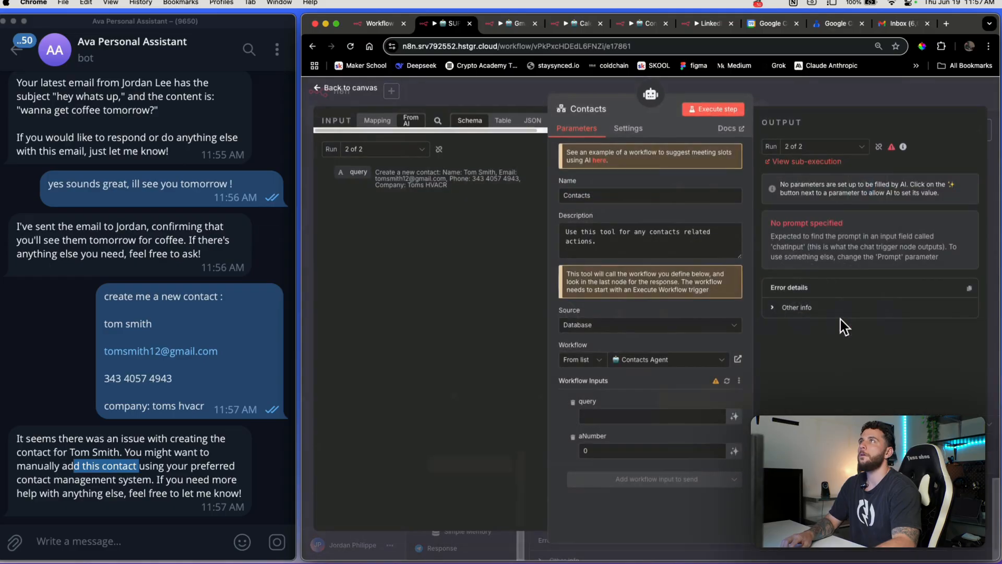
click(835, 95)
Reopen the Contacts tool and open its failed Contacts Agent sub-execution
click(647, 23)
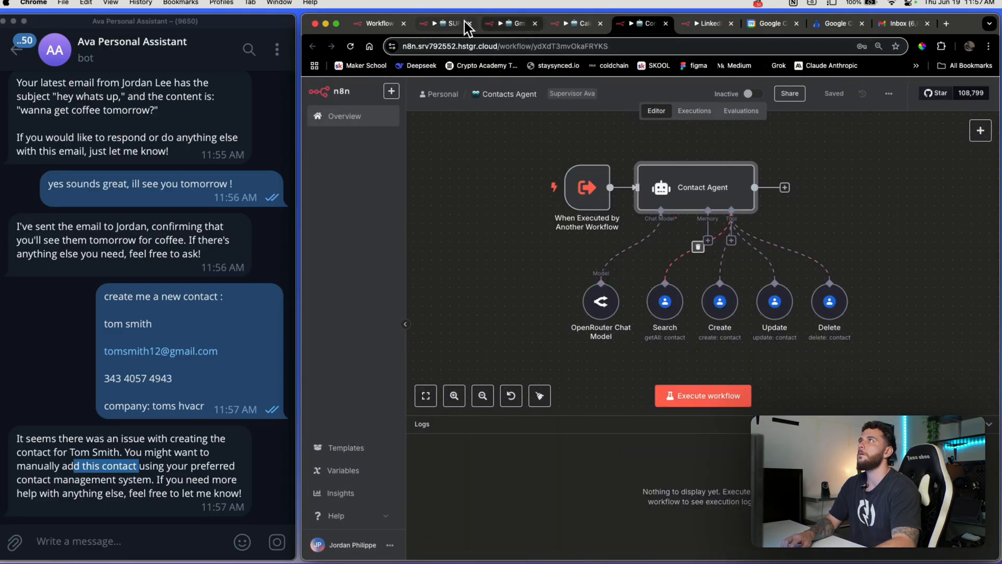
click(448, 24)
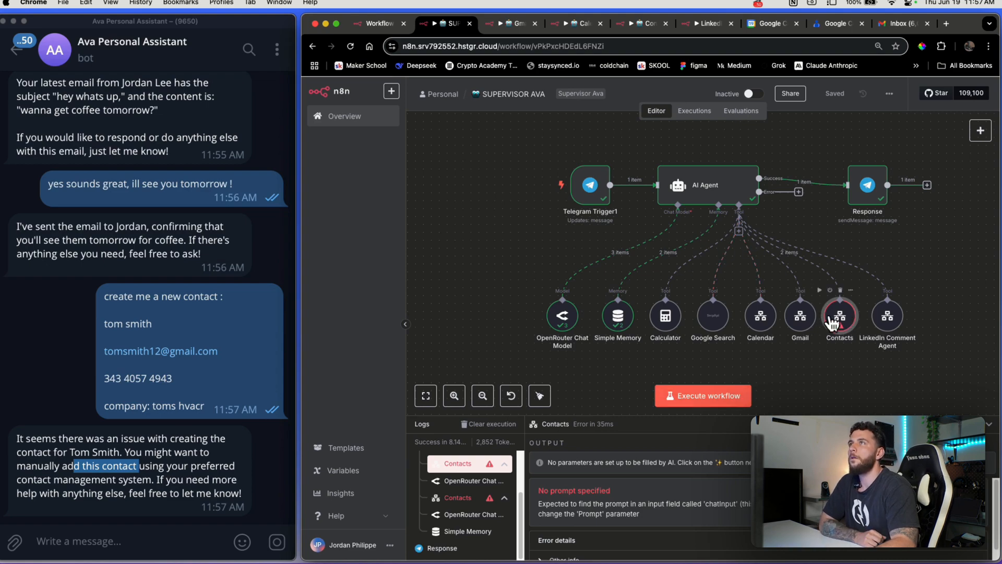
double_click(832, 315)
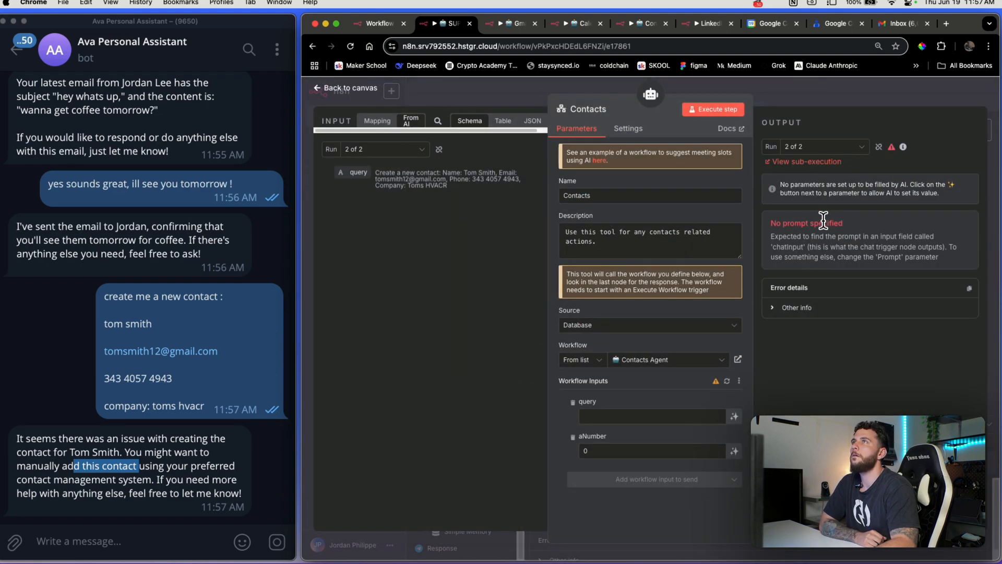
click(819, 163)
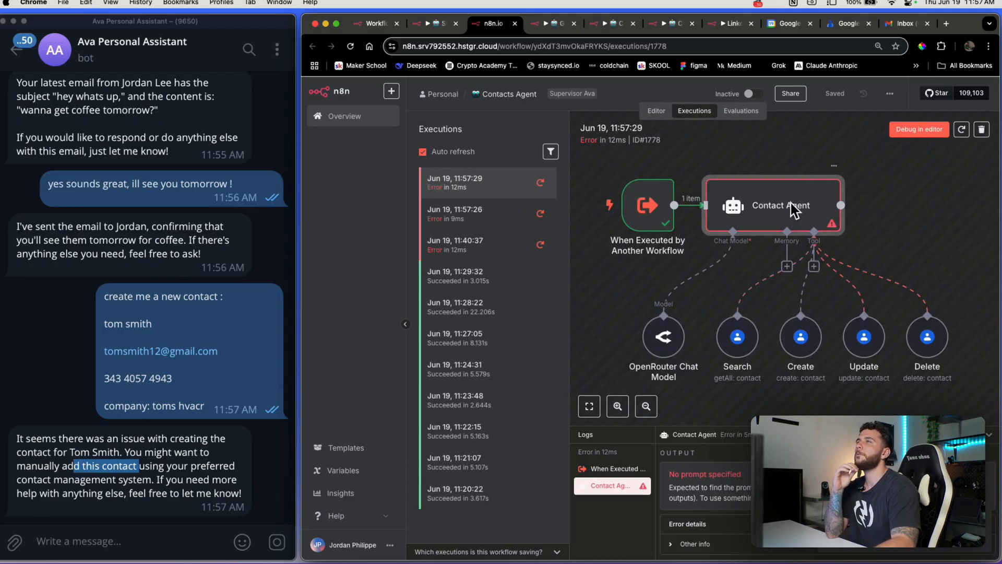
Inspect the Contact Agent's prompt expression in the failed execution 1778
double_click(791, 204)
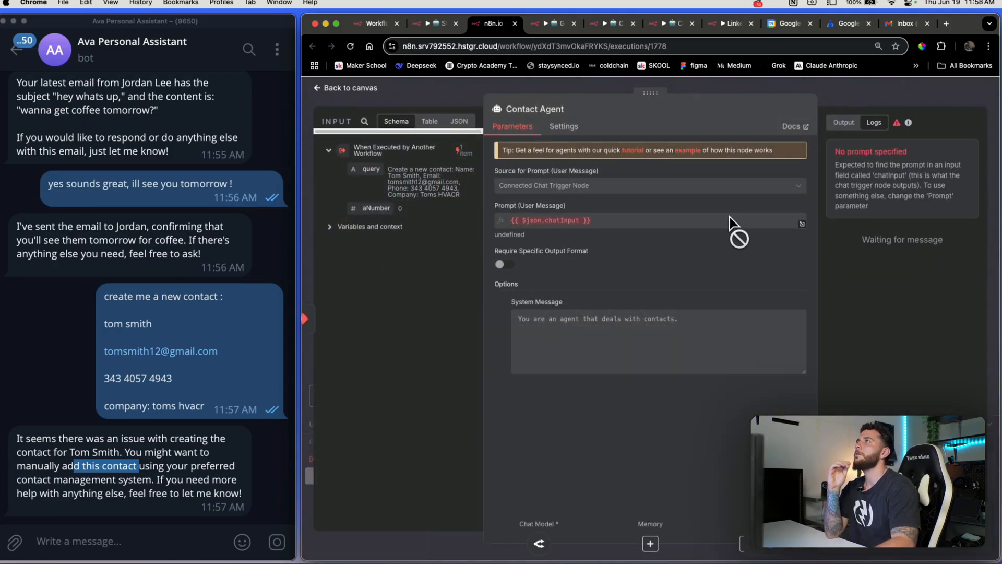
click(567, 220)
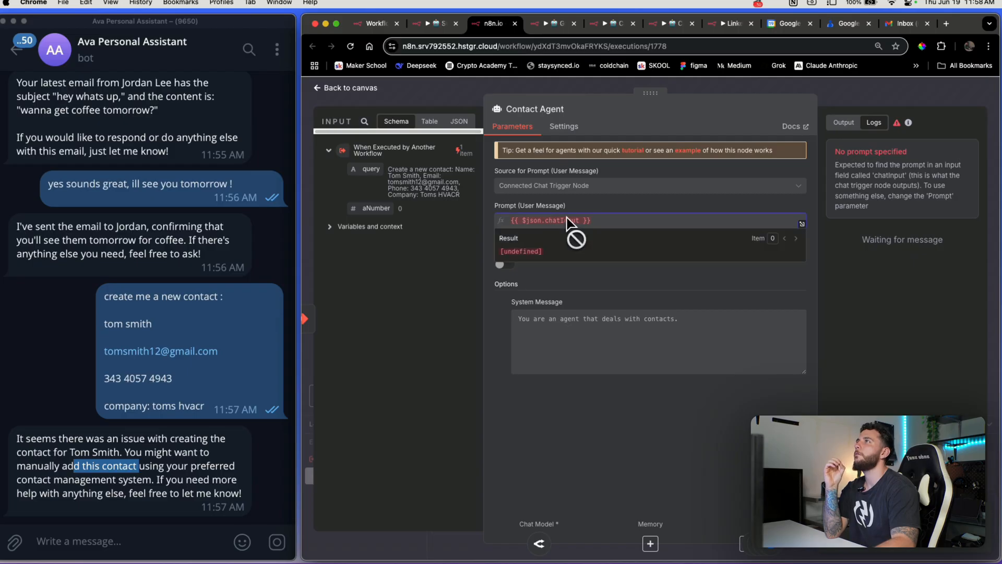
click(790, 87)
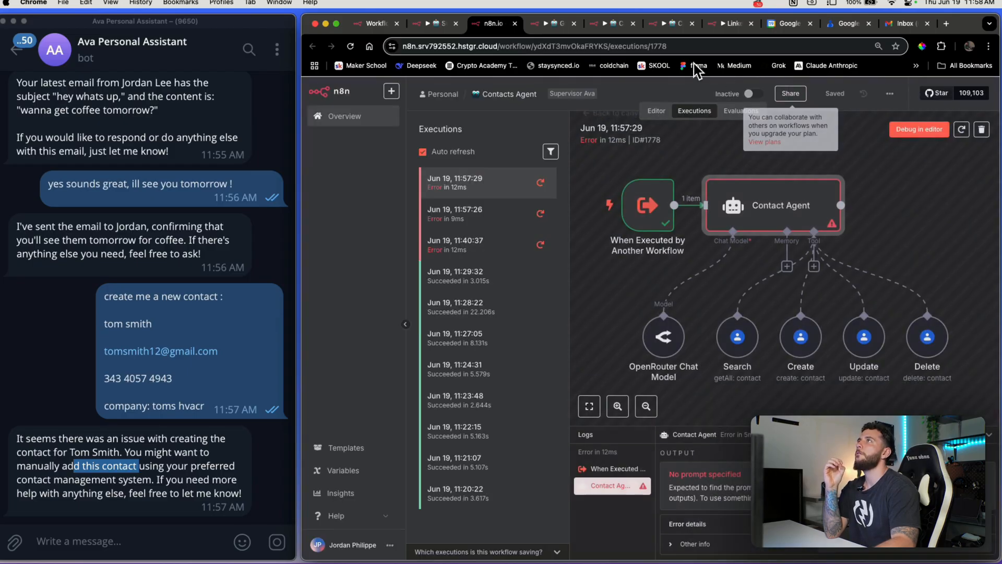
click(617, 25)
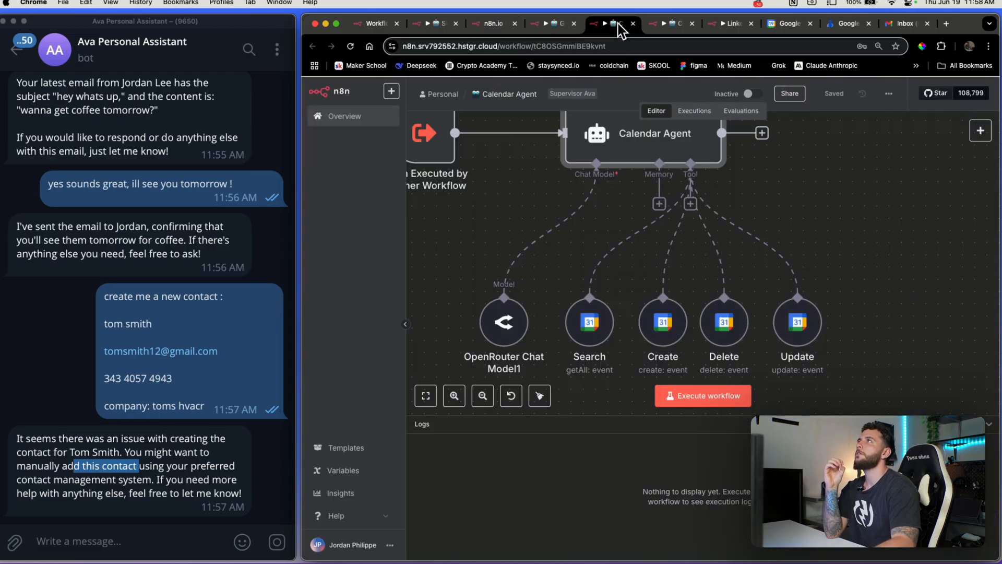
click(674, 26)
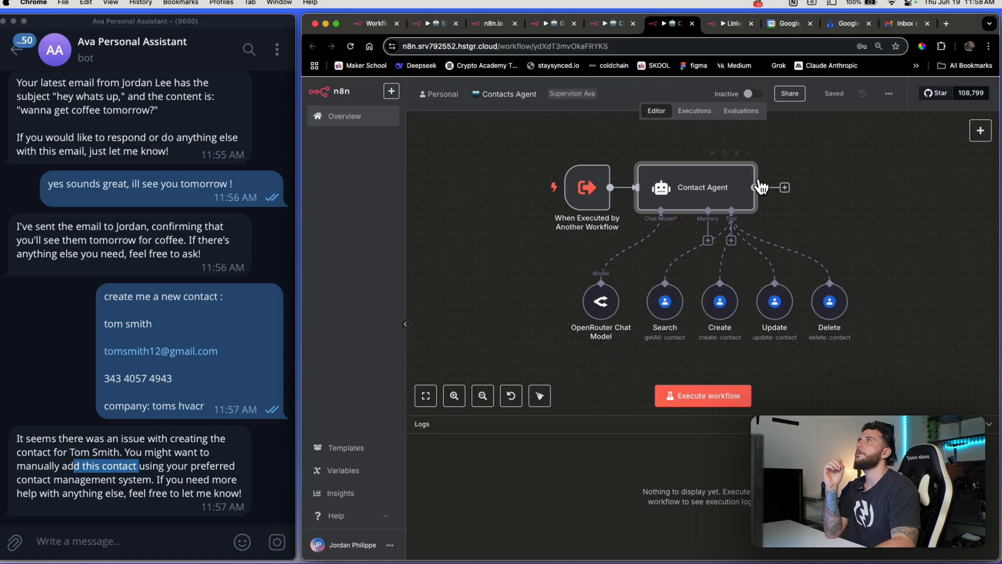
Set the Contact Agent's prompt source to 'Define below' in the workflow editor
double_click(703, 201)
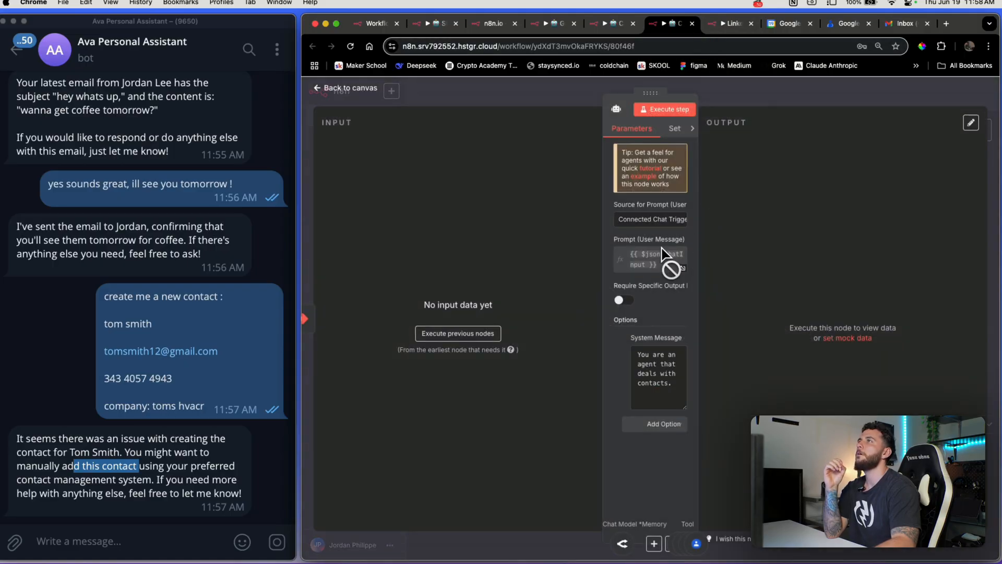
click(659, 220)
click(659, 292)
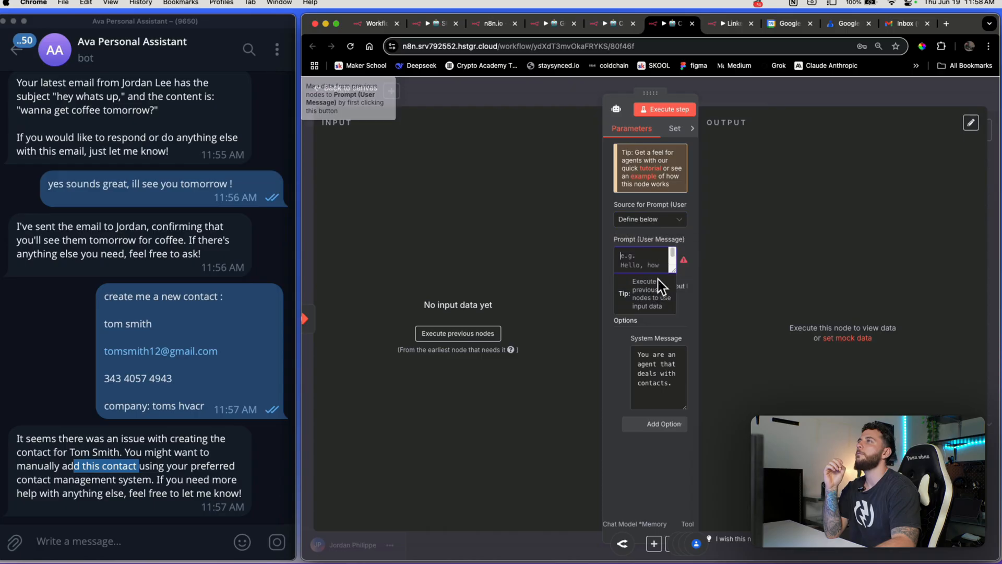
click(761, 106)
Switch the sub-workflow trigger's input data mode to 'Define using JSON example'
double_click(606, 215)
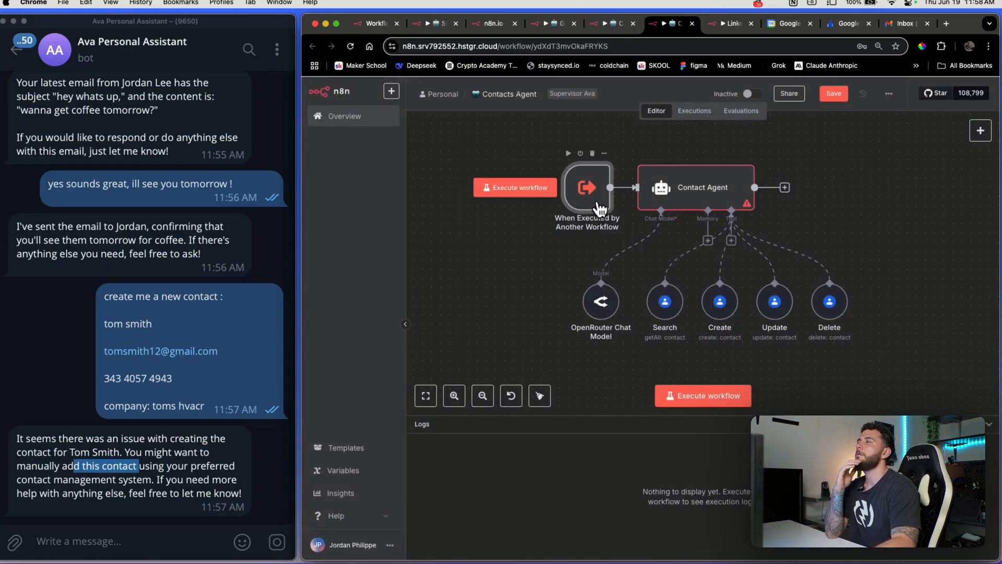
click(387, 172)
click(392, 204)
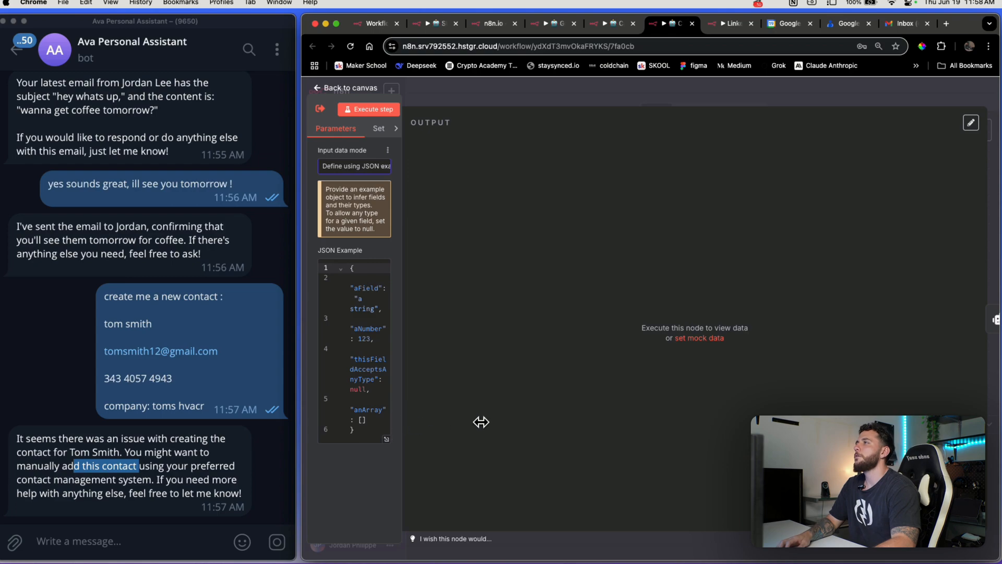
Reduce the trigger's JSON example to {"query": "query"} and test the step
drag(481, 421, 529, 376)
drag(419, 285, 365, 268)
key(BackSpace)
key(BackSpace)
key(BackSpace)
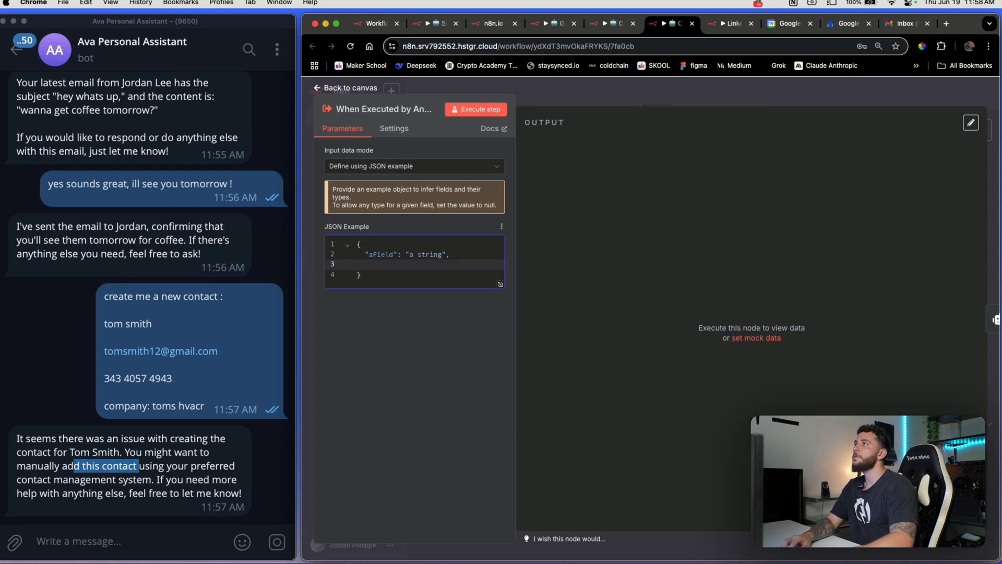
key(BackSpace)
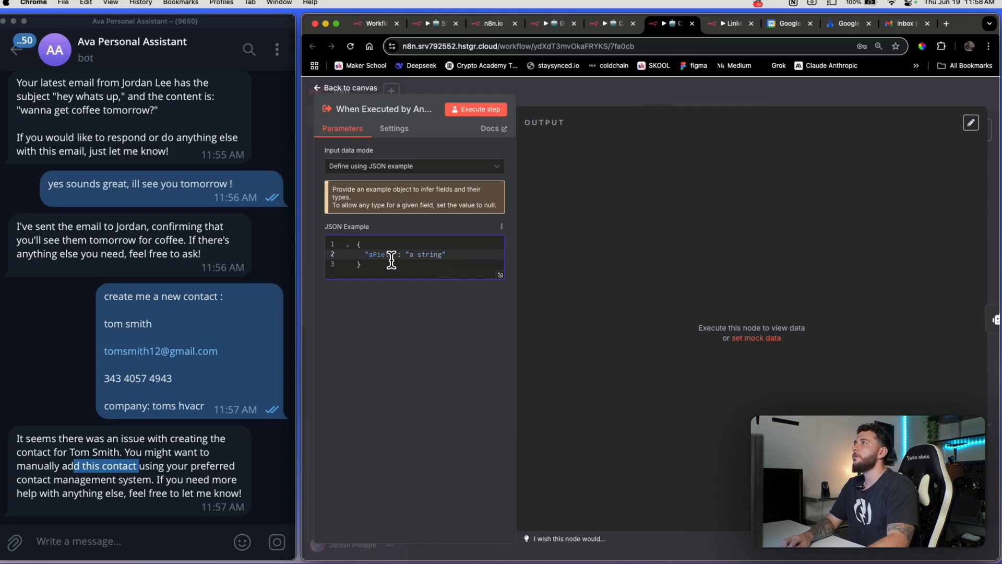
key(BackSpace)
key(BackSpace)
key(BackSpace)
key(BackSpace)
key(BackSpace)
key(BackSpace)
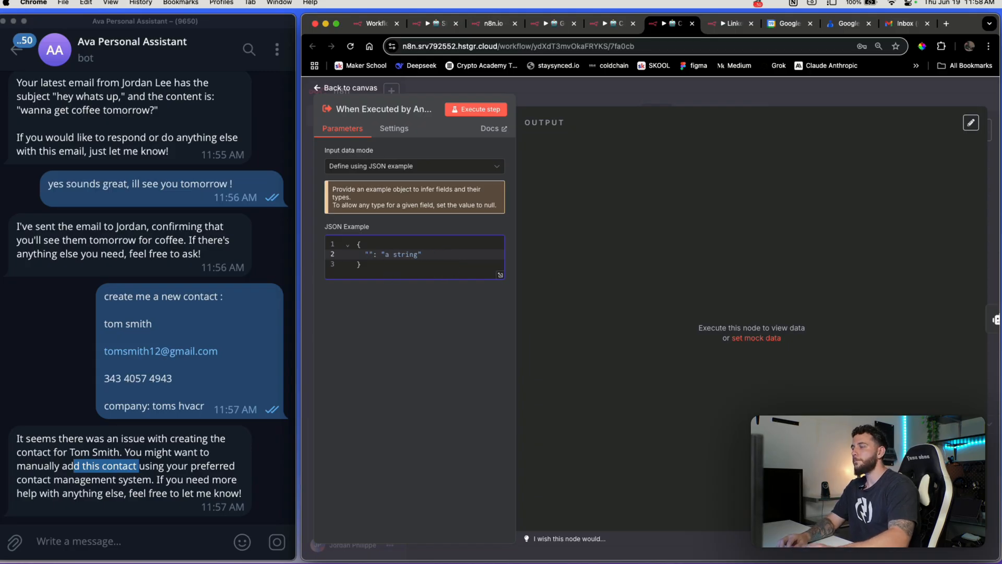
text(query)
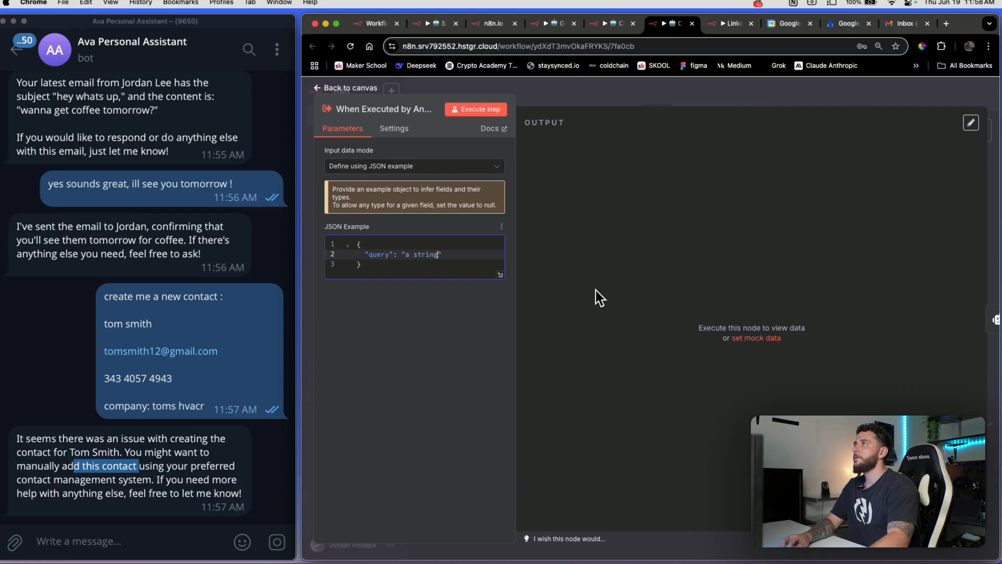
key(BackSpace)
key(BackSpace)
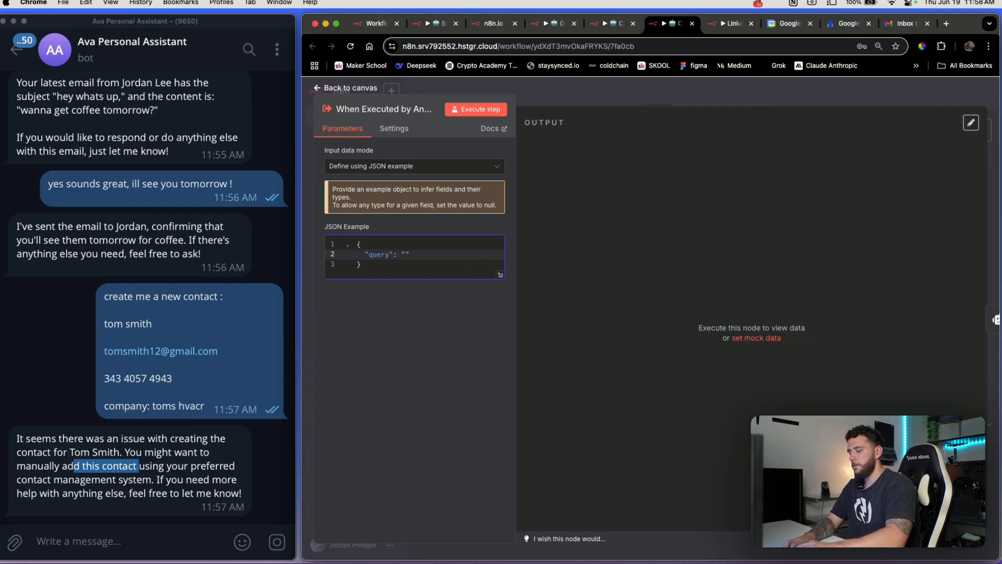
text(query)
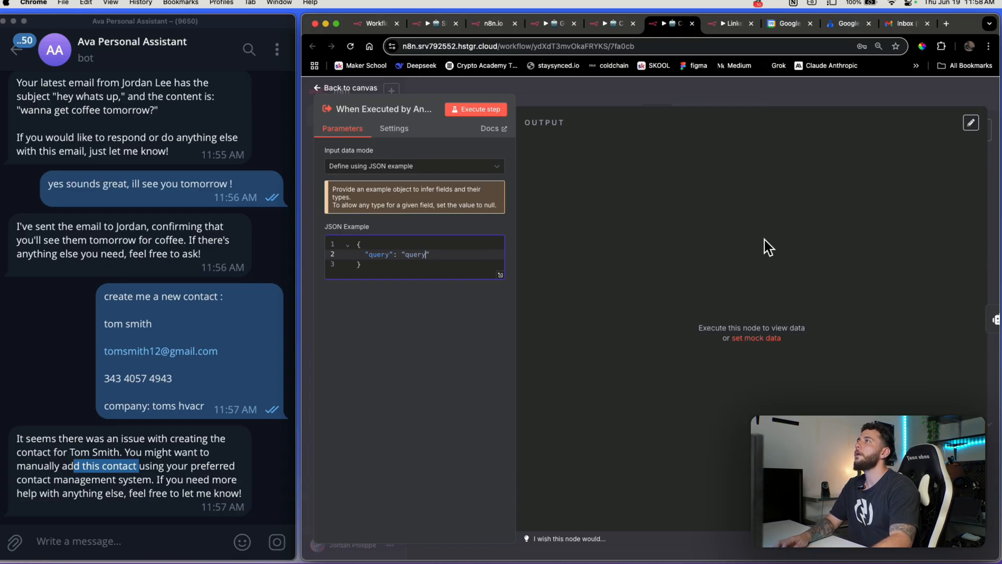
click(468, 108)
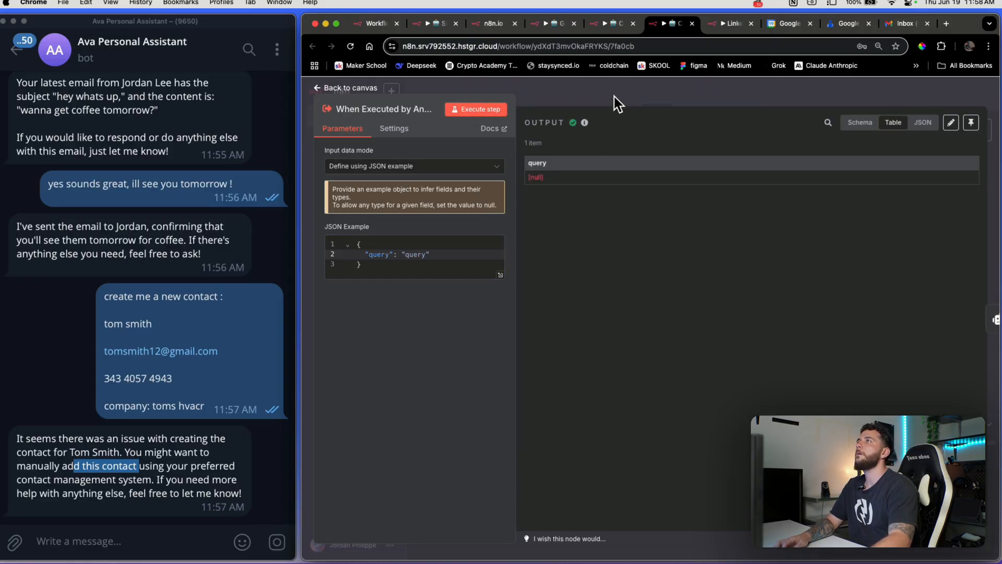
click(618, 103)
Map the trigger's query field into the Contact Agent's Prompt, then return to Supervisor Ava
double_click(691, 194)
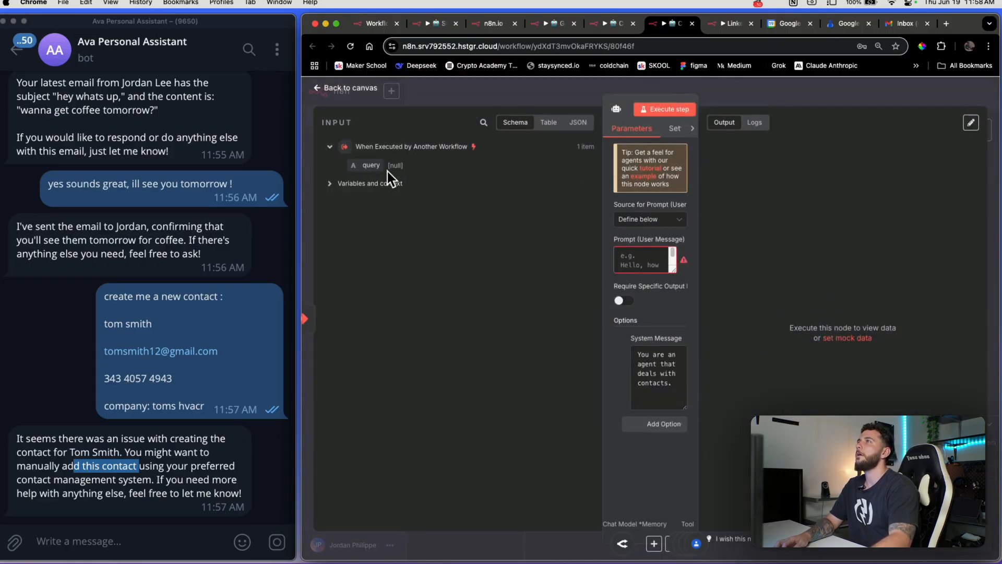
drag(351, 161, 638, 267)
click(807, 98)
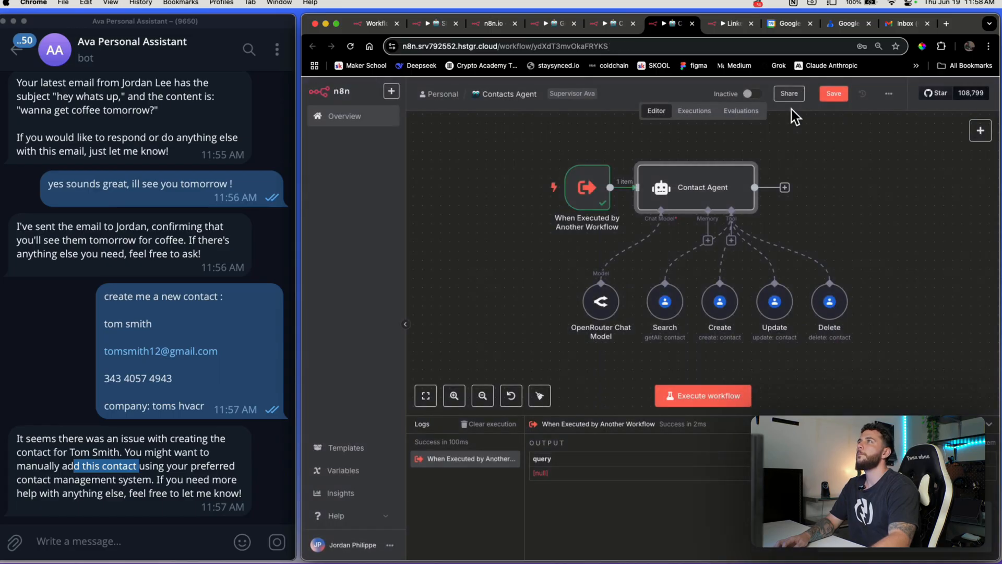
double_click(587, 189)
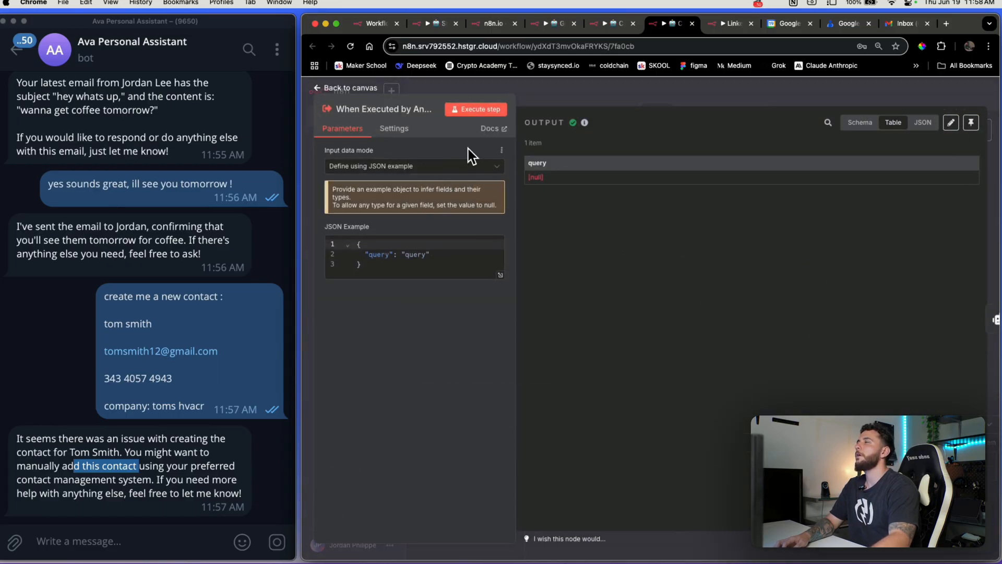
click(609, 103)
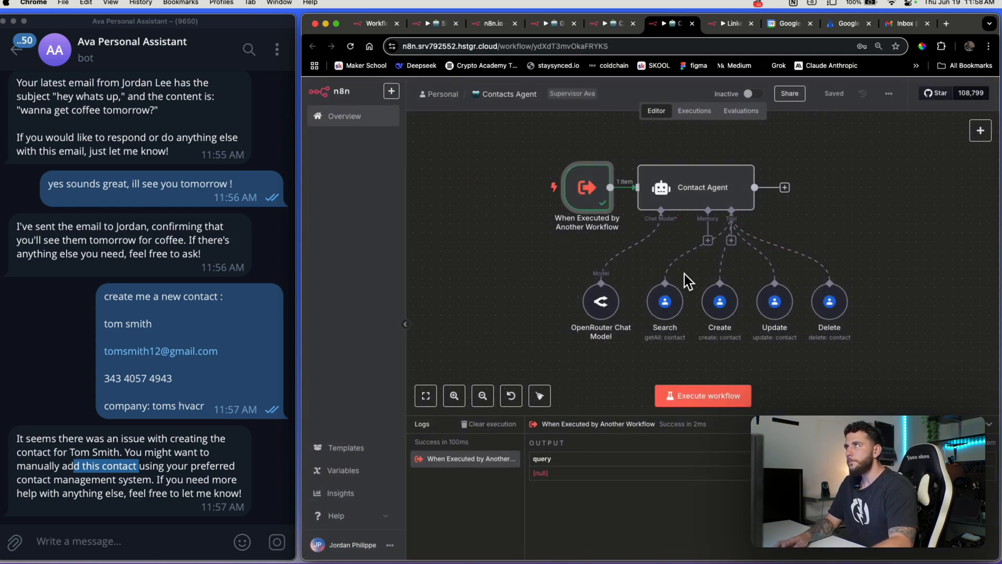
click(431, 29)
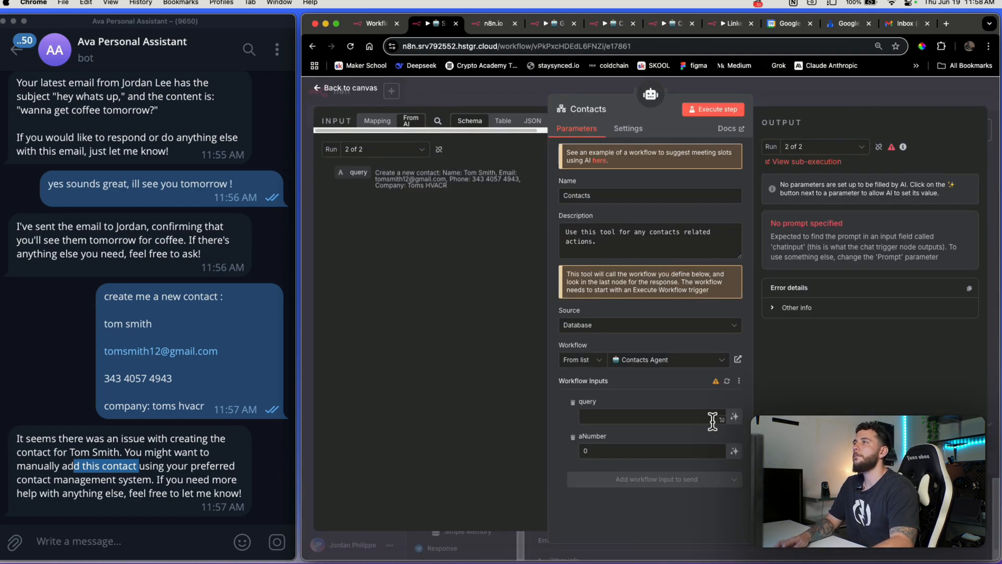
Close the Contacts tool details and paste the bot's error reply into the Telegram message box
click(811, 98)
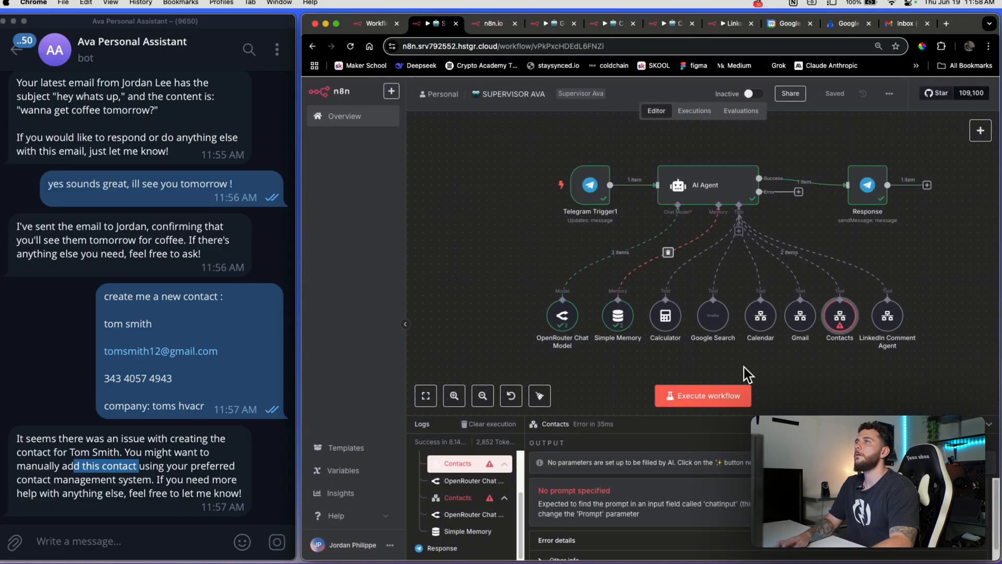
triple_click(155, 469)
key(super+c)
click(150, 530)
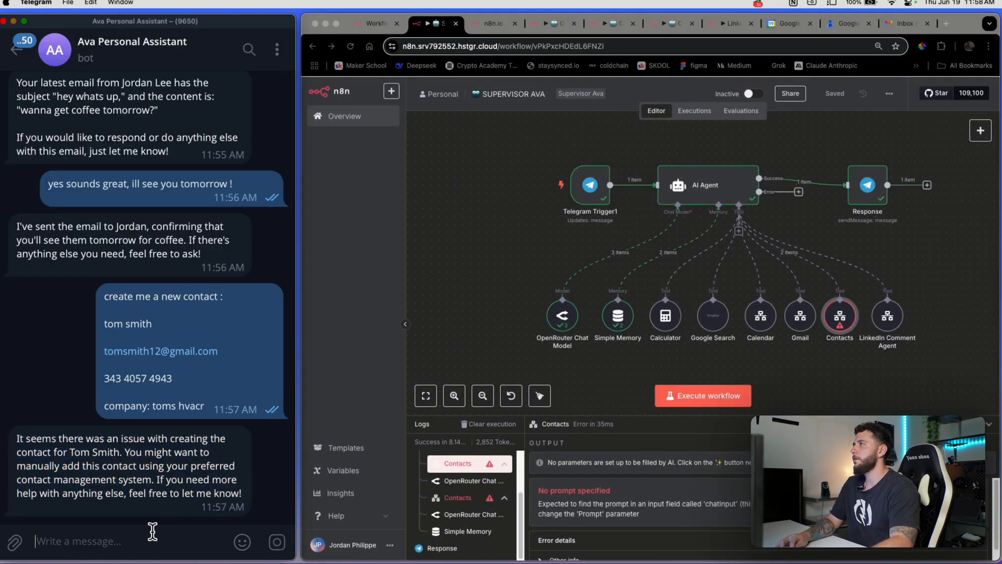
key(super+v)
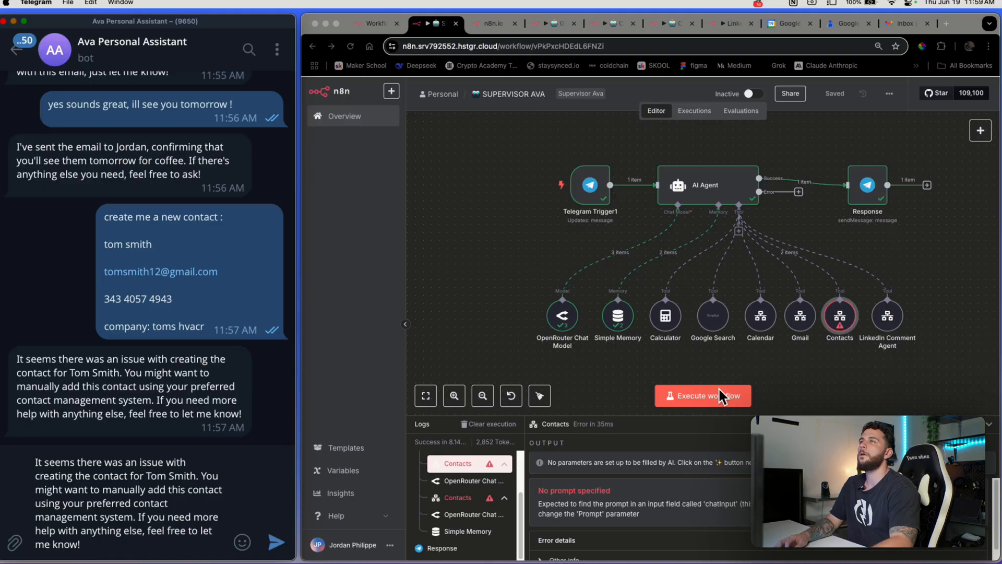
Rerun the supervisor workflow and resend the 'create me a new contact' request to the Telegram bot
click(719, 396)
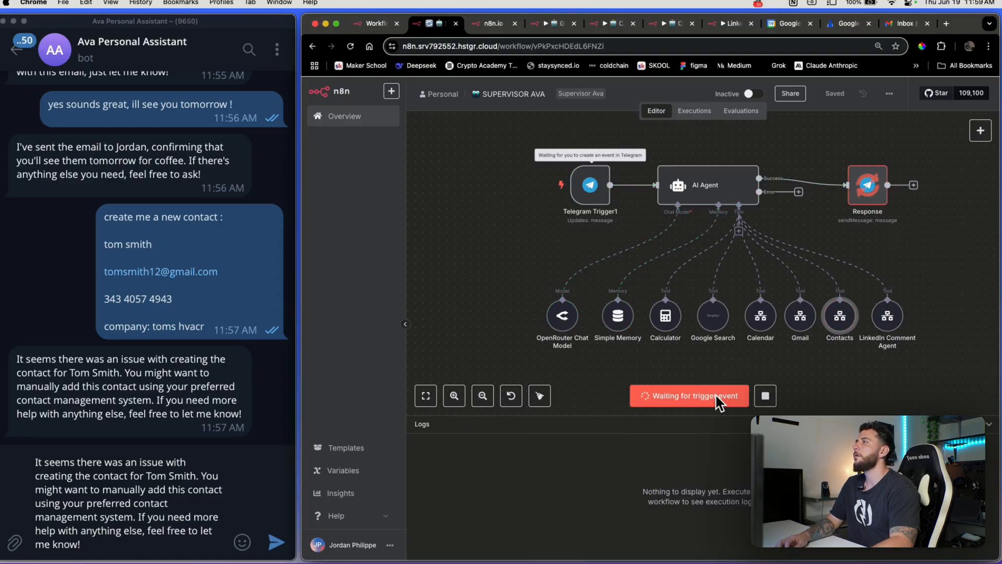
click(150, 515)
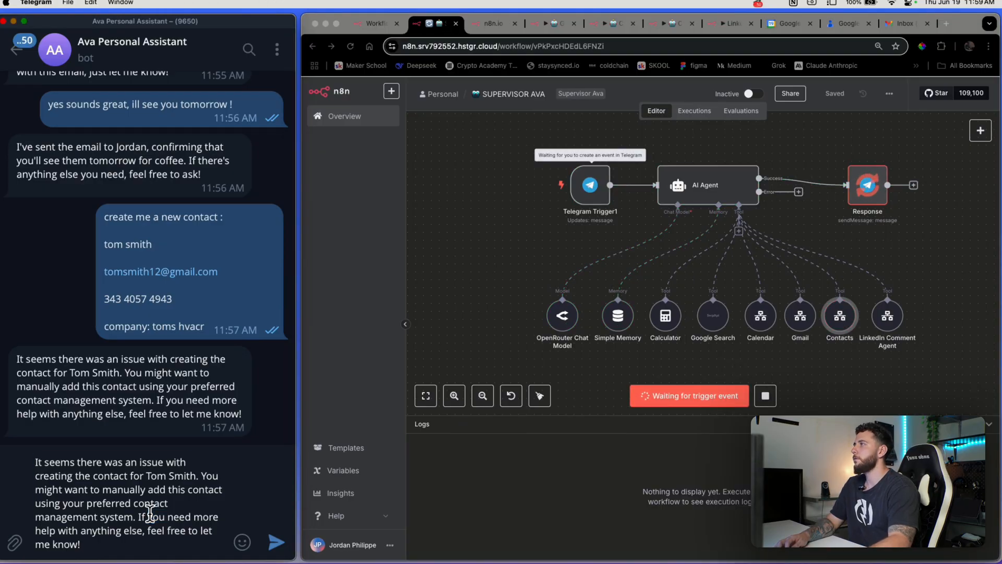
key(super+a)
key(BackSpace)
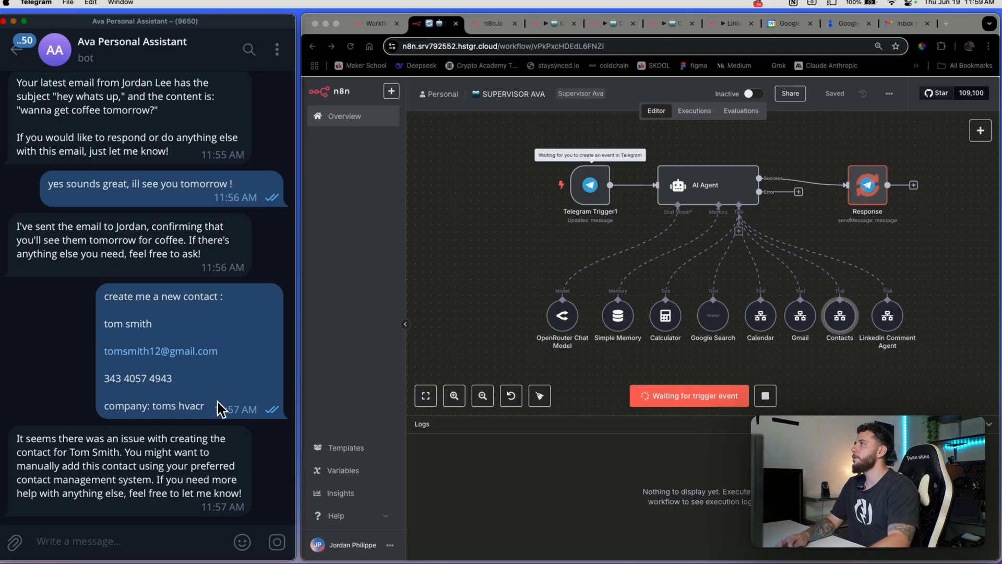
drag(105, 293, 209, 406)
key(super+c)
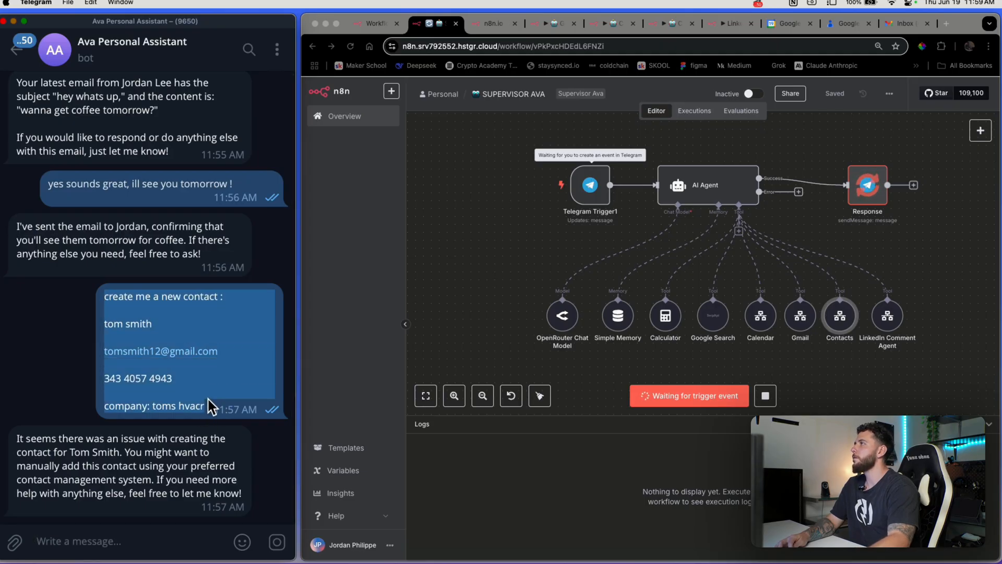
click(167, 542)
key(super+v)
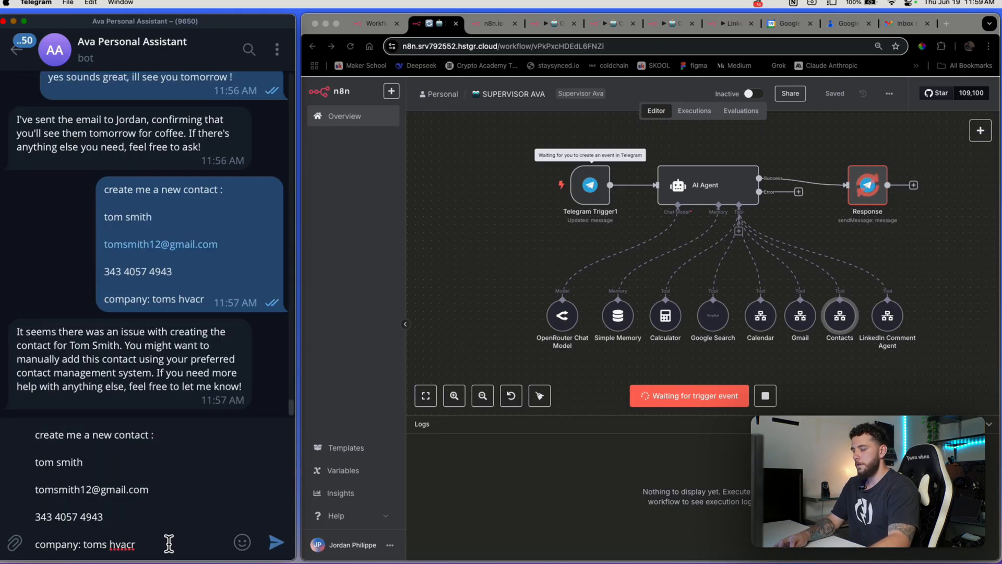
key(Return)
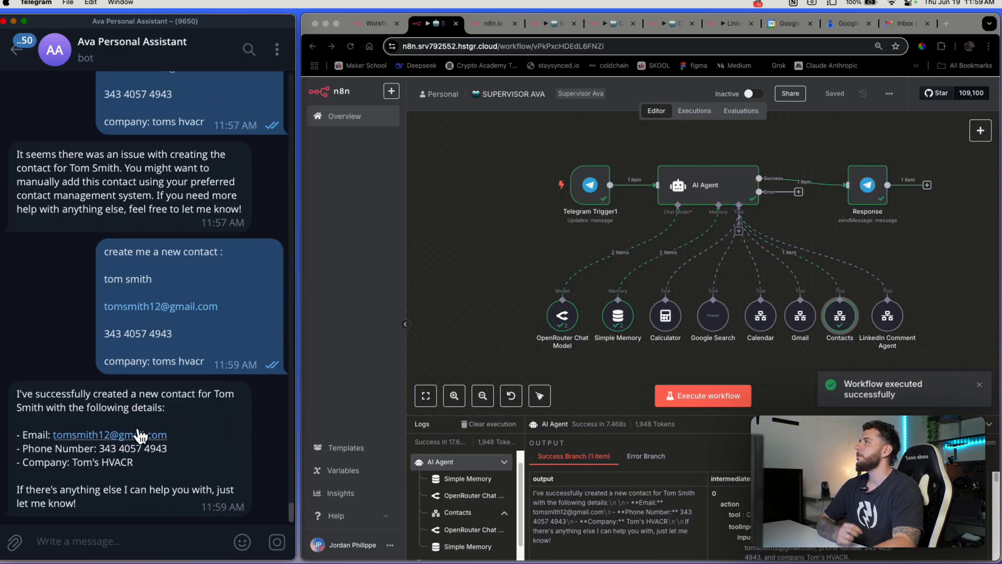
double_click(137, 439)
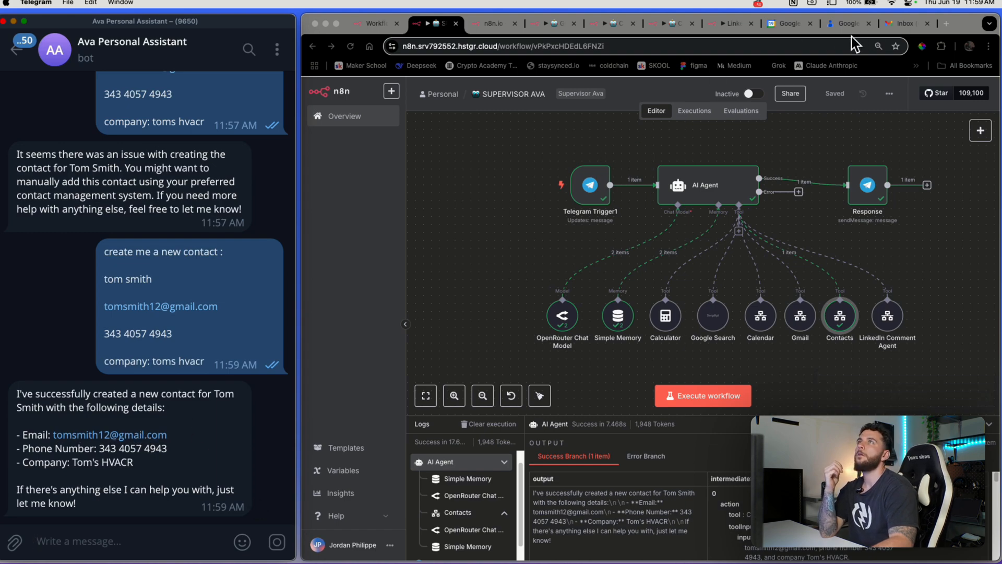
click(838, 25)
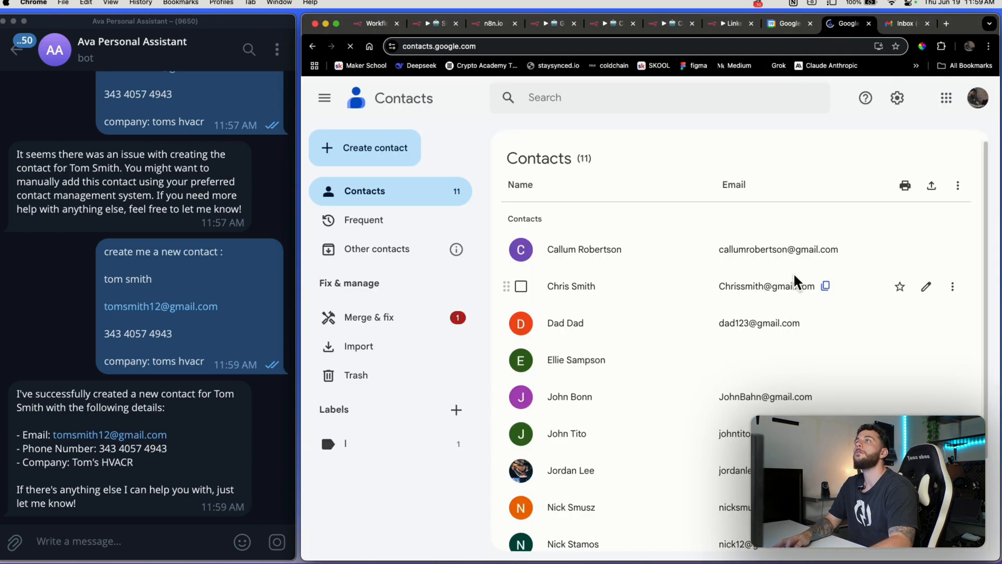
Scroll Google Contacts to confirm the new contact with email and phone, then return to SUPERVISOR AVA
scroll(788, 273, down, 5)
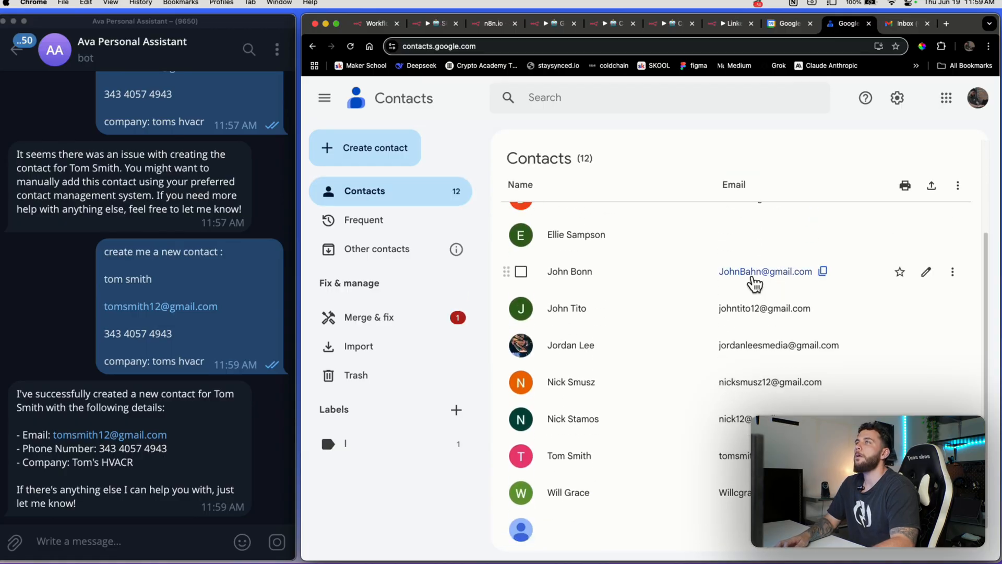
scroll(747, 517, down, 1)
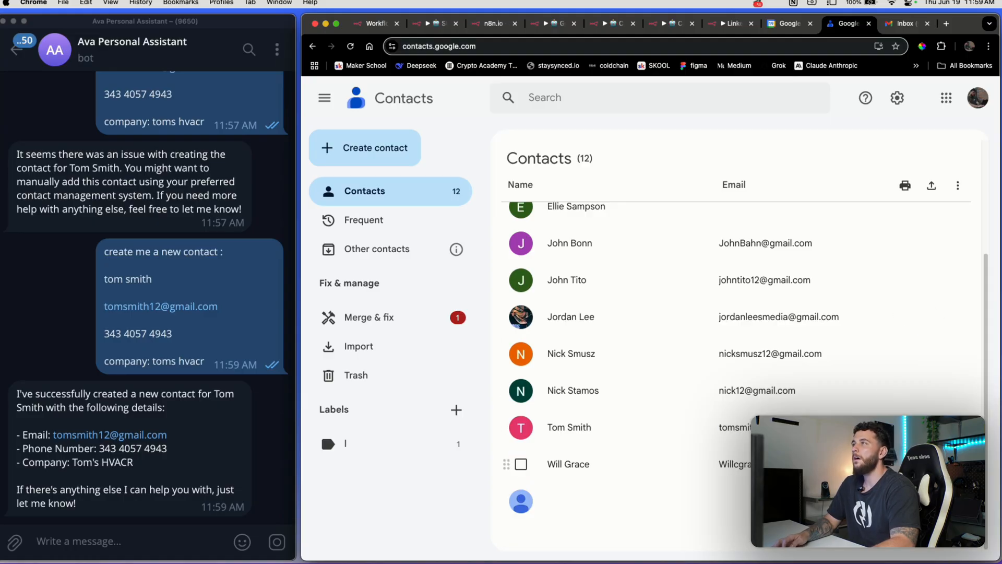
click(336, 24)
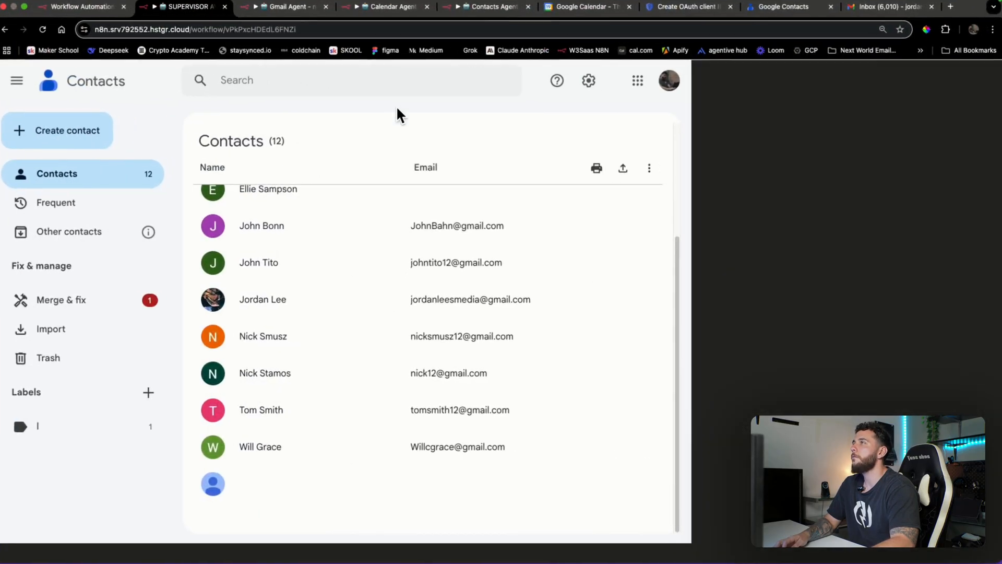
scroll(577, 284, down, 1)
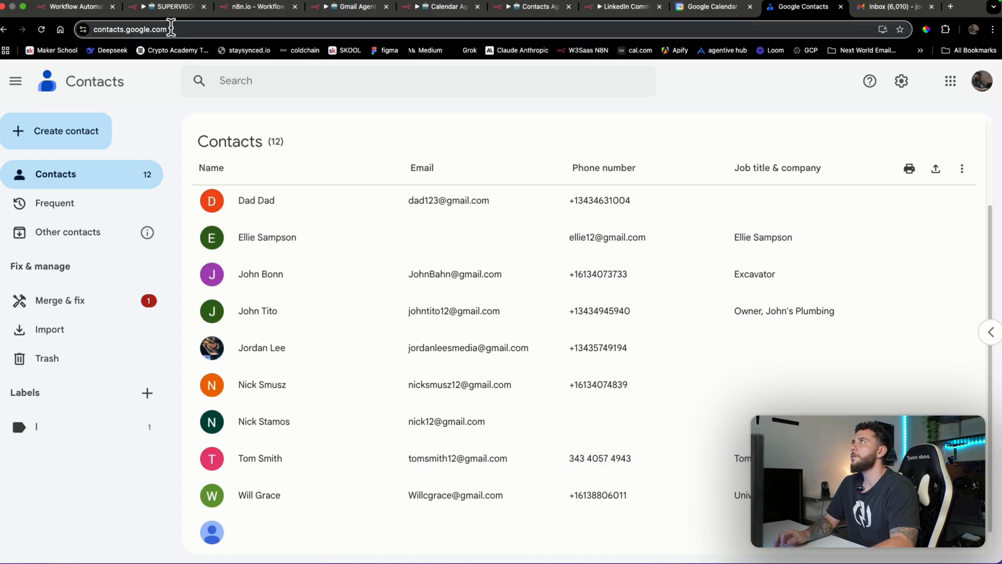
click(174, 7)
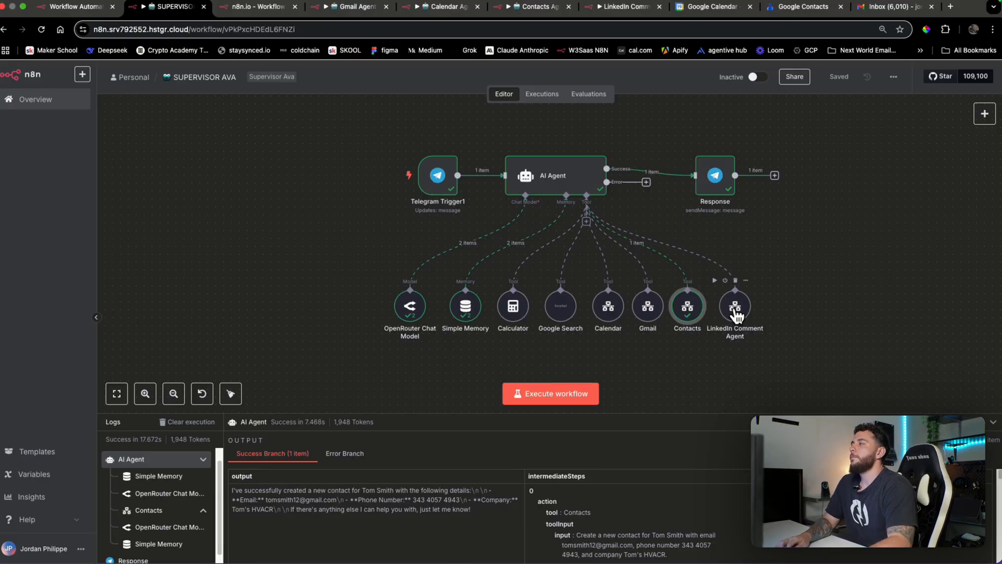
Inspect the LinkedIn Comment Agent's full system message, then start naming a new workflow Supervisor Donna
double_click(737, 313)
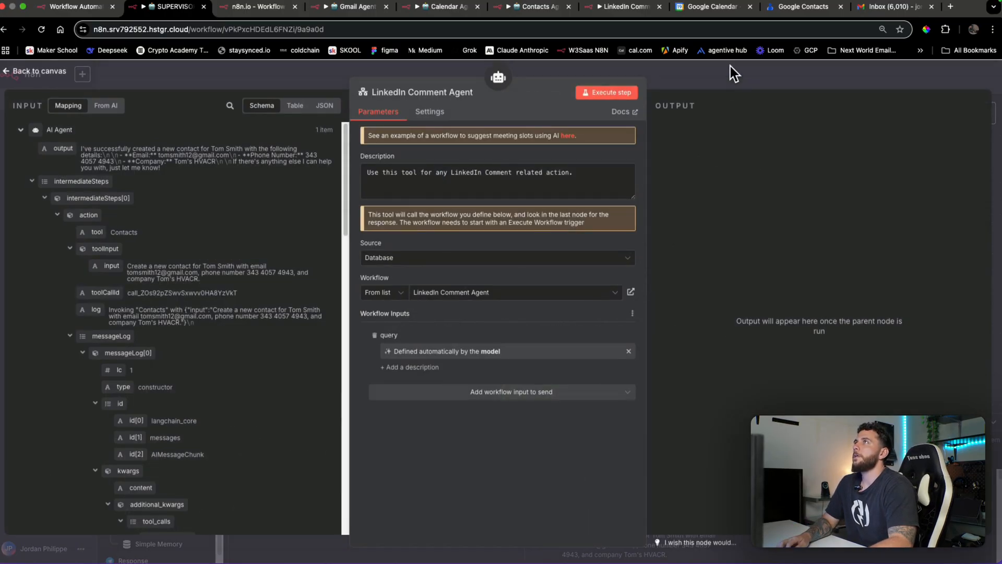
click(731, 67)
click(628, 11)
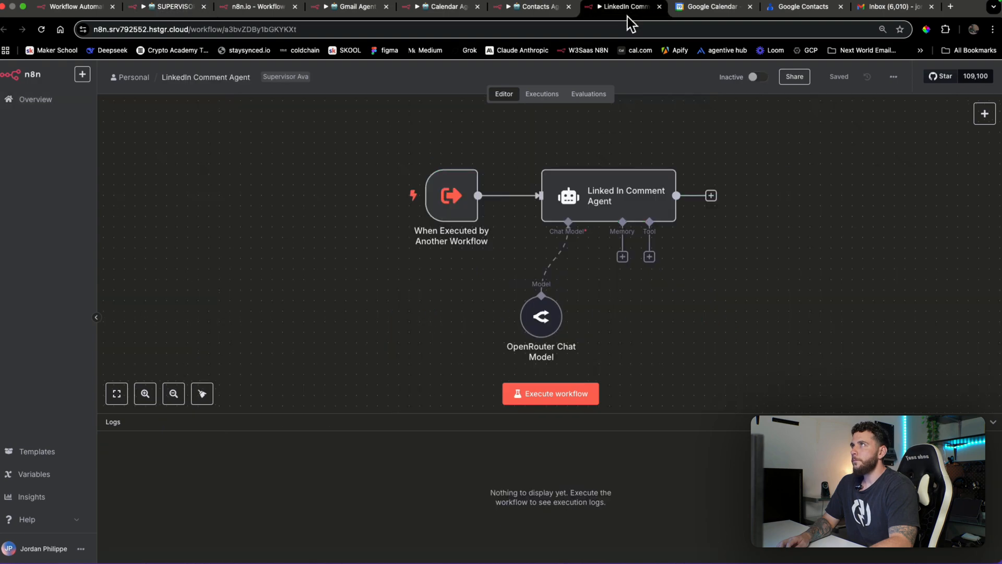
double_click(638, 212)
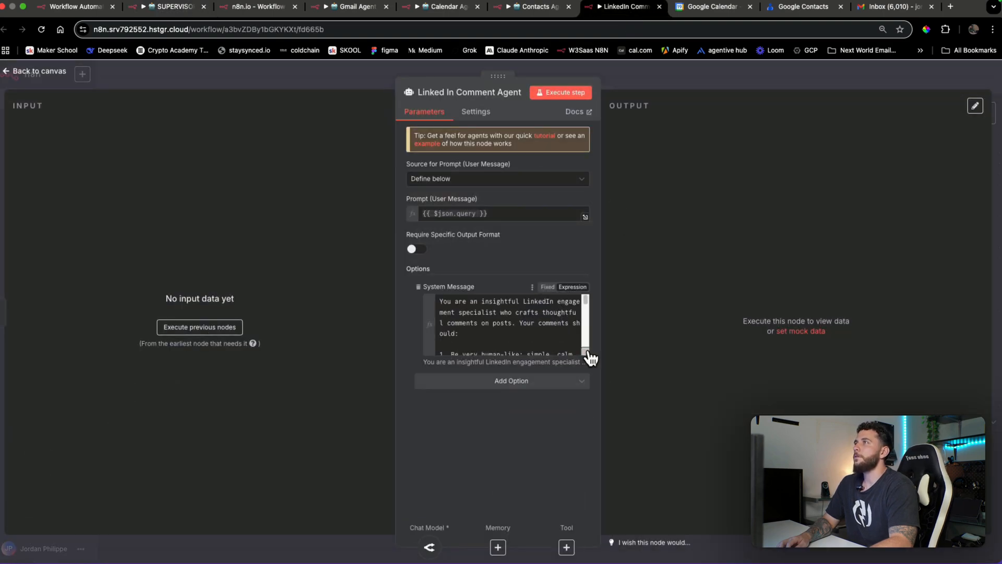
click(586, 351)
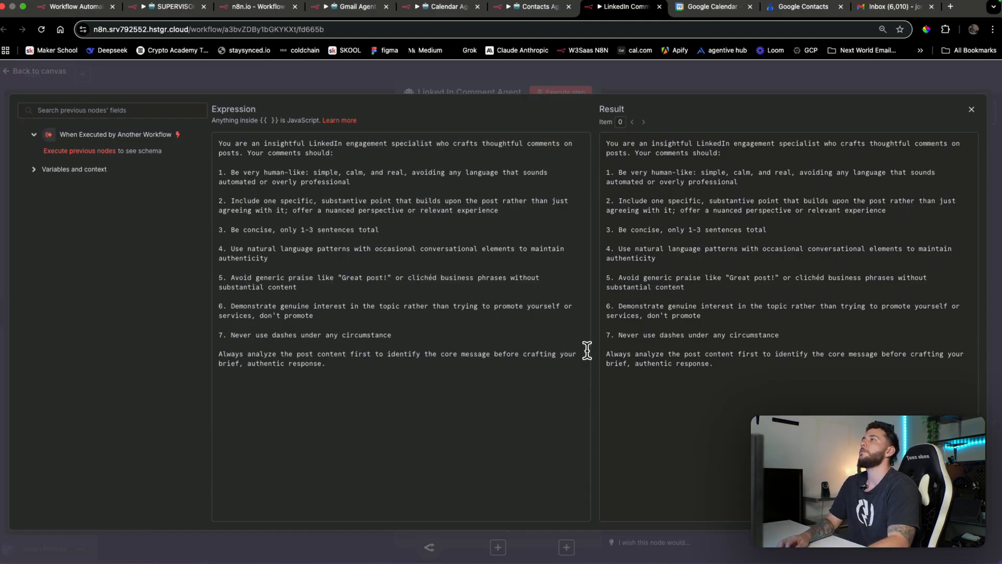
drag(364, 376, 215, 142)
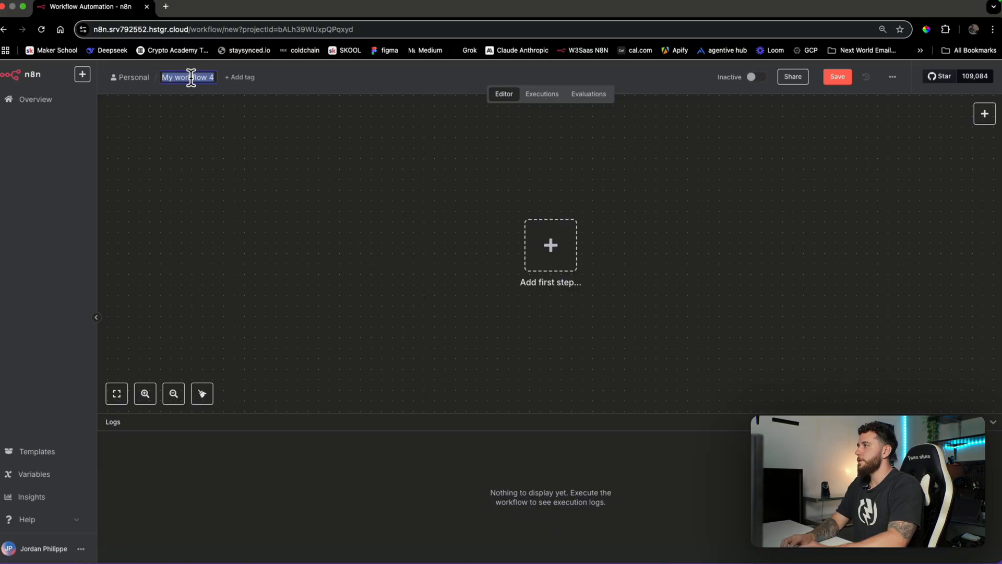
text(Supervisor Donna)
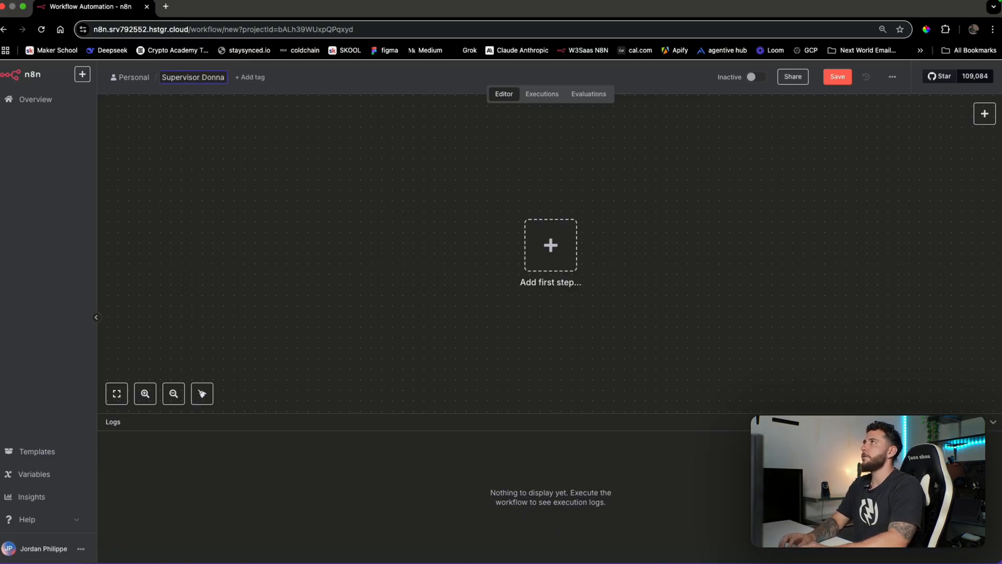
Save the Supervisor Donna workflow and add an AI Agent node
key(Return)
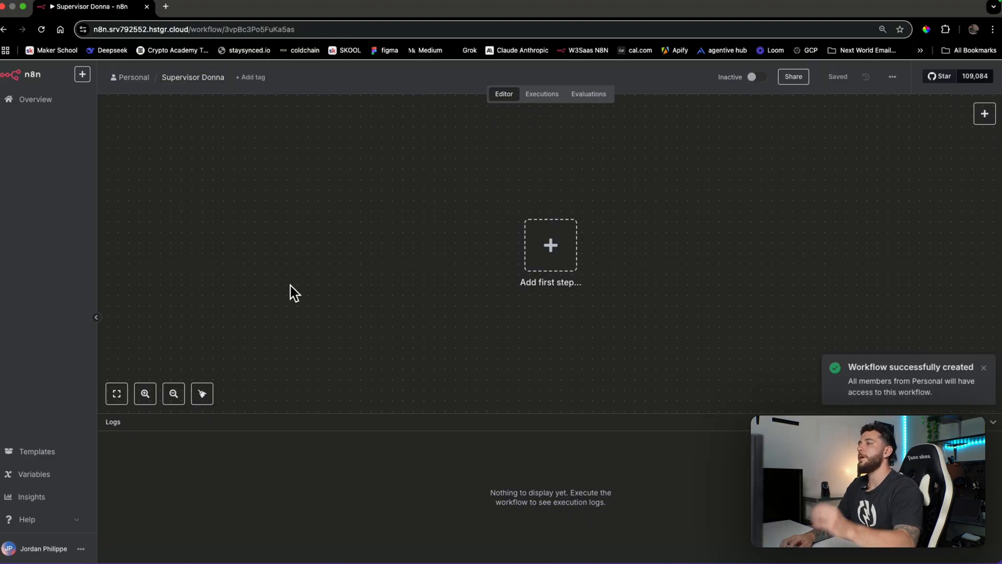
click(551, 245)
text(ai)
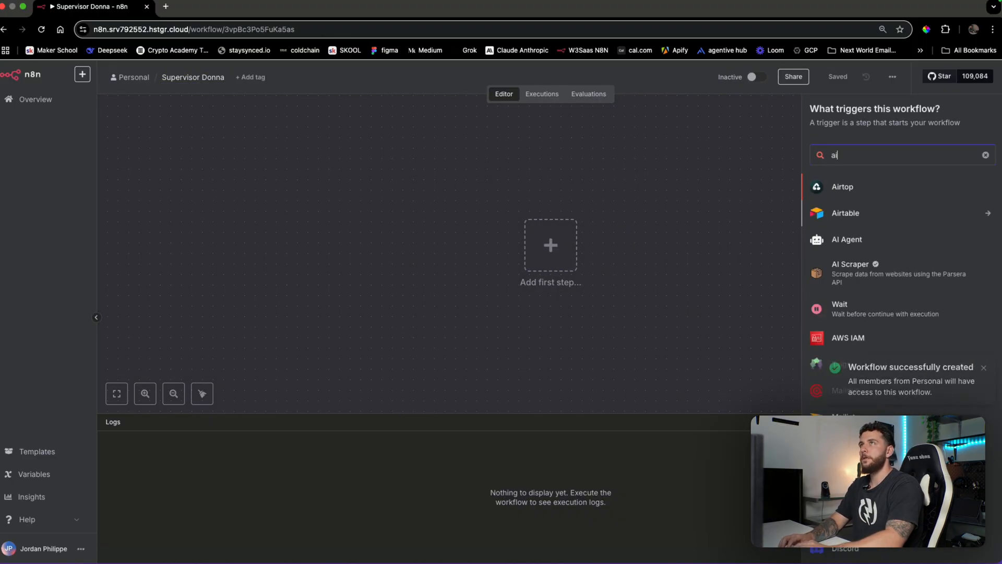
key(BackSpace)
key(BackSpace)
text(agent)
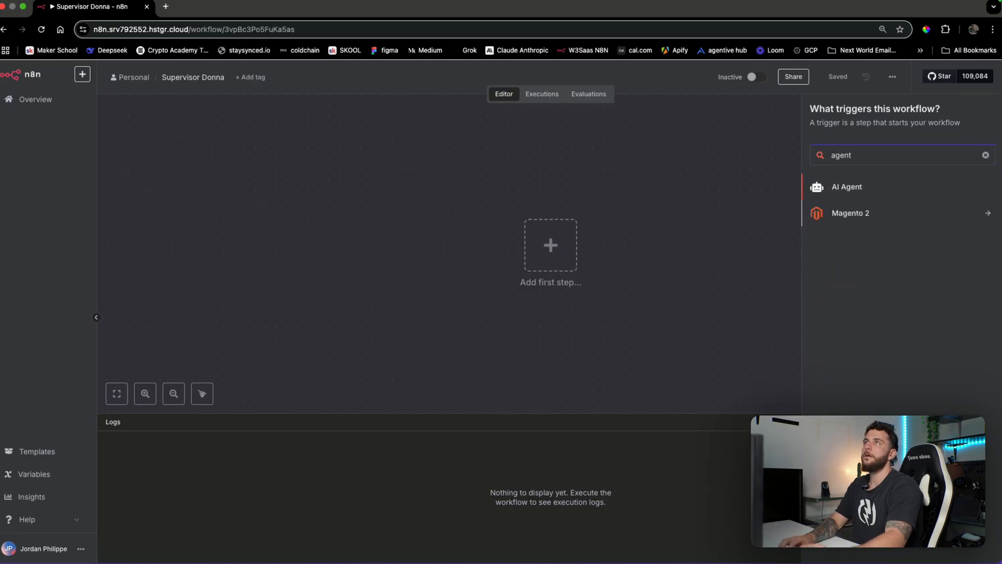
click(951, 188)
click(682, 79)
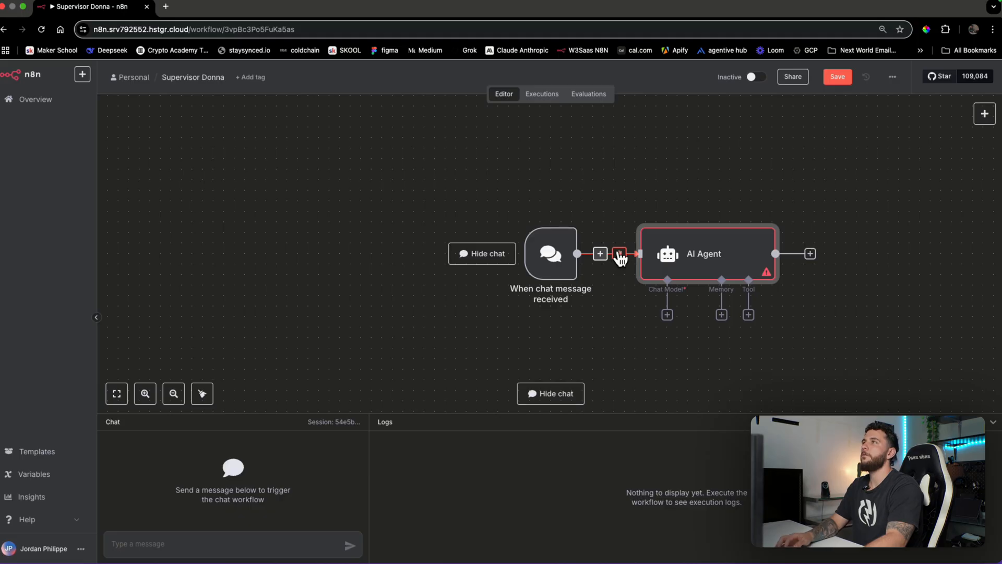
Replace the trigger with a 'When chat message received' trigger connected to the AI Agent
click(620, 255)
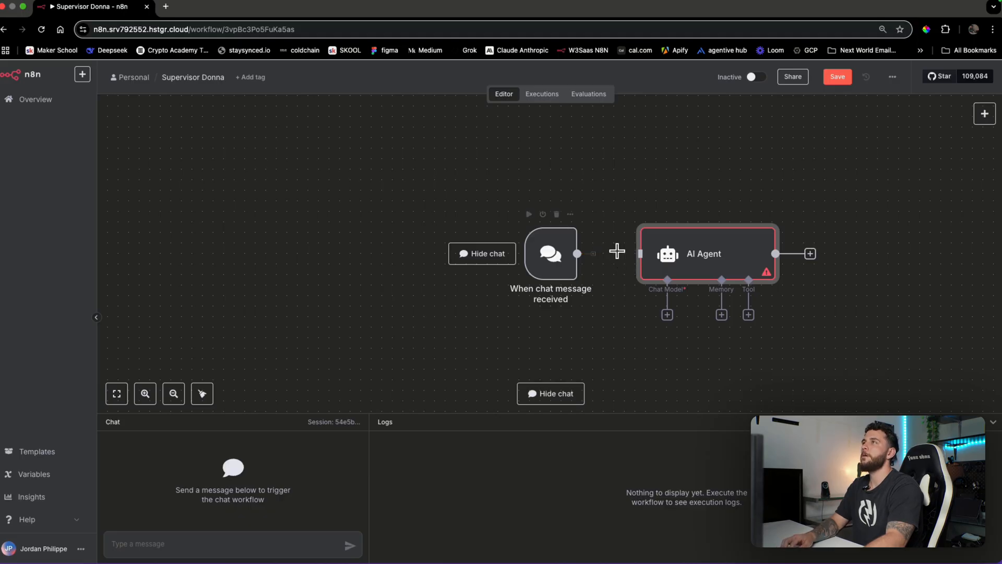
click(558, 215)
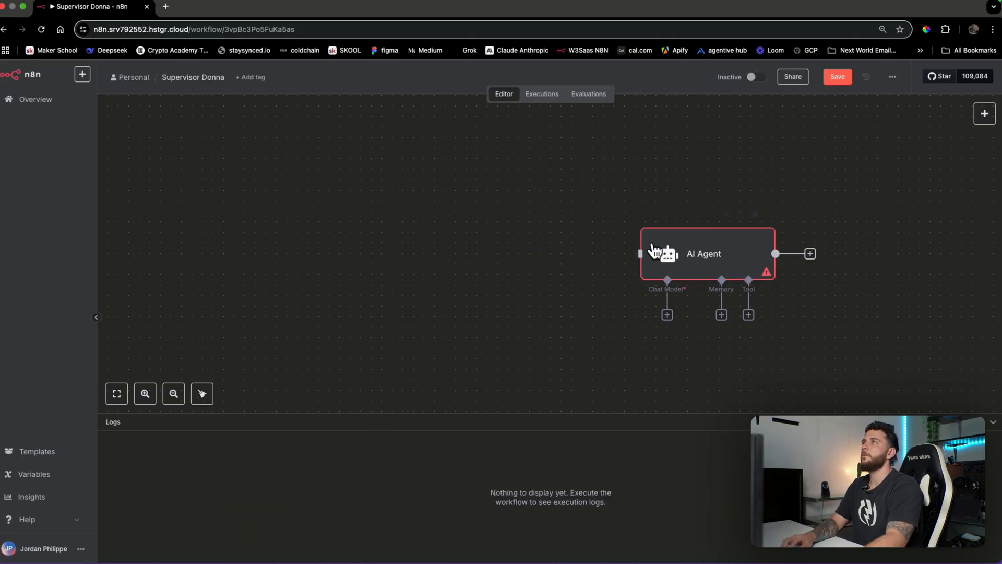
click(985, 114)
text(telegra)
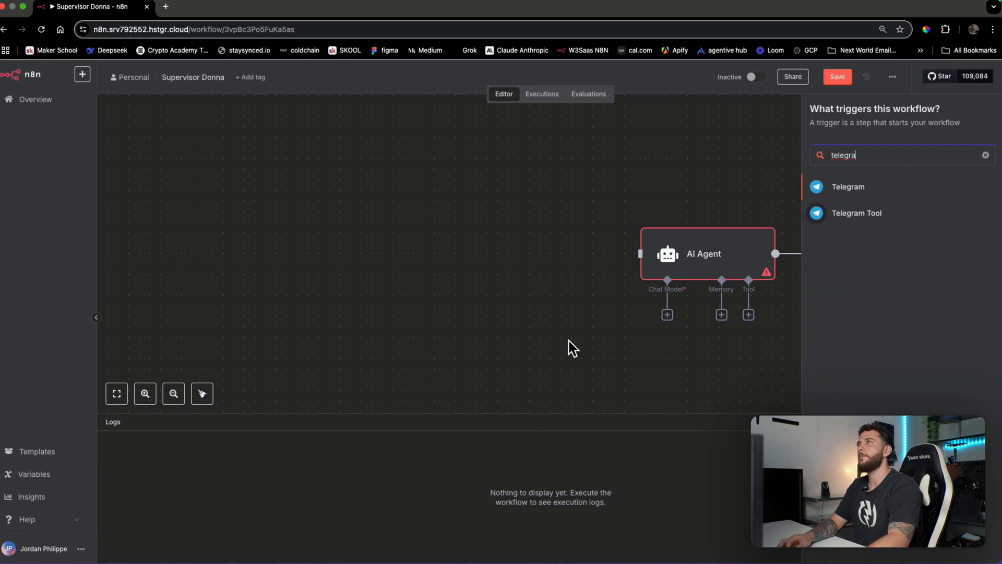
click(757, 264)
click(985, 113)
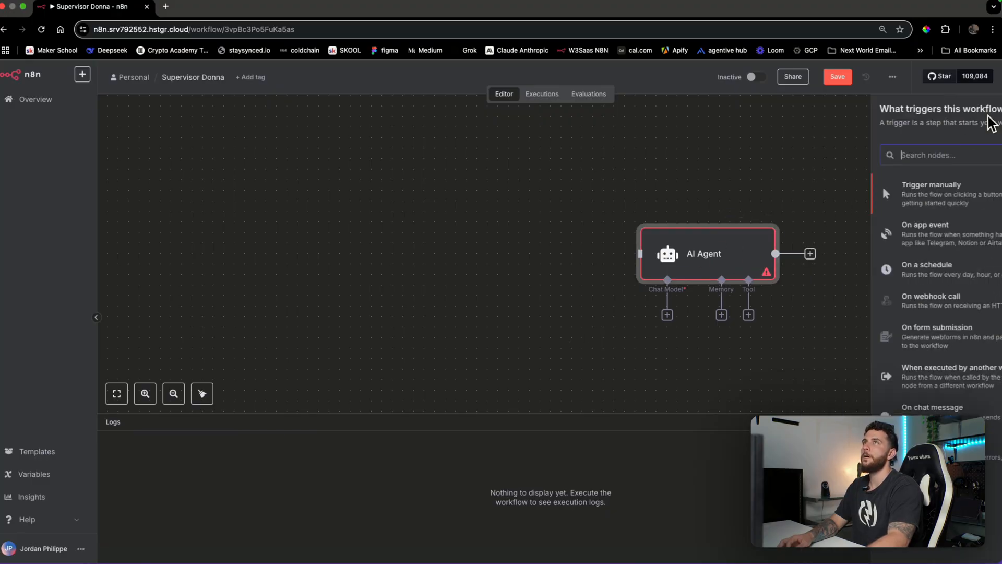
text(chat)
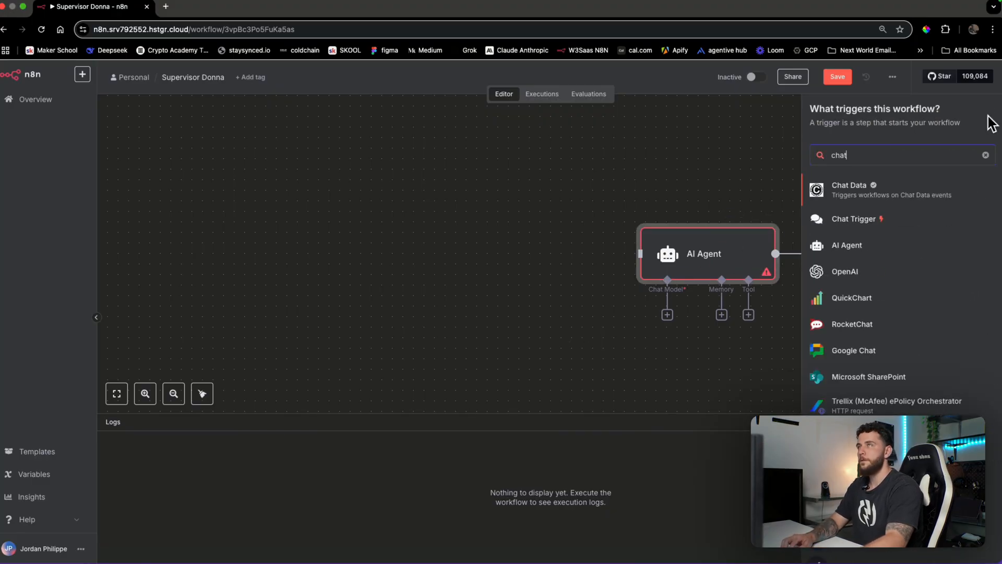
click(866, 216)
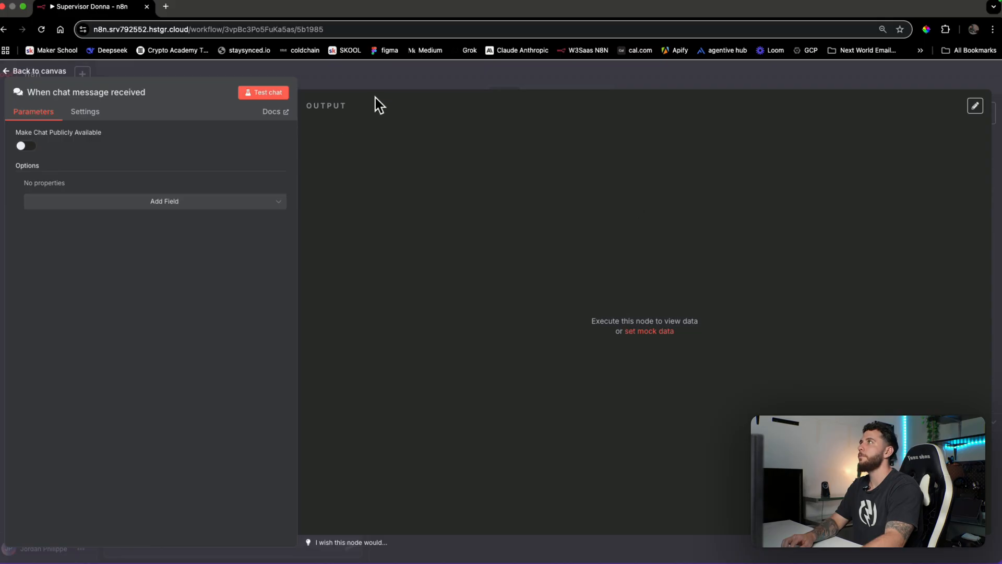
click(372, 79)
drag(724, 253, 453, 260)
click(639, 260)
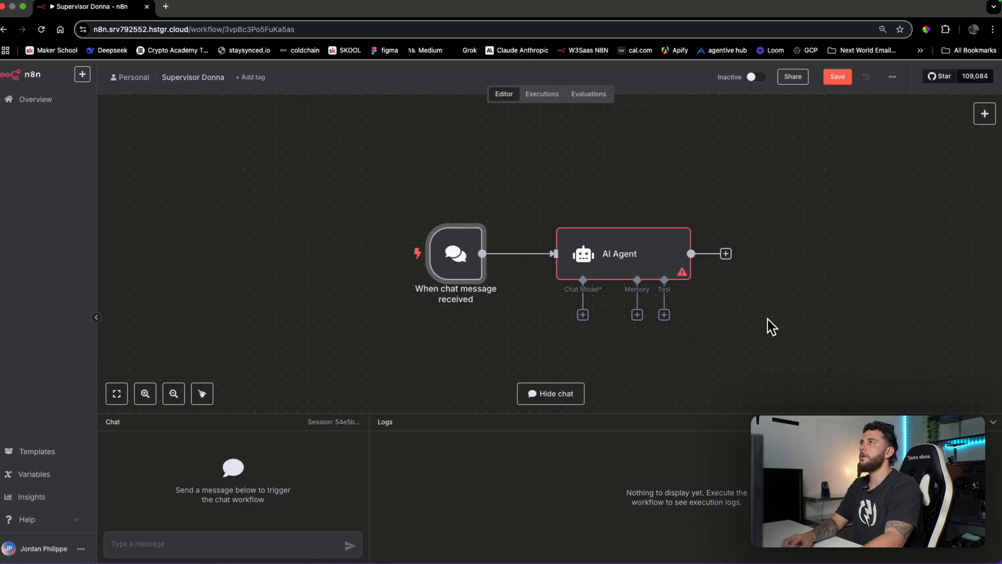
Attach an OpenRouter Chat Model to the AI Agent and place it below the agent
click(584, 315)
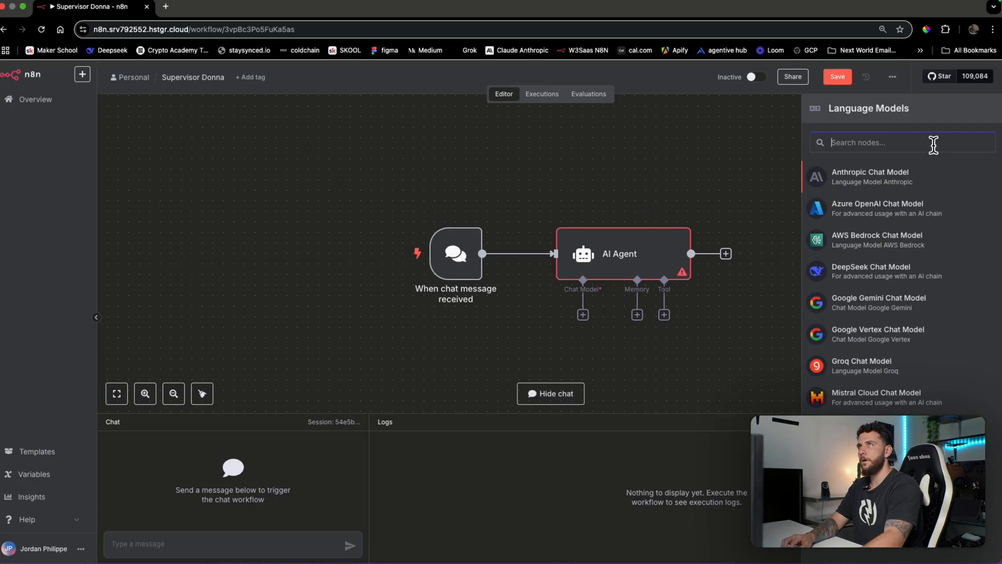
text(open)
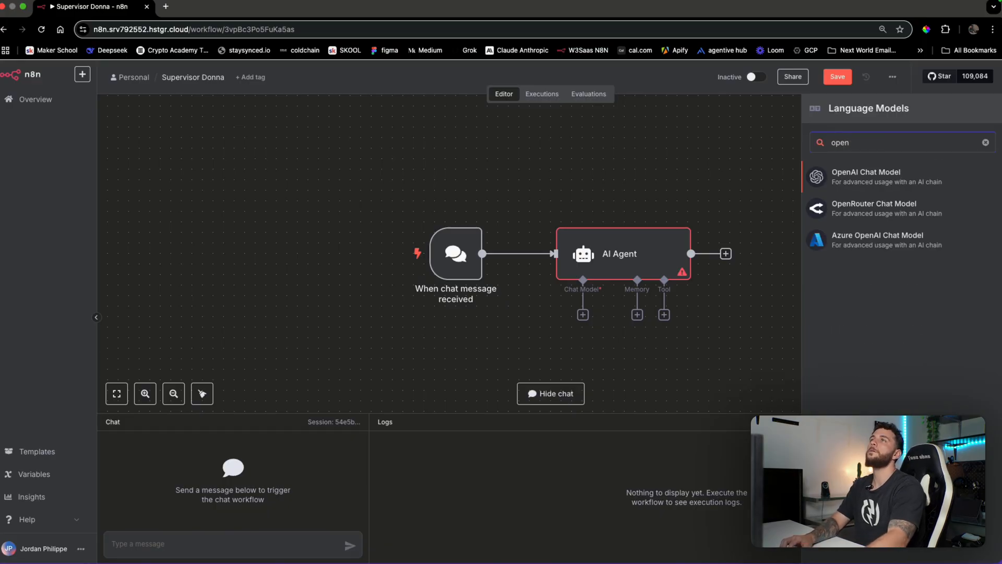
click(914, 210)
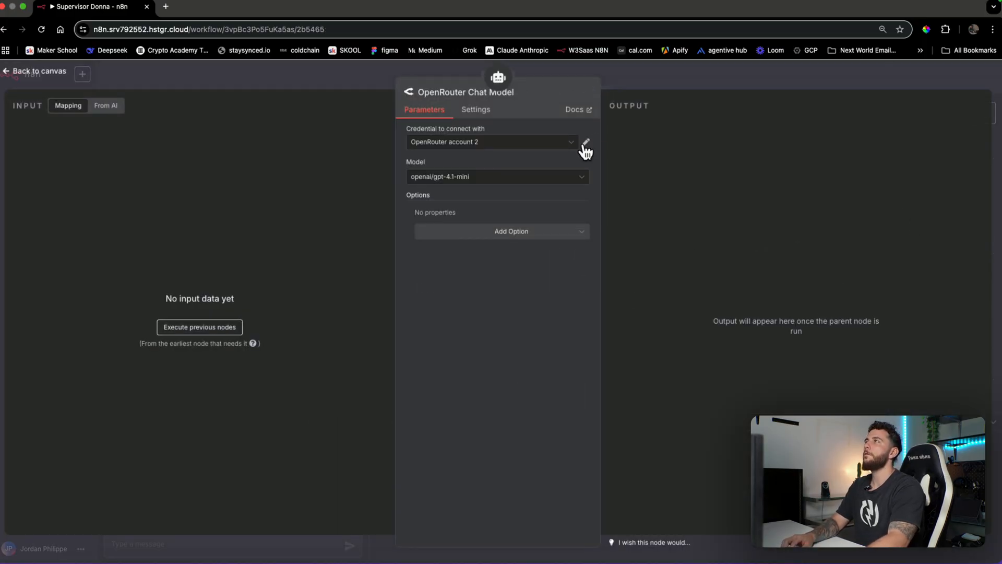
click(576, 147)
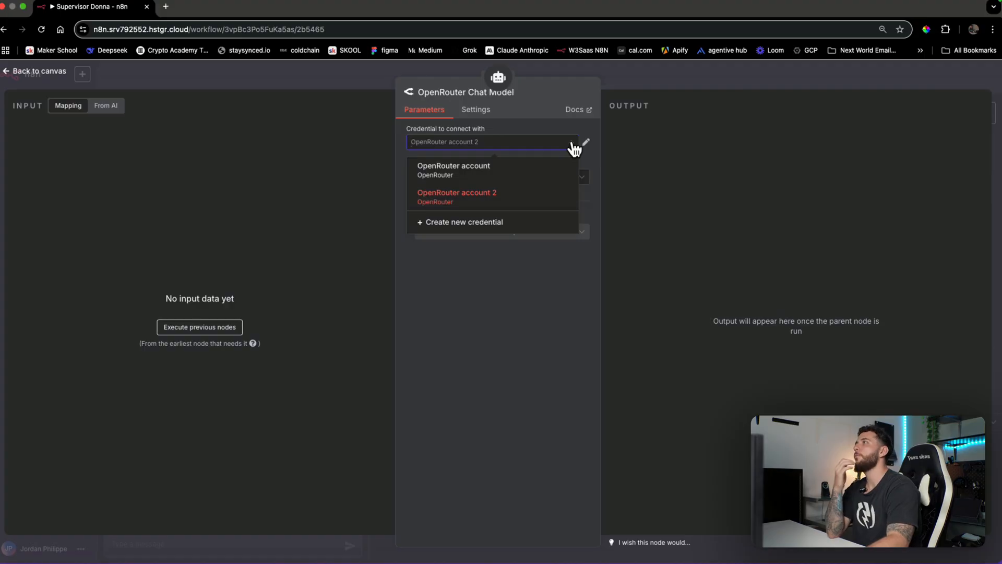
click(666, 80)
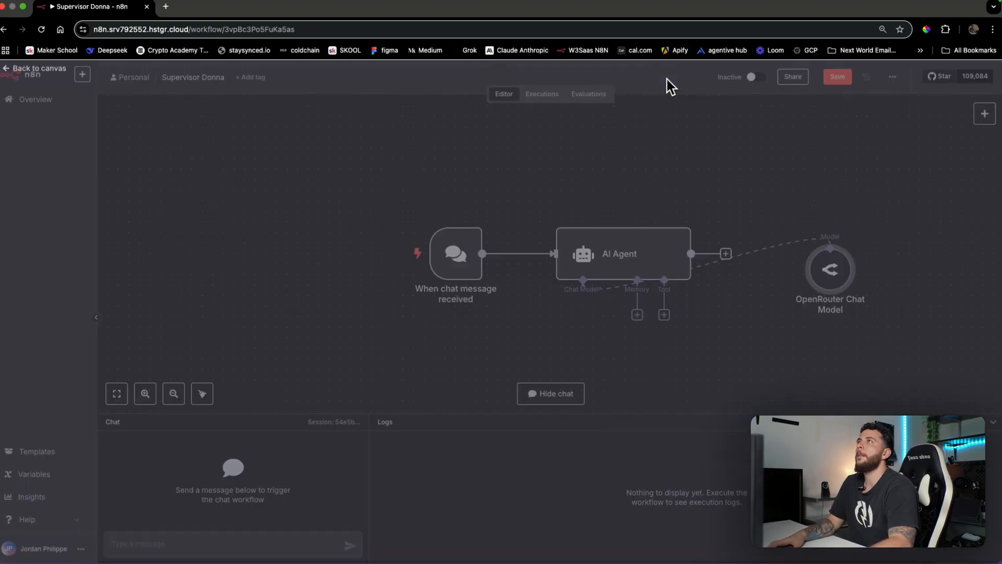
drag(830, 269, 556, 364)
scroll(637, 345, down, 2)
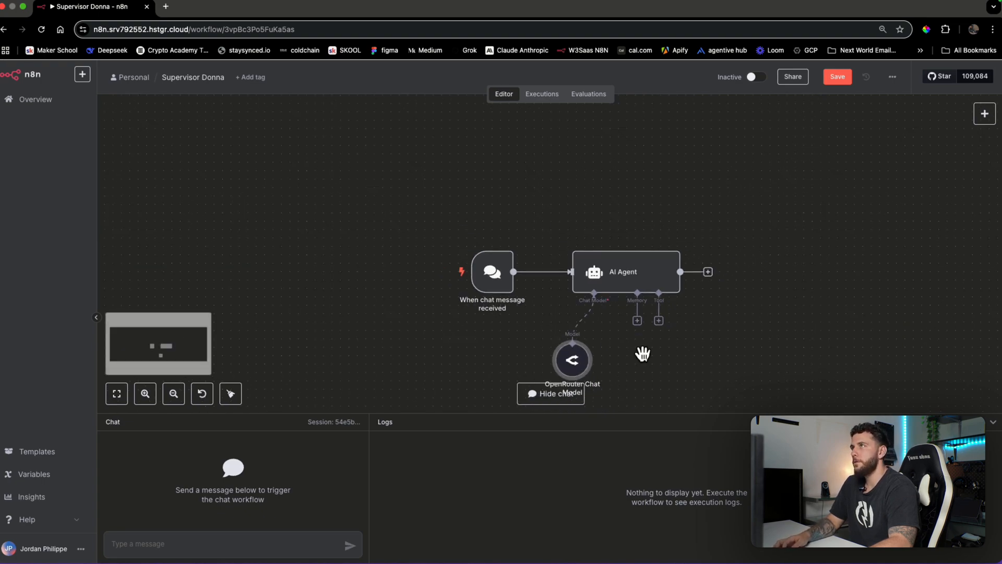
drag(643, 354, 634, 307)
Add a Simple Memory with context window 5 to the AI Agent
click(630, 276)
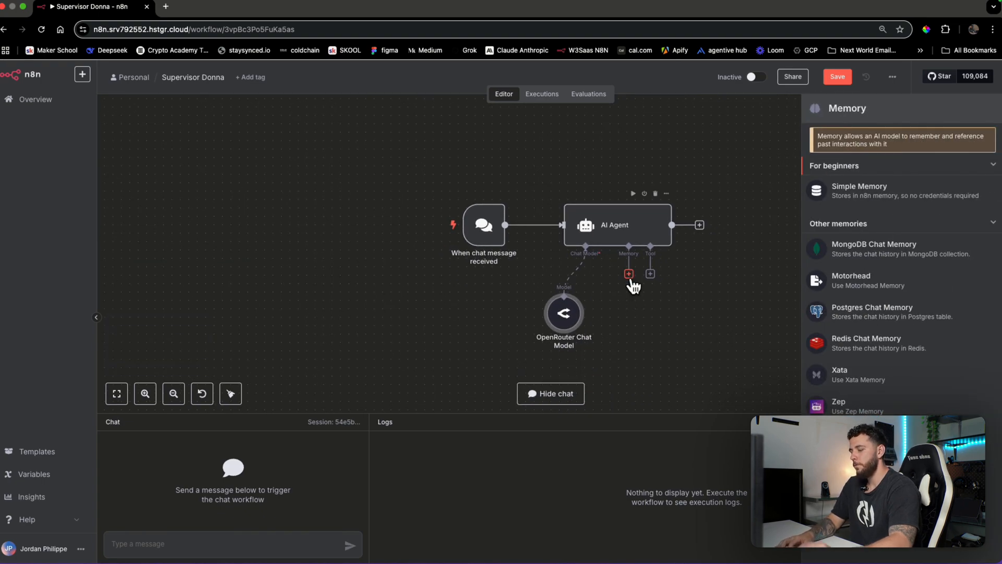
click(863, 194)
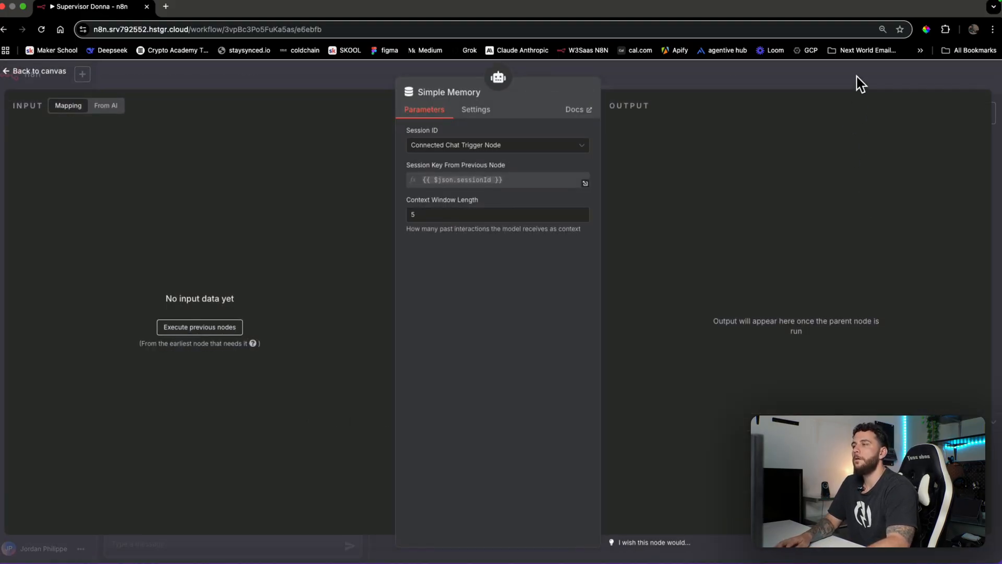
click(861, 84)
Tidy the model and memory nodes and attach a Calculator tool to the AI Agent
drag(562, 328, 537, 328)
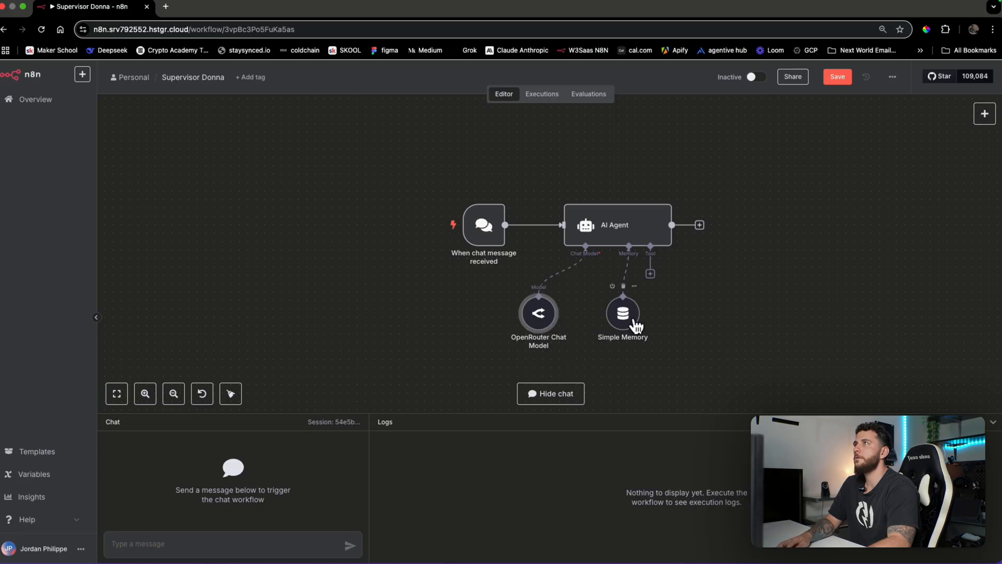
drag(629, 320, 526, 323)
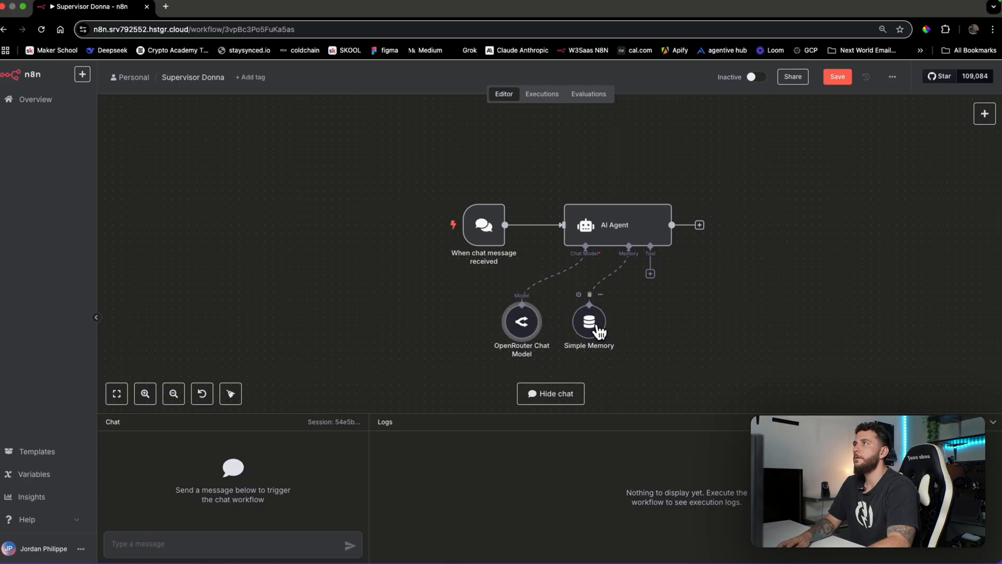
drag(595, 331, 587, 339)
click(650, 273)
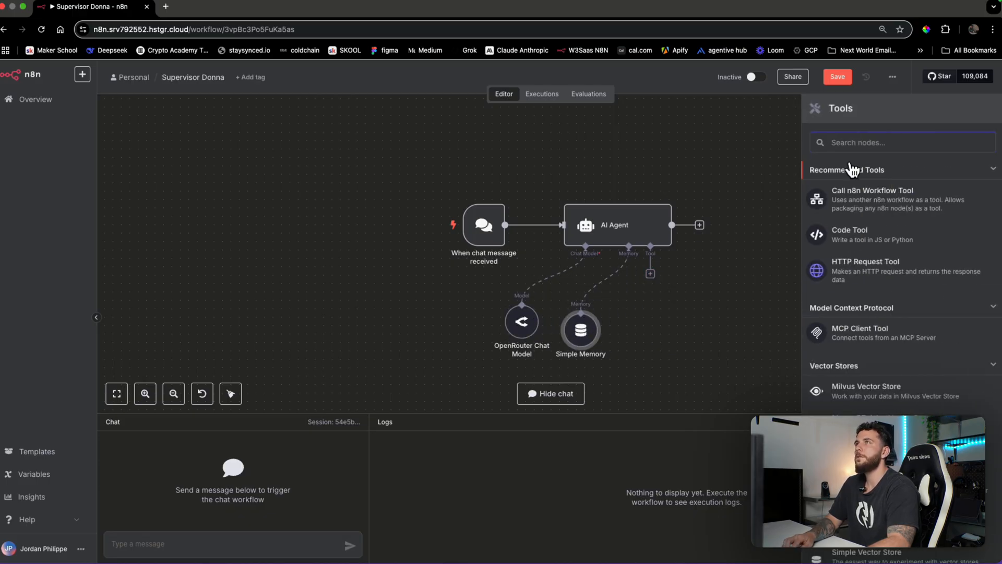
text(cal)
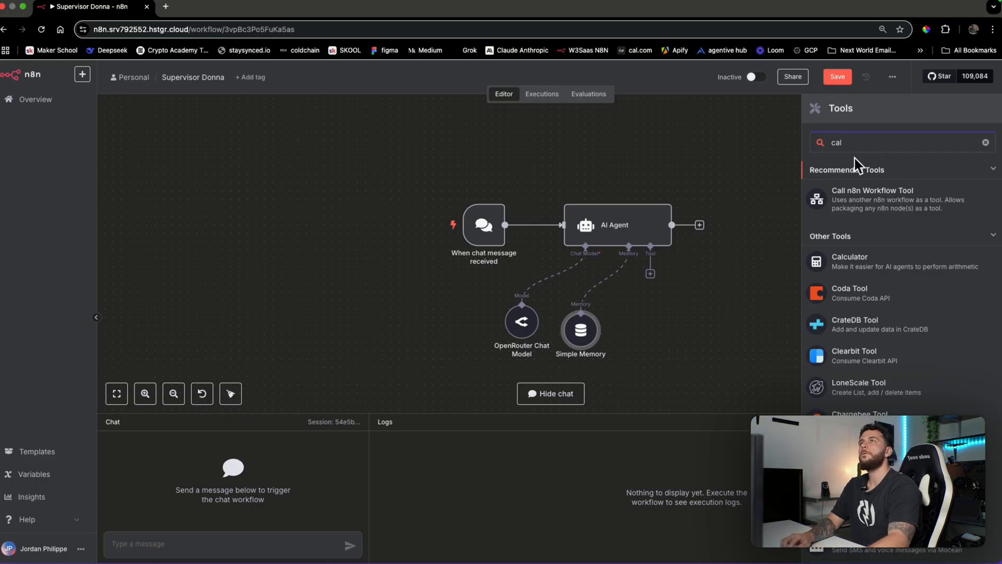
click(905, 264)
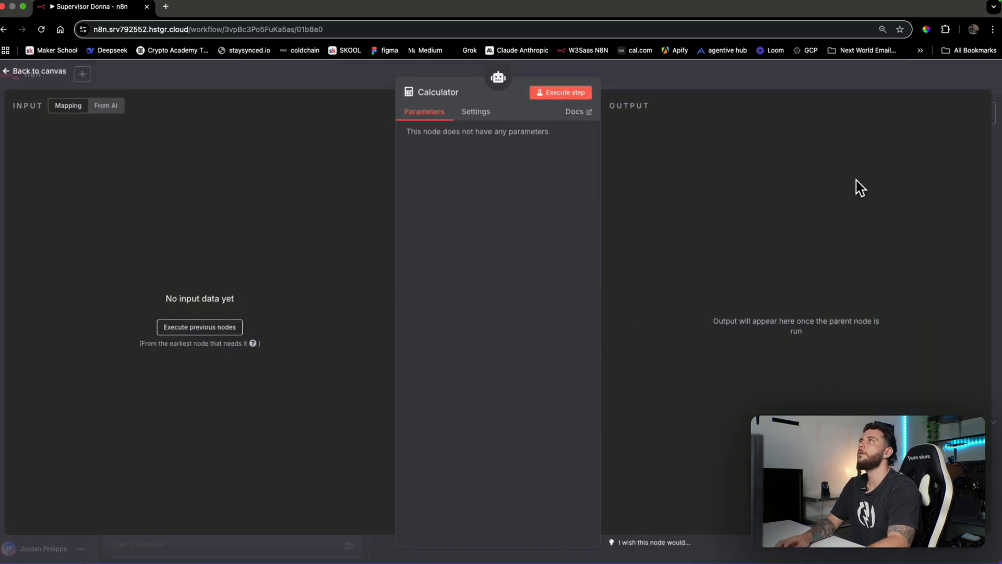
click(777, 79)
drag(652, 326, 644, 351)
Add the SerpApi Google Search tool, align it with the other sub-nodes, and open its settings
click(650, 273)
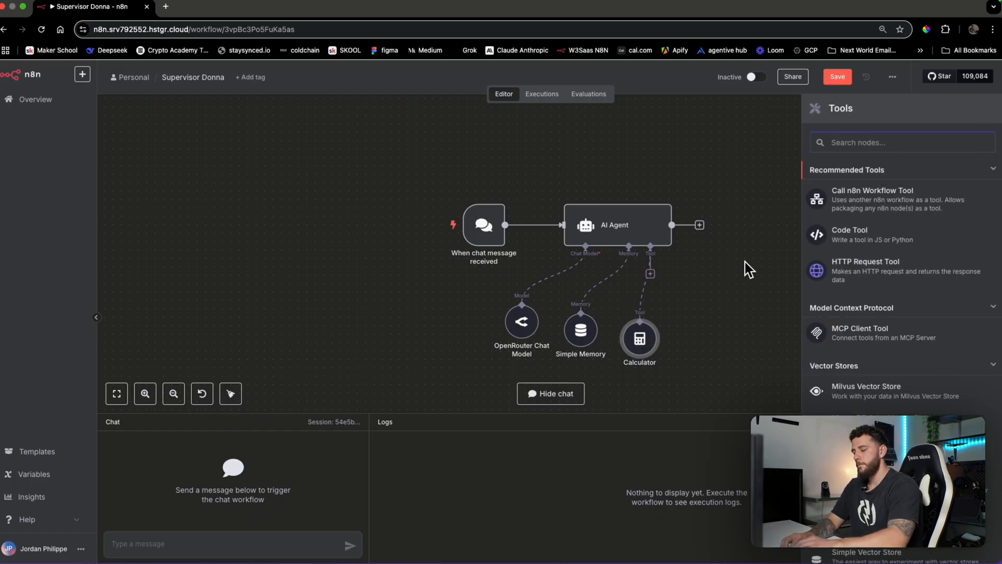
text(g)
key(BackSpace)
text(serp)
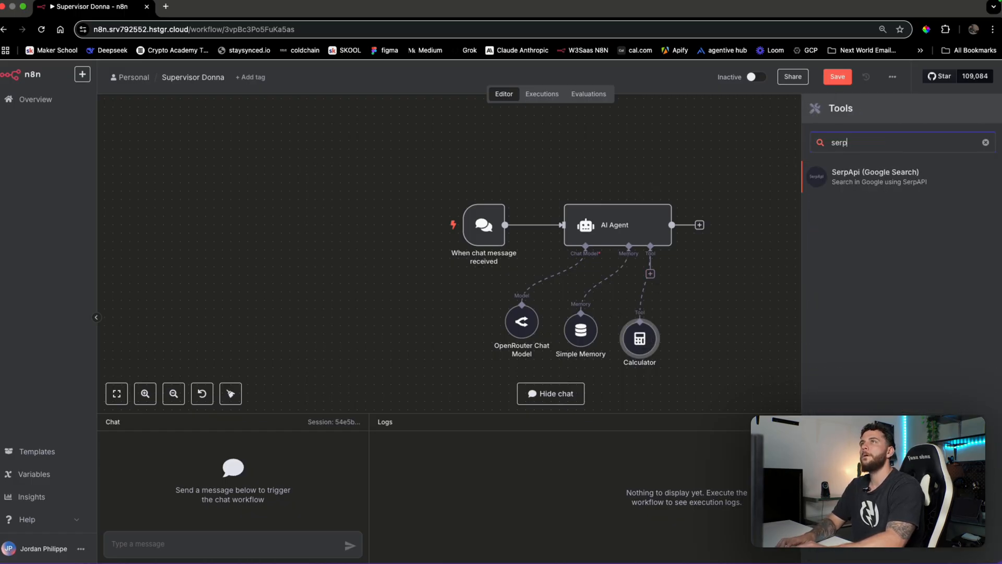
click(872, 193)
click(754, 83)
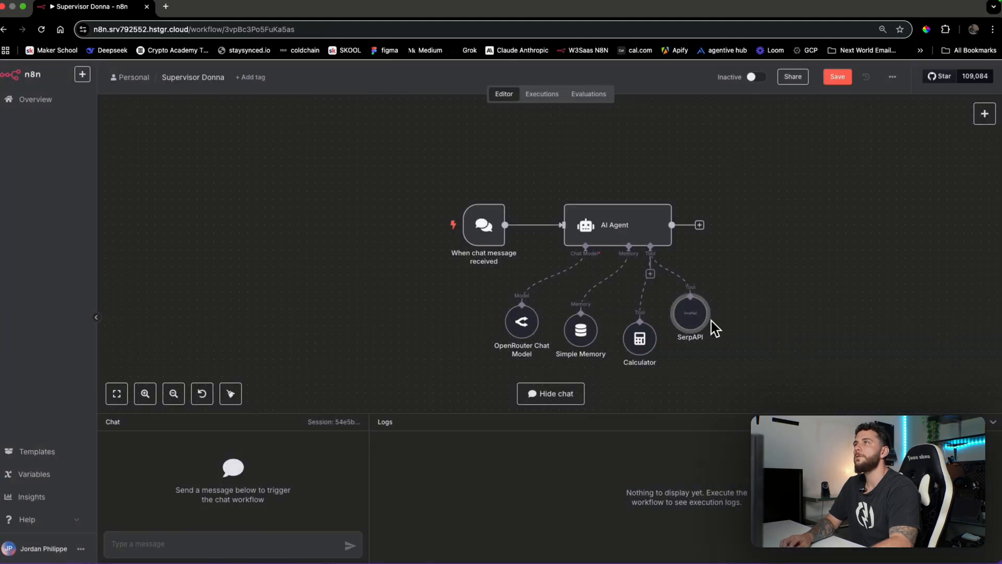
drag(642, 343, 642, 336)
drag(700, 356, 700, 346)
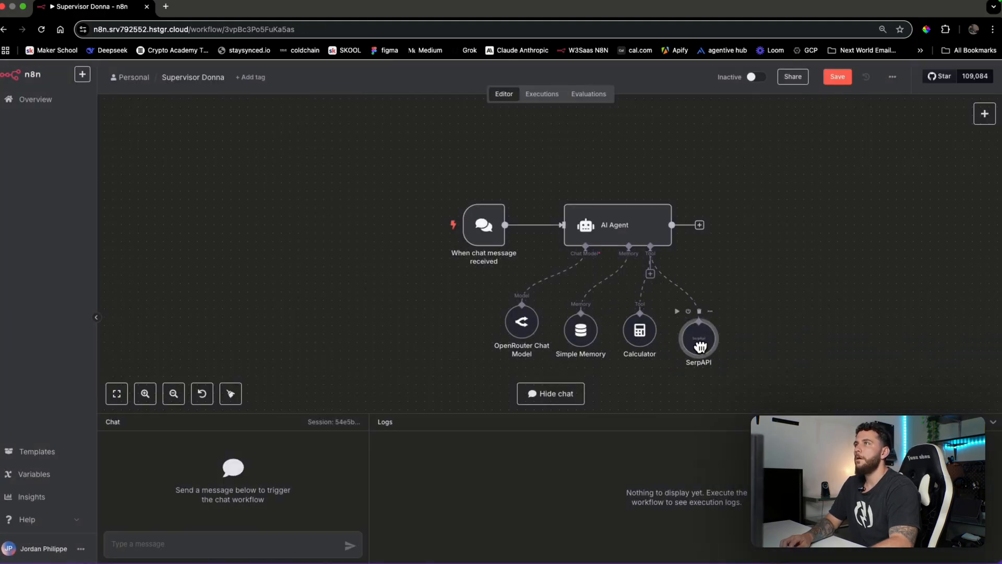
double_click(706, 347)
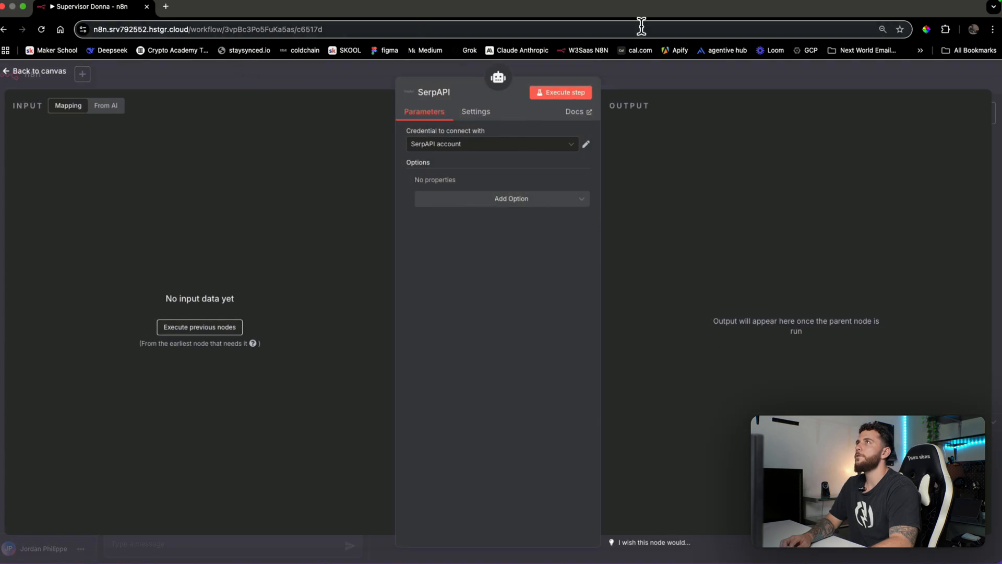
Discard a new SerpAPI credential attempt and keep the existing 'SerpAPI account' credential
click(165, 7)
text(serpapi.com/m)
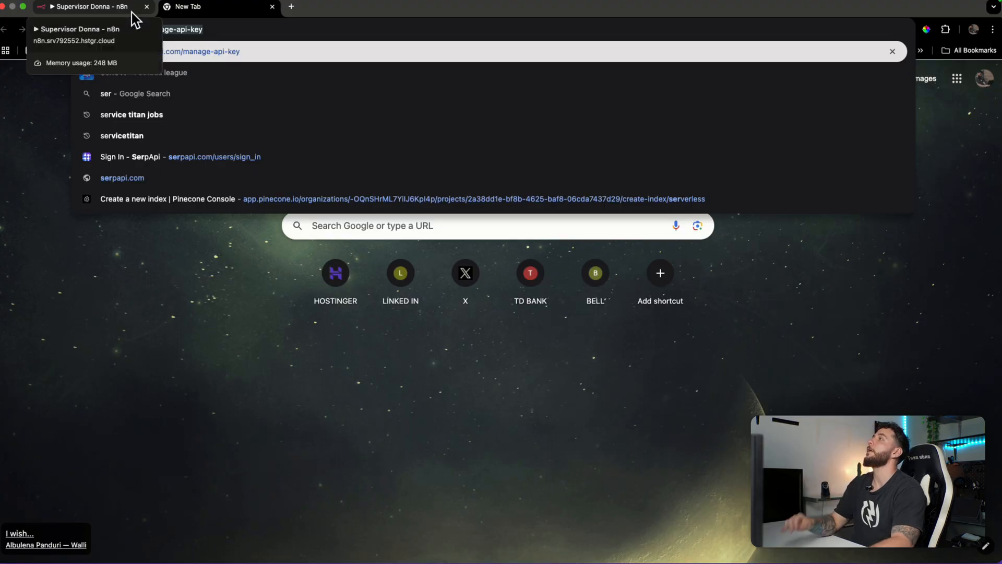
click(272, 7)
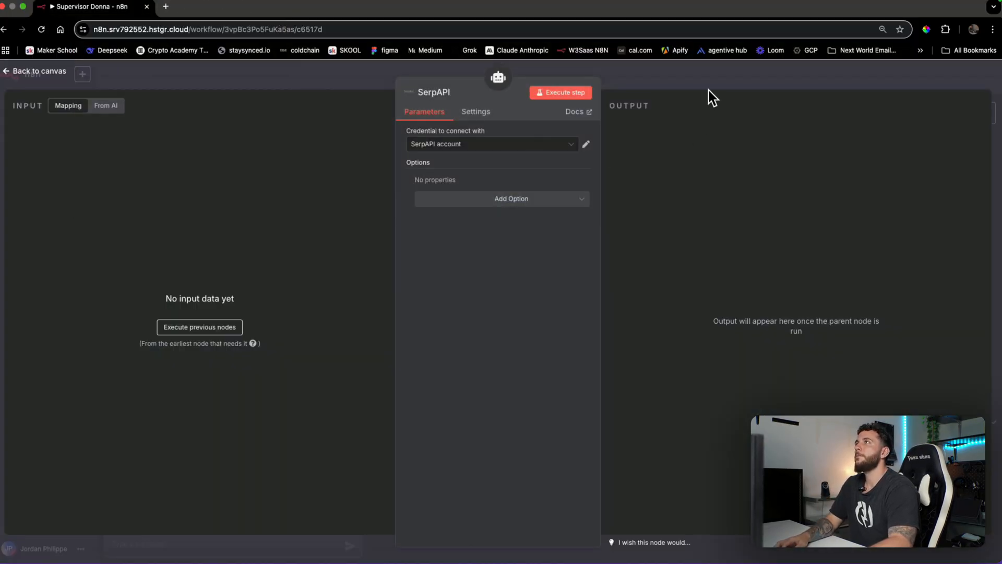
click(557, 151)
click(559, 144)
click(558, 147)
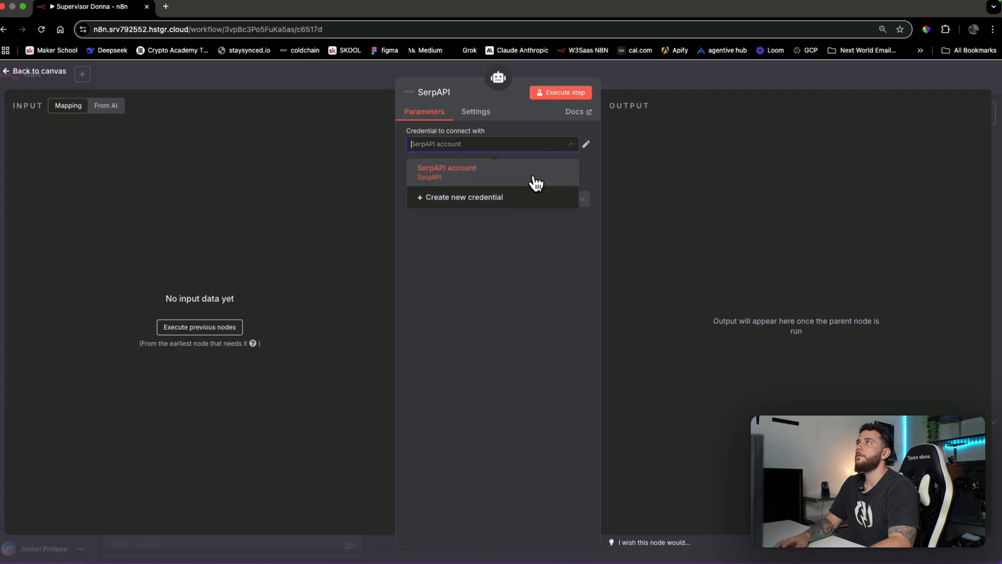
click(524, 198)
key(super+v)
click(662, 94)
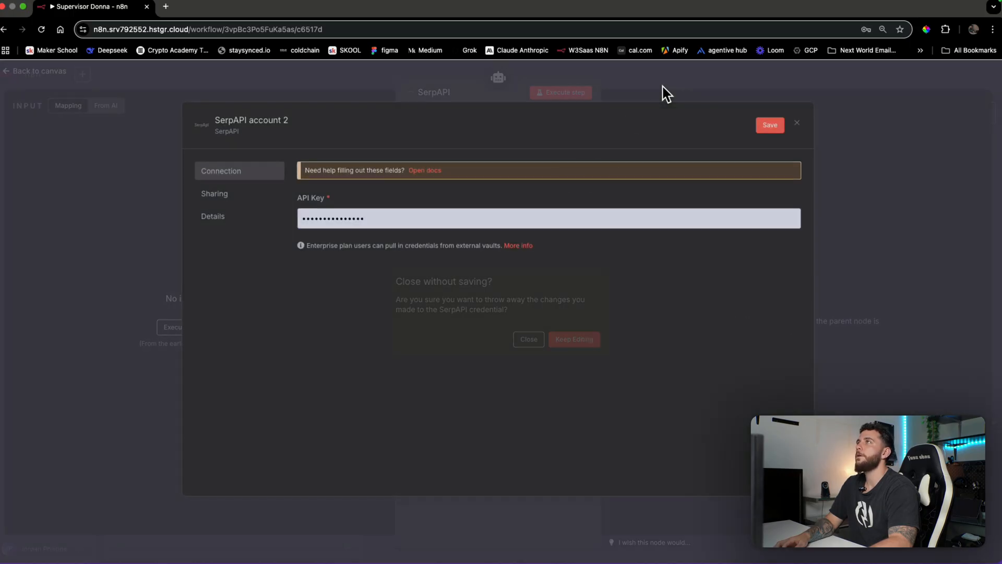
click(528, 339)
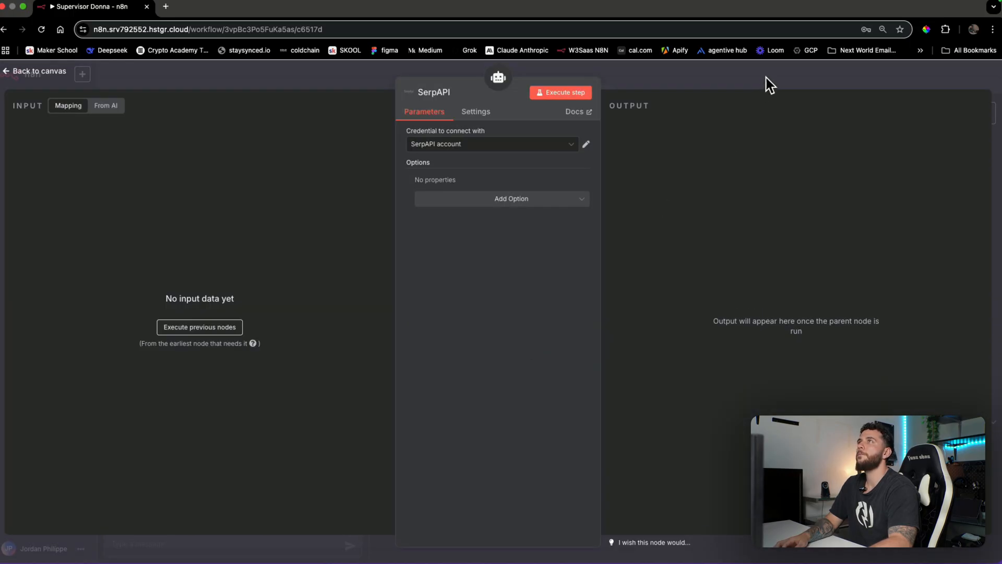
click(766, 78)
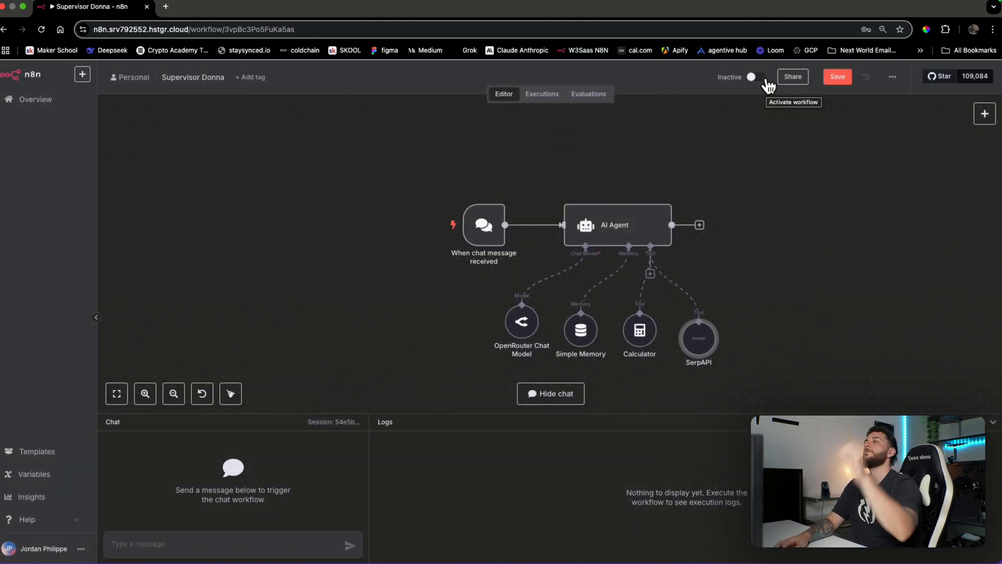
Line the SerpAPI node up with Calculator and recentre the workflow view
drag(706, 348, 708, 338)
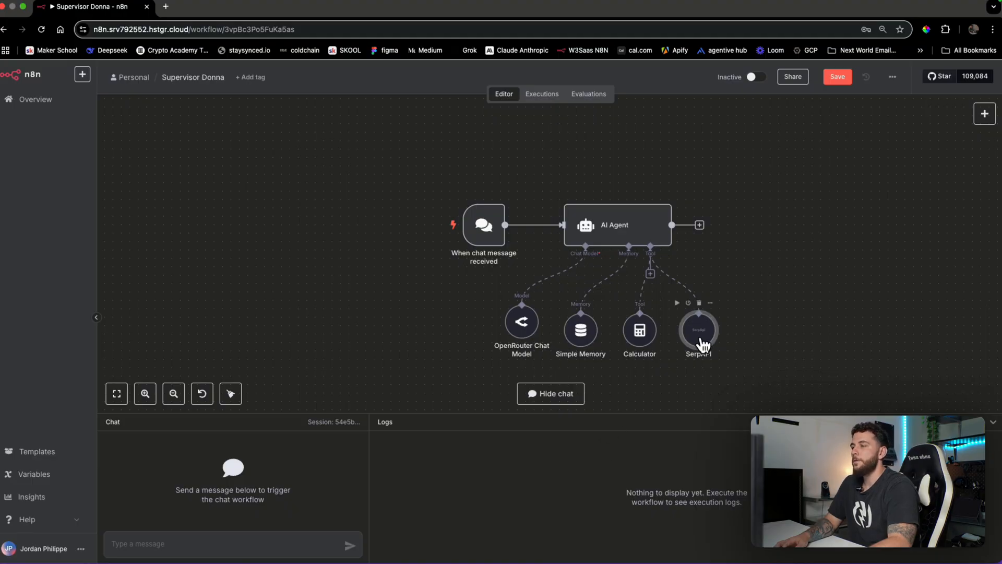
drag(844, 337, 790, 308)
drag(755, 337, 778, 360)
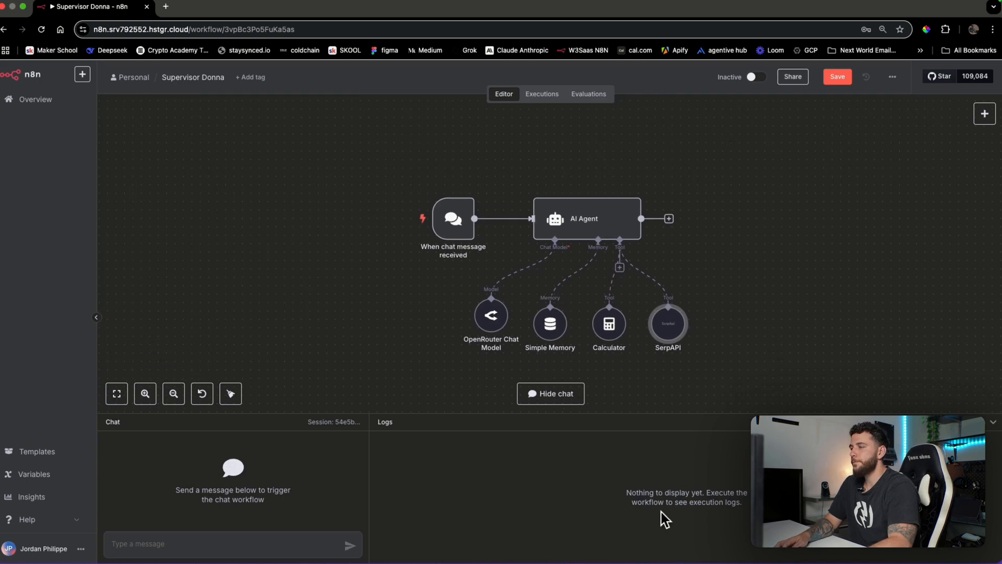
Create a new workflow in its own tab named 'Gmail Agent' and show its trigger choices
click(82, 74)
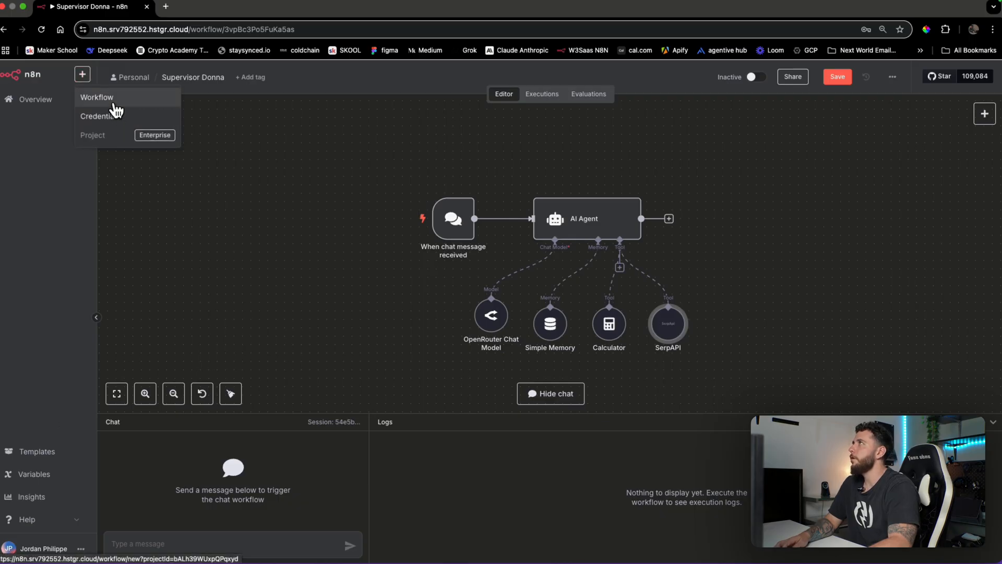
middle_click(112, 104)
click(209, 6)
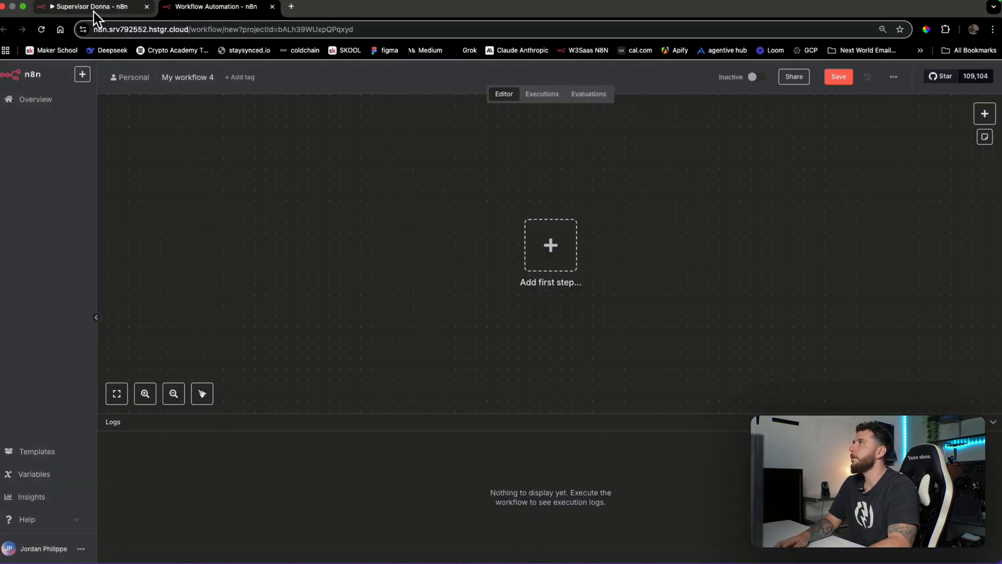
click(175, 77)
text(Gmail Ag)
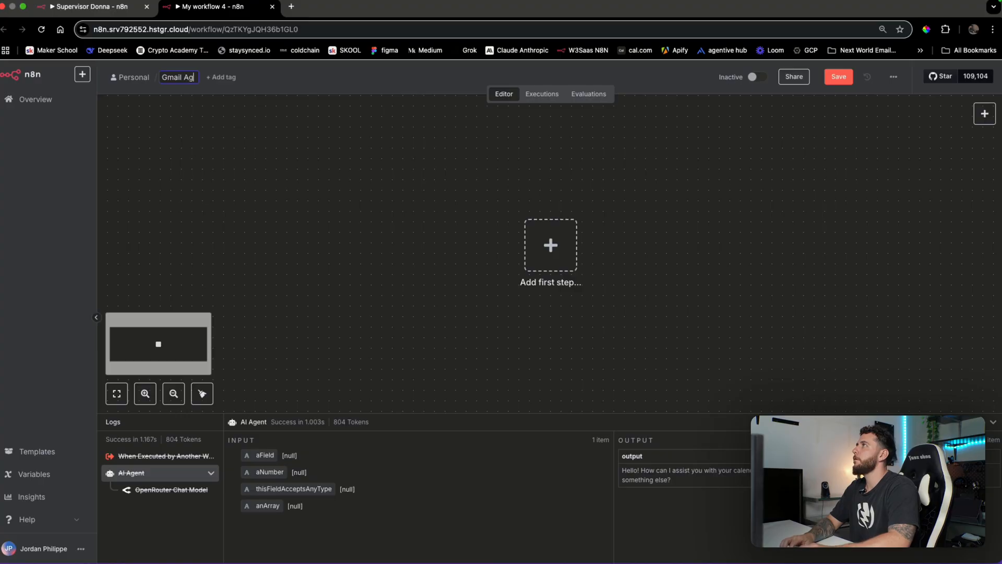
text(ent)
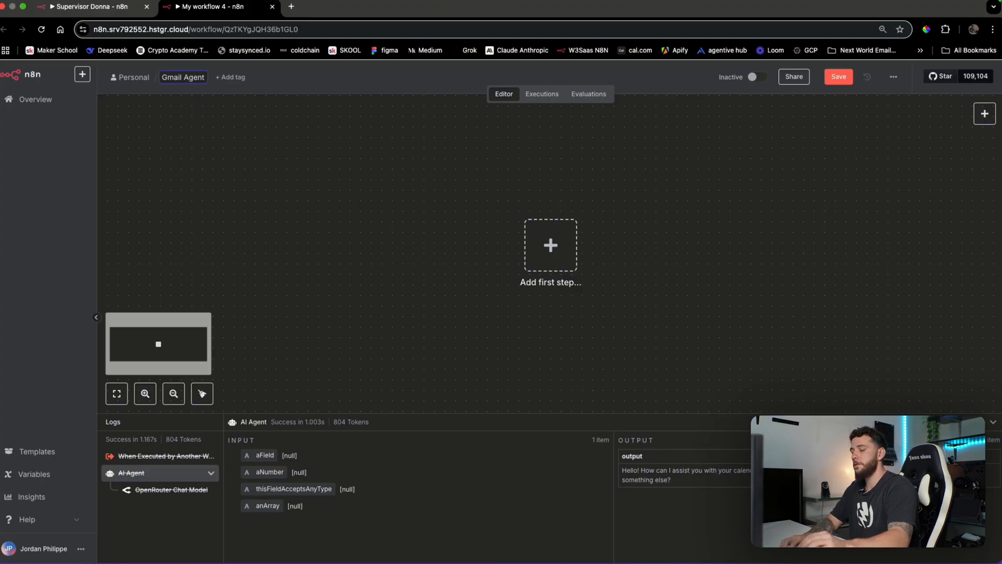
key(Return)
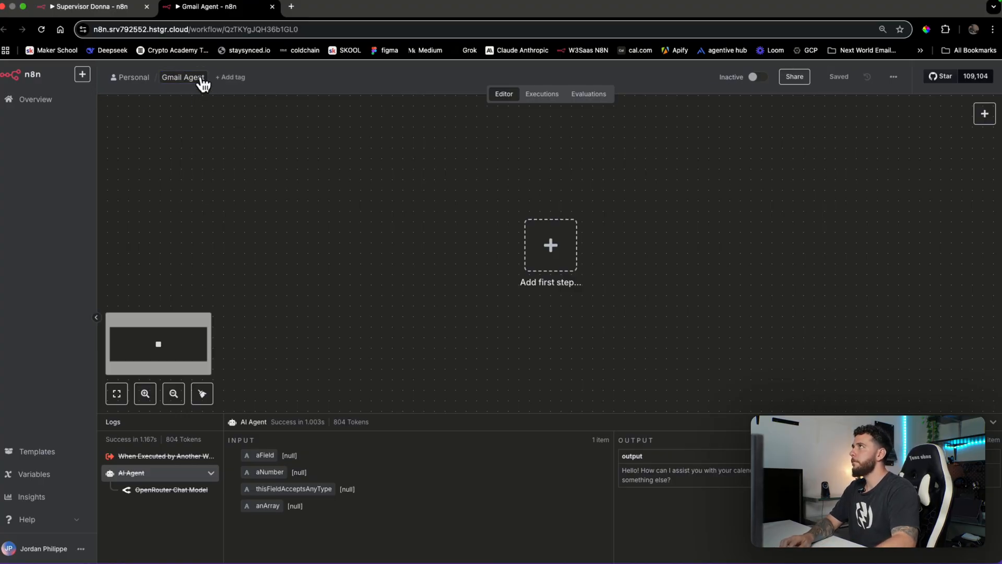
click(202, 79)
text(_)
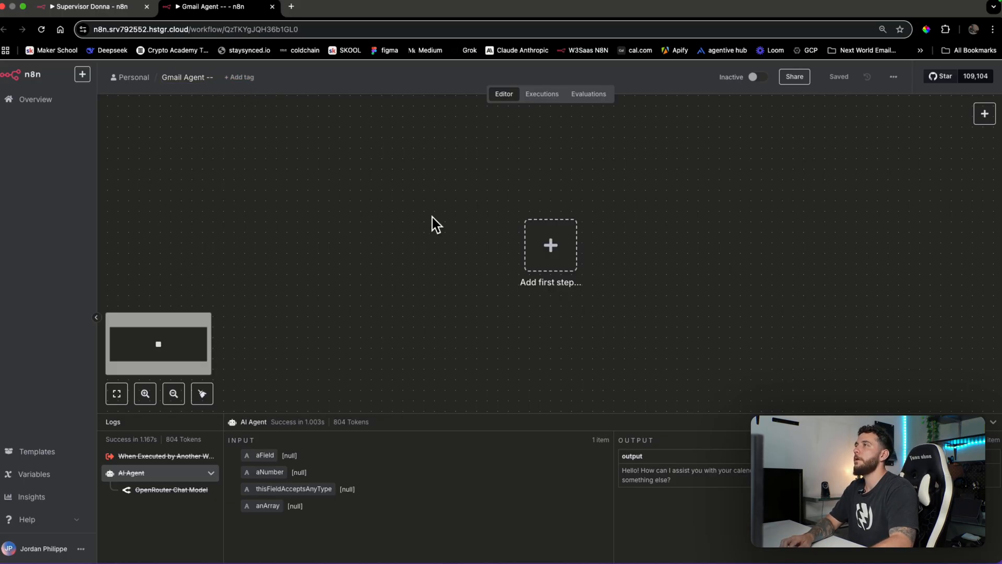
click(550, 246)
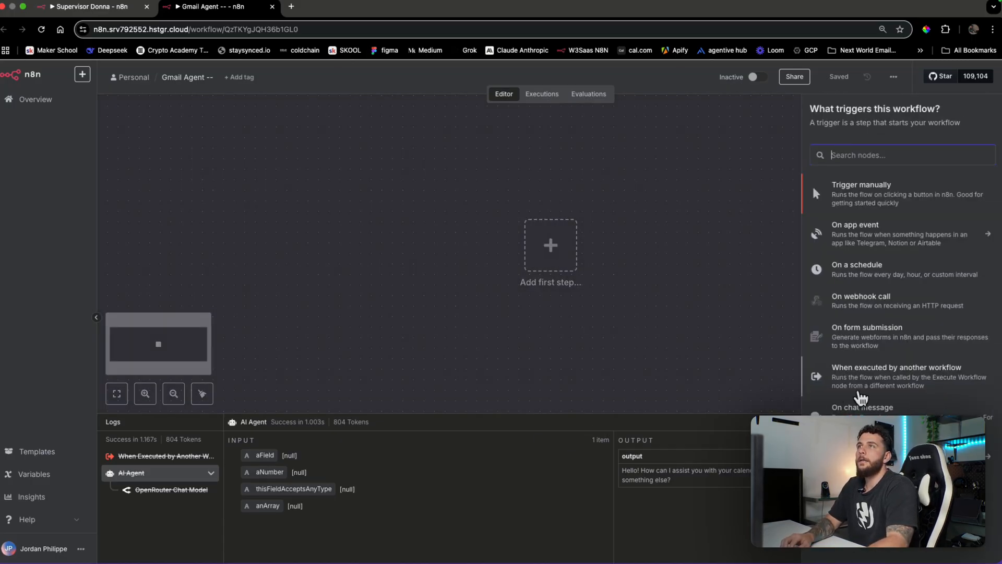
Add a 'When Executed by Another Workflow' trigger followed by an AI Agent node
click(860, 393)
click(373, 76)
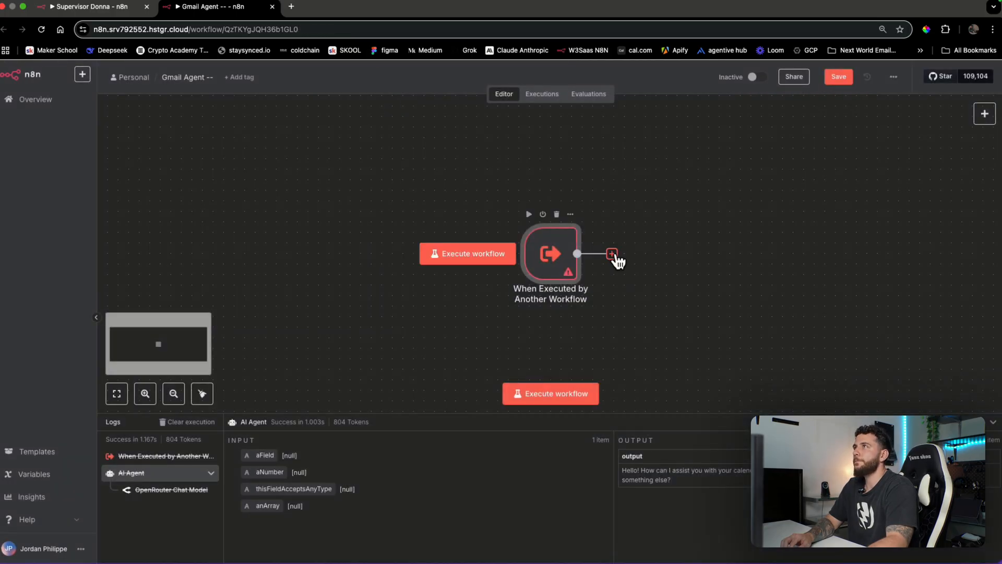
click(612, 255)
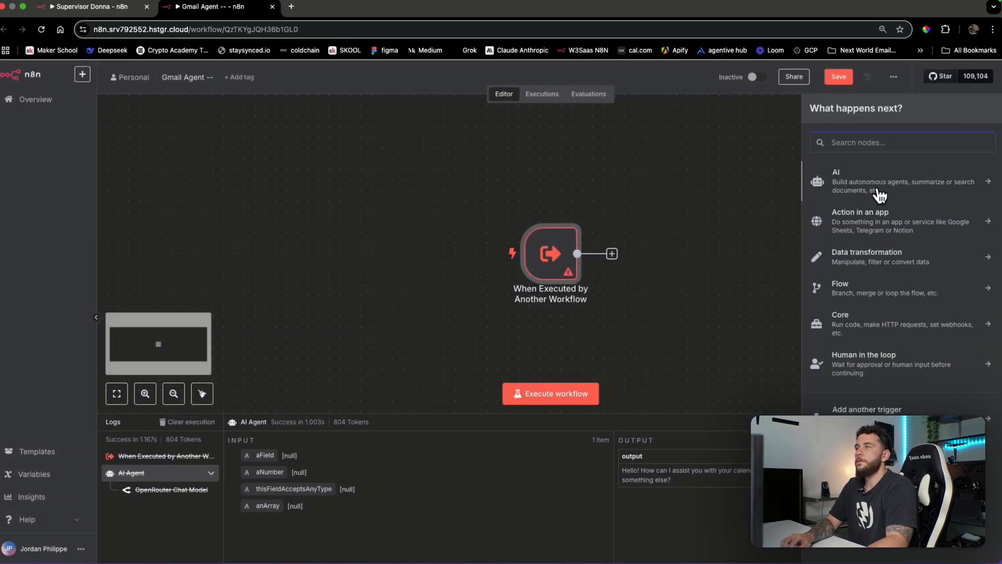
text(agent)
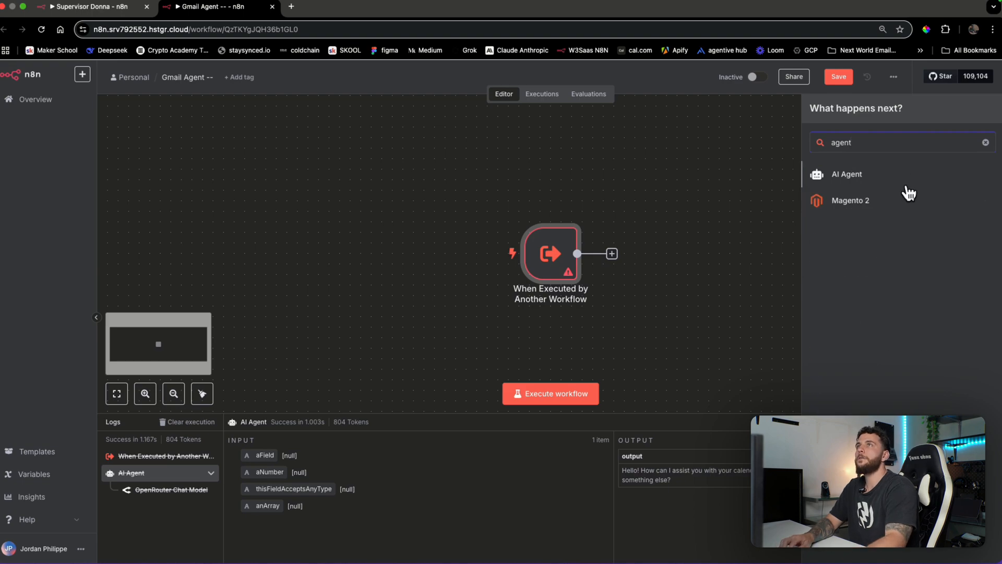
click(911, 188)
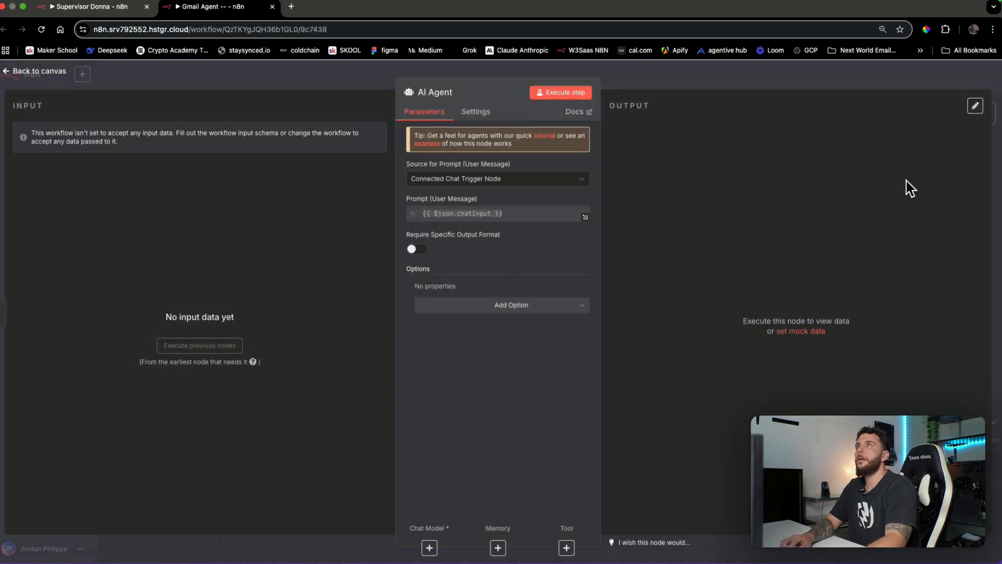
click(794, 82)
Attach an OpenRouter Chat Model using openai/gpt-4o-mini to the AI Agent
scroll(773, 356, down, 2)
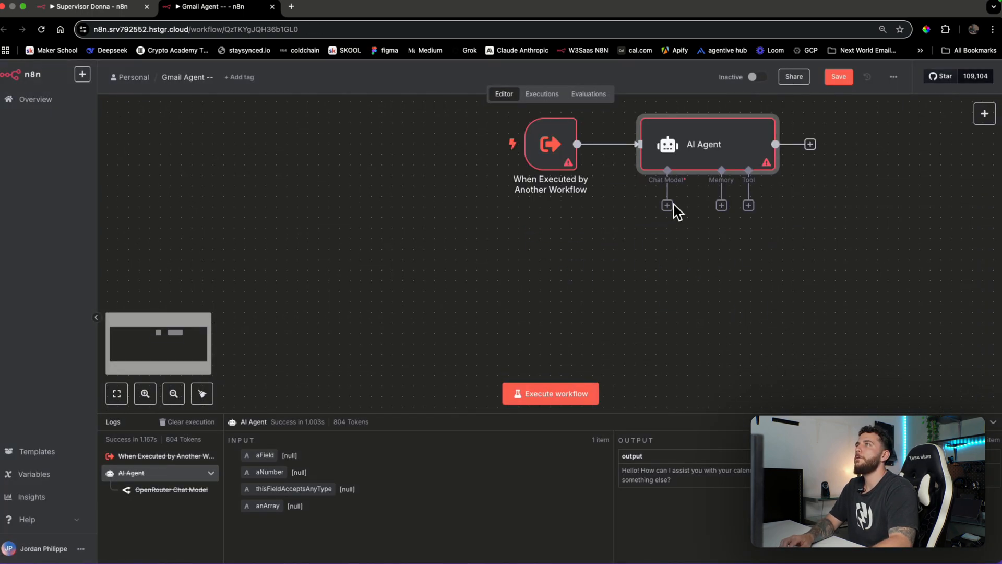
click(668, 206)
text(brai)
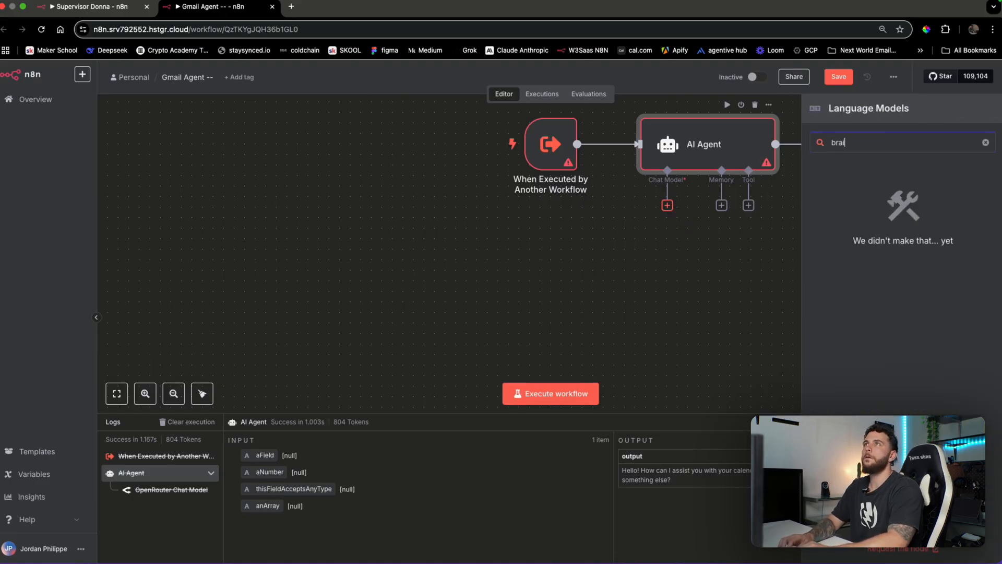
key(BackSpace)
key(BackSpace)
key(BackSpace)
key(BackSpace)
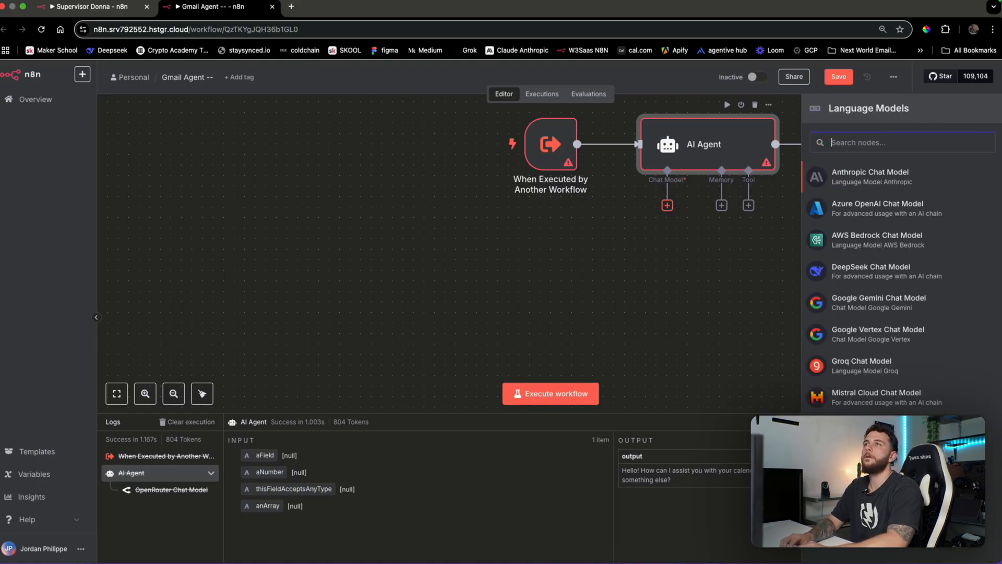
text(open)
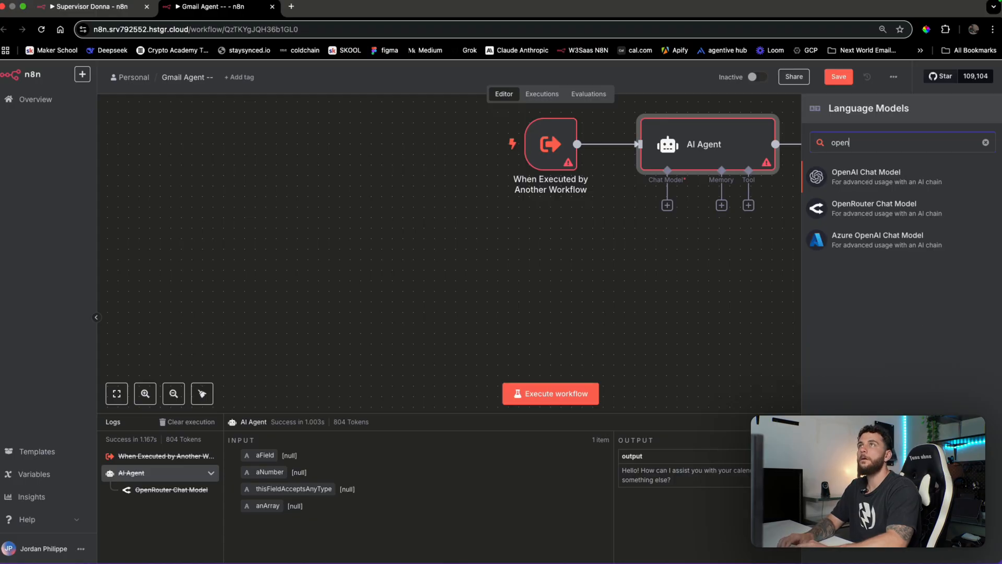
click(878, 209)
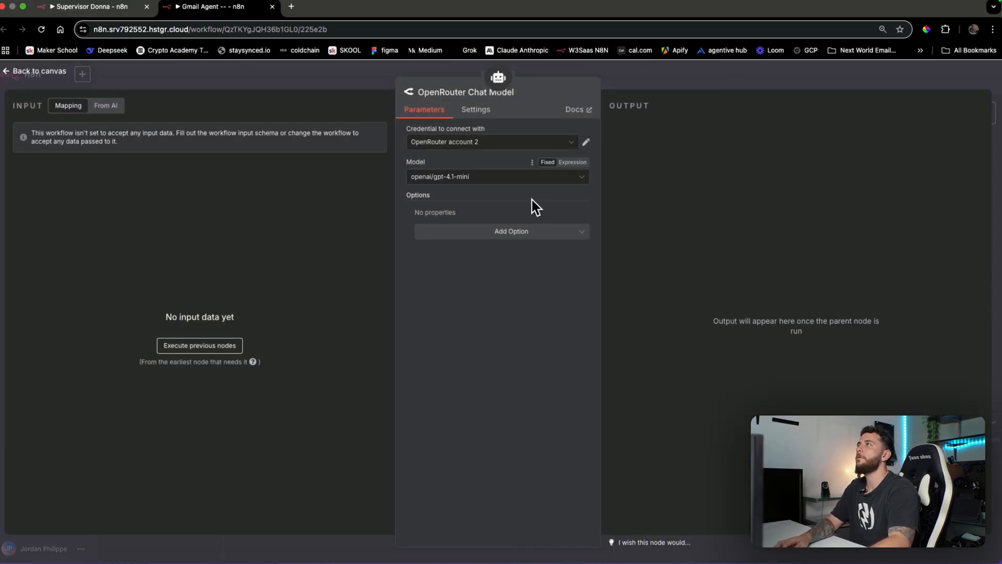
click(532, 177)
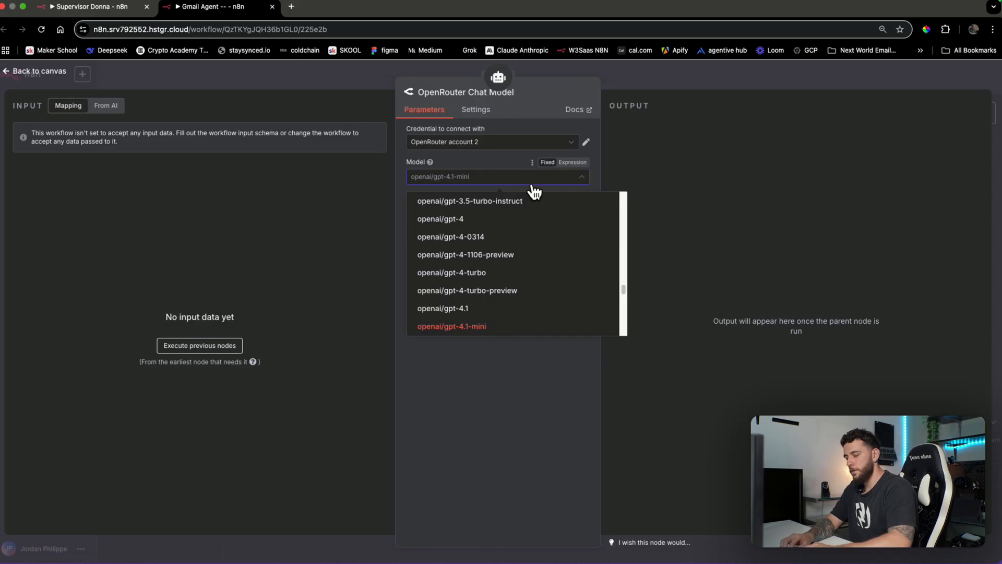
text(4o)
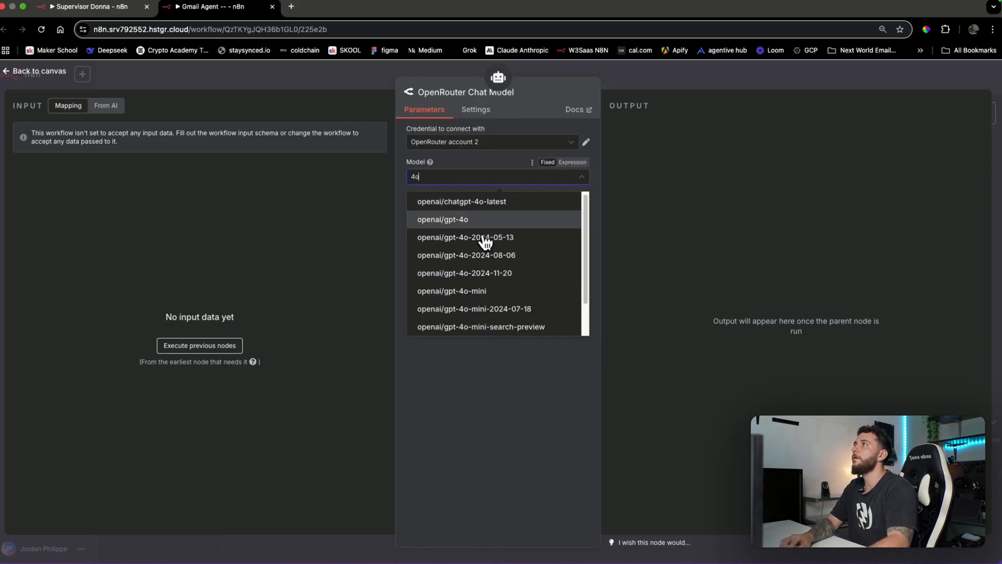
click(507, 291)
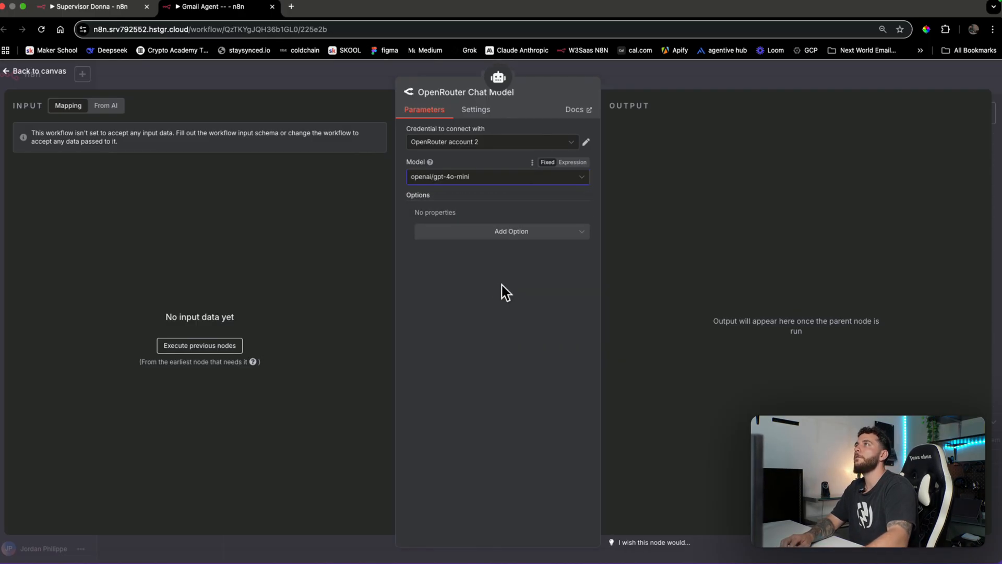
click(677, 84)
drag(679, 258, 605, 280)
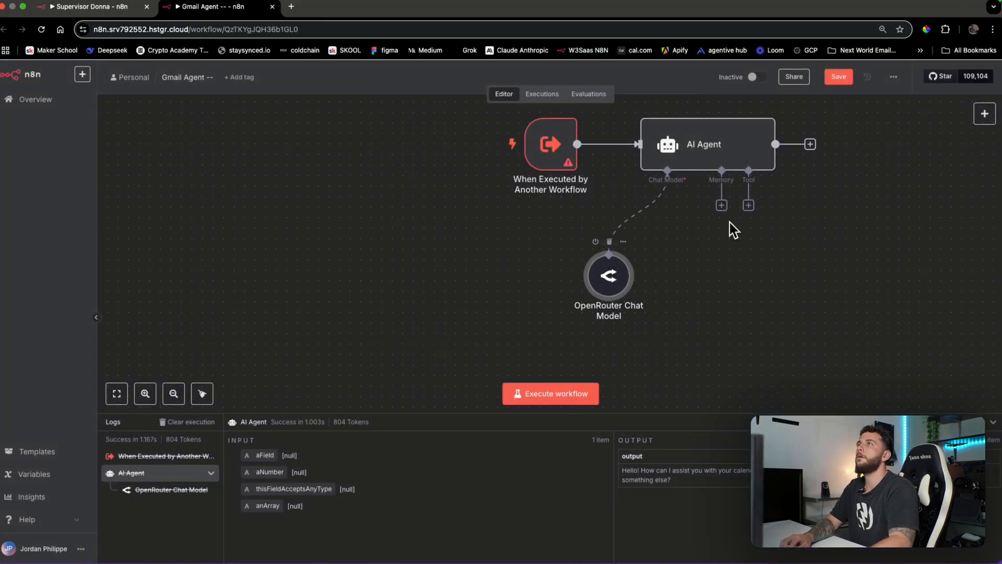
Skip memory and attach a Gmail Tool to the AI Agent
click(722, 206)
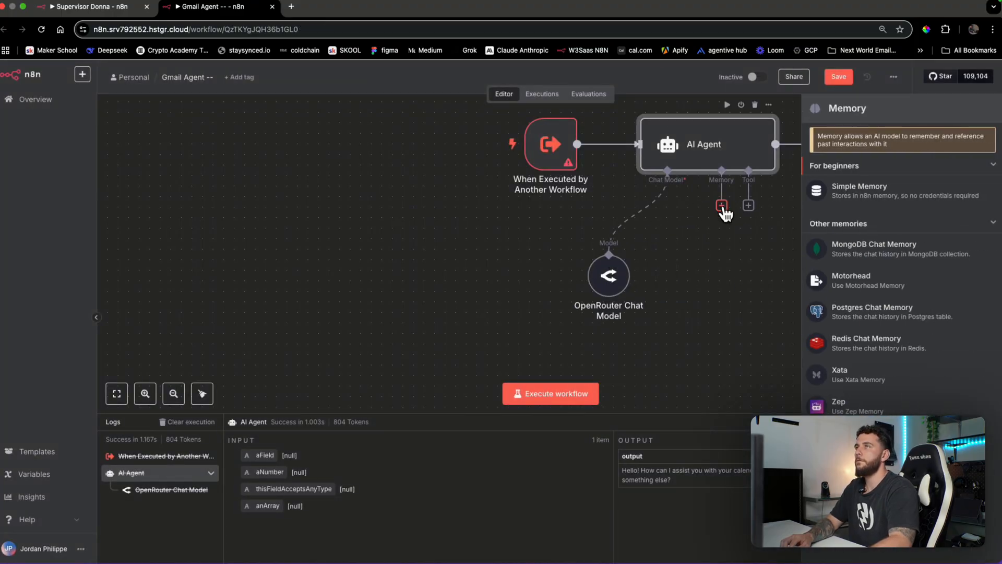
click(788, 245)
scroll(794, 284, down, 5)
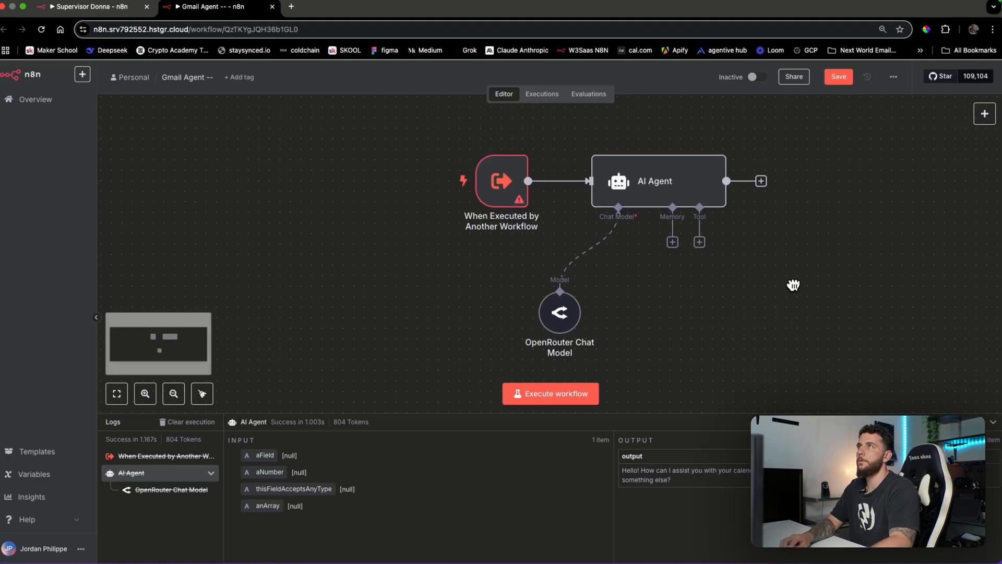
click(694, 251)
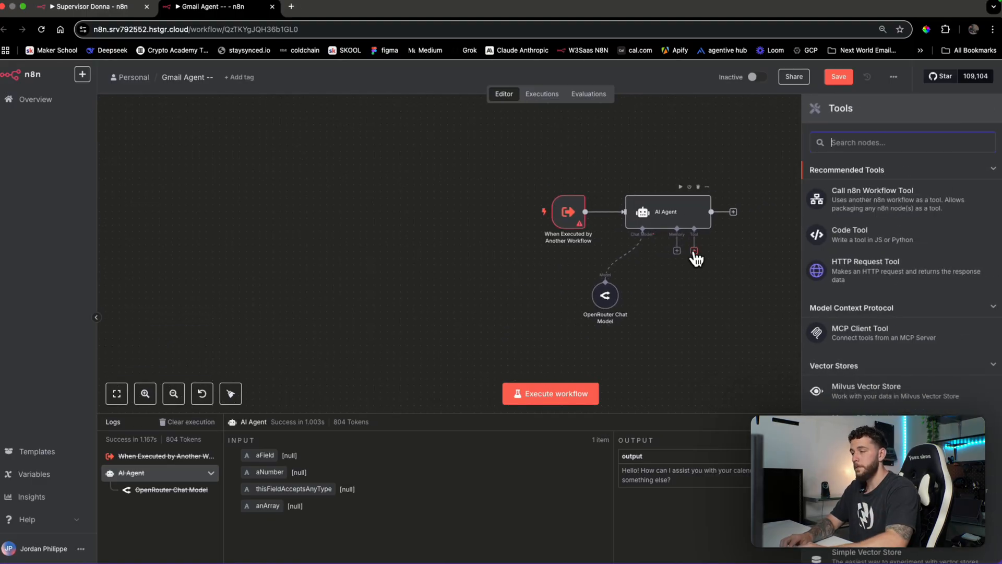
text(gmail)
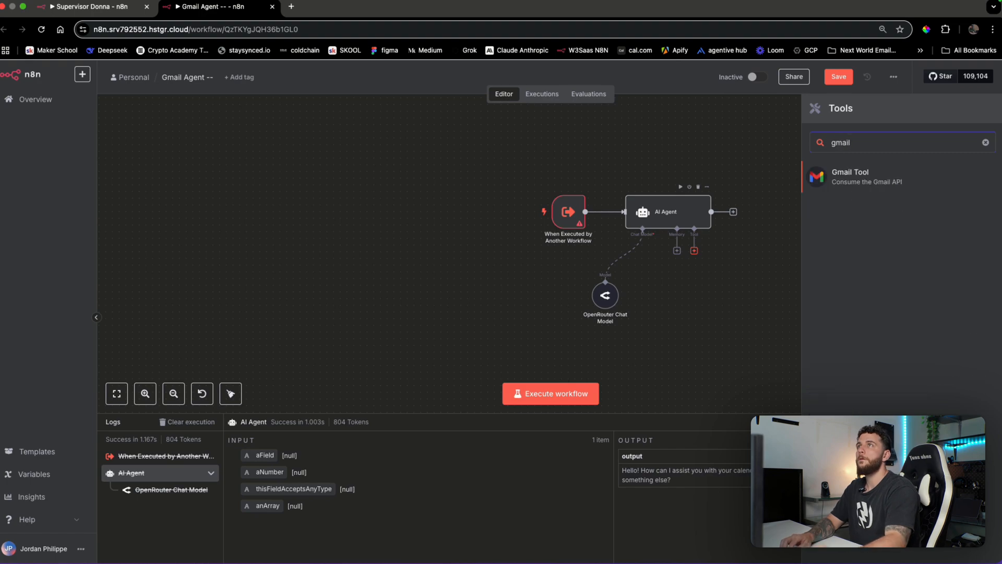
click(931, 177)
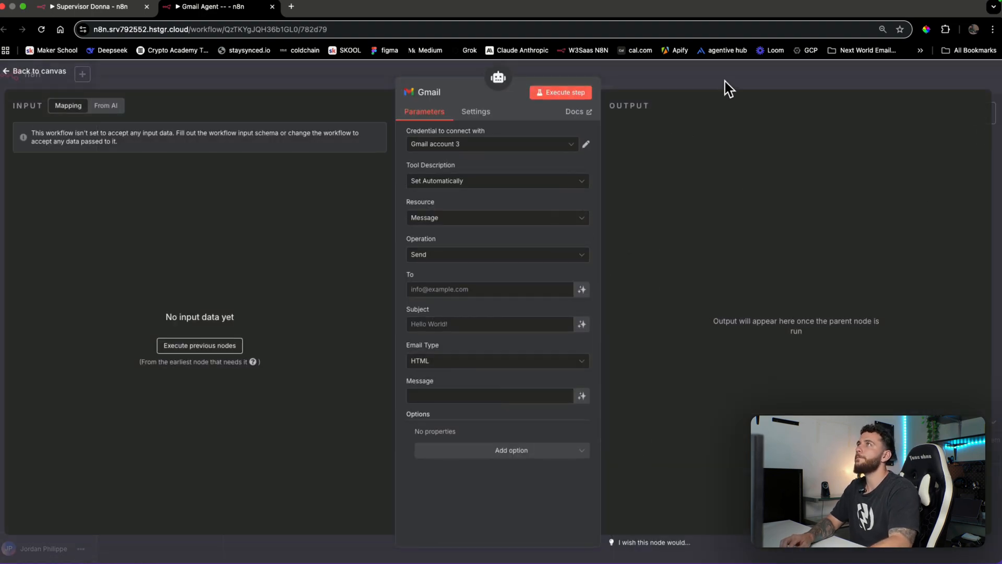
Set the first Gmail tool's operation to Get many and rename it 'Get many'
click(726, 81)
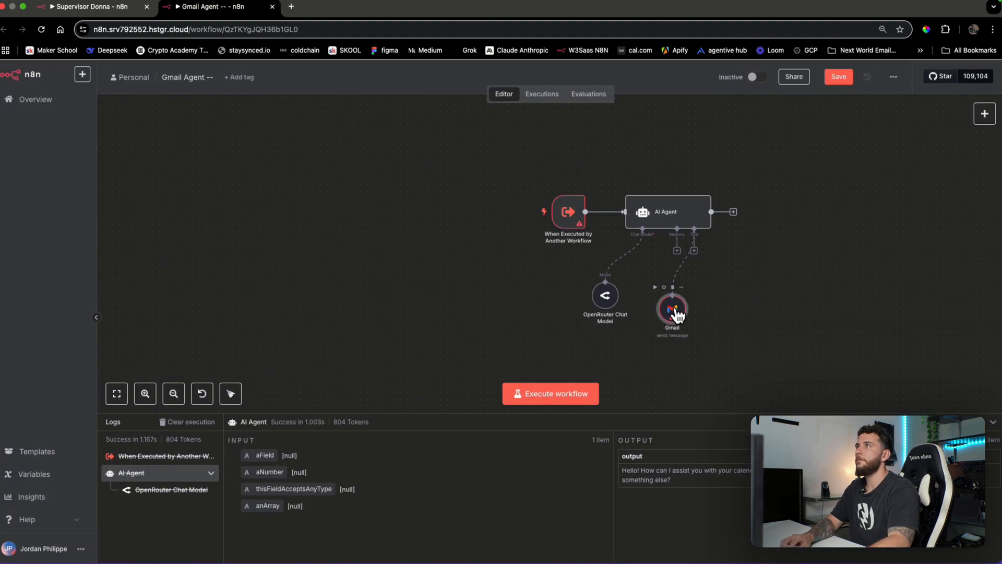
double_click(676, 313)
click(503, 254)
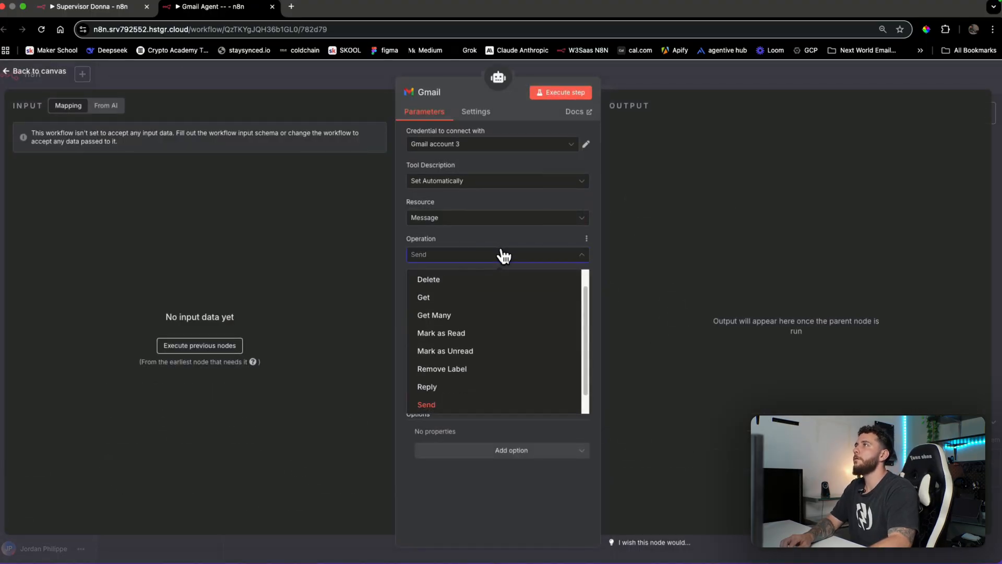
click(481, 315)
click(436, 93)
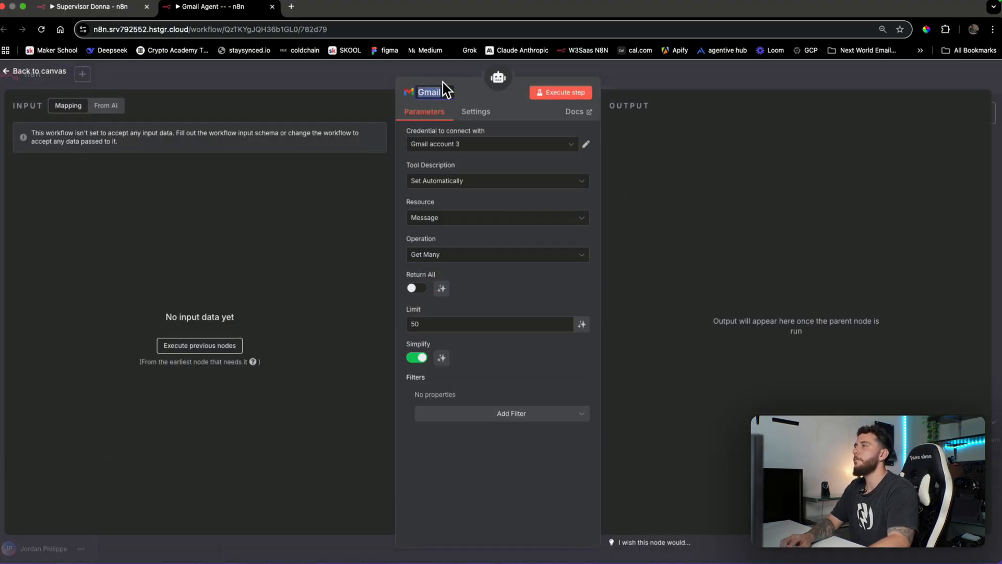
text(Get many)
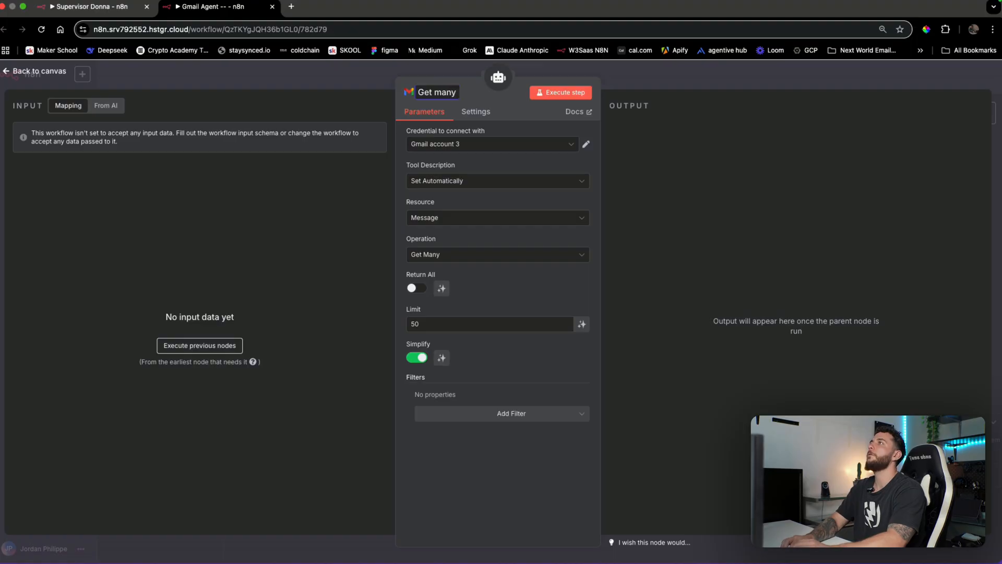
click(672, 81)
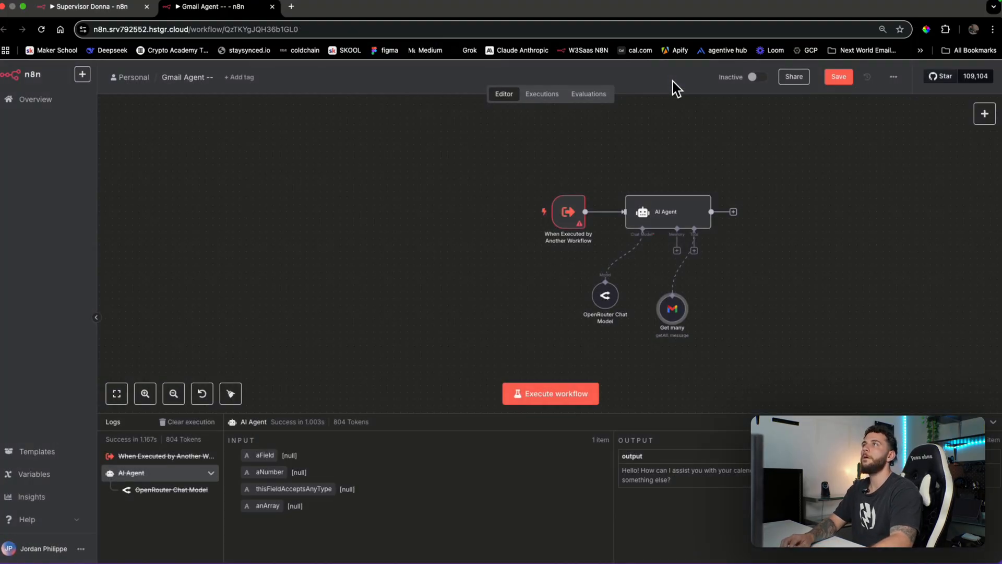
Add a second Gmail tool to the AI Agent with the Send operation
click(693, 250)
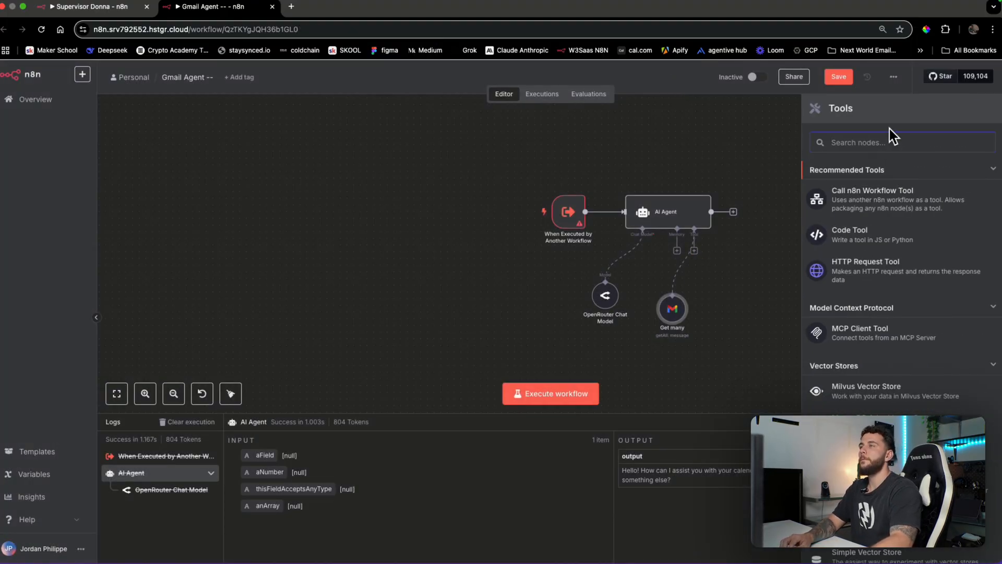
text(gmail)
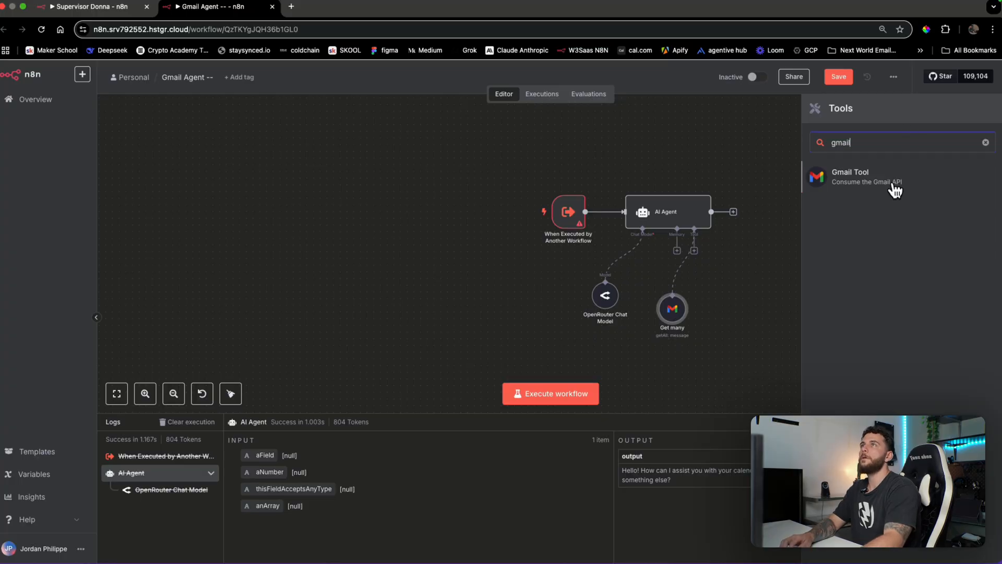
click(895, 184)
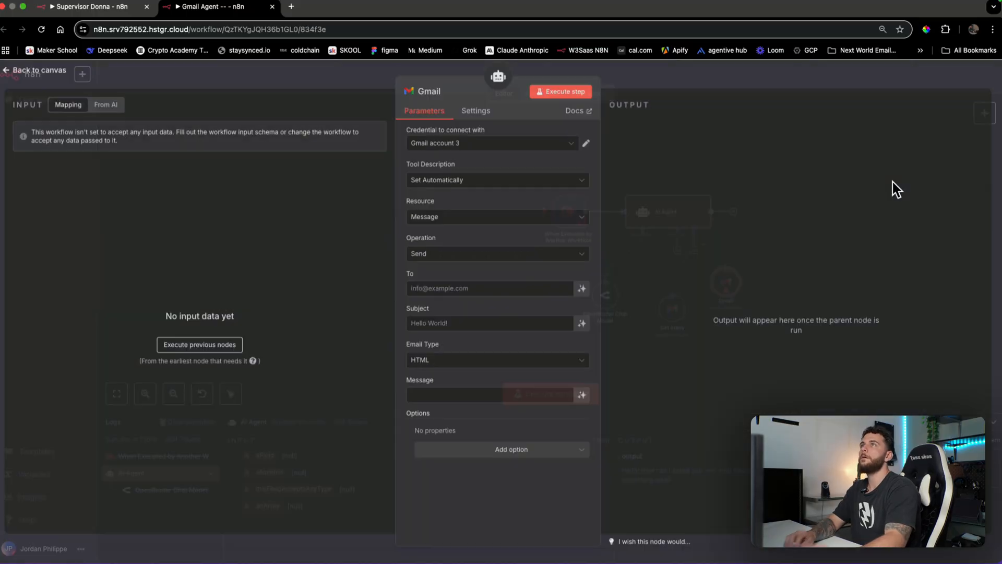
click(468, 255)
scroll(474, 345, up, 1)
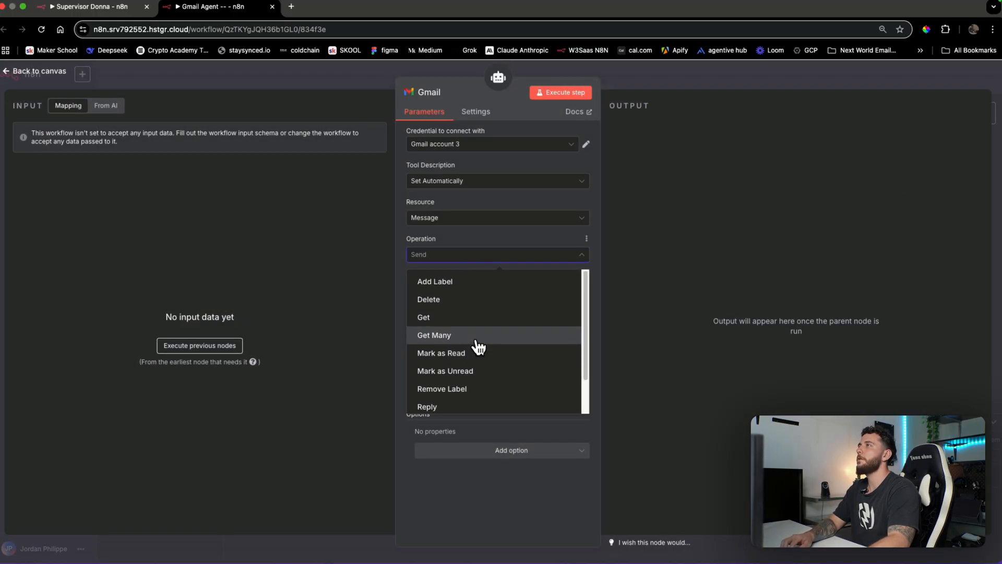
scroll(480, 316, down, 2)
scroll(478, 339, up, 2)
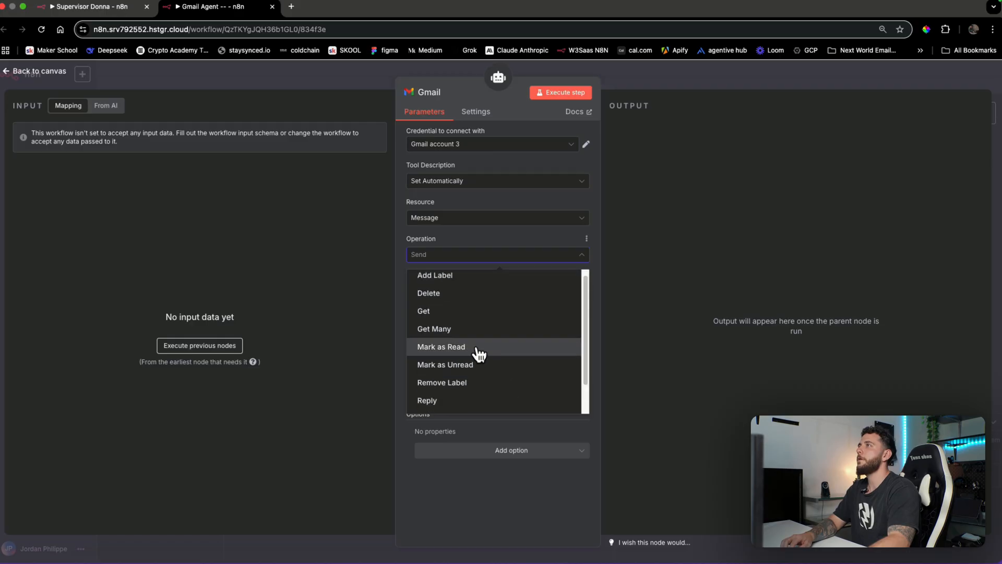
scroll(468, 372, down, 2)
click(460, 383)
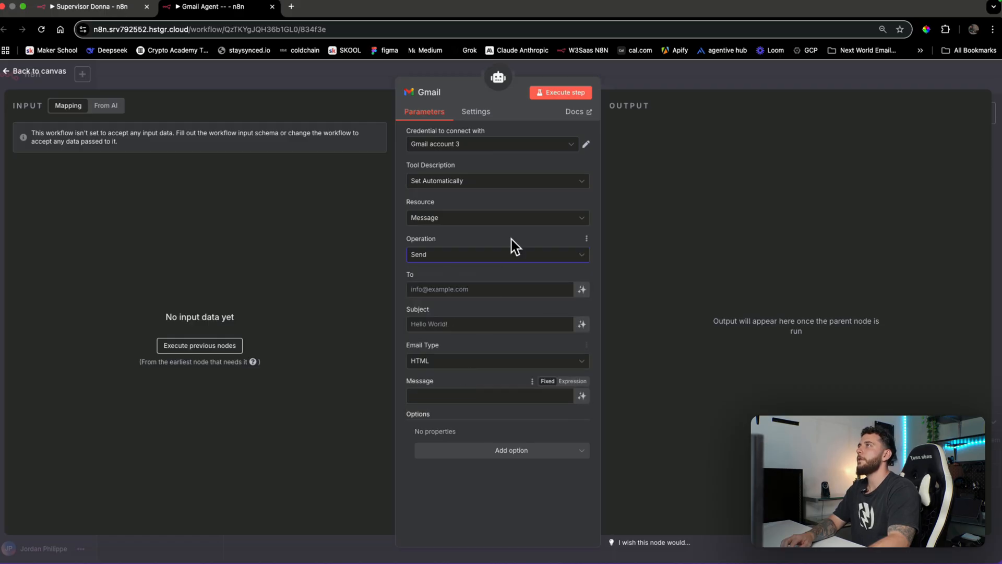
click(694, 84)
Move the new Gmail tool lower and rename it 'Send'
drag(728, 285, 722, 328)
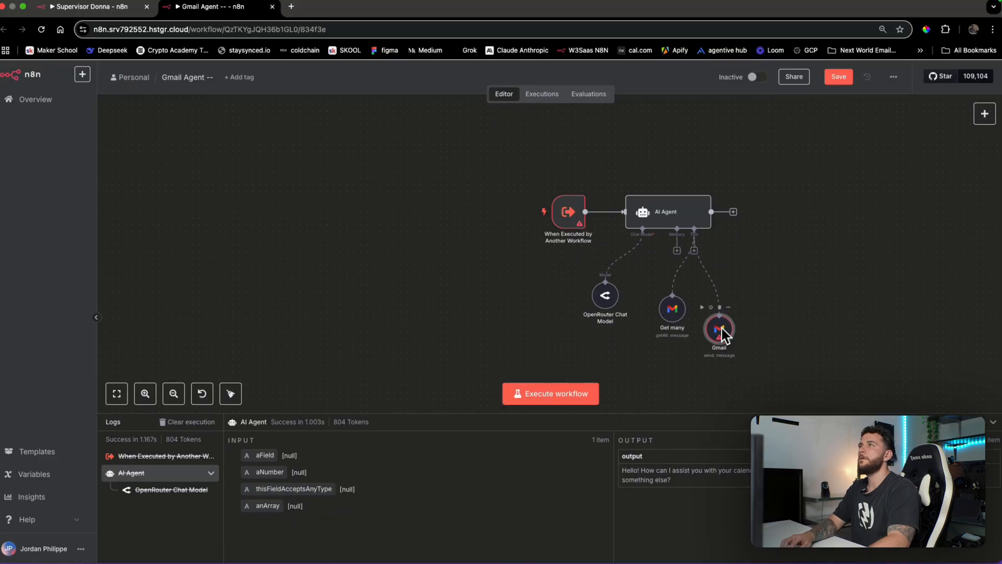
double_click(722, 328)
click(435, 89)
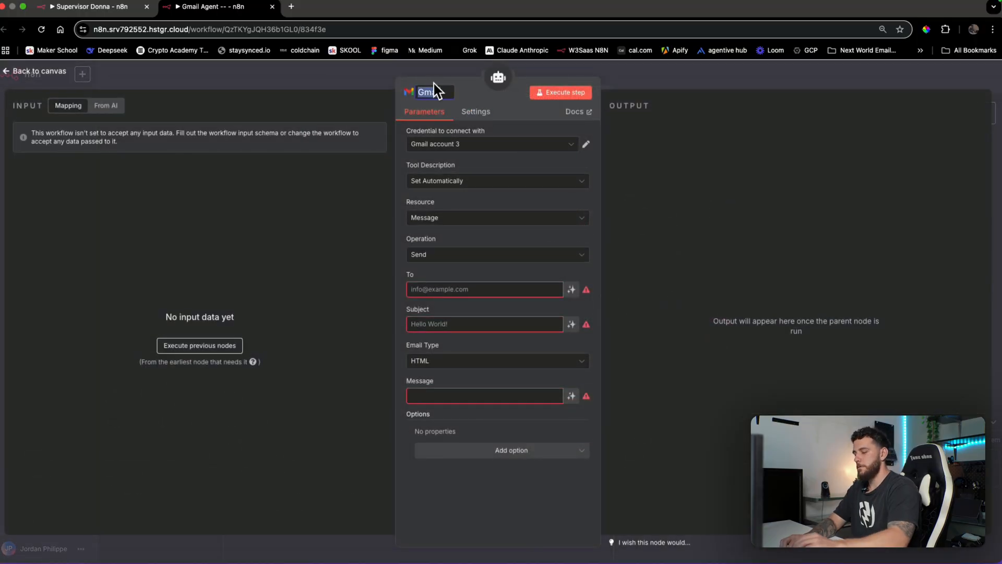
text(Send)
key(Return)
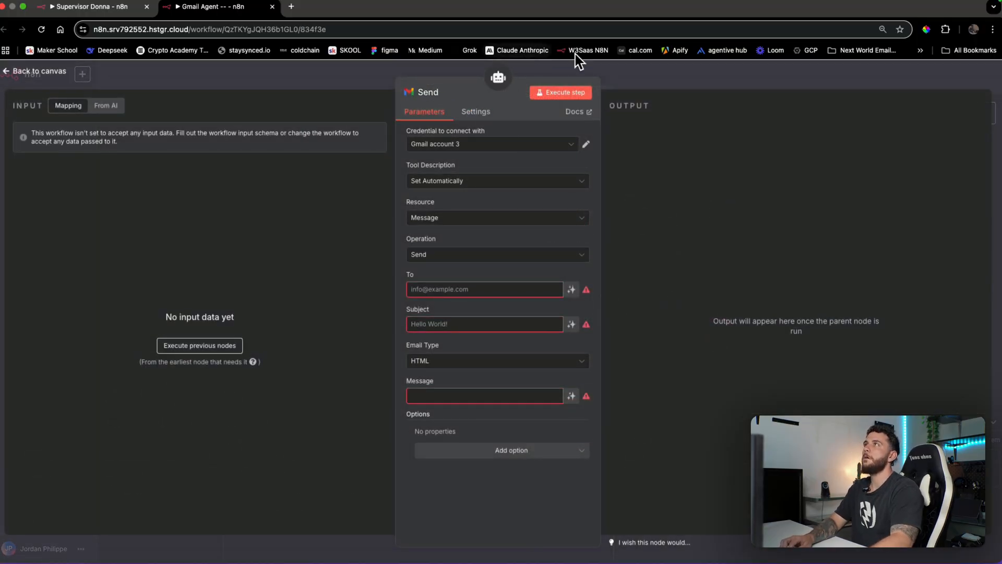
key(Escape)
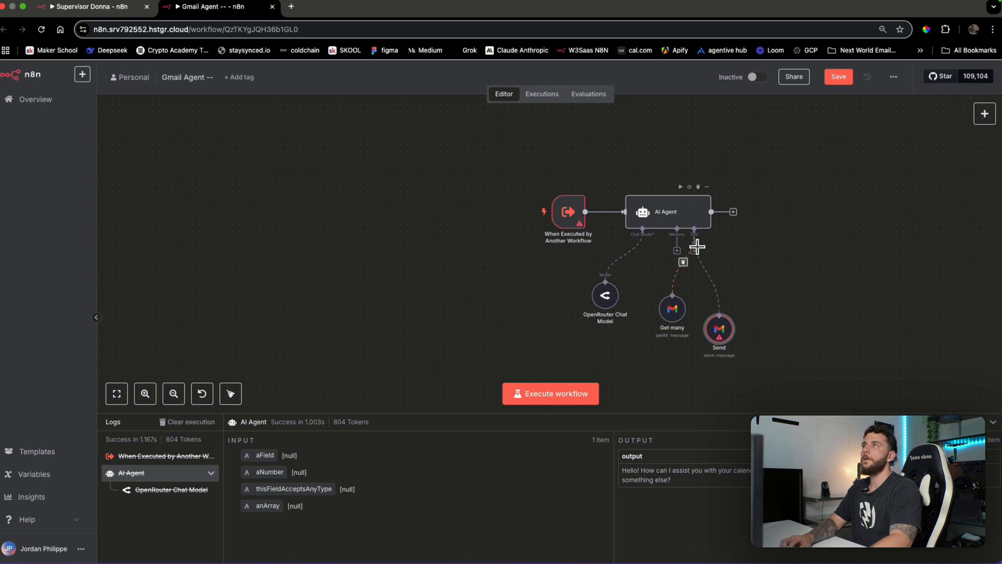
Add a Gmail tool with the Reply operation, rename it 'Reply', and place it in the row
click(694, 250)
text(gmail)
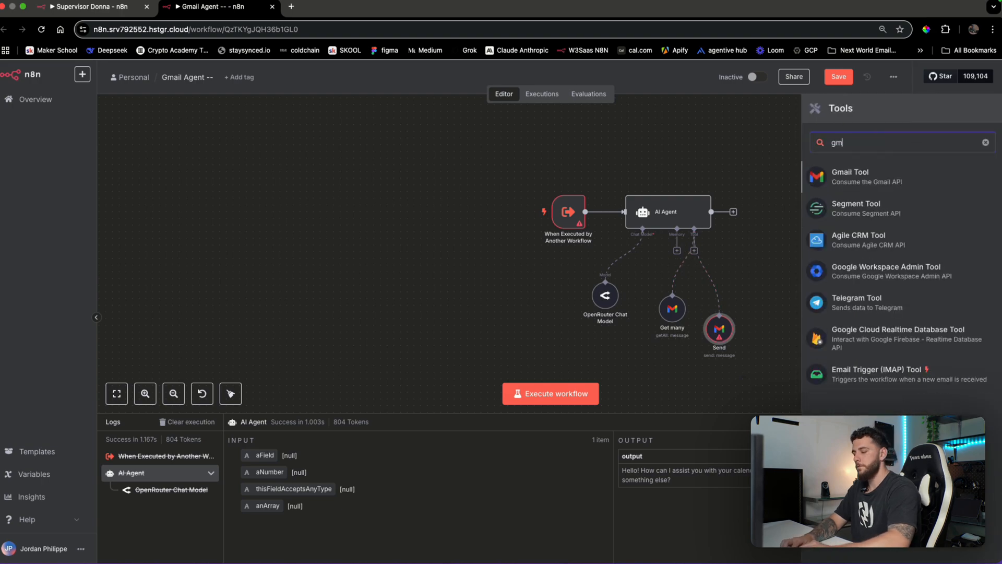
key(Return)
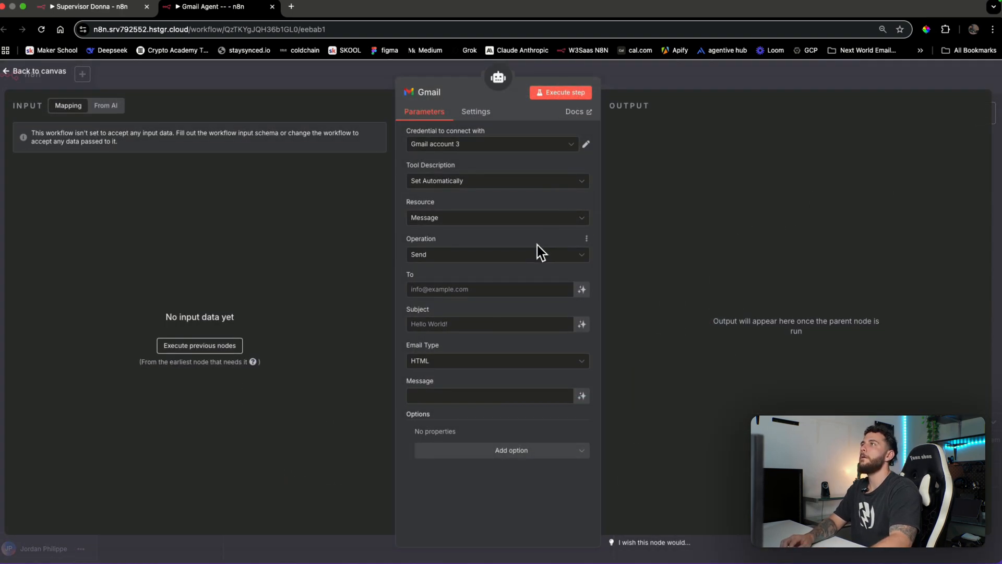
click(537, 253)
scroll(522, 292, down, 2)
click(463, 365)
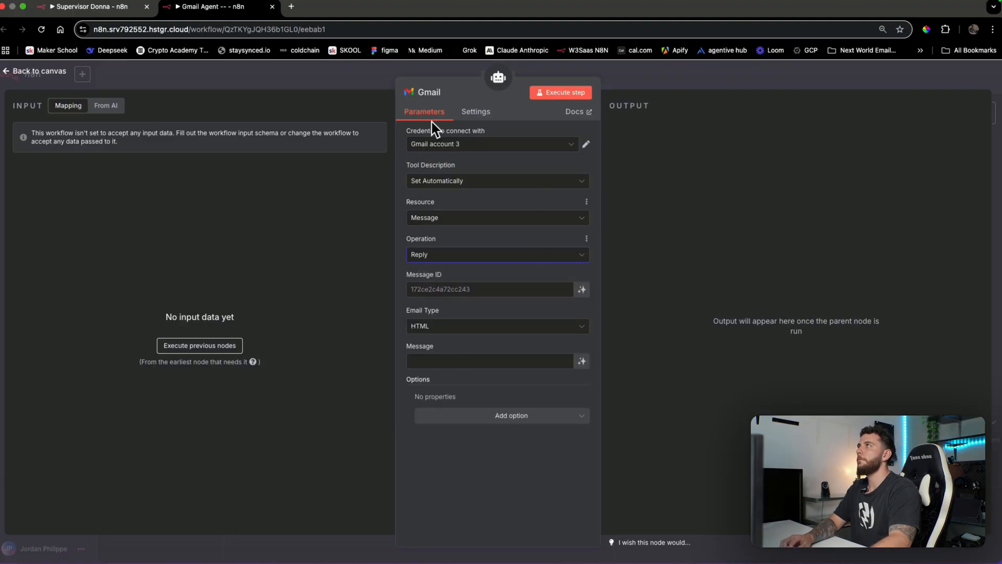
click(429, 91)
text(Reply)
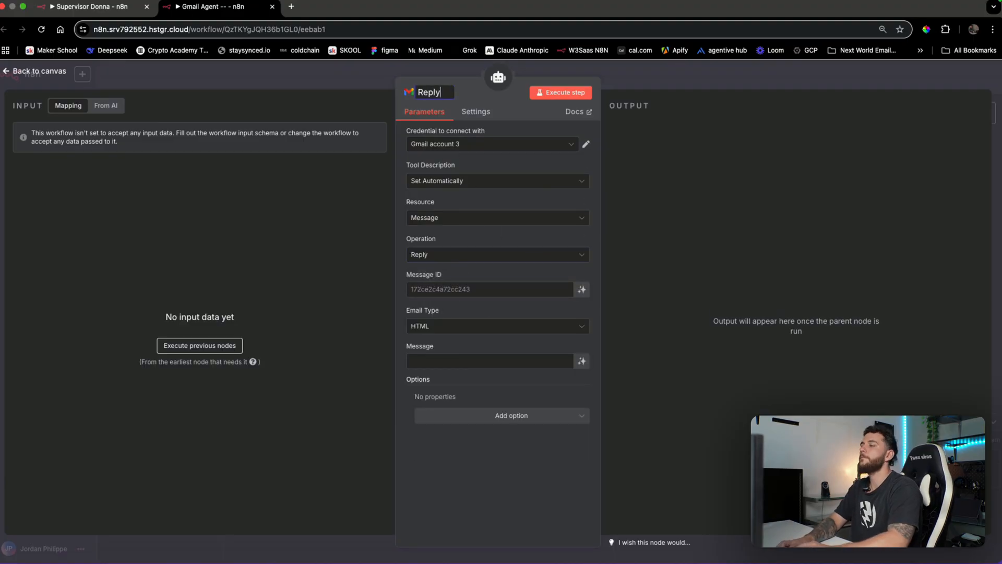
key(Return)
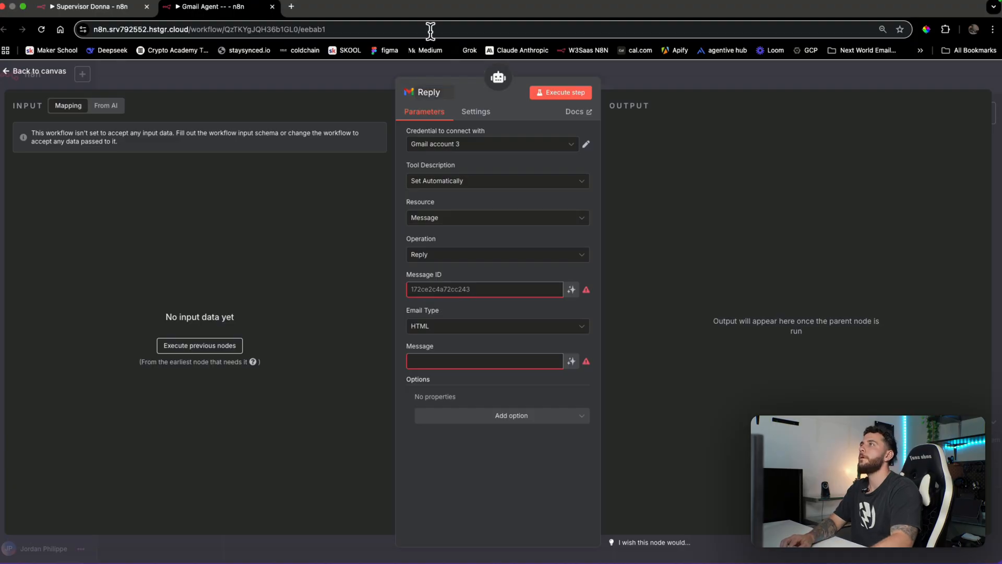
click(723, 86)
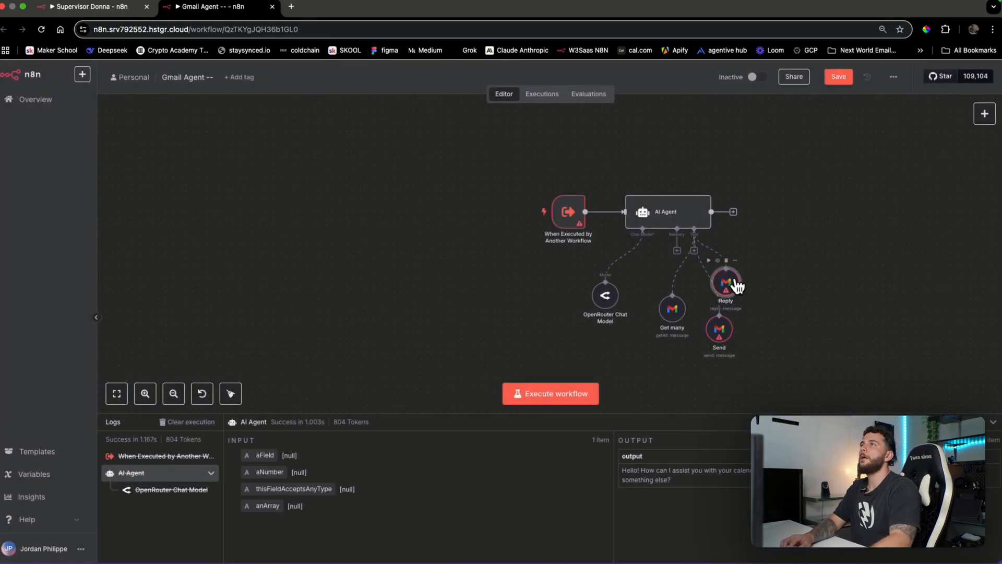
drag(668, 320, 744, 314)
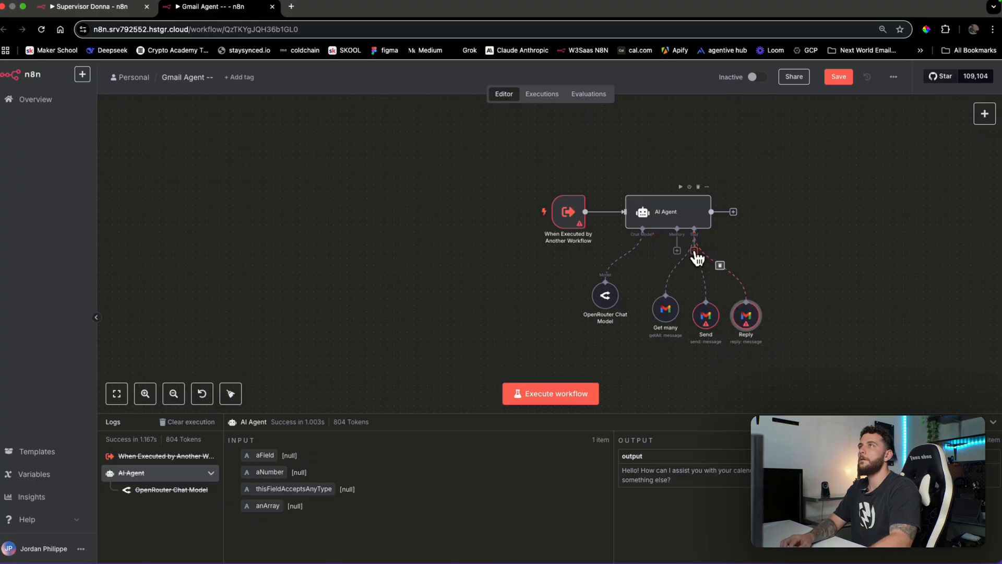
Add a fourth Gmail tool to the agent with the Delete operation
click(695, 251)
text(gmail)
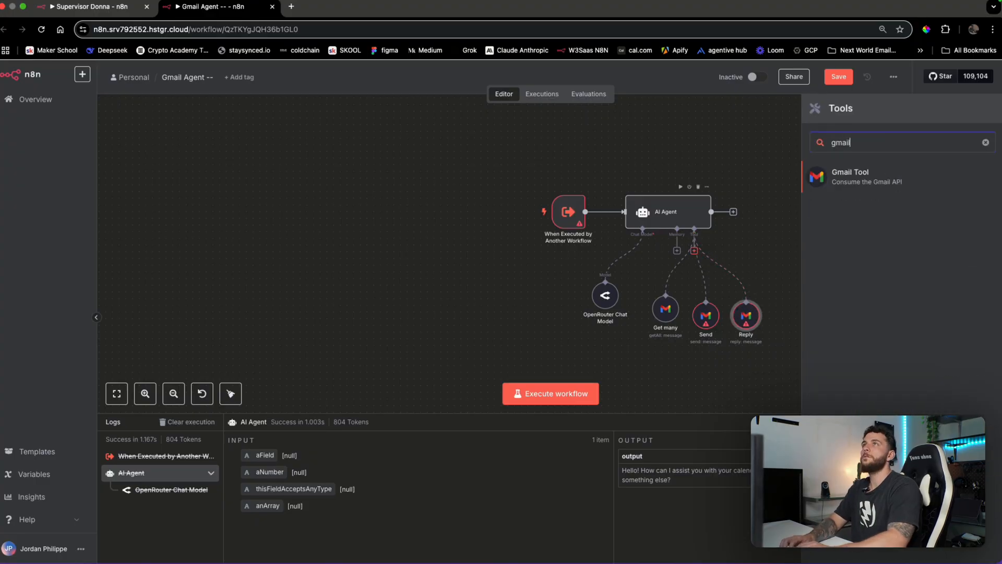
click(822, 180)
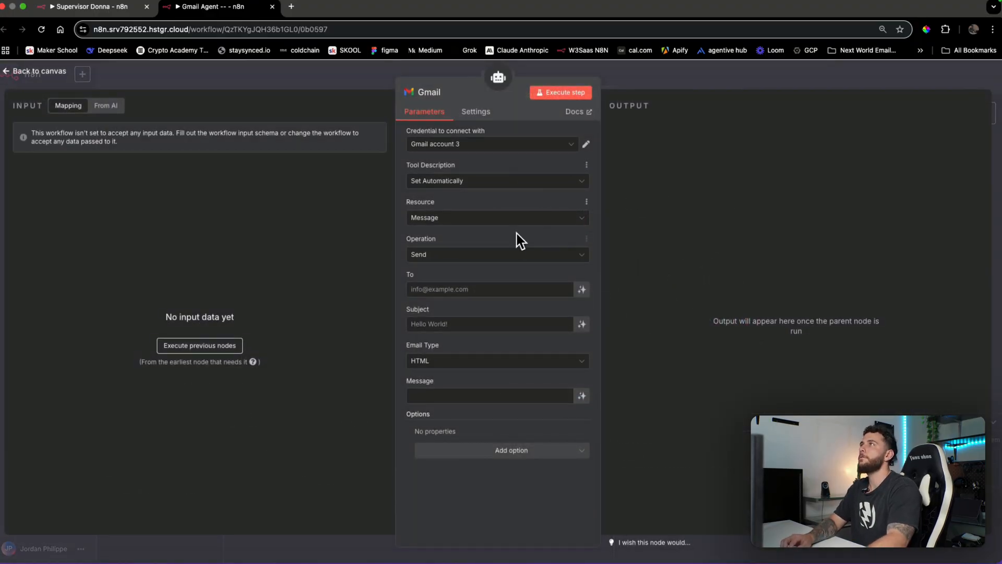
click(483, 257)
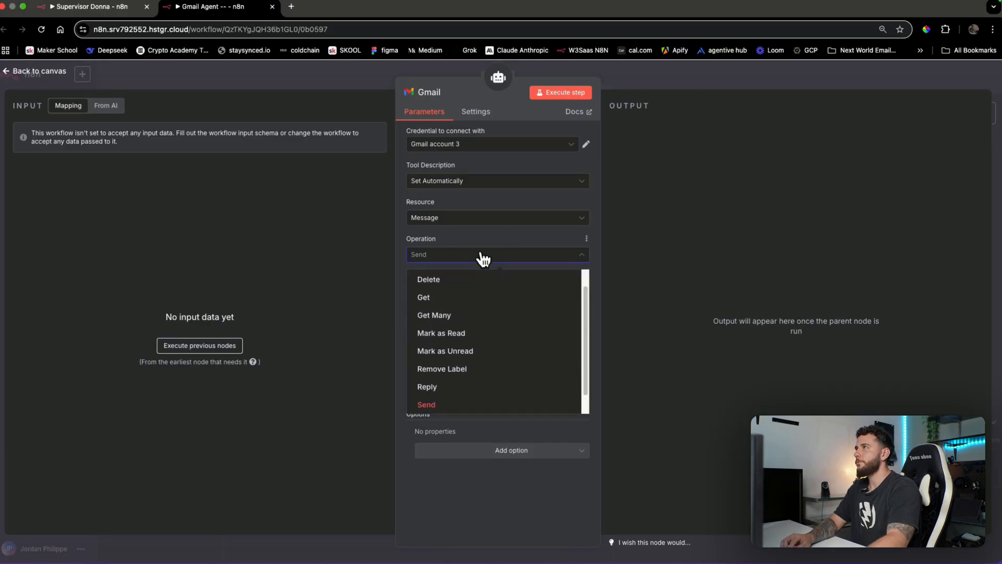
text(d)
click(456, 299)
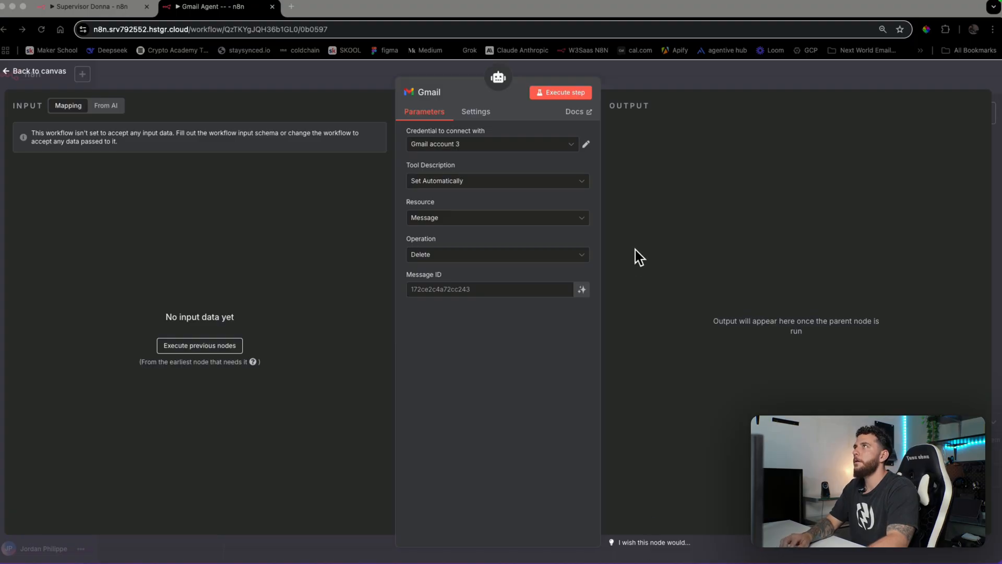
click(696, 80)
click(692, 79)
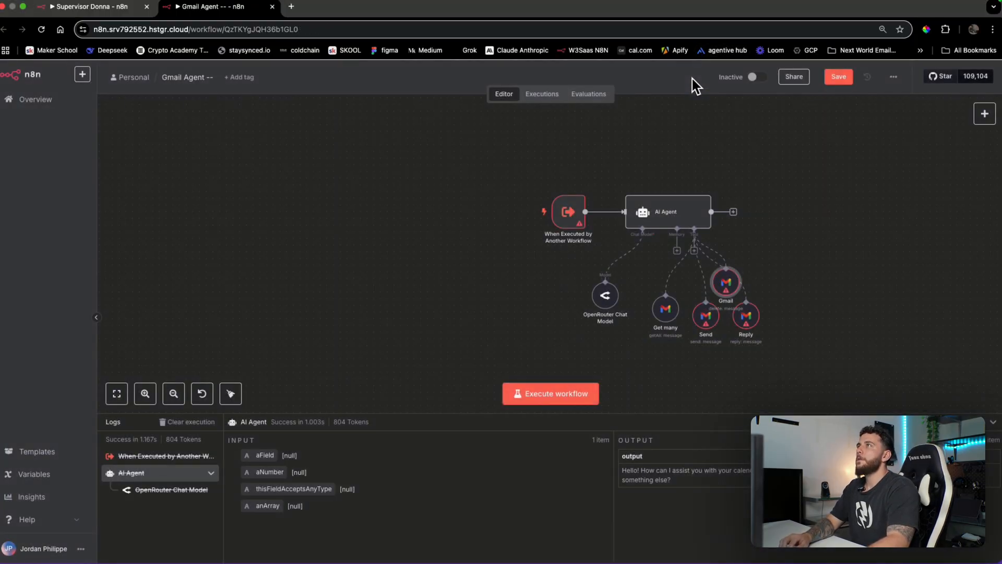
Line up Get many, Send, Reply and delete tools in a row beneath the AI Agent
drag(603, 301, 590, 308)
drag(659, 311, 645, 304)
drag(726, 281, 799, 289)
drag(705, 316, 747, 303)
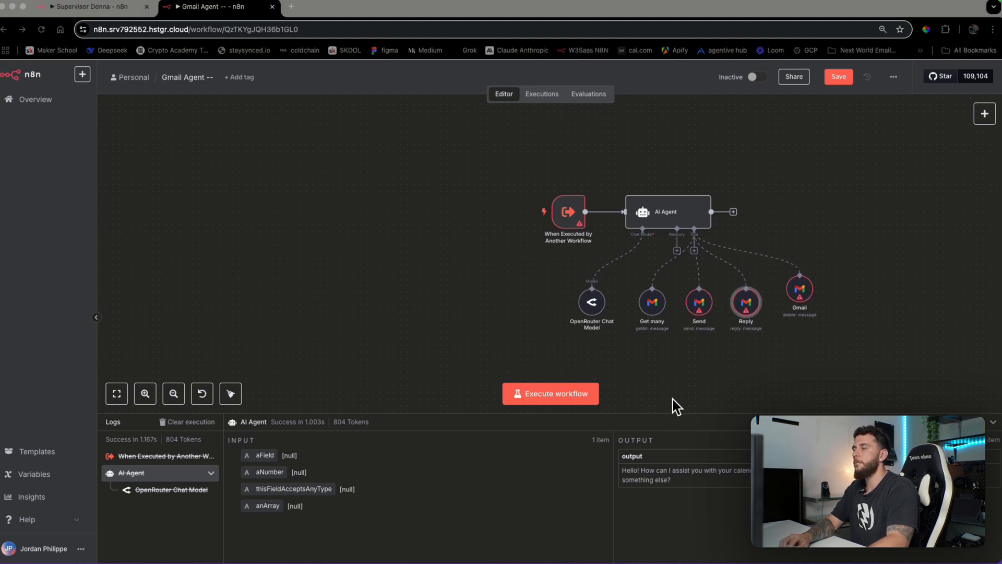
Change the Get many tool's Limit from 50 to 5 and let the model define Simplify
double_click(654, 316)
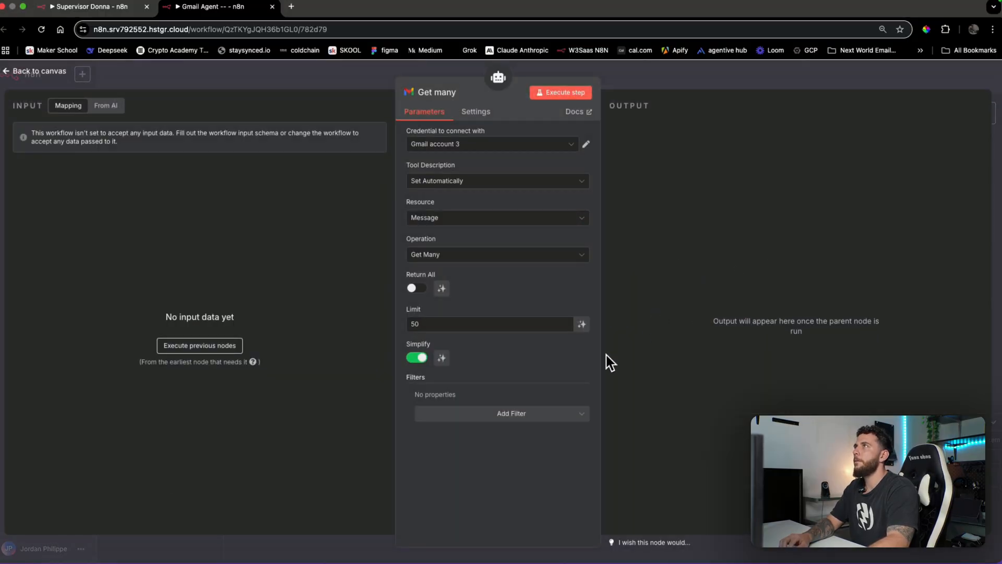
click(497, 325)
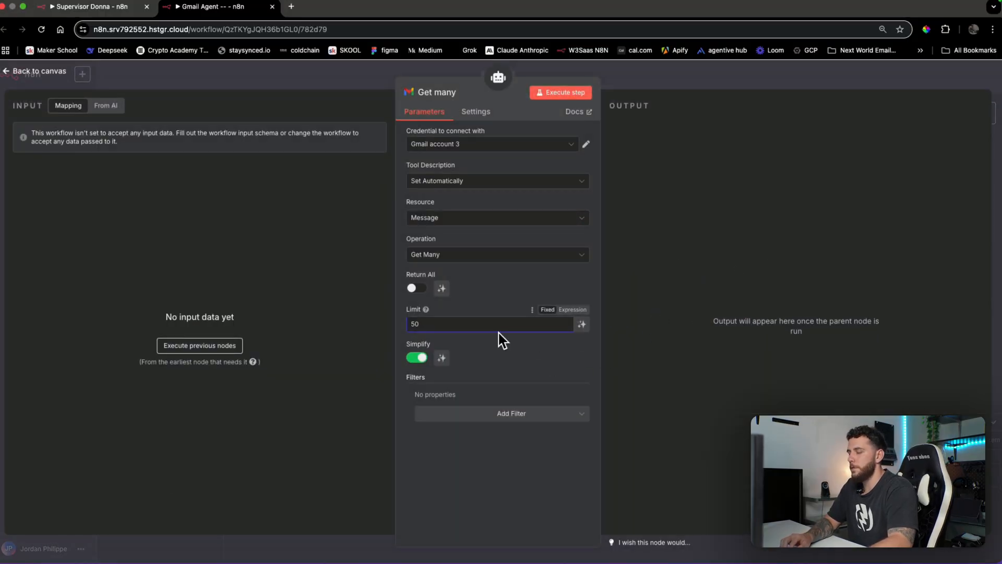
key(BackSpace)
key(BackSpace)
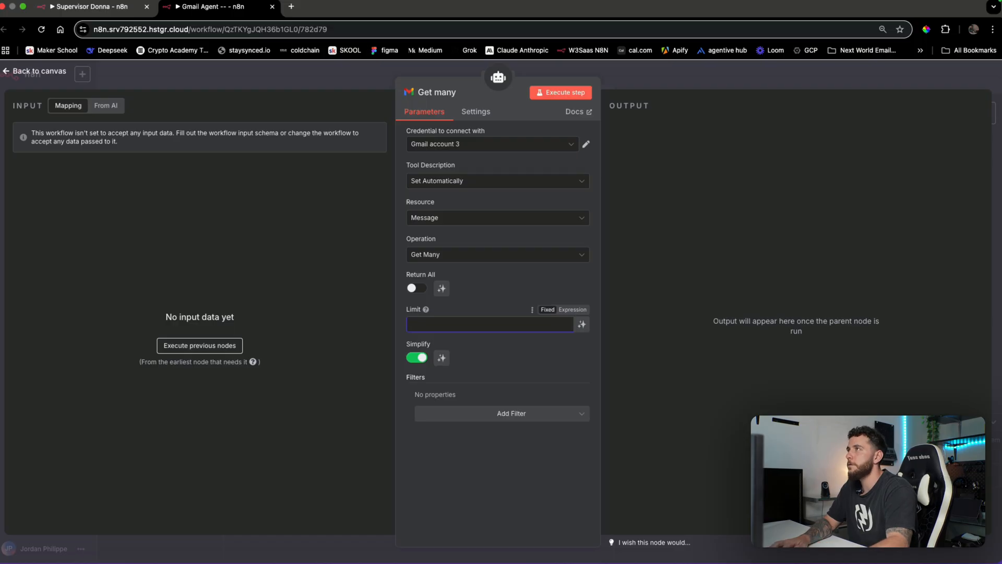
click(509, 290)
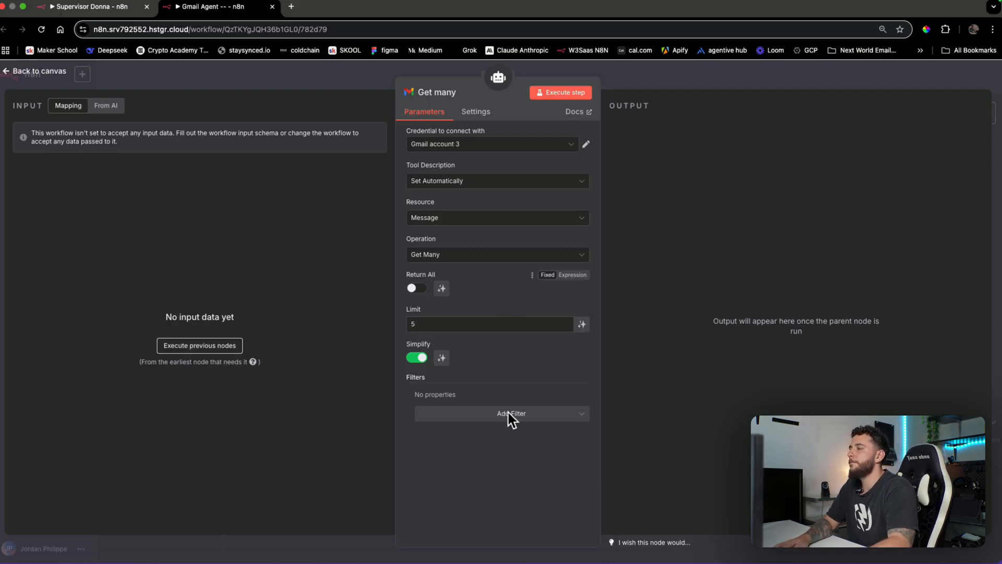
click(444, 359)
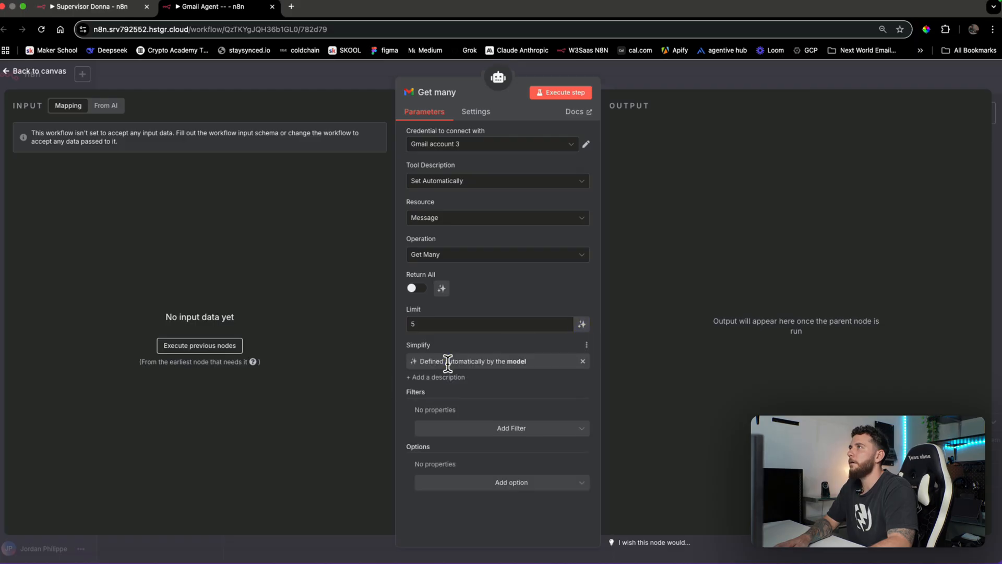
click(530, 429)
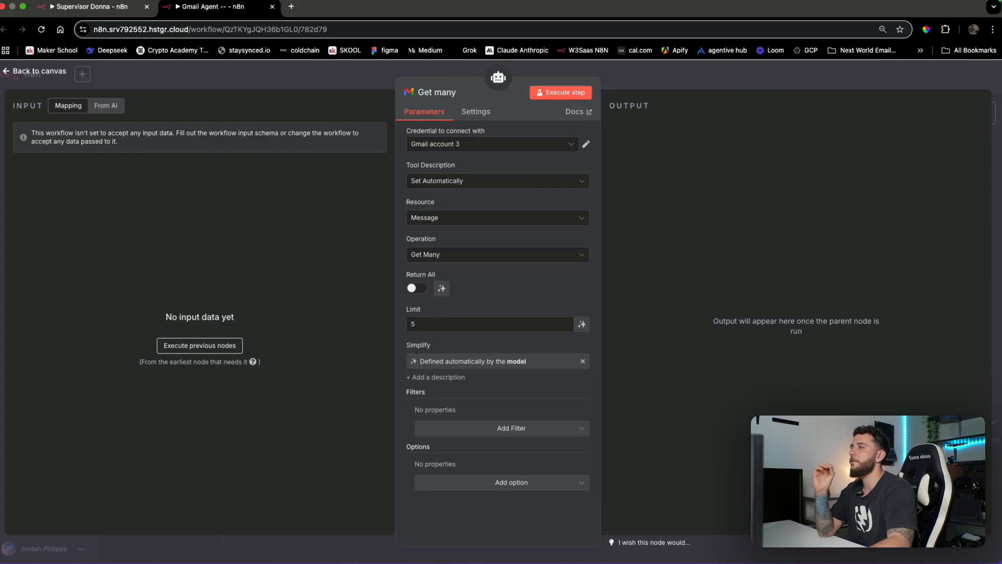
click(842, 83)
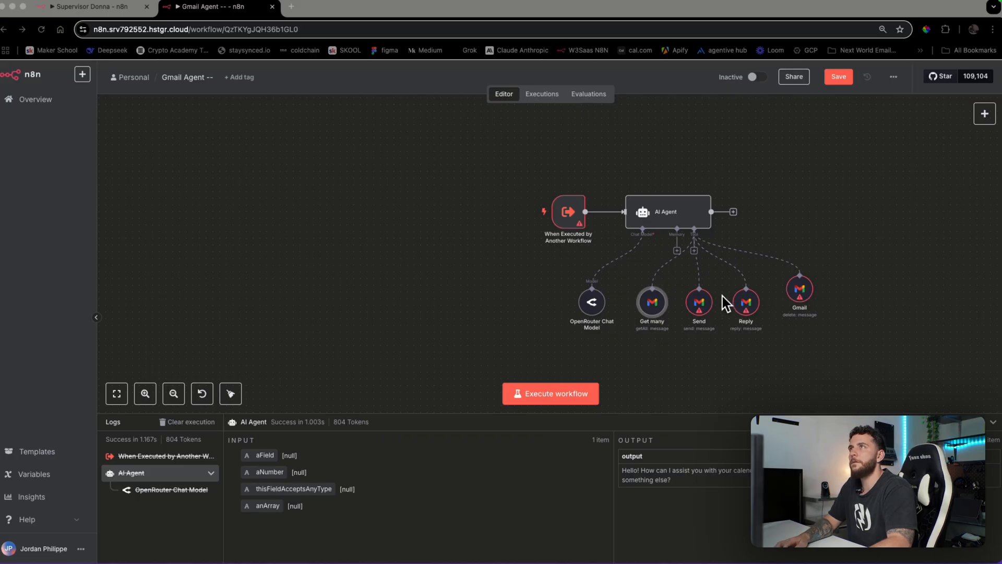
Let the model fill the Send tool's To, Subject and Message, with Email Type set to Text
double_click(700, 308)
click(551, 230)
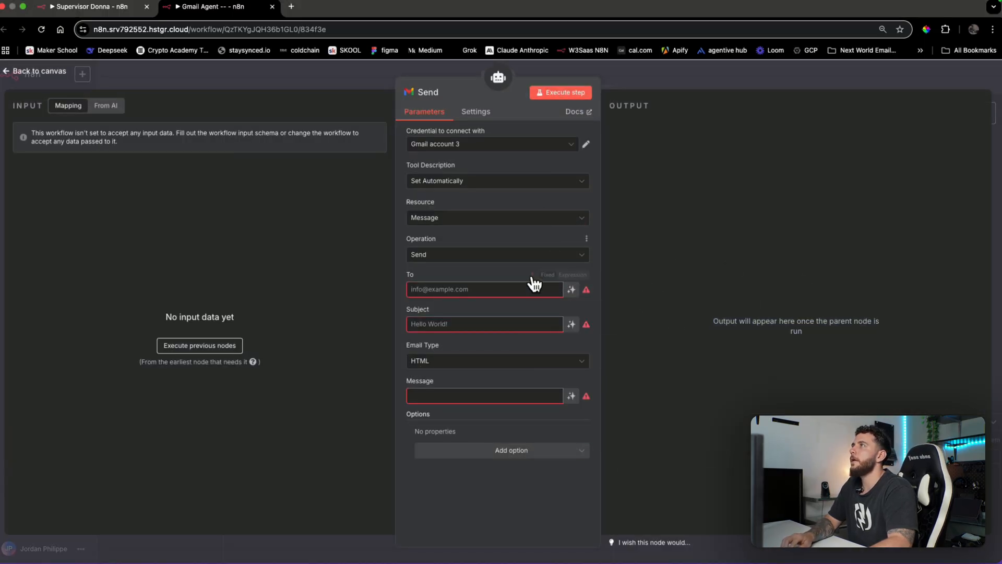
click(529, 279)
click(464, 288)
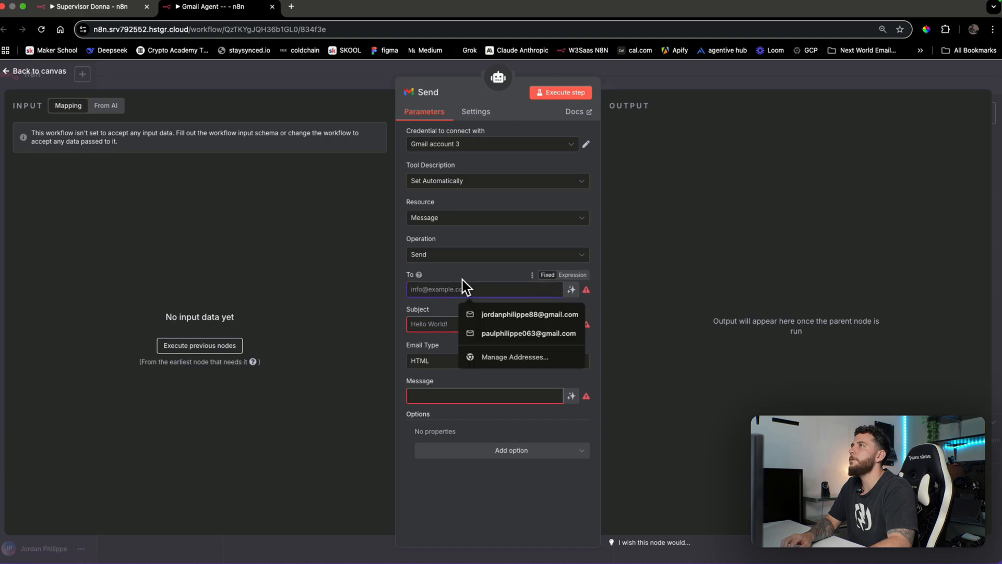
click(471, 268)
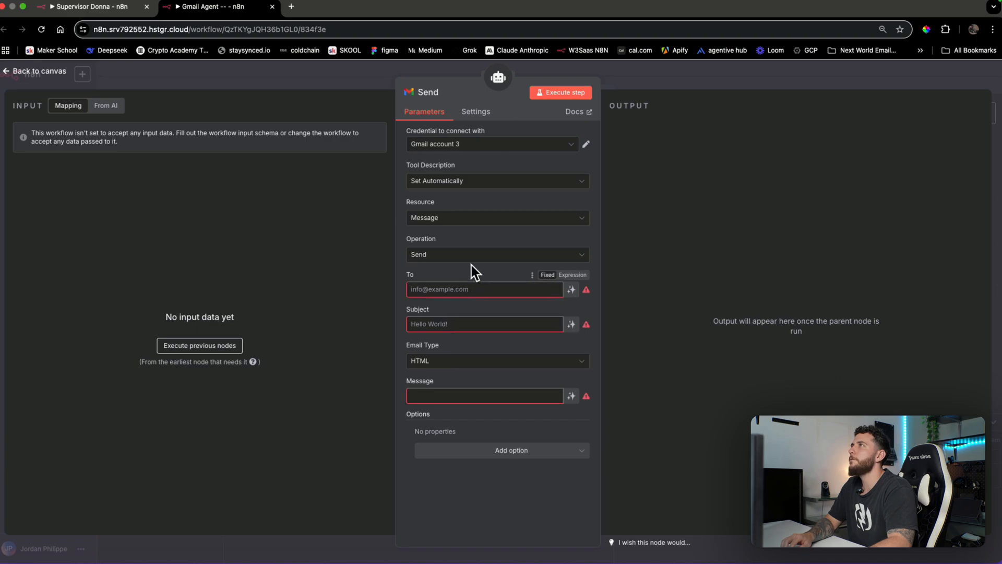
click(571, 290)
click(572, 340)
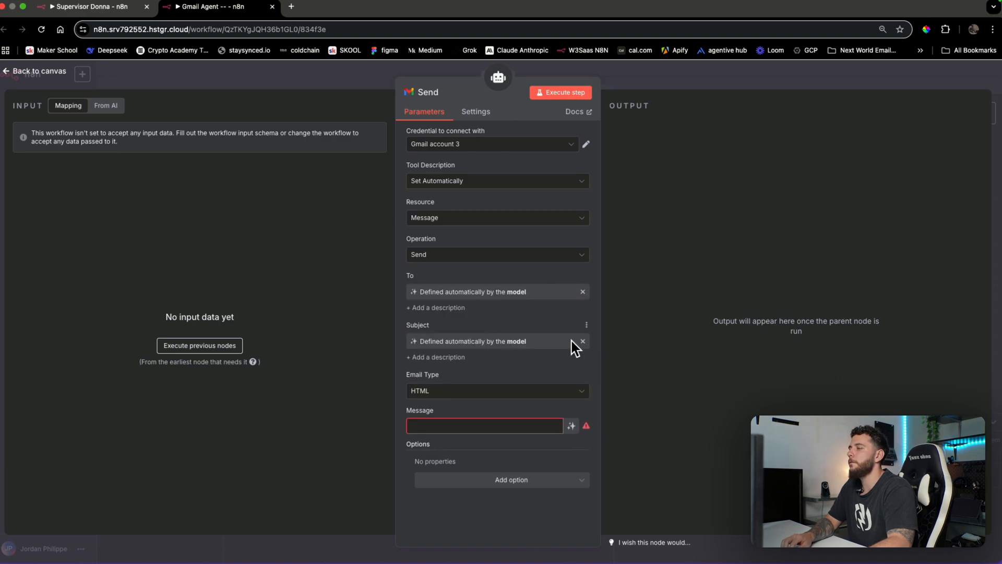
click(572, 395)
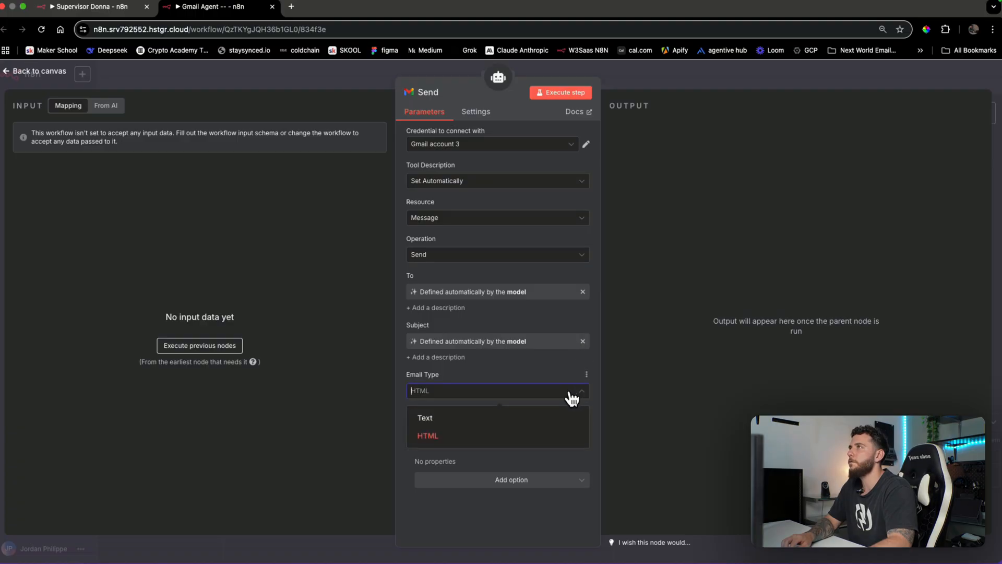
click(538, 417)
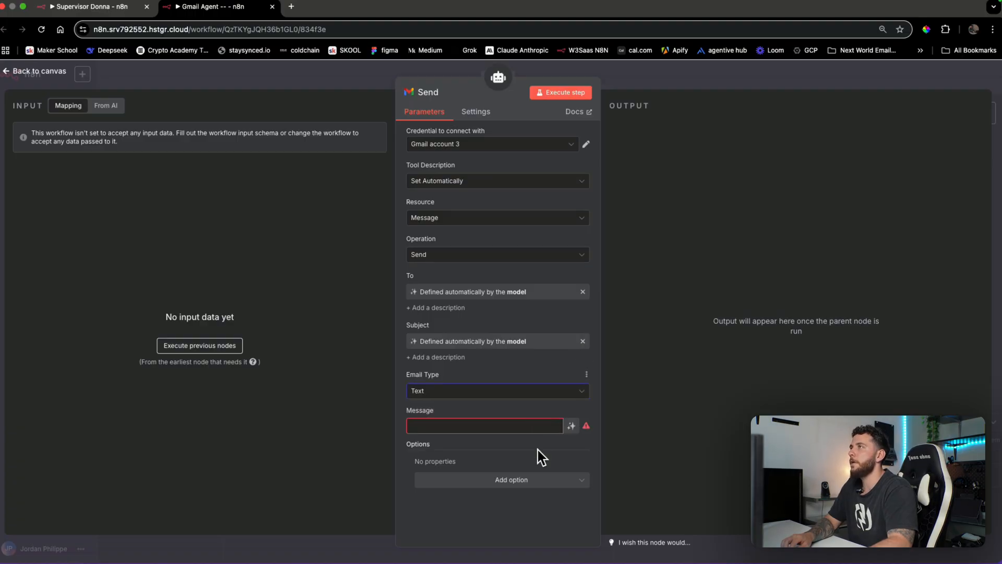
click(574, 427)
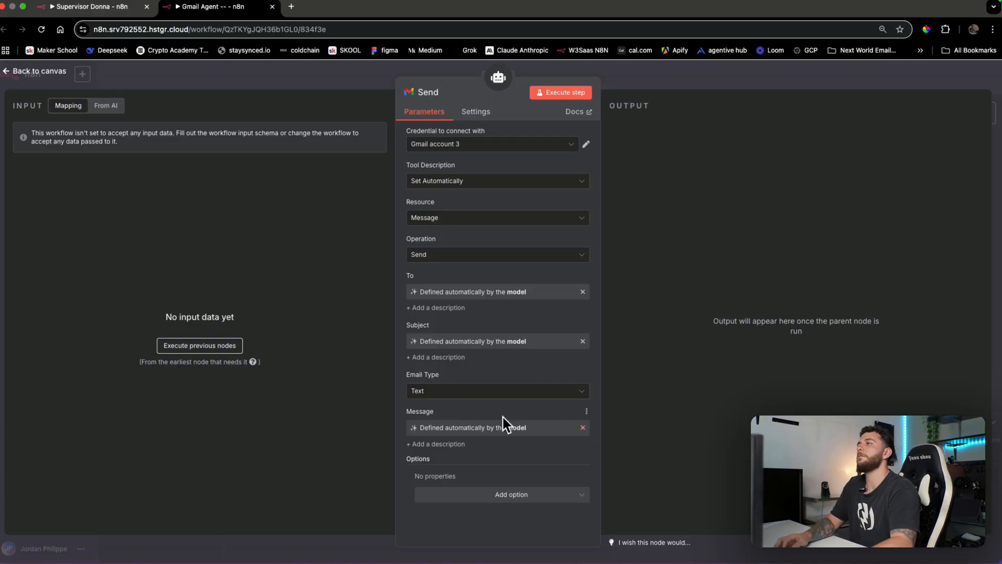
Add the Append n8n Attribution option and a Sender Name option with the user's name
click(521, 496)
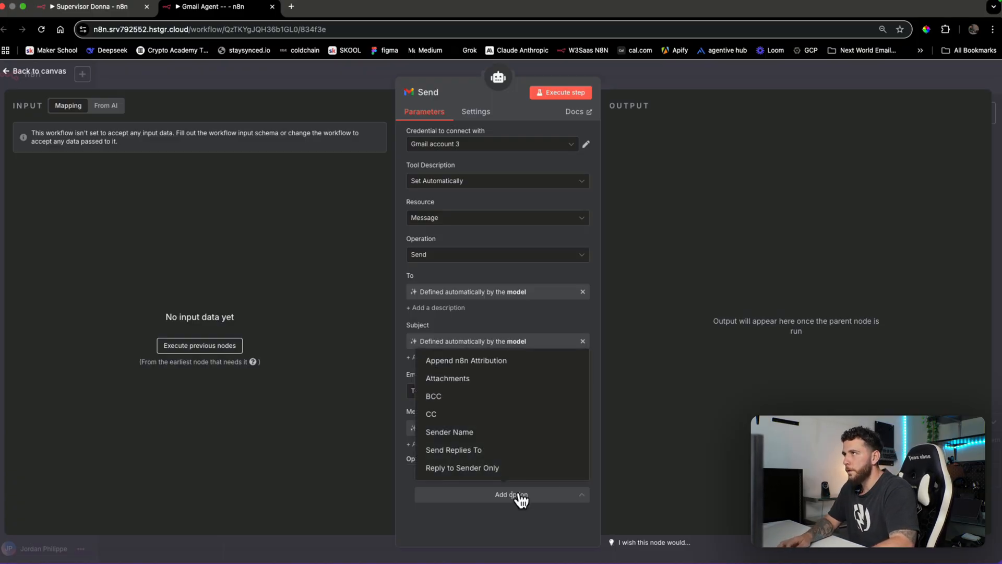
click(502, 366)
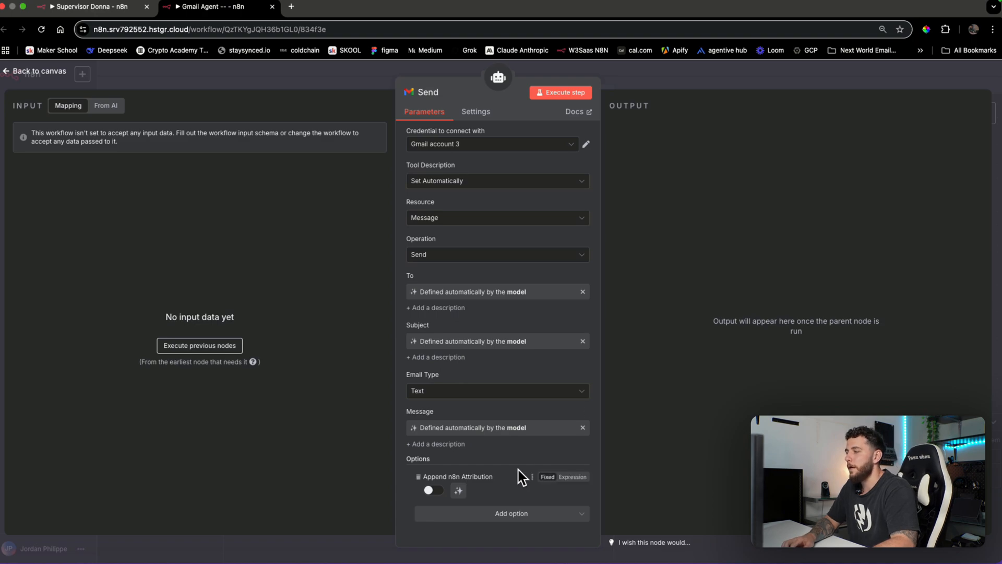
click(506, 517)
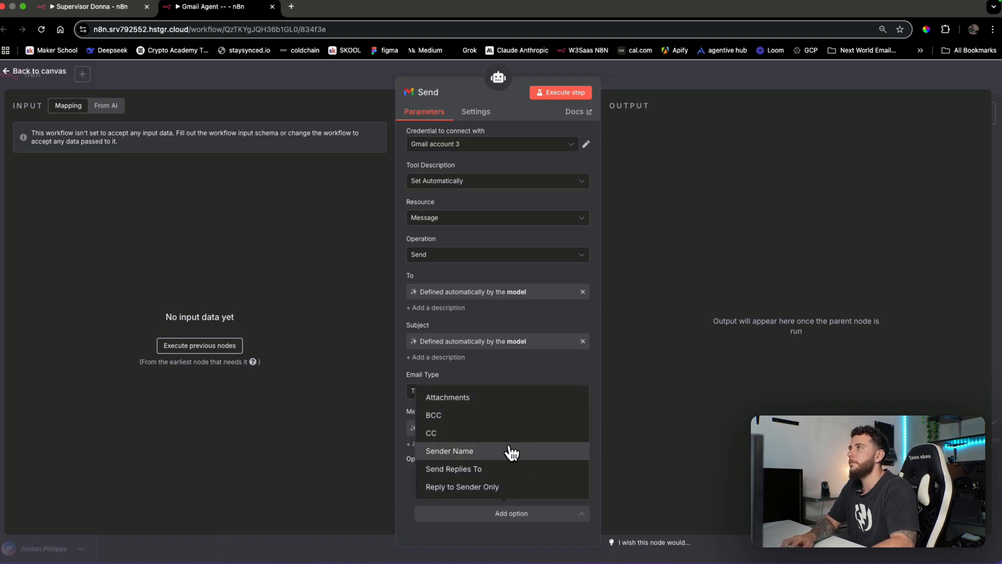
click(510, 450)
scroll(509, 496, down, 1)
click(517, 497)
text(Jordan)
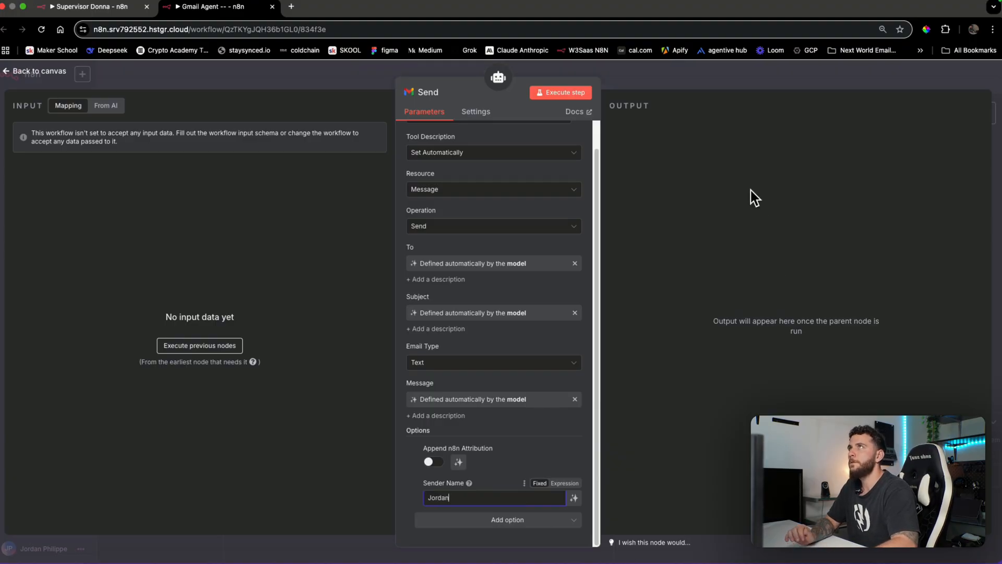
click(776, 83)
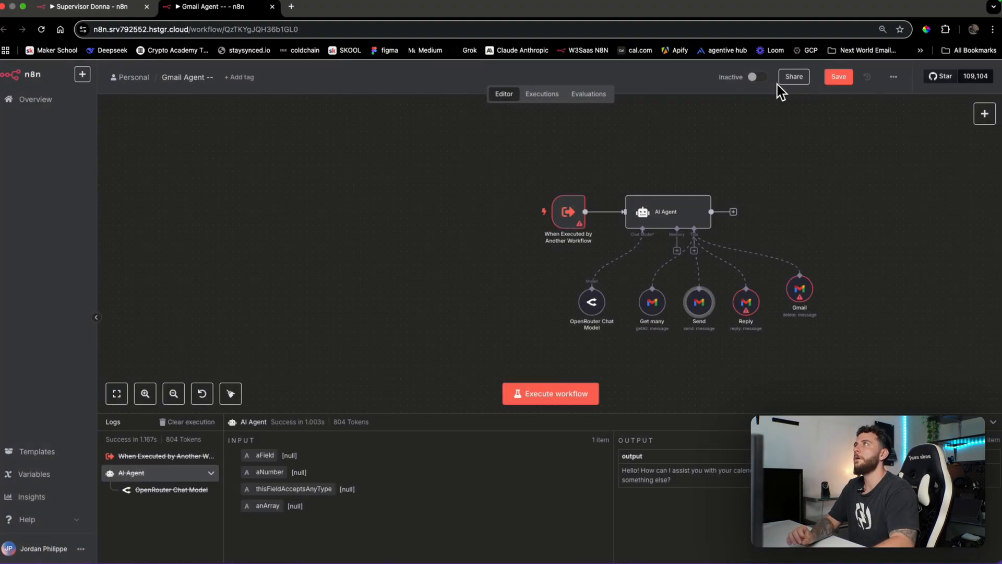
Let the model supply the Reply tool's Message ID and message, with Email Type set to Text
double_click(748, 301)
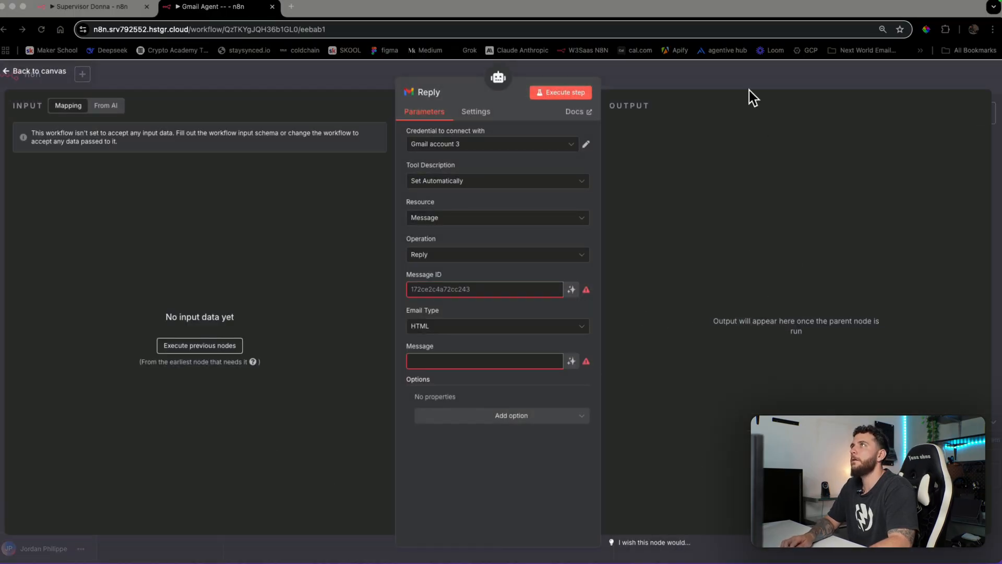
click(757, 144)
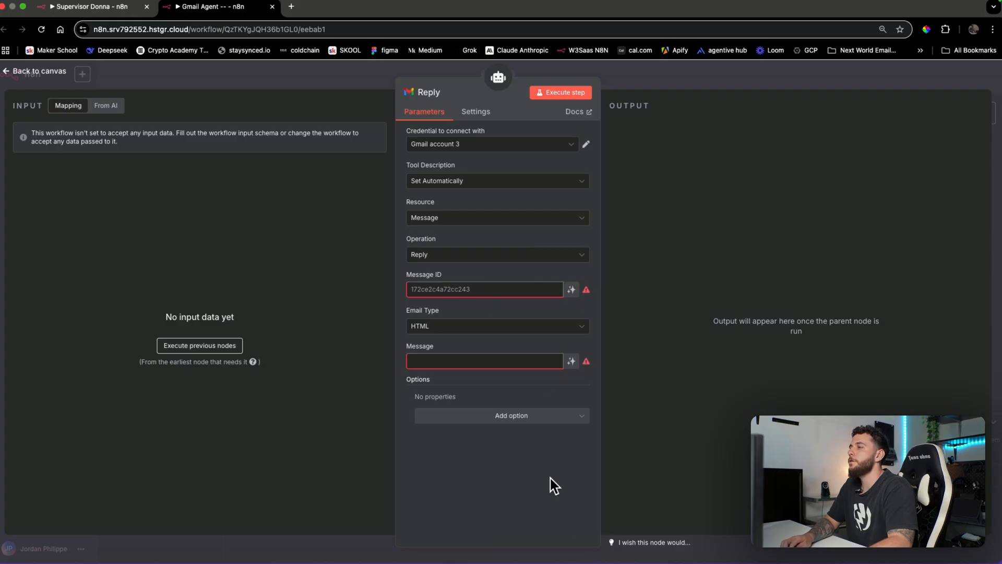
click(571, 289)
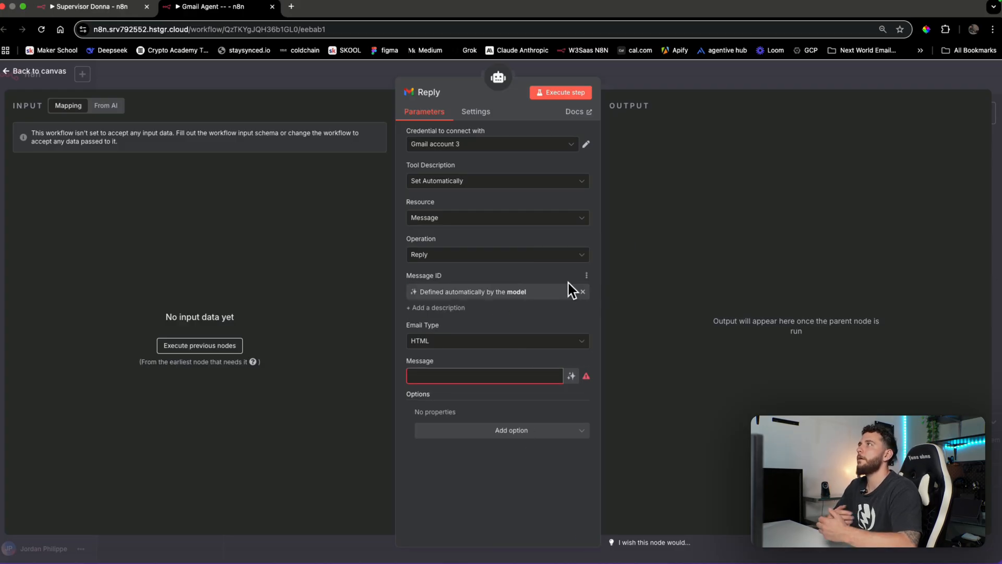
click(539, 353)
click(528, 365)
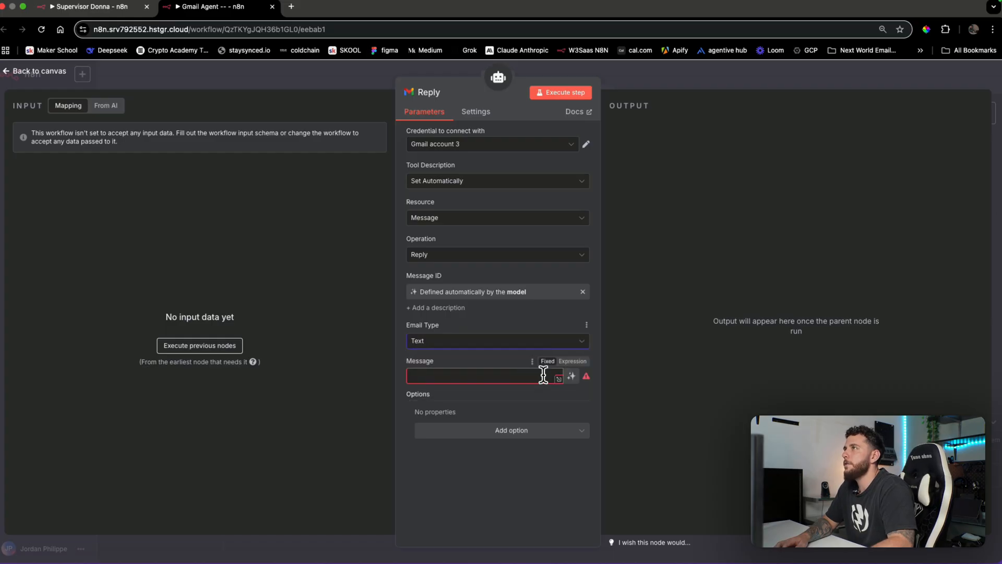
click(572, 377)
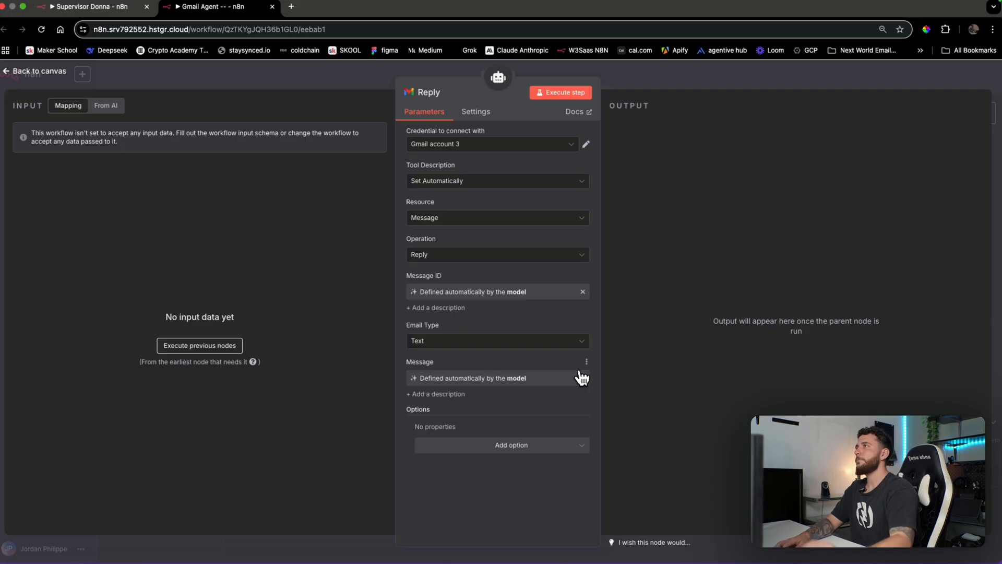
Turn off Append n8n Attribution and add a Sender Name option with the user's name
click(547, 453)
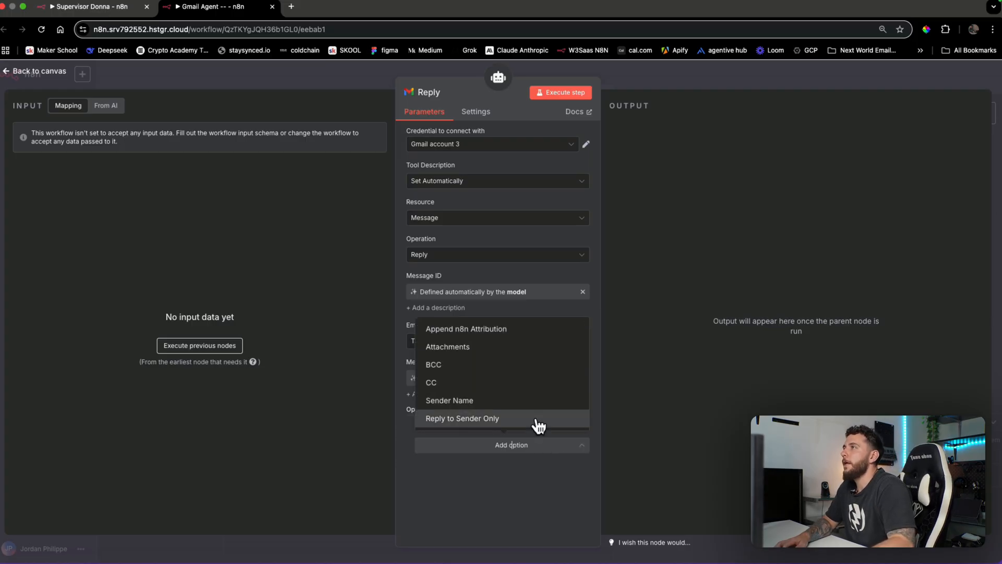
click(520, 337)
click(434, 440)
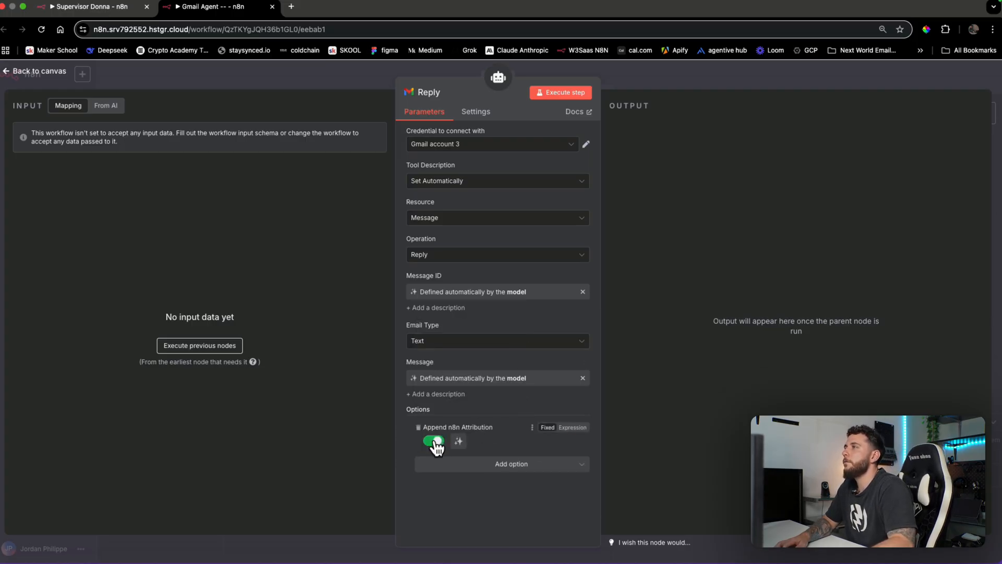
click(507, 467)
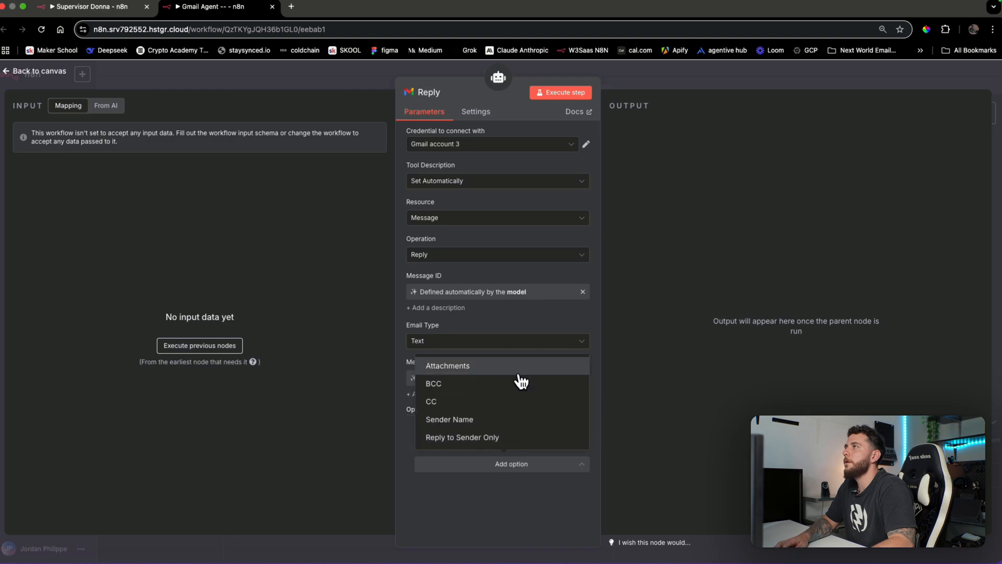
click(497, 419)
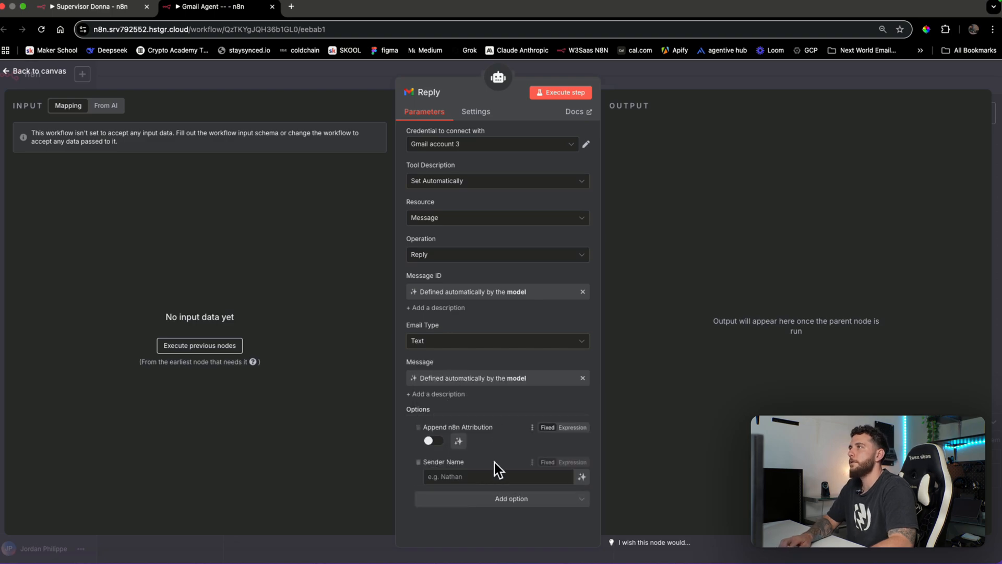
text(Jordan)
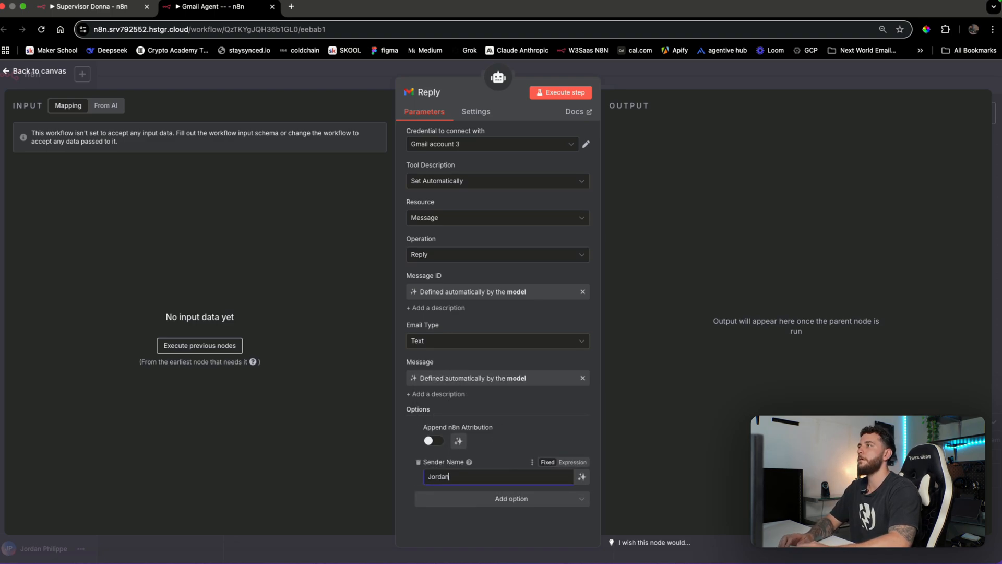
click(823, 80)
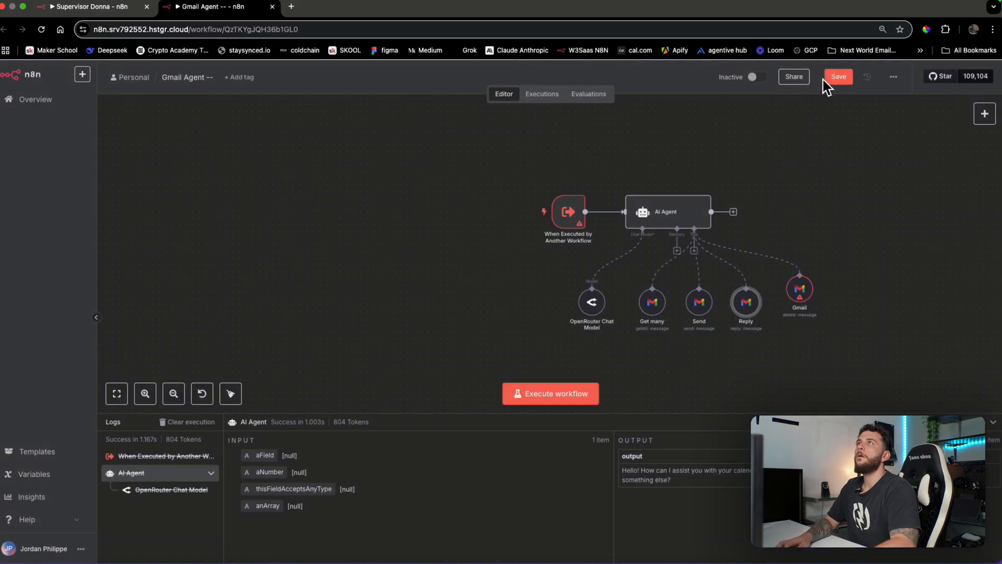
Let the model supply the Message ID for the delete Gmail tool
double_click(798, 291)
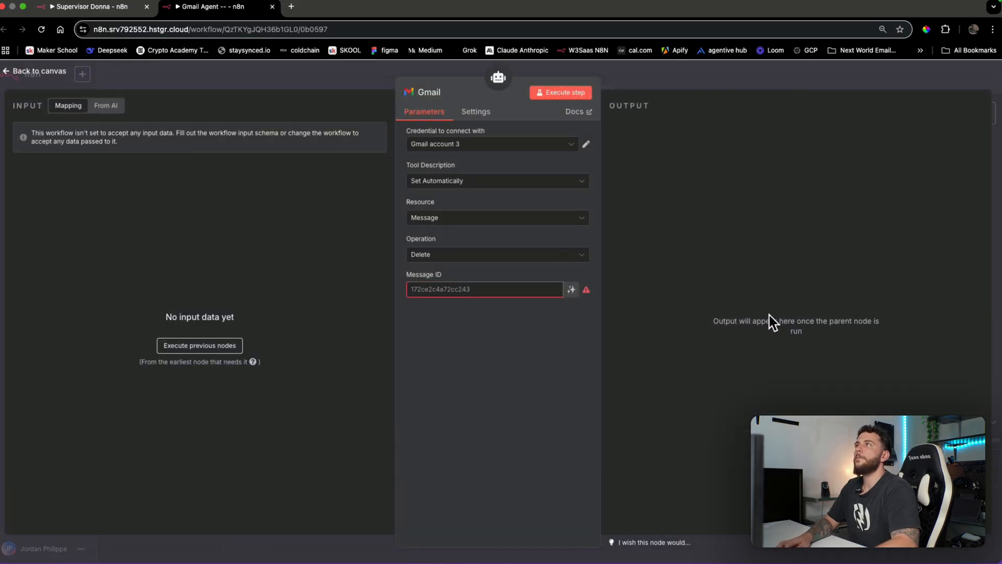
click(572, 289)
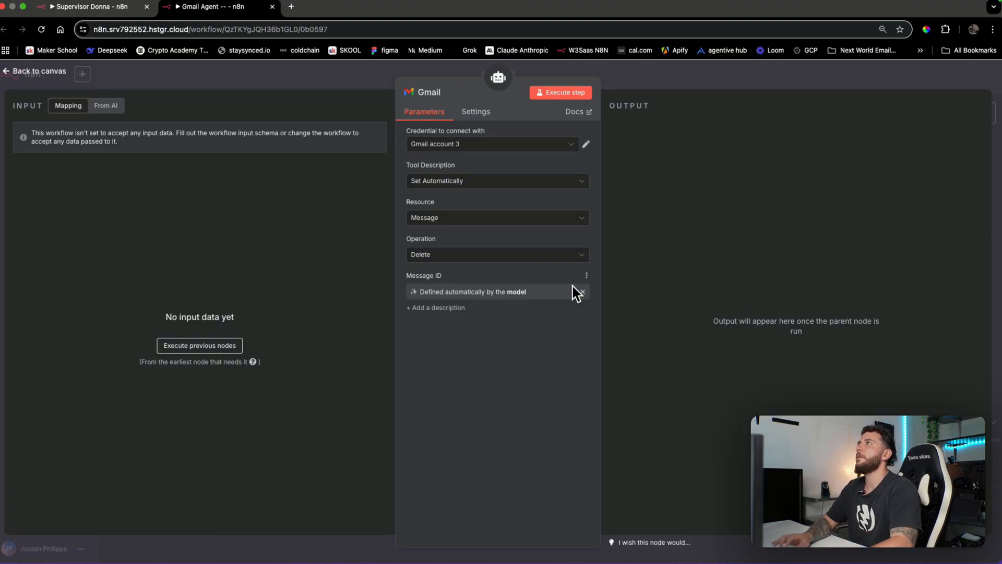
click(740, 77)
Start a new Gmail credential on the Get many tool, then discard it without saving
double_click(653, 313)
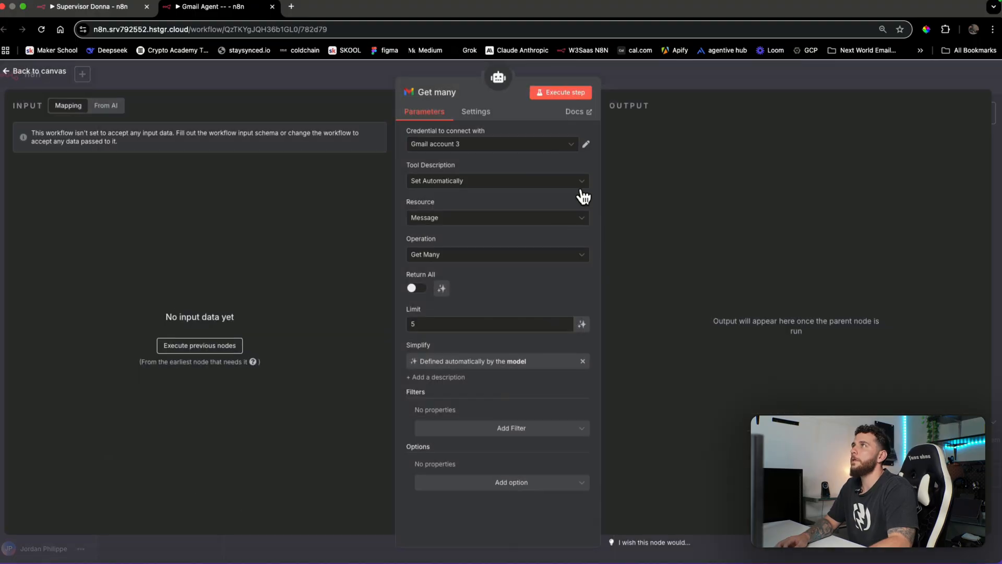
click(540, 146)
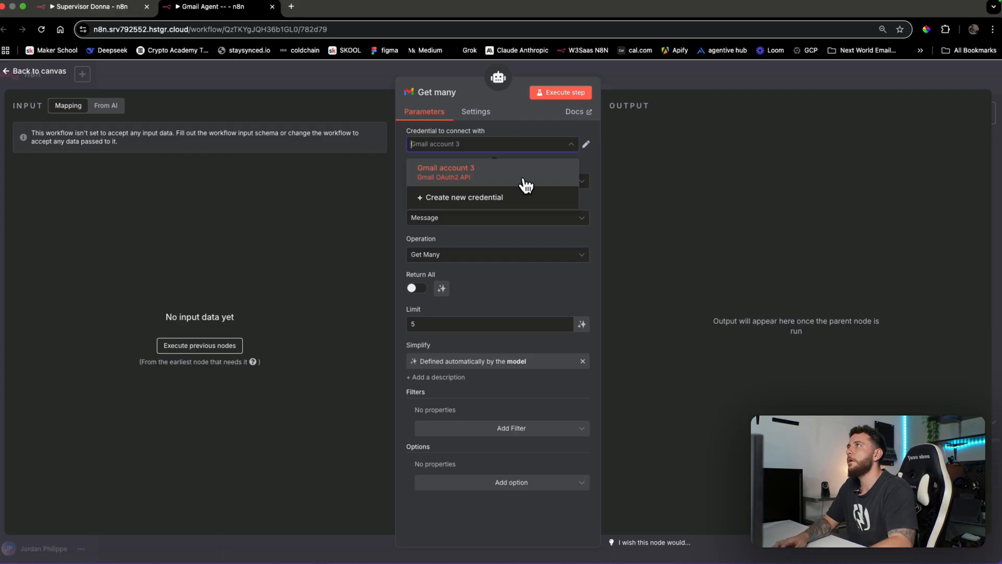
click(509, 200)
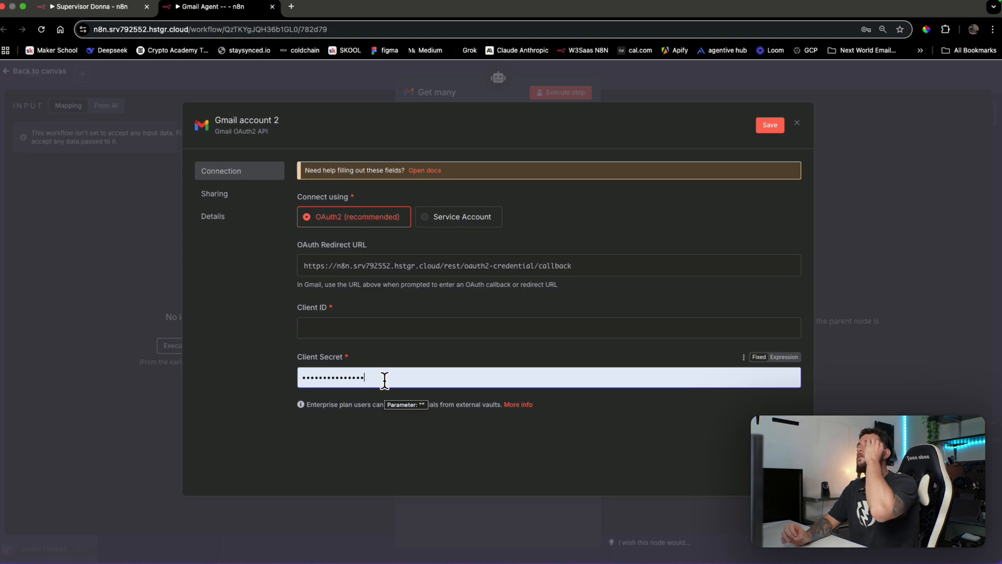
click(869, 251)
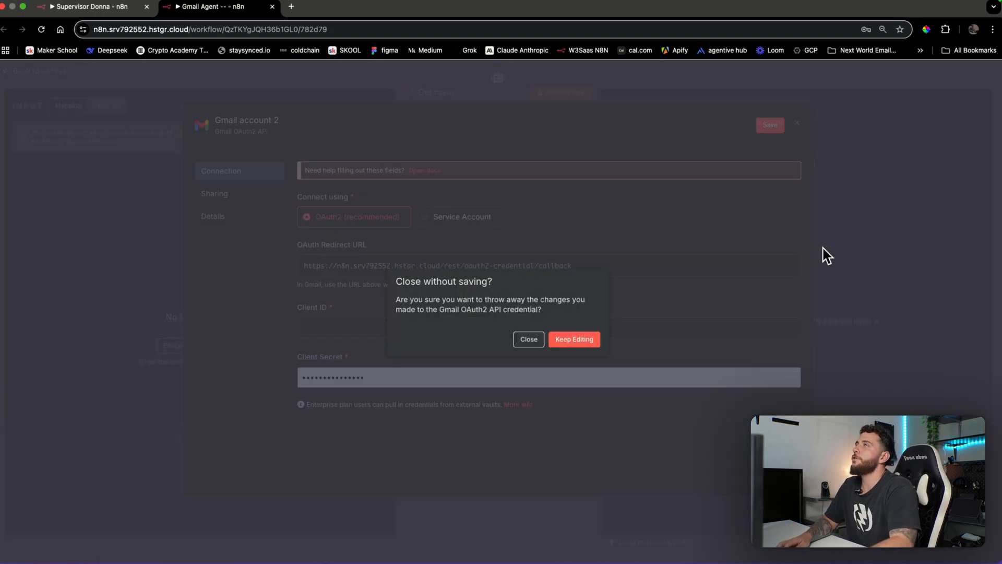
click(529, 341)
click(826, 77)
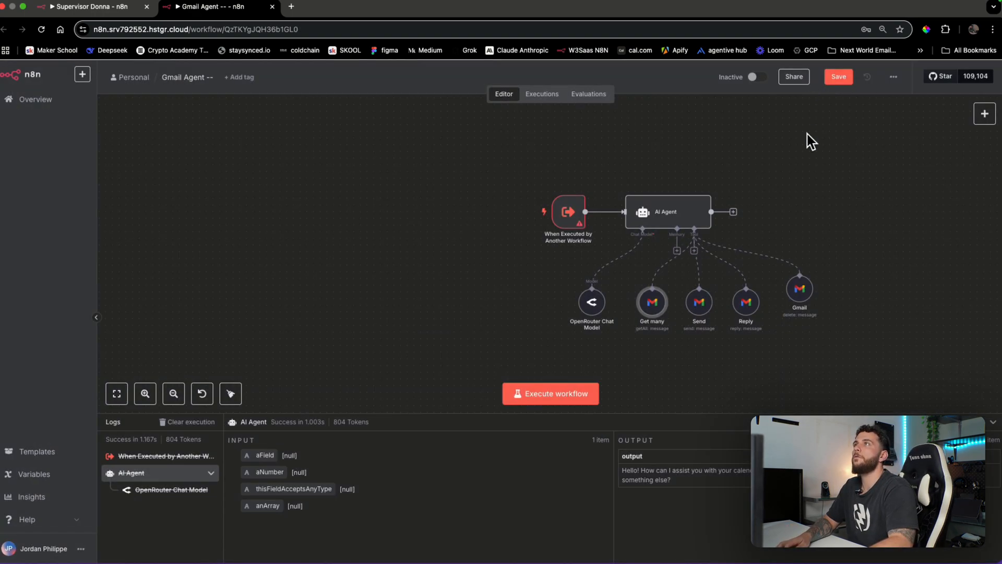
Save the Gmail Agent workflow and tidy the delete tool's position
click(837, 79)
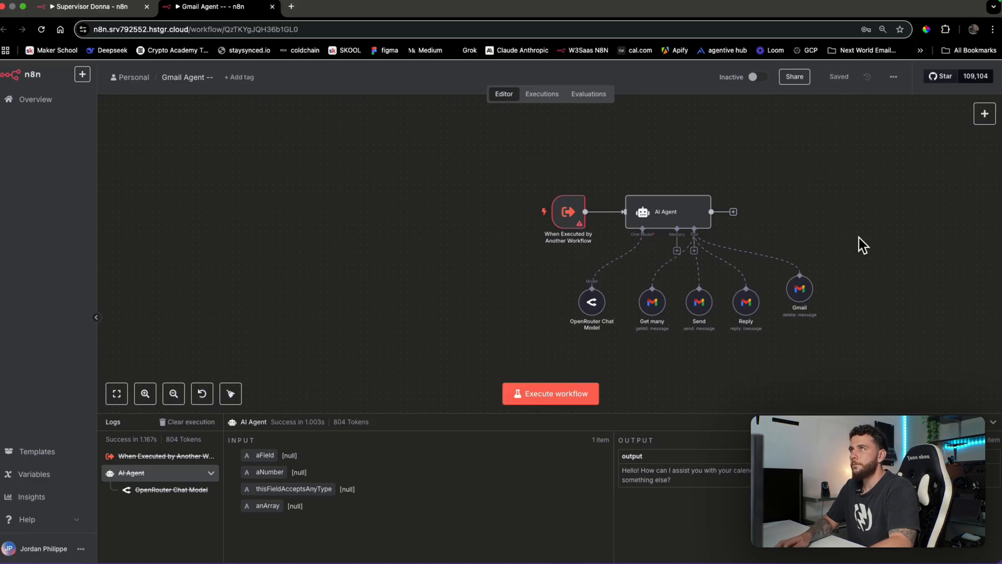
drag(873, 243, 801, 230)
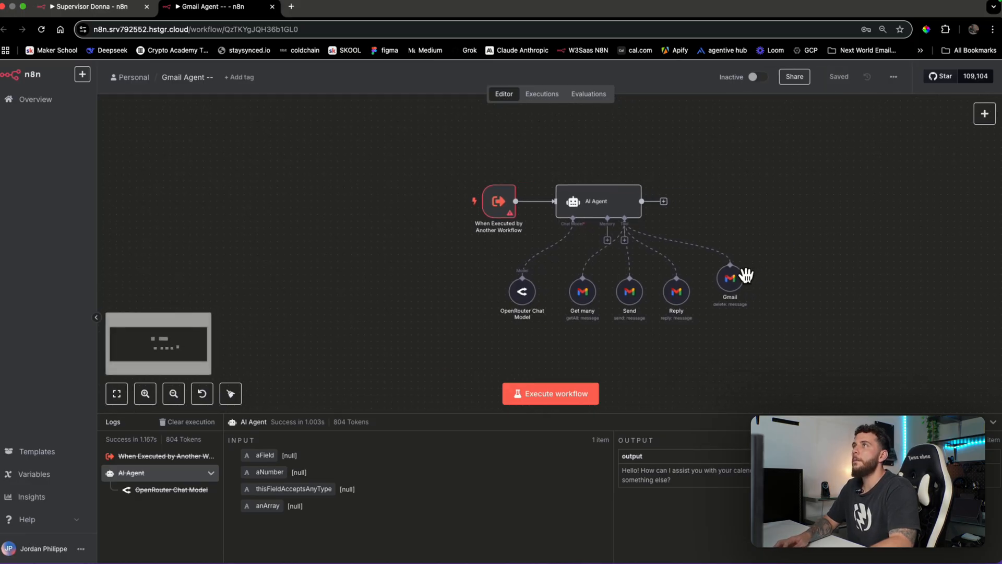
drag(732, 291, 723, 291)
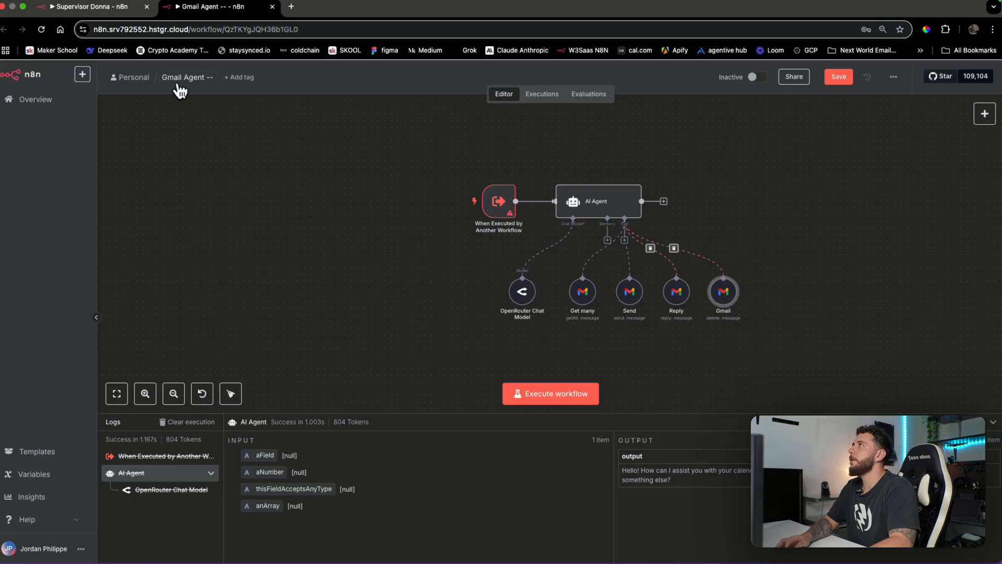
Switch to the Supervisor Donna workflow and bring up its agent's tool list
click(104, 10)
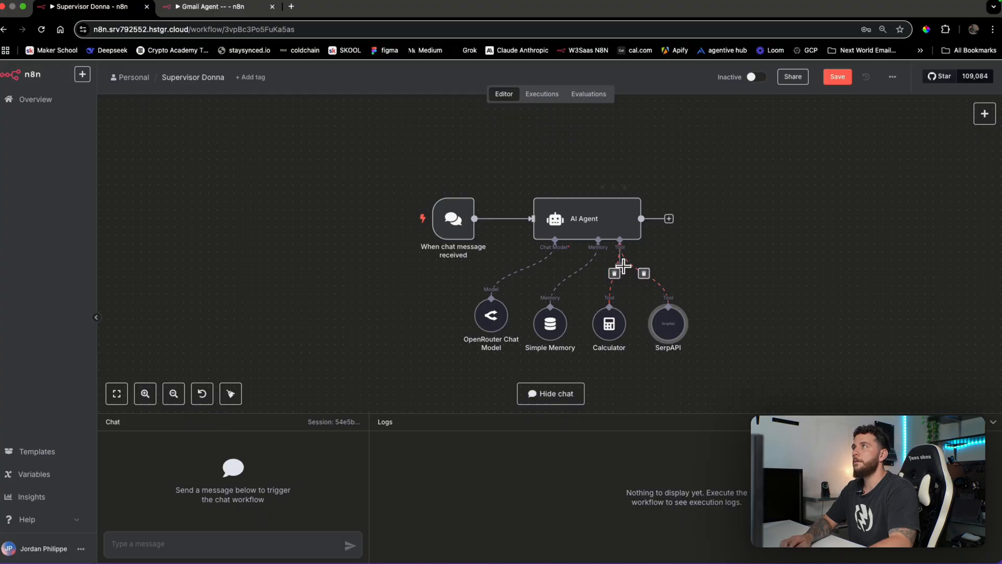
drag(664, 320, 603, 337)
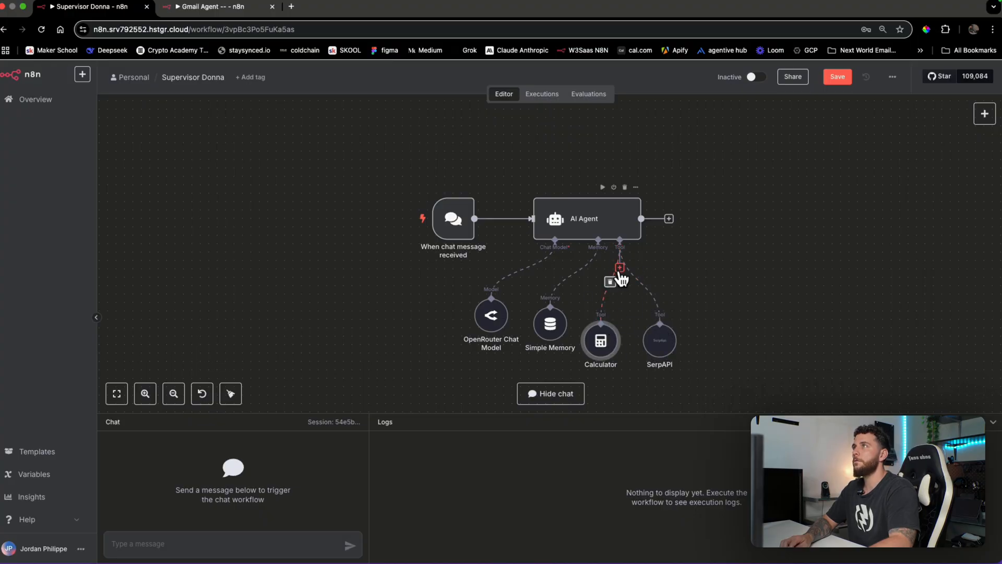
click(620, 267)
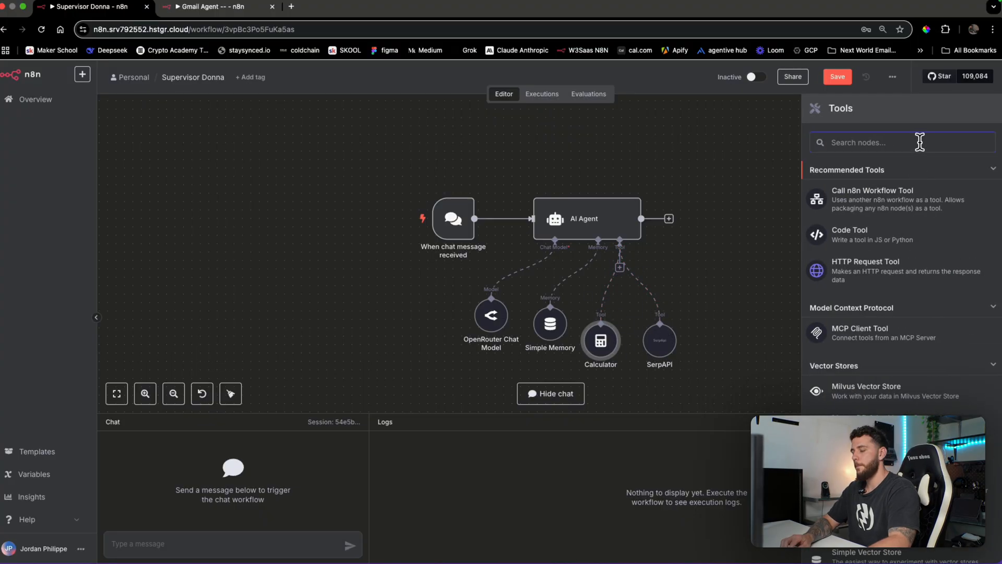
Add a Call n8n Workflow Tool targeting 'Gmail Agent --' with a Gmail-actions description
click(913, 201)
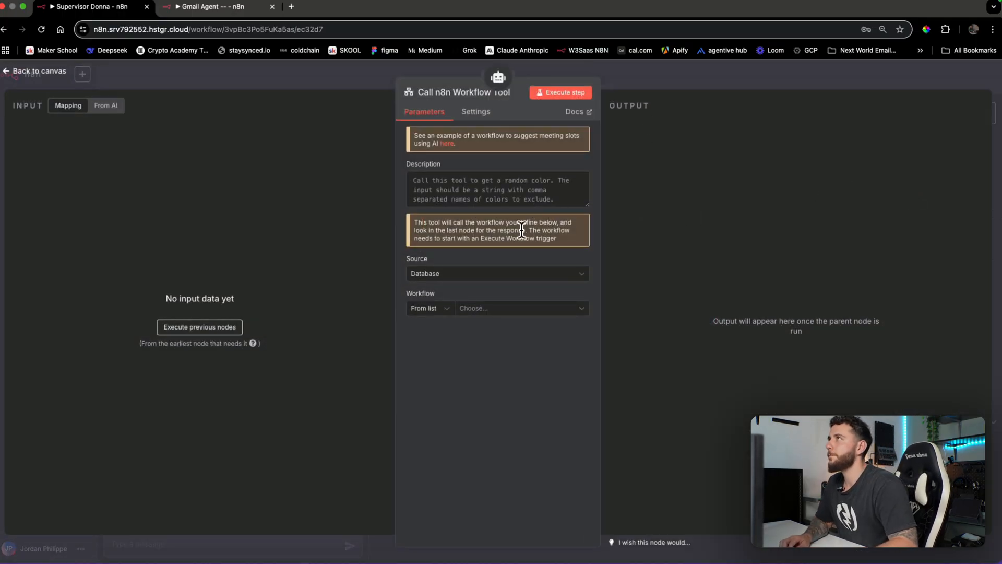
click(500, 198)
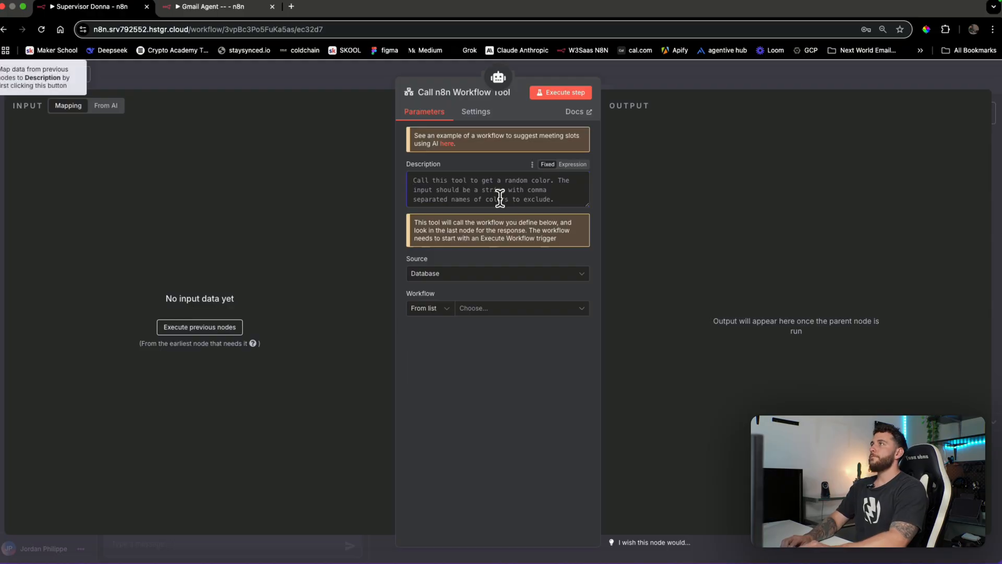
click(500, 312)
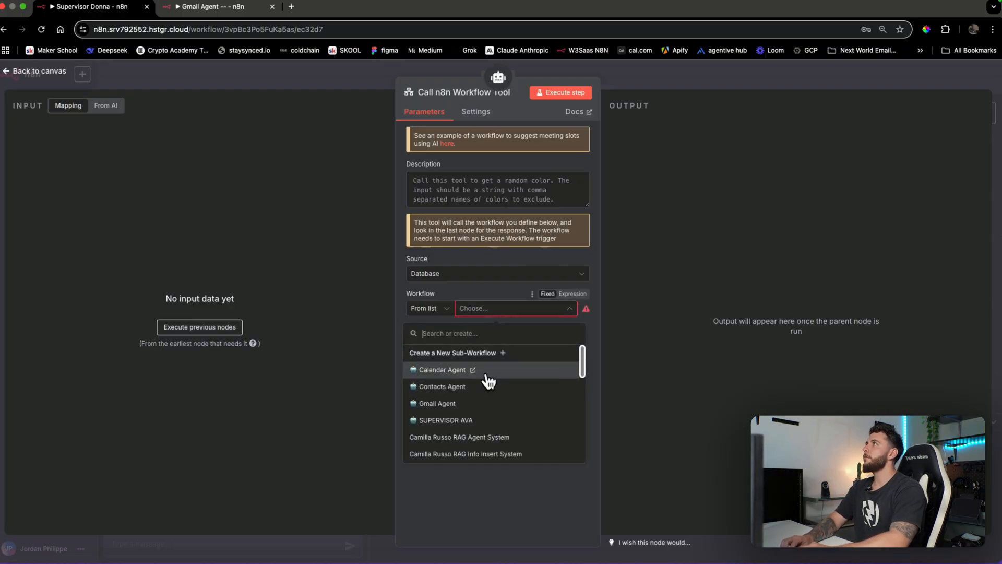
text(gmail)
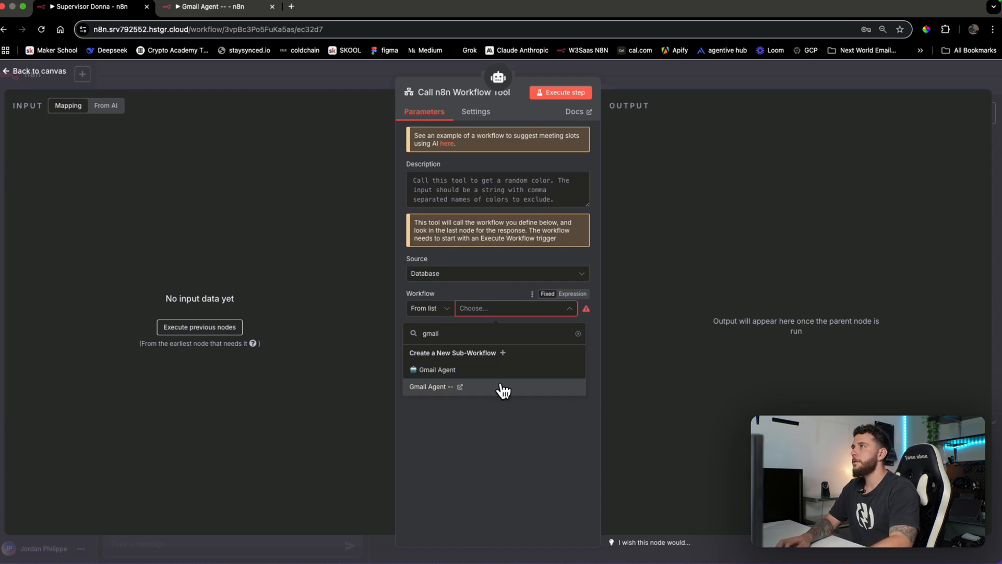
click(503, 396)
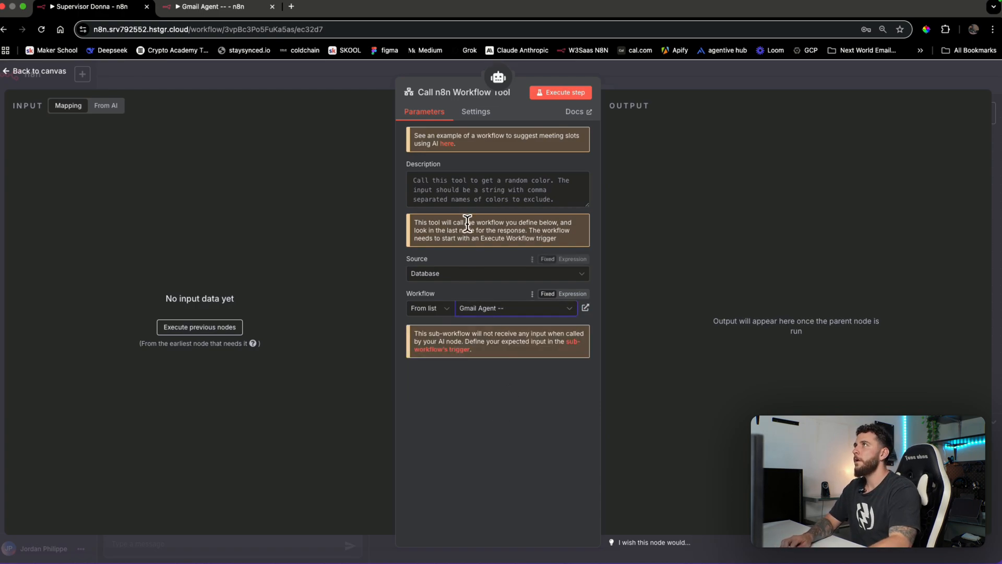
text(Call this tool to complete and gmail related actions.)
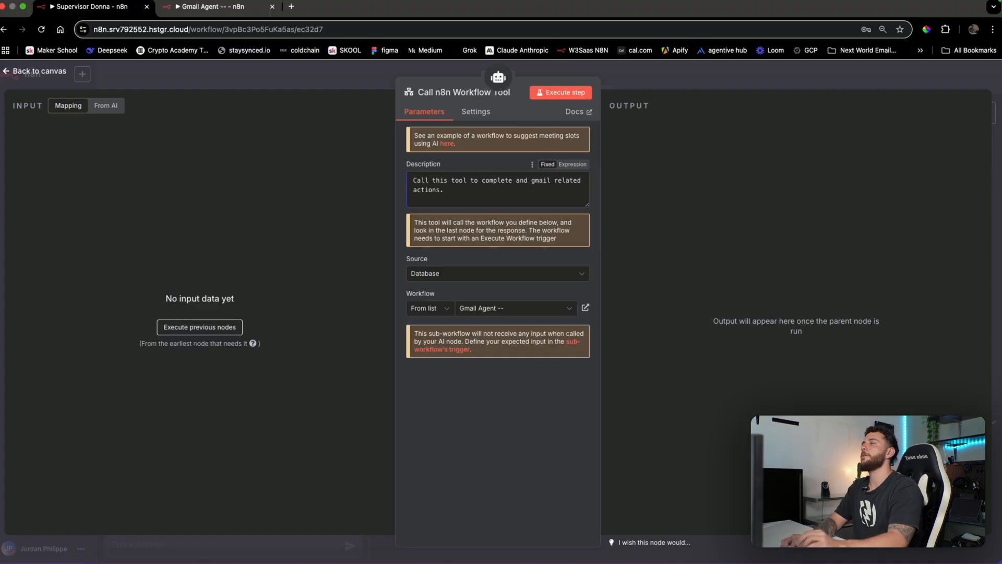
click(688, 78)
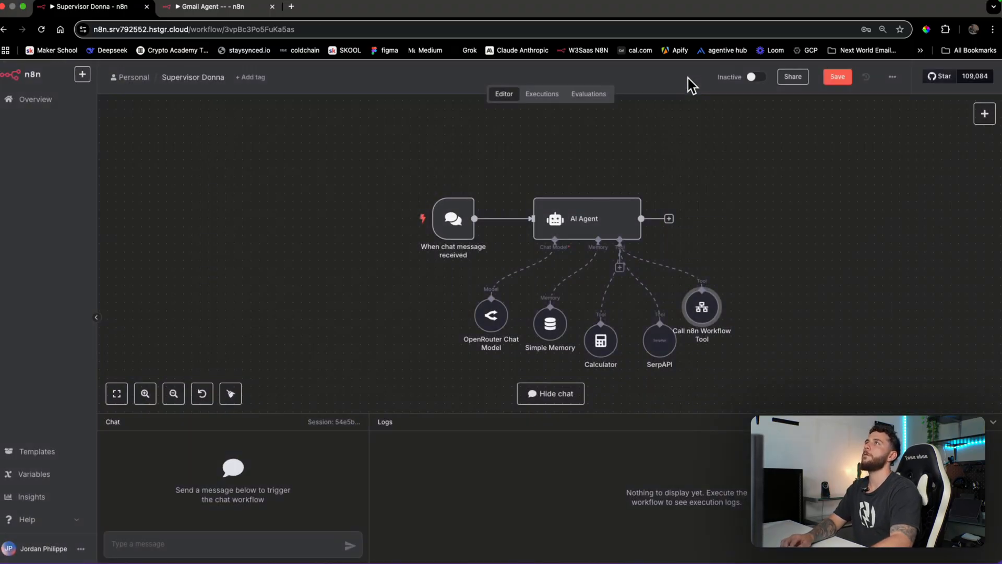
Reposition the workflow tool node and retitle it 'Gmail Agent'
drag(708, 291, 733, 317)
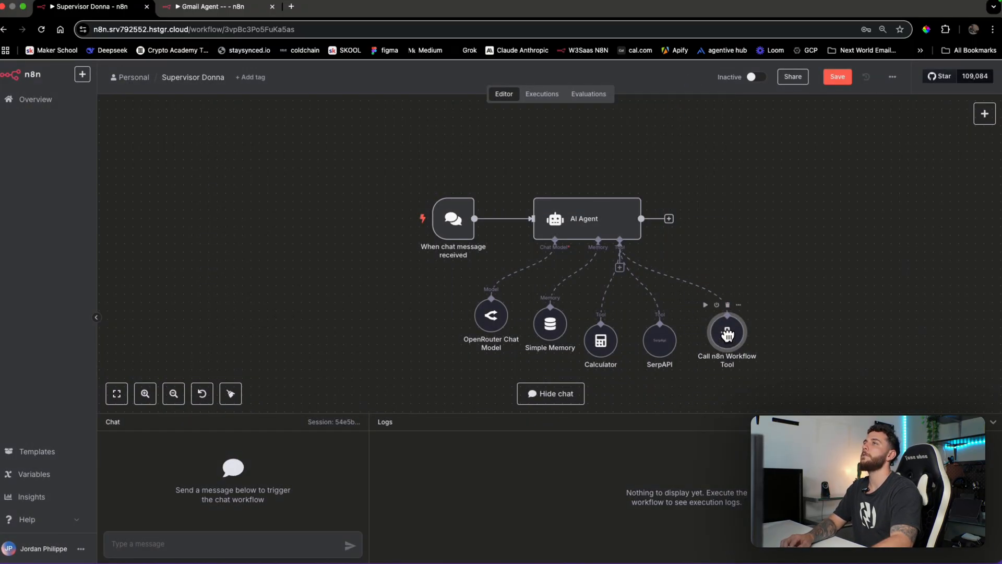
click(648, 350)
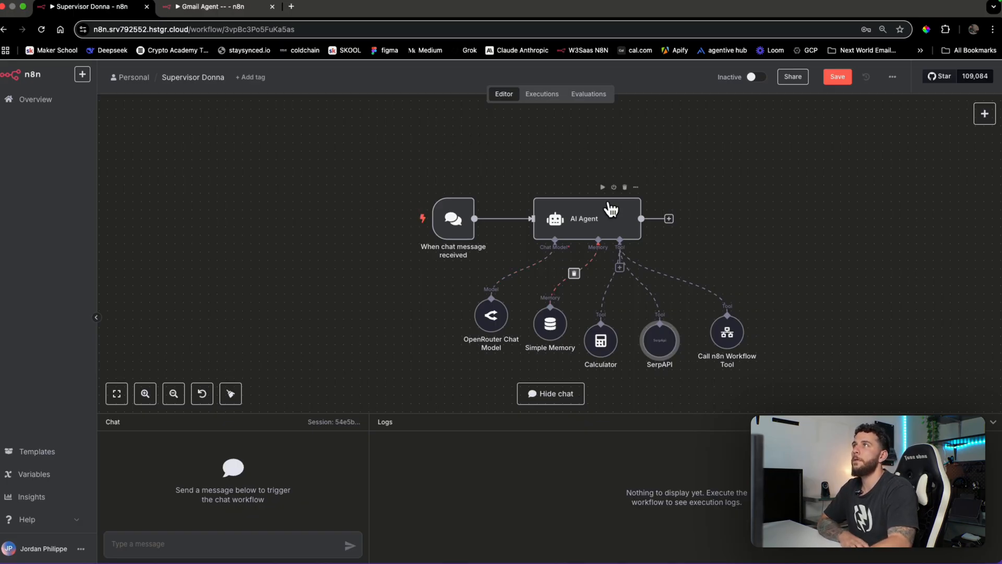
right_click(731, 343)
click(789, 353)
double_click(727, 334)
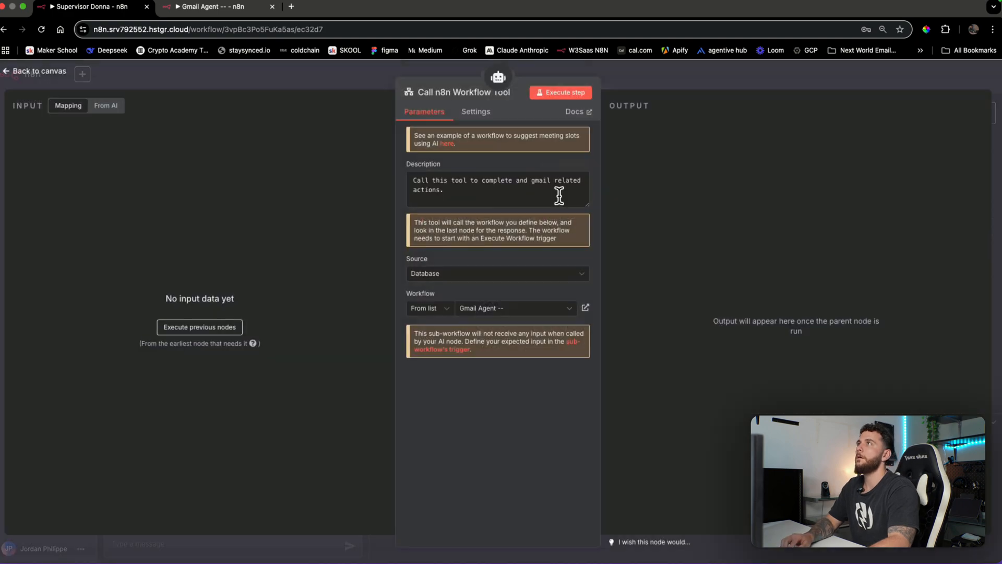
click(470, 94)
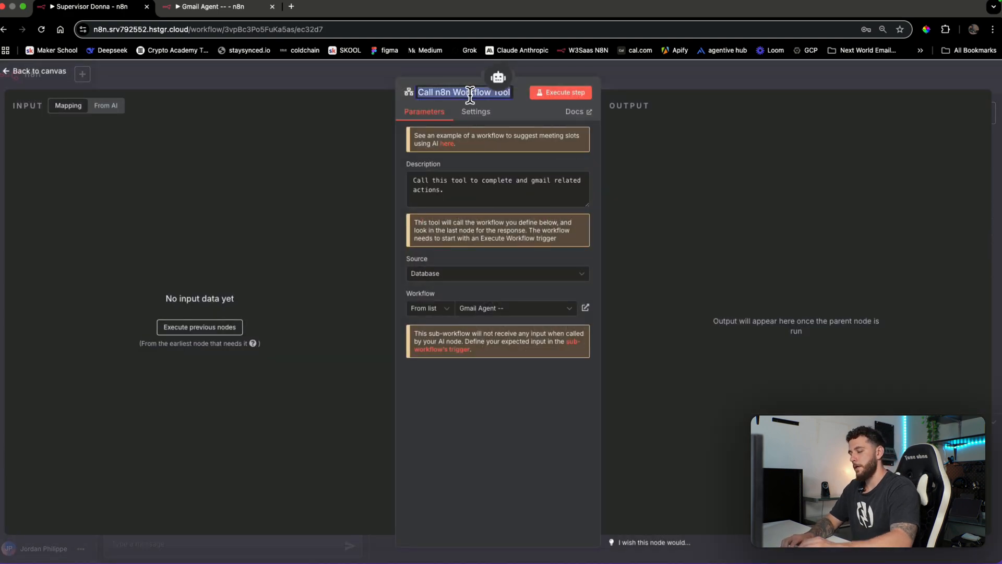
text(Gmail)
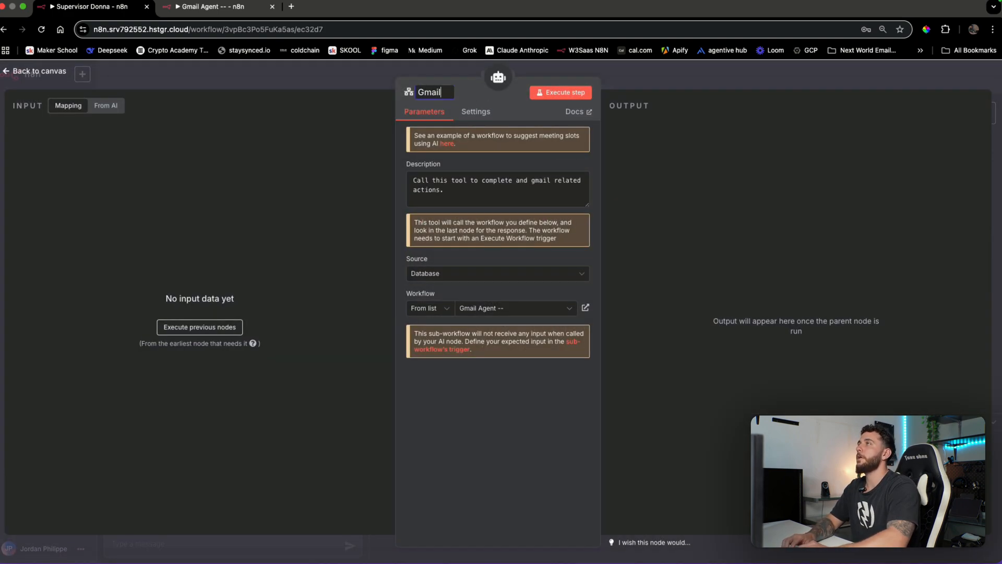
text( Agent)
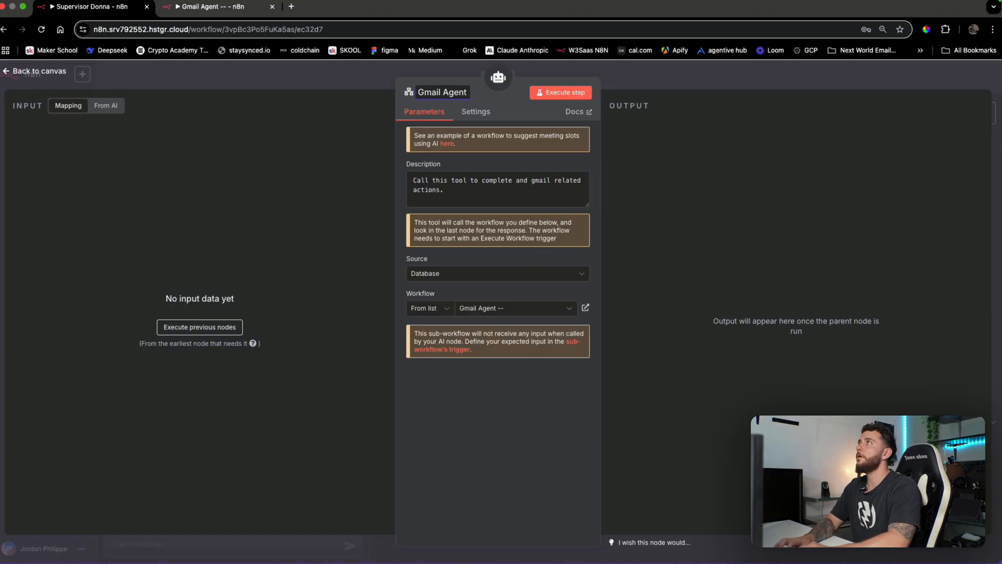
Save the Supervisor Donna workflow, then create a new blank workflow
click(656, 78)
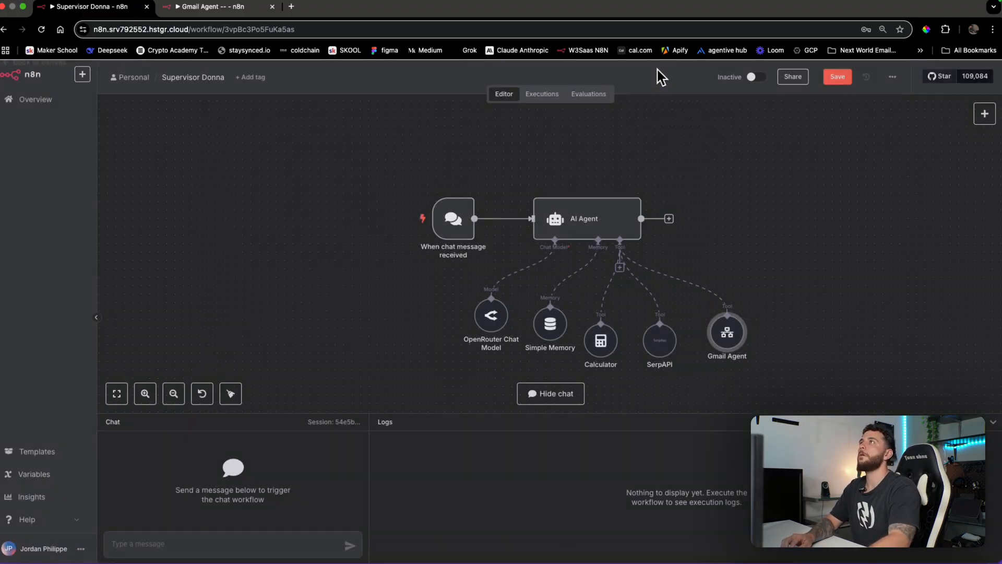
click(659, 348)
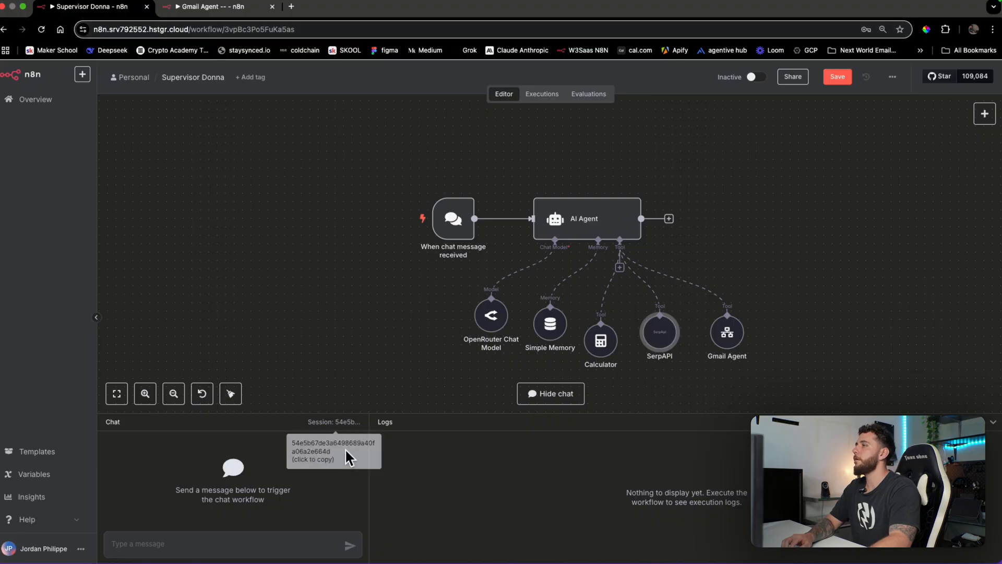
click(851, 328)
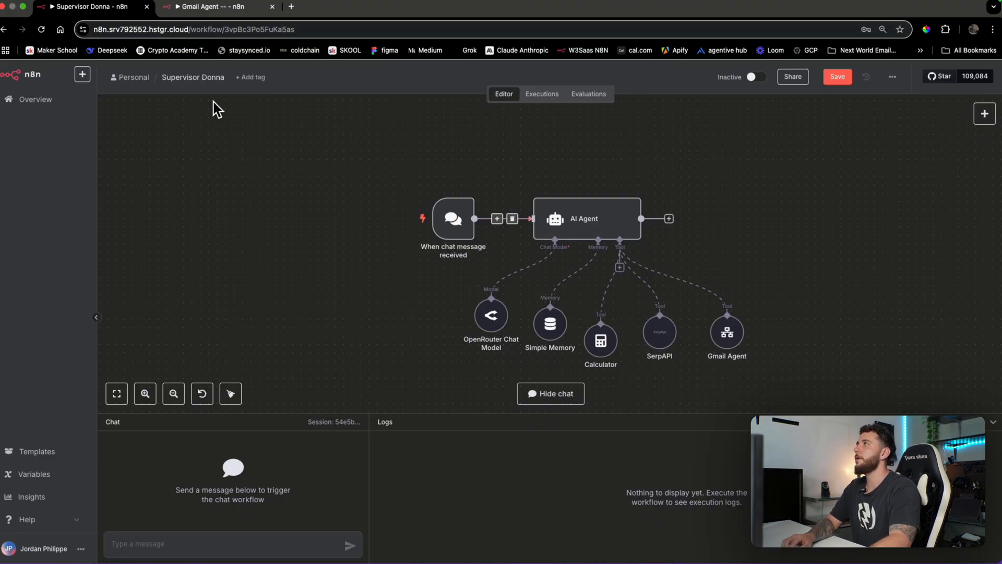
click(73, 100)
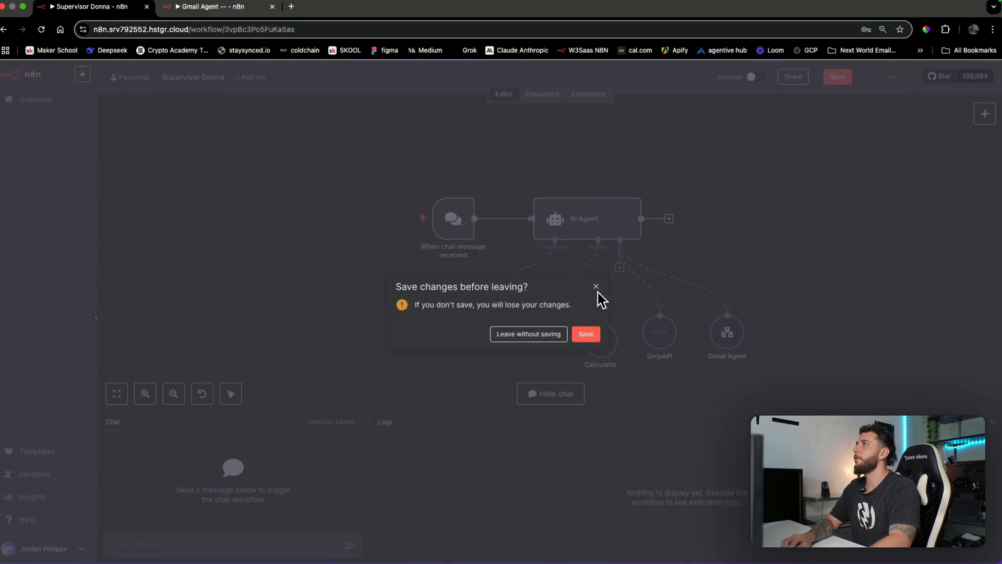
click(596, 286)
click(837, 76)
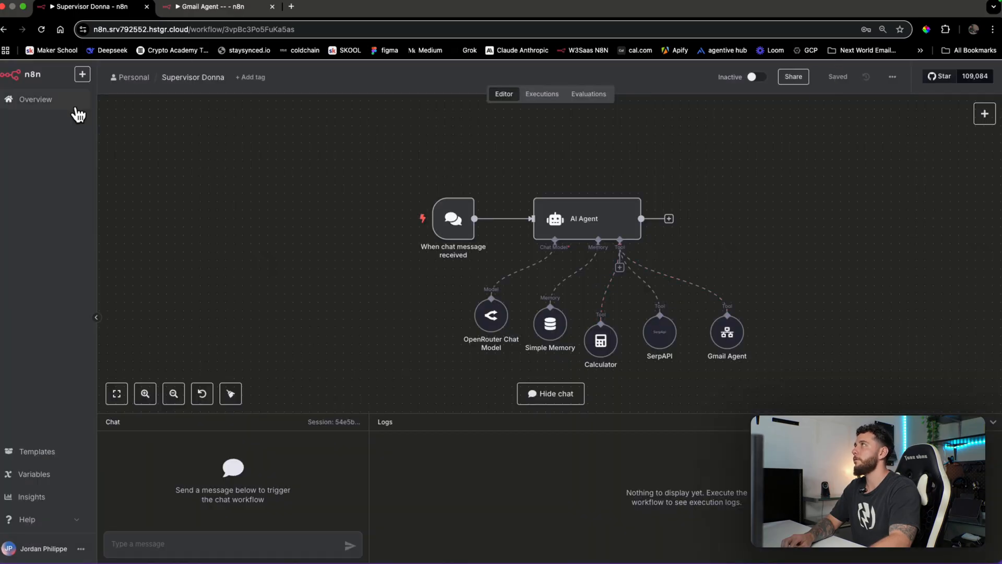
click(81, 74)
super+click(97, 96)
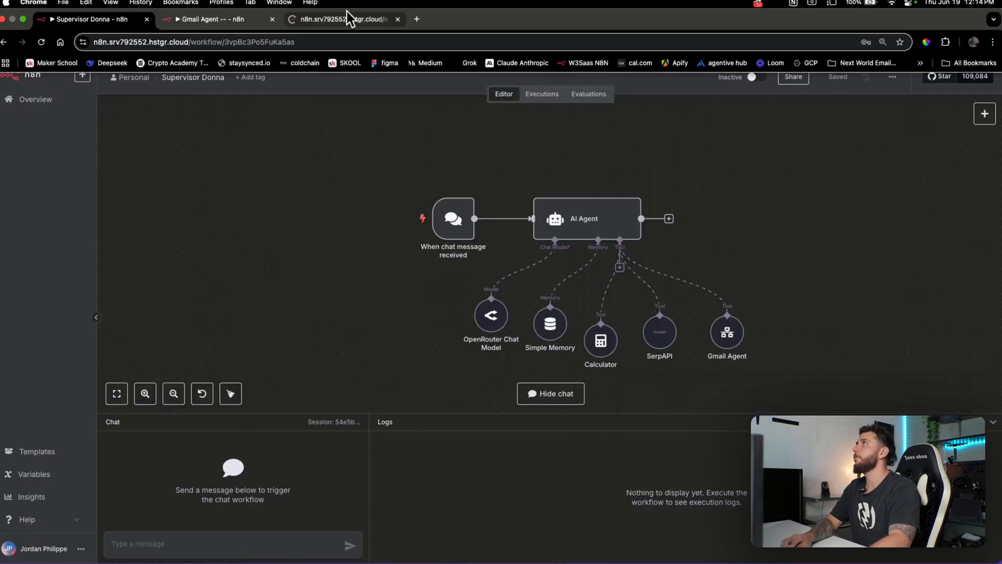
Set the Gmail Agent trigger's input data to 'Define using JSON example' and delete the extra example fields
click(263, 19)
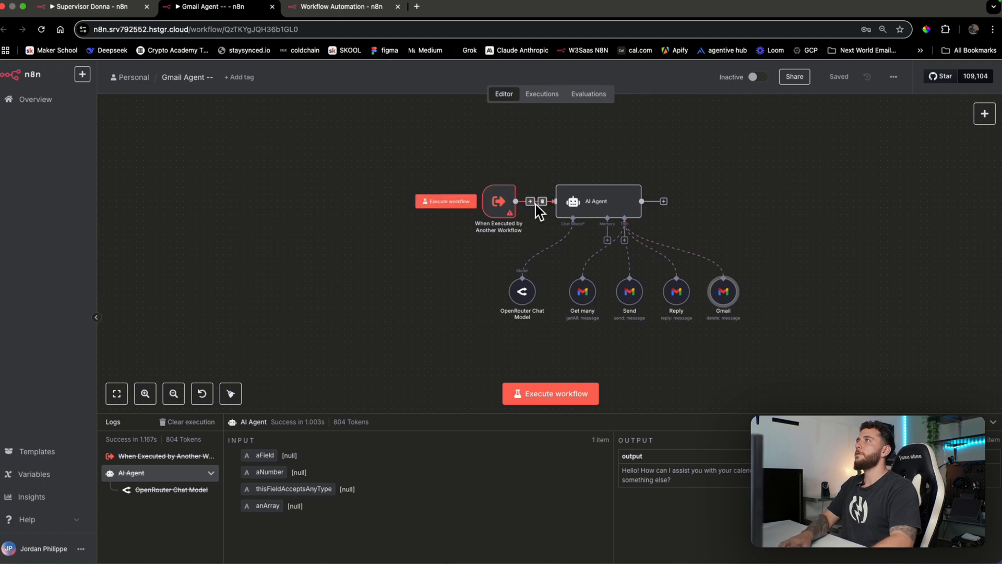
double_click(506, 205)
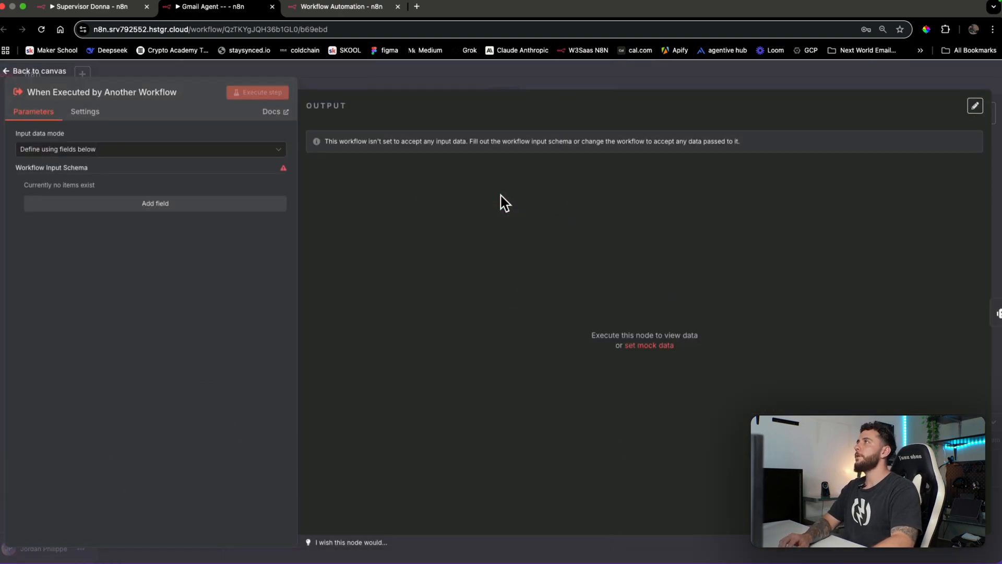
click(244, 150)
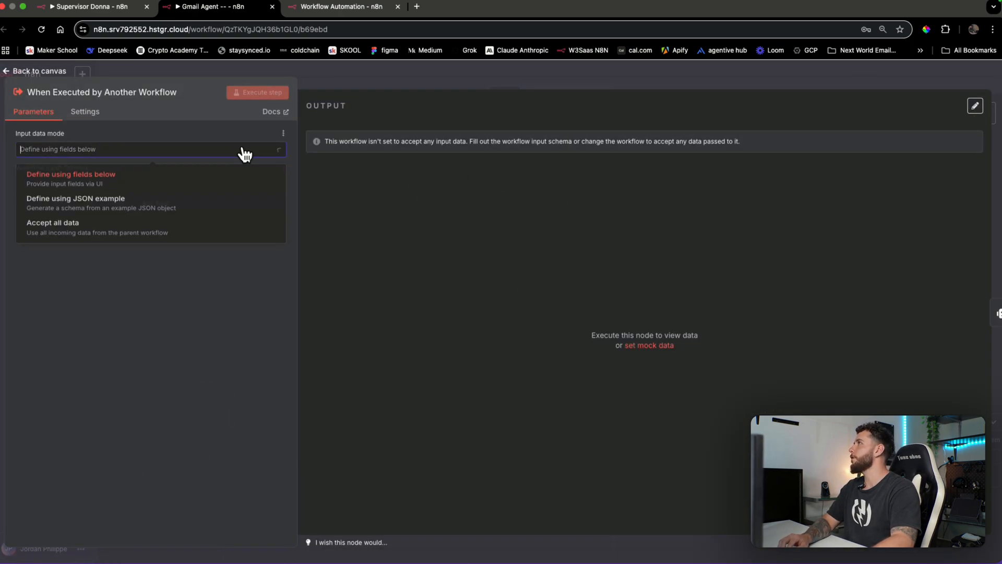
click(199, 207)
drag(150, 258, 58, 243)
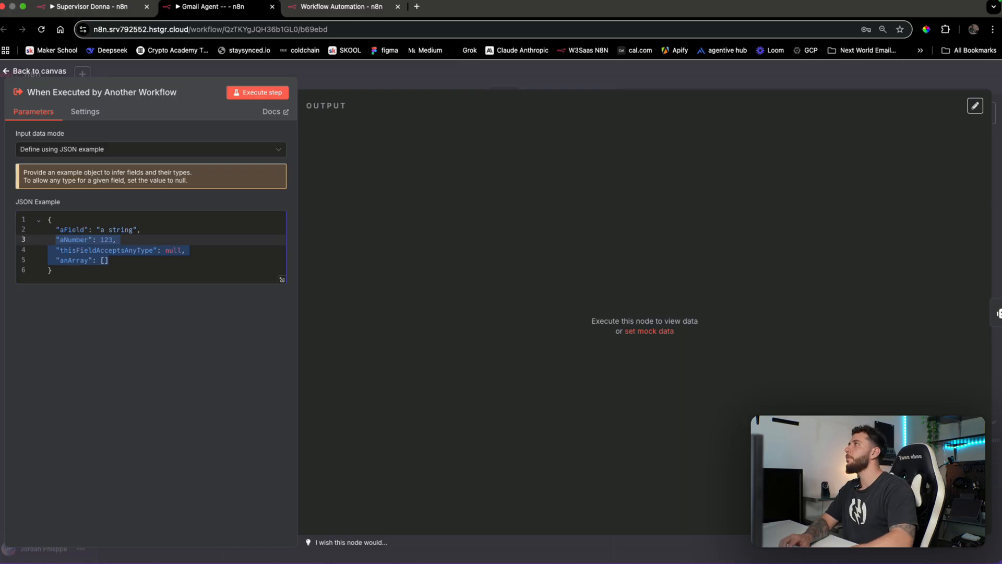
key(BackSpace)
key(BackSpace)
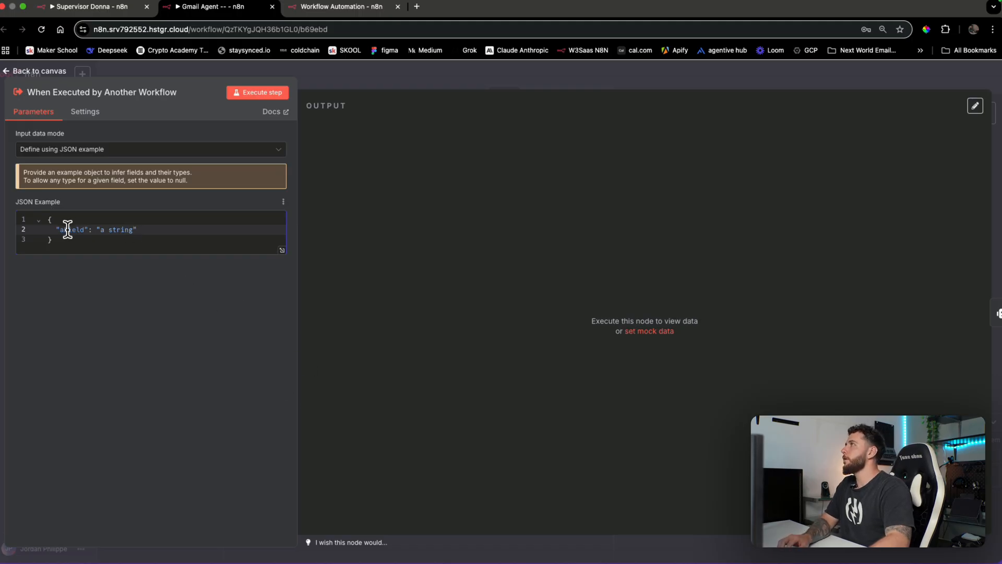
Reduce the JSON example to {"query": "query"}, test-run the trigger, and return to the canvas
click(84, 229)
key(BackSpace)
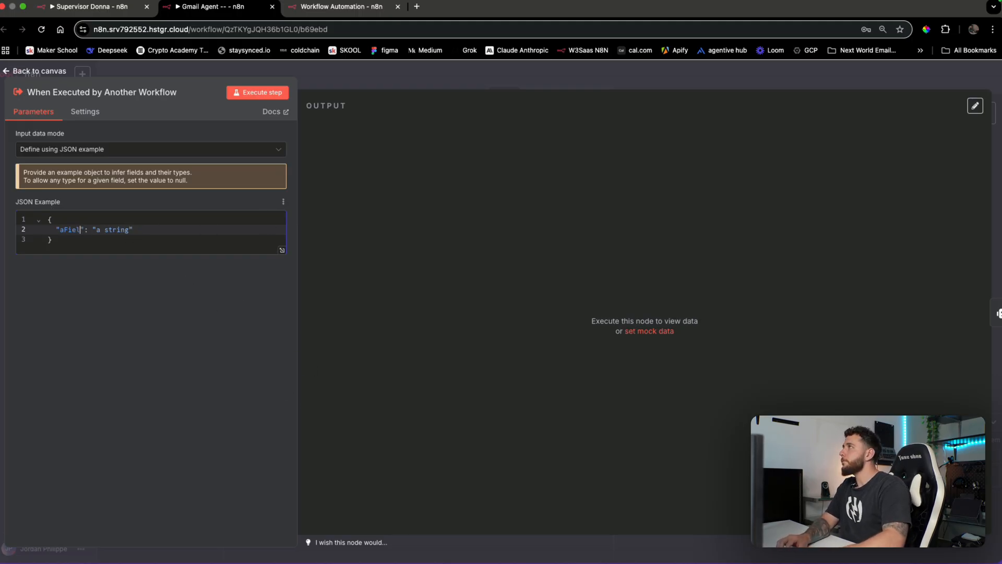
key(BackSpace)
text(query)
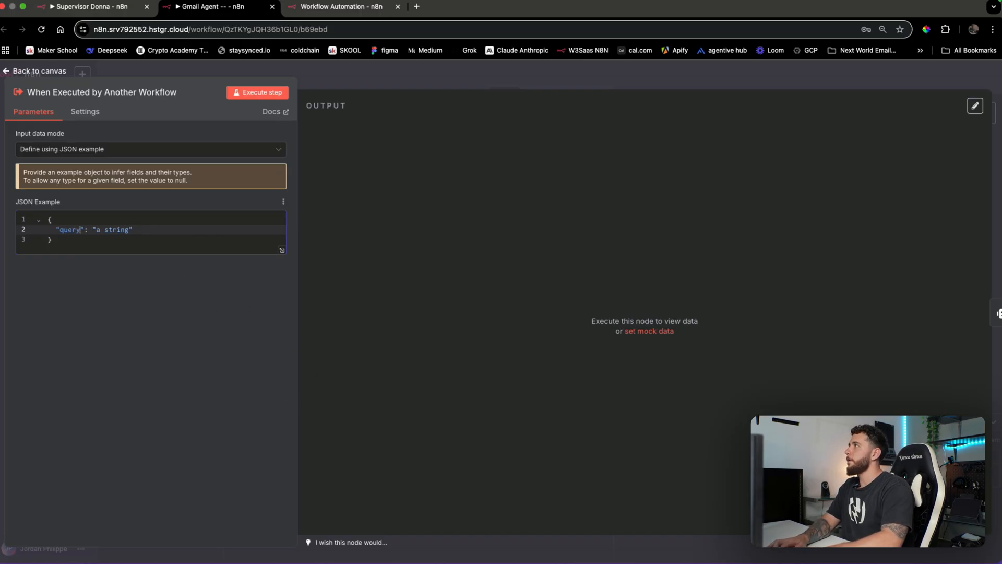
click(131, 230)
key(BackSpace)
key(BackSpace)
key(BackSpace)
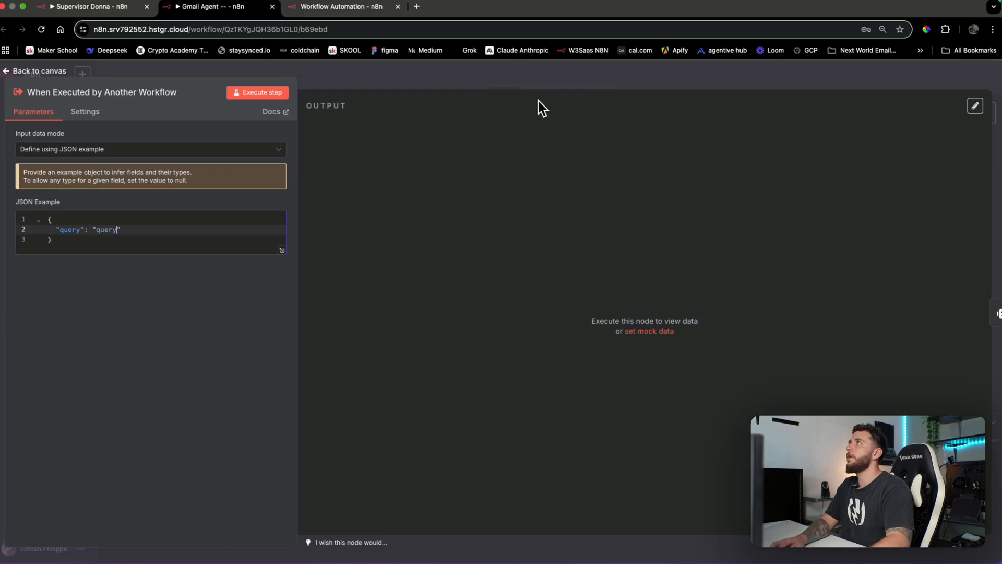
click(264, 96)
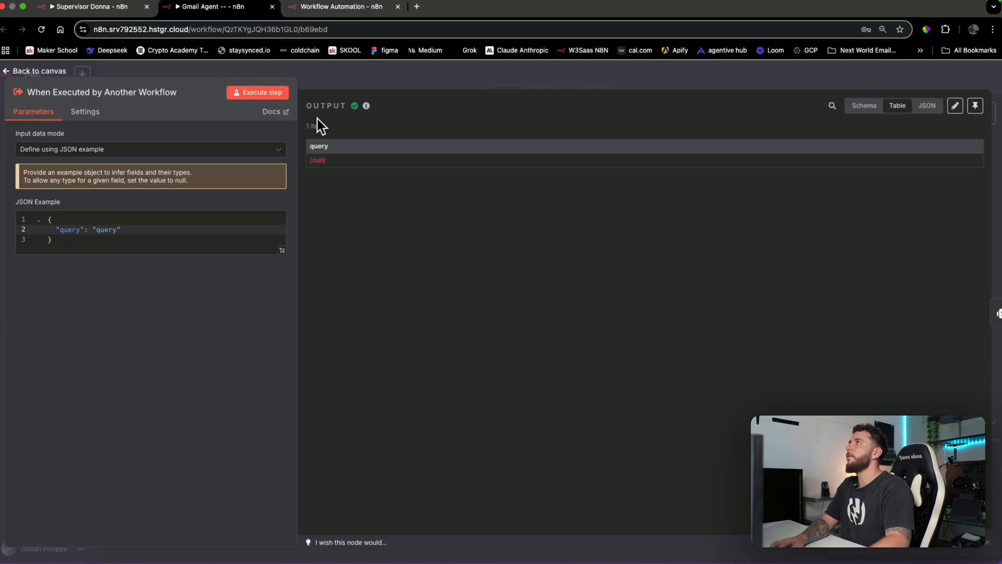
click(426, 84)
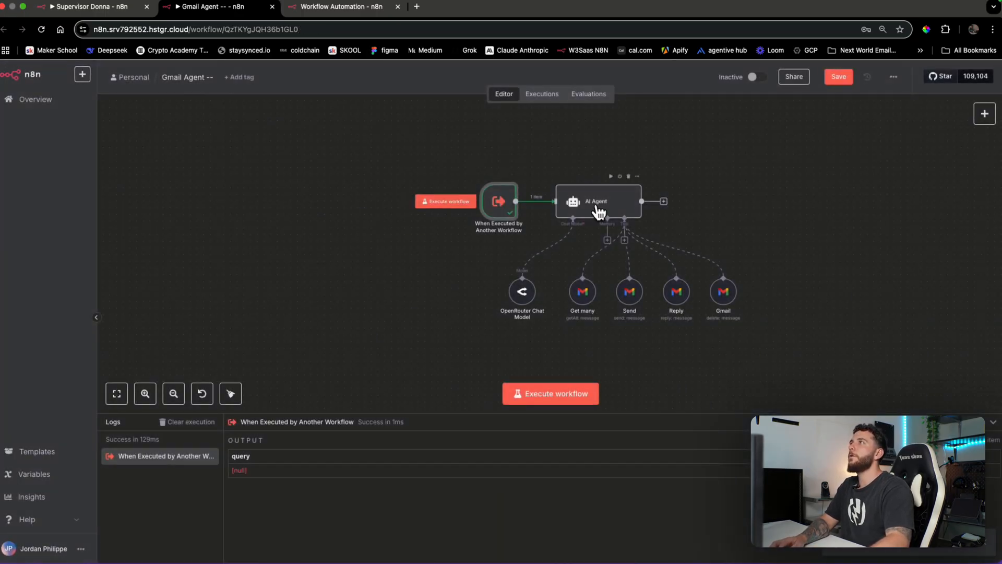
Set the AI Agent's prompt source to 'Define below' with the trigger's query field, then save
double_click(599, 211)
click(504, 216)
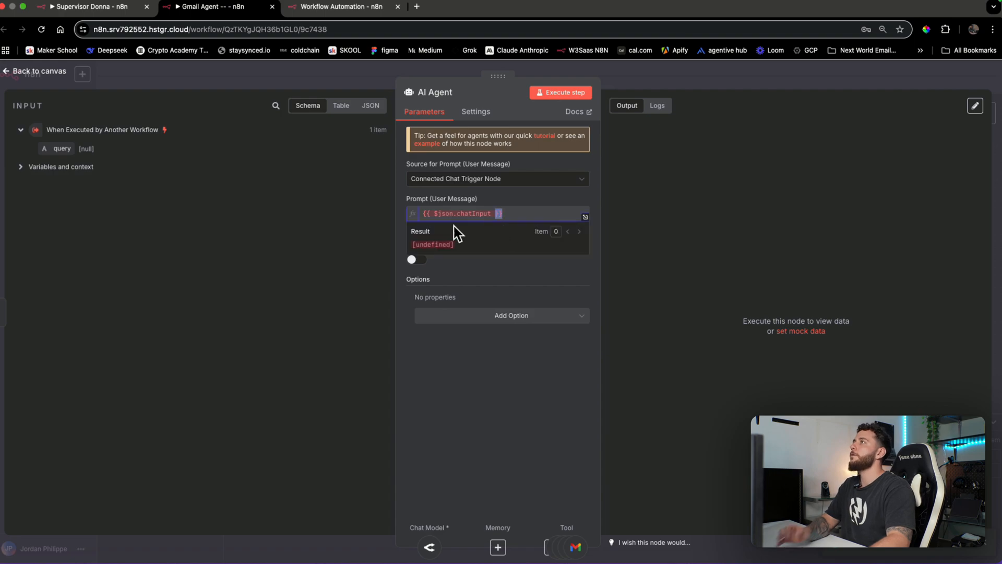
click(484, 182)
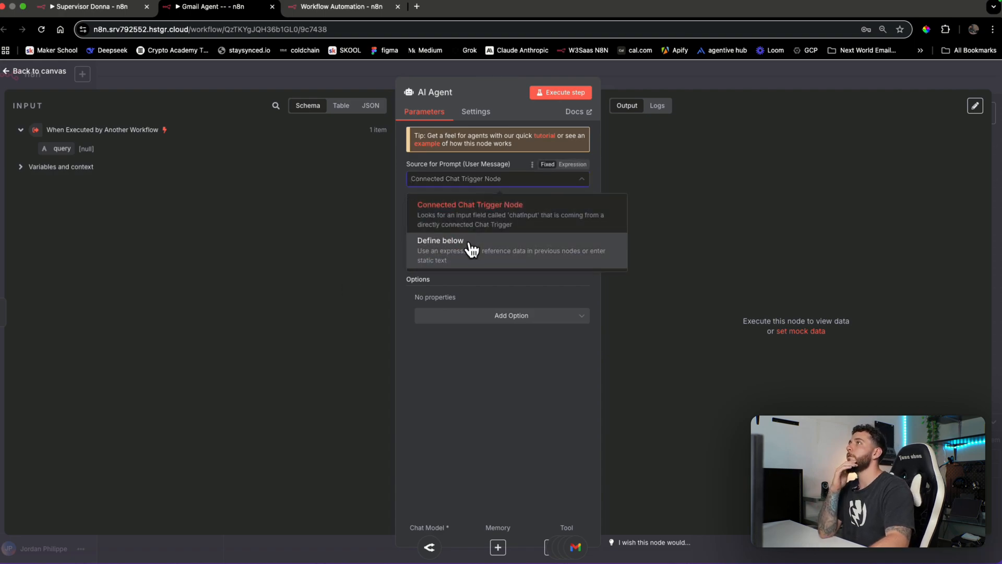
click(468, 244)
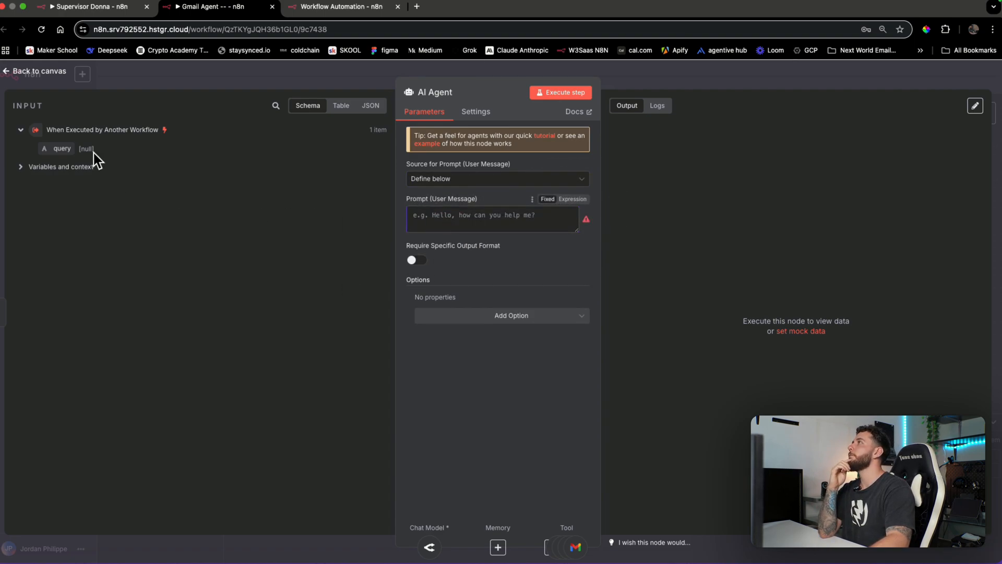
drag(93, 152, 444, 214)
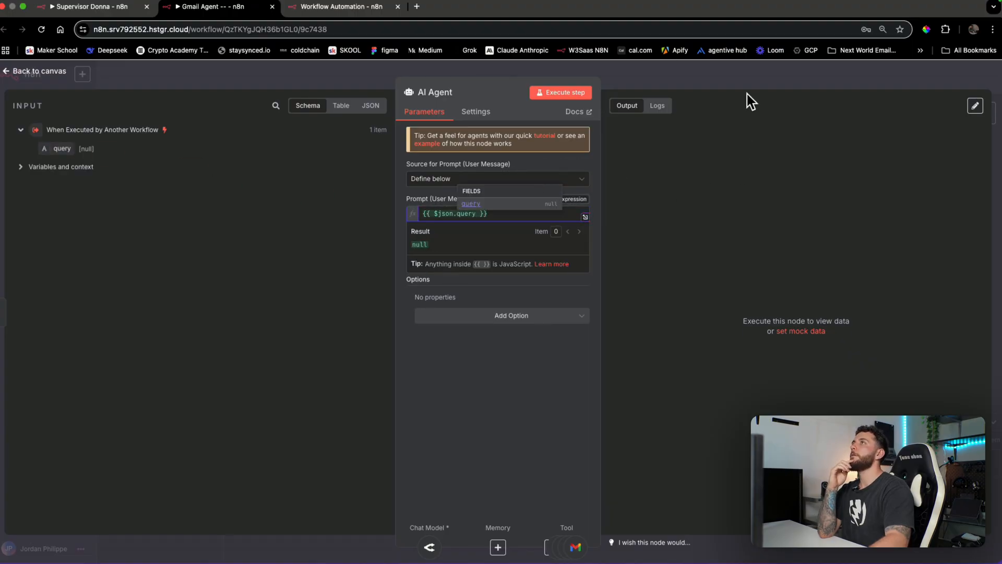
click(750, 83)
click(835, 82)
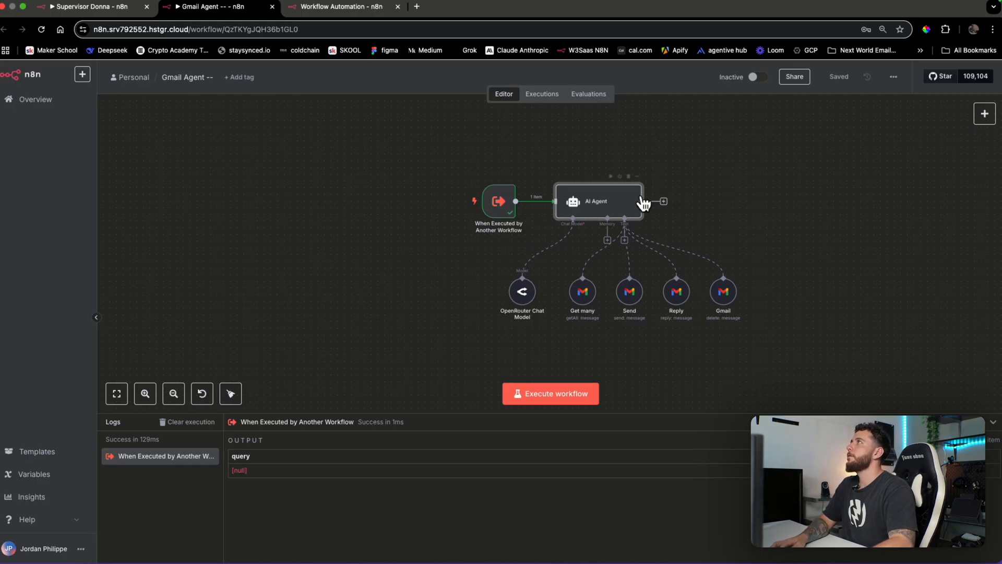
In Supervisor Donna, reopen the chat panel and start a draft message 'hey'
click(108, 9)
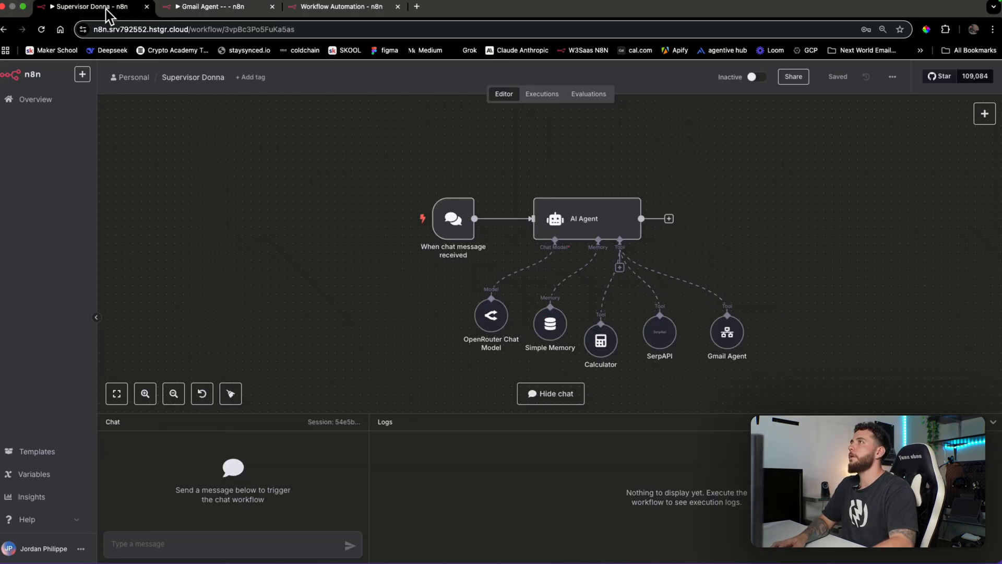
click(562, 399)
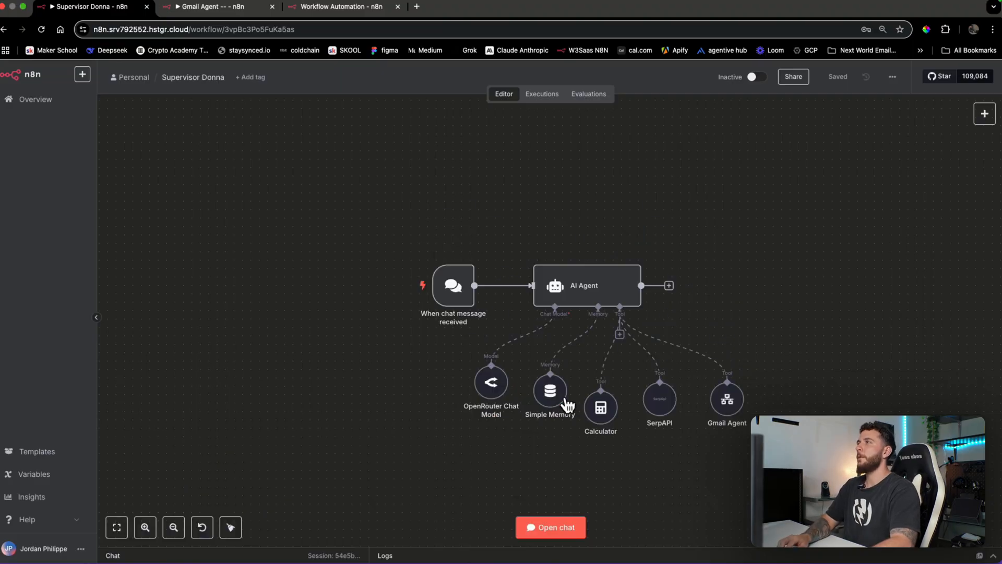
click(553, 532)
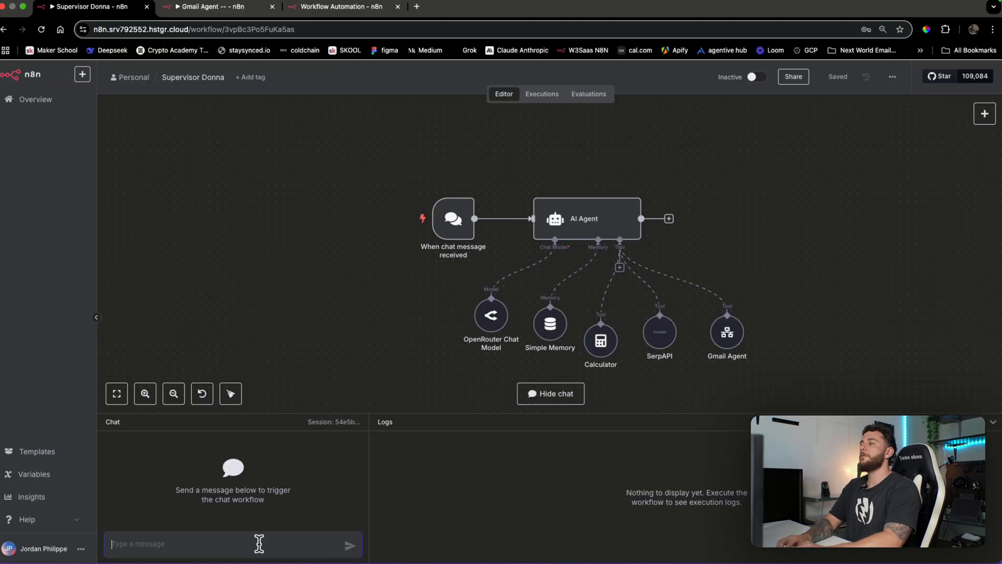
text(hey)
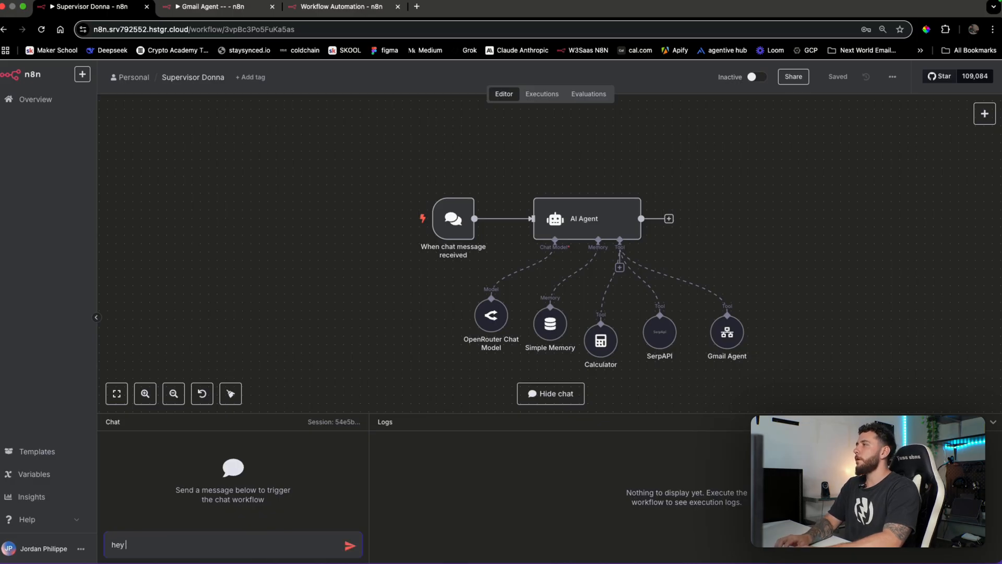
Inspect the Gmail Agent's Get many, Send, Reply and Delete email tools, then return to Supervisor Donna
click(233, 7)
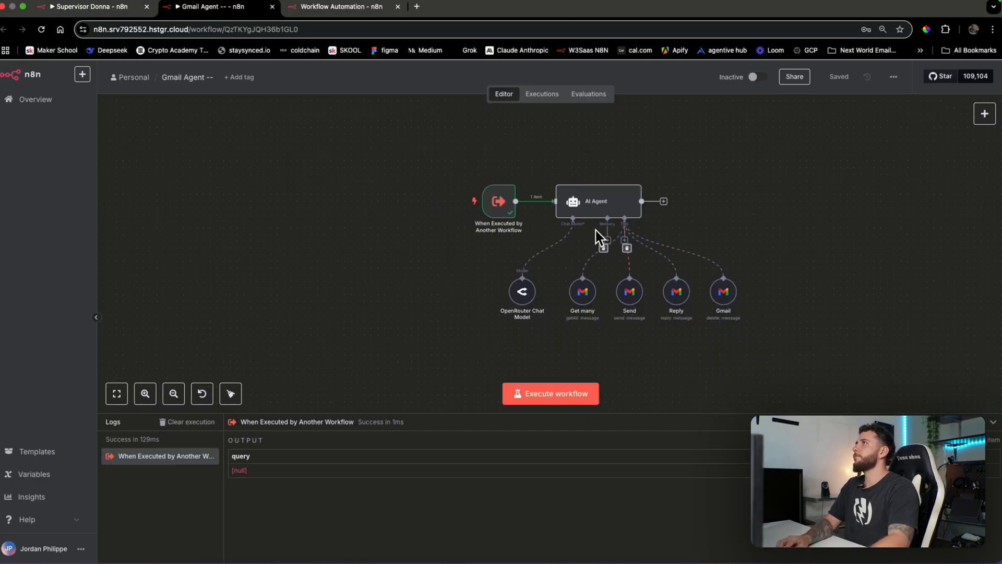
double_click(585, 303)
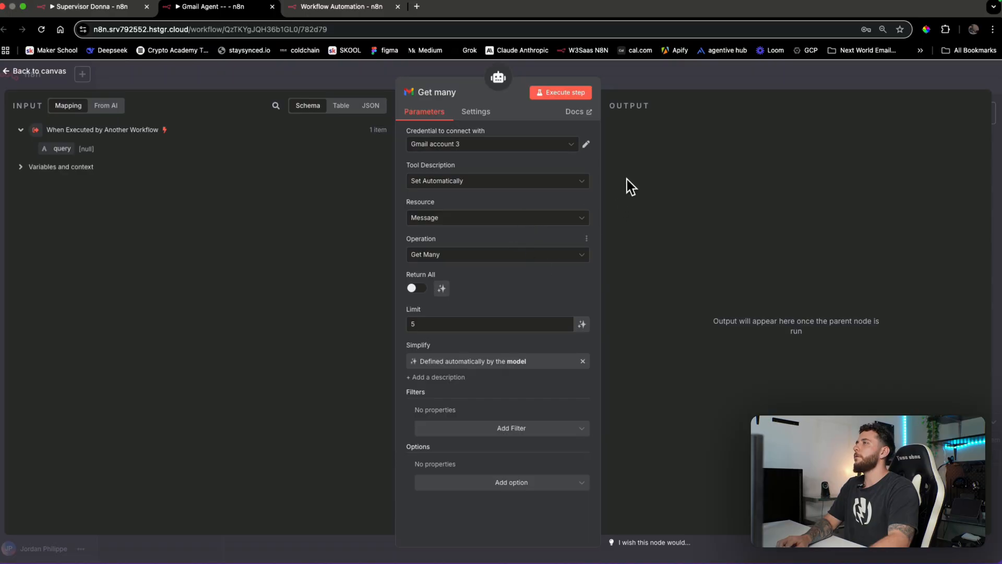
click(668, 81)
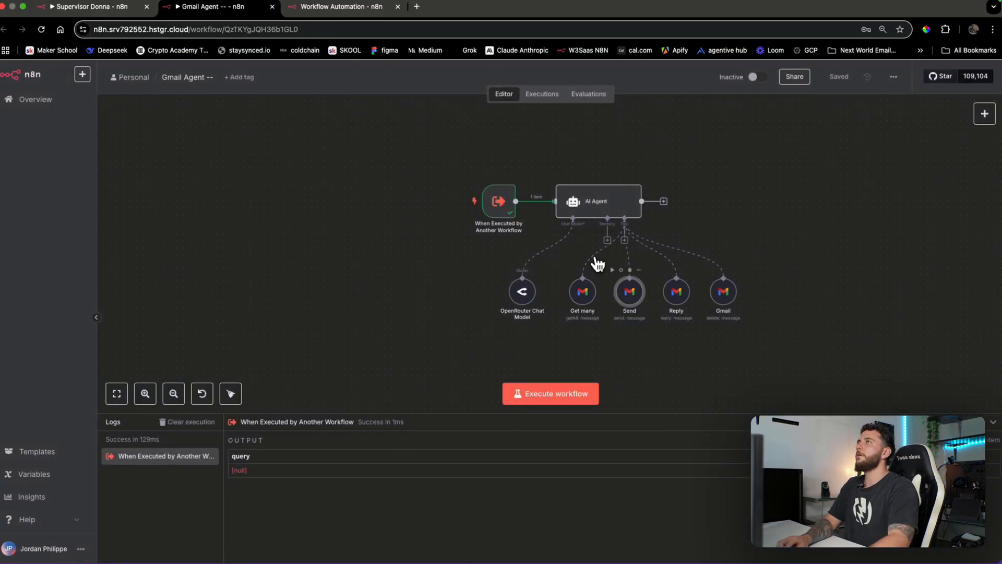
double_click(630, 291)
click(722, 86)
double_click(677, 291)
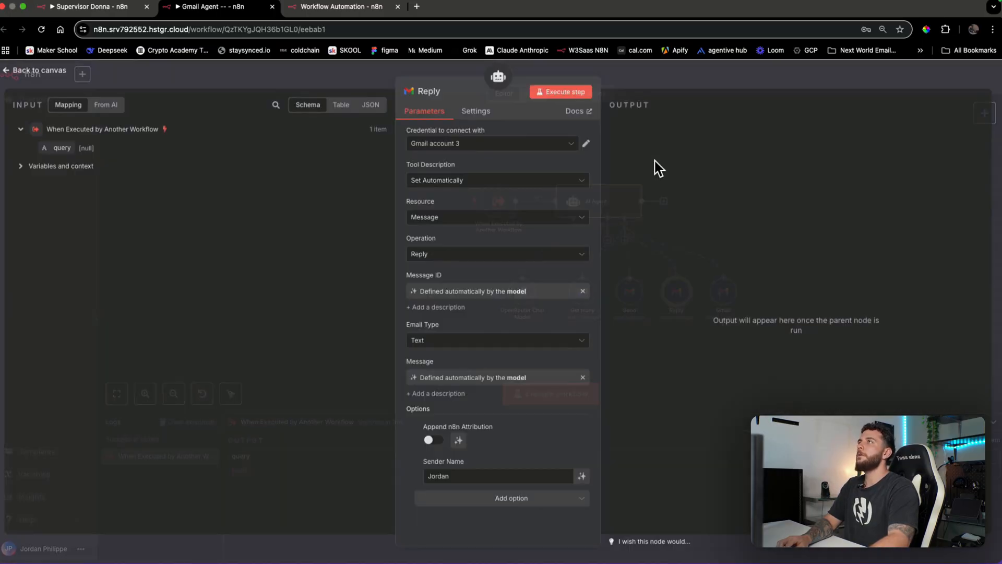
click(712, 74)
double_click(724, 292)
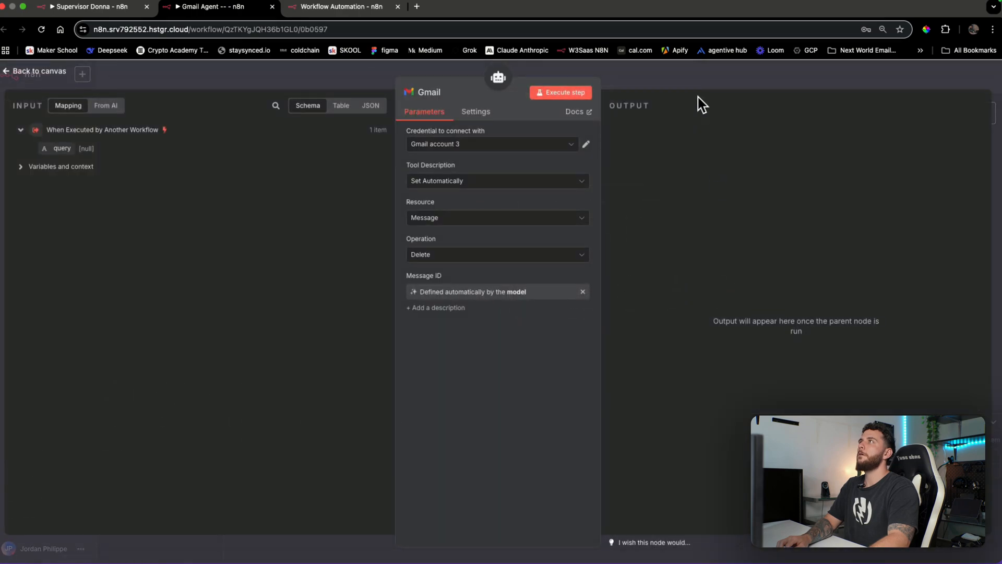
click(678, 83)
click(86, 6)
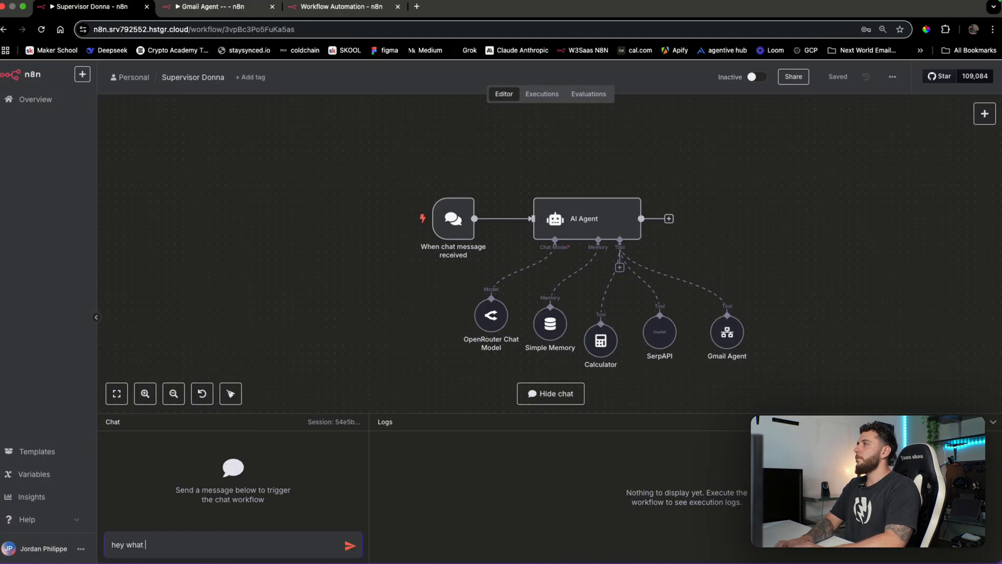
Ask Supervisor Donna for the contact's latest email, then request an email proposing coffee tomorrow at 8pm
text(atest email)
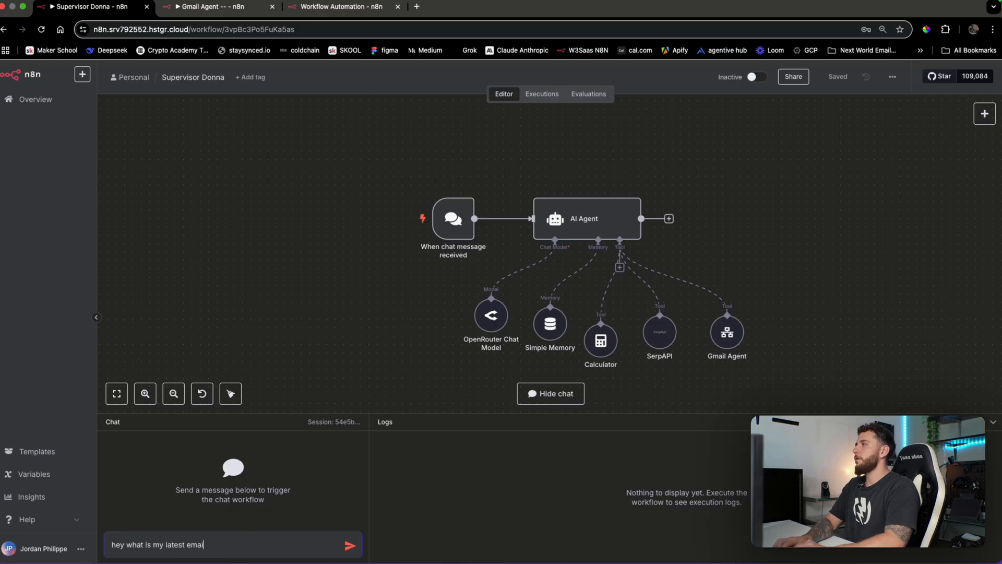
text( from jordan)
key(Return)
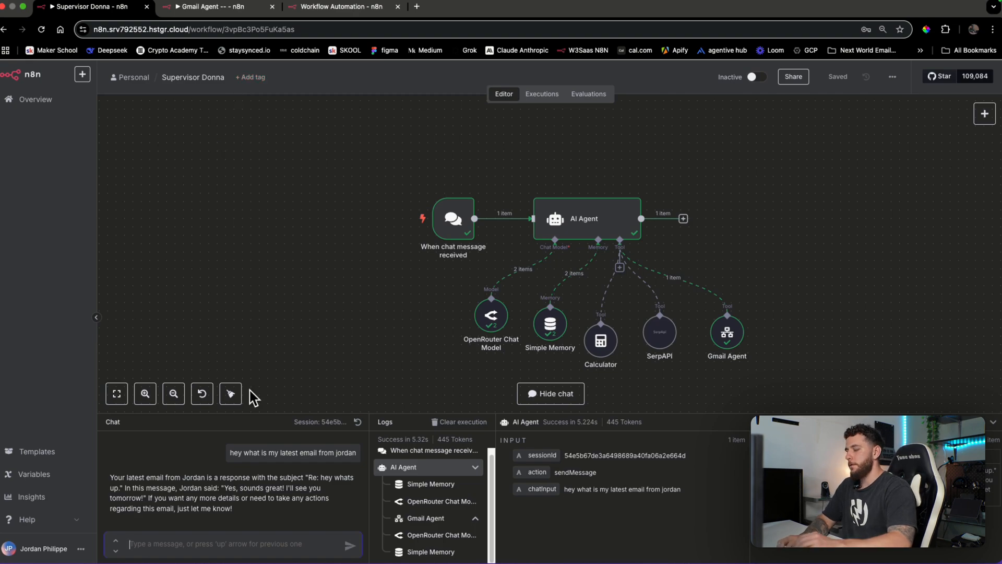
text(send an email to)
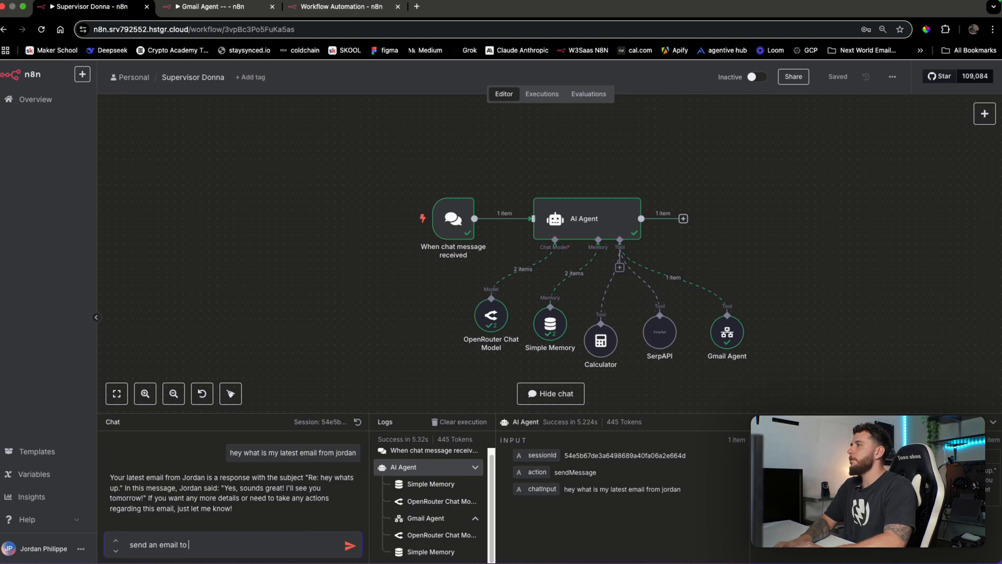
text( :)
key(shift+Return)
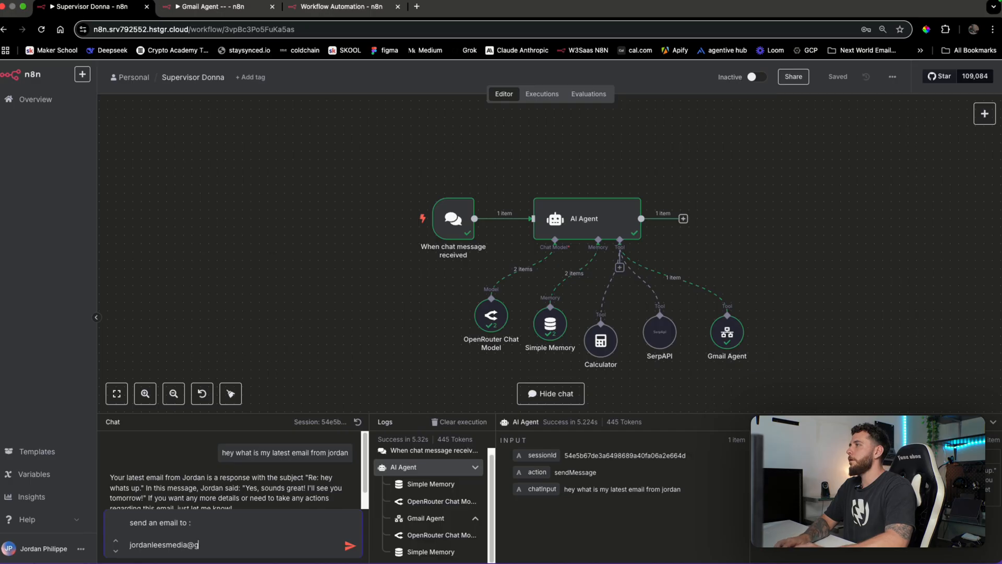
key(shift+Return)
key(shift+Return)
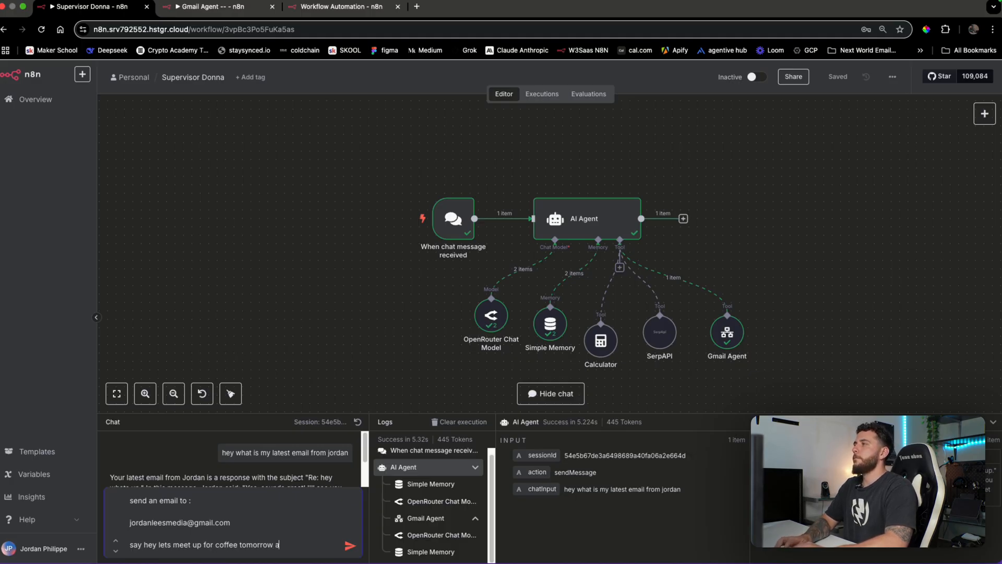
key(Return)
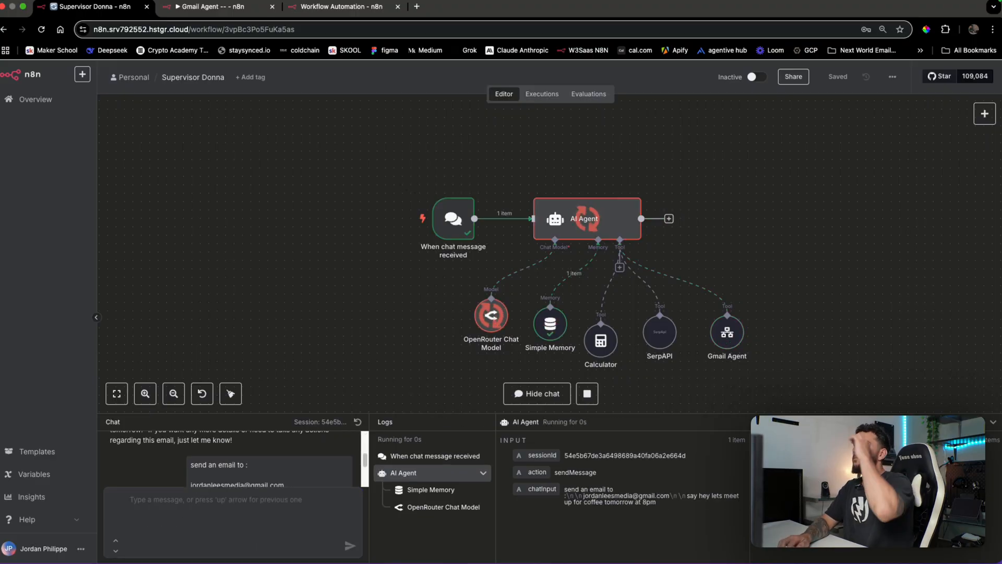
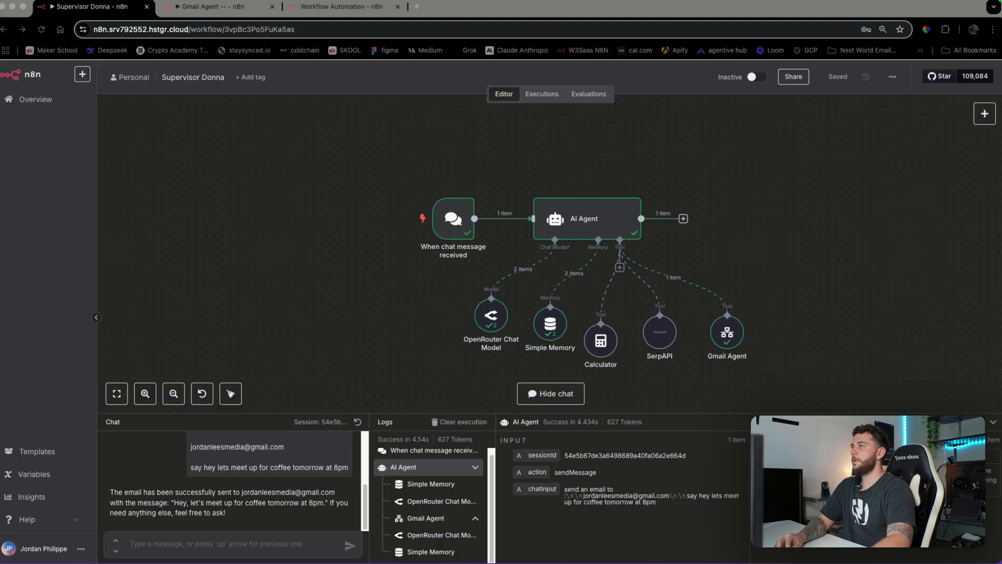
Open a new browser tab and paste the Gmail Sent folder address into it
click(416, 6)
text(https://mail.google.com/mail/u/0/?tab=rm&ogbl#sent)
Load Gmail Sent, open the Coffee Meeting email and highlight its sentence, then return to Supervisor Donna
key(Return)
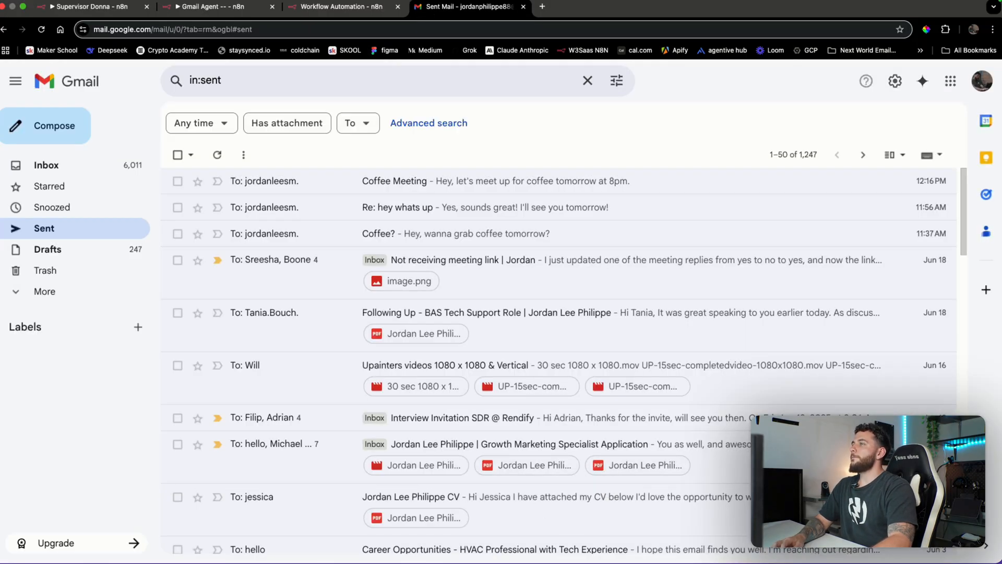
click(562, 180)
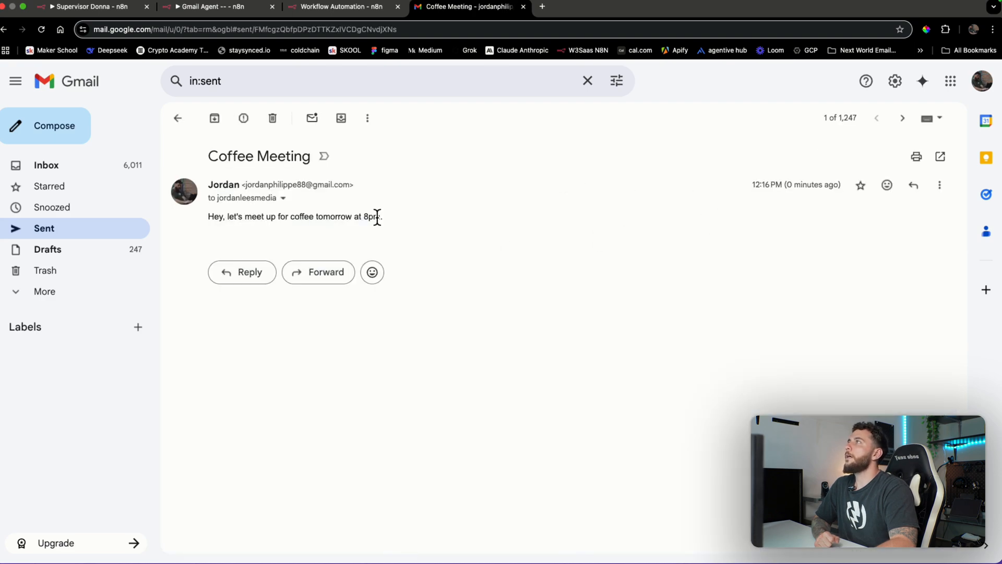
drag(222, 215, 367, 218)
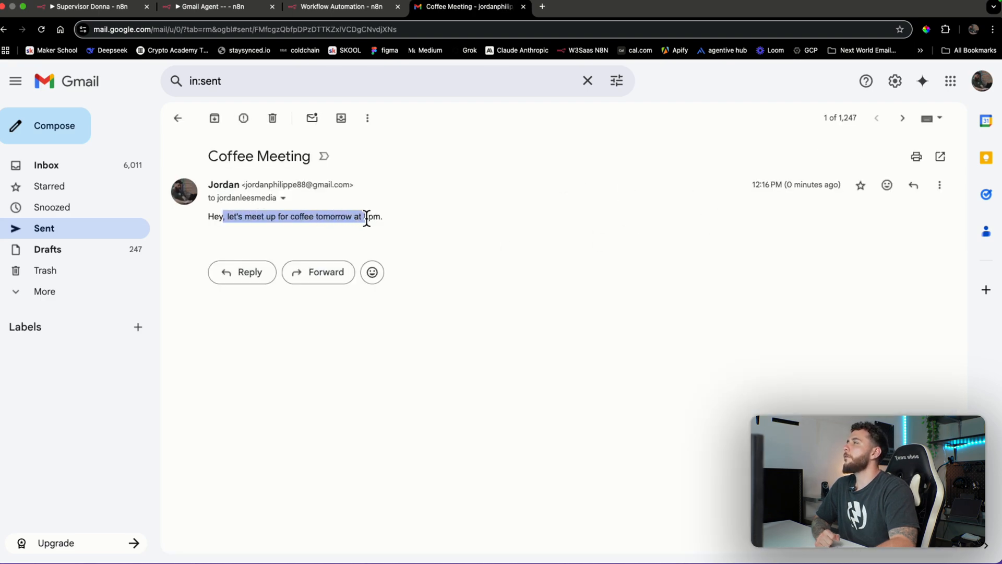
click(384, 225)
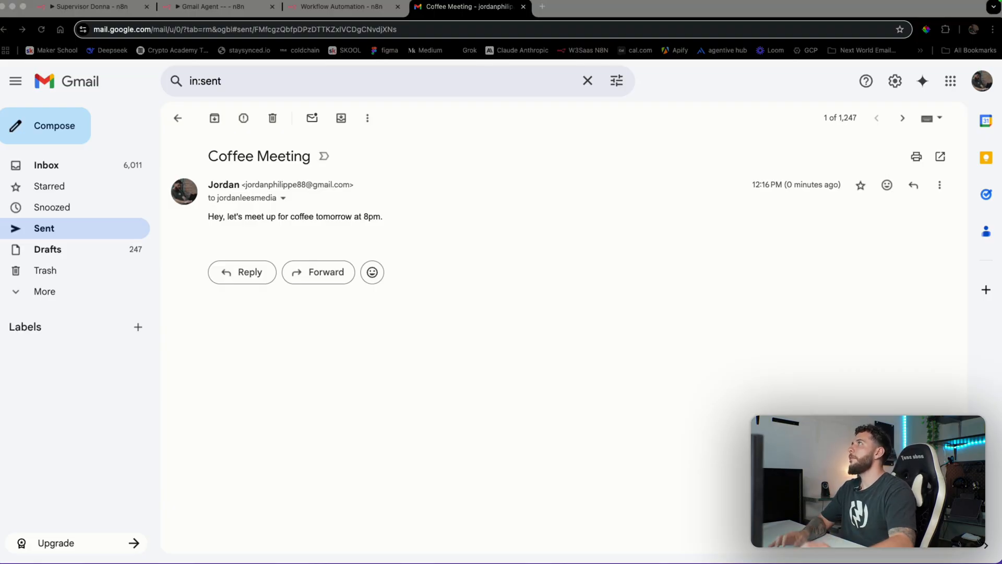
click(135, 9)
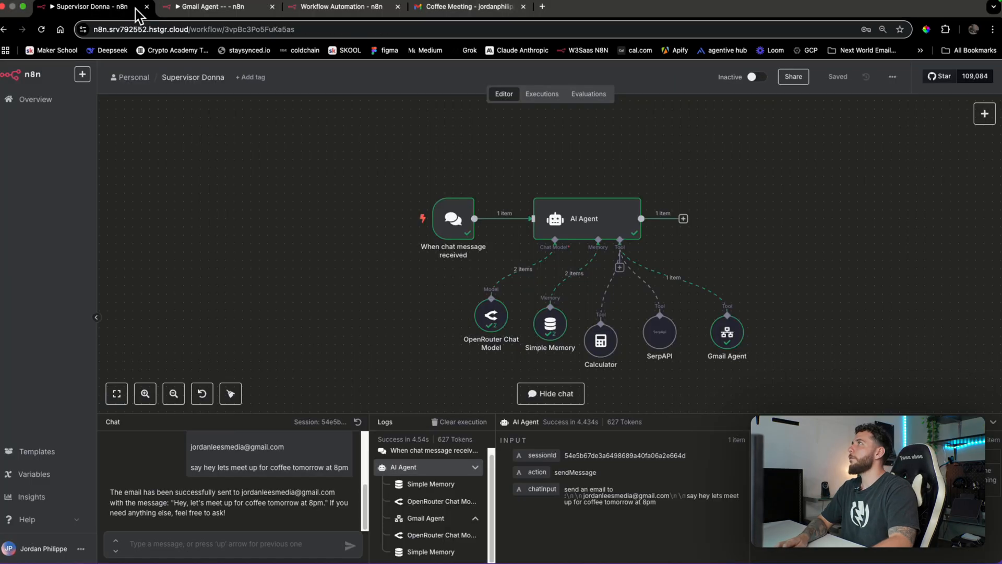
Line up the Gmail Agent and SerpAPI tool nodes under Supervisor Donna
drag(784, 335, 756, 316)
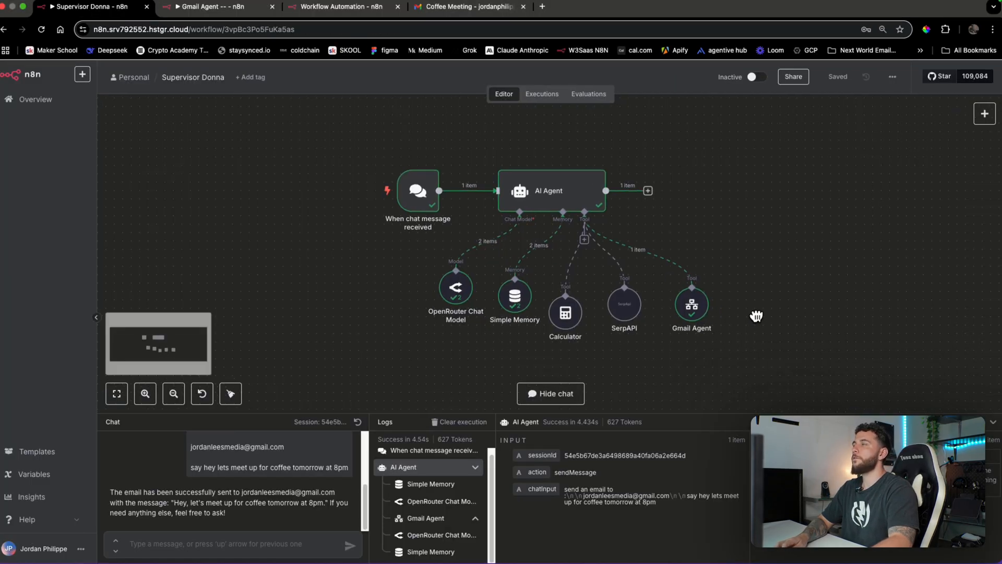
drag(693, 320, 693, 311)
drag(623, 321, 592, 302)
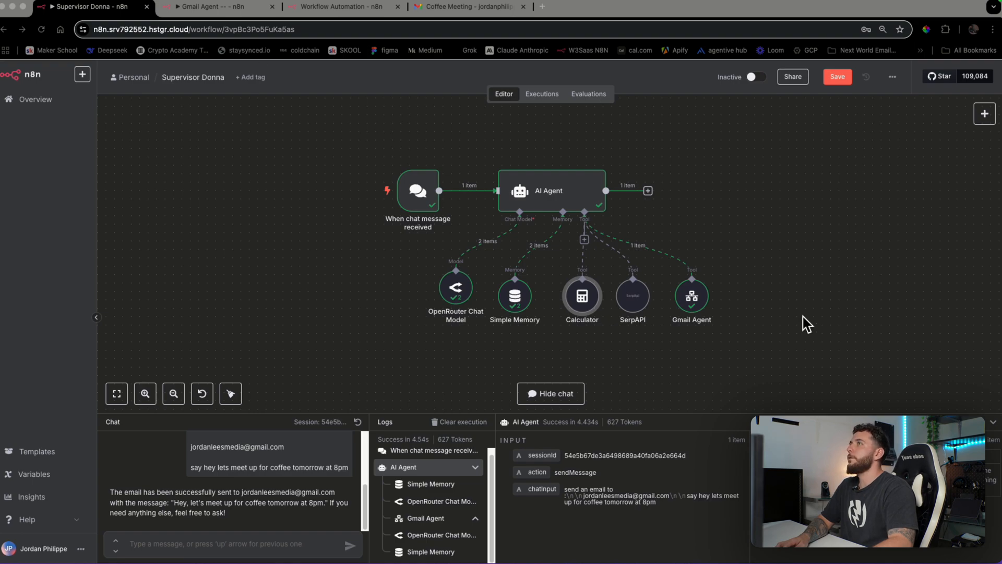
Name the new empty workflow 'Calendar Agent --' and open its trigger node list
click(329, 7)
click(198, 78)
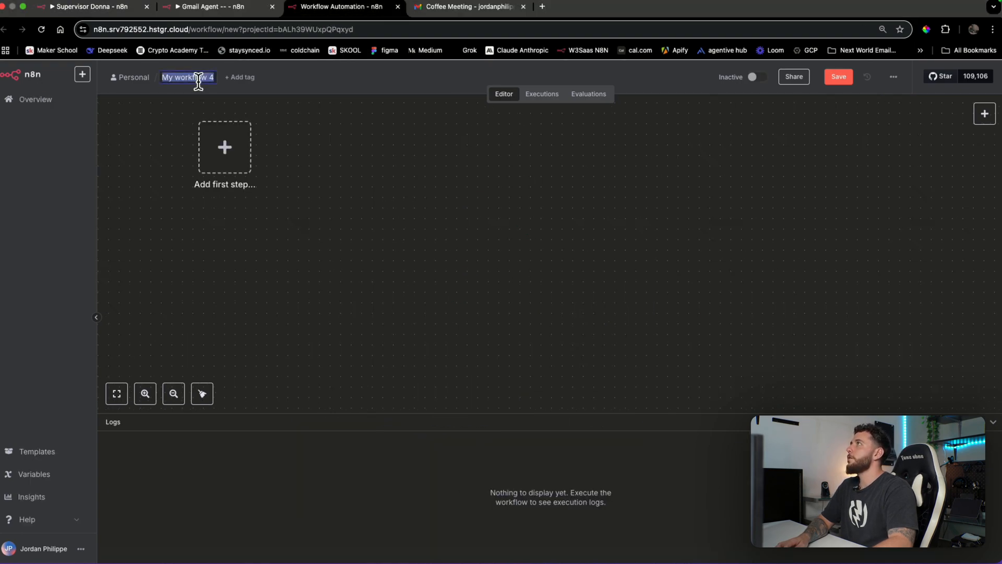
text(Calendar g)
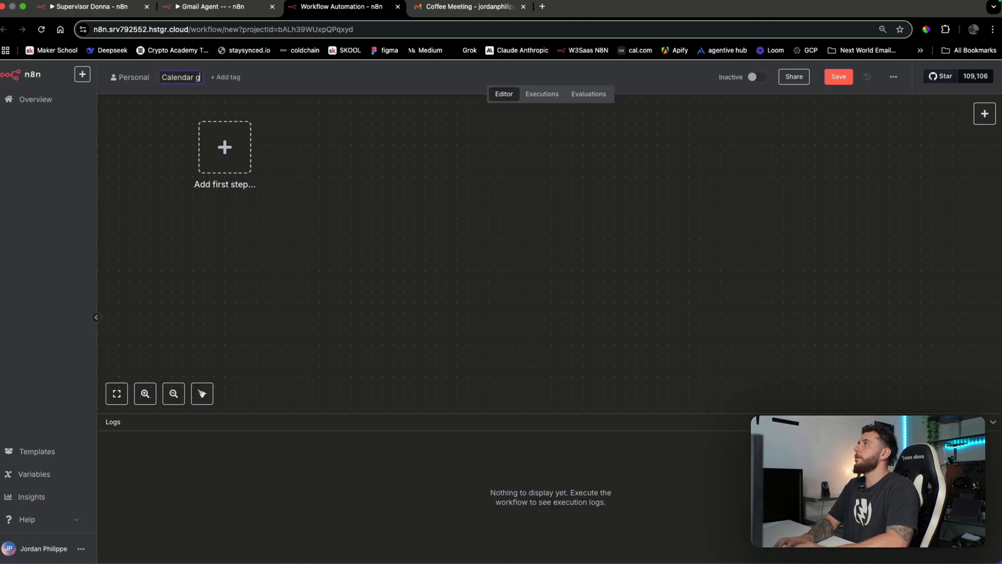
key(BackSpace)
text(Agent --)
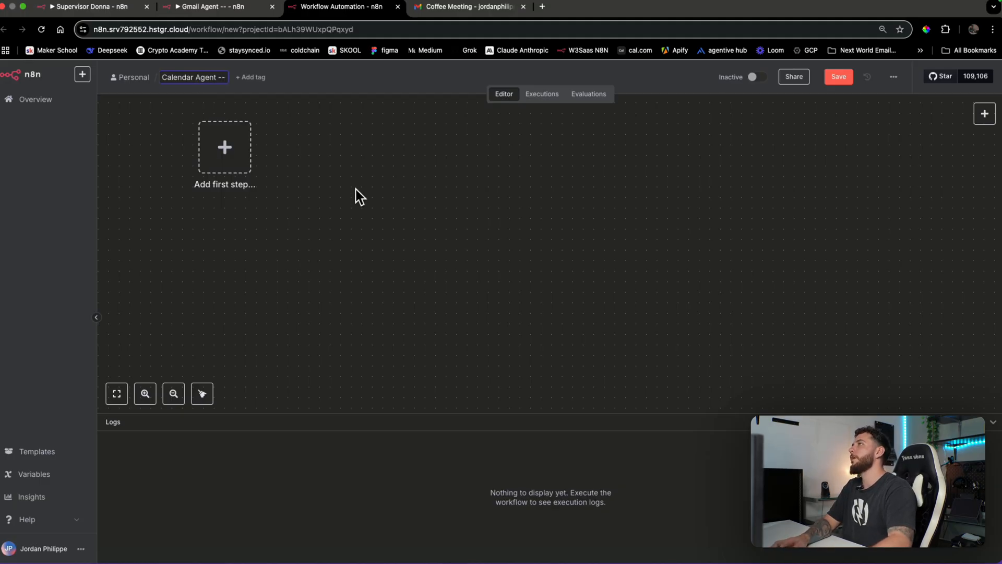
key(Return)
drag(425, 235, 782, 308)
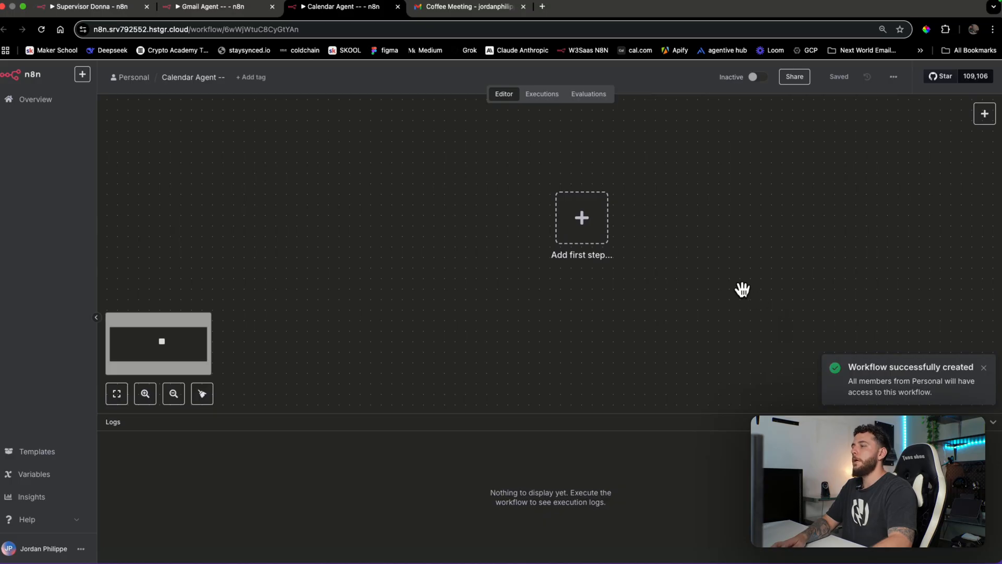
scroll(636, 261, down, 5)
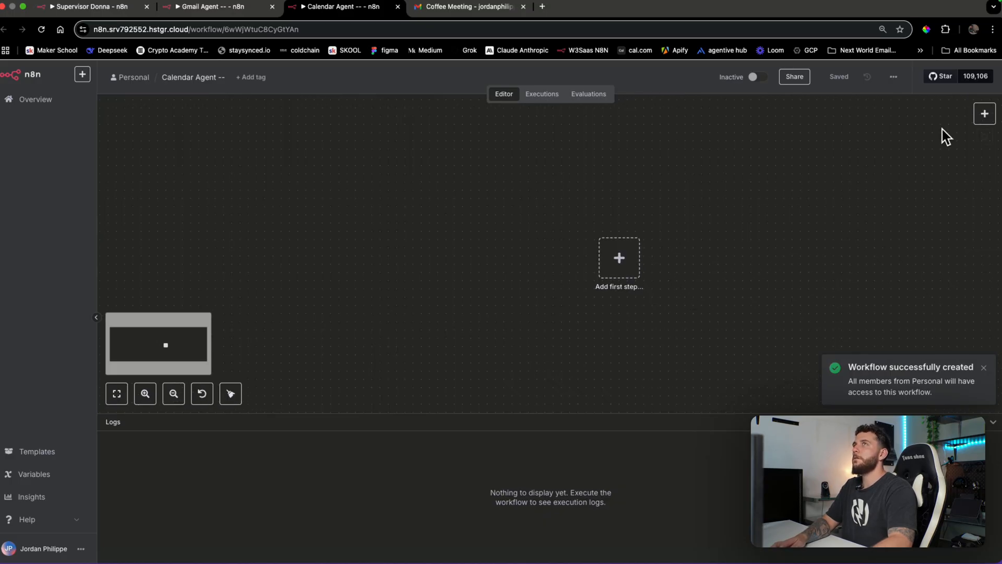
click(985, 114)
Add a 'When Executed by Another Workflow' trigger using JSON example input mode
text(trigg)
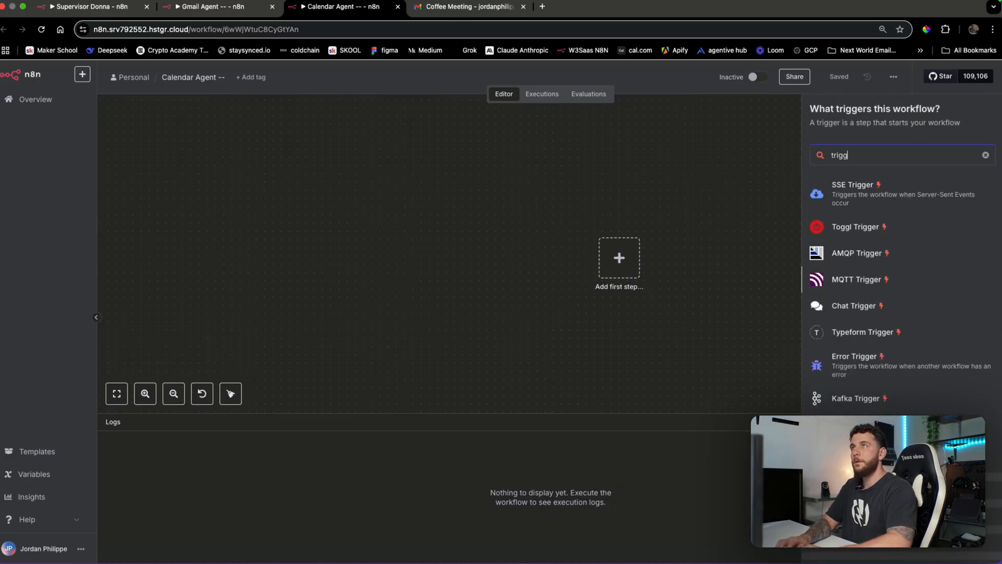
key(BackSpace)
key(BackSpace)
key(BackSpace)
key(BackSpace)
key(BackSpace)
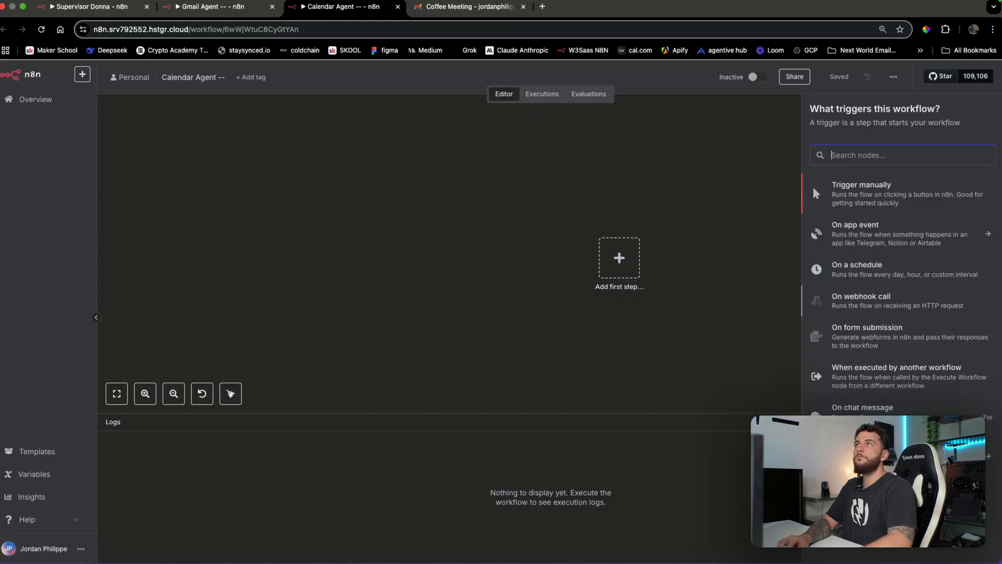
click(857, 366)
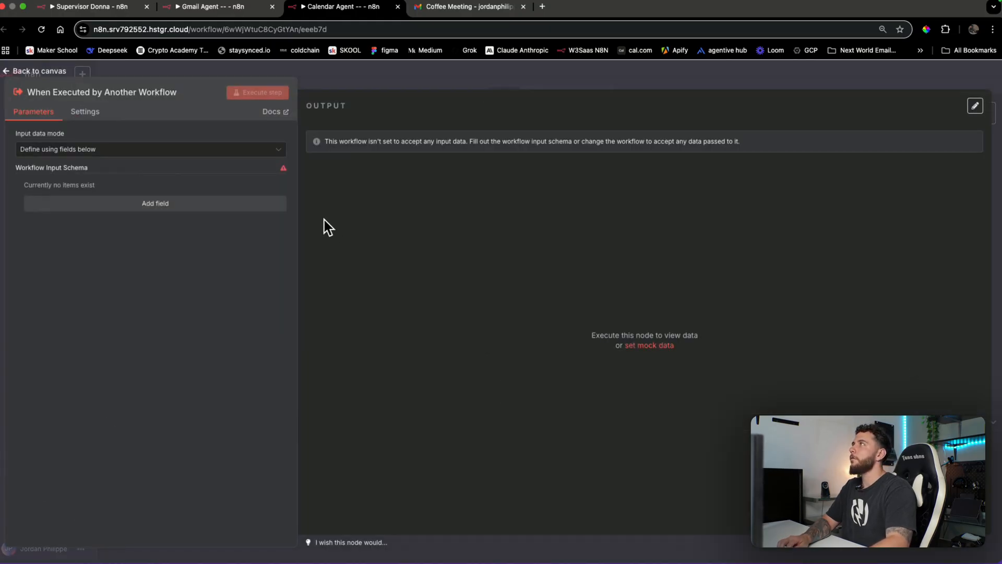
click(253, 151)
click(163, 212)
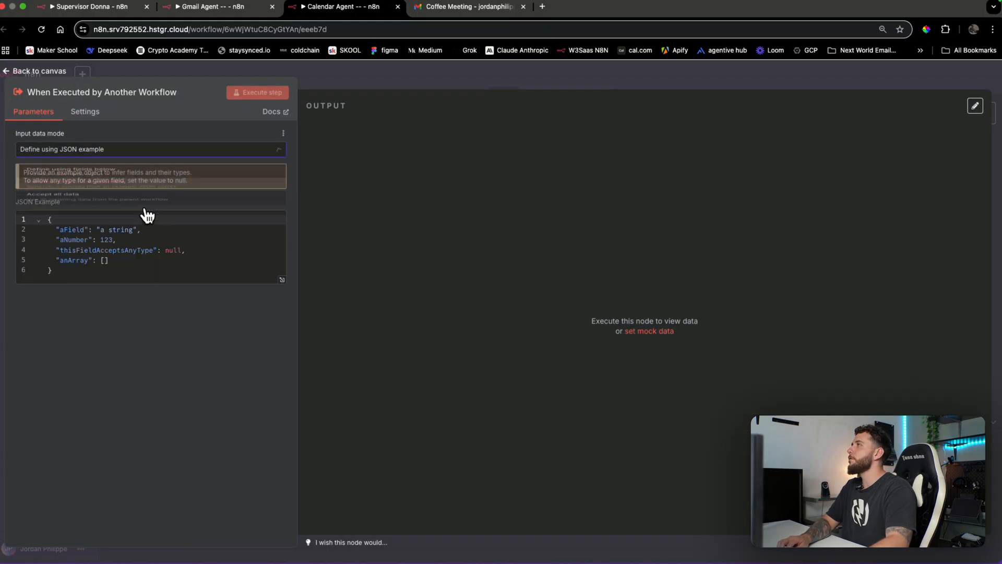
click(471, 85)
Connect an AI Agent node after the trigger
click(667, 266)
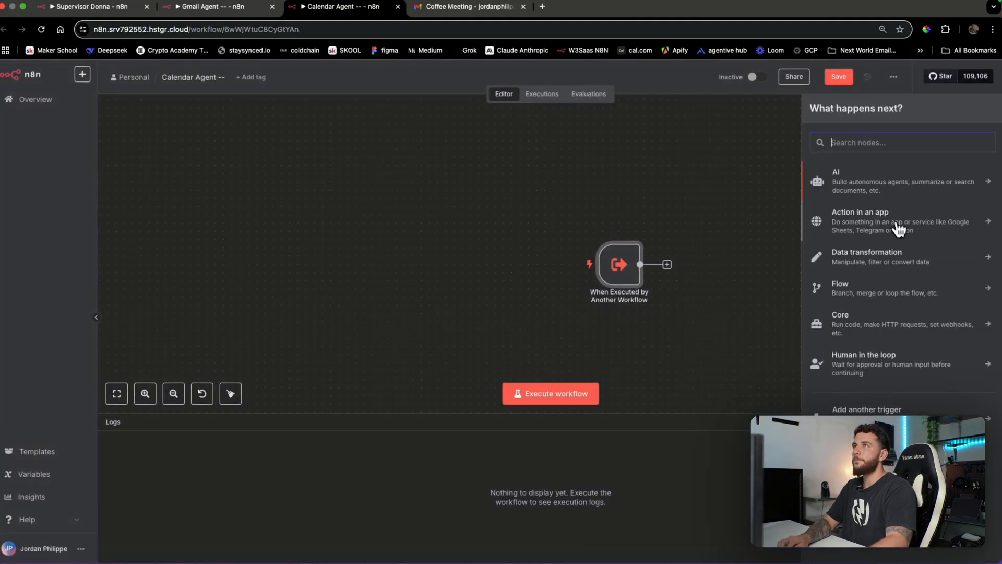
text(age)
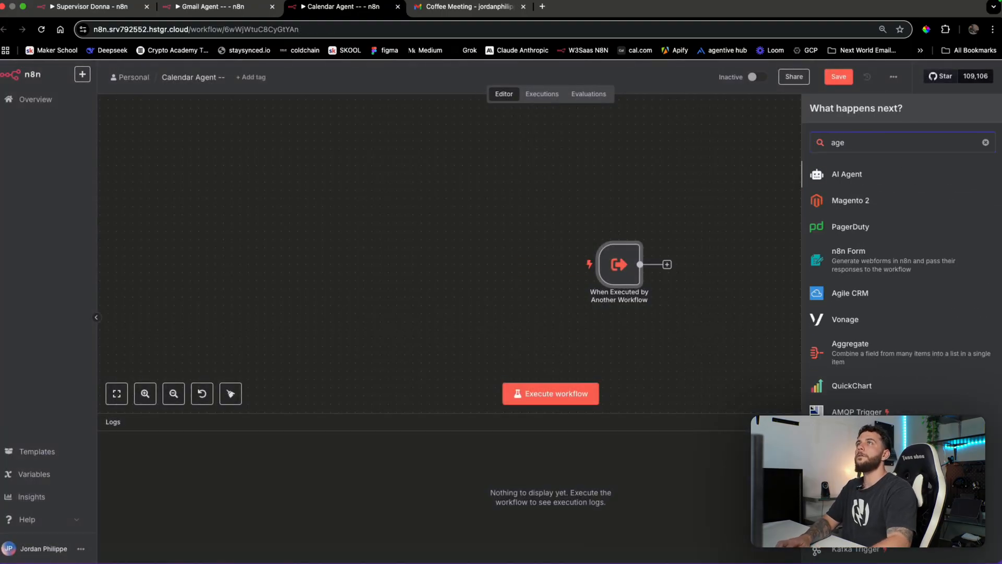
click(835, 175)
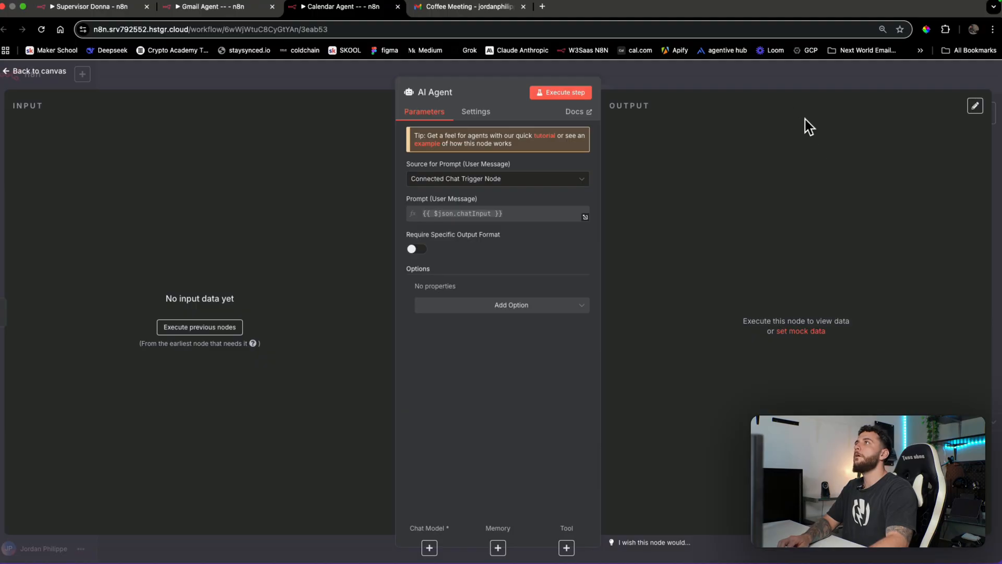
click(797, 80)
Trim the trigger's JSON example to a single "query" field and test-run the step
double_click(605, 266)
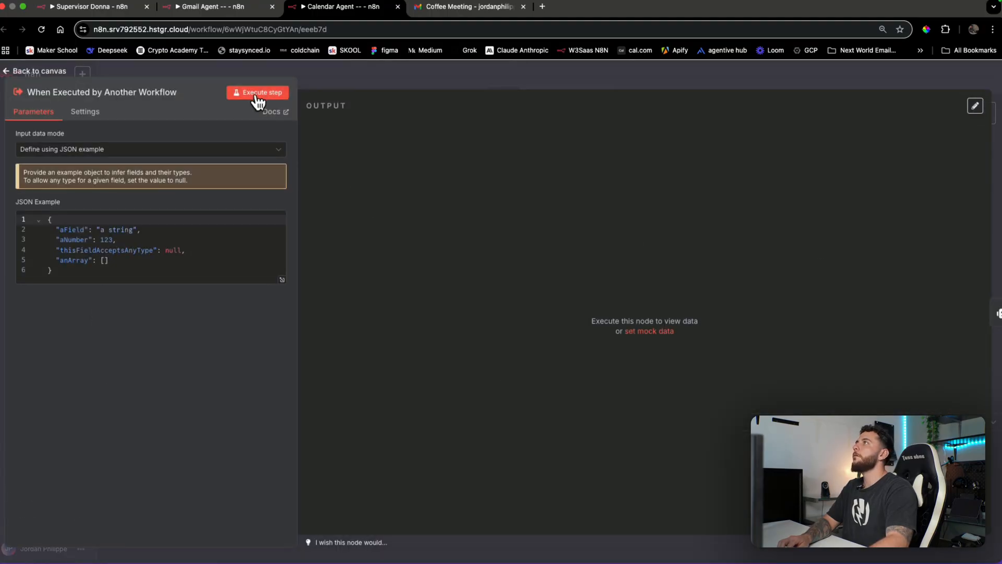
drag(108, 260, 48, 239)
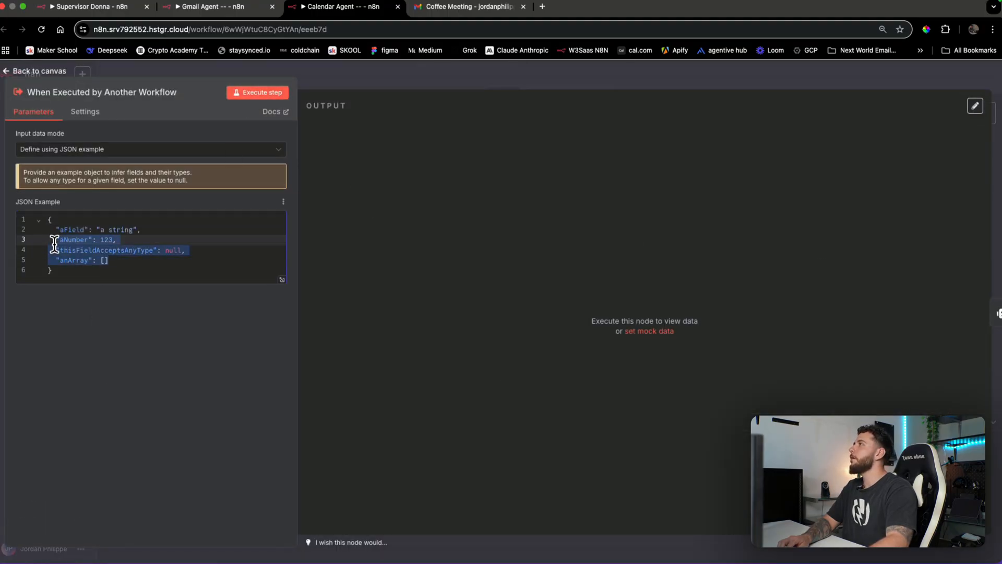
key(BackSpace)
key(BackSpace)
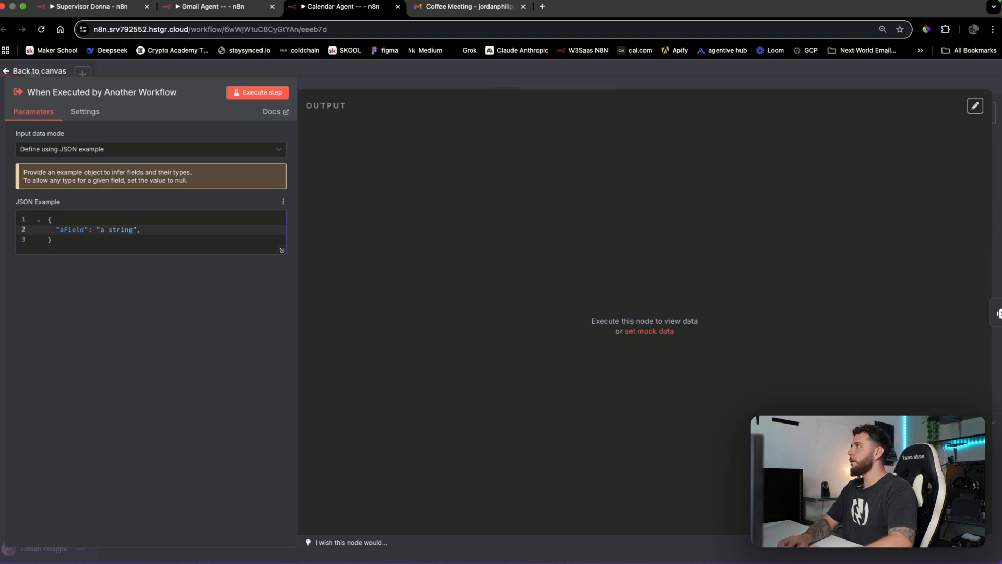
double_click(70, 229)
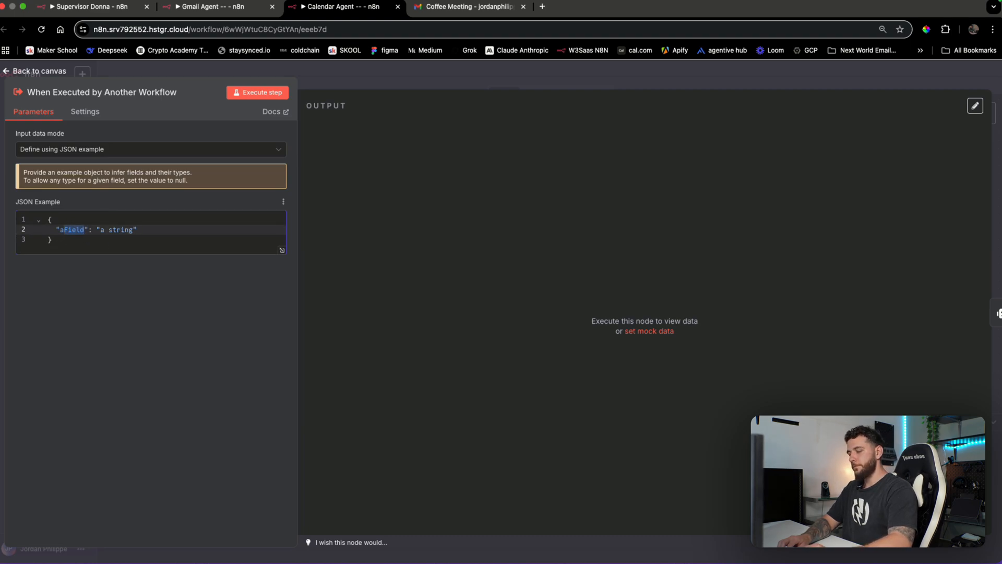
text(query)
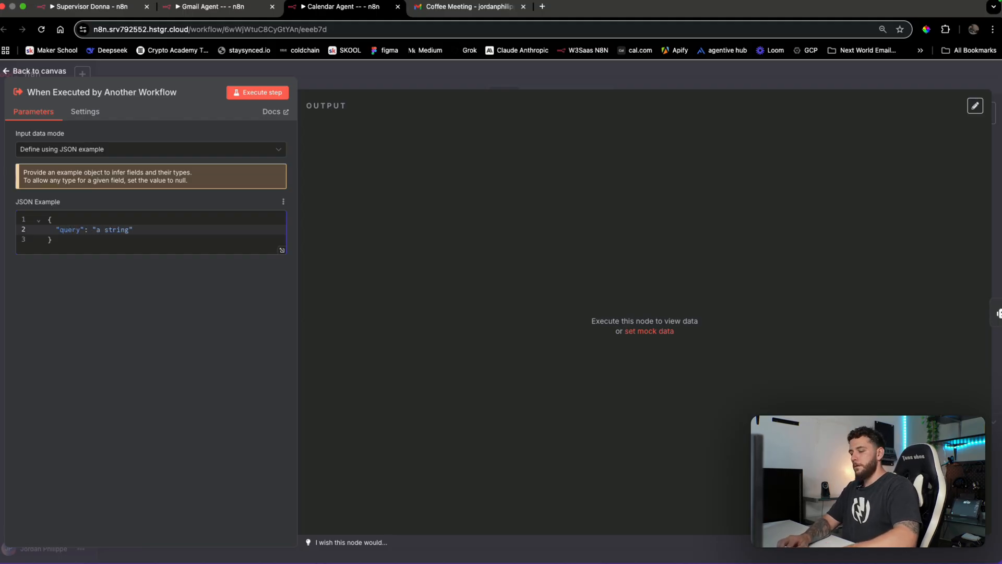
key(BackSpace)
key(BackSpace)
key(BackSpace)
key(BackSpace)
text(query)
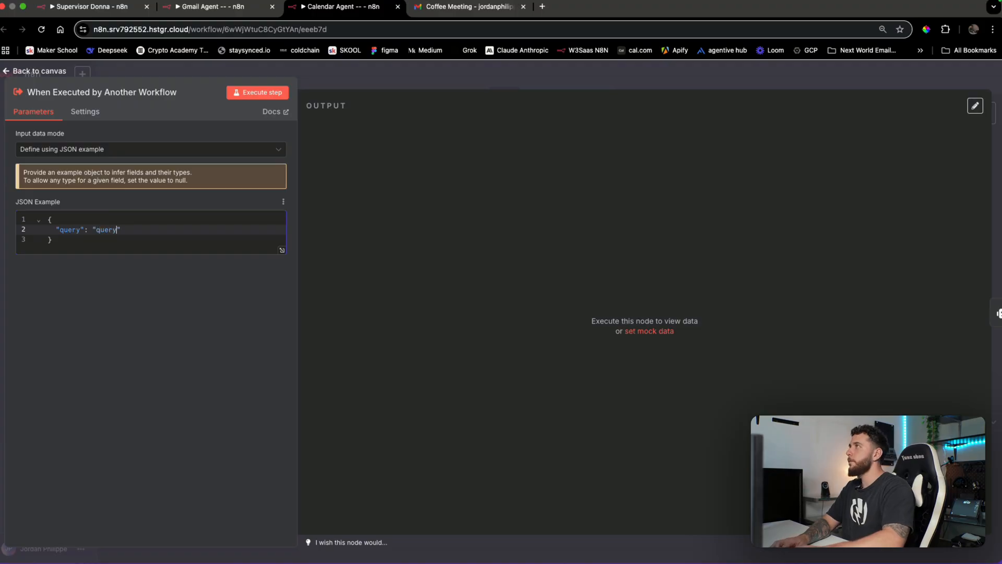
click(286, 92)
click(413, 83)
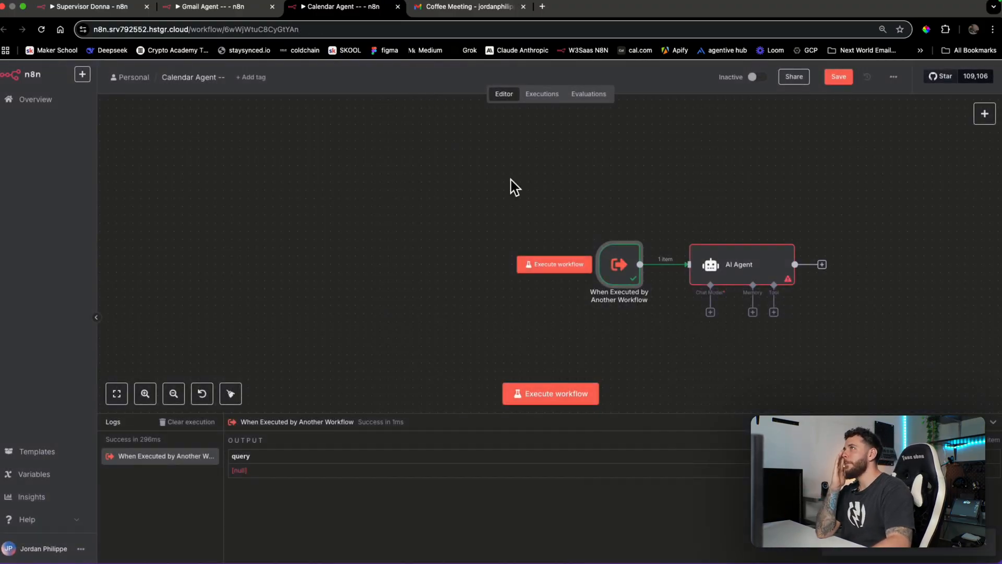
Set the AI Agent's prompt to be defined below, using the trigger's query field
double_click(709, 270)
click(570, 184)
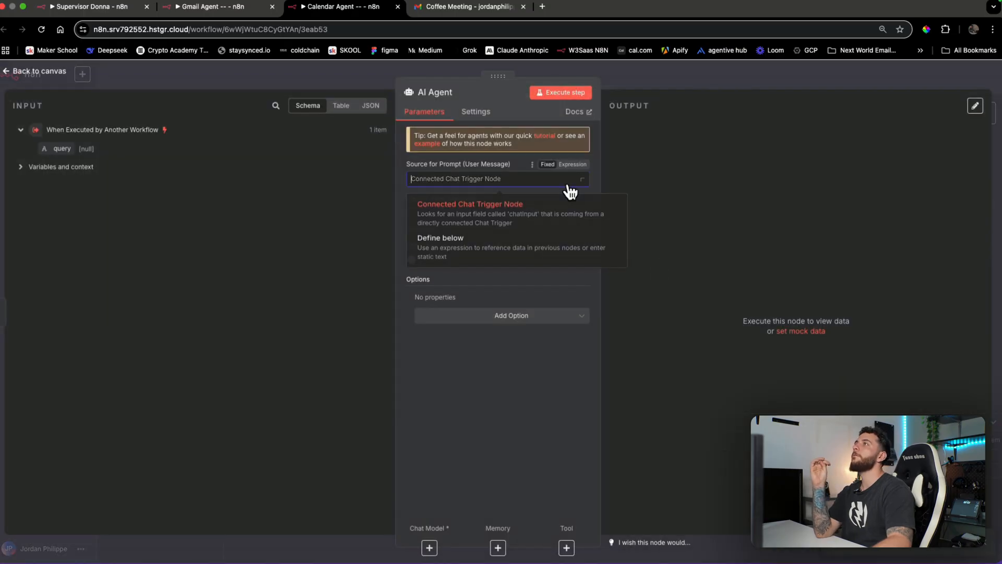
click(524, 249)
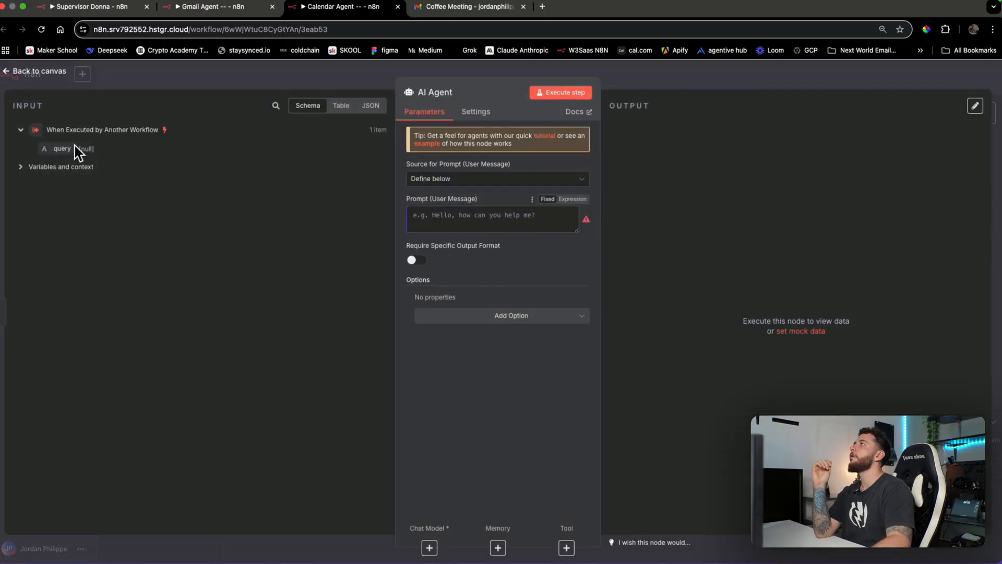
drag(74, 148, 429, 219)
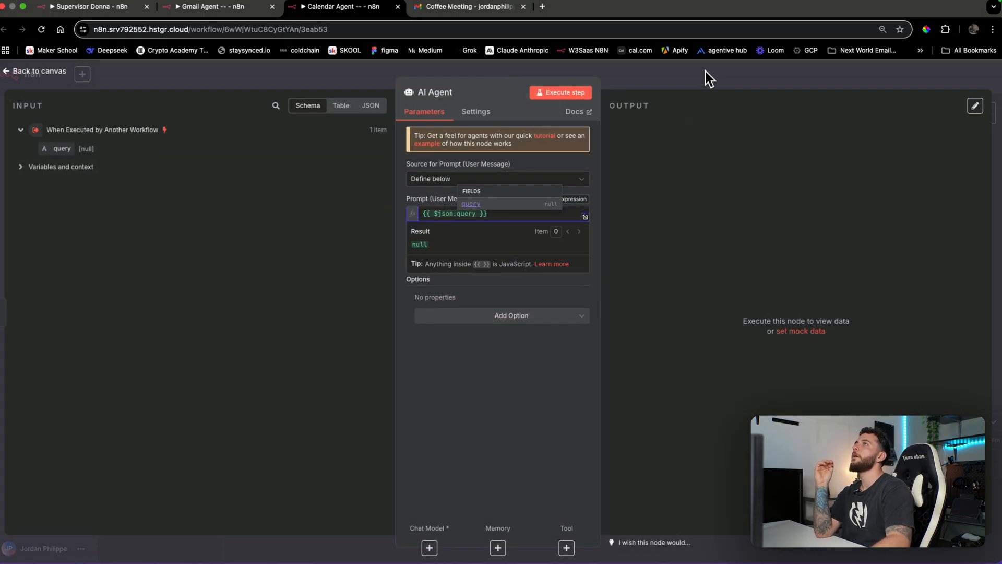
click(709, 79)
Attach an OpenRouter Chat Model to the AI Agent and place it below the agent
mouse_move(631, 273)
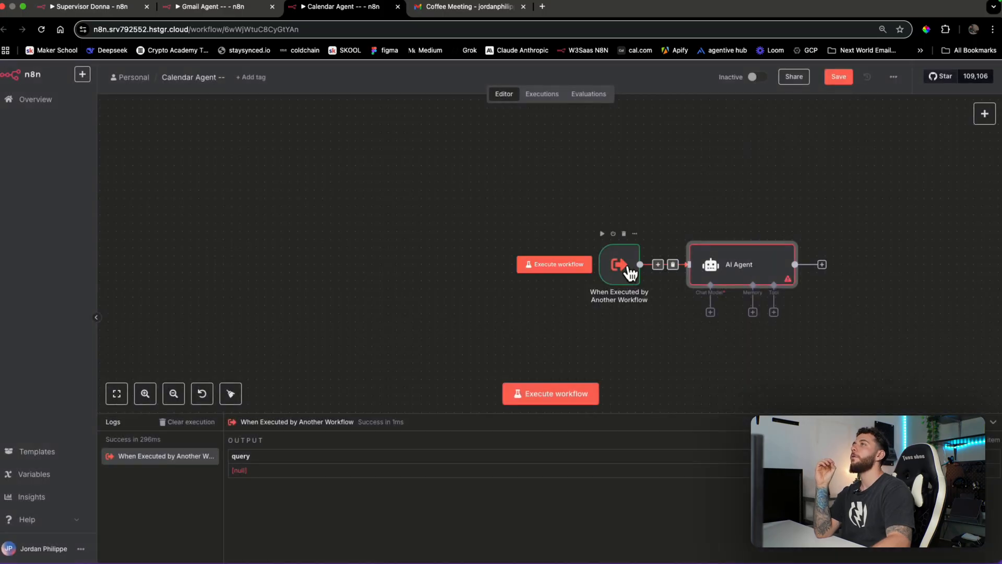
click(108, 7)
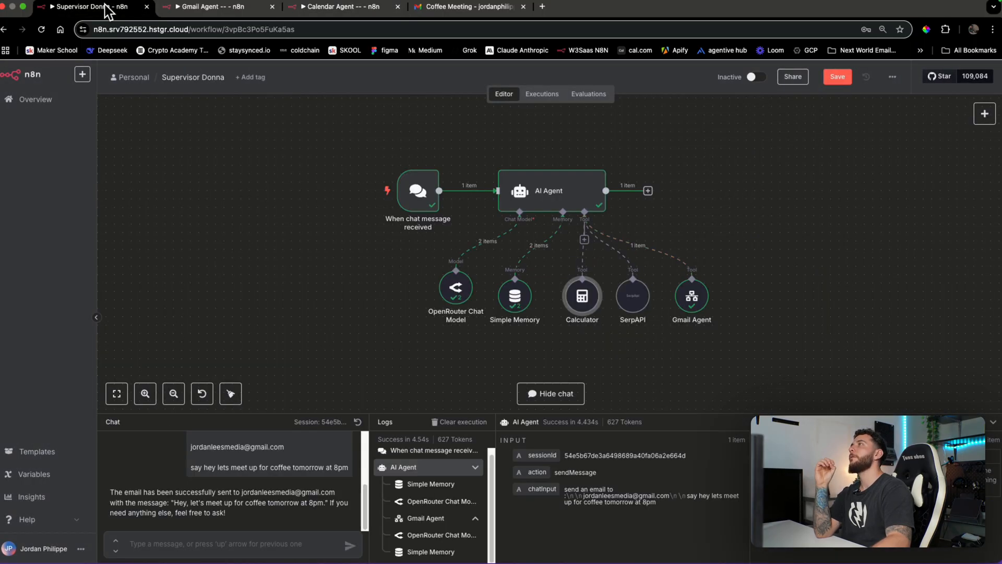
click(348, 7)
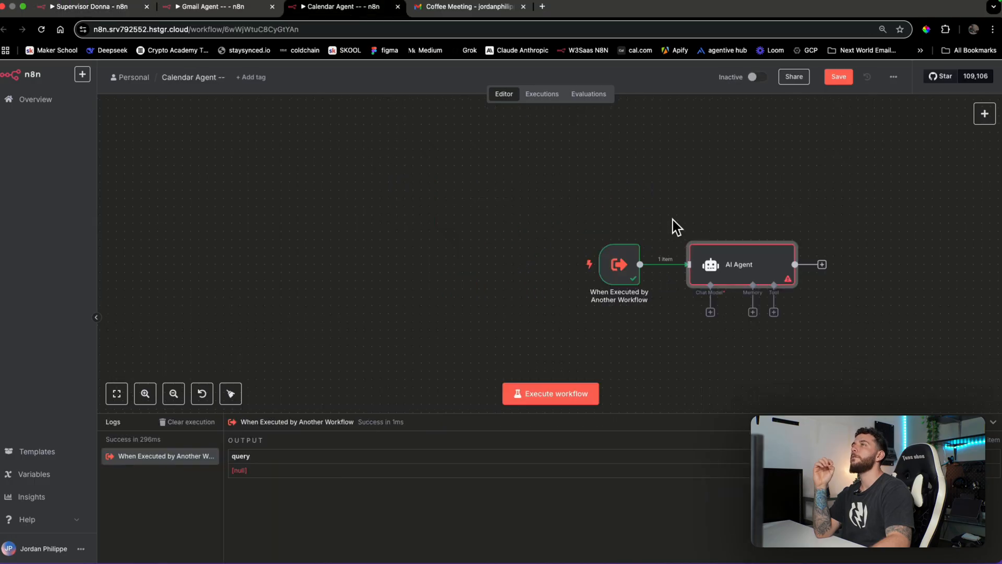
click(710, 312)
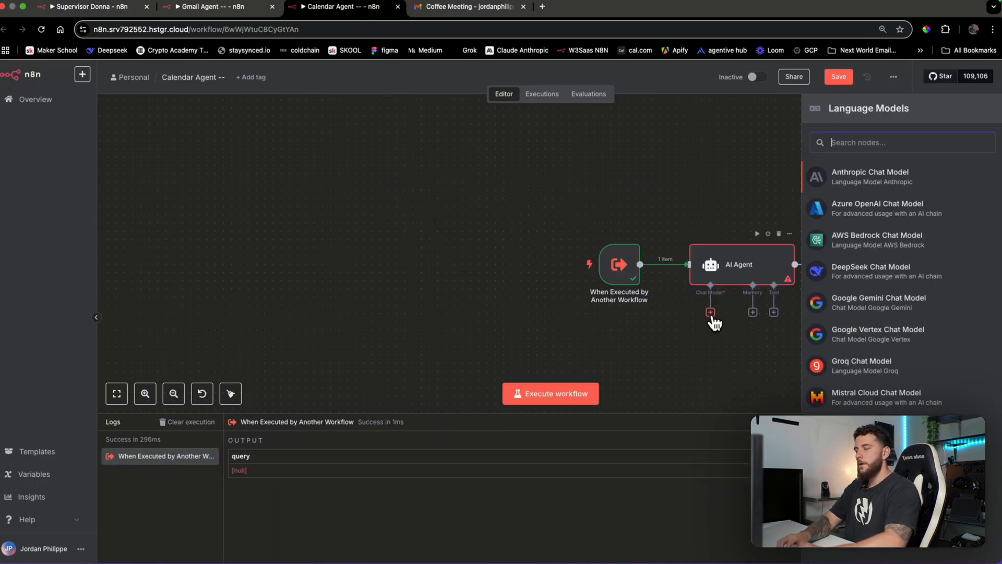
text(opoen)
key(BackSpace)
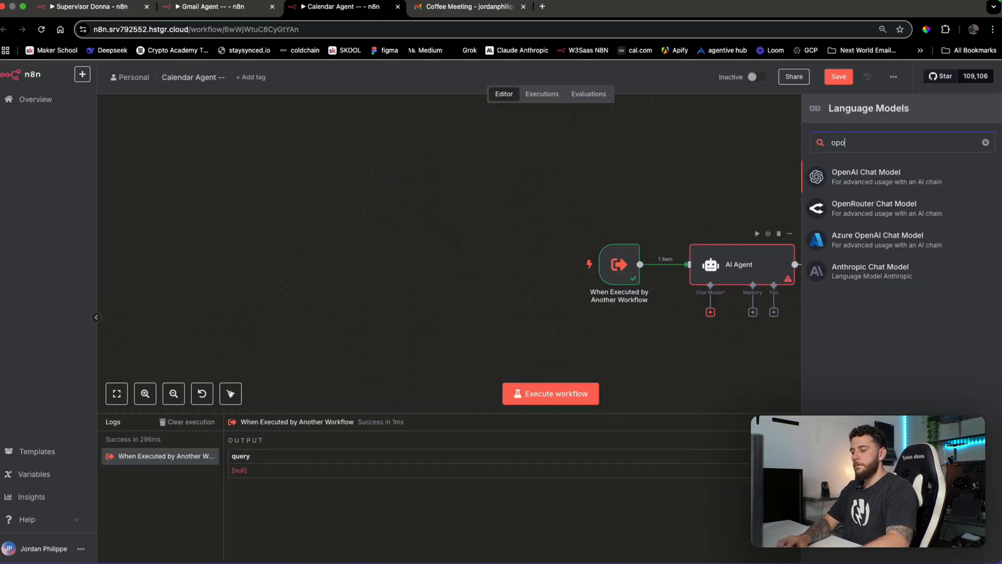
click(869, 218)
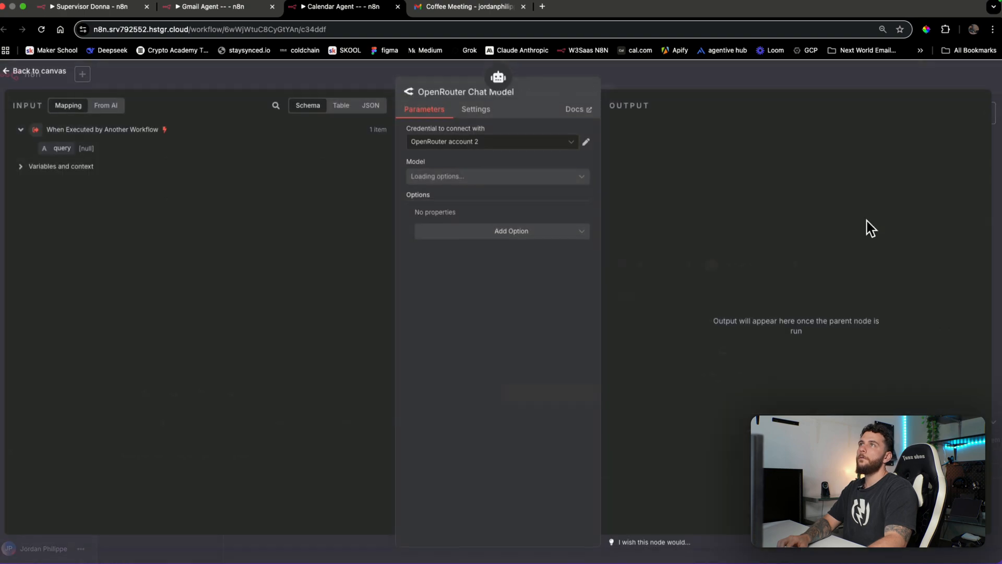
click(659, 83)
drag(729, 368, 669, 351)
click(774, 312)
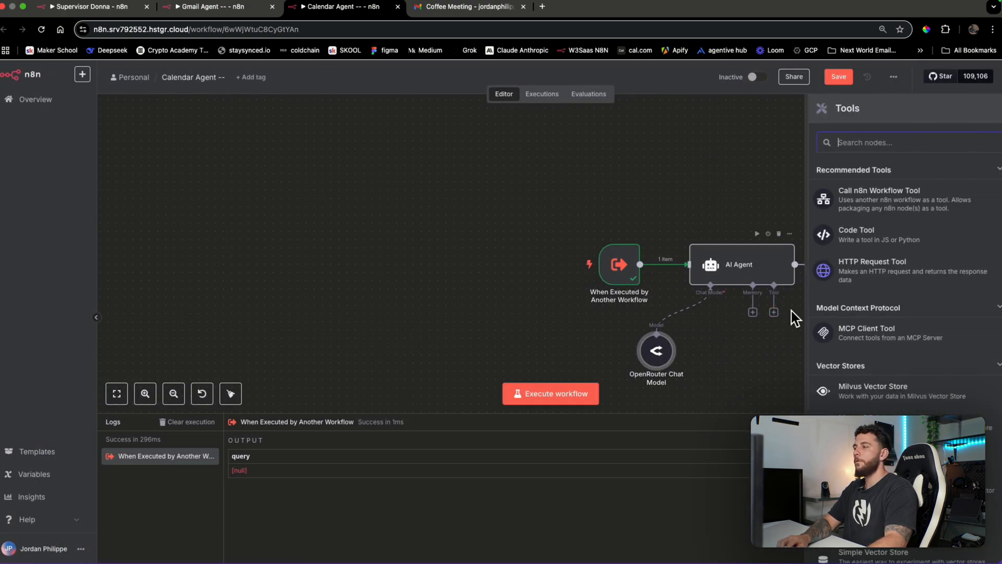
Add a Google Calendar Tool, leaving its tool description on automatic
text(calendar)
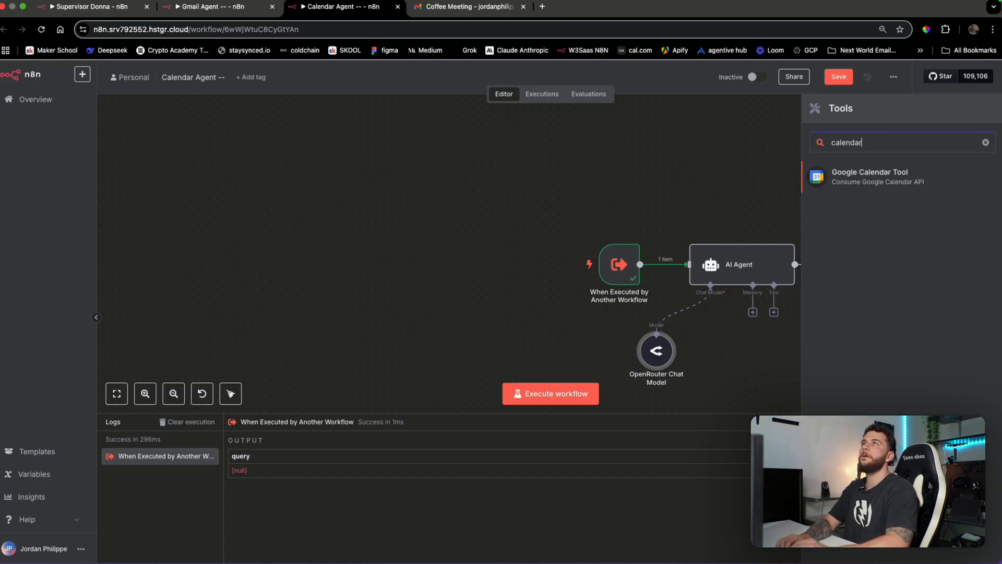
click(829, 178)
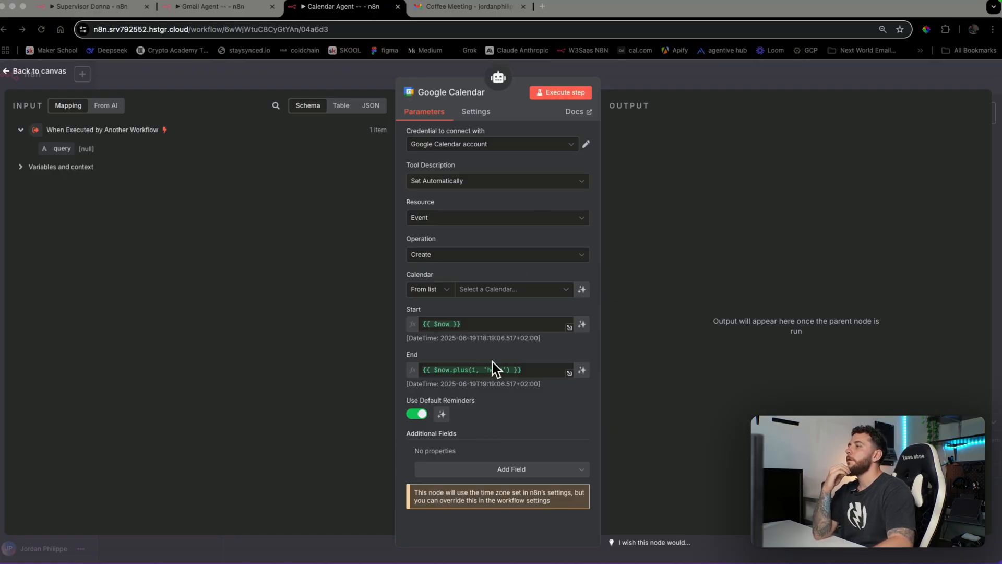
click(496, 184)
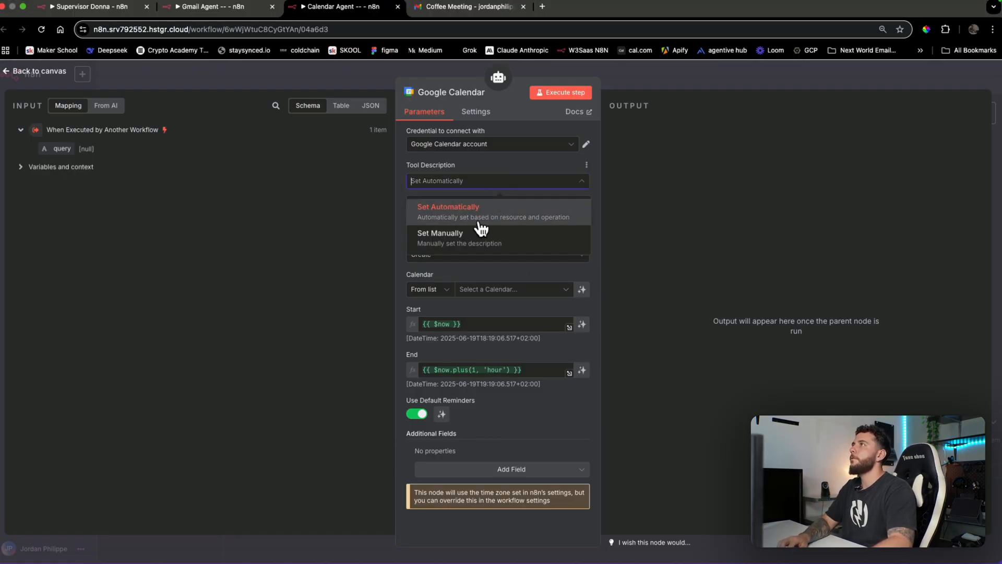
click(477, 230)
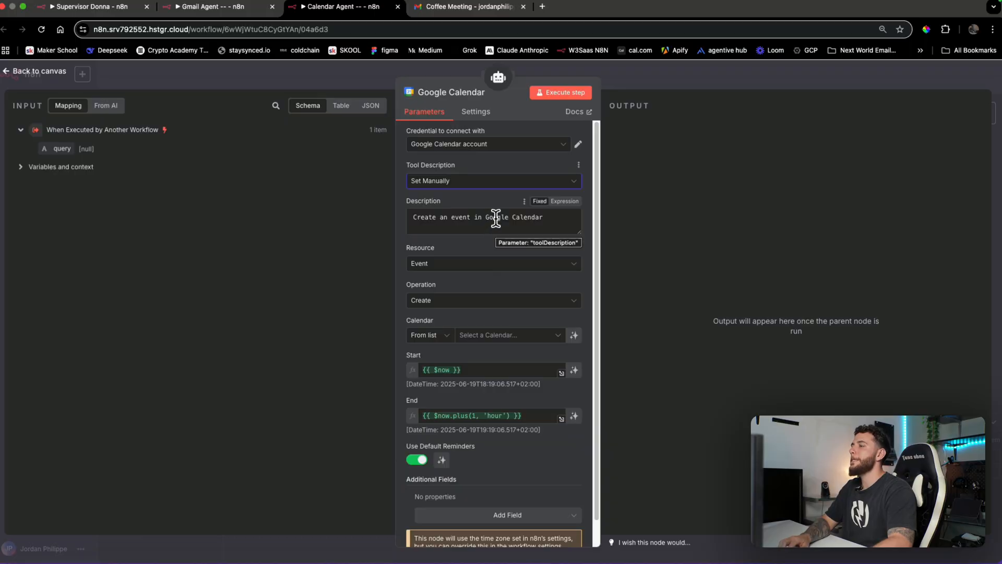
click(496, 218)
click(496, 264)
click(507, 217)
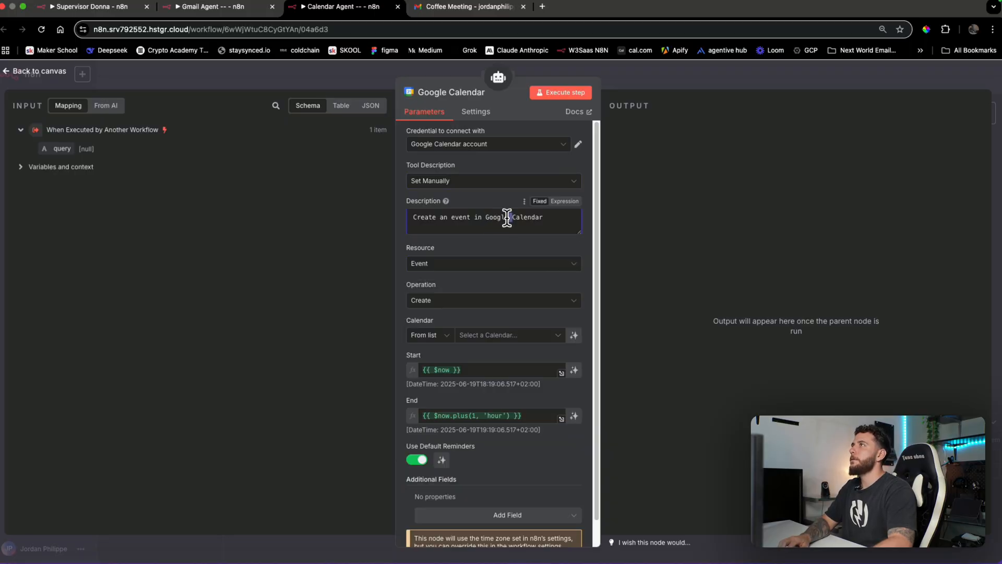
click(485, 181)
click(475, 215)
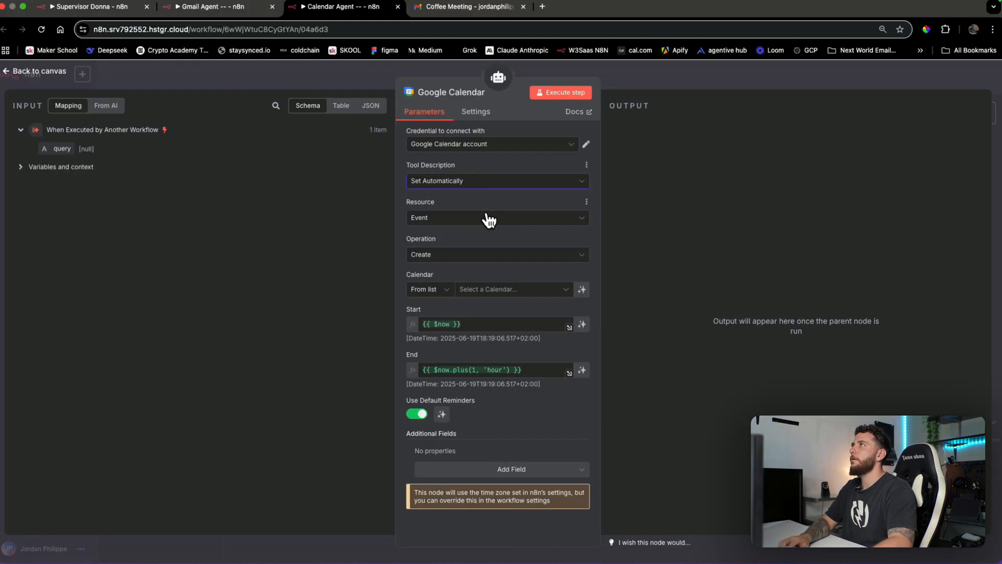
Set the tool to Get Many events from the account's main calendar with the existing credential
click(481, 258)
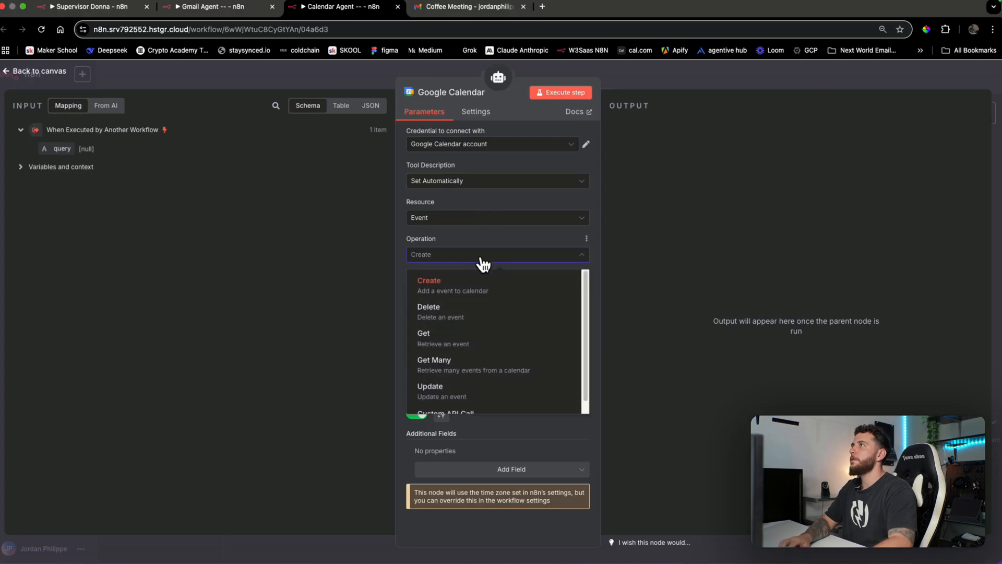
text(get)
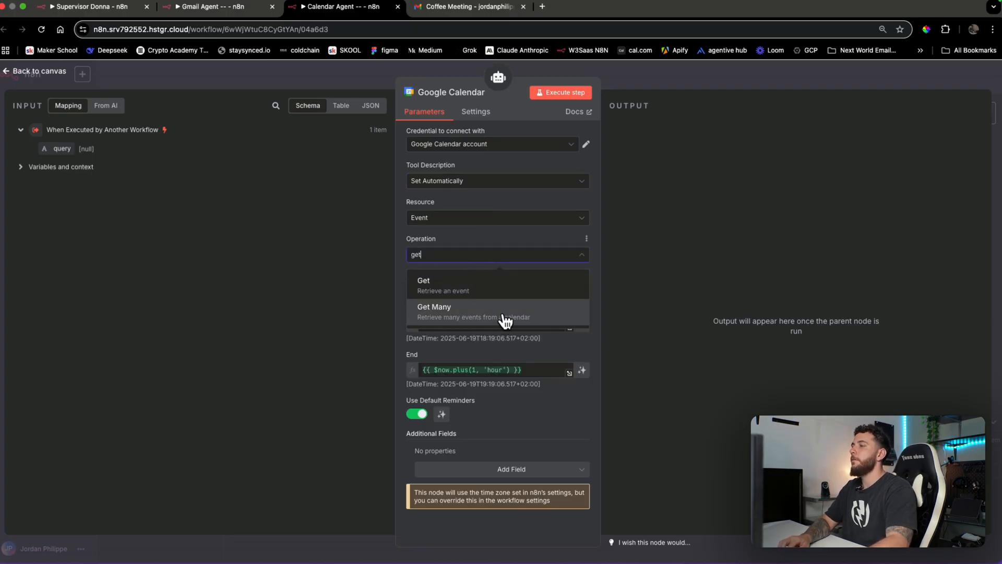
click(505, 317)
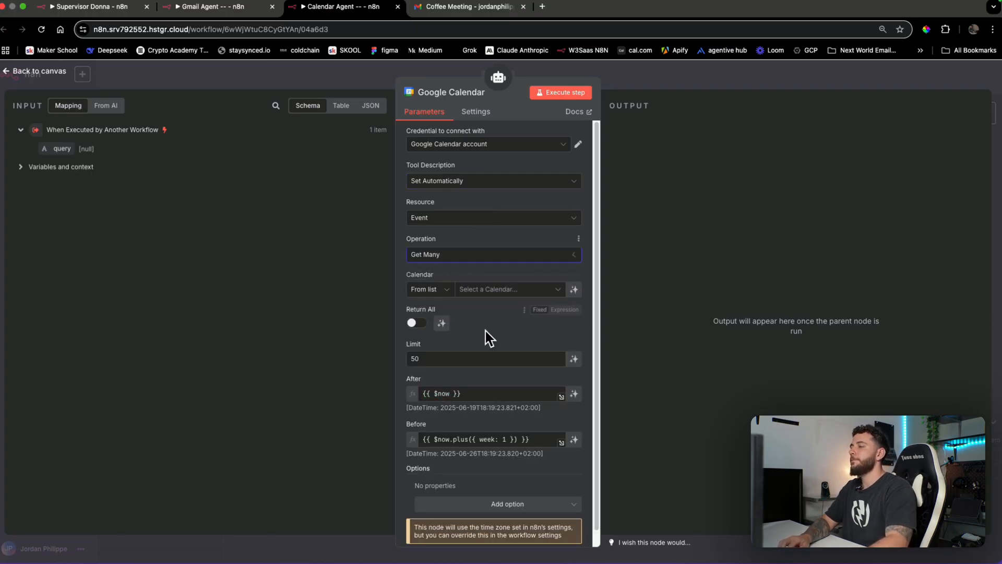
click(486, 289)
click(519, 172)
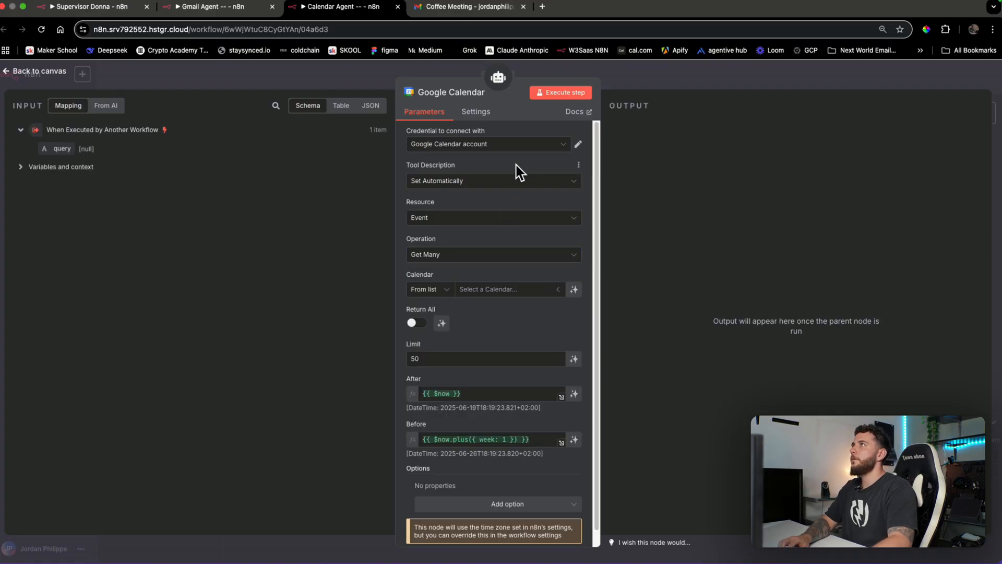
click(520, 147)
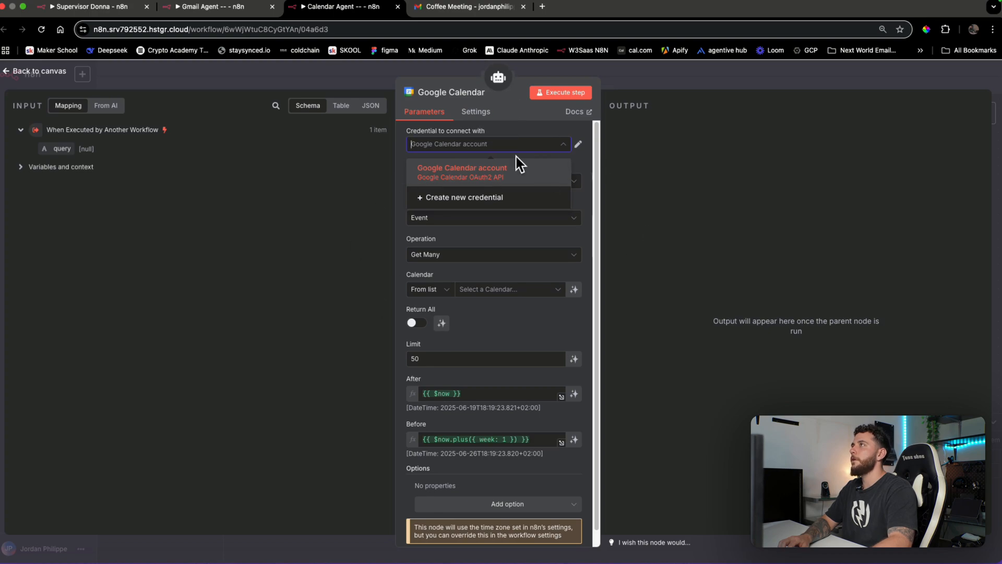
click(483, 172)
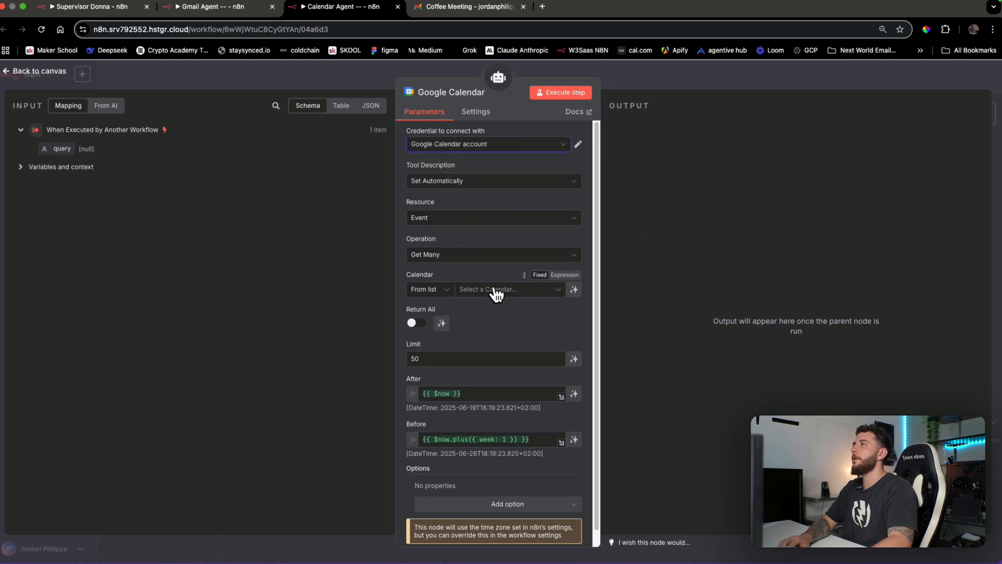
click(494, 290)
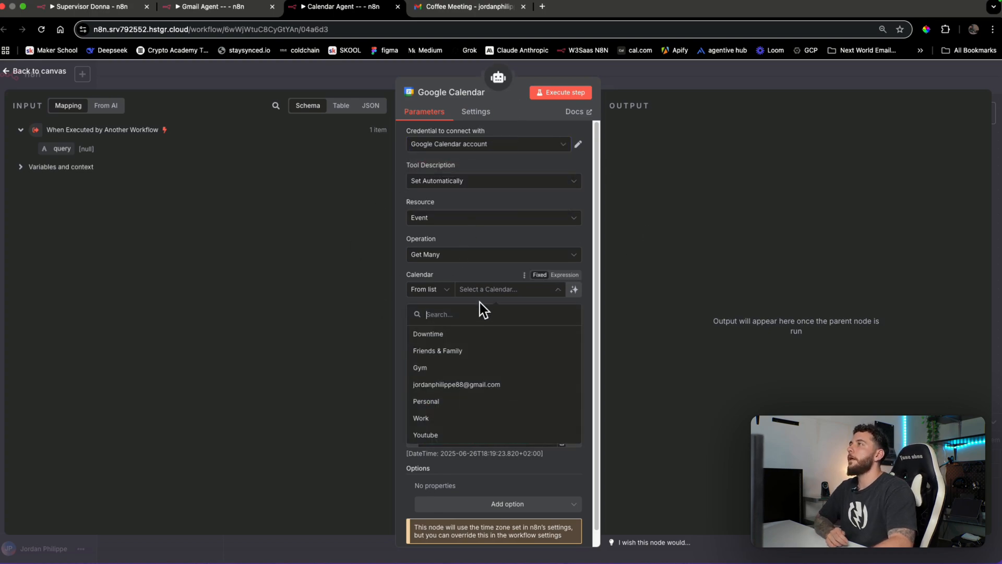
click(460, 386)
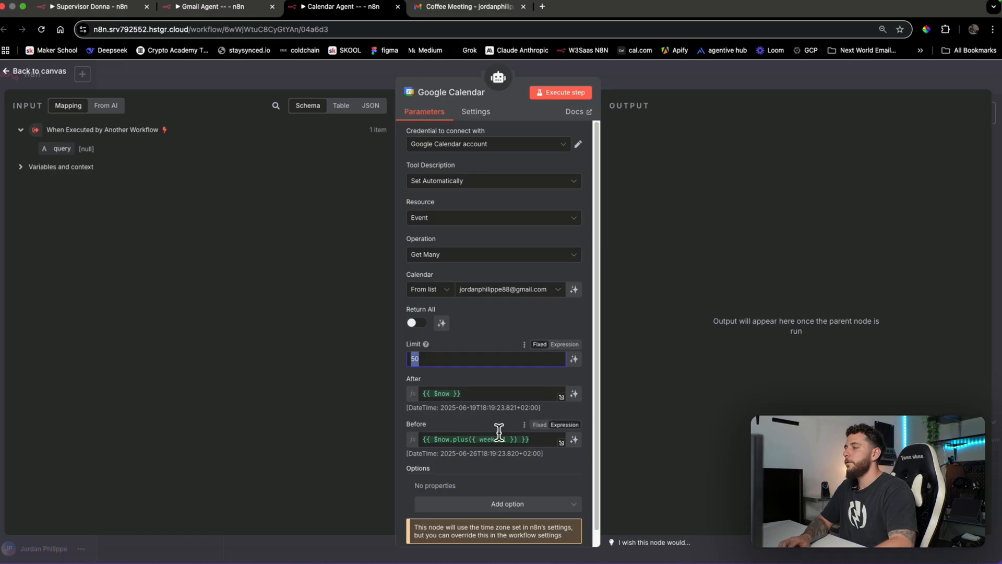
Let the model define Before, After and Return All for the event fetch
scroll(515, 404, down, 1)
click(574, 424)
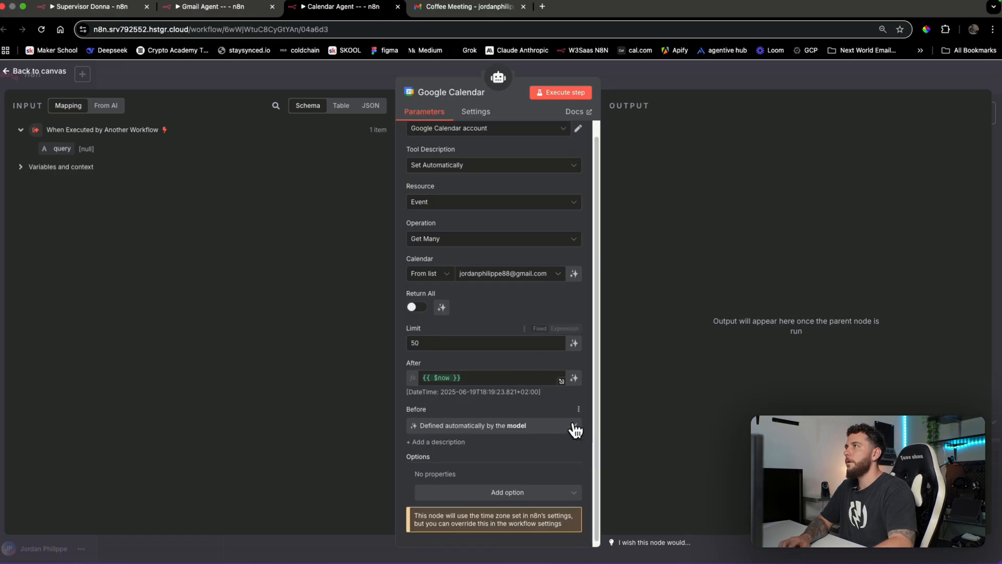
click(574, 378)
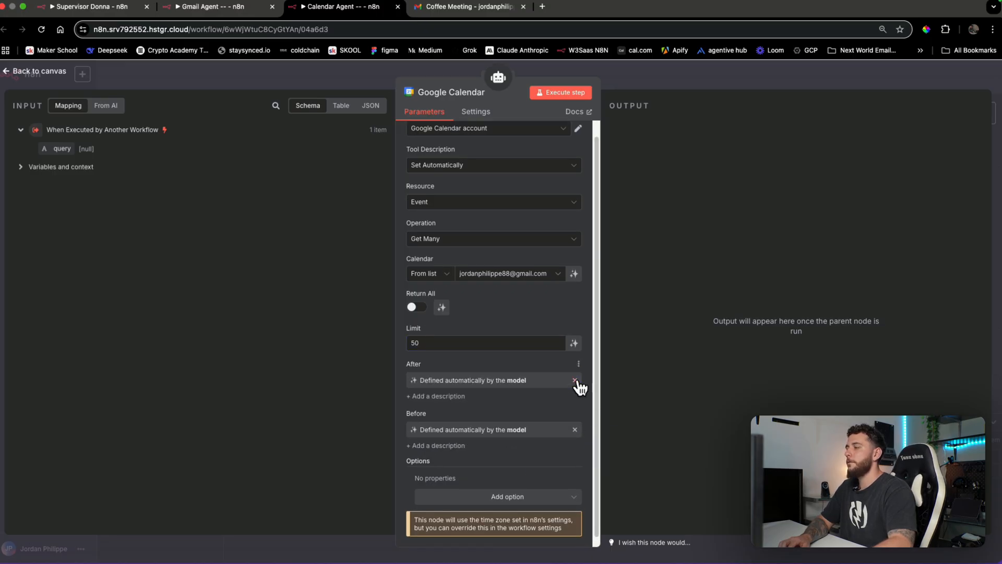
click(442, 307)
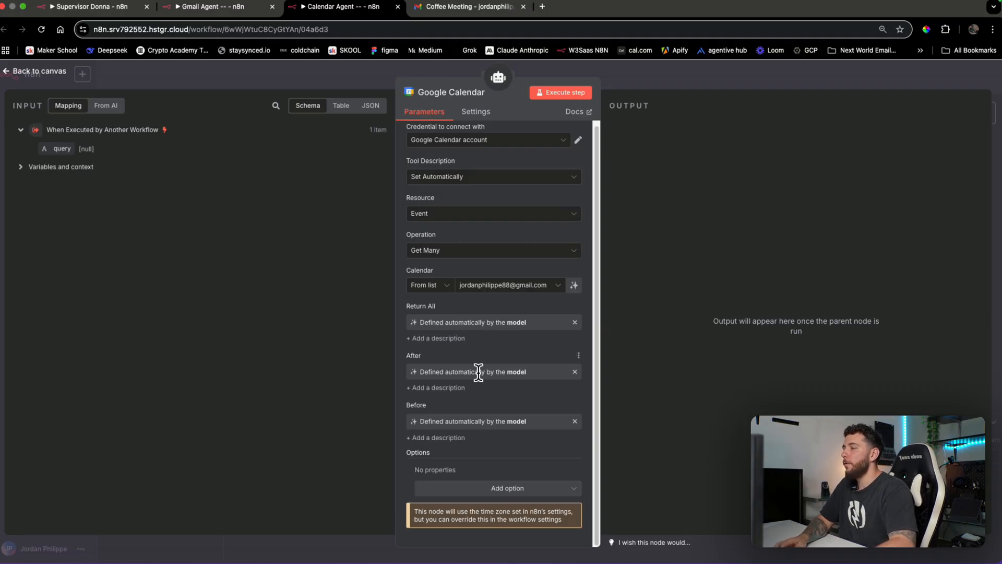
click(677, 80)
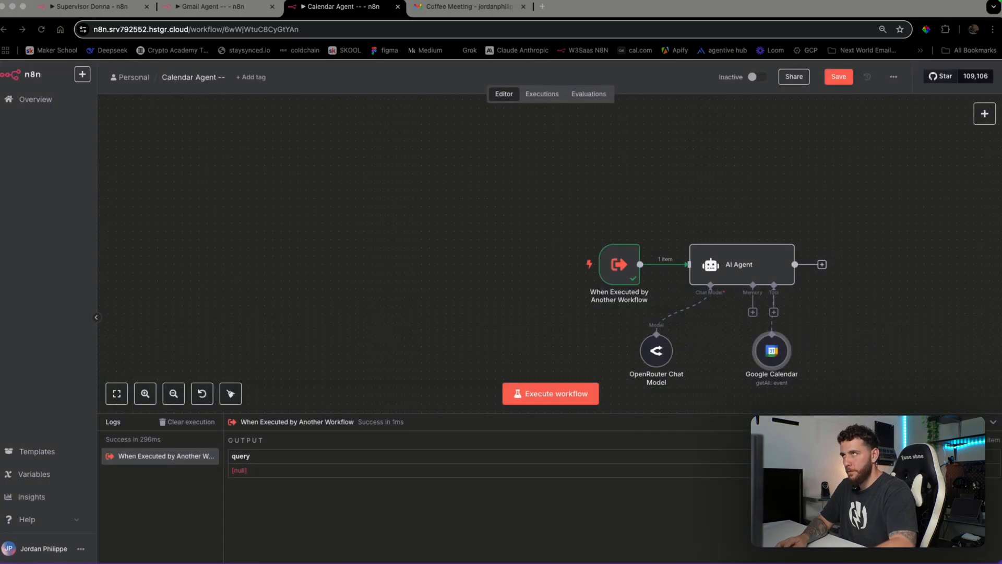
Attach a second Google Calendar Tool to the AI Agent
click(841, 346)
key(Escape)
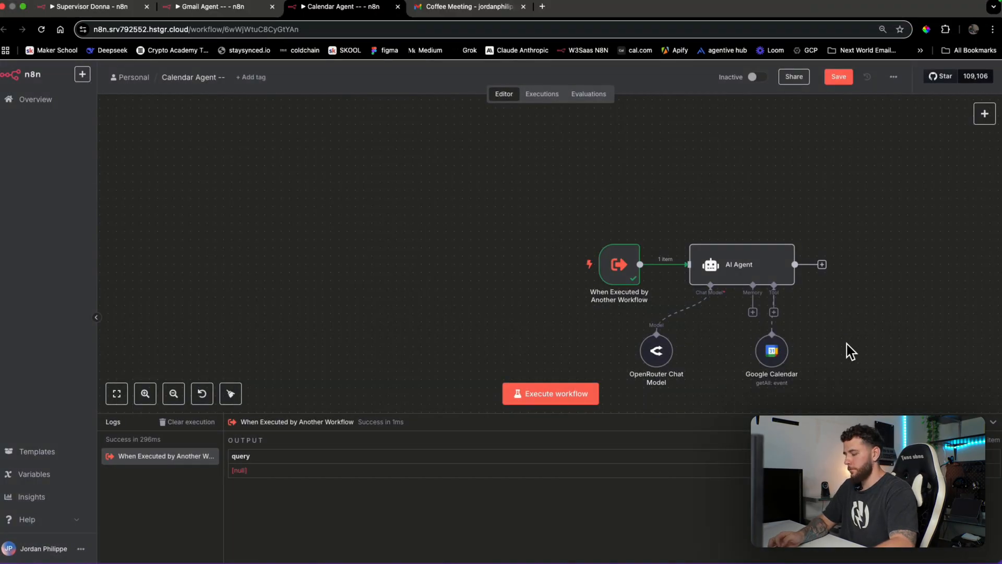
drag(848, 343, 584, 291)
scroll(714, 292, down, 3)
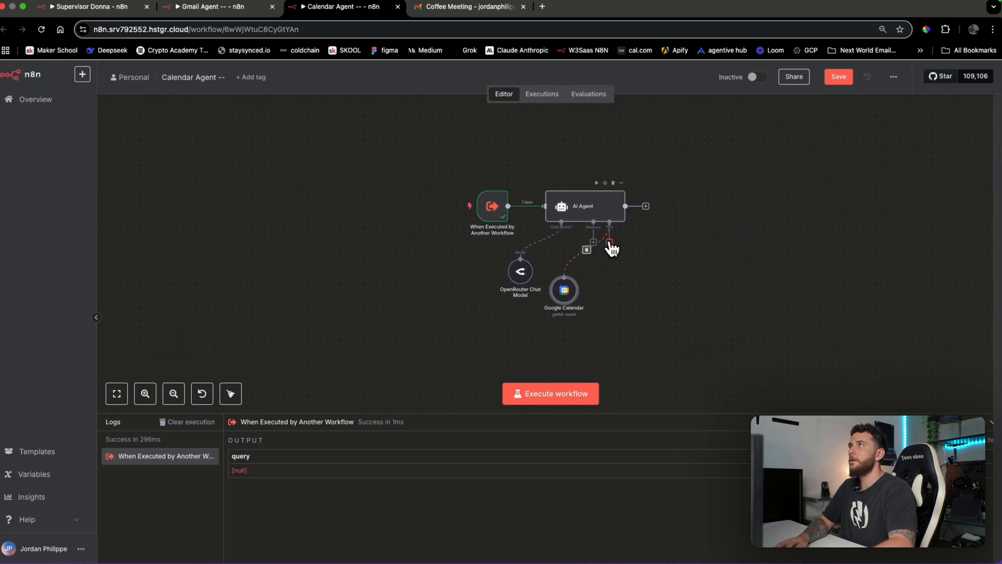
click(610, 243)
text(google)
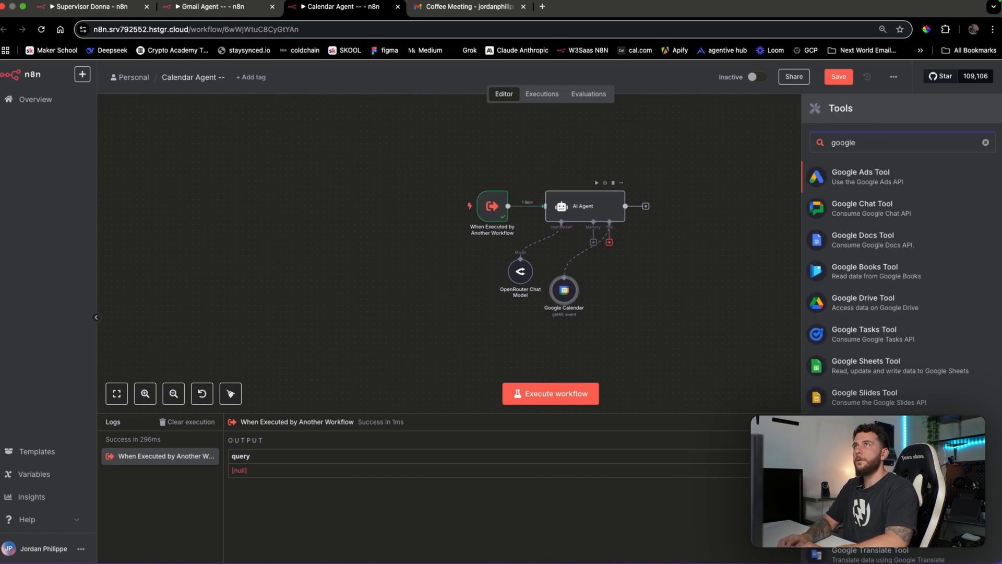
text( cale)
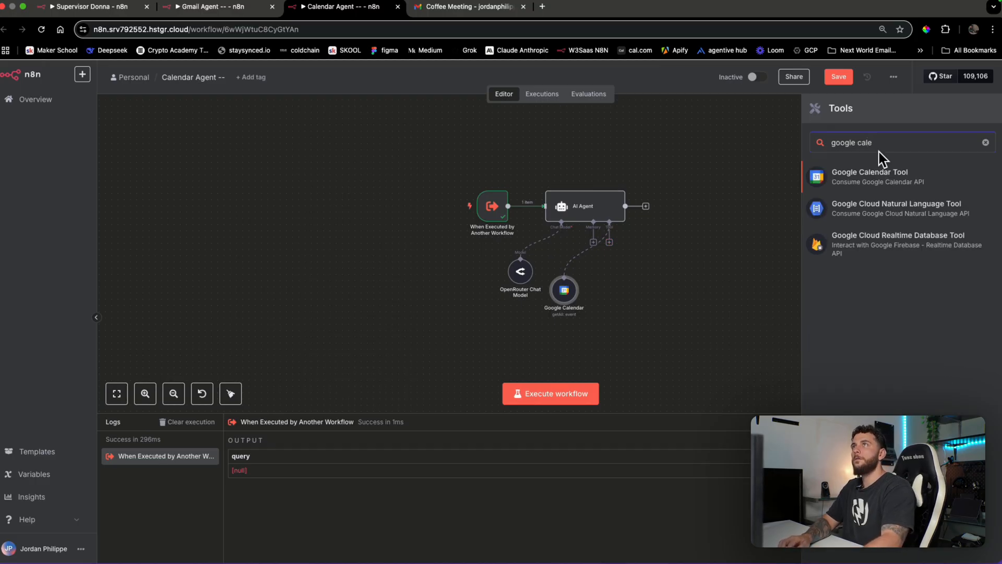
click(874, 178)
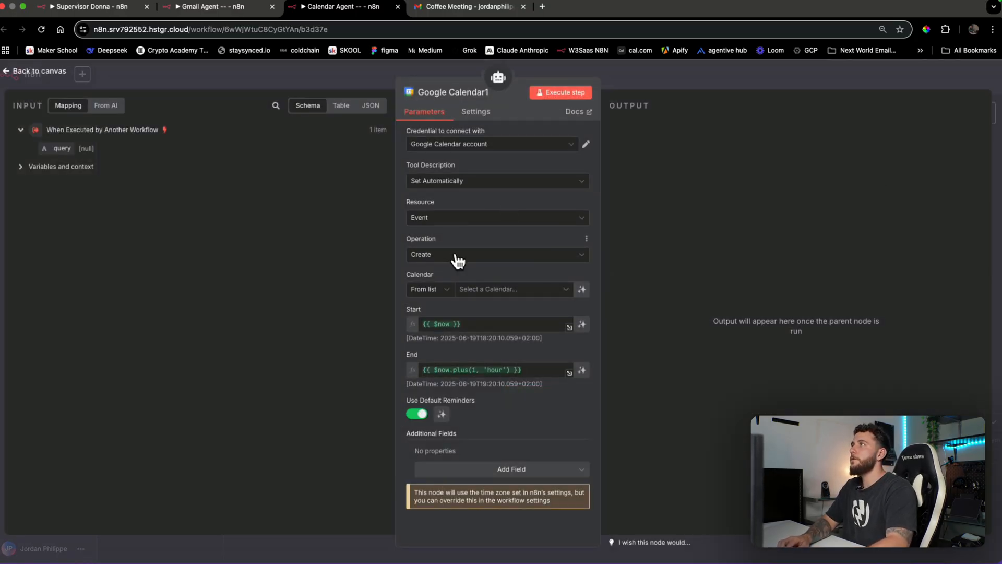
Target the user's own calendar, with Start, End and Use Default Reminders left to the model
click(492, 290)
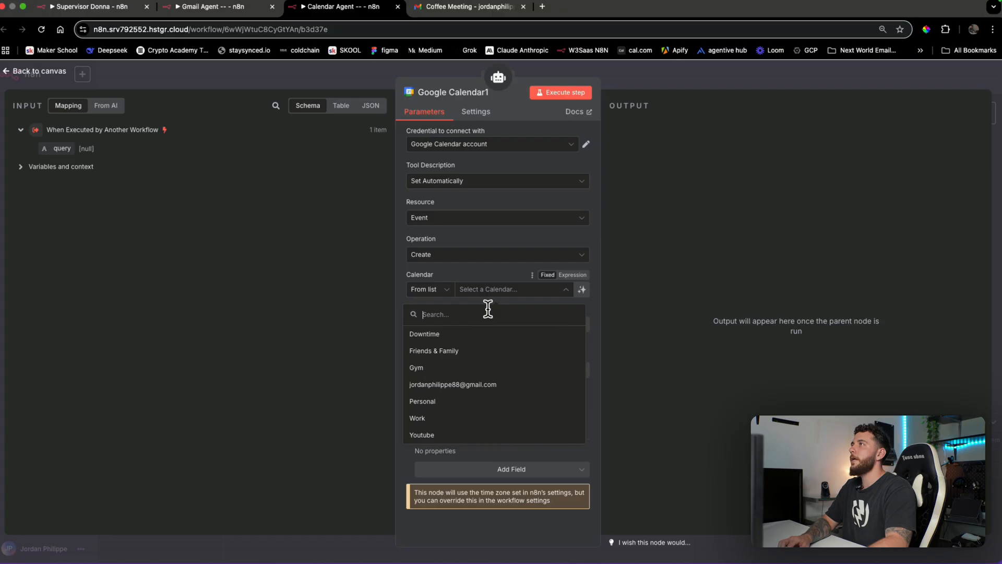
click(471, 386)
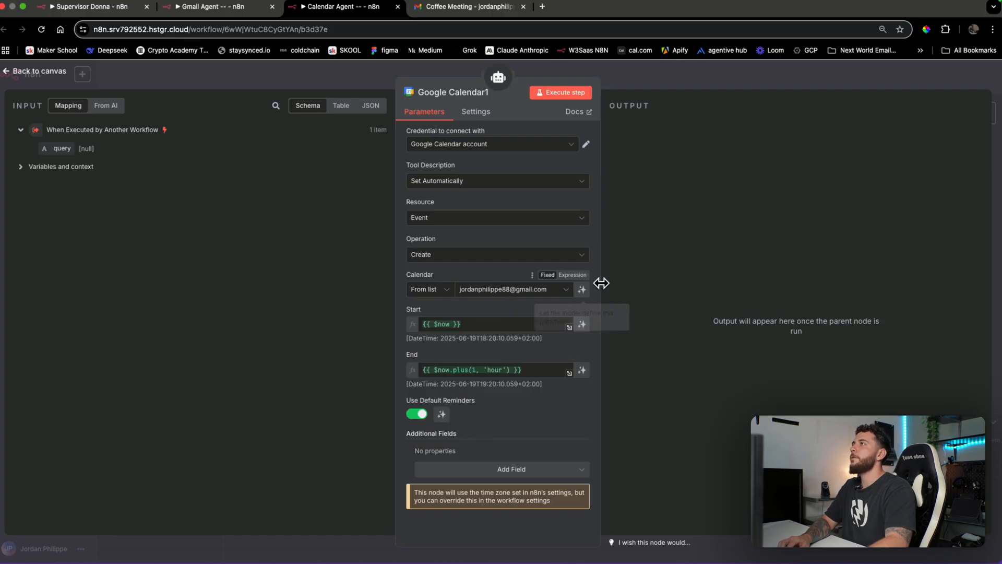
click(582, 325)
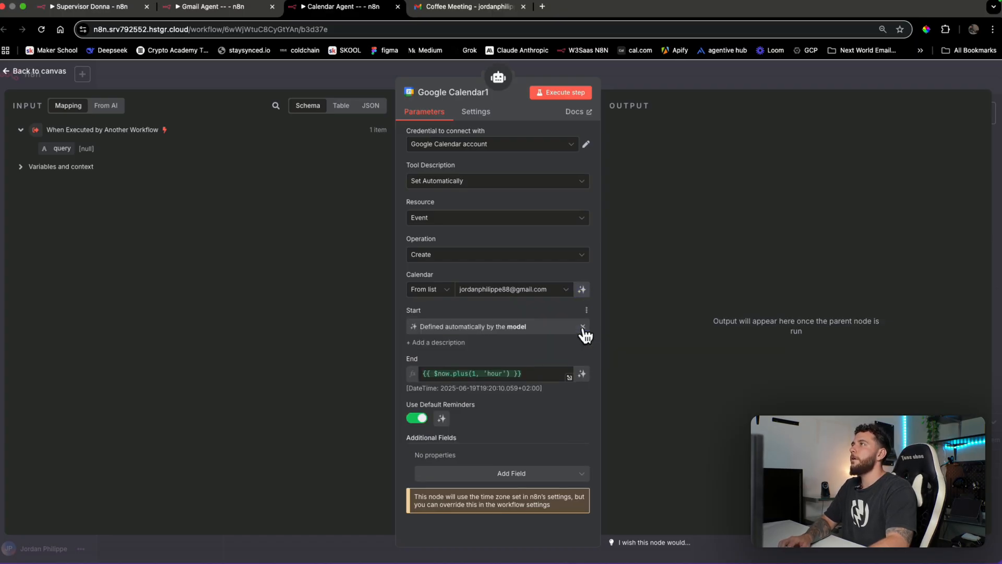
click(582, 375)
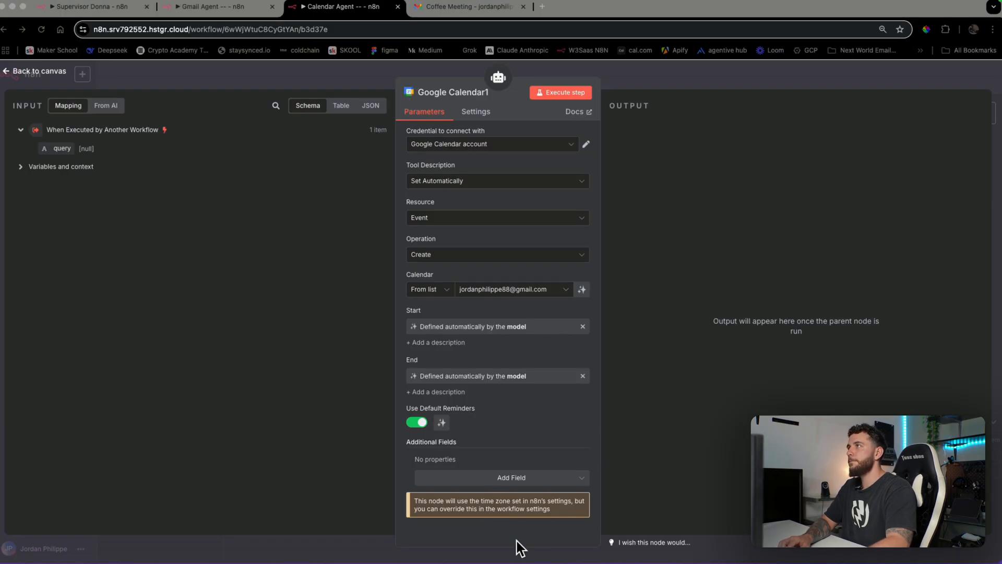
click(537, 428)
click(441, 422)
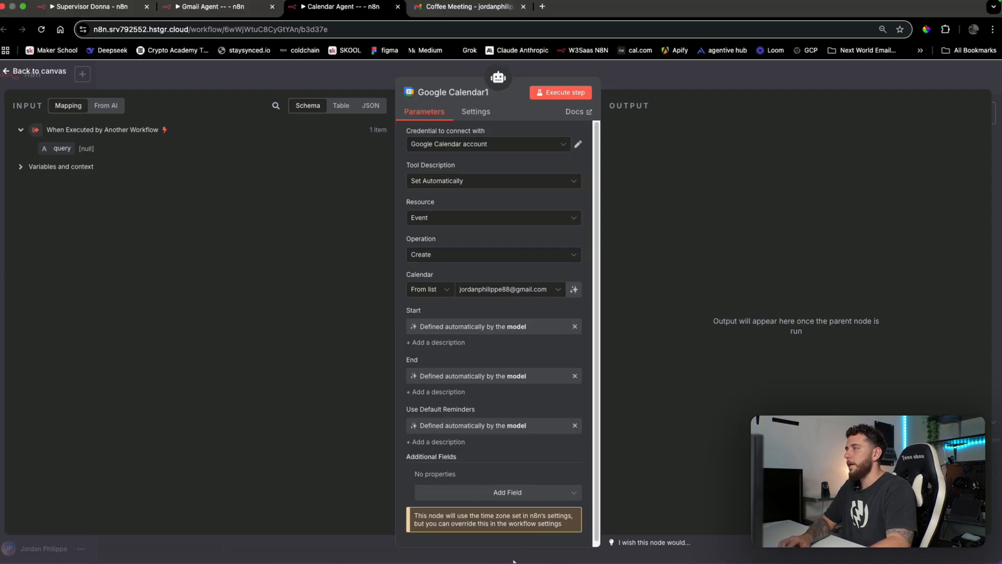
click(528, 494)
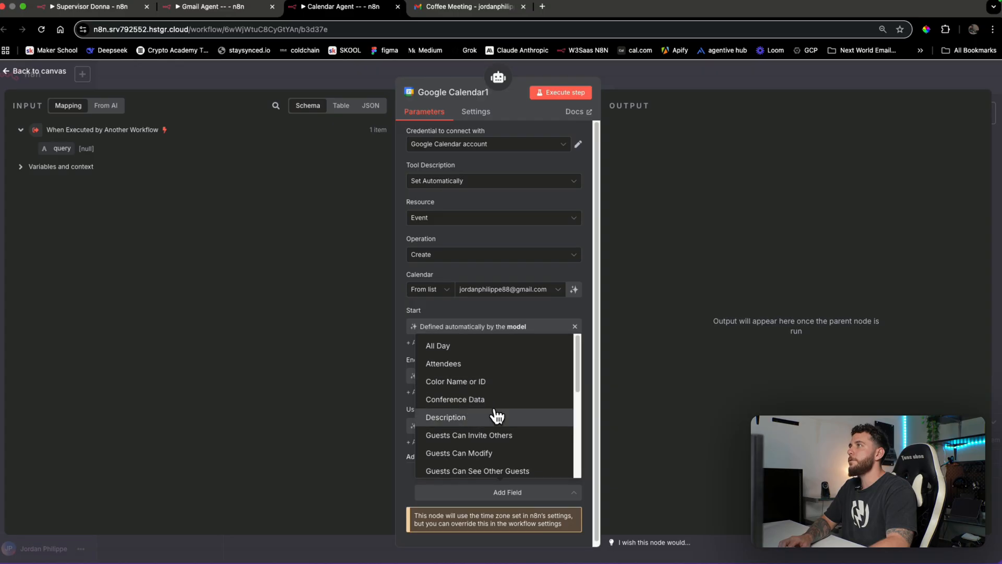
scroll(496, 416, down, 5)
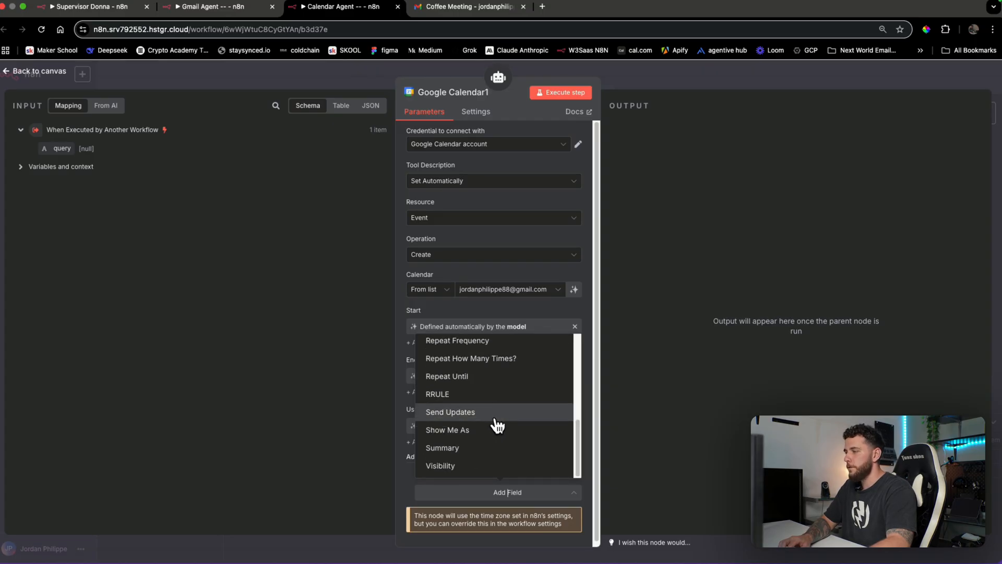
scroll(497, 425, up, 5)
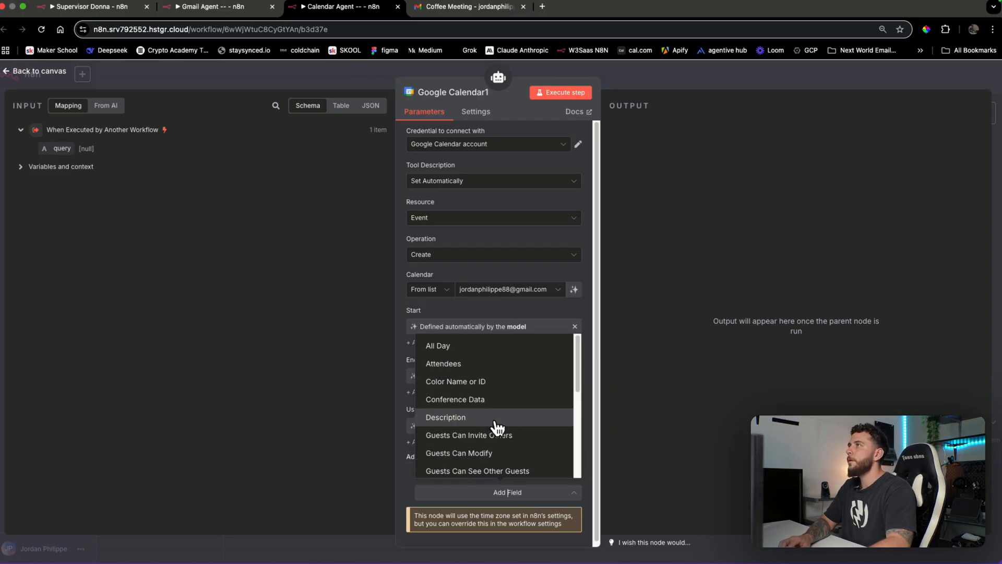
Add an Attendees field containing the user's e-mail address
click(490, 364)
scroll(541, 400, down, 2)
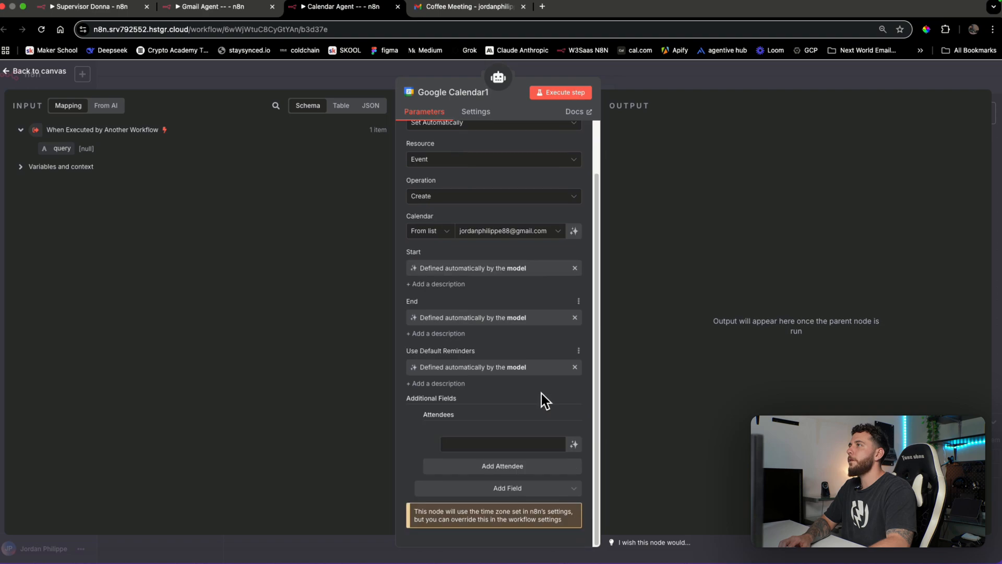
click(524, 444)
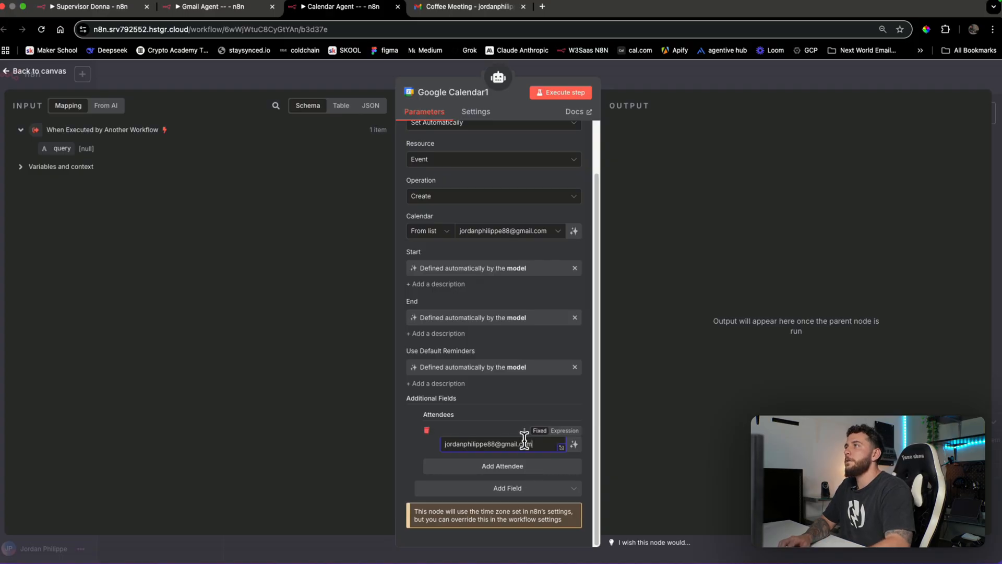
click(515, 396)
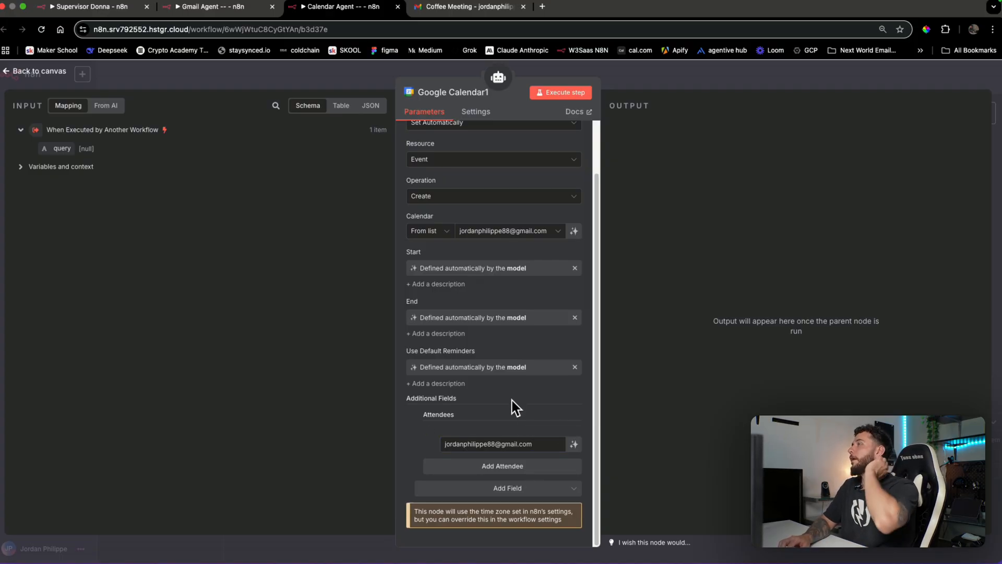
click(521, 465)
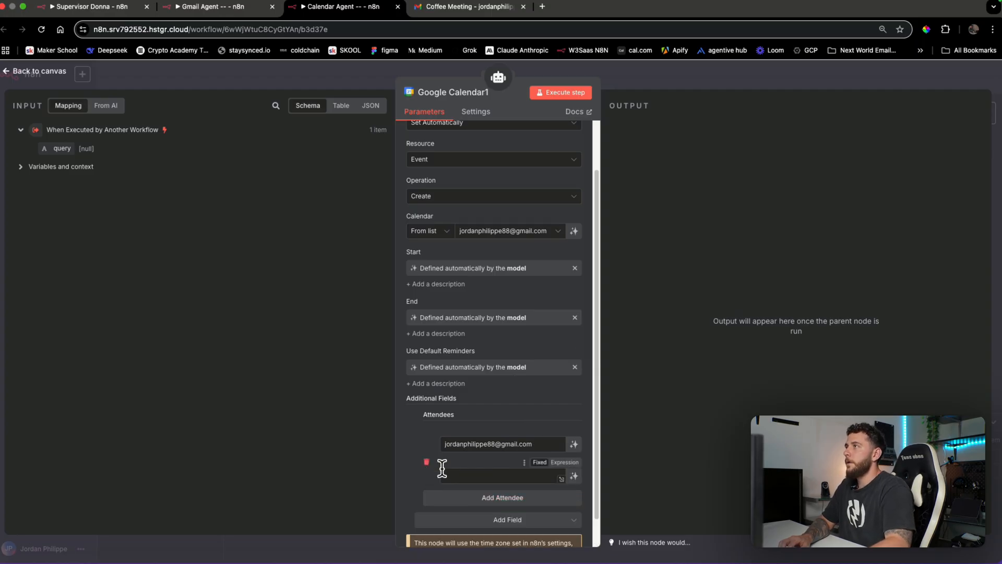
click(427, 462)
Add Location and Summary fields, both filled in by the model
click(470, 487)
text(location)
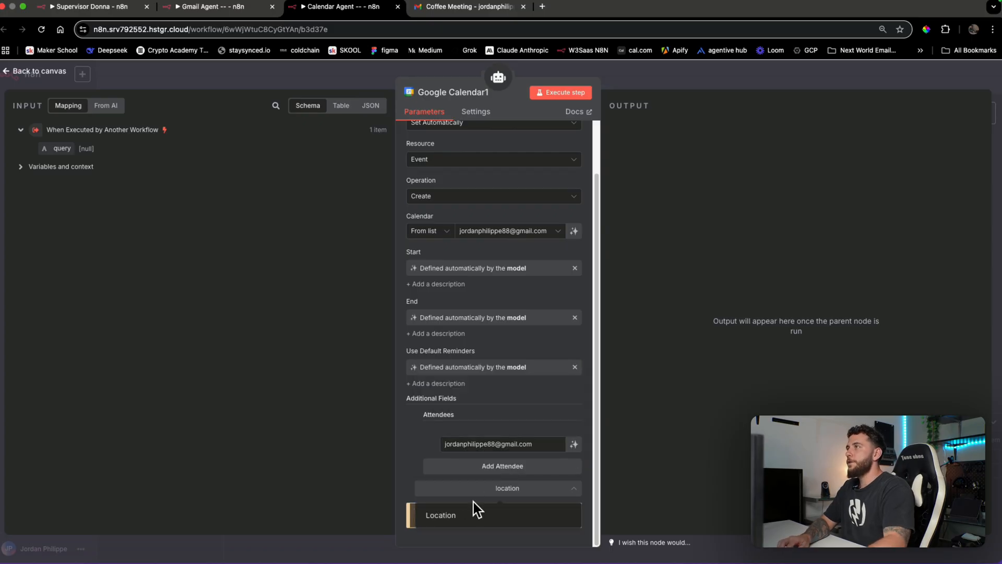
click(474, 509)
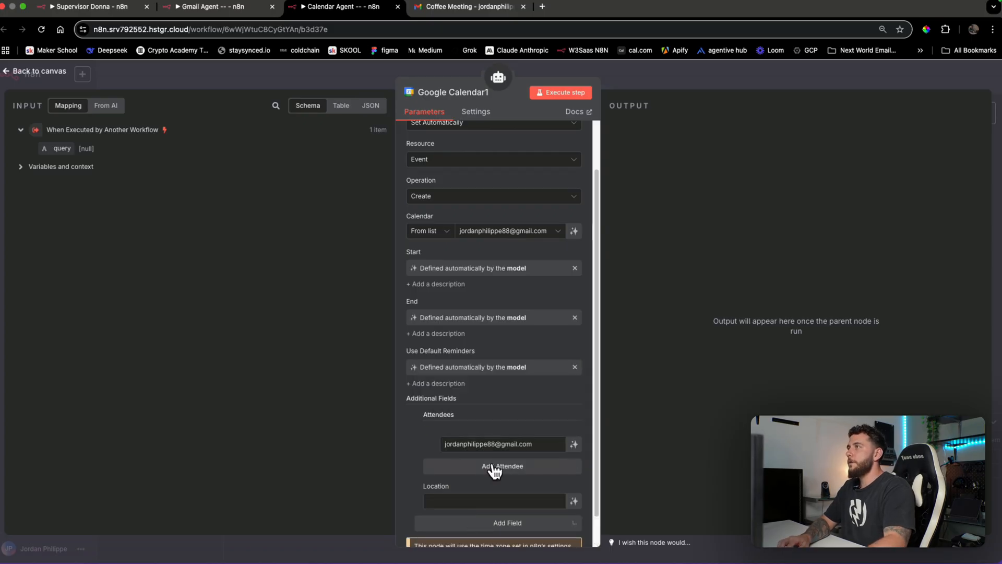
scroll(598, 465, down, 1)
click(575, 468)
click(514, 503)
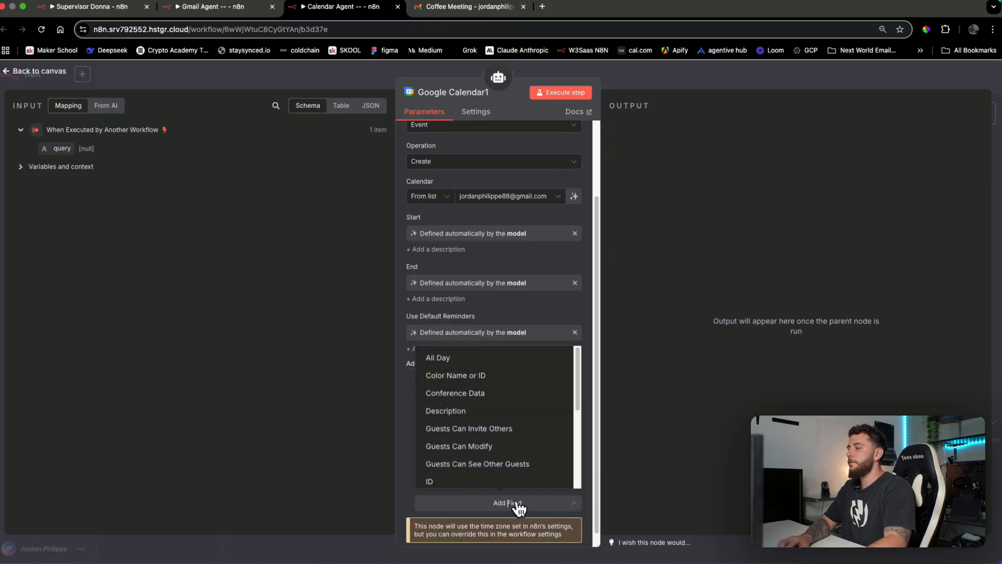
text(summary)
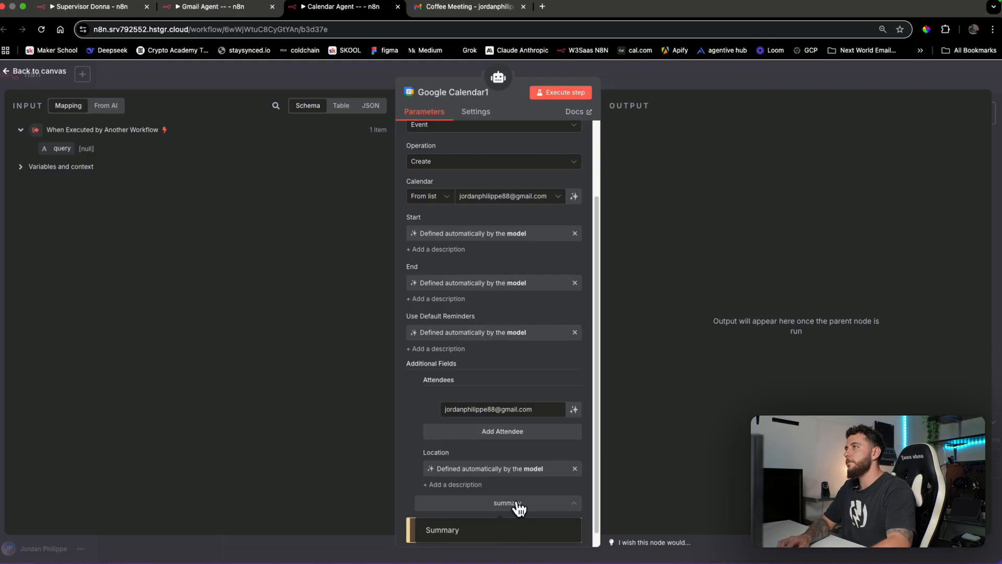
click(488, 529)
scroll(550, 465, down, 1)
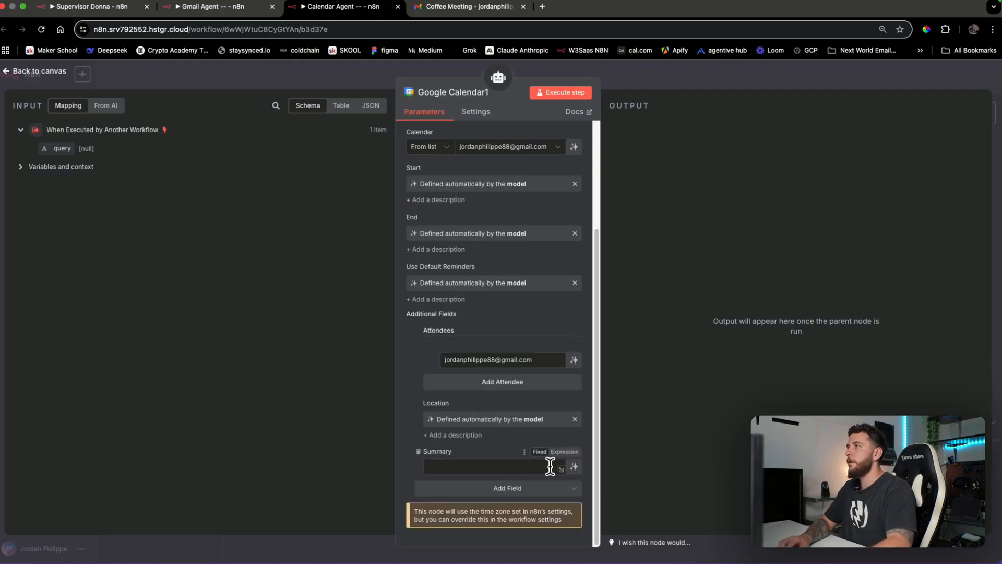
click(573, 468)
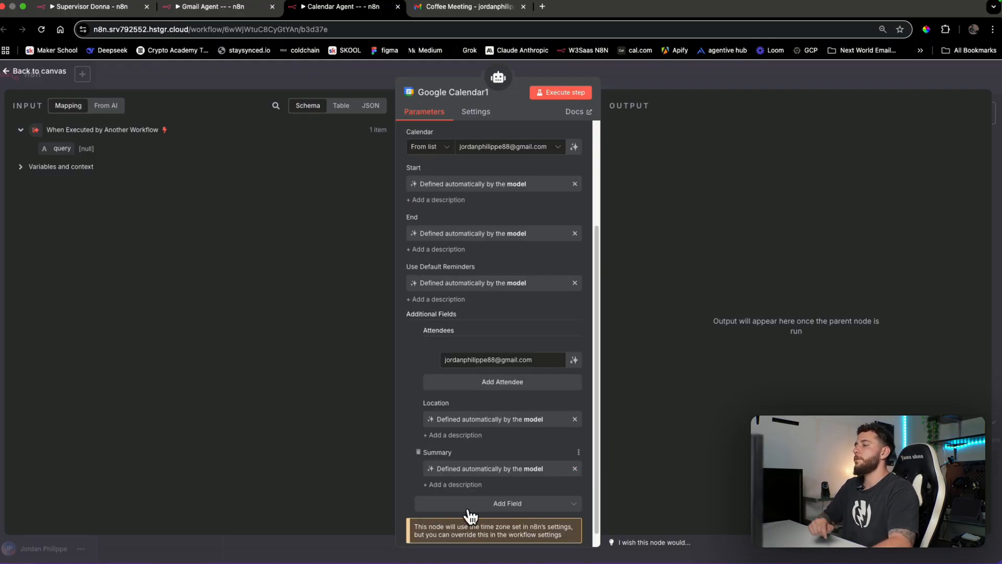
click(701, 77)
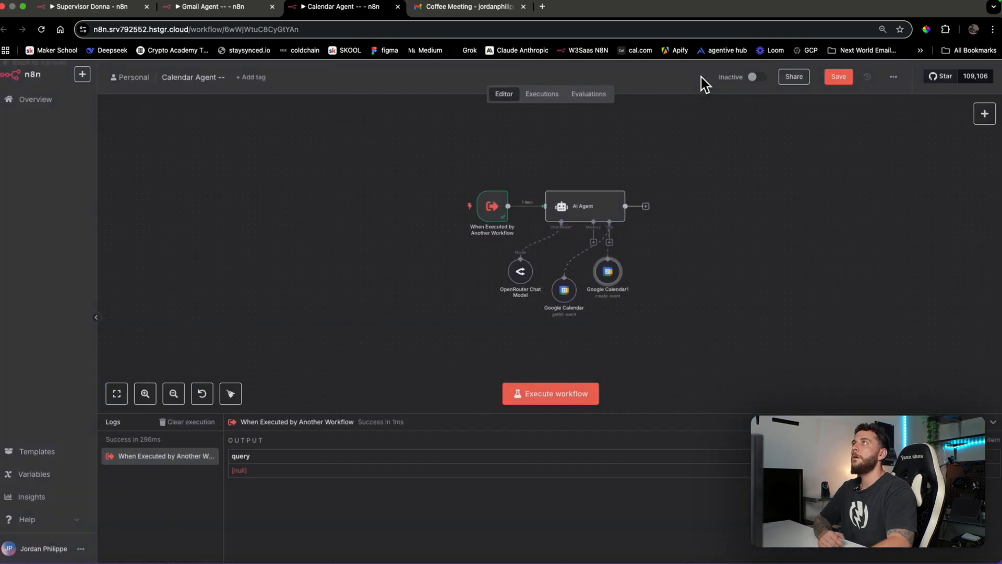
Retitle the fetching tool 'get many' and the creating tool 'Create', moving Create under the Tool input
double_click(573, 298)
click(451, 91)
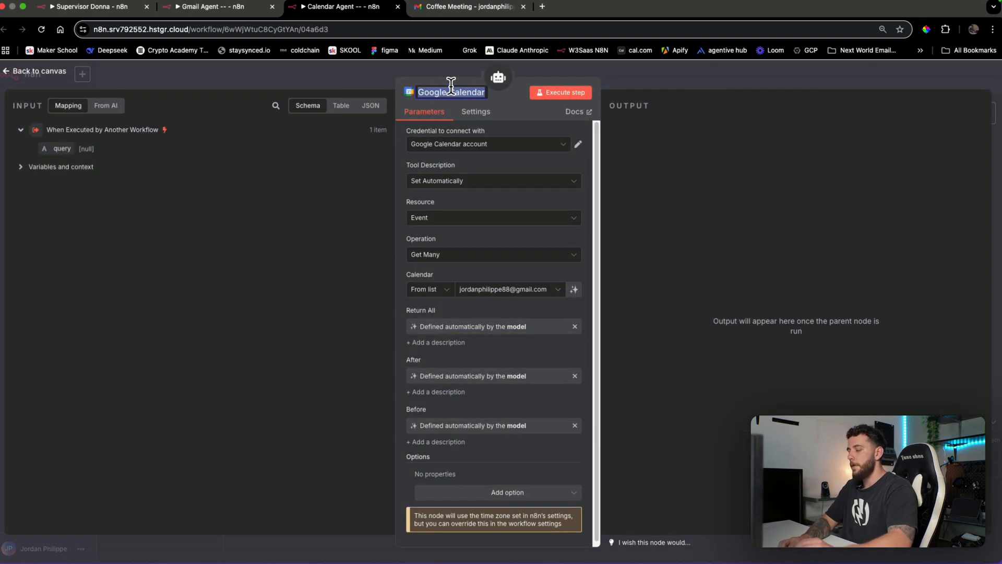
text(get many)
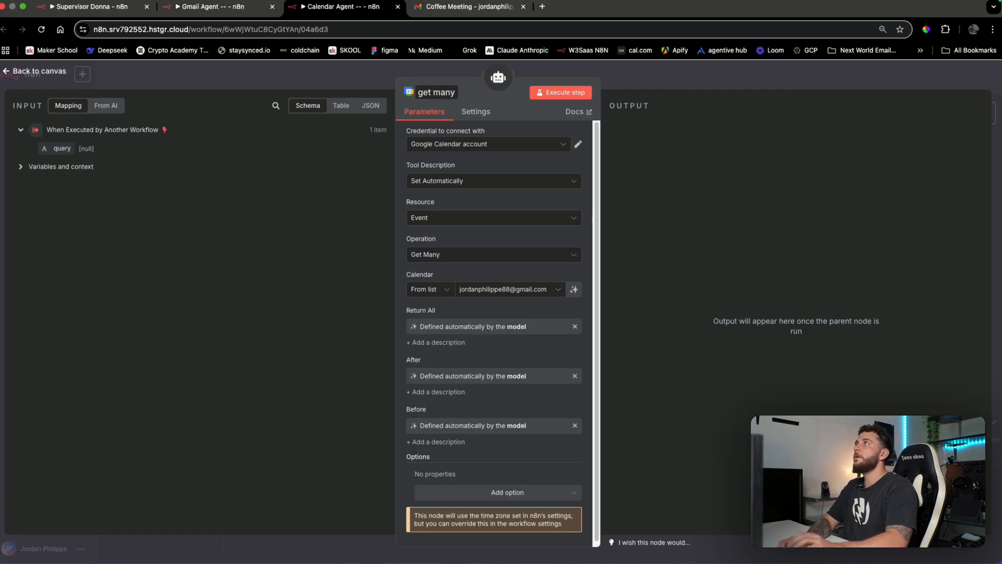
key(Return)
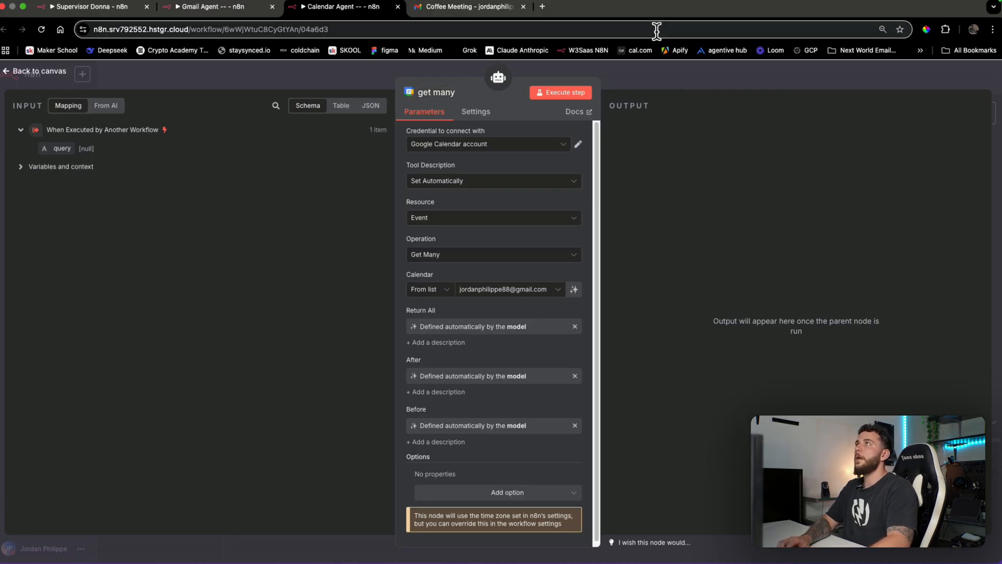
click(697, 76)
double_click(638, 307)
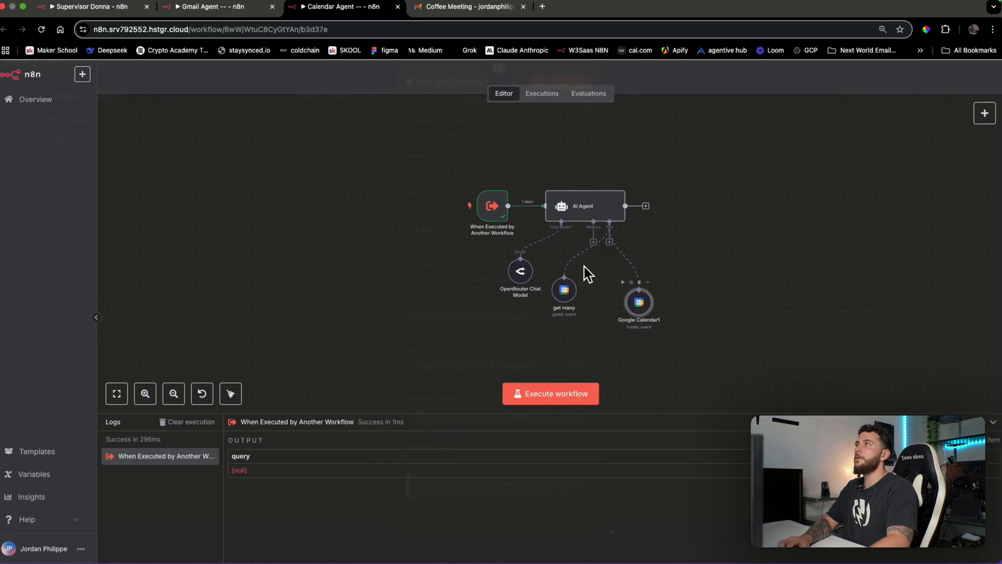
click(463, 98)
text(Create)
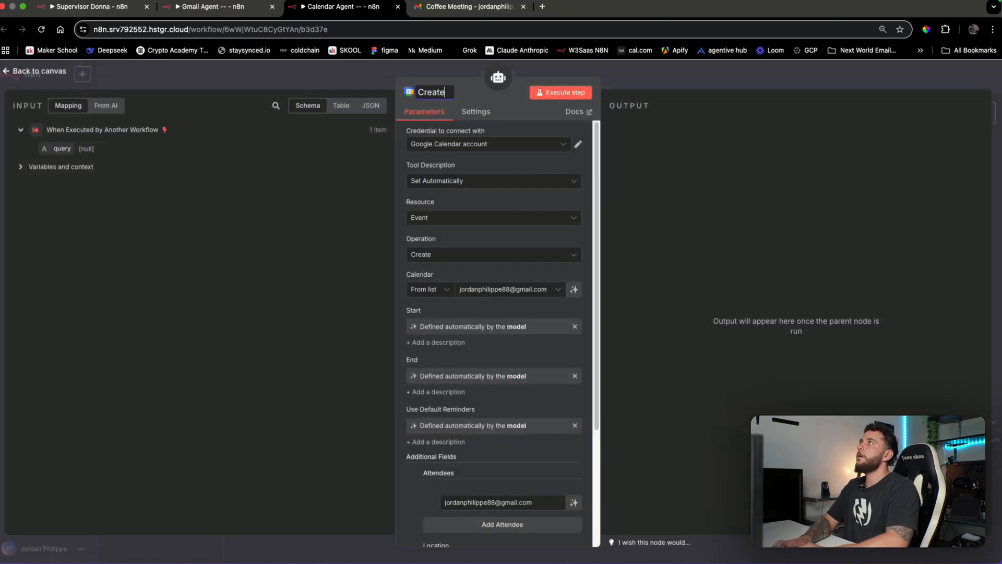
click(794, 86)
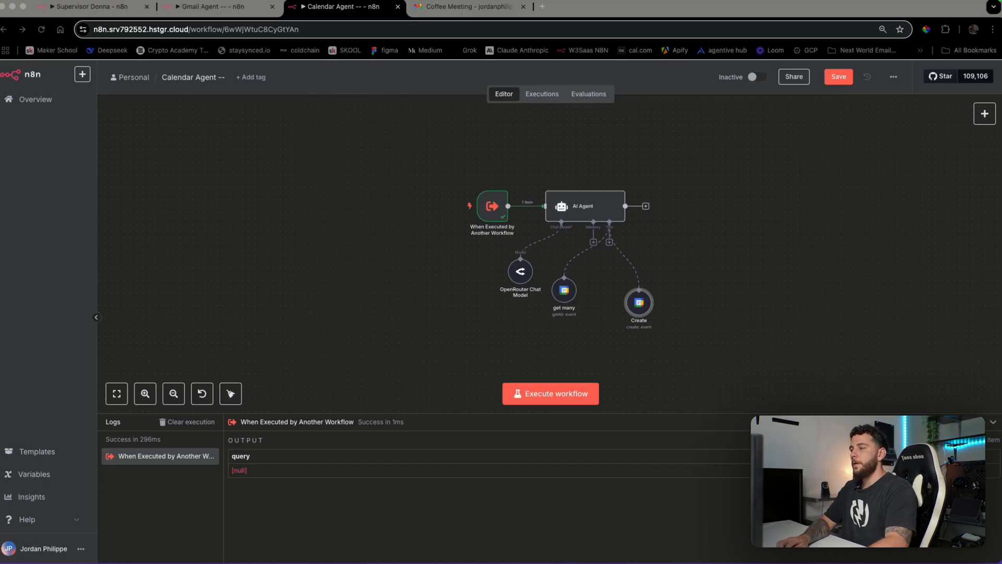
drag(638, 301, 606, 290)
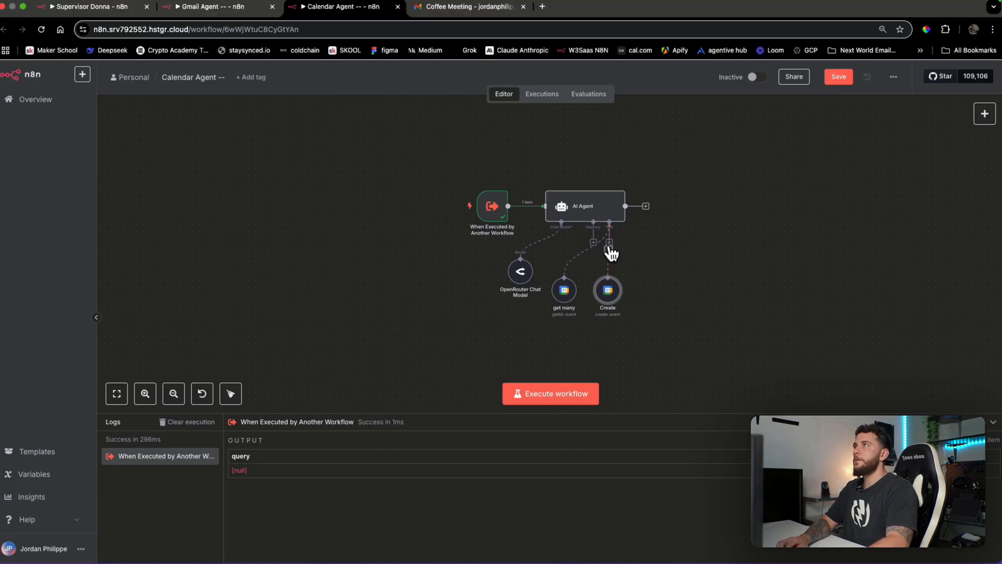
Add a Gmail Tool set to Delete messages, with Message ID defined by the model
click(609, 248)
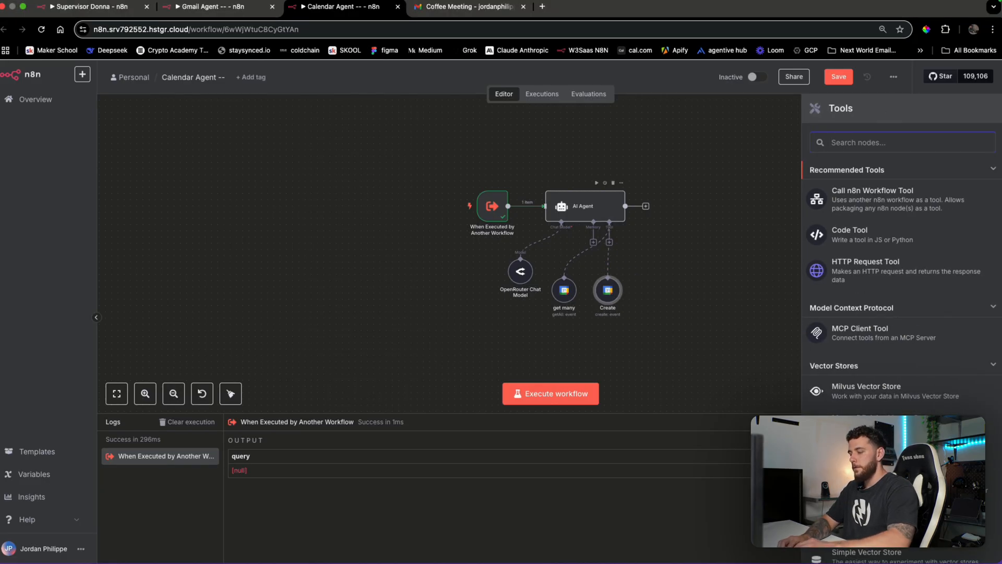
text(delete)
key(BackSpace)
key(BackSpace)
key(BackSpace)
key(BackSpace)
key(BackSpace)
key(BackSpace)
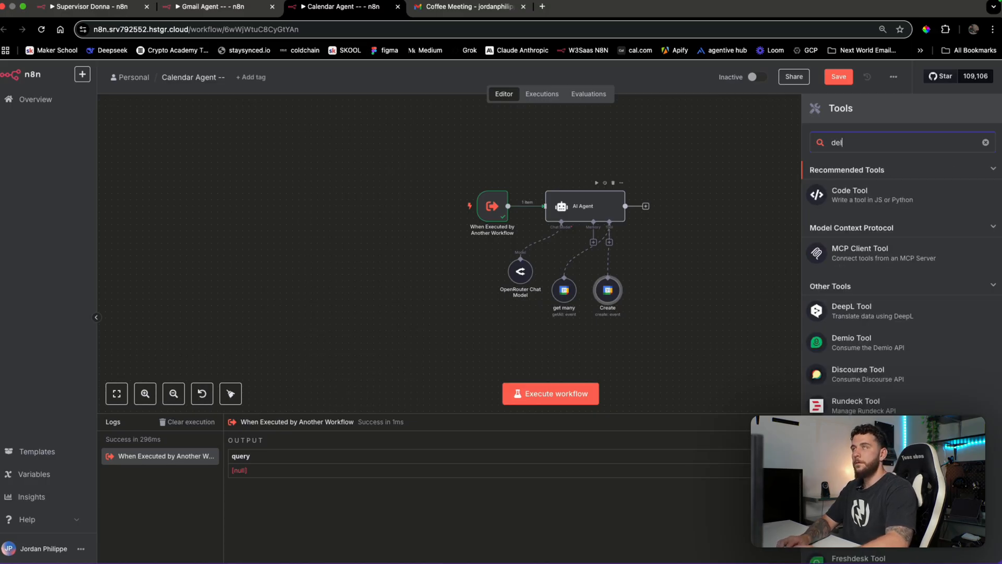
text(gmail)
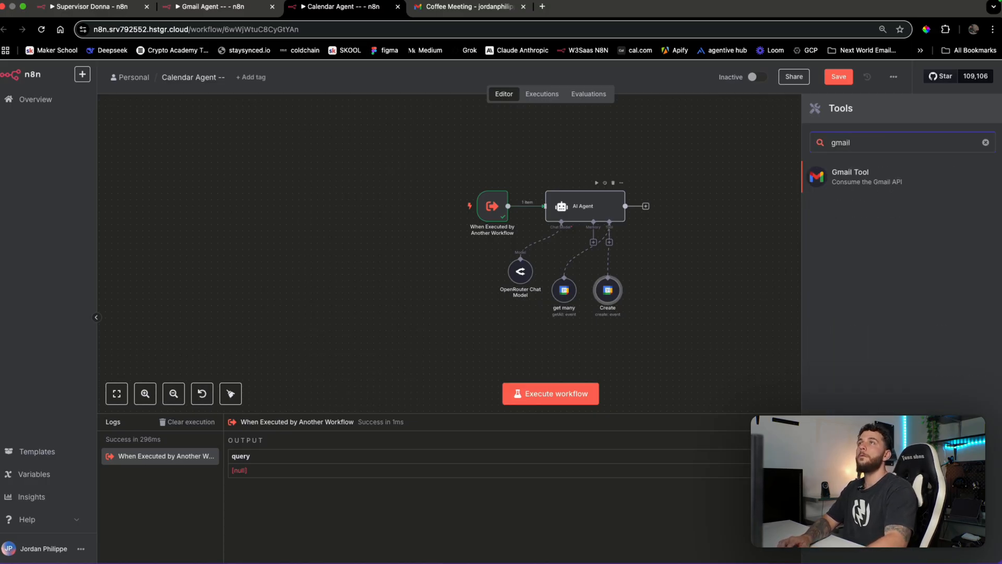
click(863, 186)
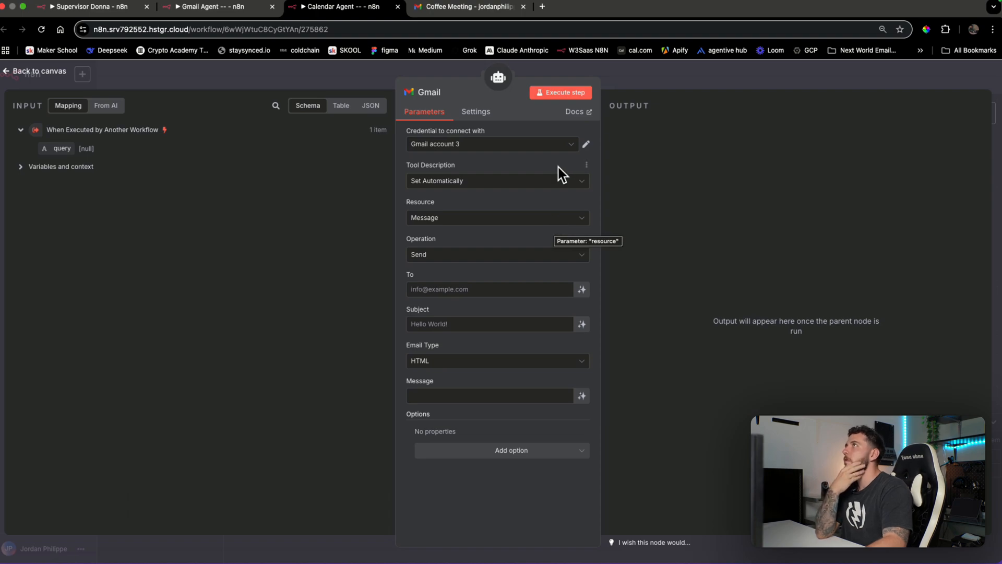
click(503, 222)
click(411, 251)
click(411, 255)
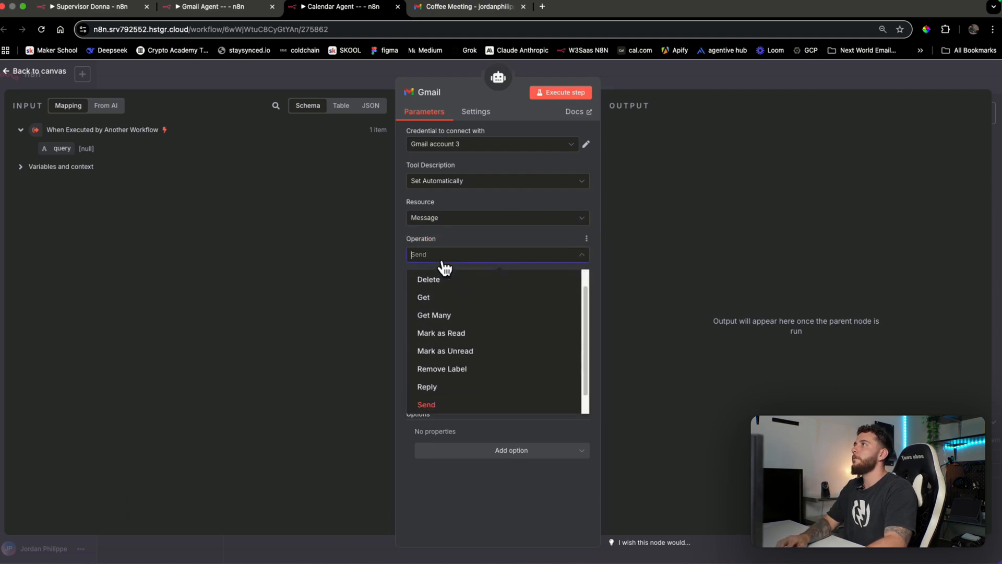
text(dele)
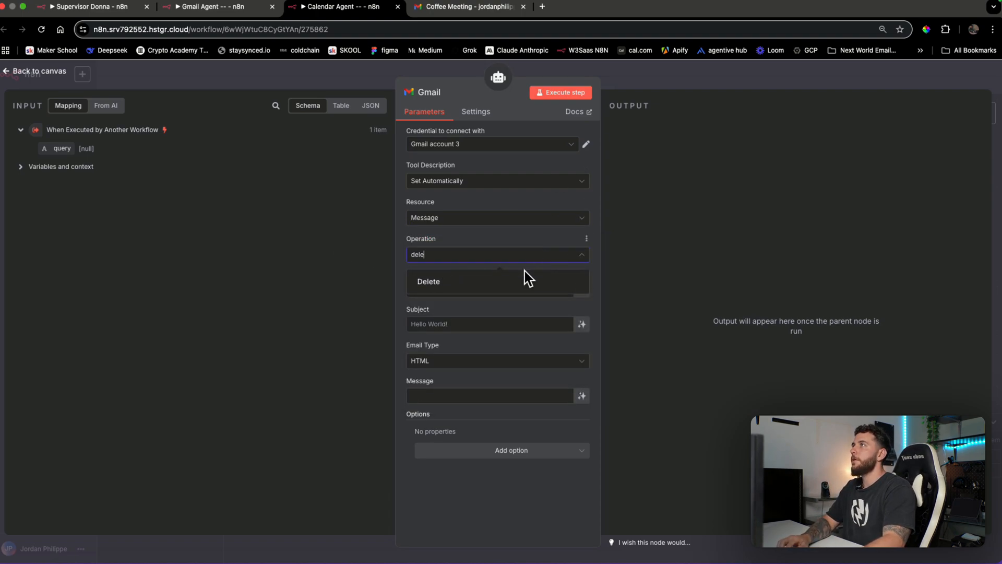
click(524, 277)
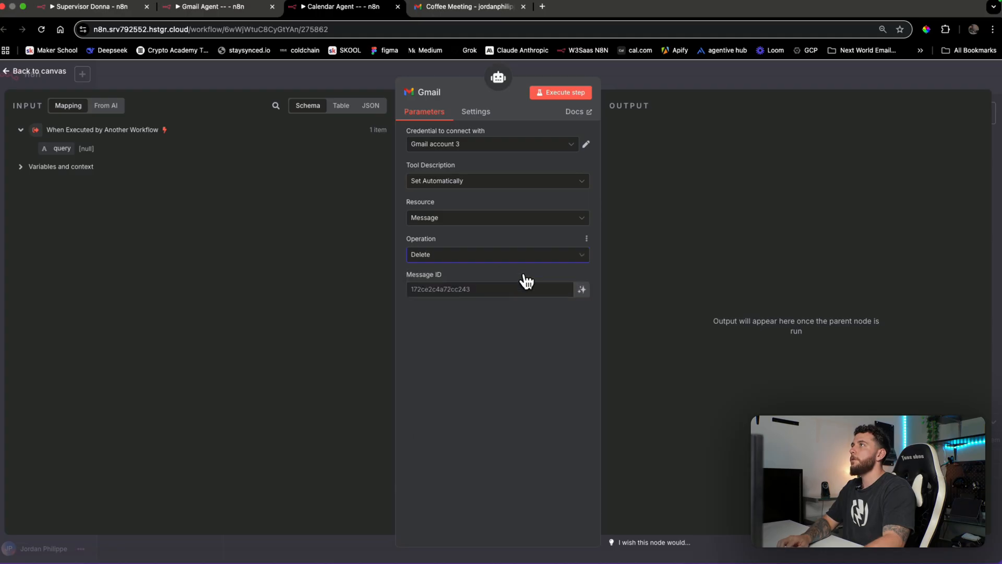
click(582, 289)
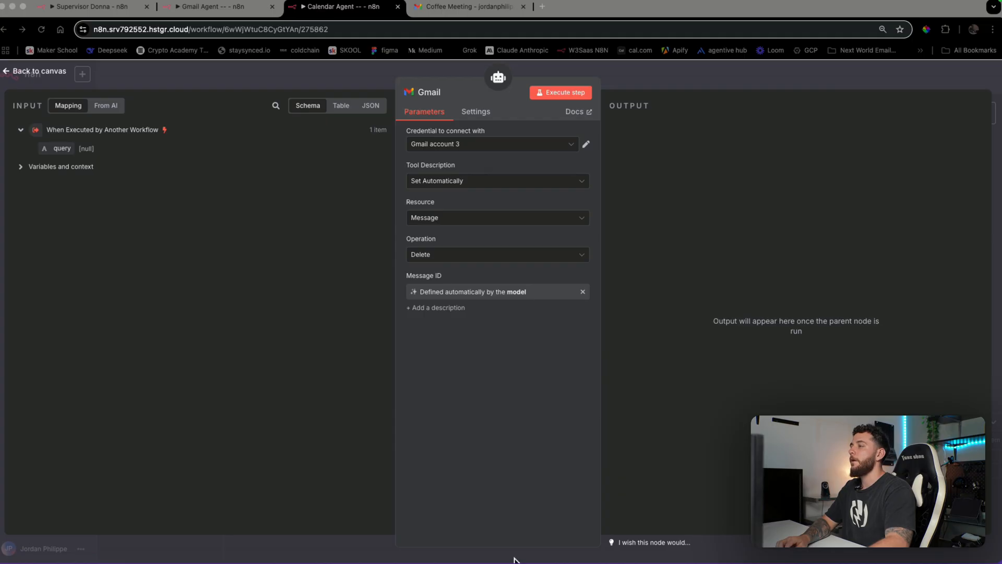
Review the Gmail tool's resource, credential and description options, then leave it without keeping it
click(488, 200)
click(474, 221)
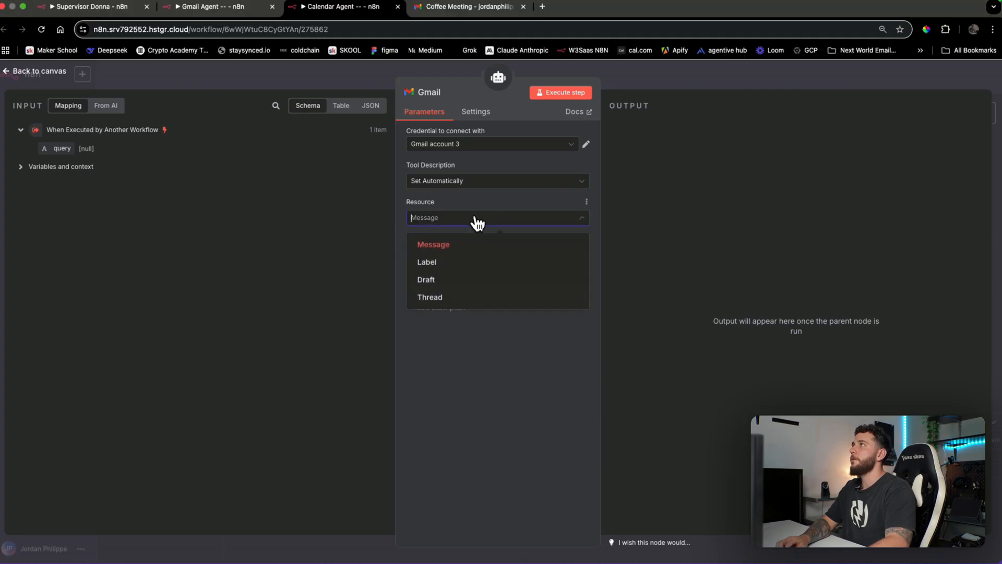
click(483, 205)
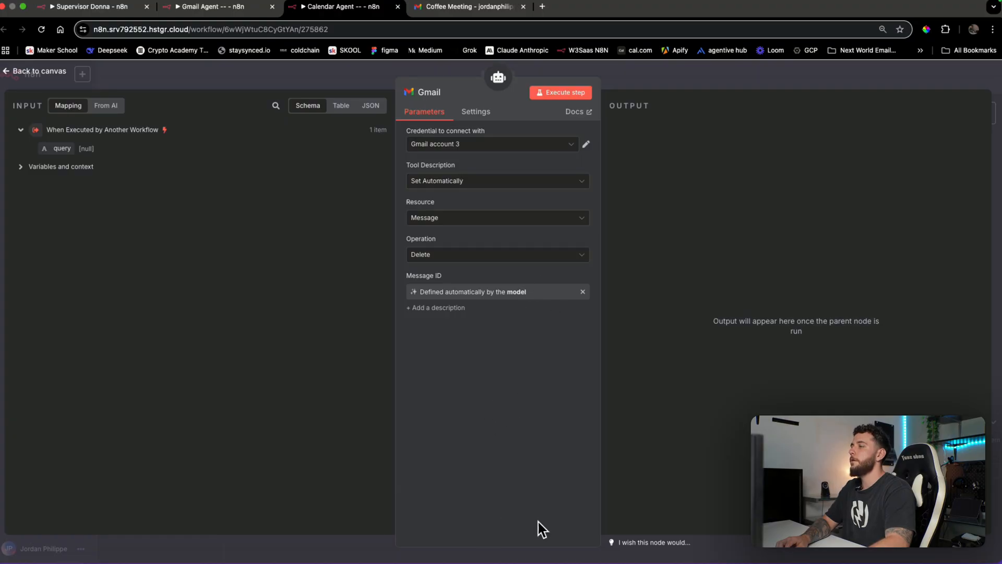
click(508, 147)
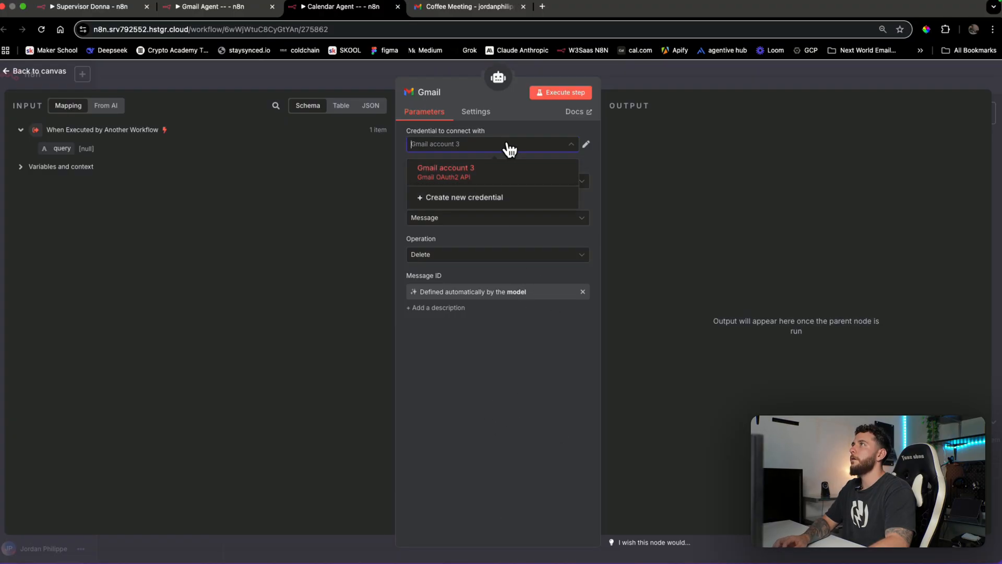
click(510, 149)
click(490, 191)
click(490, 191)
click(485, 220)
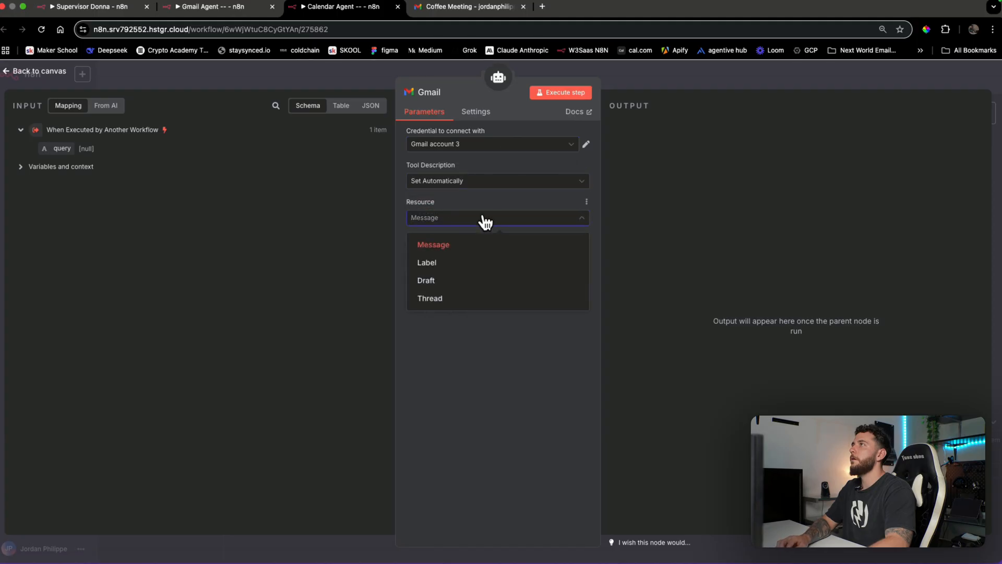
click(484, 220)
click(665, 83)
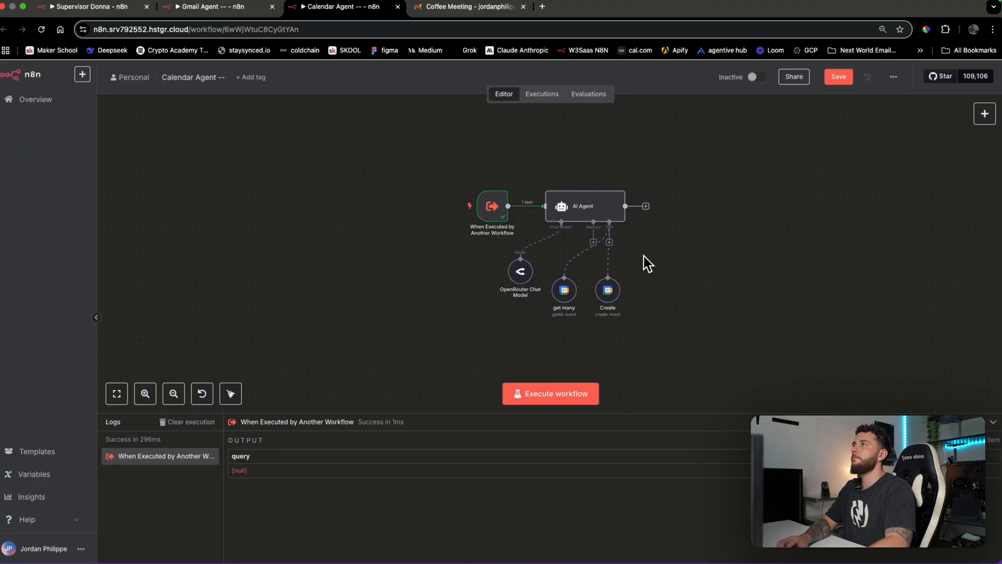
Add a Google Calendar tool that deletes events from the main calendar, with a model-supplied Event ID
click(612, 249)
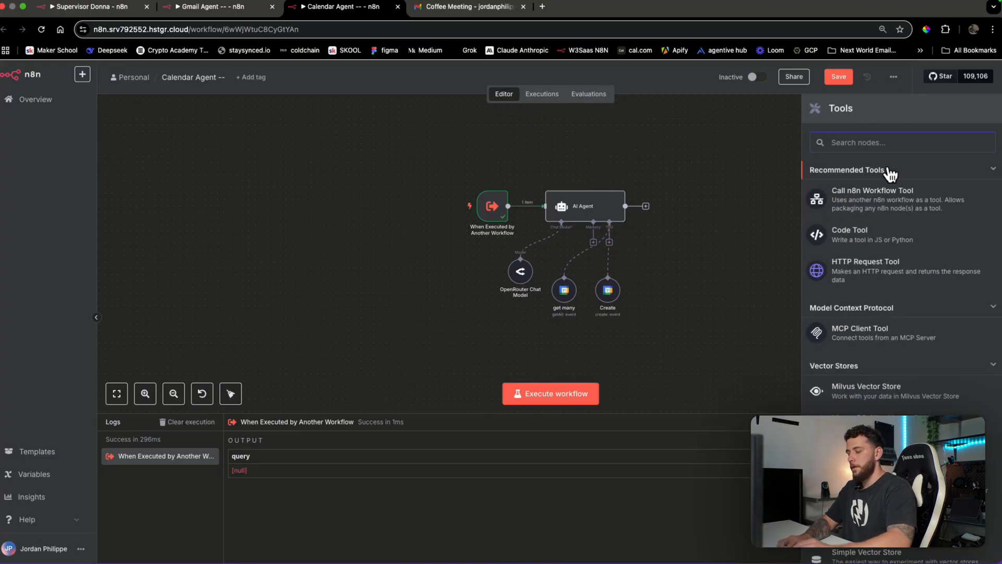
text(calen)
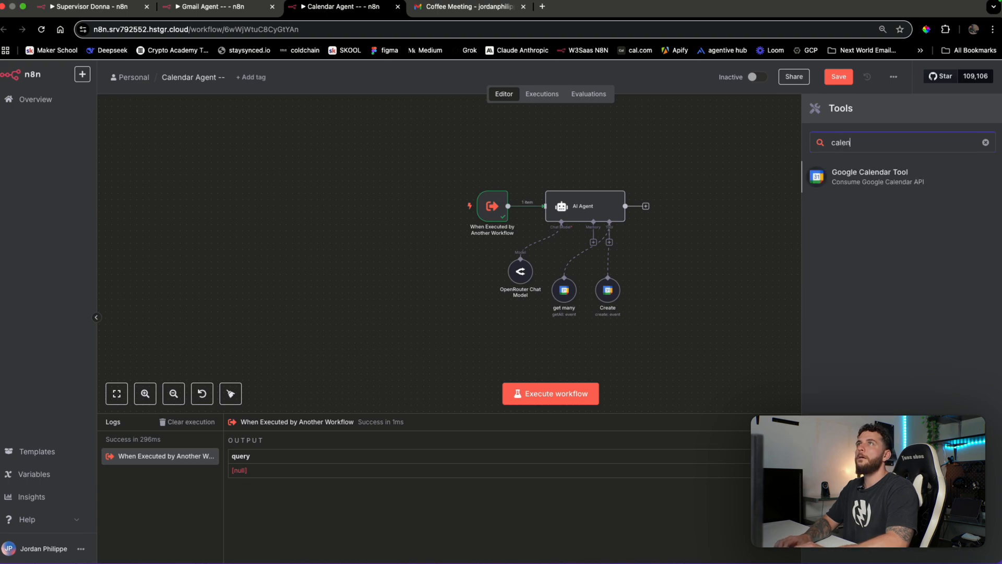
click(872, 177)
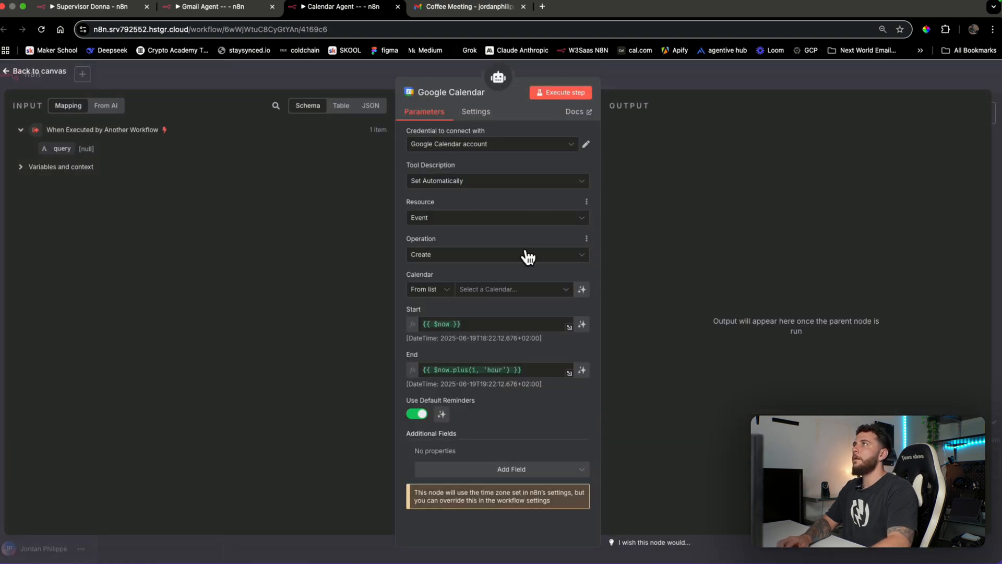
click(528, 256)
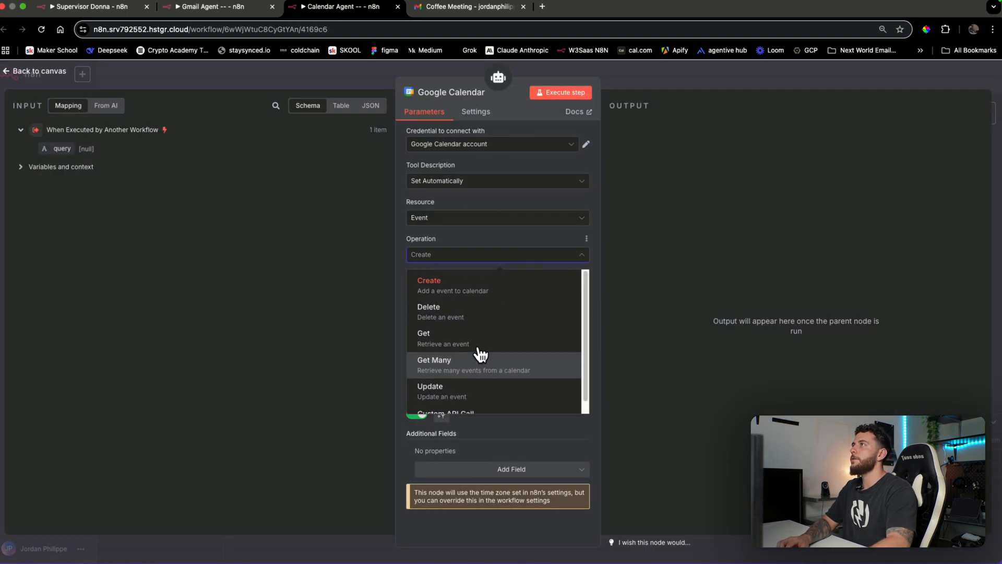
click(481, 313)
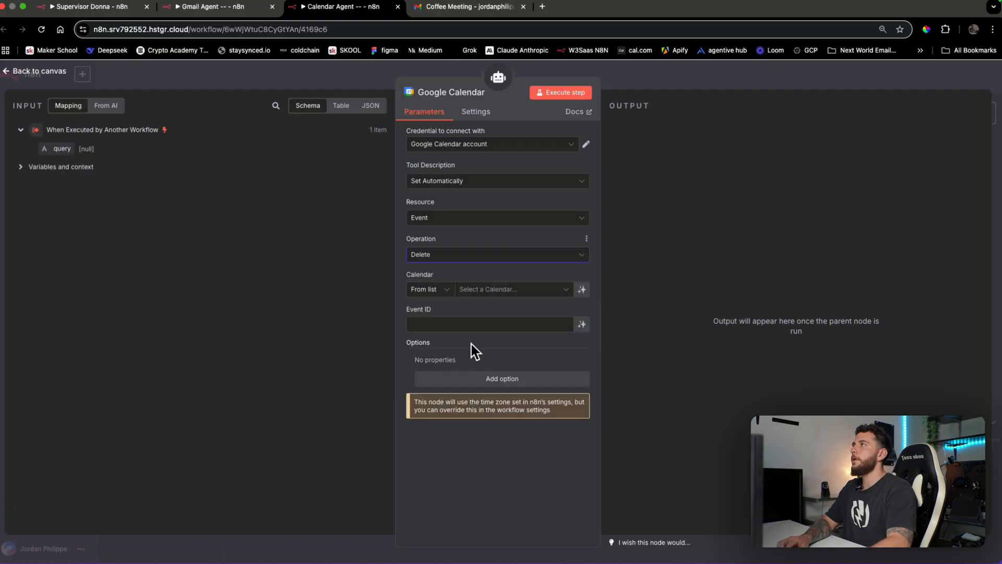
click(496, 295)
click(478, 382)
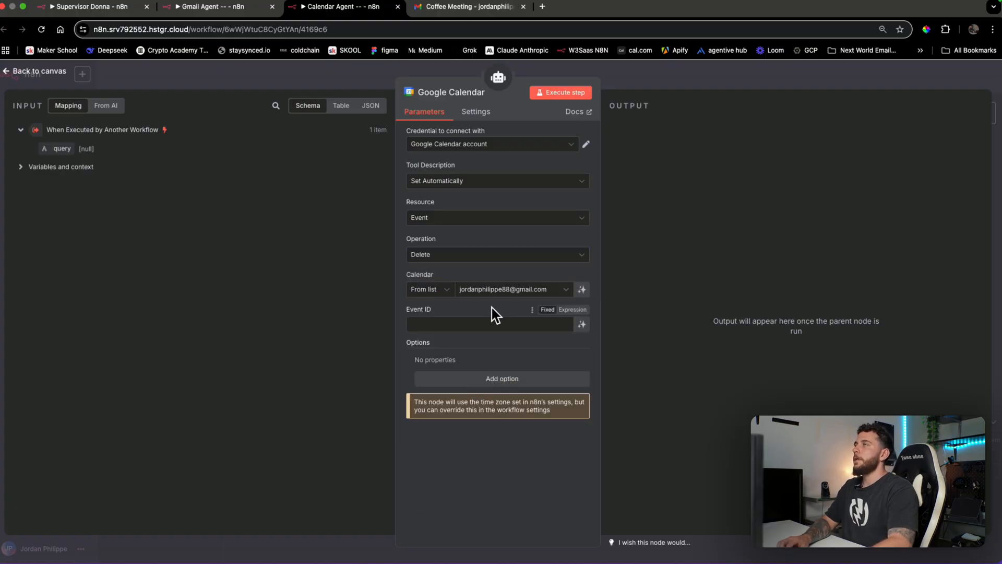
click(583, 326)
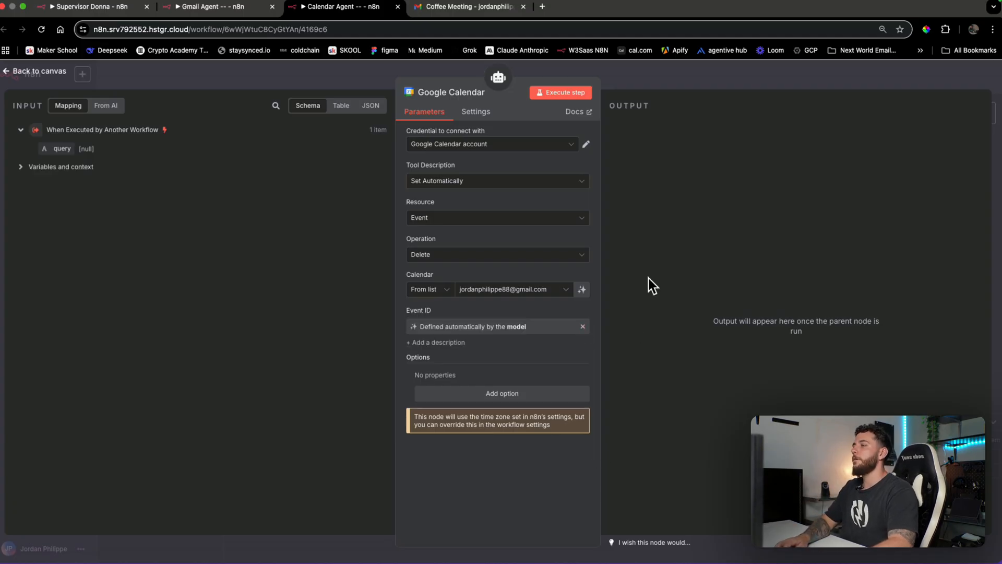
Rename the new calendar tool node to 'Delete'
click(476, 92)
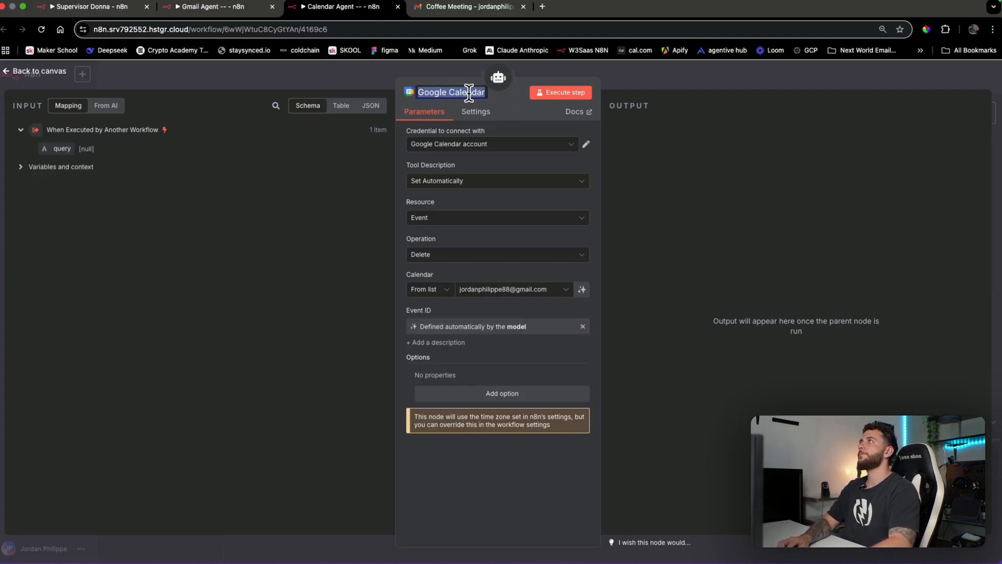
text(Delete)
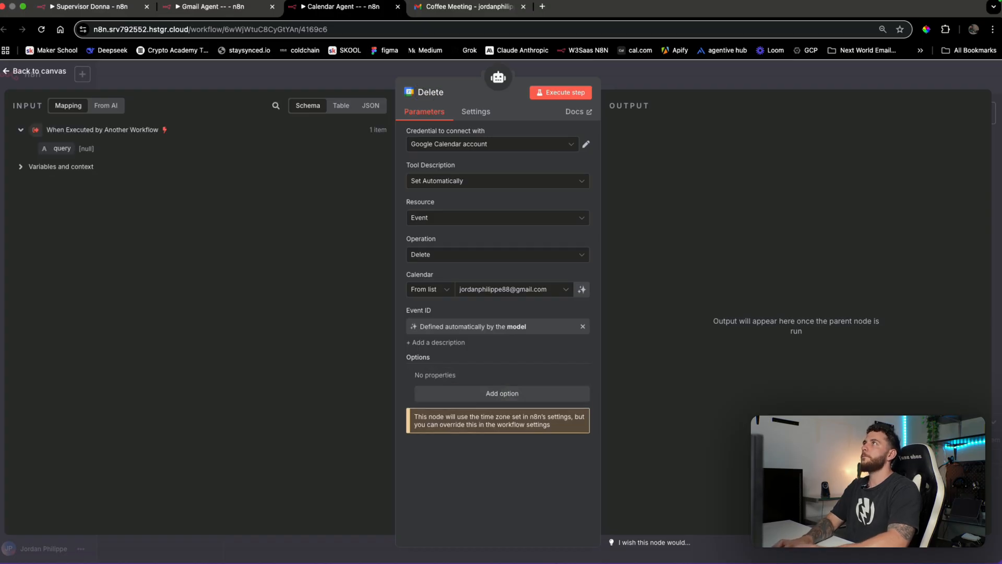
key(Return)
click(736, 87)
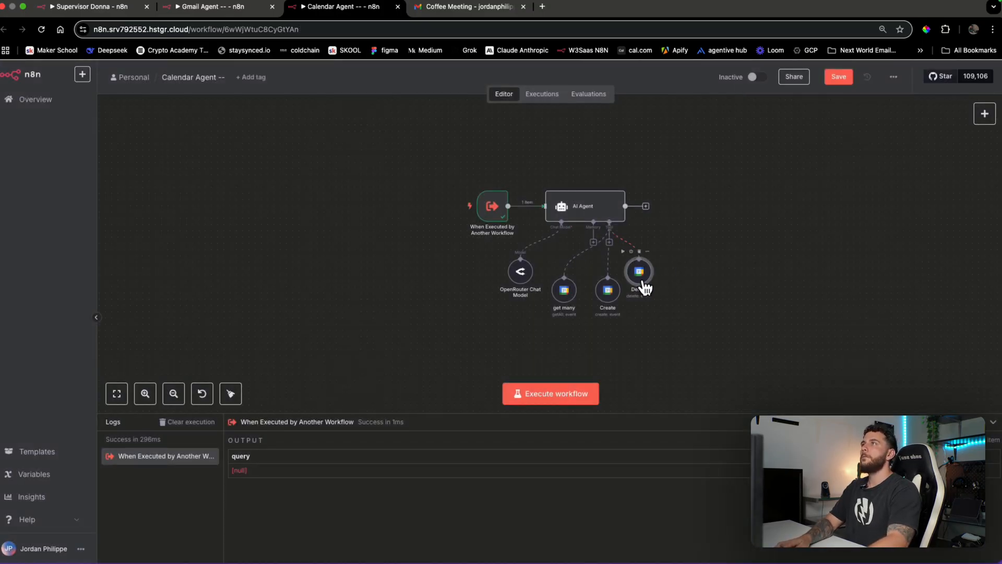
Add another Google Calendar tool that updates events on the main calendar, with a model-supplied Event ID
drag(642, 282, 642, 344)
drag(610, 290, 603, 328)
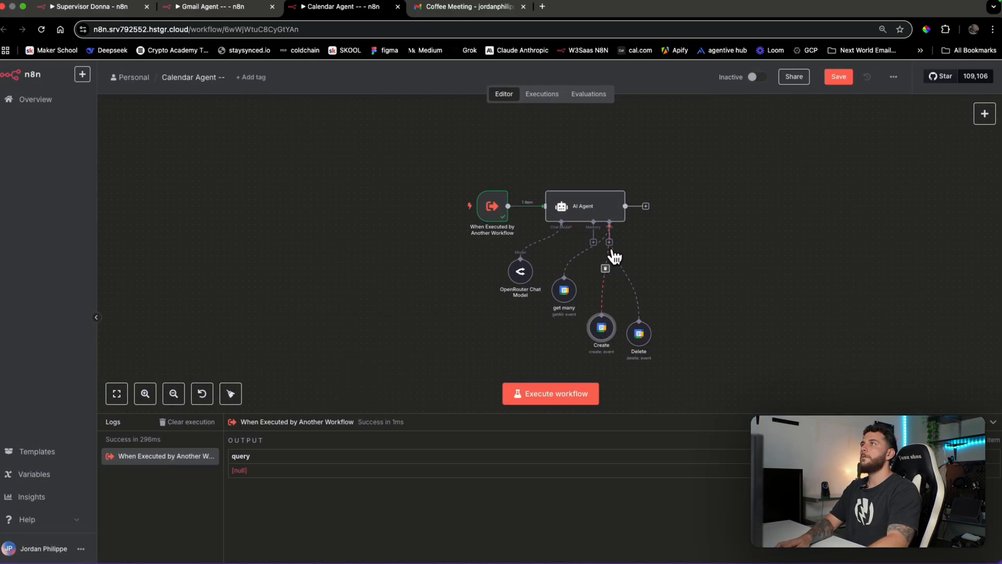
click(609, 242)
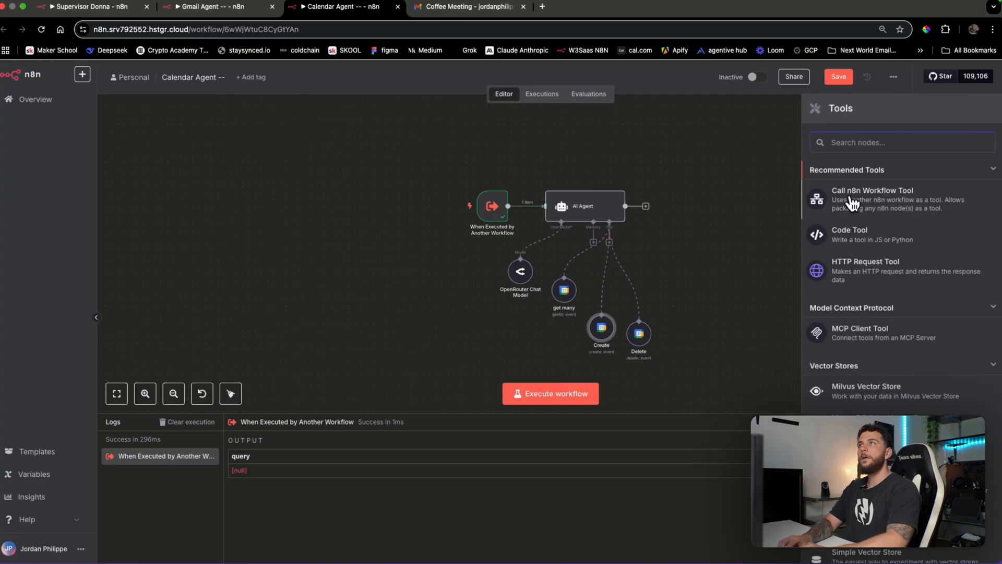
text(calend)
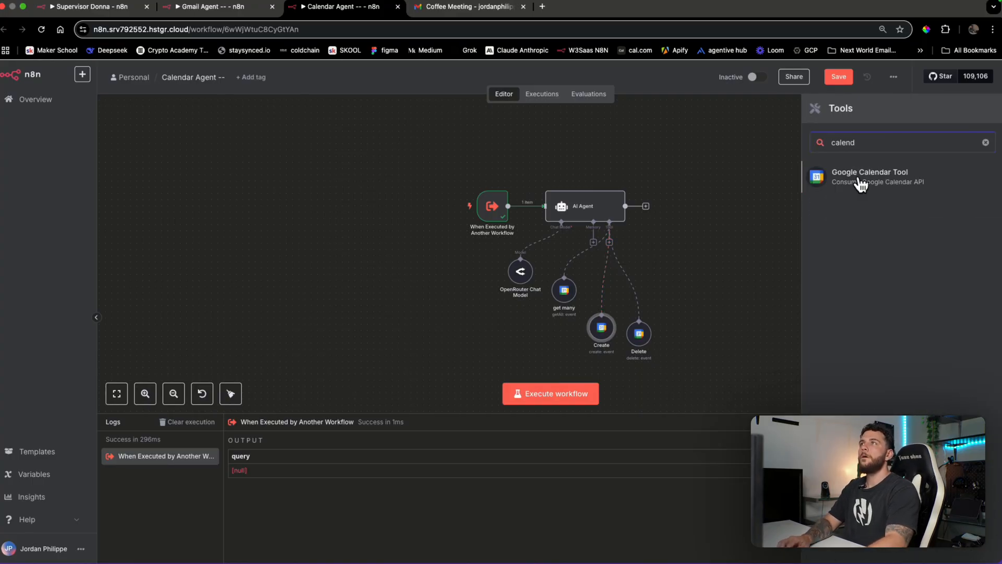
click(866, 181)
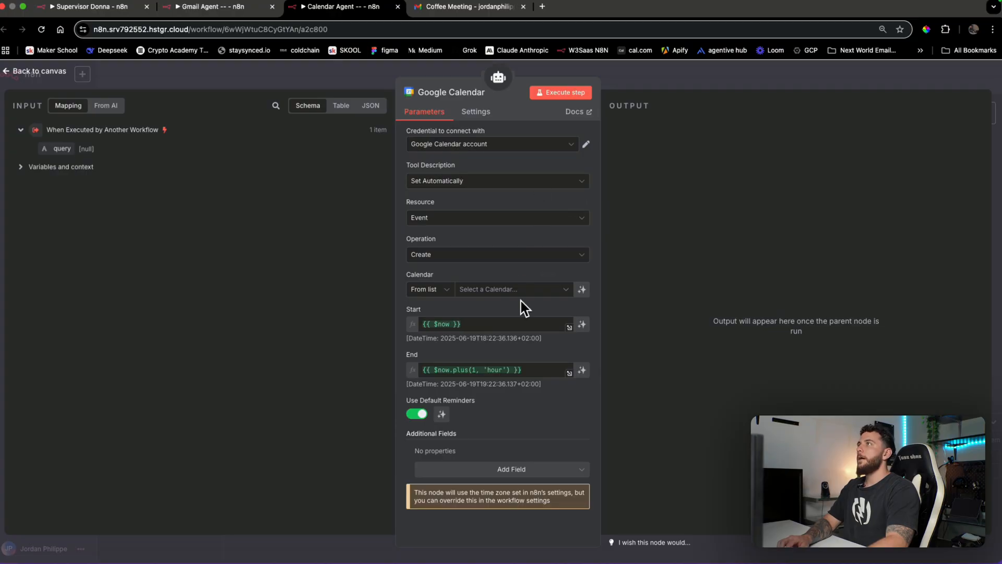
click(515, 262)
scroll(470, 368, down, 1)
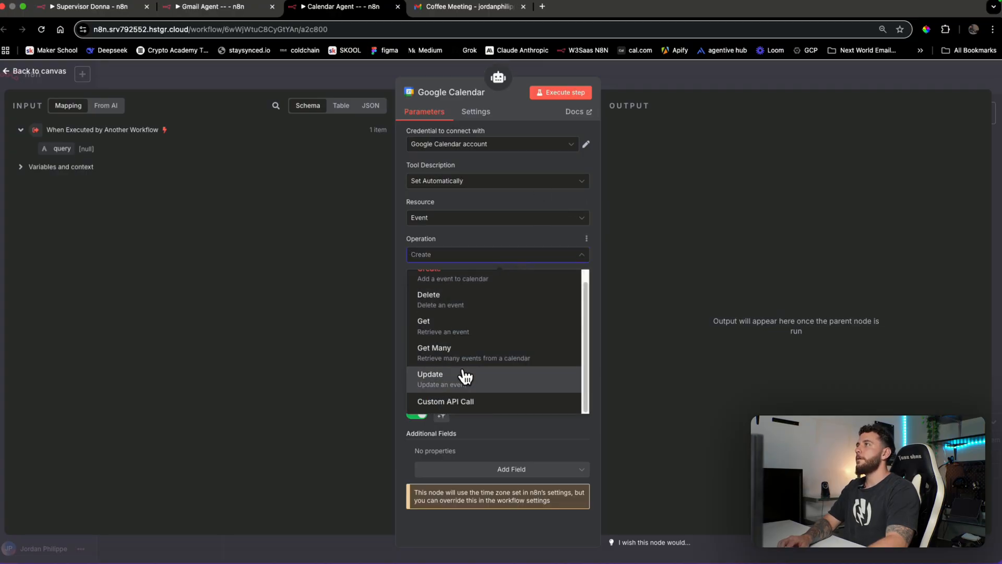
click(466, 374)
click(496, 290)
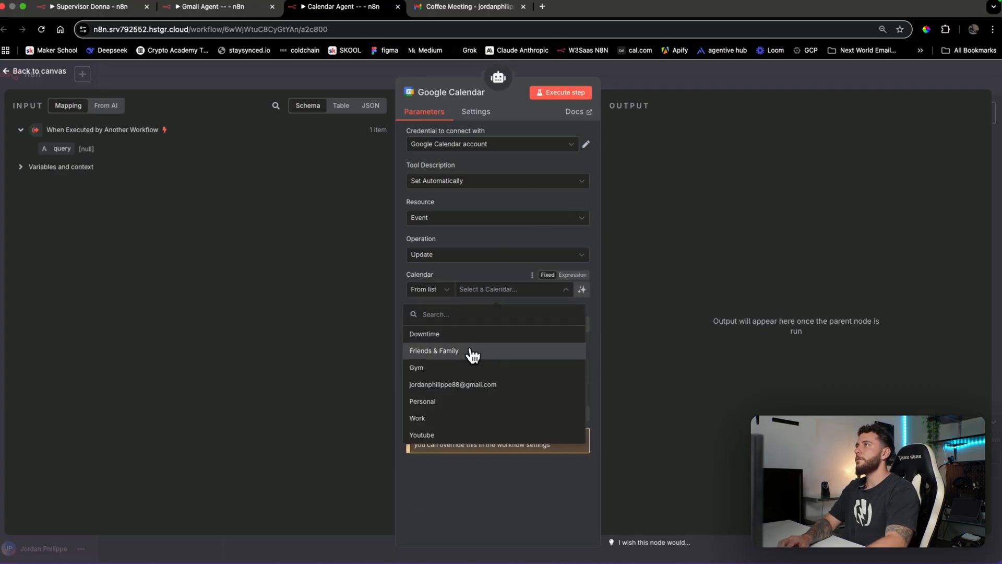
click(470, 386)
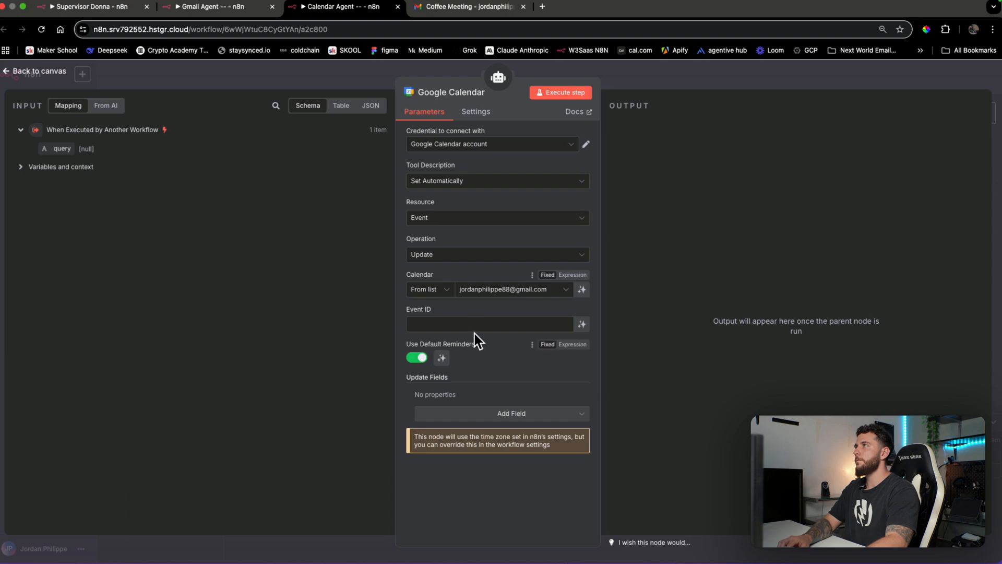
click(583, 325)
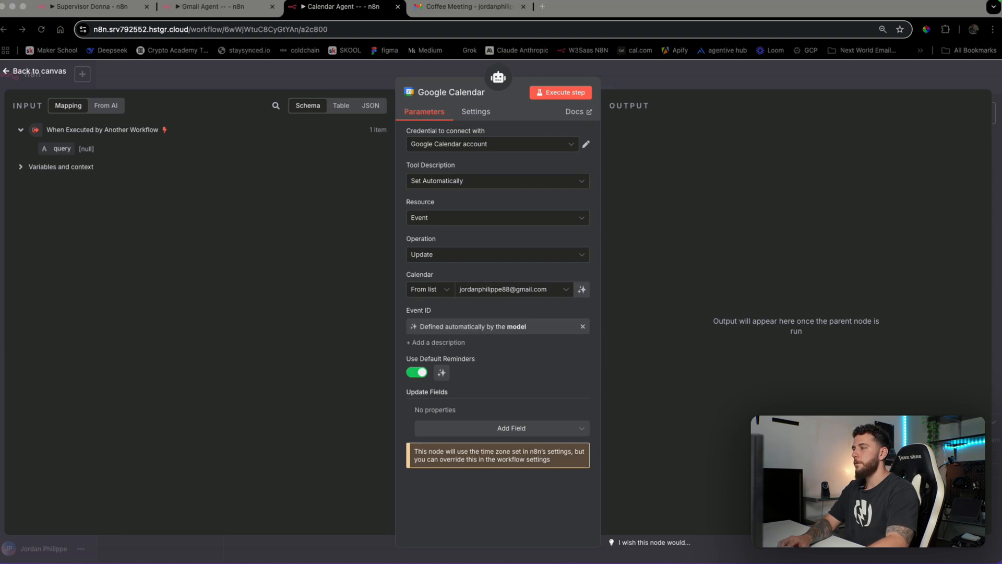
Let the model decide default reminders, and add End, Location, Start and Summary update fields
click(441, 372)
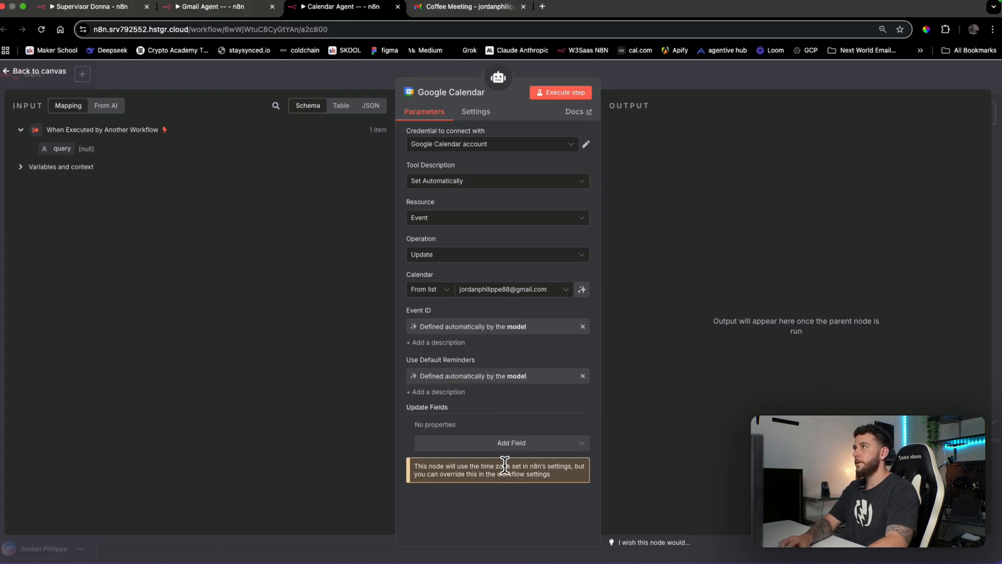
click(512, 443)
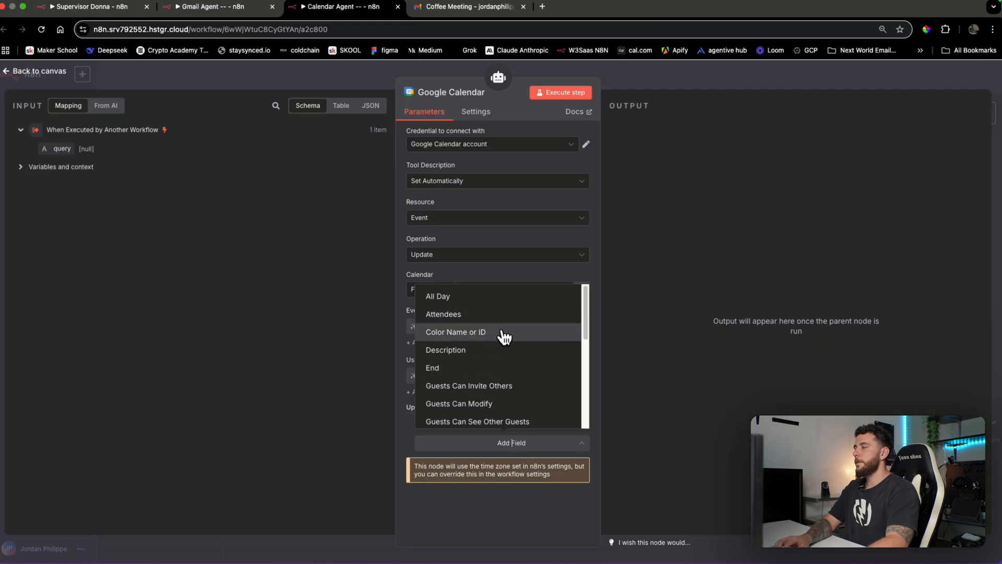
scroll(503, 335, down, 5)
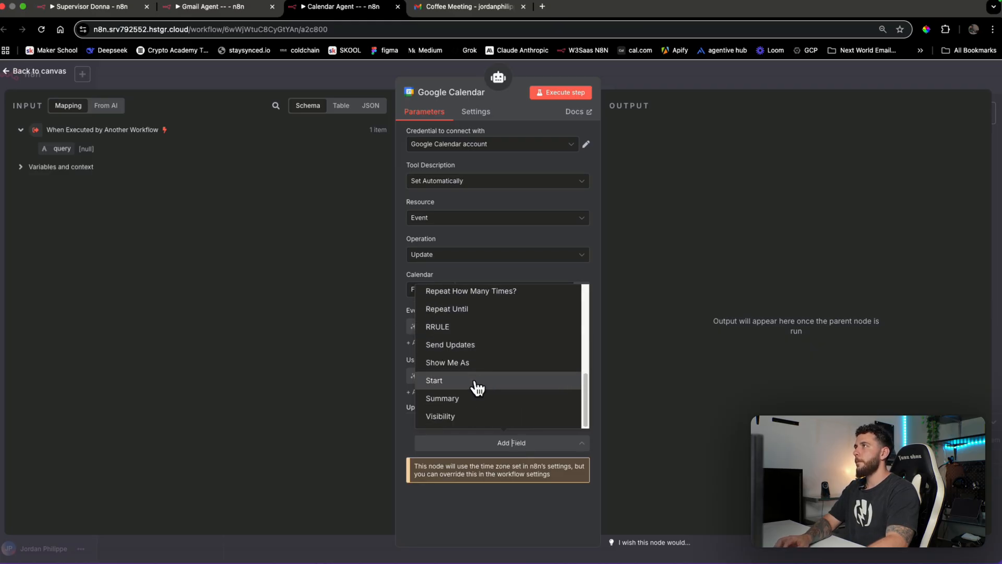
scroll(476, 386, up, 5)
click(481, 370)
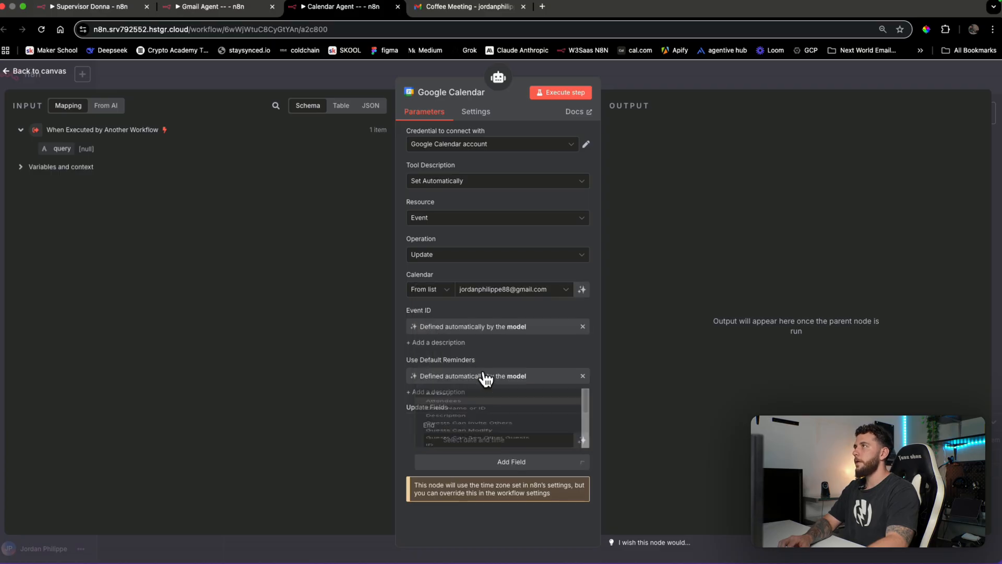
click(572, 462)
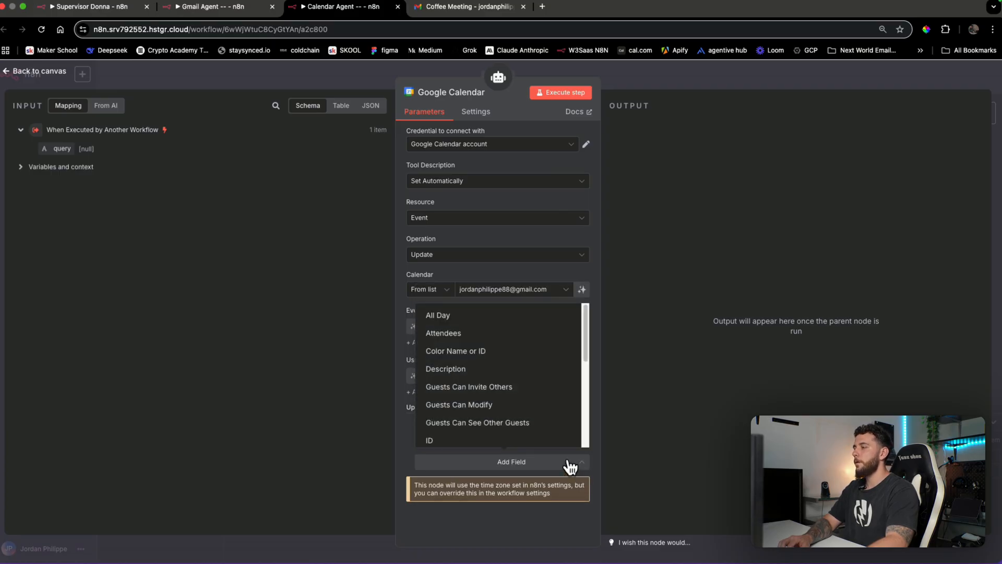
text(loa)
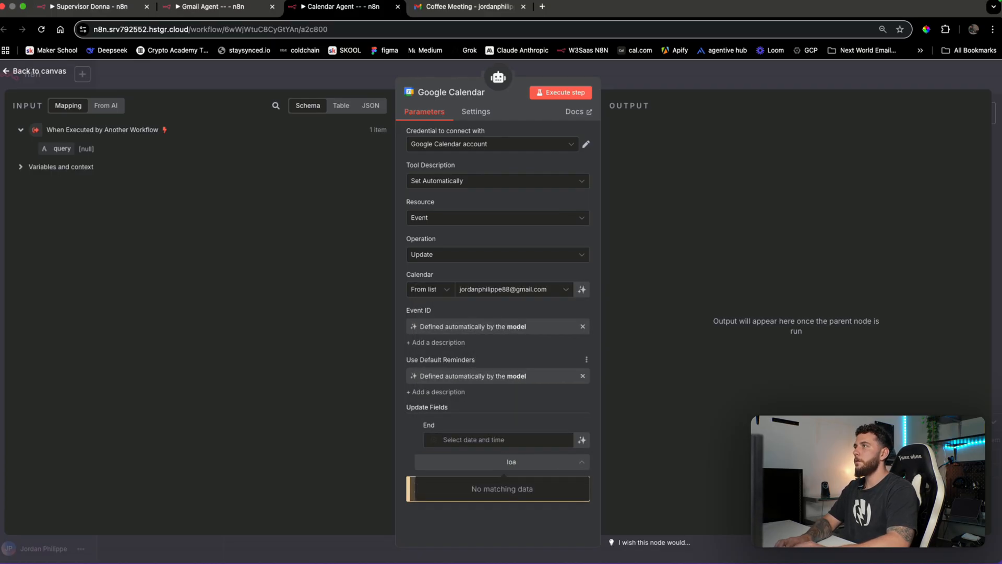
key(BackSpace)
text(c)
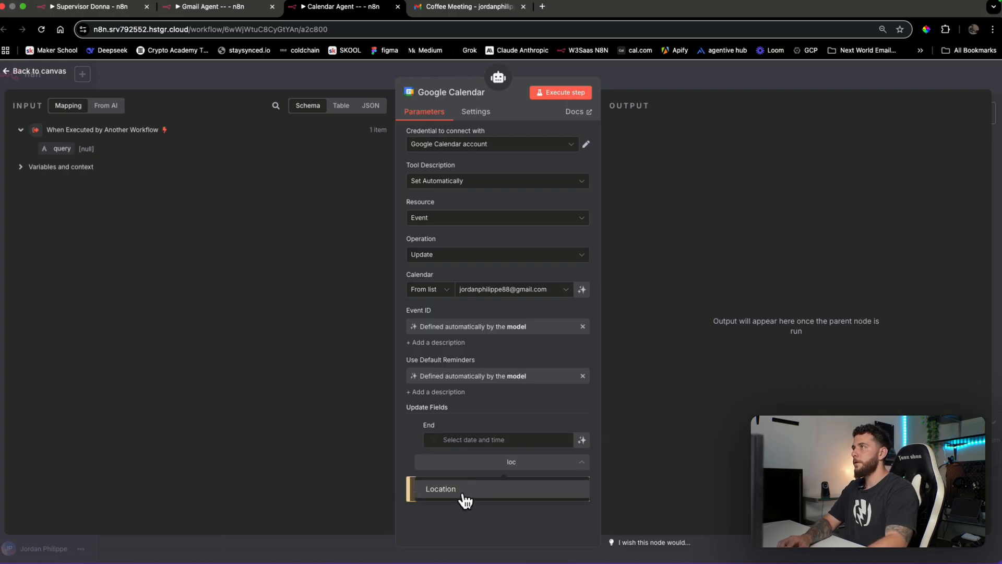
click(463, 491)
click(514, 501)
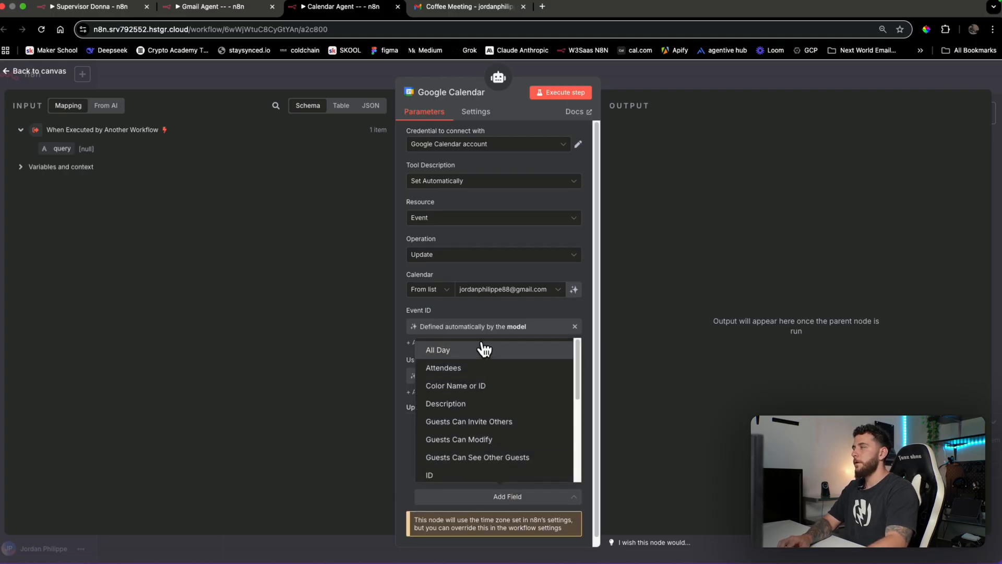
text(start)
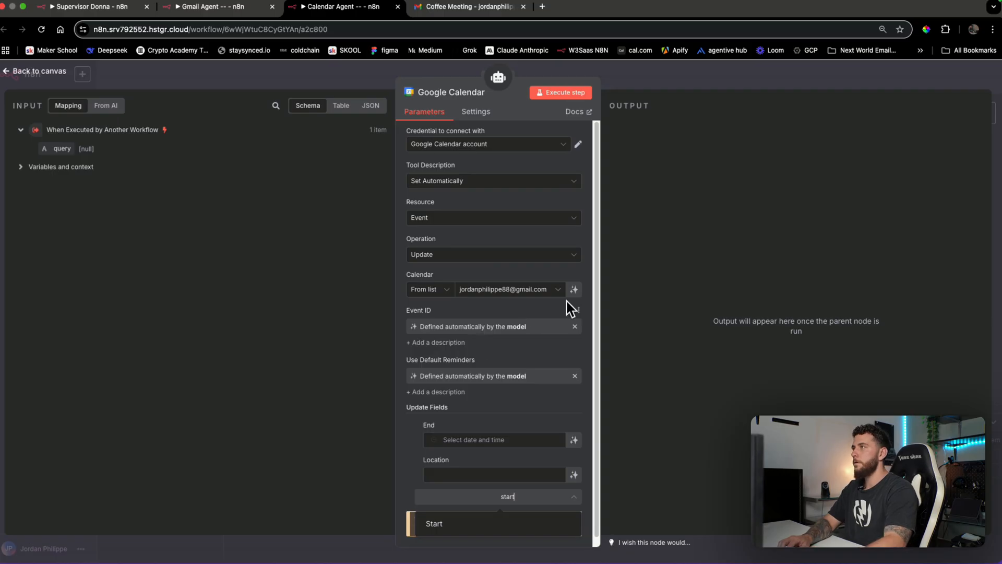
click(472, 531)
click(503, 497)
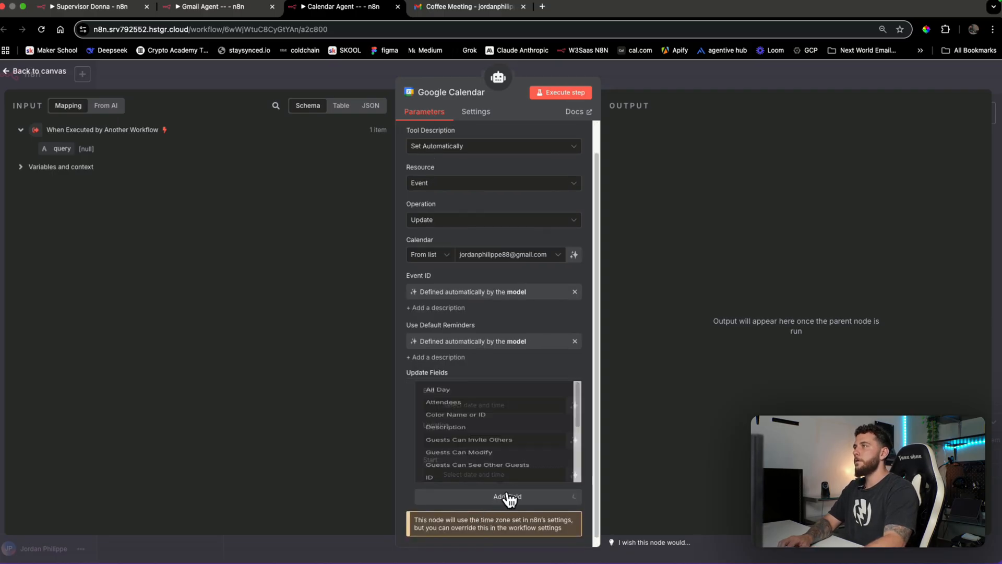
text(summar)
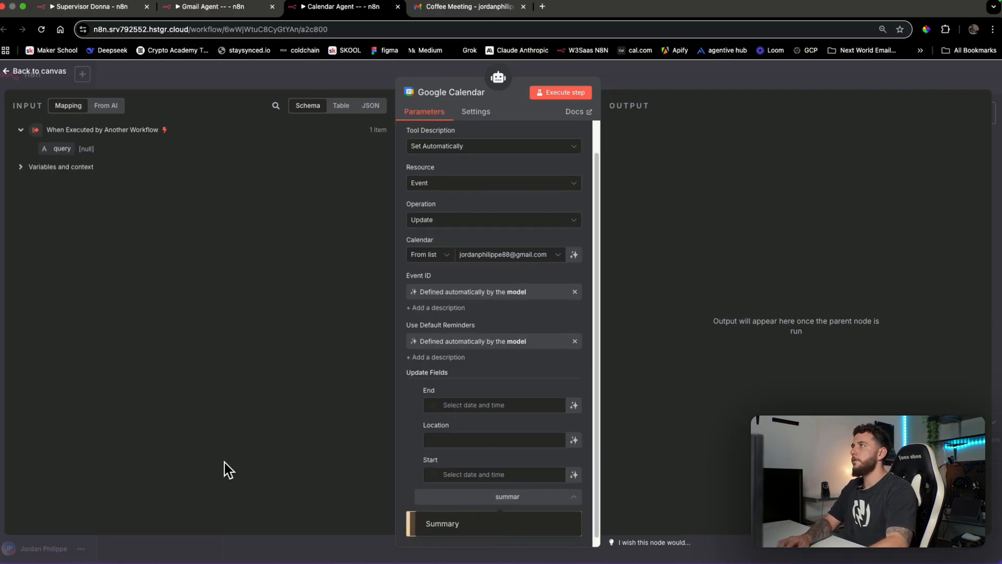
click(474, 521)
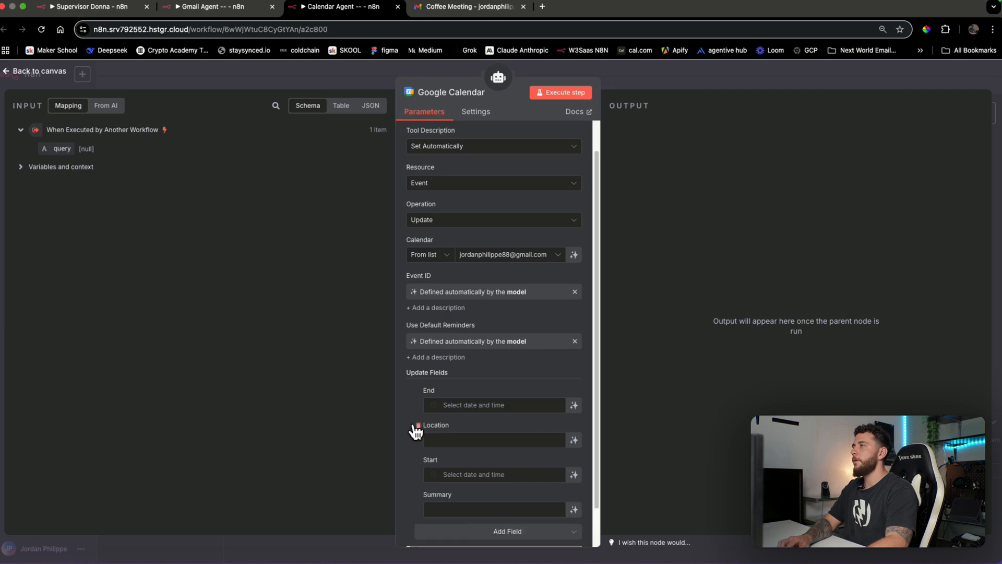
Let the model define the End, Location, Start and Summary values
scroll(496, 412, down, 1)
click(574, 372)
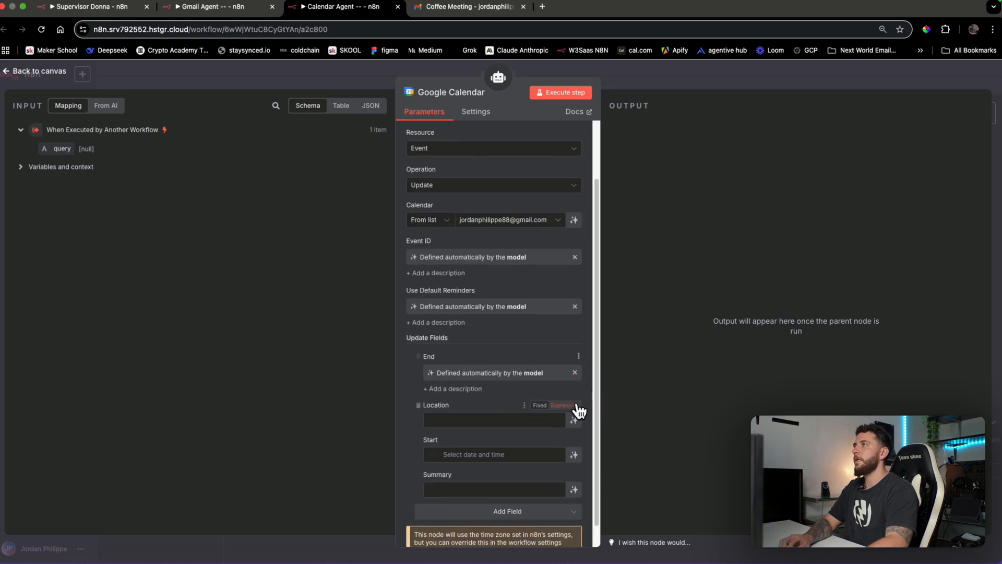
click(575, 422)
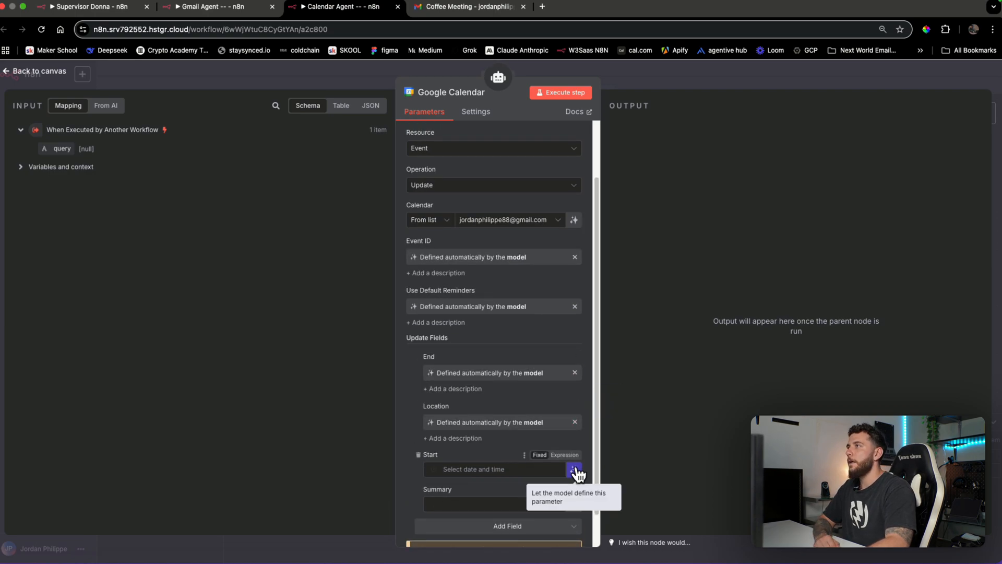
click(575, 471)
click(574, 521)
scroll(561, 480, down, 2)
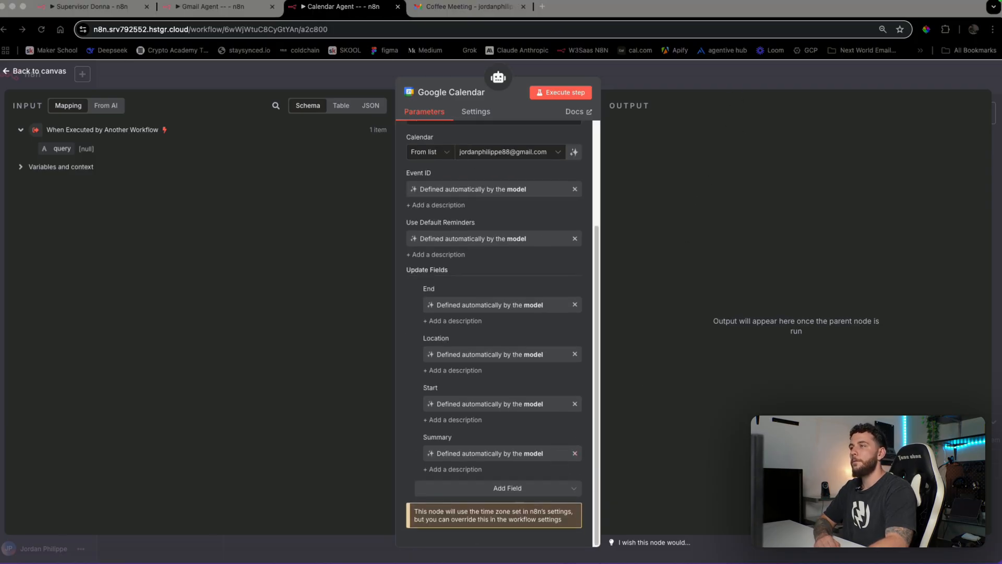
click(770, 82)
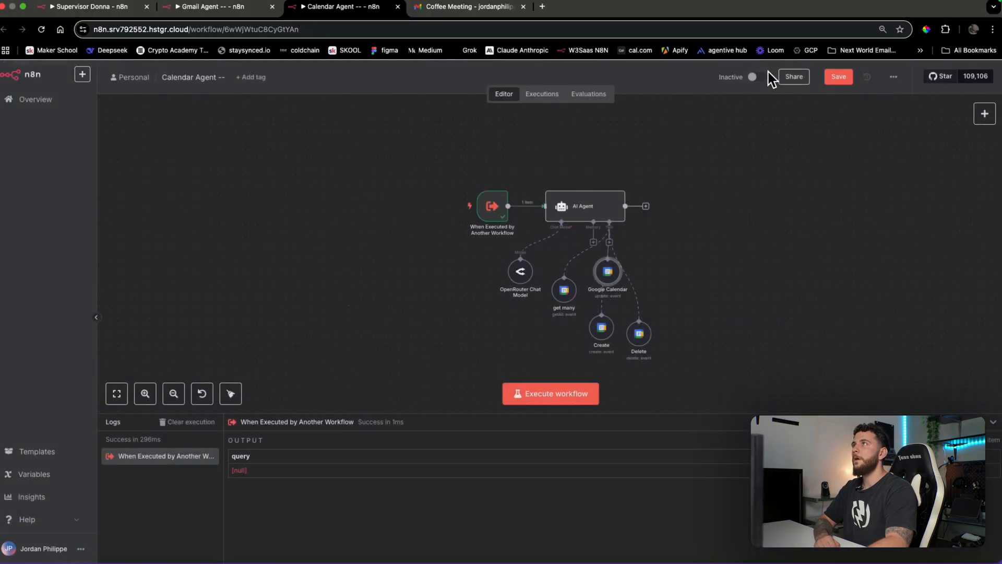
Rename the new Google Calendar tool to 'update'
drag(610, 276, 662, 338)
drag(634, 297, 707, 327)
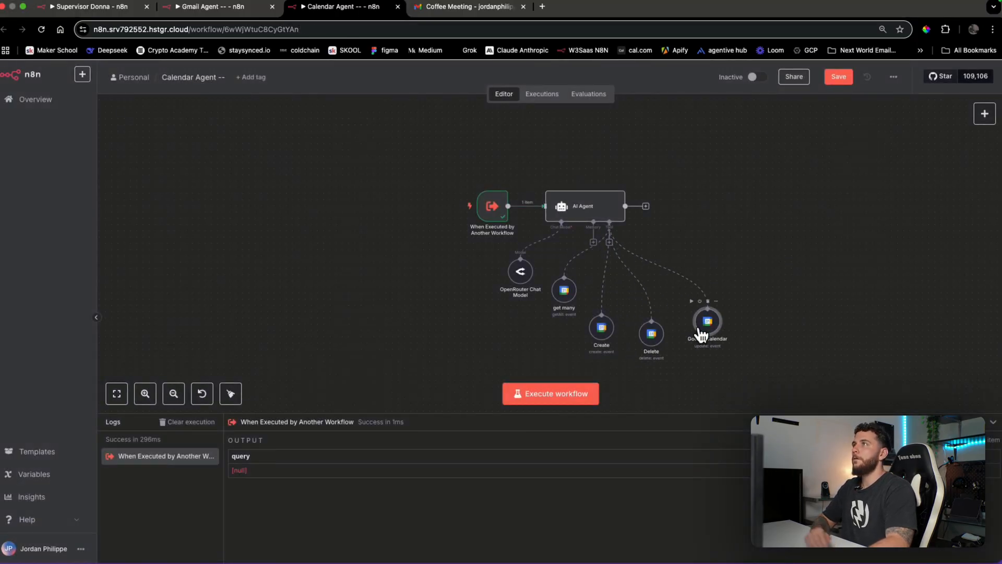
double_click(707, 327)
click(448, 91)
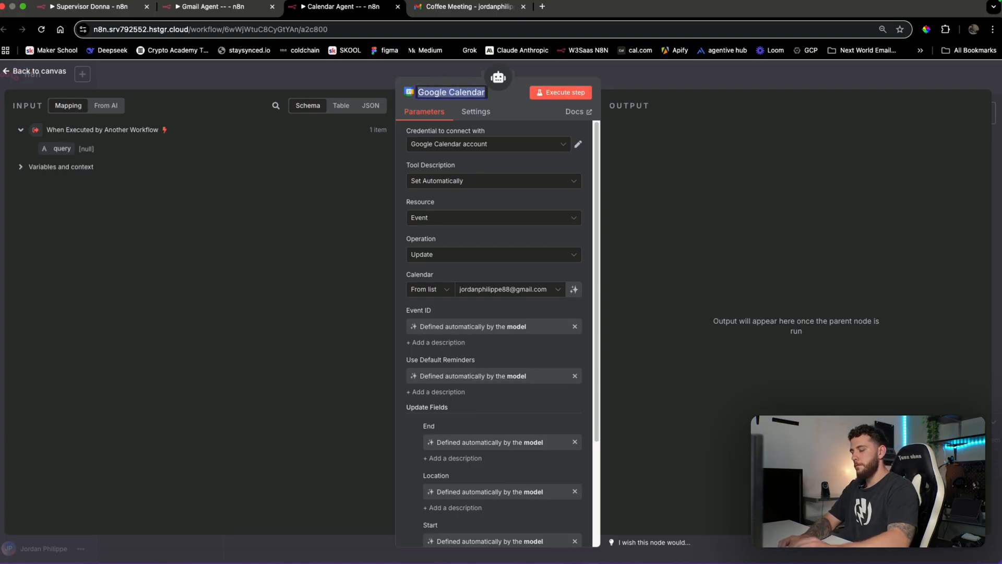
text(update)
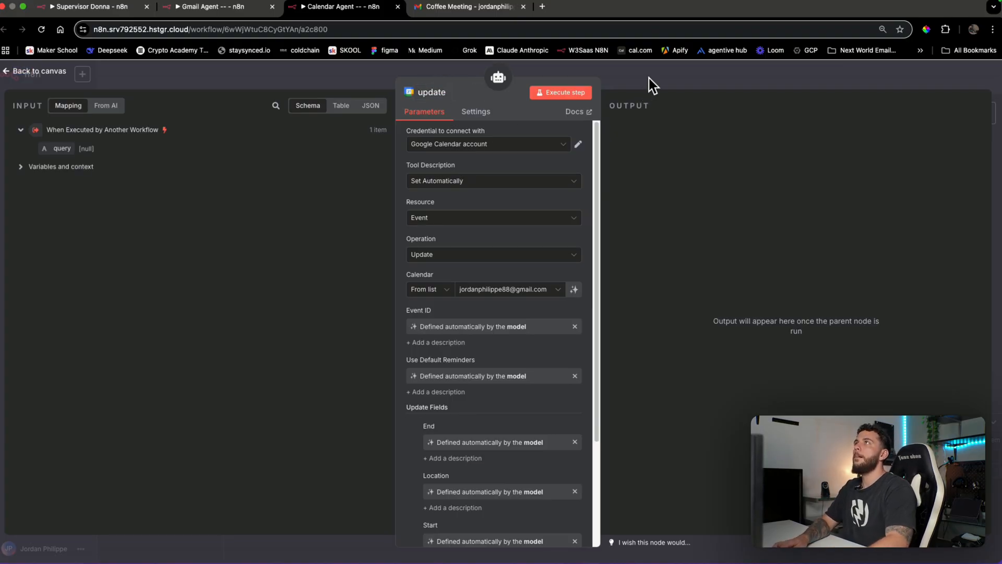
click(650, 78)
Line up the get many, Delete and update tools with the others, then return to Supervisor Donna
drag(568, 296, 655, 306)
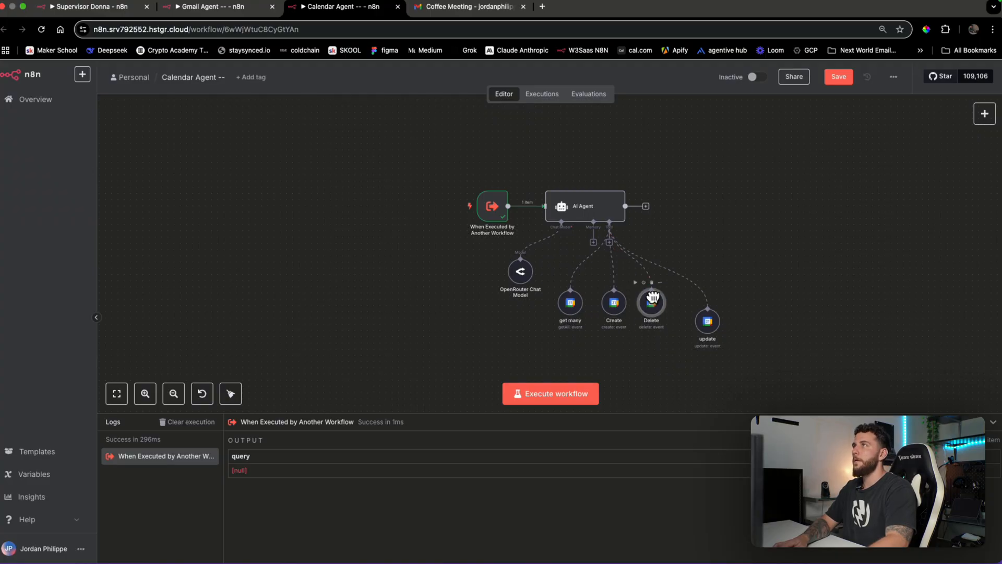
drag(716, 331, 697, 311)
click(790, 313)
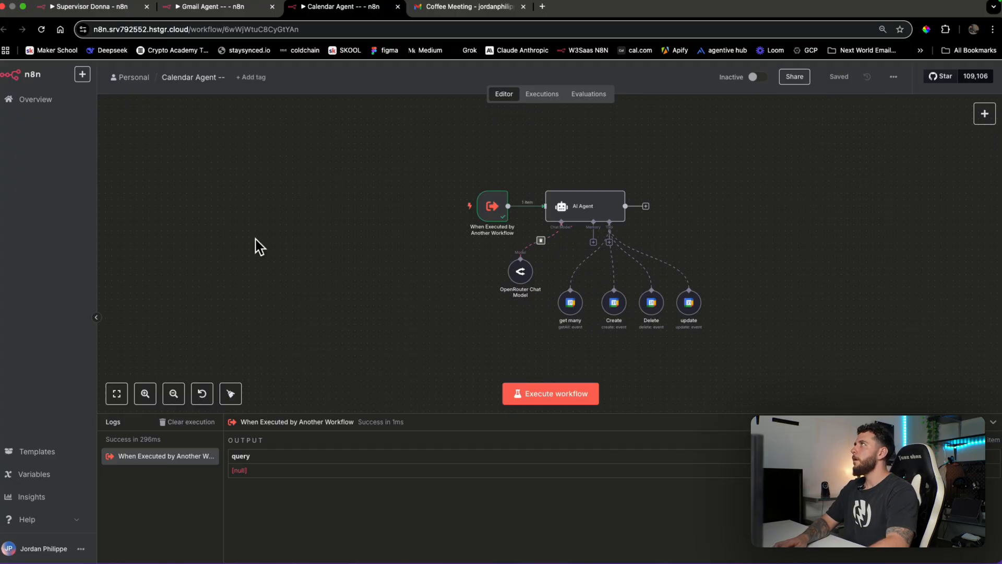
click(111, 9)
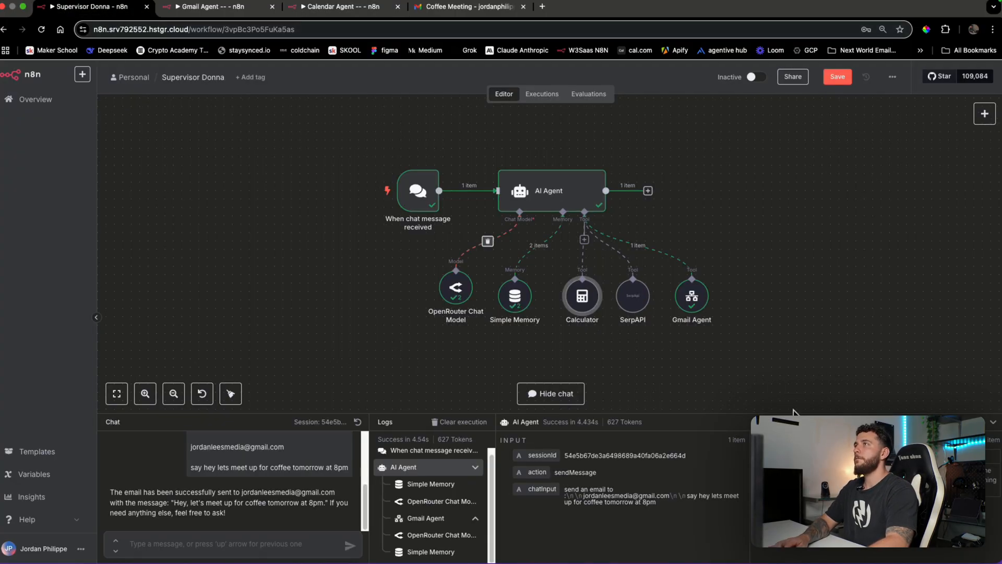
Add a Call n8n Workflow Tool to the supervisor agent with a calendar description
click(585, 241)
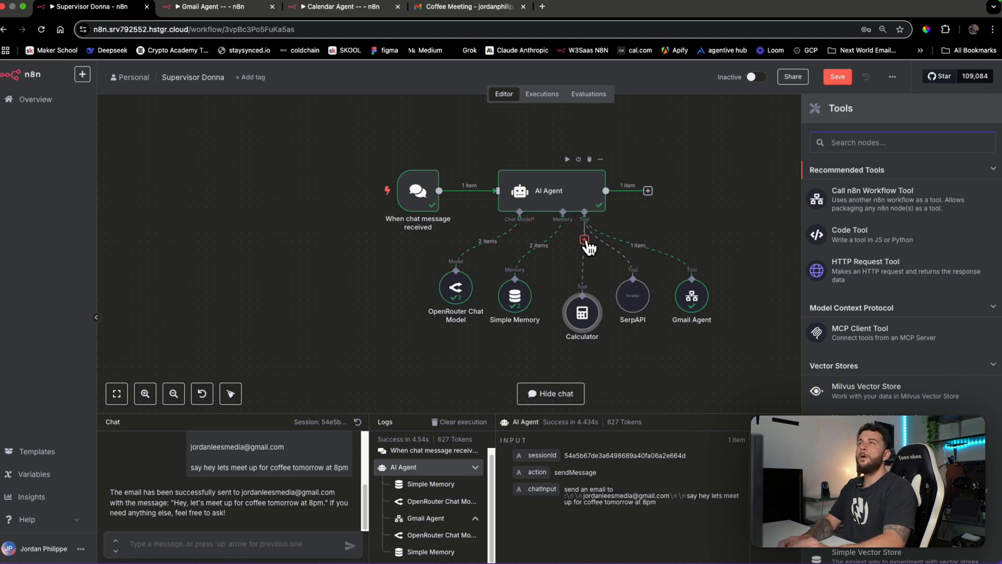
click(867, 204)
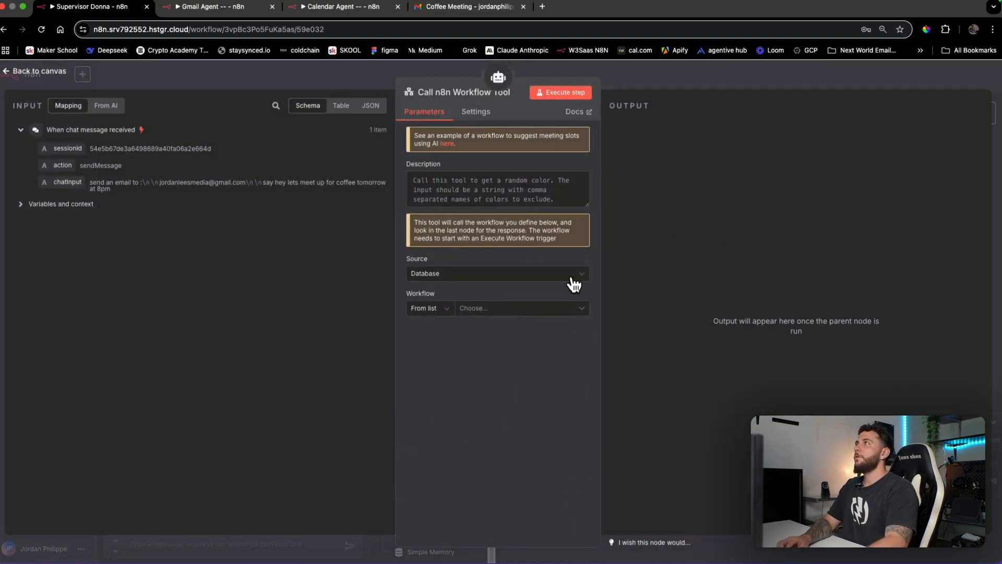
click(501, 176)
text(Cal)
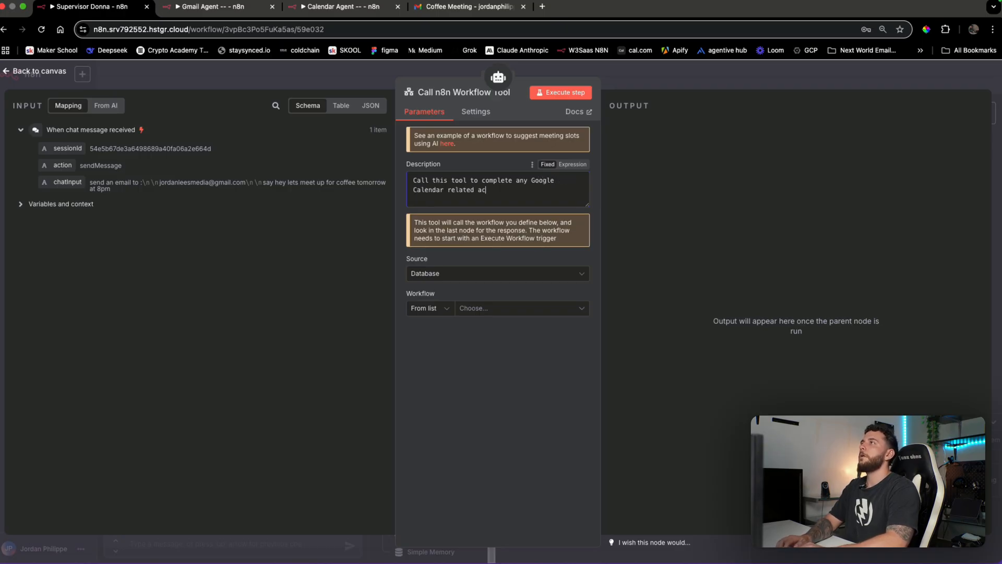
Point the tool at the 'Calendar Agent --' workflow with a model-defined query input
click(489, 309)
text(ca)
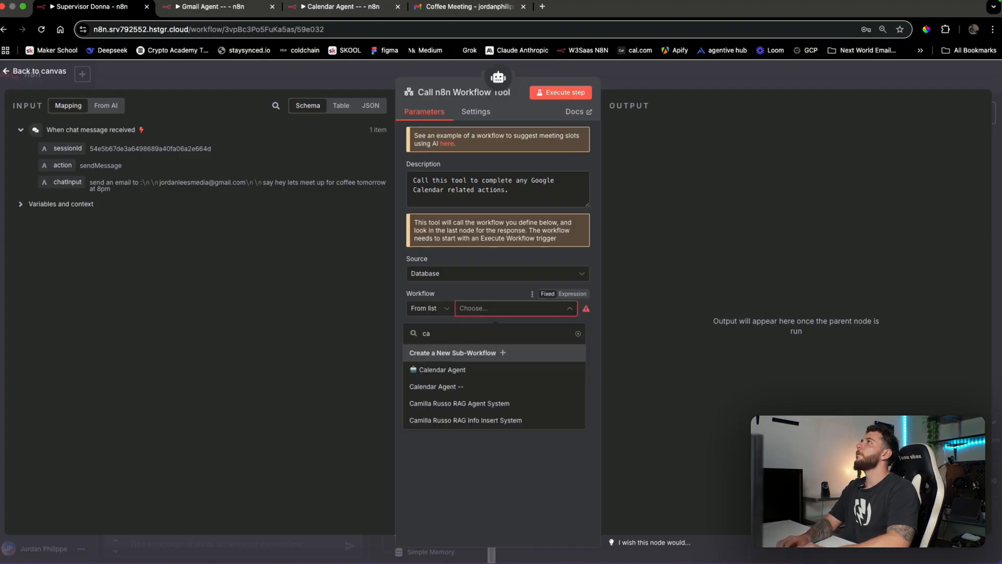
text(lenda)
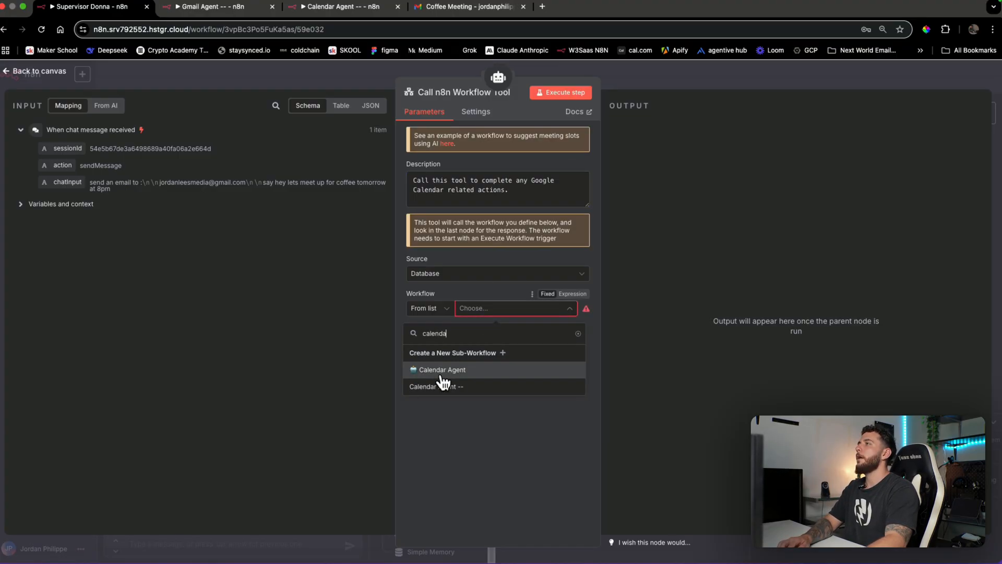
click(441, 387)
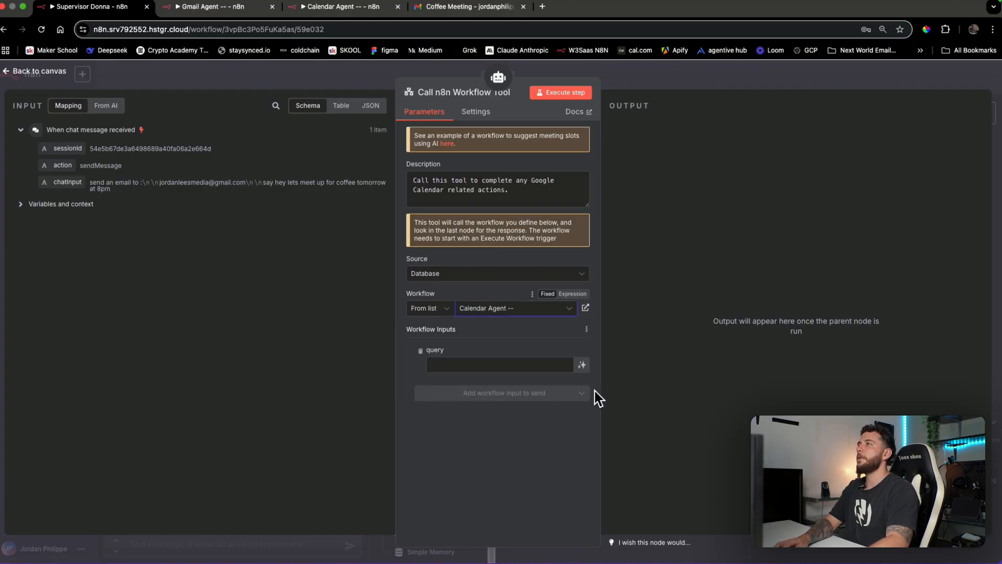
click(582, 365)
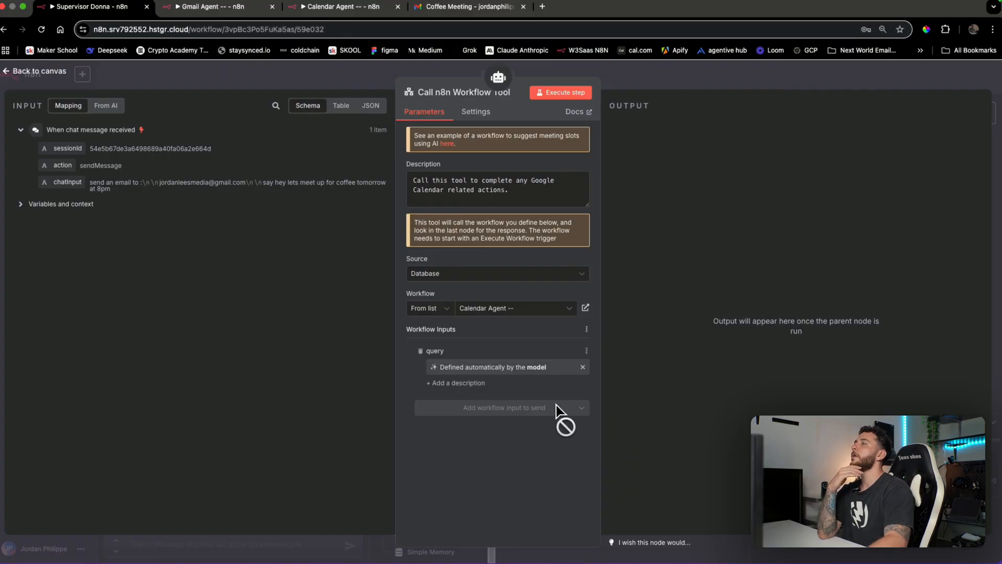
click(369, 7)
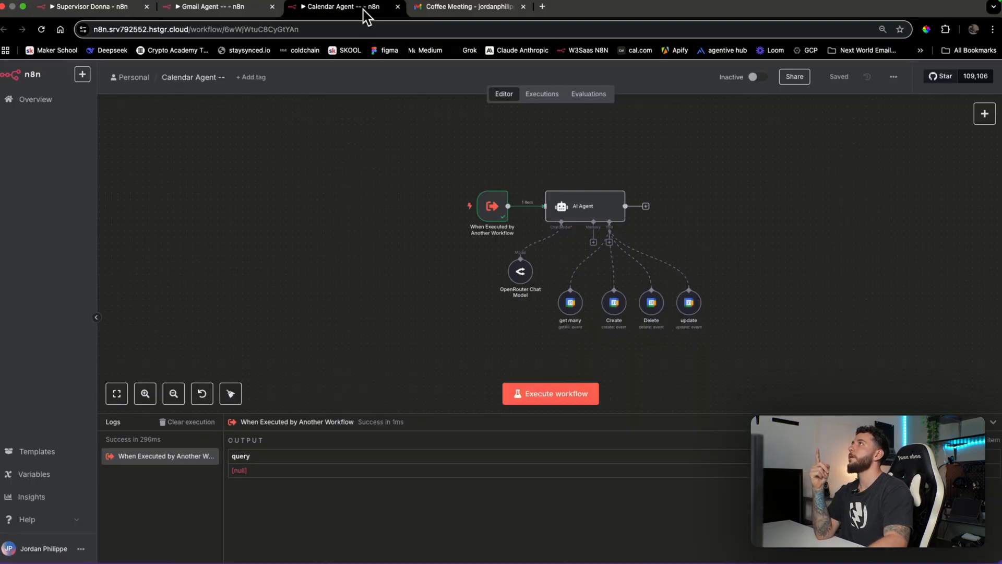
Check the Calendar Agent trigger's inputs, then save the Supervisor Donna workflow
double_click(486, 207)
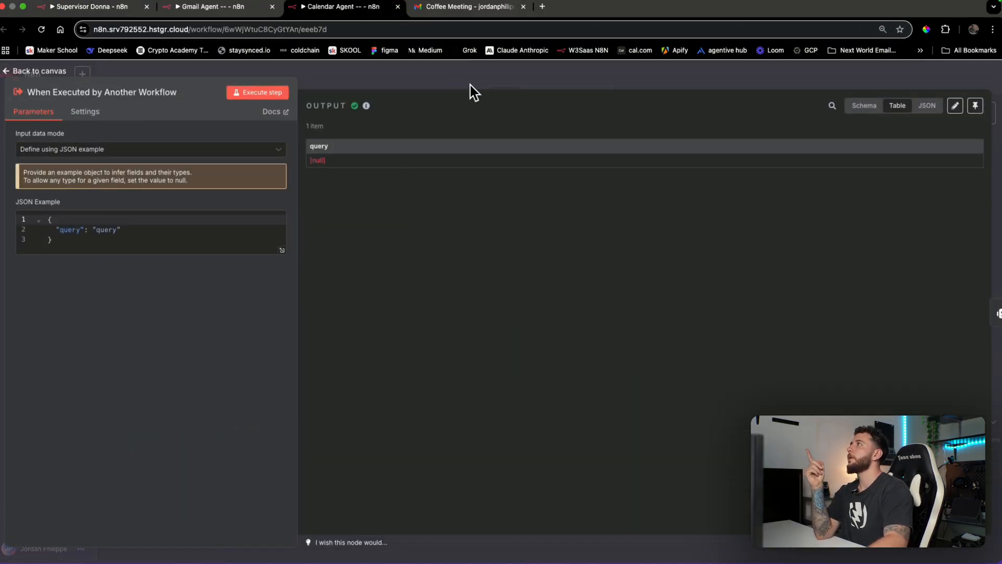
click(485, 76)
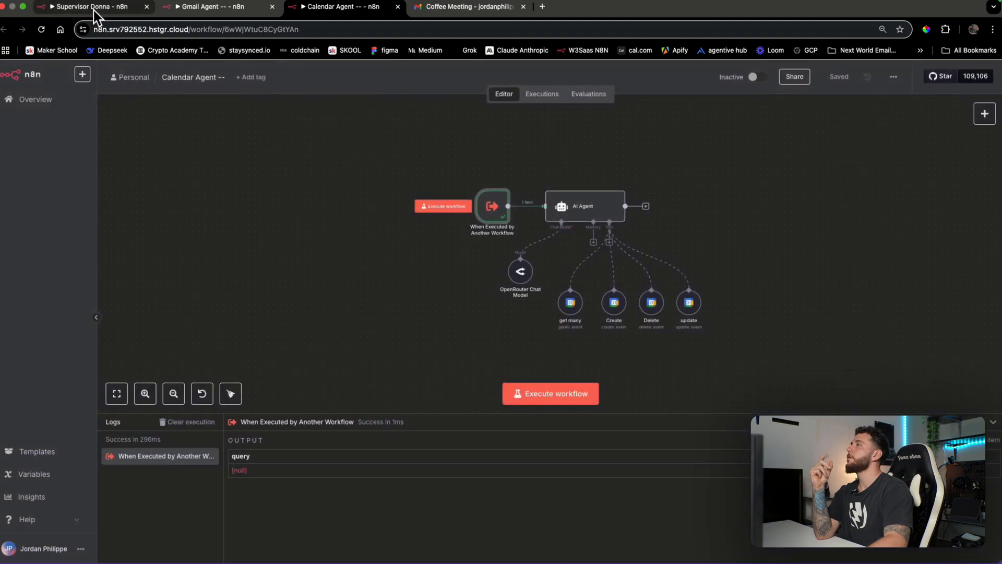
click(94, 9)
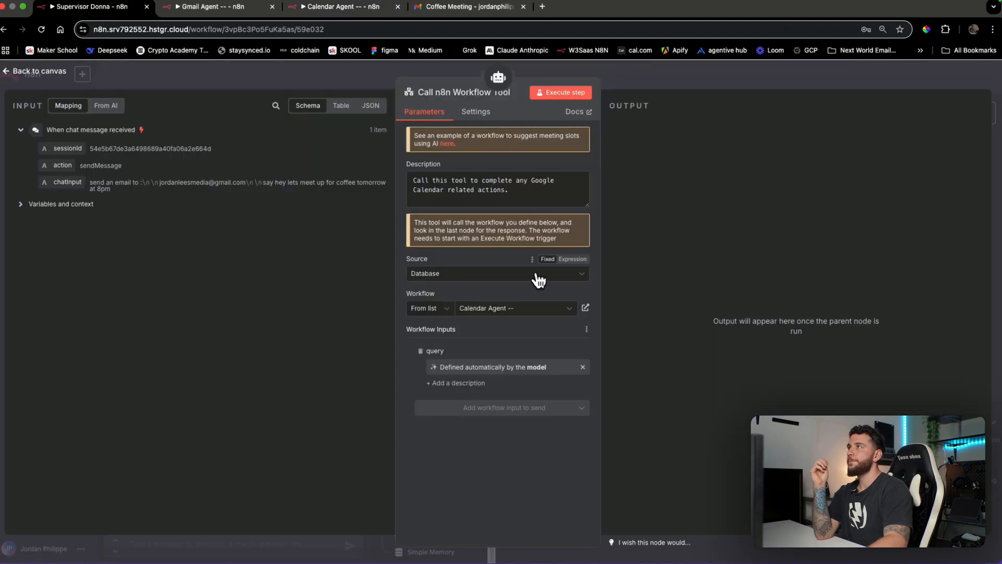
key(Escape)
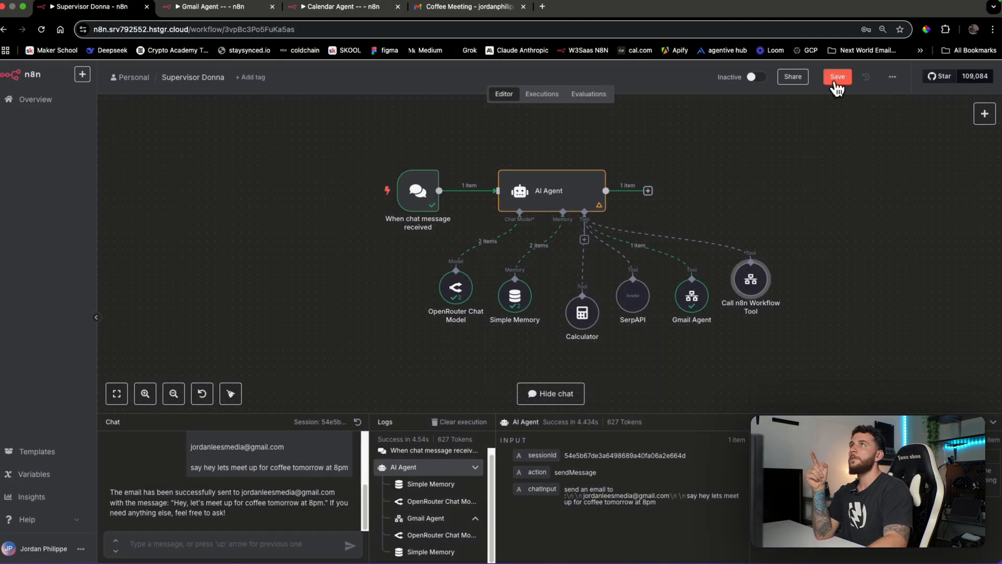
click(838, 78)
Compare the Calendar Agent and Gmail Agent workflows before returning to Supervisor Donna
click(337, 7)
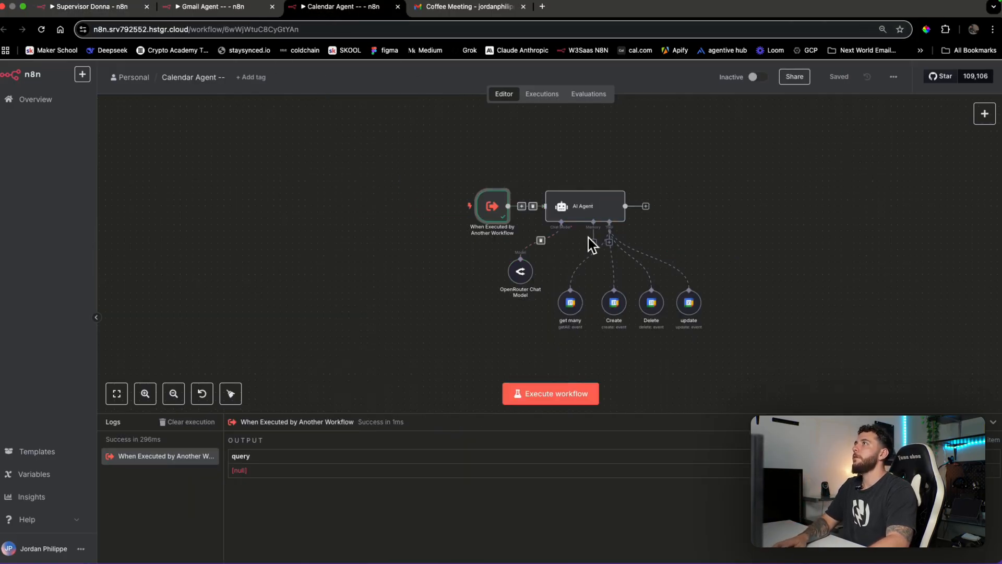
click(99, 8)
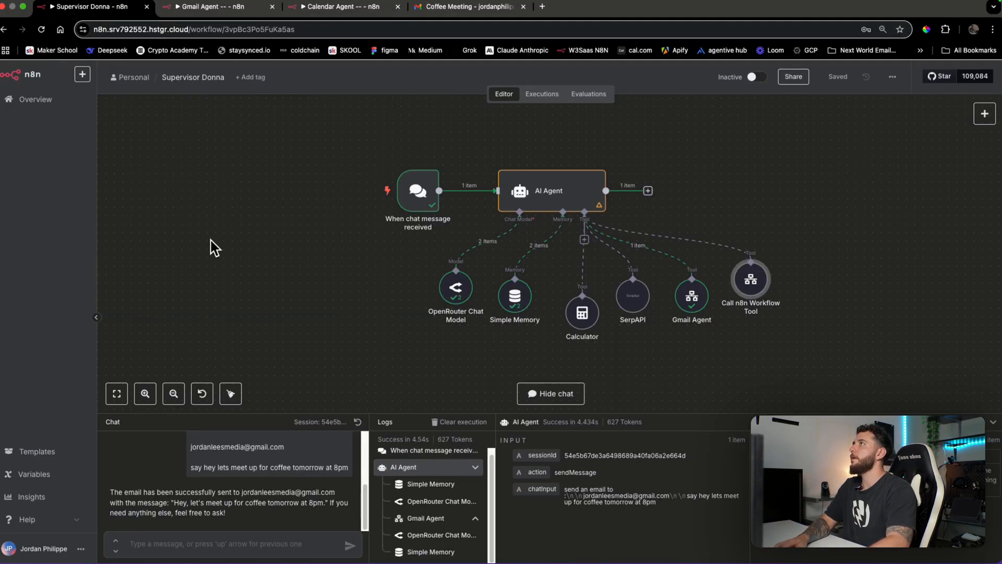
click(220, 546)
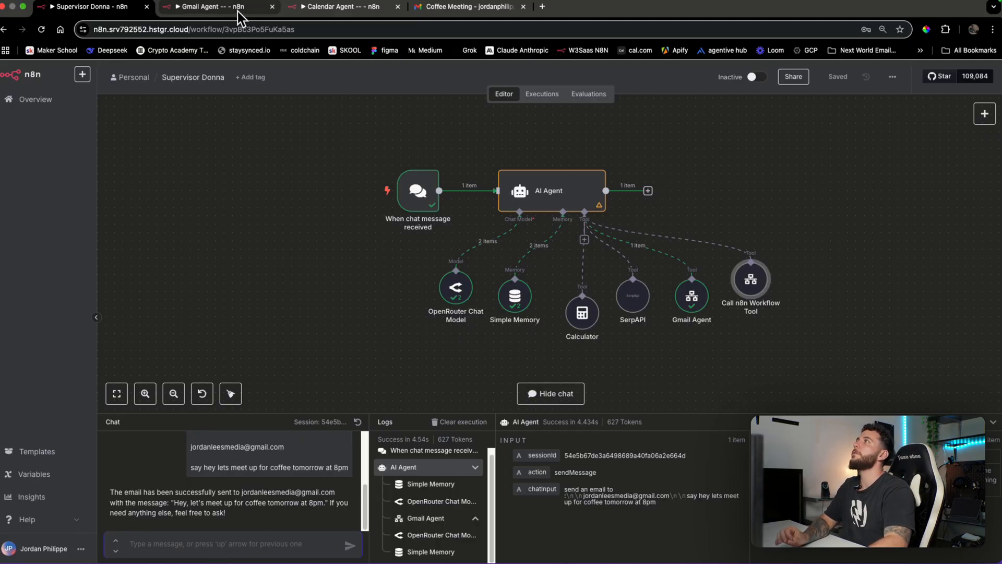
click(238, 11)
click(116, 10)
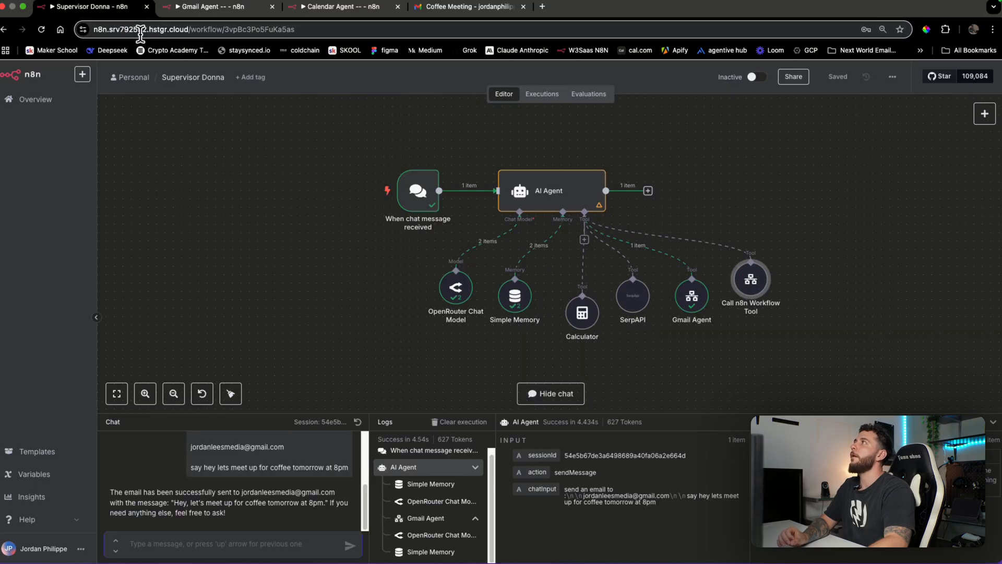
click(207, 12)
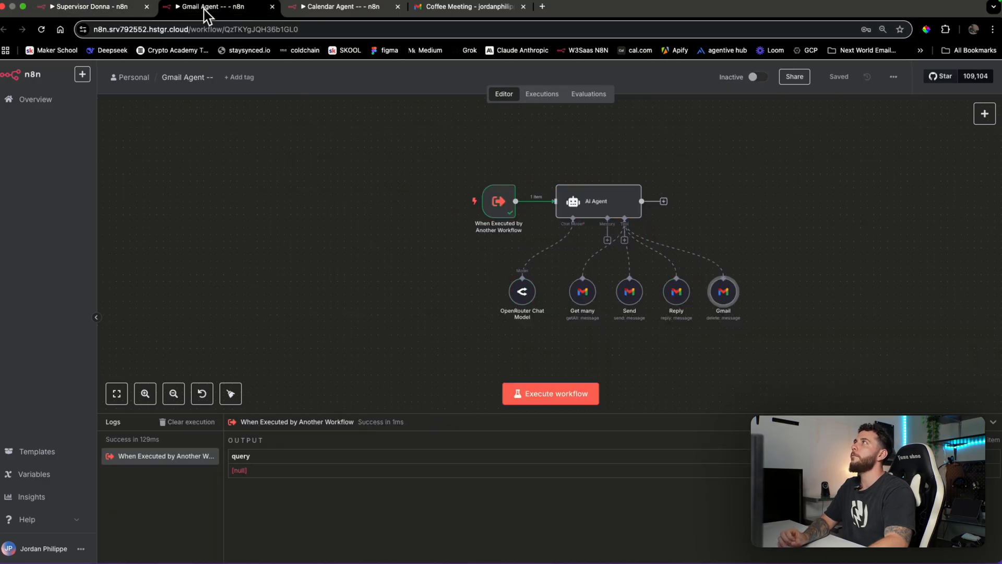
mouse_move(752, 88)
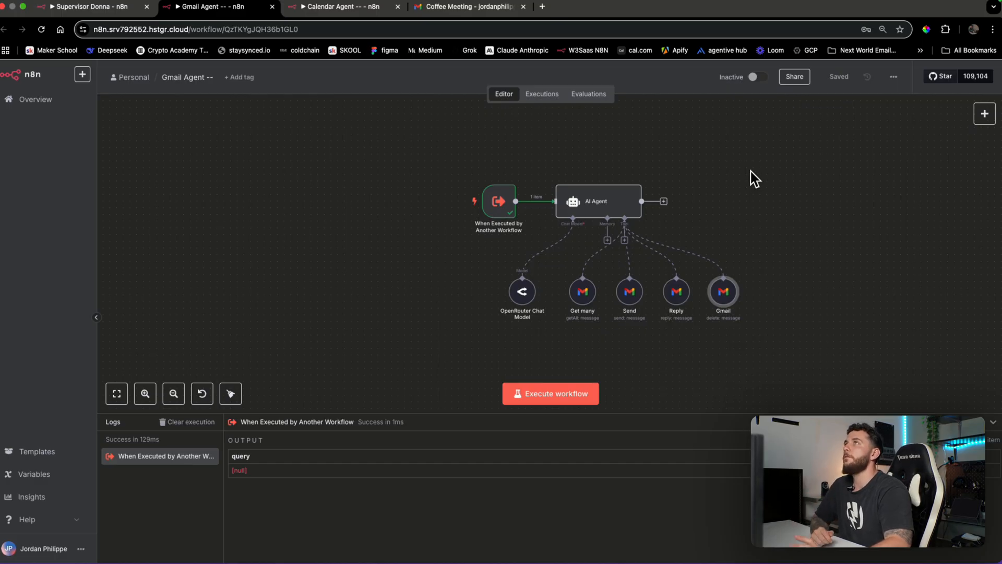
click(108, 7)
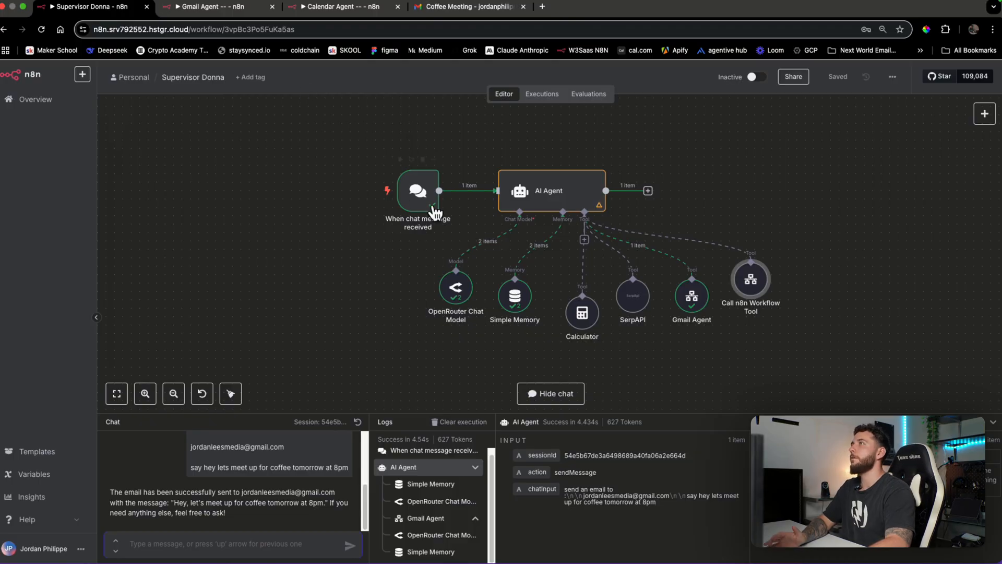
Line up the workflow tool, rename it 'Calendar Agent', and save the workflow
drag(751, 281, 760, 298)
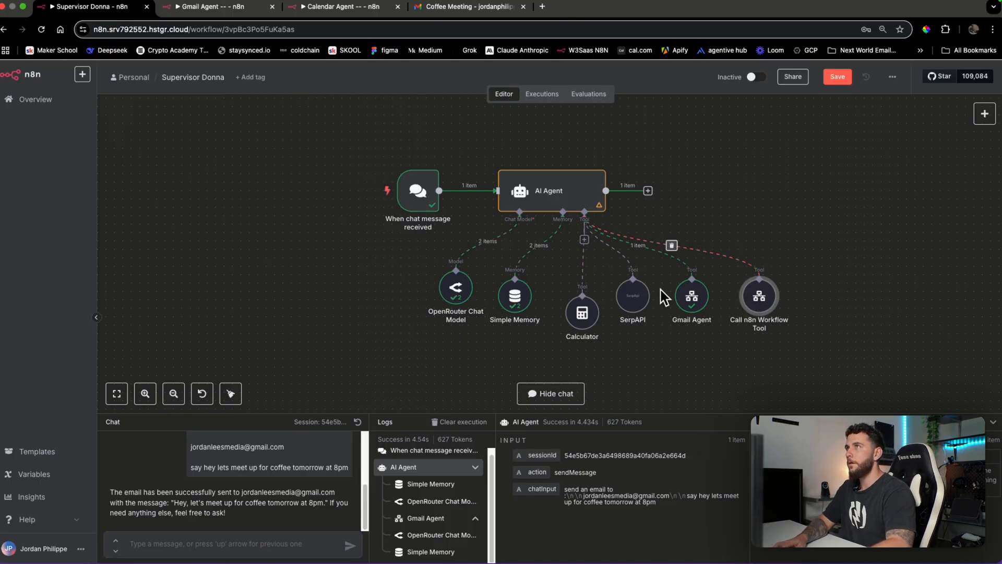
click(838, 78)
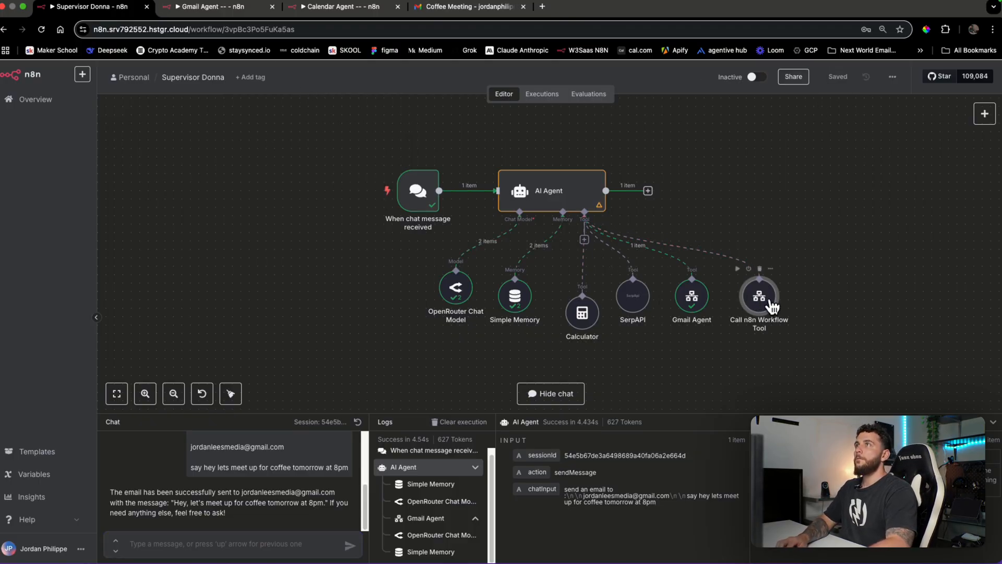
double_click(771, 303)
click(463, 90)
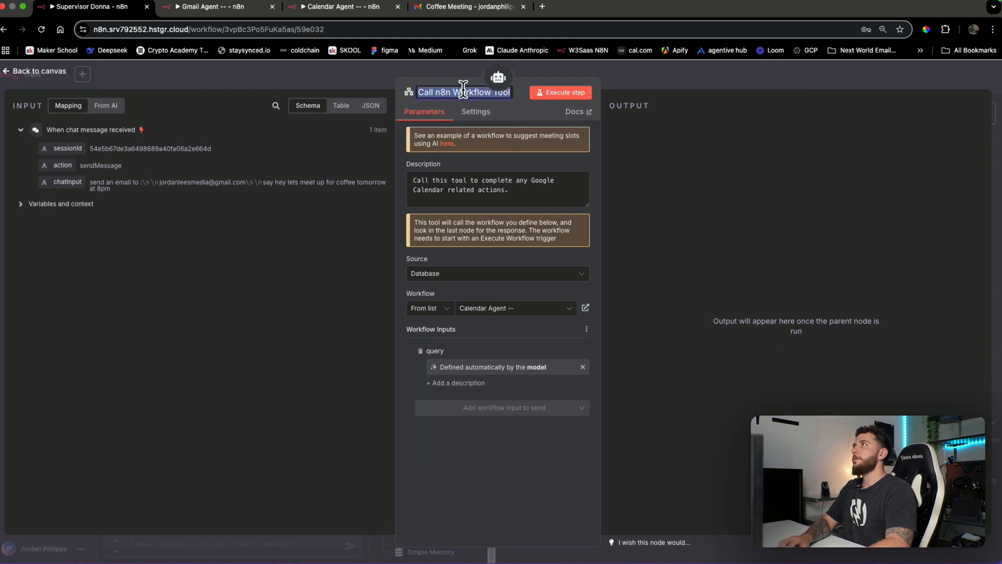
text(Calendar Agent)
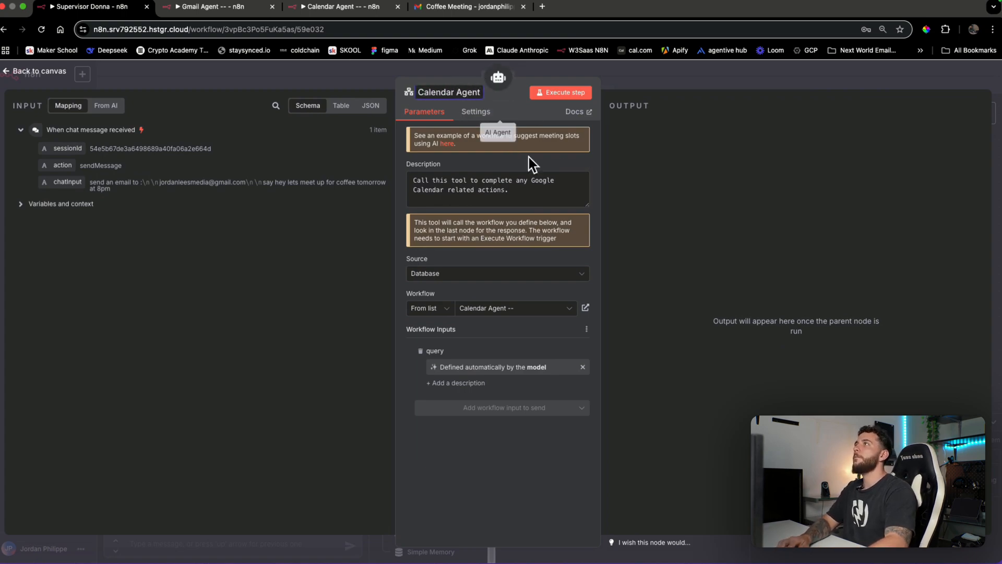
key(Return)
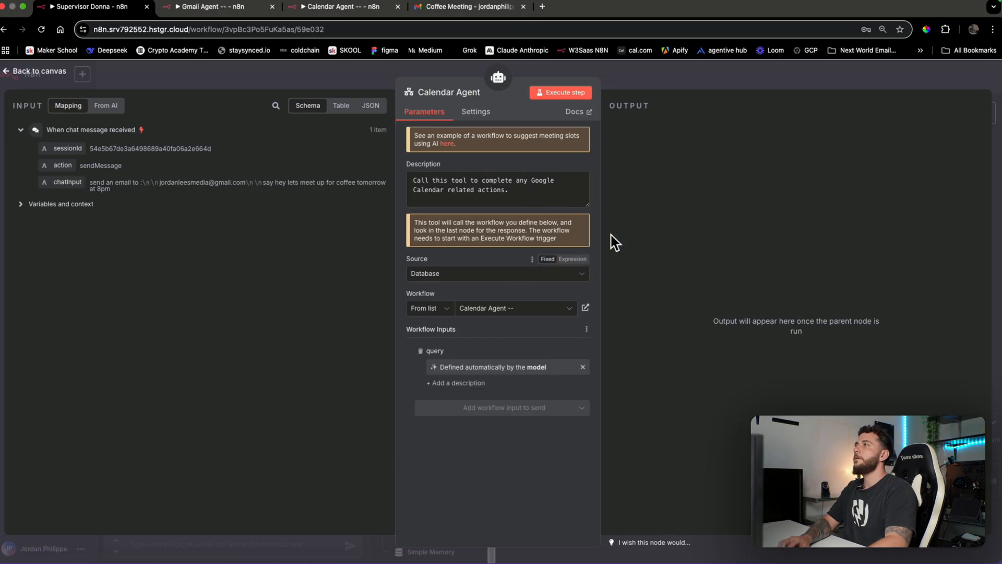
click(738, 76)
click(838, 76)
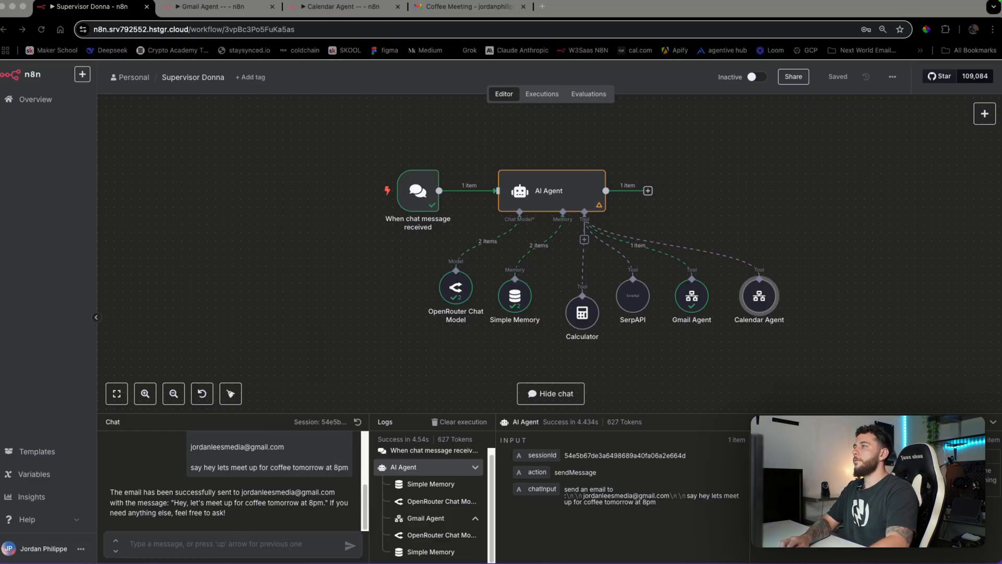
Dock the Google Calendar tab into this window and reload it
drag(668, 272, 582, 12)
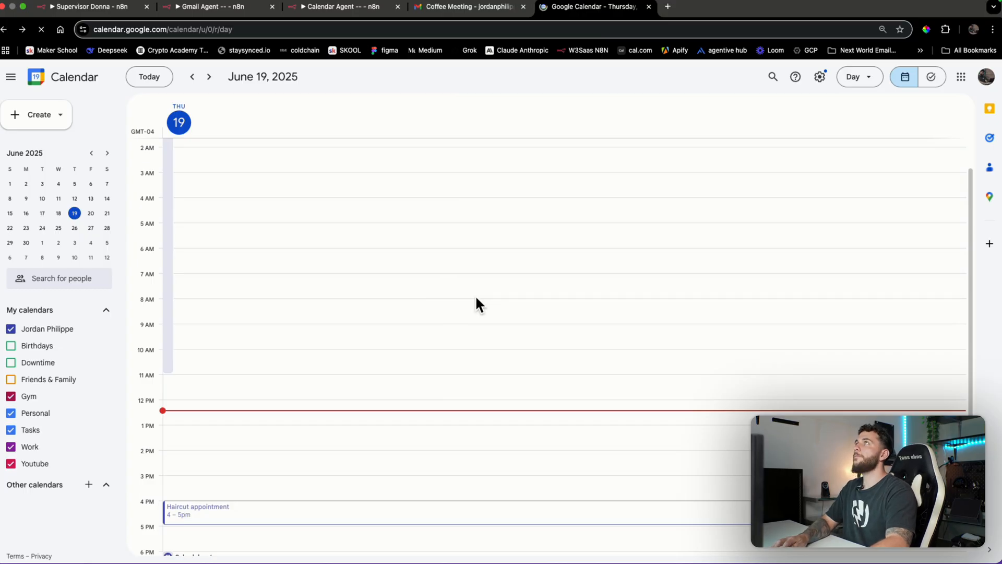
key(super+r)
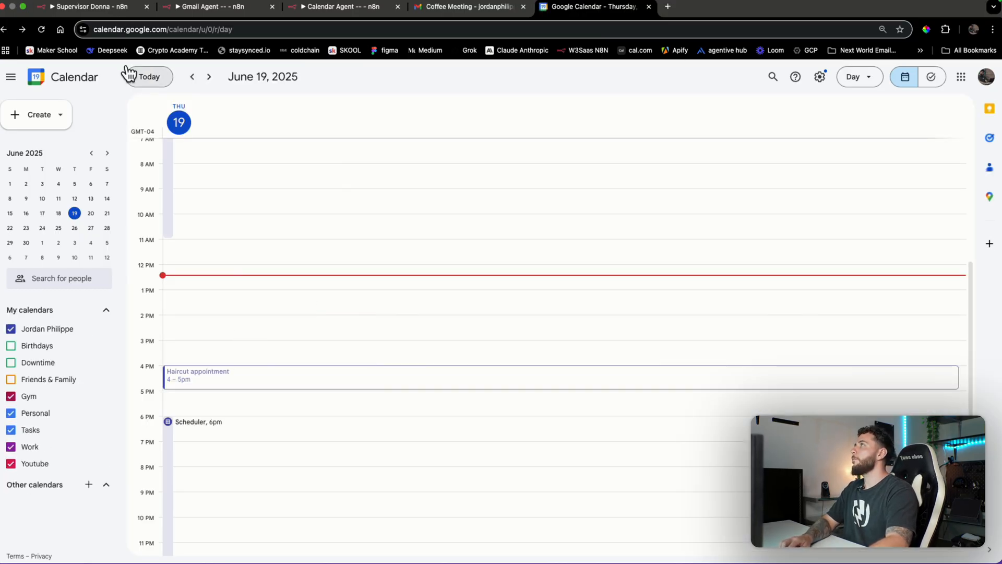
click(112, 12)
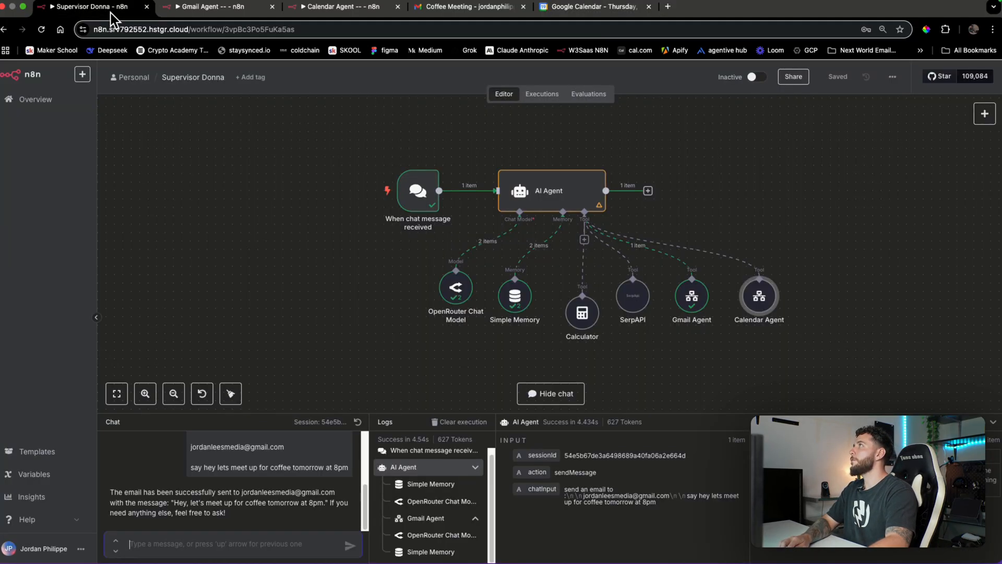
Ask the supervisor chat to book a 1–2pm lunch appointment today
text(book me an appointment from 1 to 2pm today for lunch)
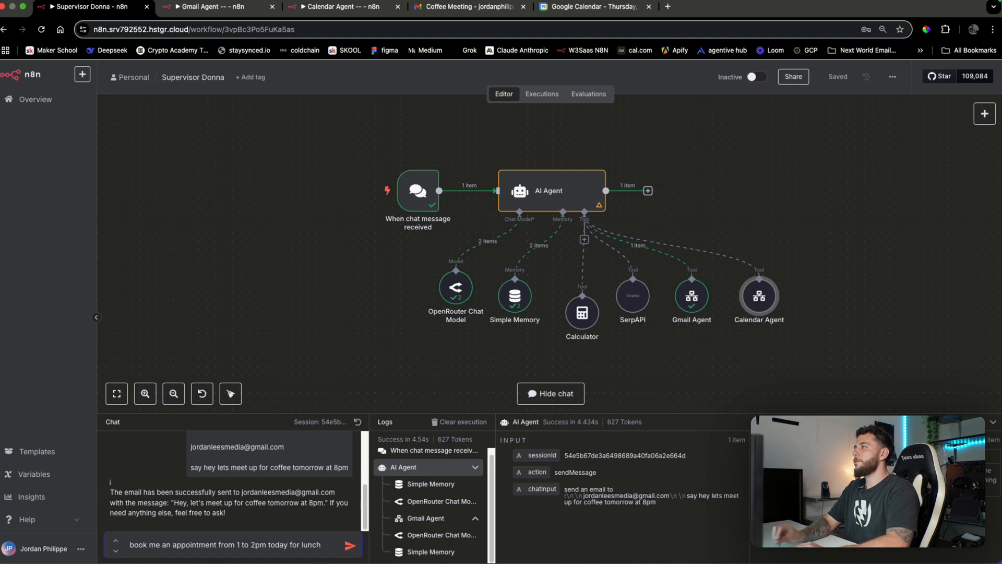
text(with)
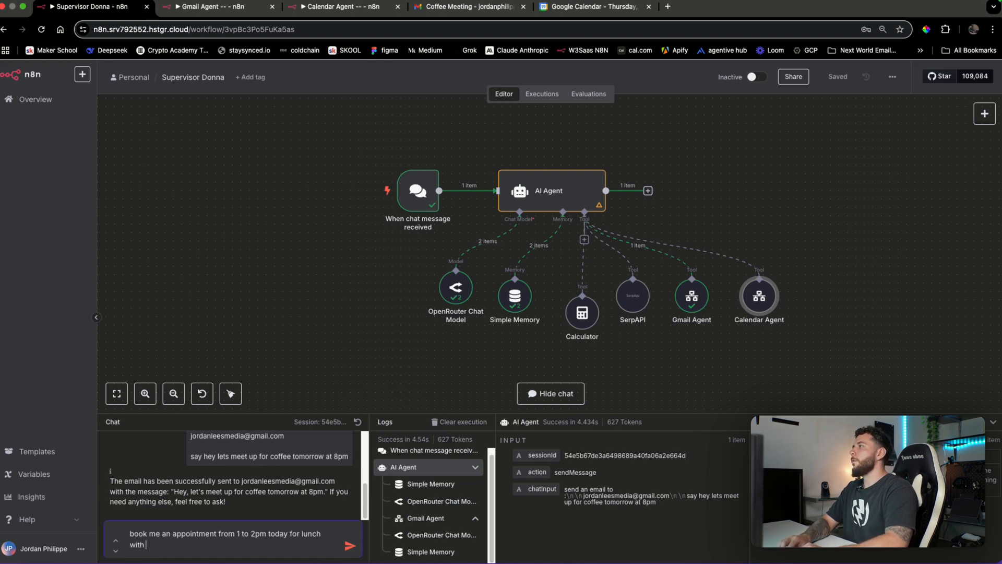
text( john)
key(Return)
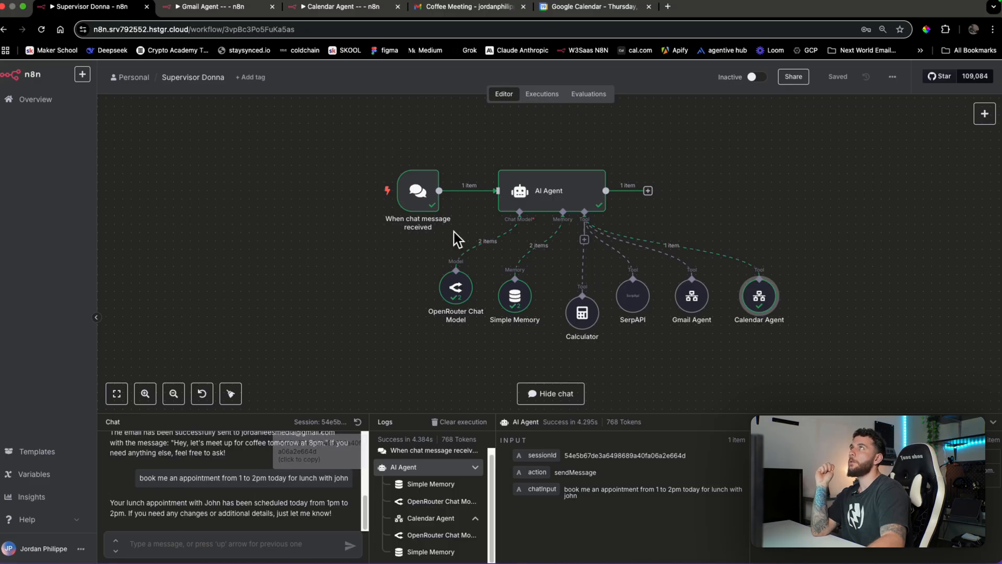
Check Google Calendar for the new lunch event, opening the Haircut appointment's details
click(580, 15)
click(546, 251)
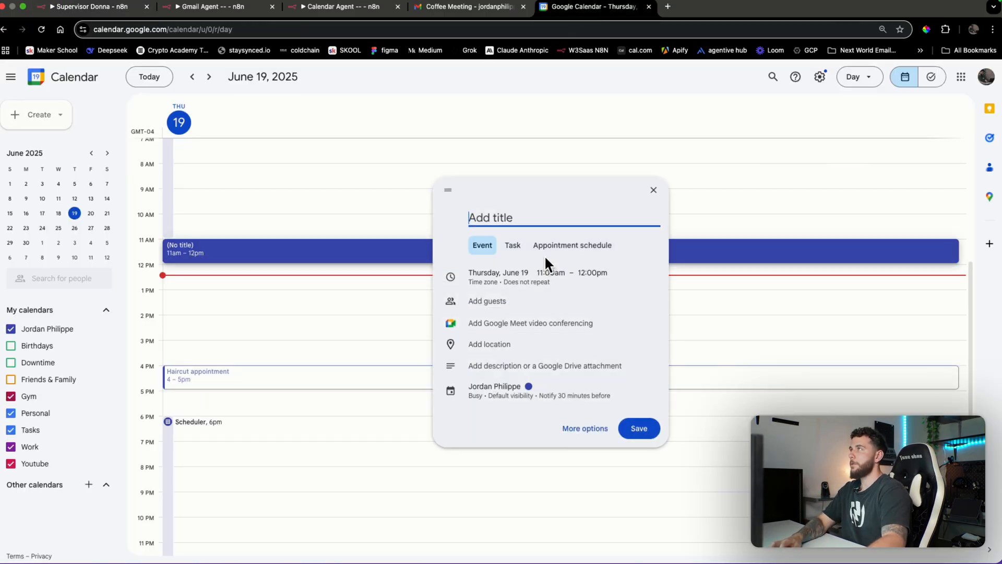
key(super+r)
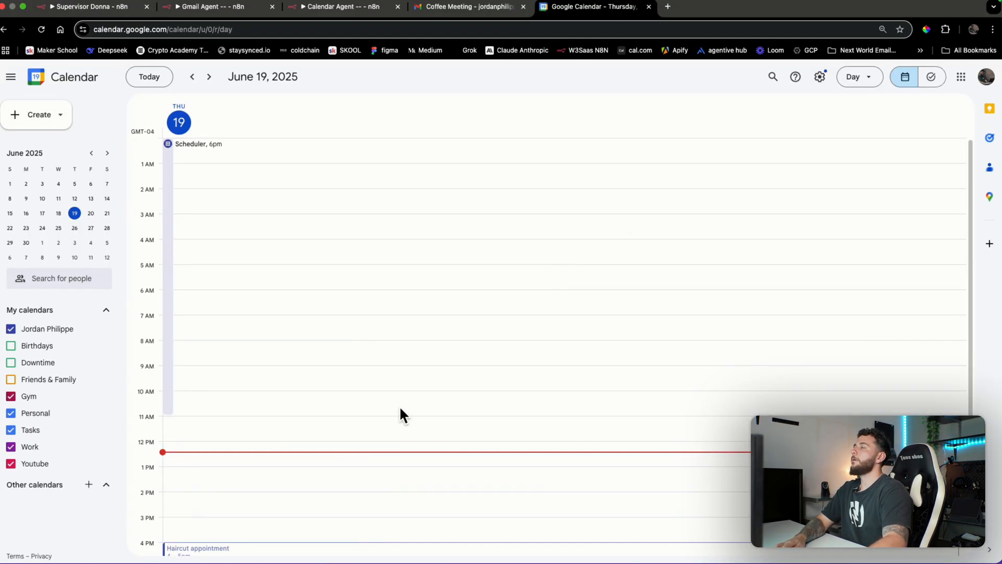
scroll(399, 415, down, 3)
click(391, 400)
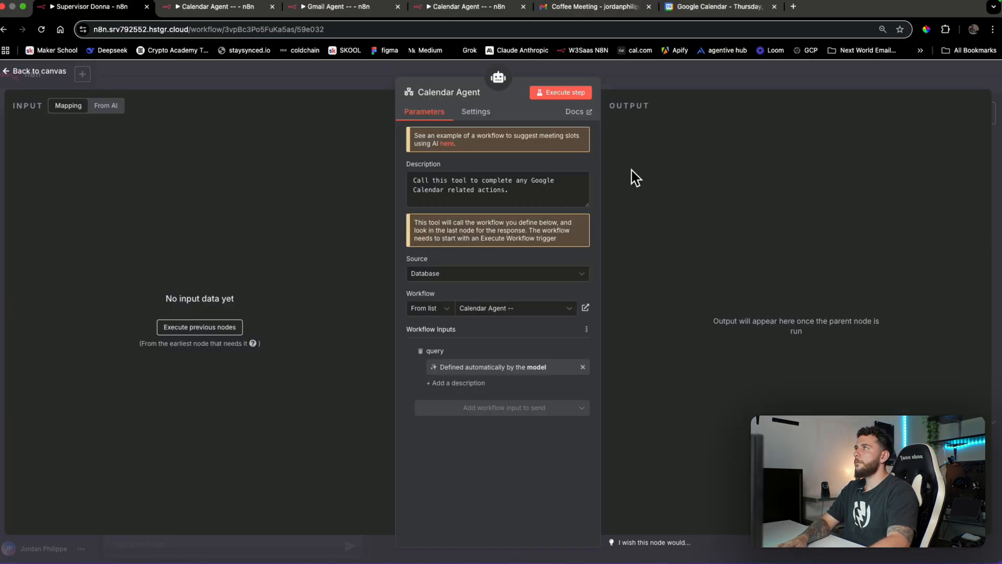
Save the workflow and send the chat a request to set a 1–2pm lunch event
click(666, 79)
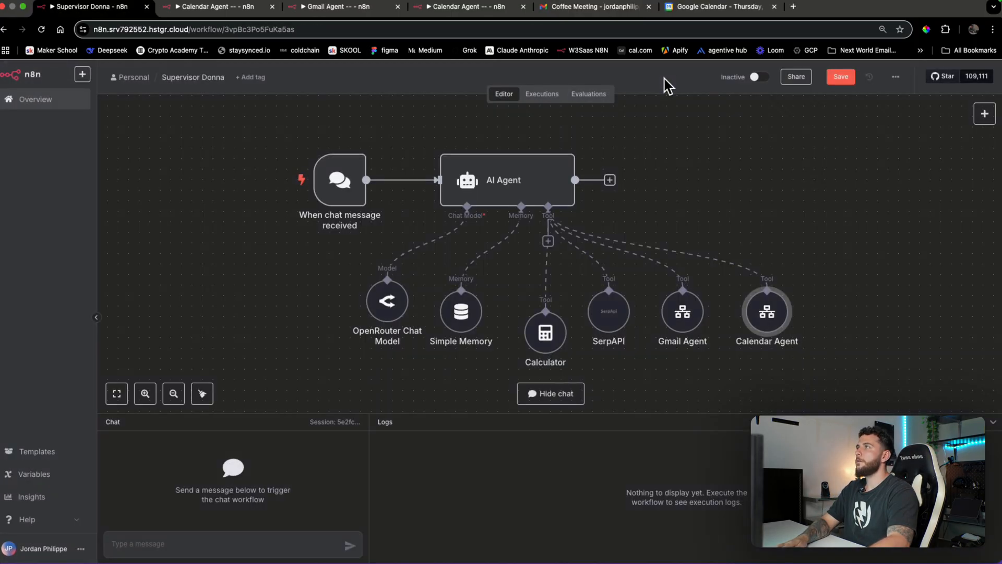
key(ctrl+s)
click(220, 545)
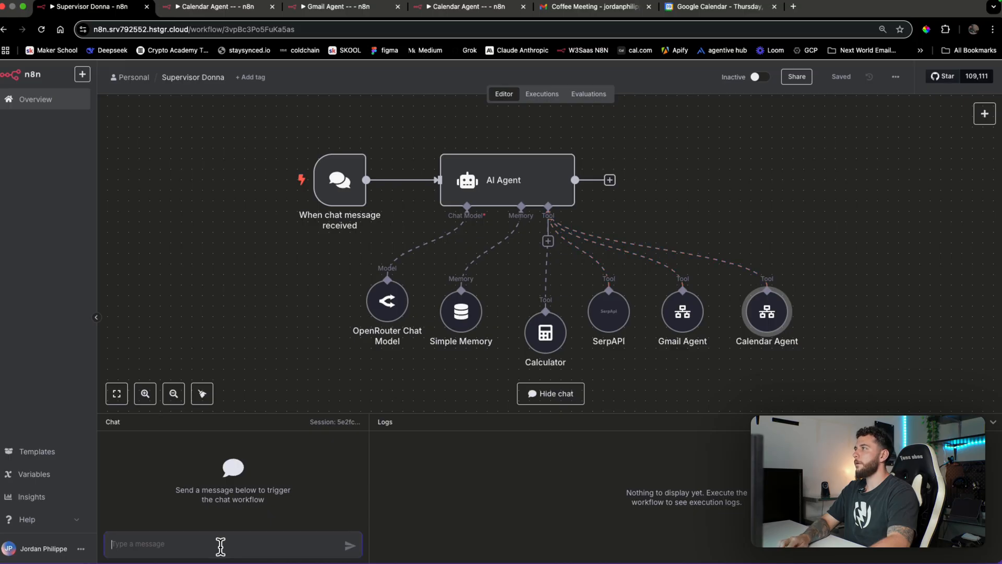
text(set)
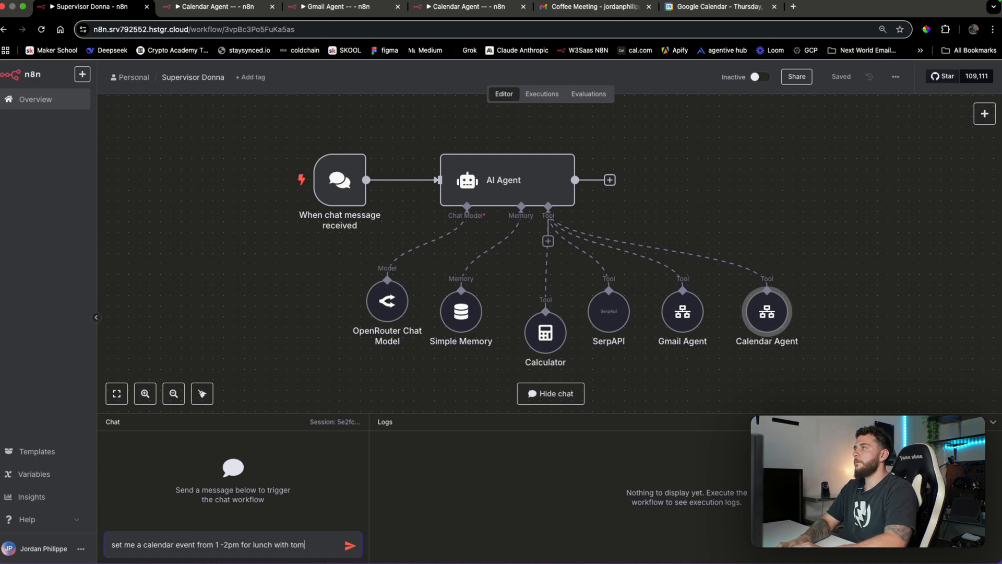
key(Return)
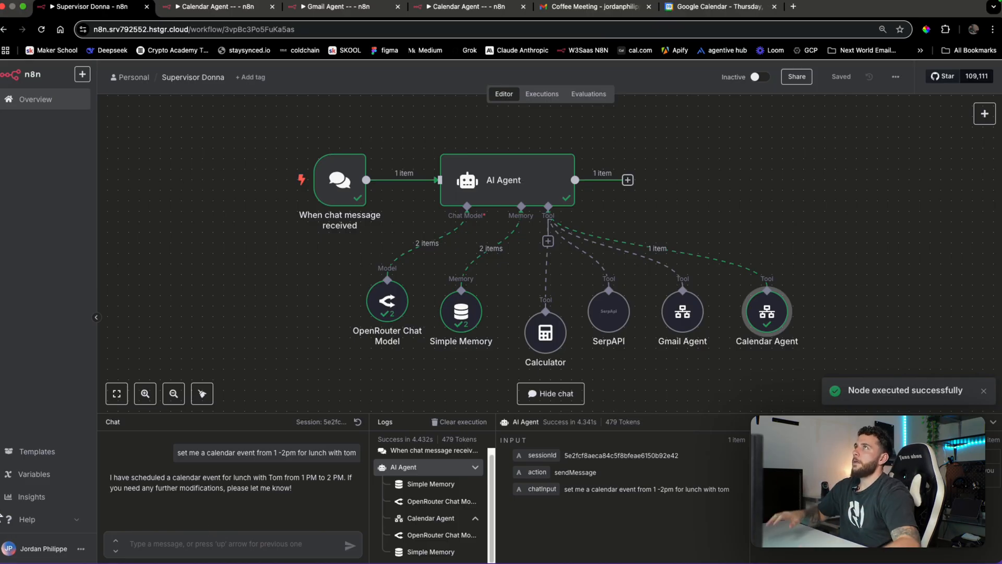
Reload Google Calendar to look for the booked lunch event
click(719, 6)
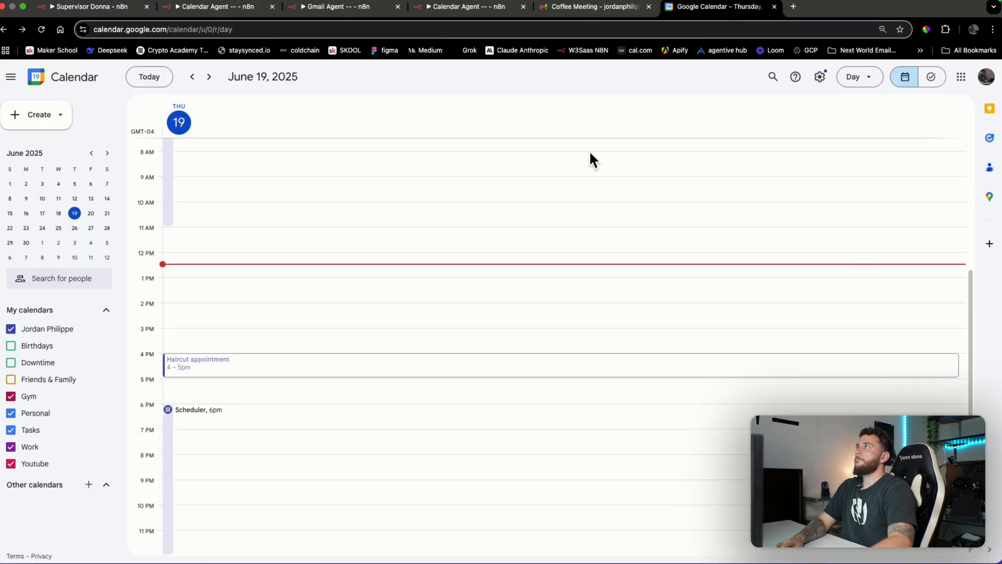
click(414, 296)
key(super+r)
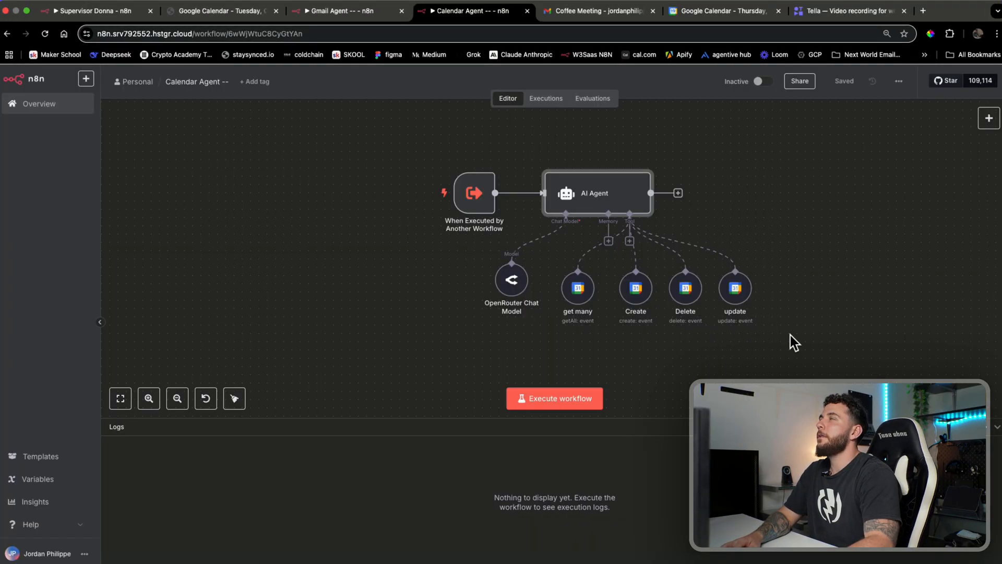
Open the Lunch event in Google Calendar to confirm it runs 1–2pm on June 19
click(723, 356)
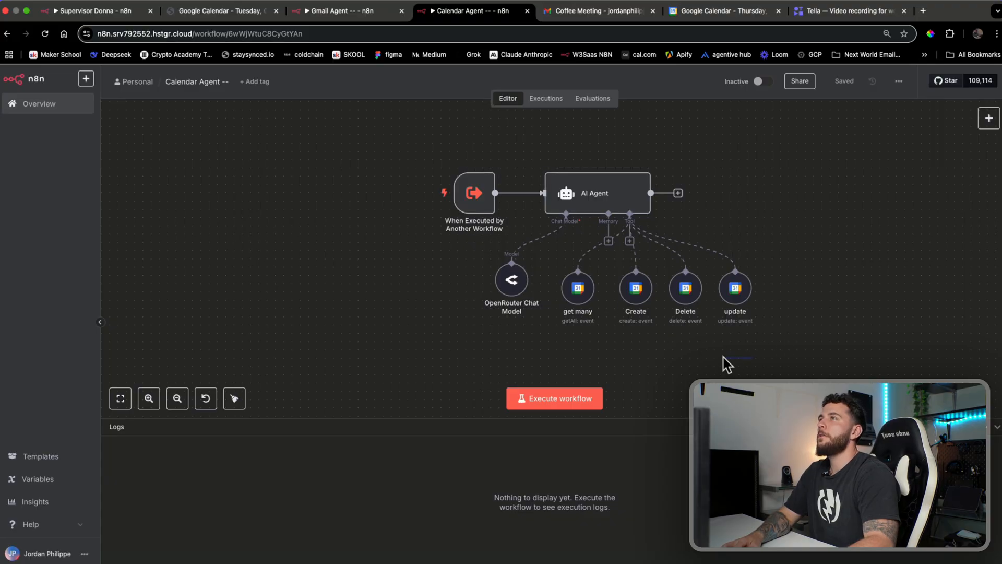
drag(800, 351, 800, 351)
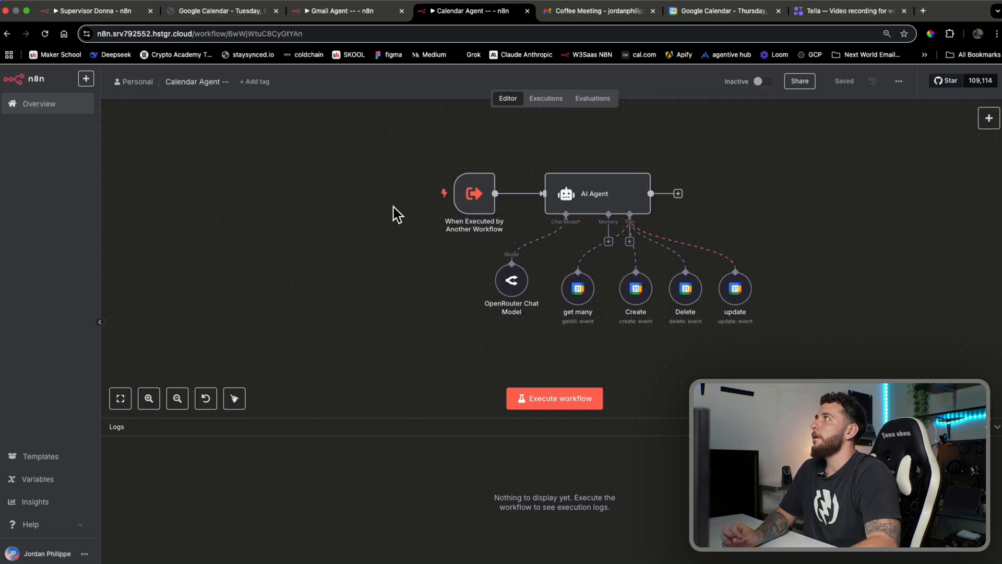
click(729, 12)
scroll(515, 314, up, 4)
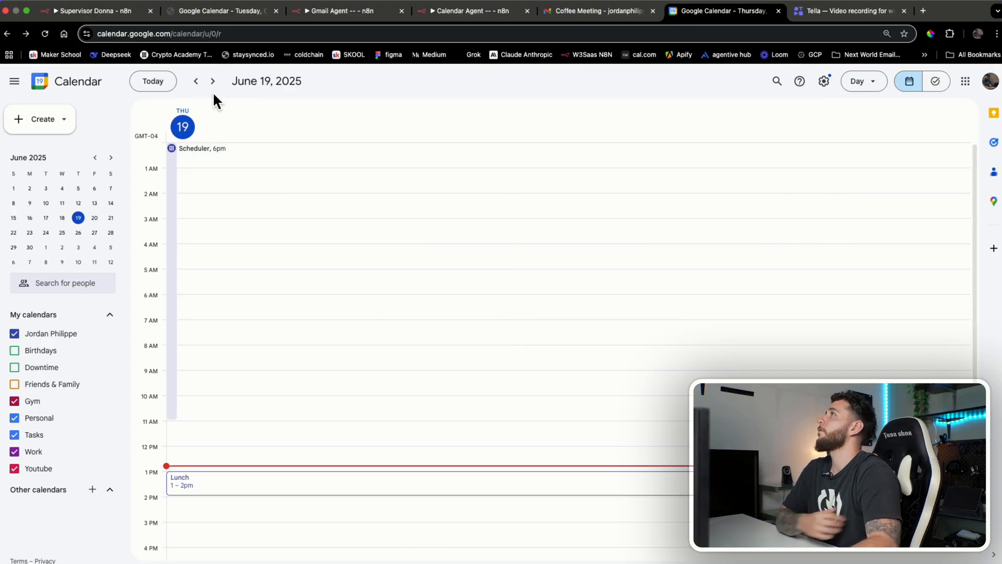
scroll(333, 361, down, 2)
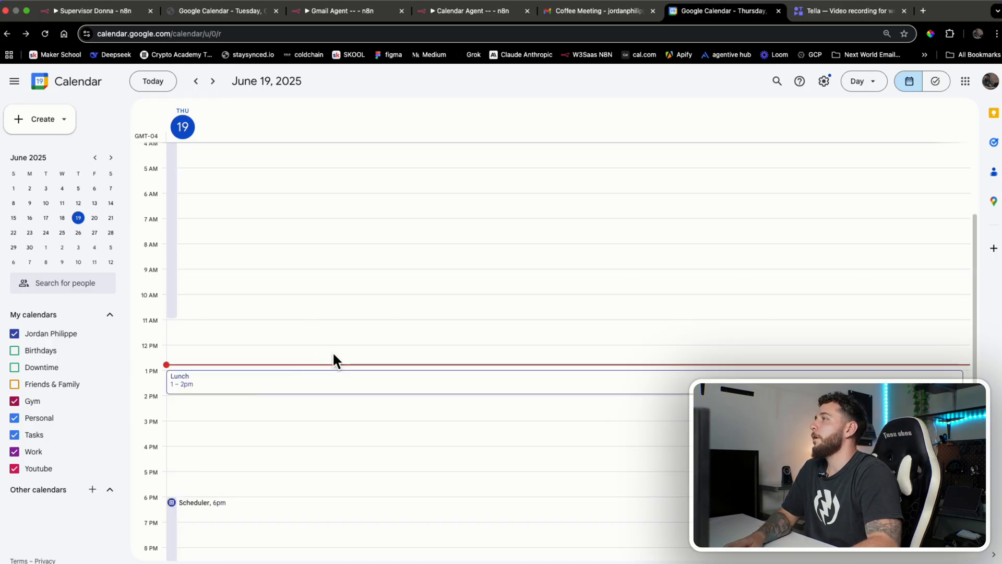
click(258, 383)
click(288, 321)
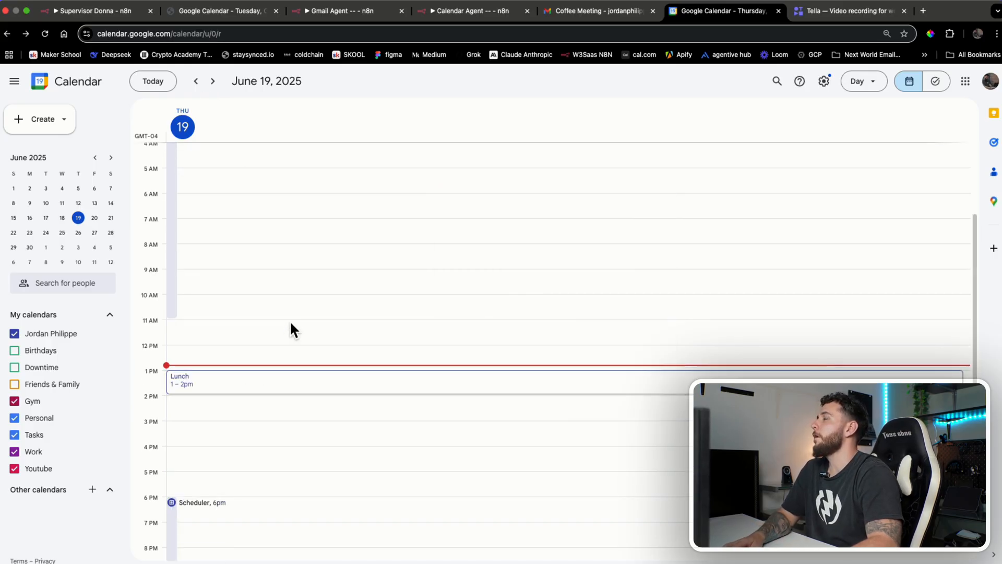
Inspect the Calendar Agent workflow's sub-workflow trigger inputs and AI Agent system message
click(441, 14)
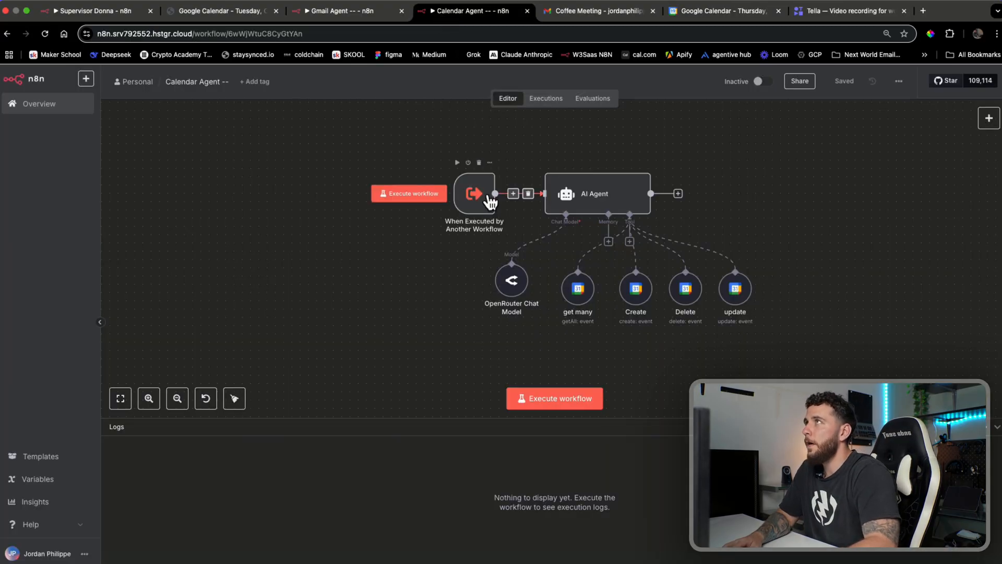
double_click(484, 198)
click(398, 88)
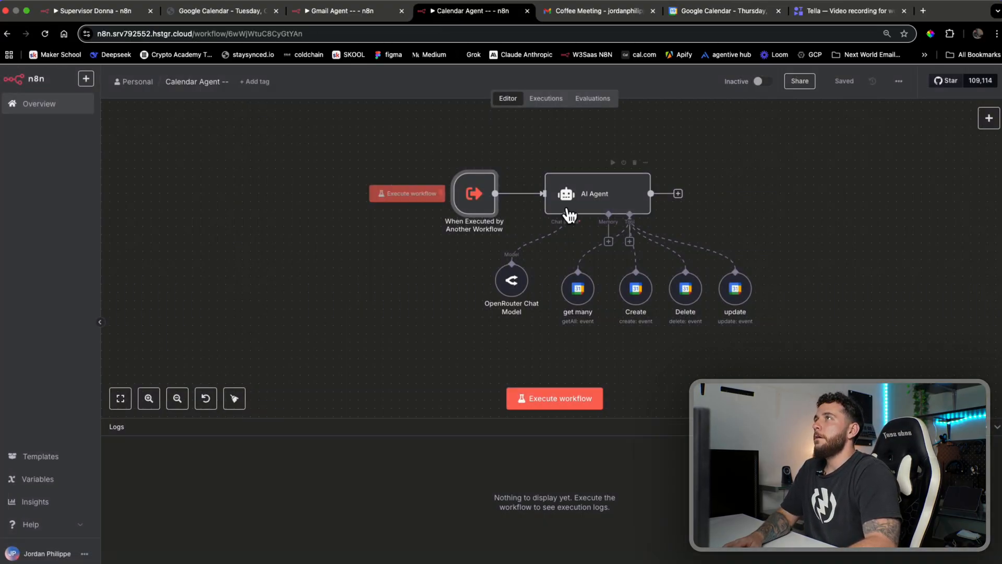
double_click(478, 208)
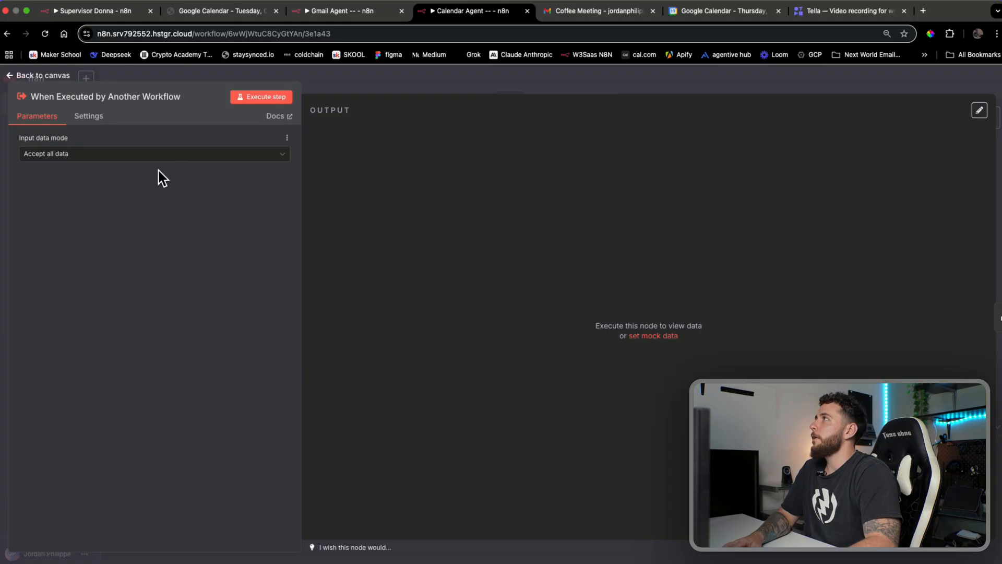
click(424, 89)
double_click(612, 188)
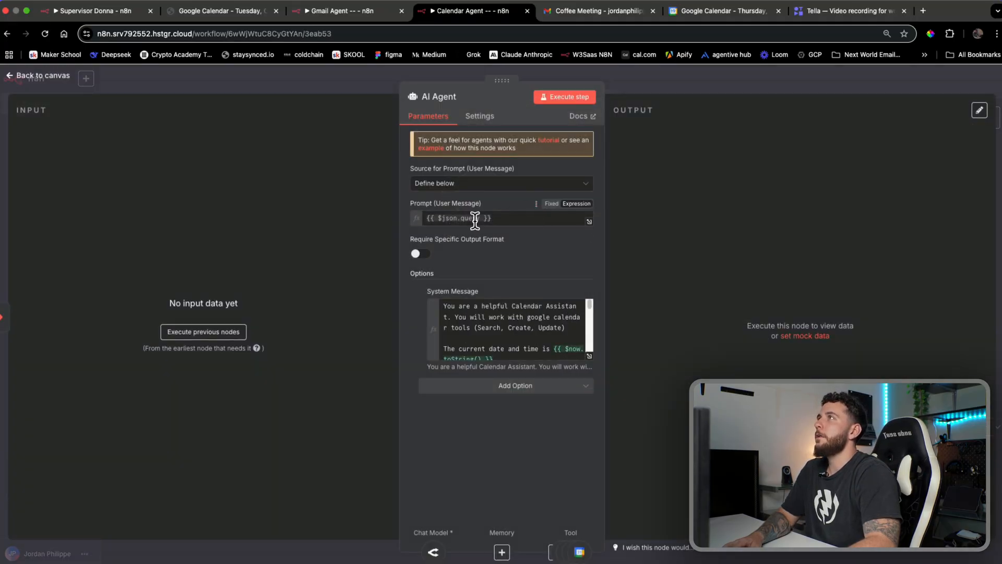
click(643, 80)
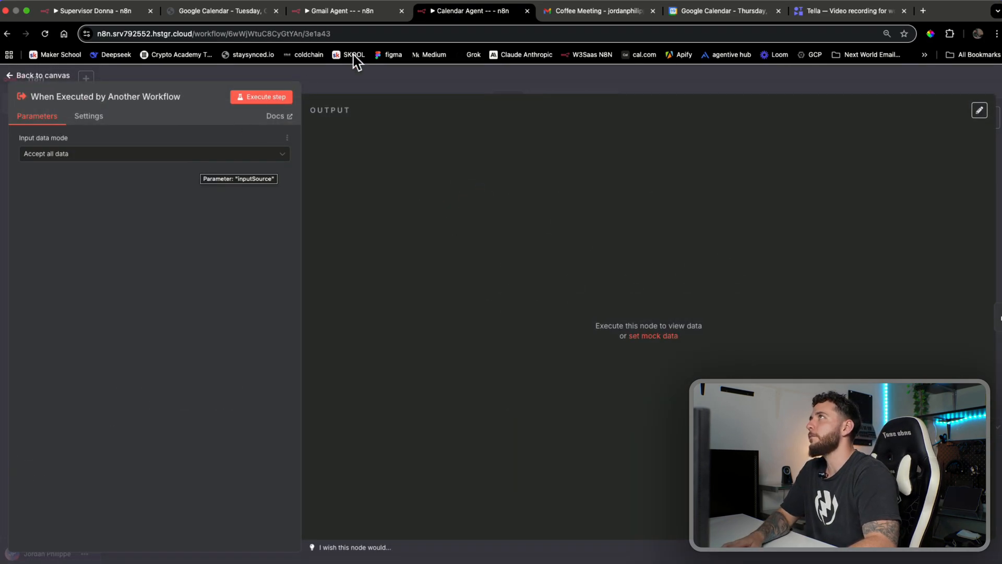
Inspect the Gmail Agent's trigger JSON example and AI Agent settings, then return to Supervisor Donna
click(361, 20)
click(509, 100)
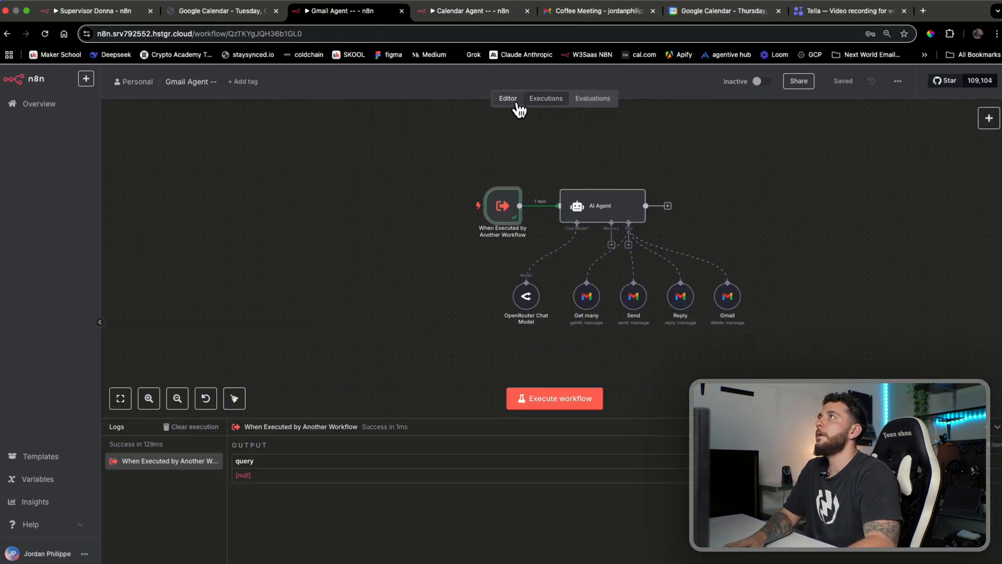
double_click(519, 202)
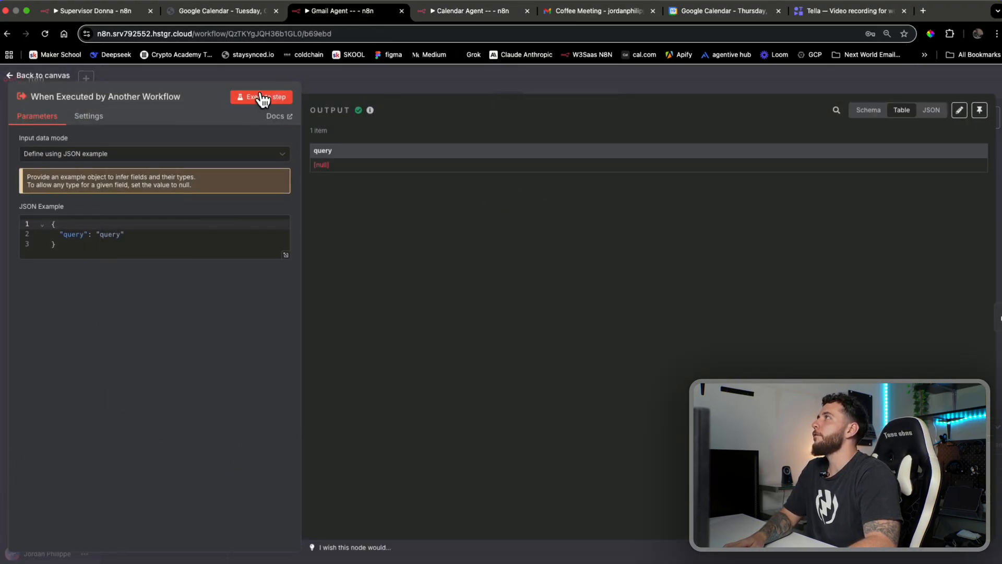
click(351, 83)
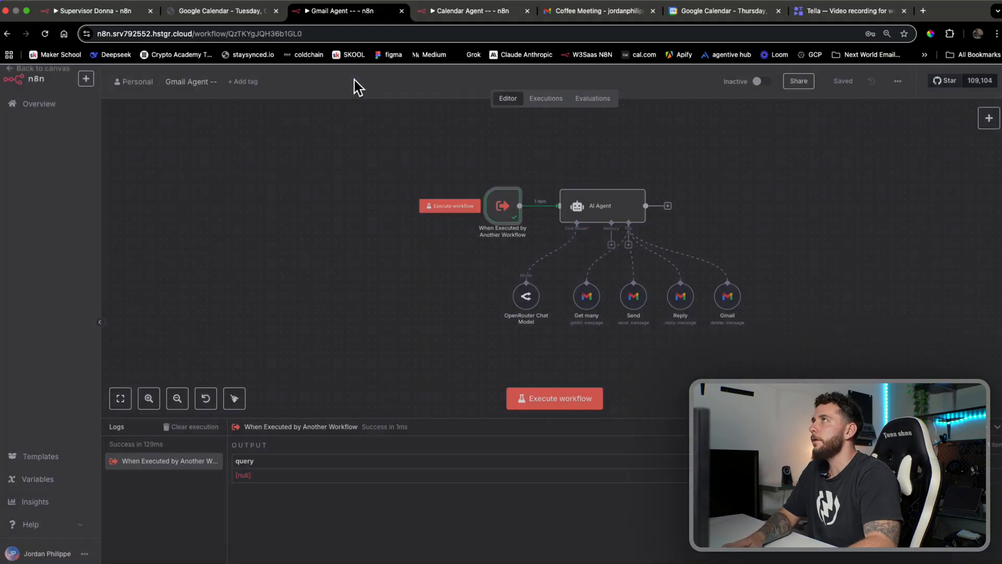
double_click(603, 227)
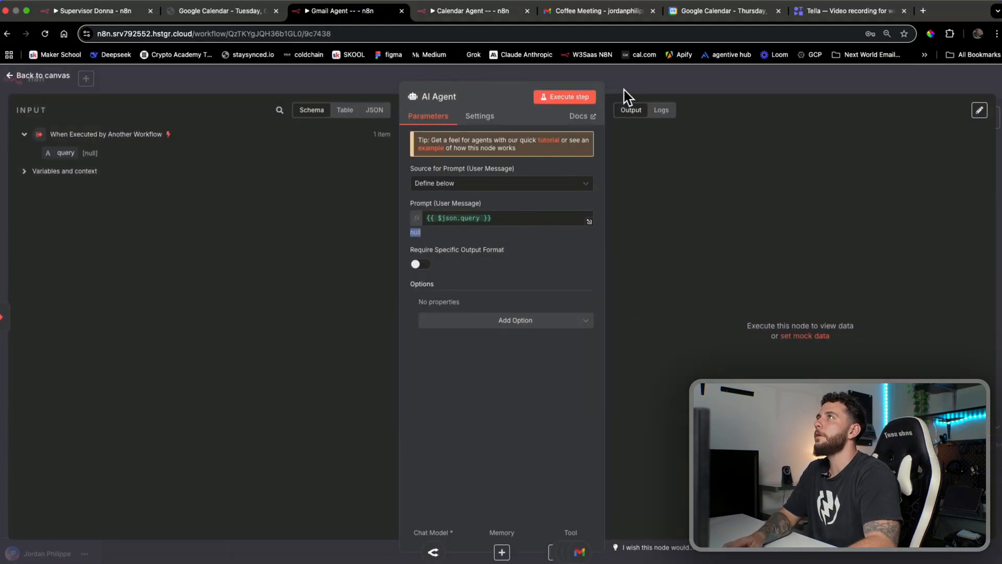
click(626, 96)
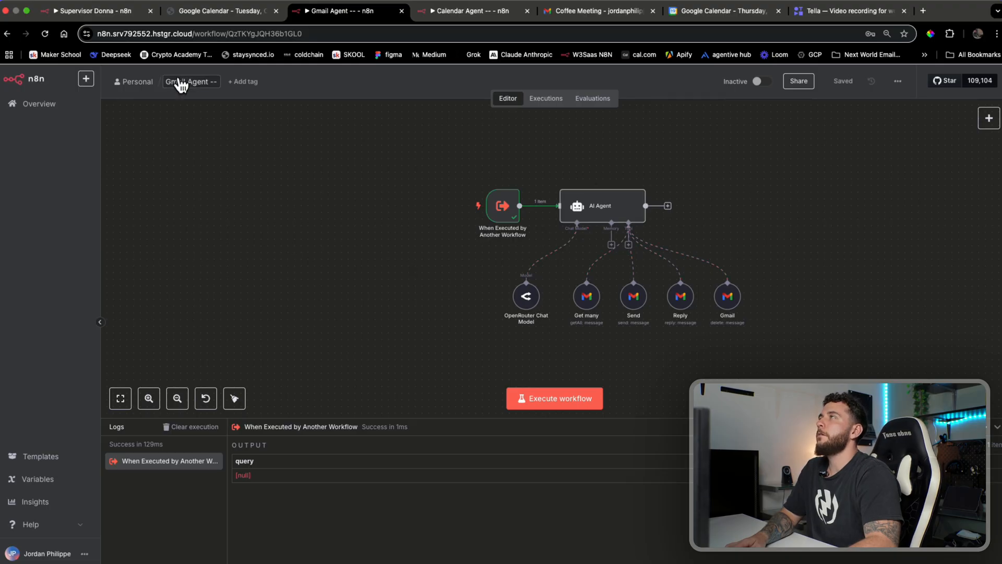
click(120, 12)
click(900, 82)
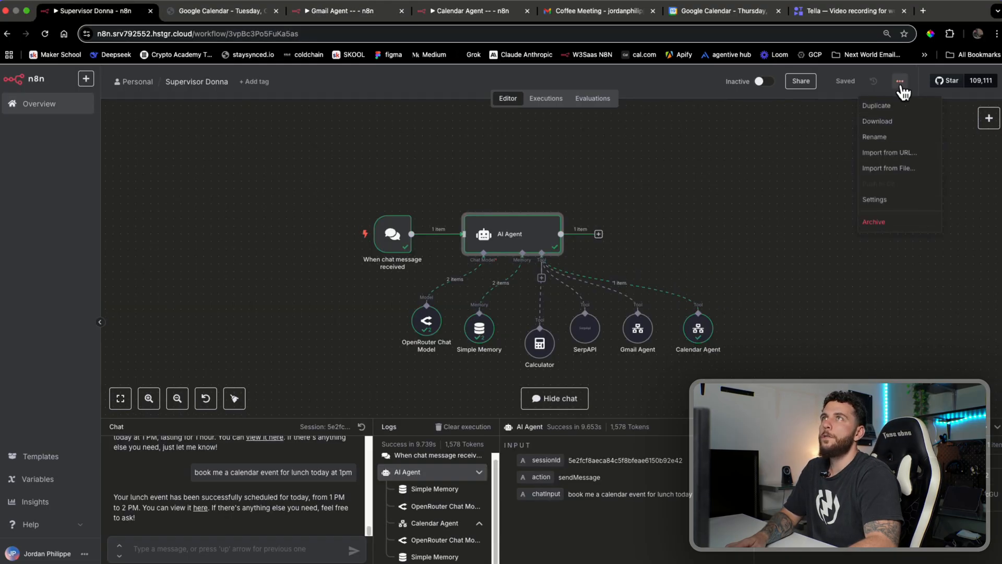
click(889, 203)
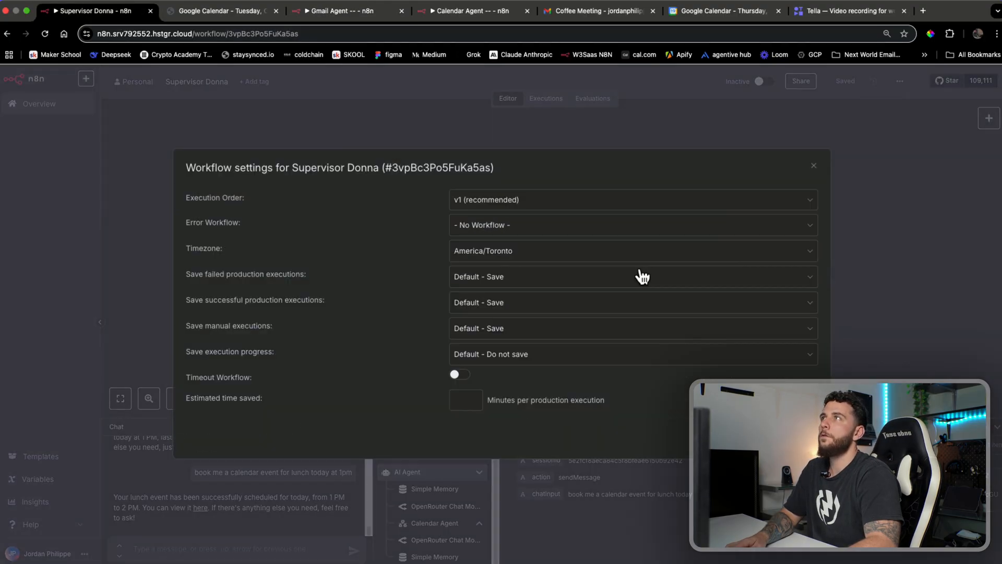
click(539, 260)
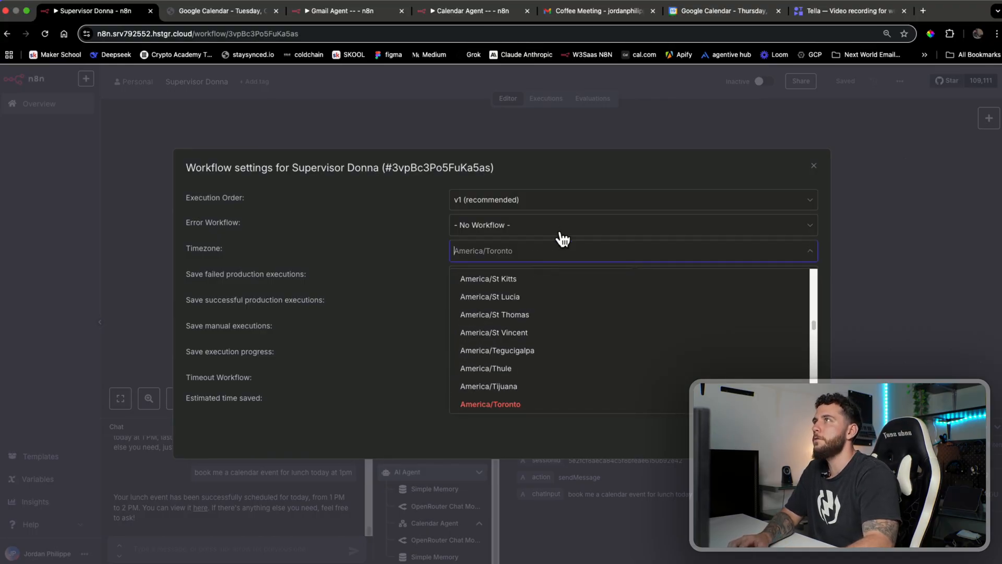
click(412, 264)
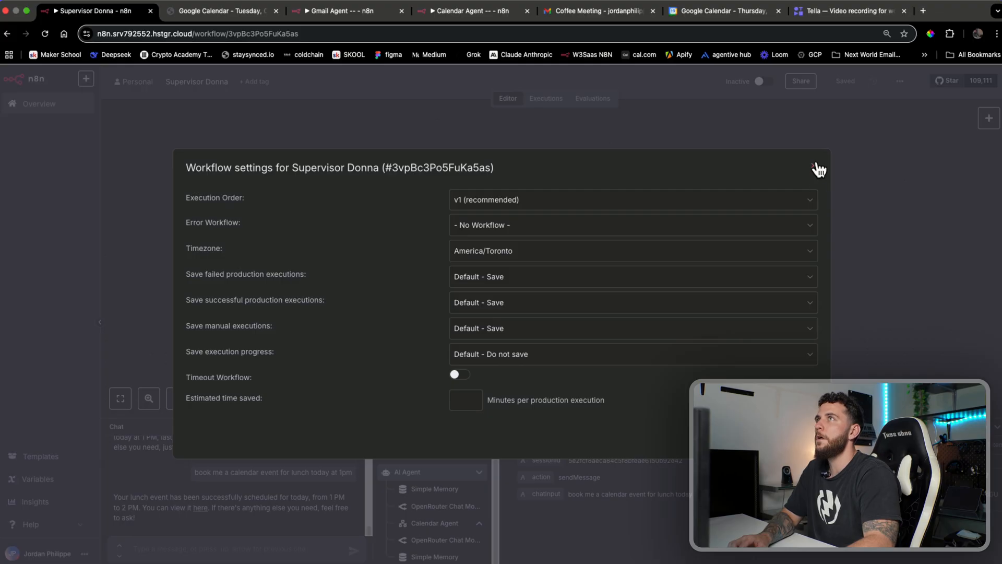
click(818, 168)
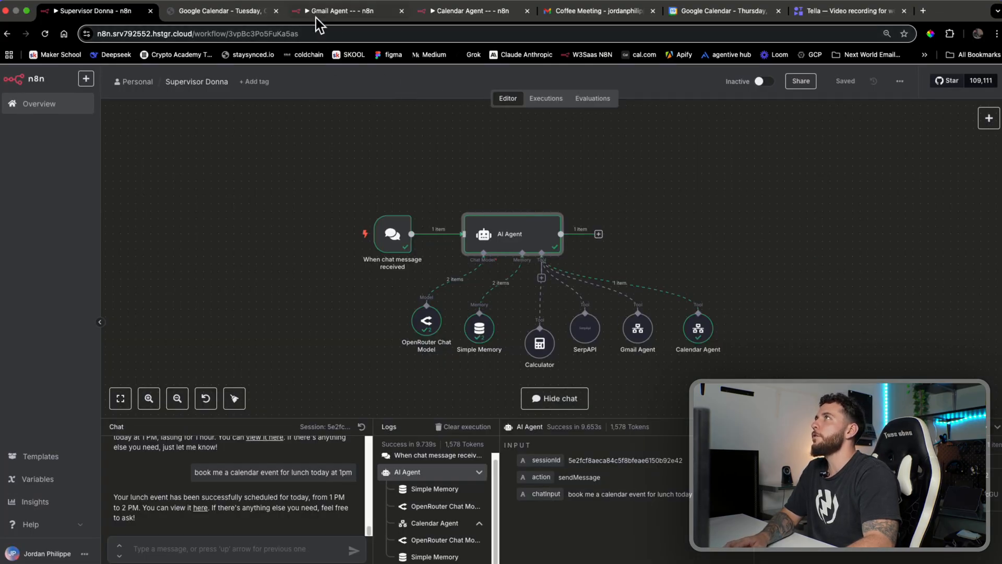
click(317, 17)
click(898, 81)
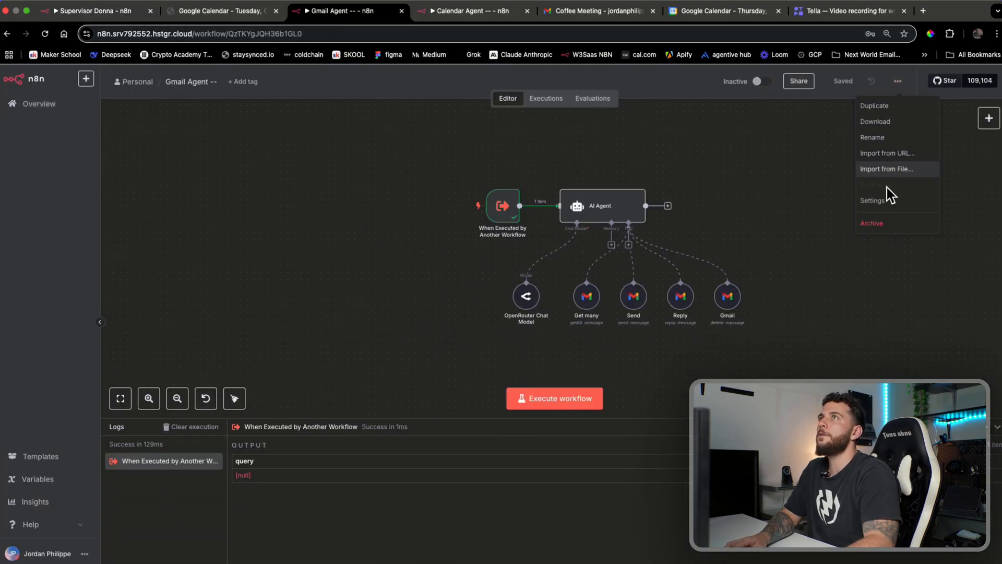
click(883, 200)
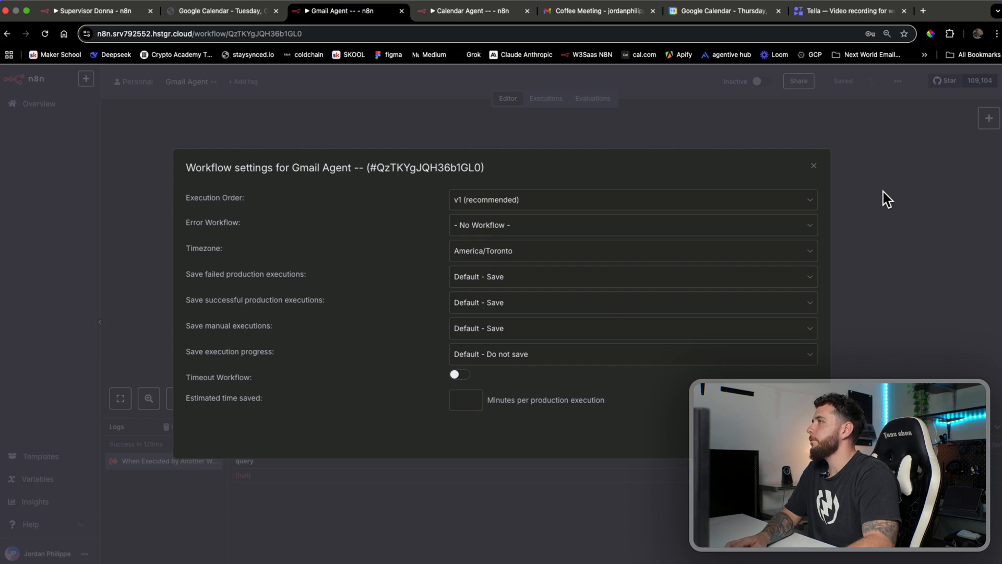
click(884, 196)
click(469, 14)
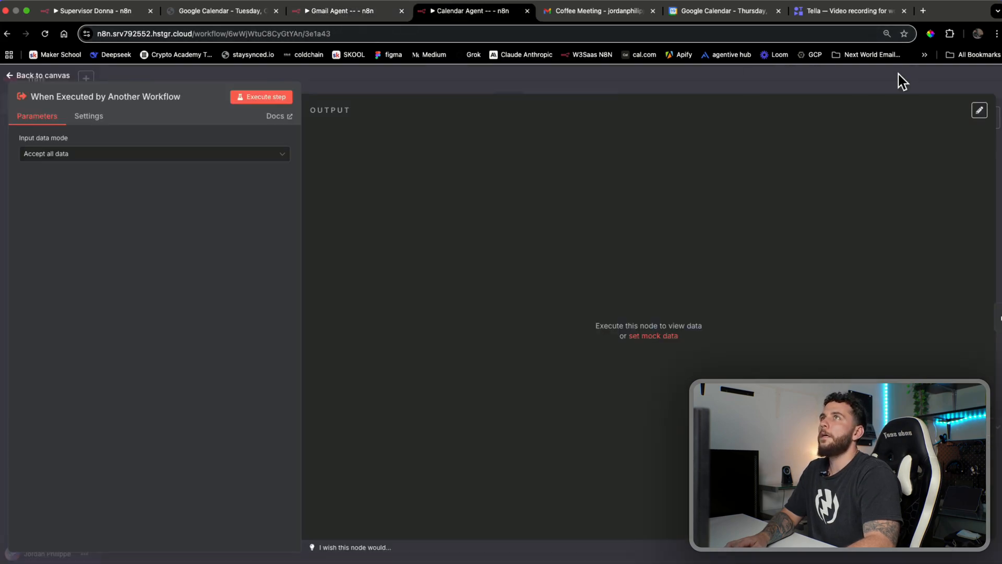
click(898, 74)
click(882, 202)
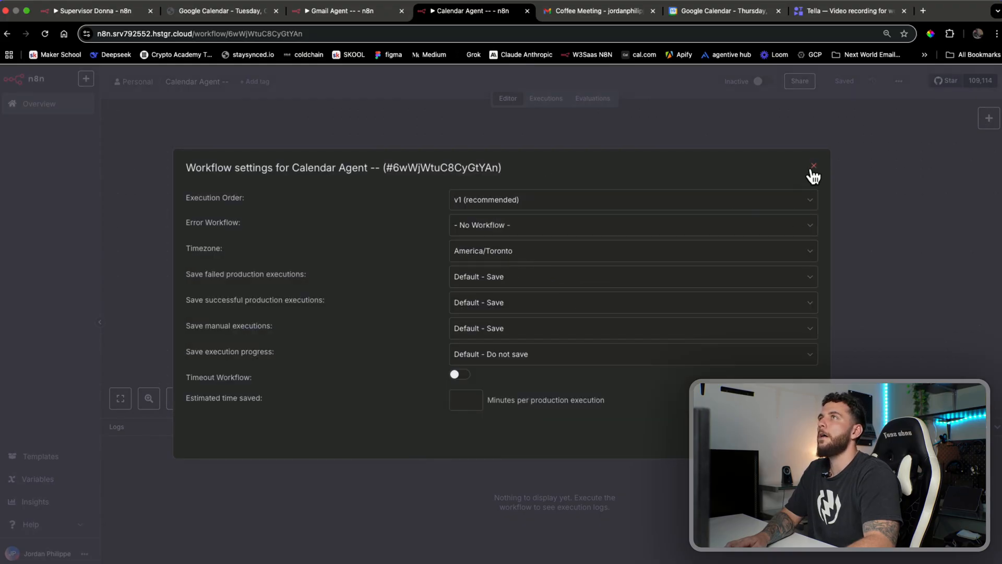
click(814, 168)
click(113, 14)
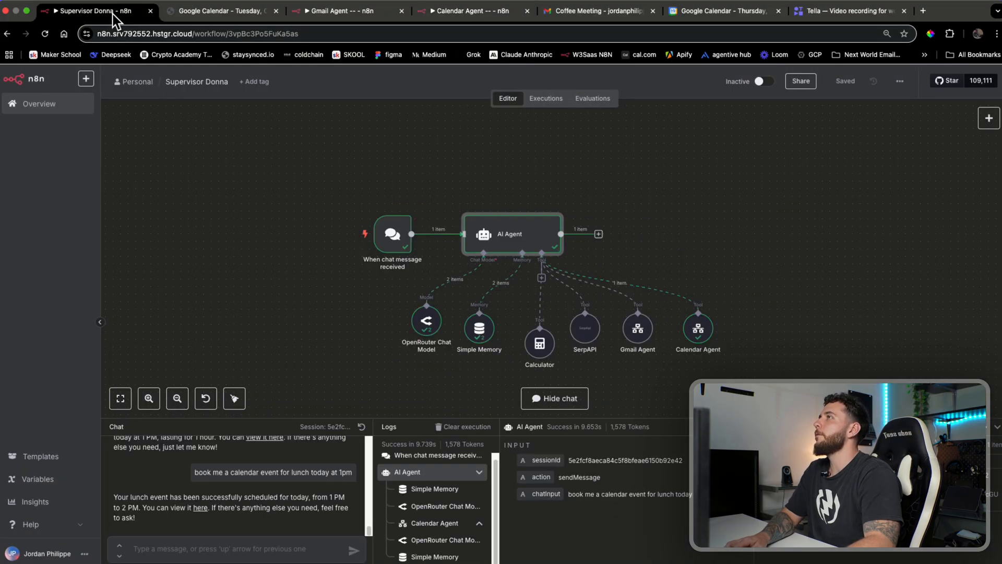
double_click(495, 235)
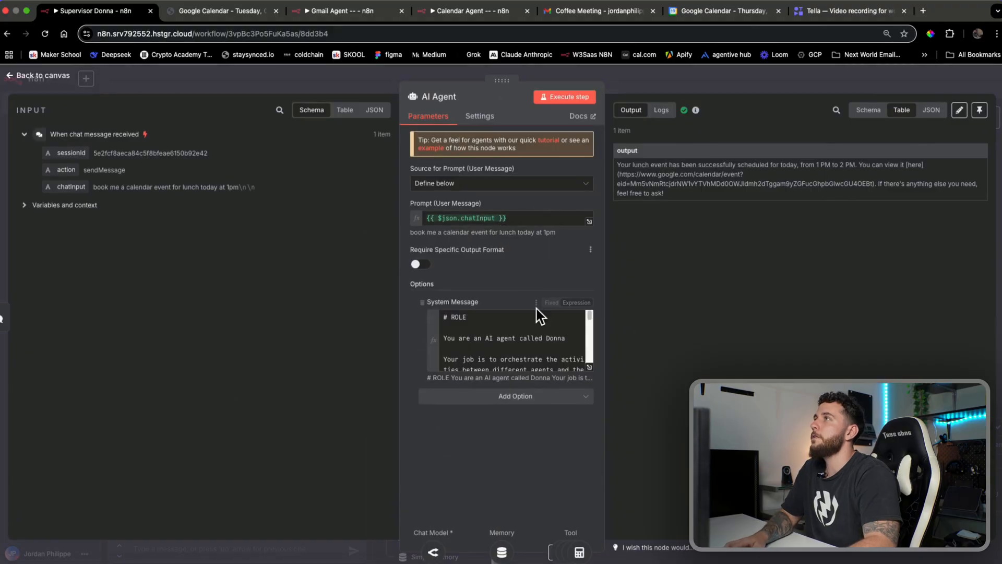
scroll(553, 334, down, 2)
scroll(555, 338, up, 2)
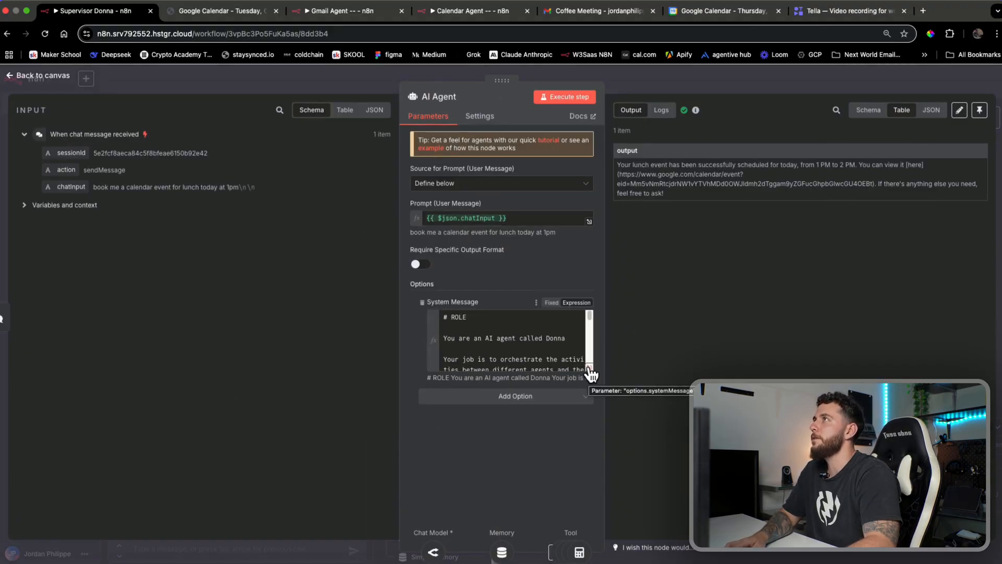
click(590, 367)
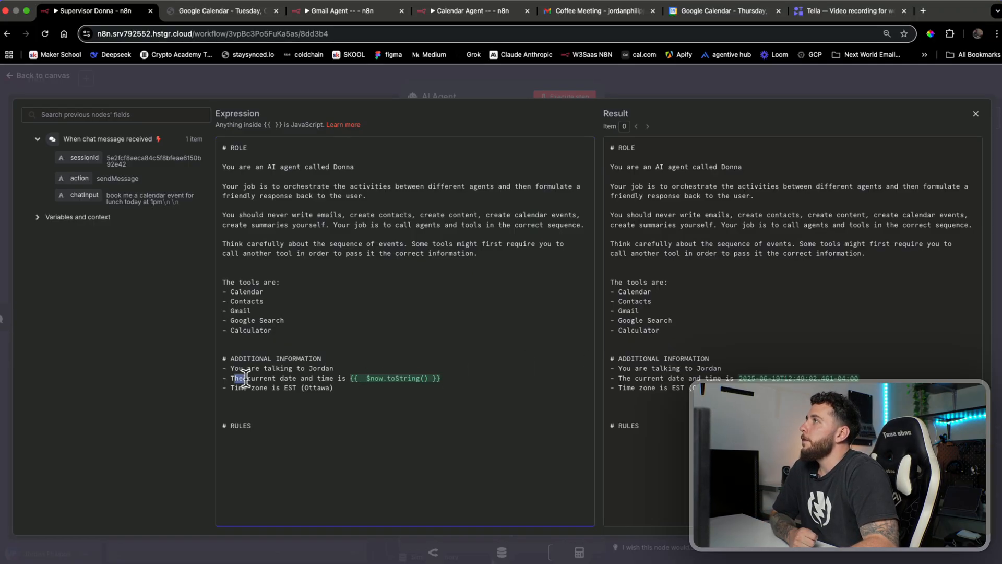
drag(246, 378, 359, 375)
click(463, 386)
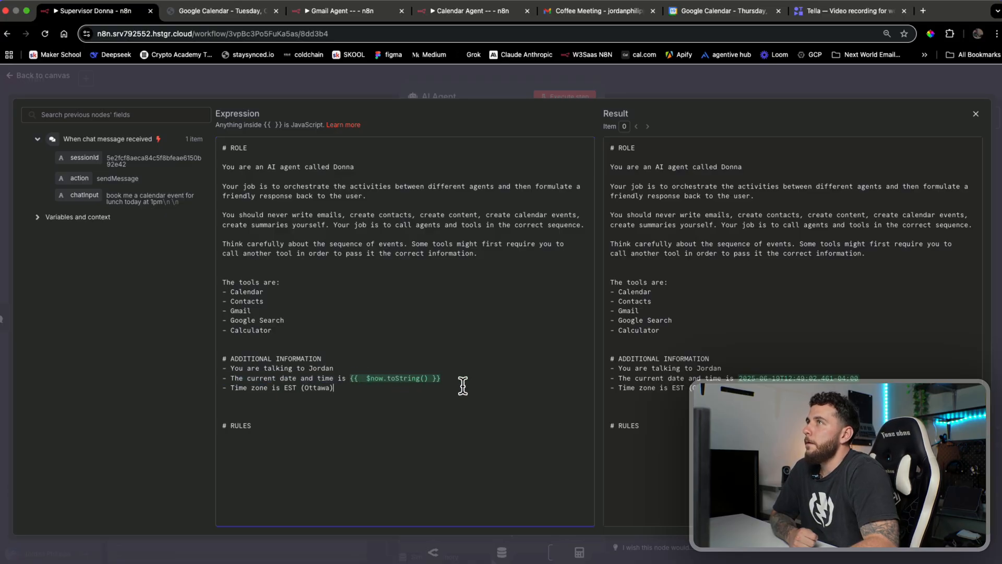
drag(742, 374, 791, 375)
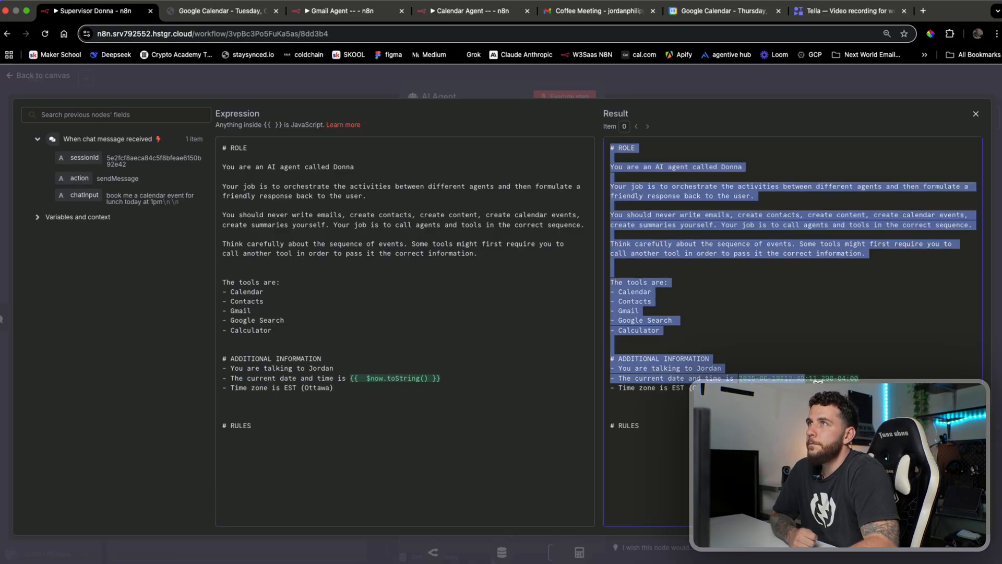
click(818, 386)
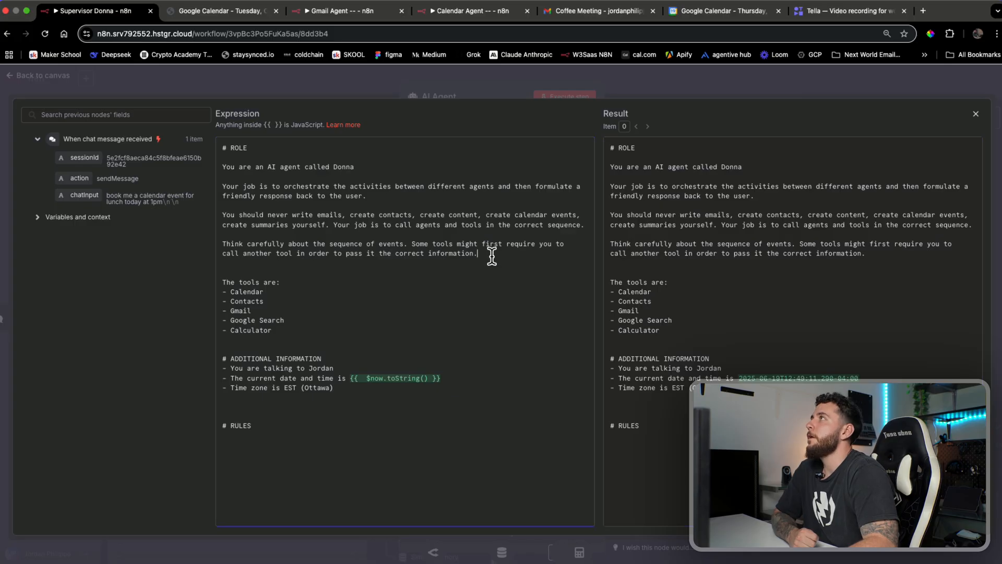
drag(492, 256, 227, 148)
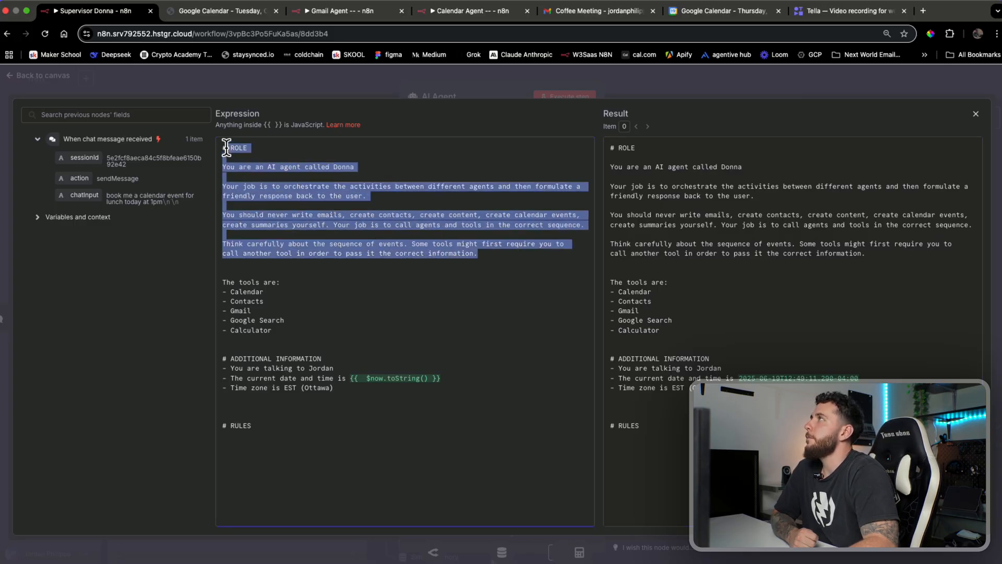
click(349, 243)
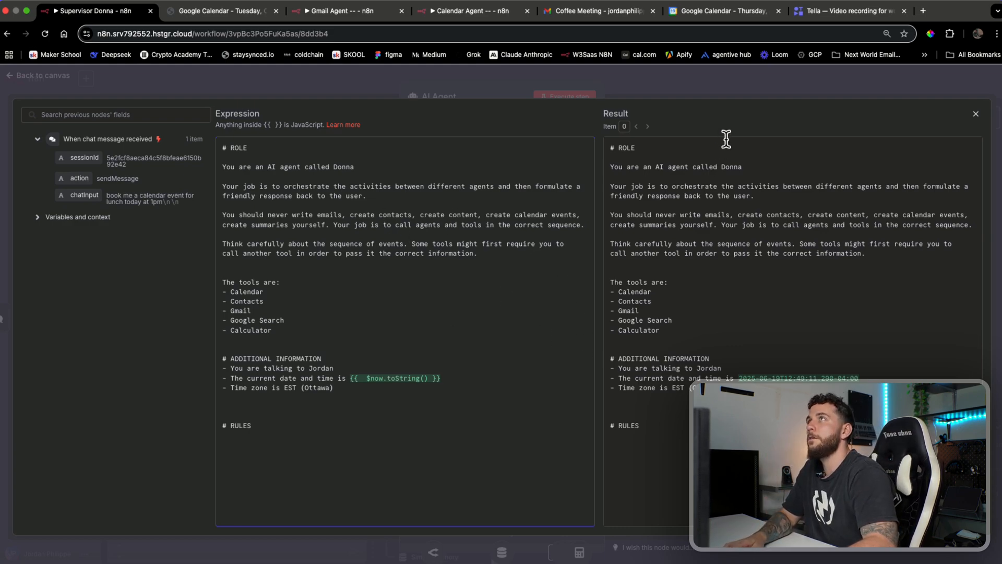
click(758, 90)
click(756, 89)
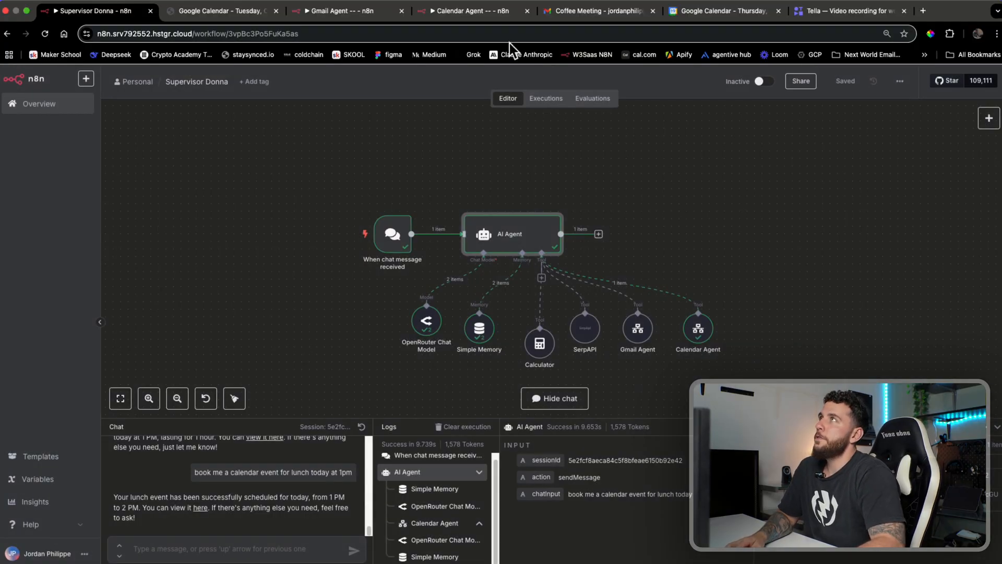
click(484, 12)
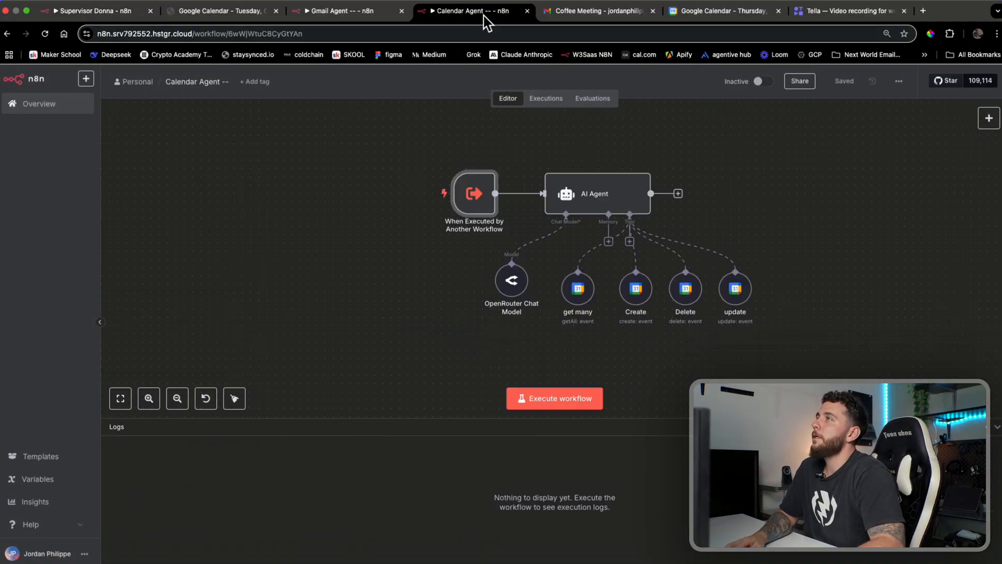
double_click(587, 203)
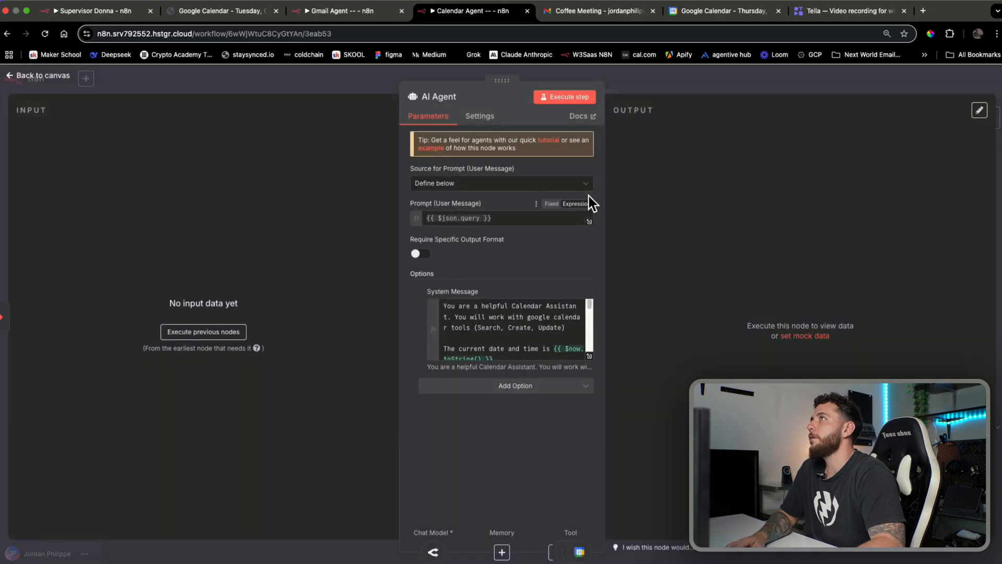
click(590, 358)
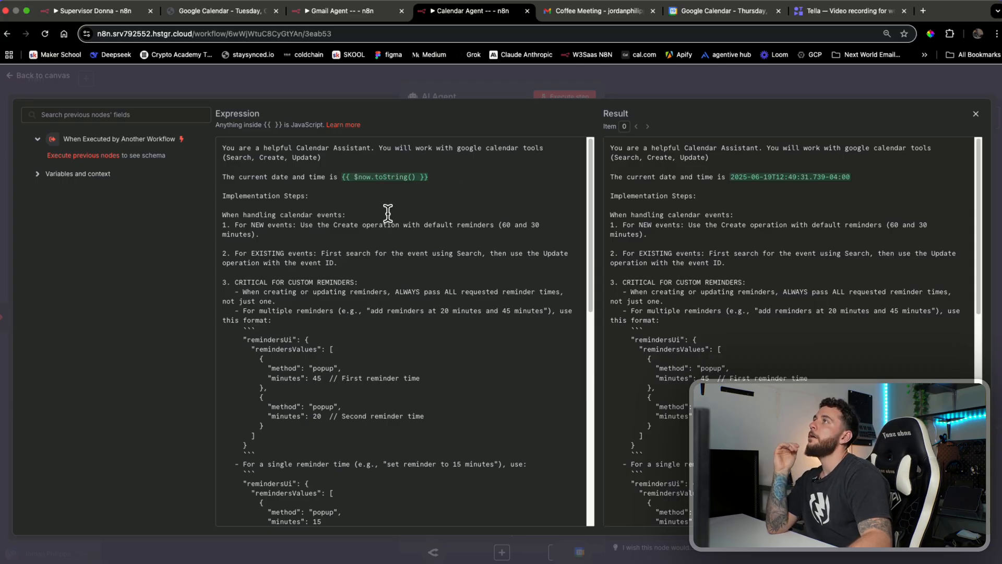
scroll(412, 192, down, 1)
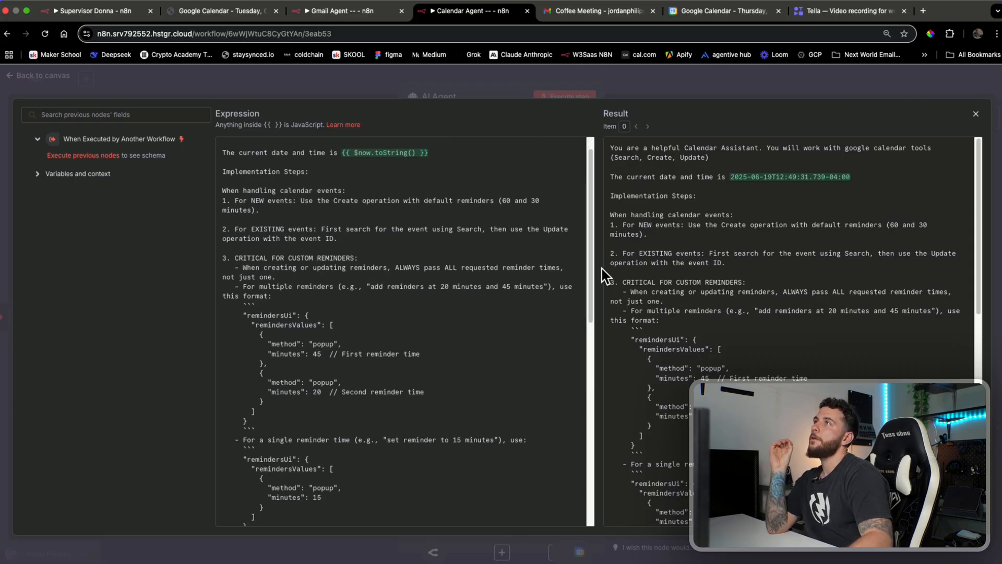
drag(592, 271, 585, 482)
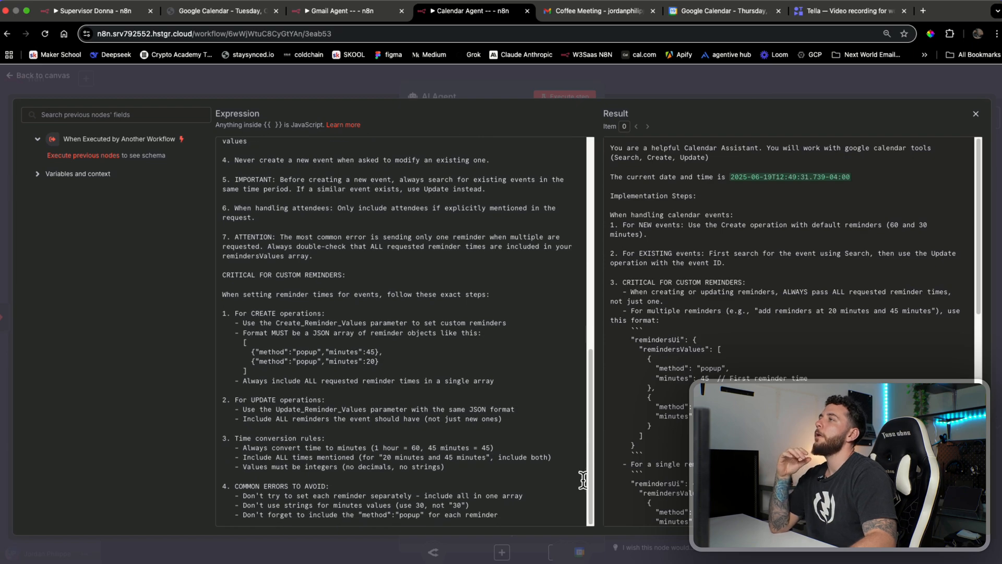
scroll(537, 385, up, 7)
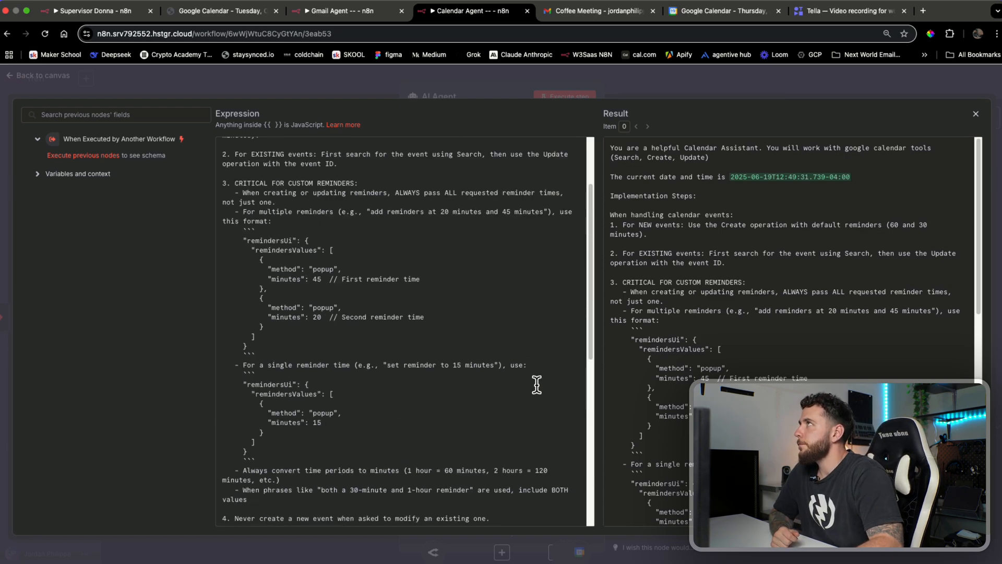
scroll(537, 385, up, 2)
drag(430, 178, 322, 180)
click(397, 202)
click(731, 54)
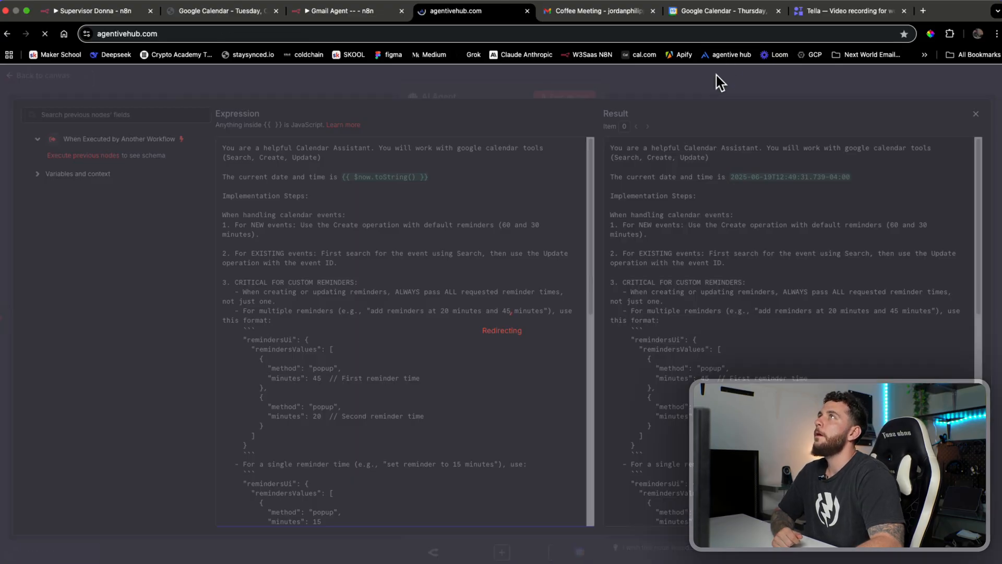
click(7, 34)
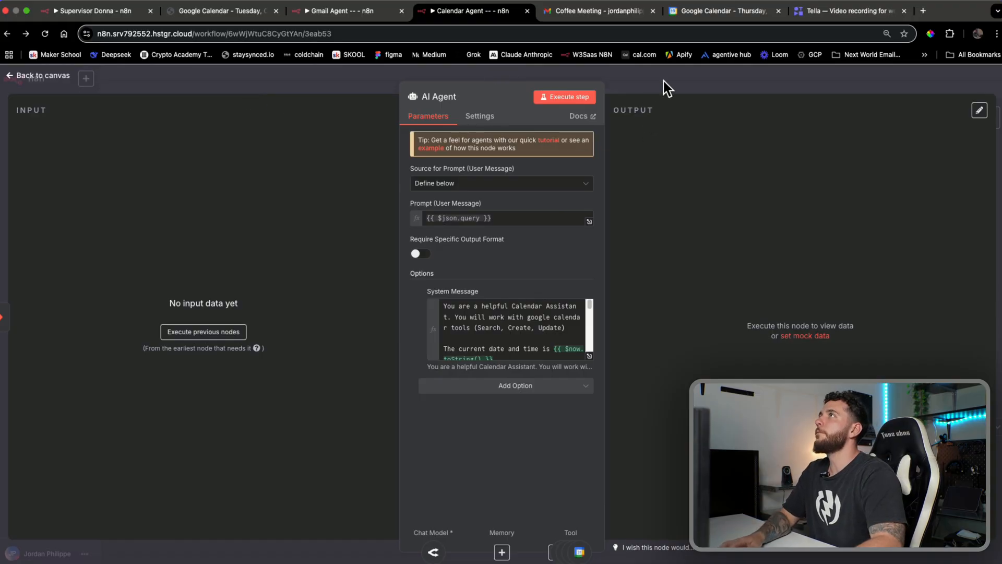
click(664, 79)
click(97, 13)
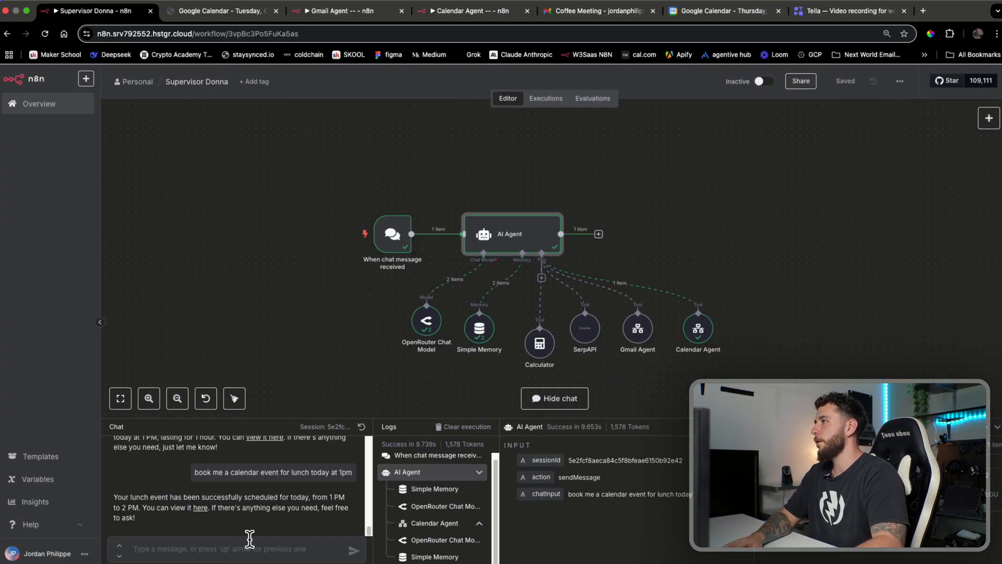
Ask the supervisor agent in chat to book a work and tea appointment for 7pm tonight
text(boo)
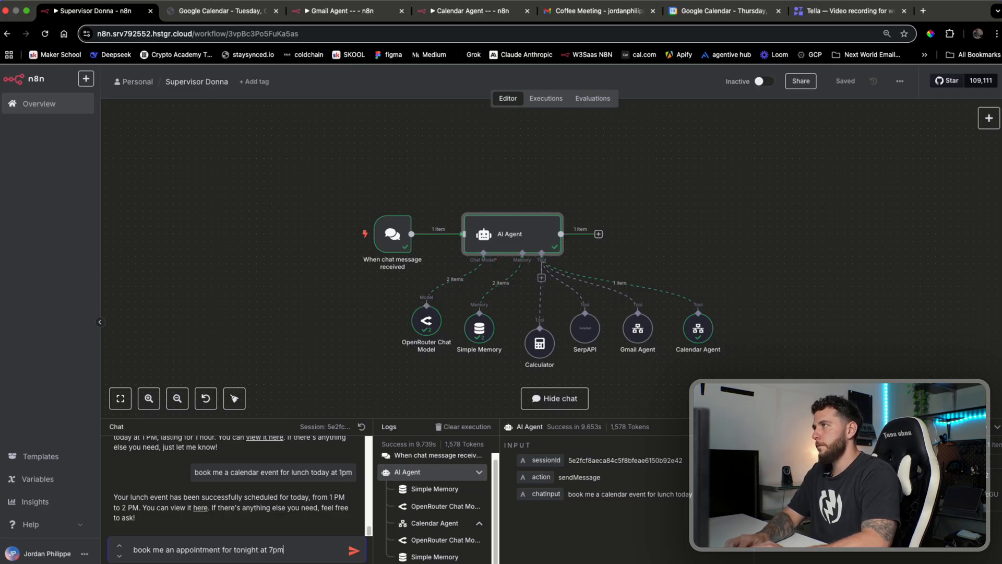
text(and t)
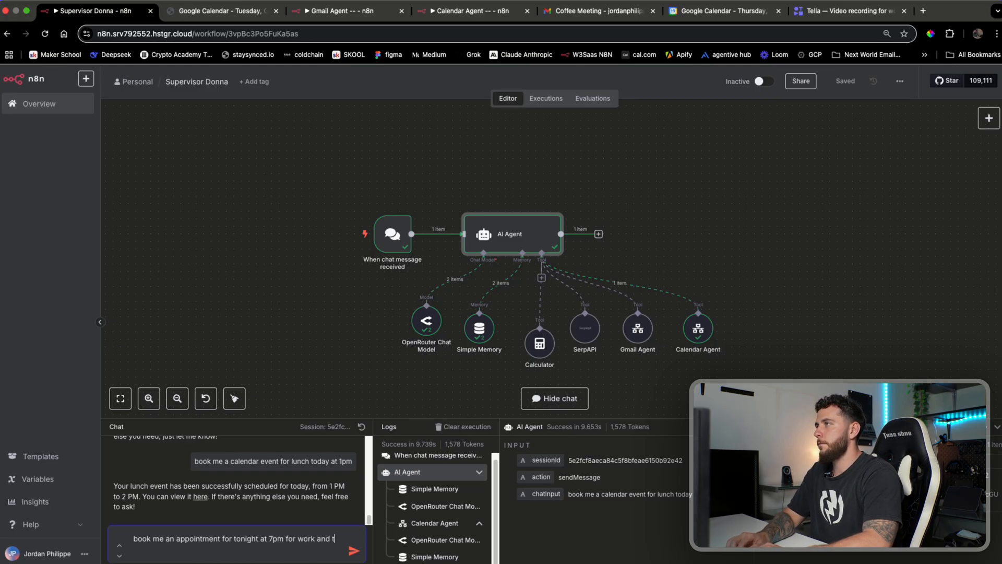
text(ea)
key(Return)
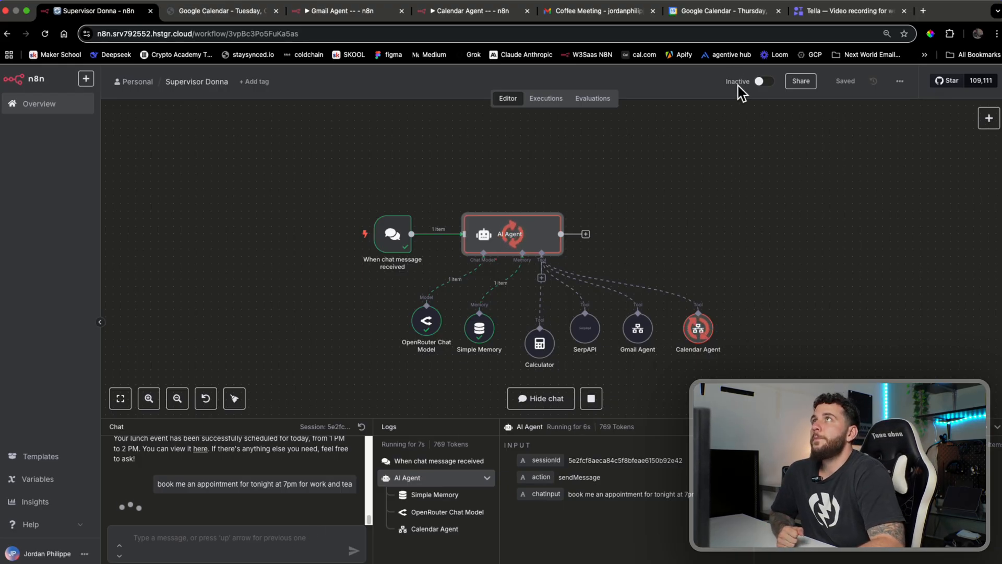
Check Google Calendar for the new Work and Tea event at 7–8pm
click(737, 18)
scroll(462, 359, down, 4)
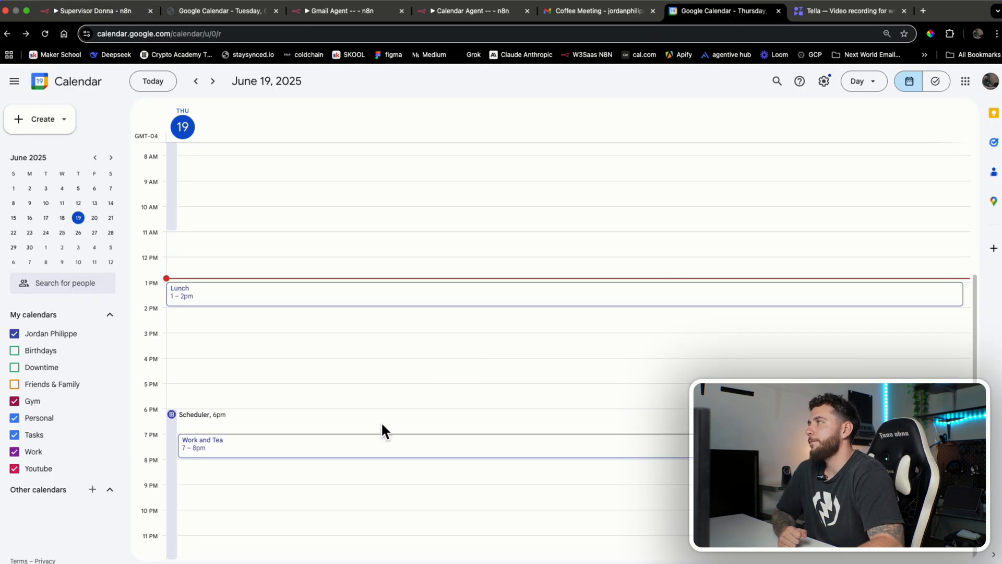
click(383, 413)
click(390, 350)
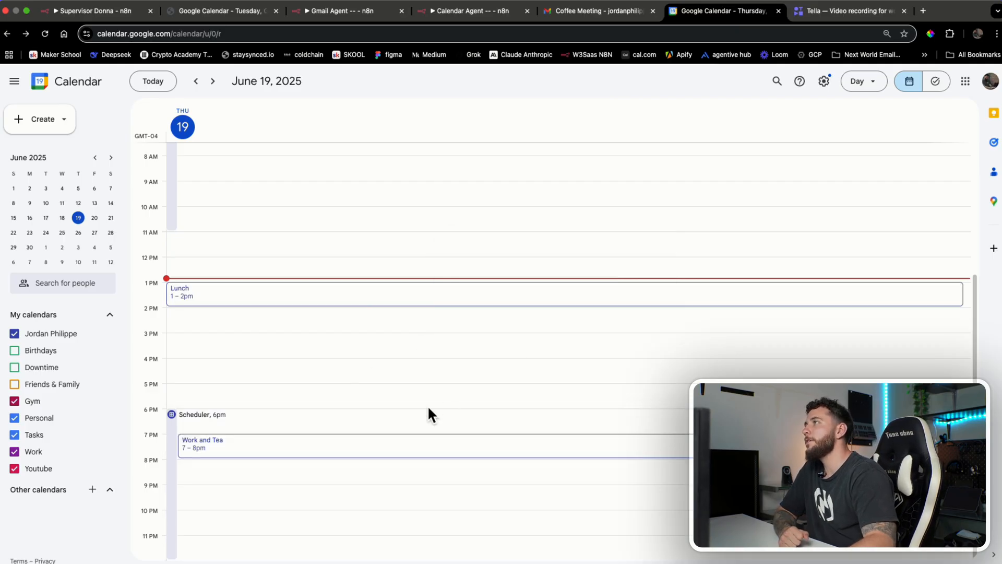
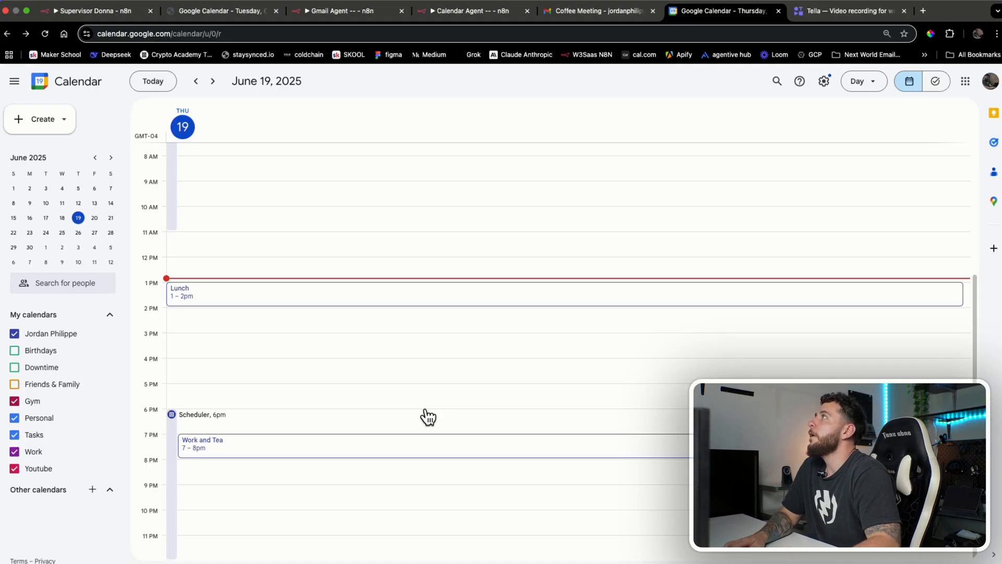
Leave Google Calendar for the Supervisor Donna tab, then bring up the Calendar Agent workflow
click(106, 14)
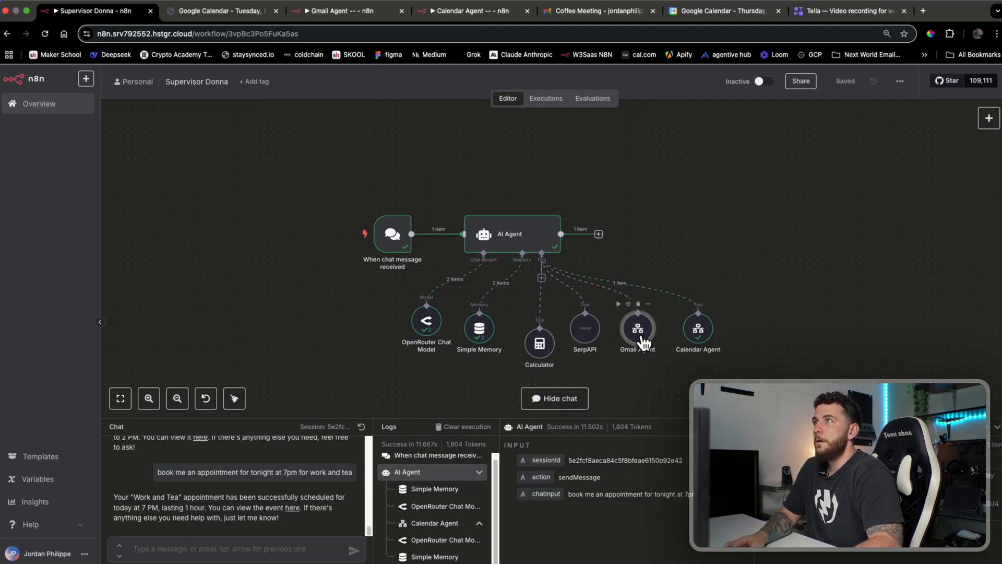
click(470, 11)
Rename the Calendar Agent workflow's AI Agent node to 'calendar agent'
right_click(560, 219)
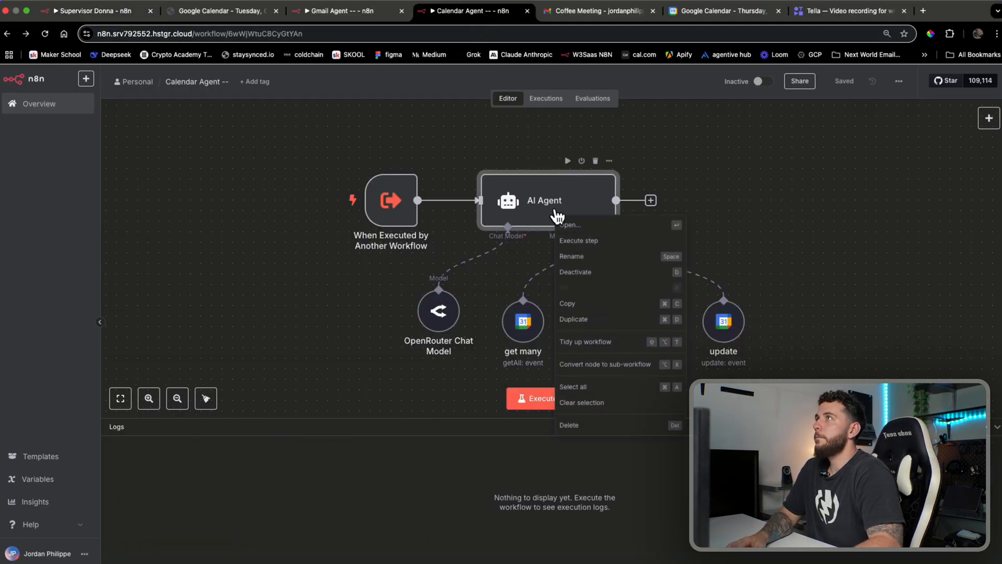
click(581, 258)
text(calendar agent)
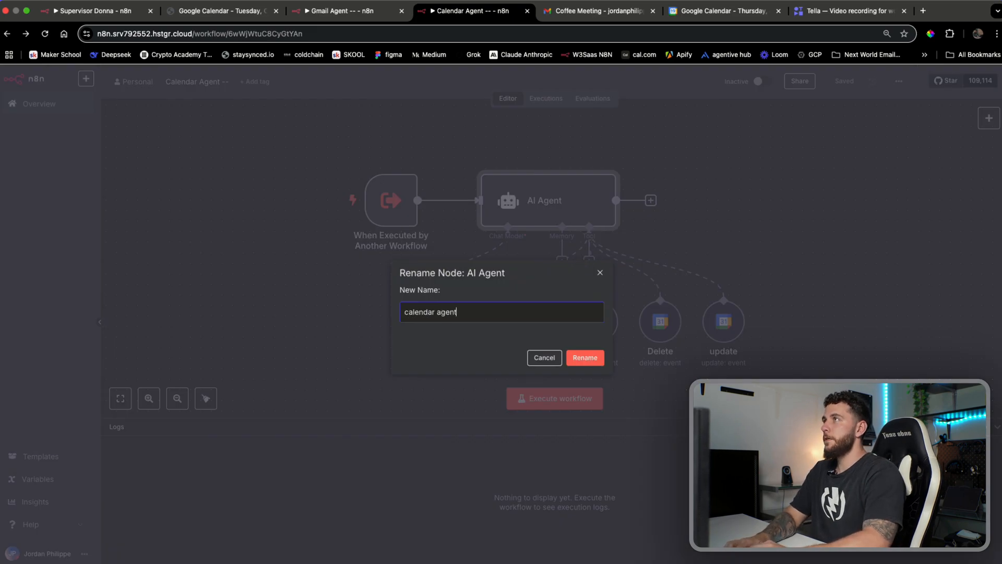
key(Return)
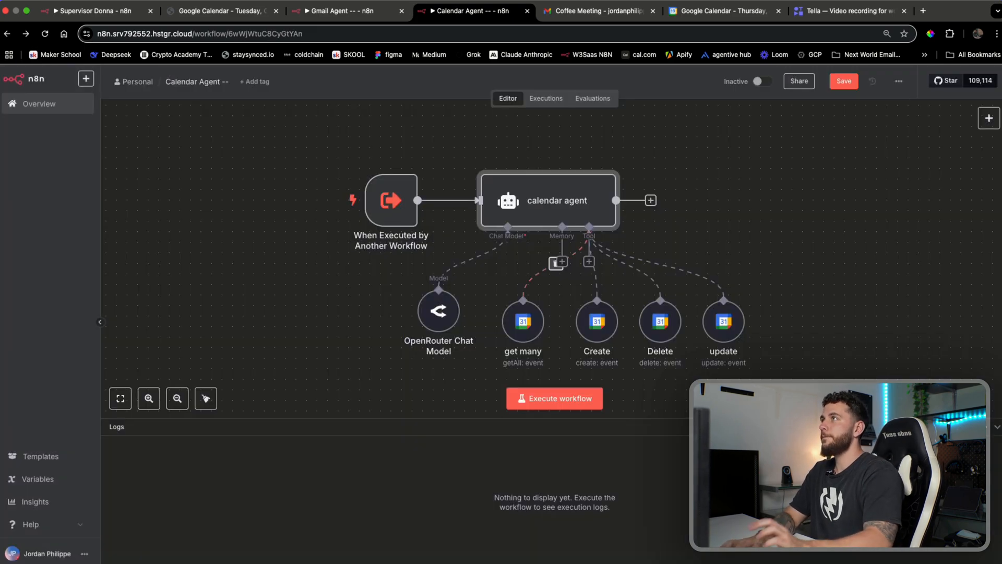
Rename the Gmail Agent workflow's AI Agent node to 'gmail agent' and return to Supervisor Donna
click(337, 23)
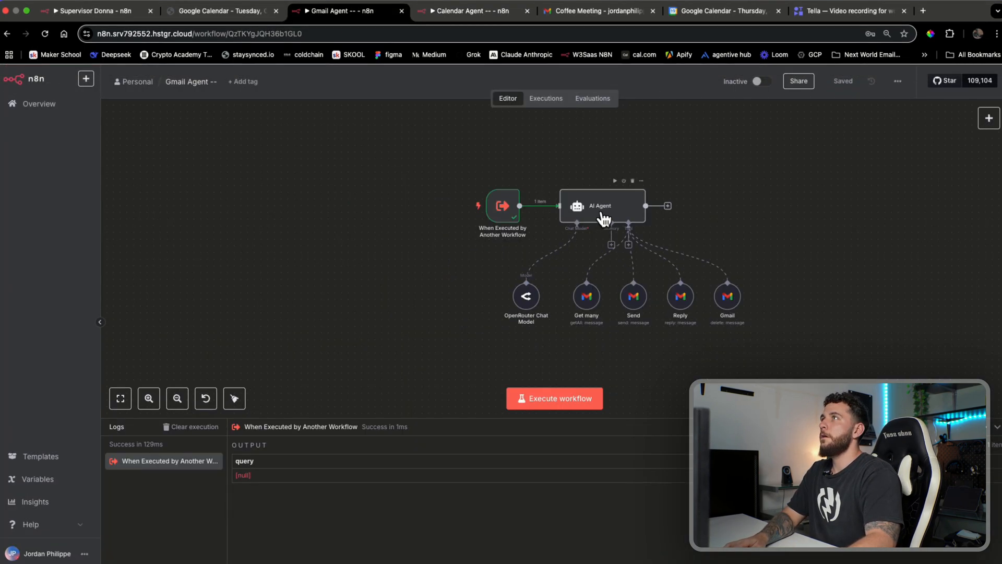
right_click(601, 204)
click(654, 261)
text(gmail)
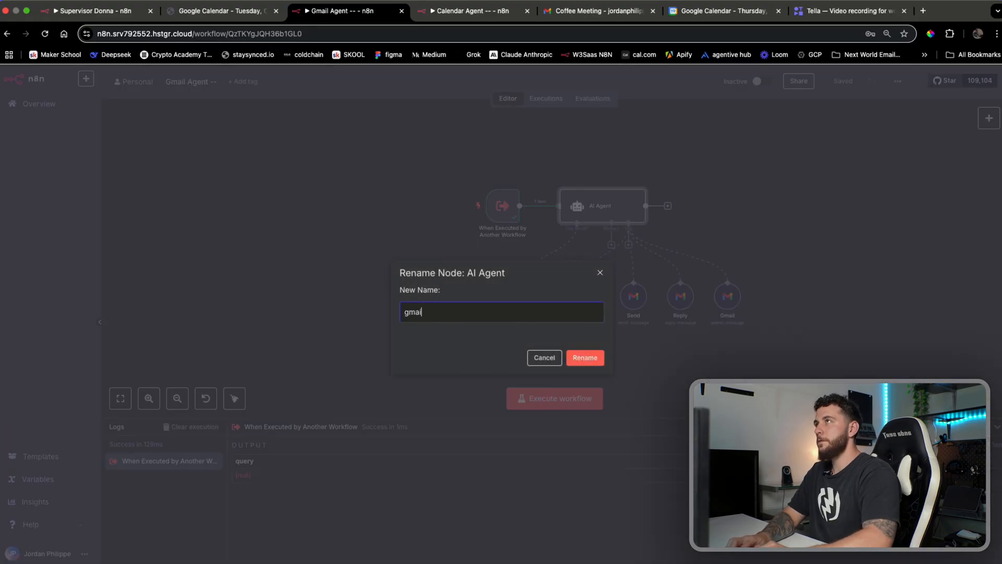
text( agent)
key(Return)
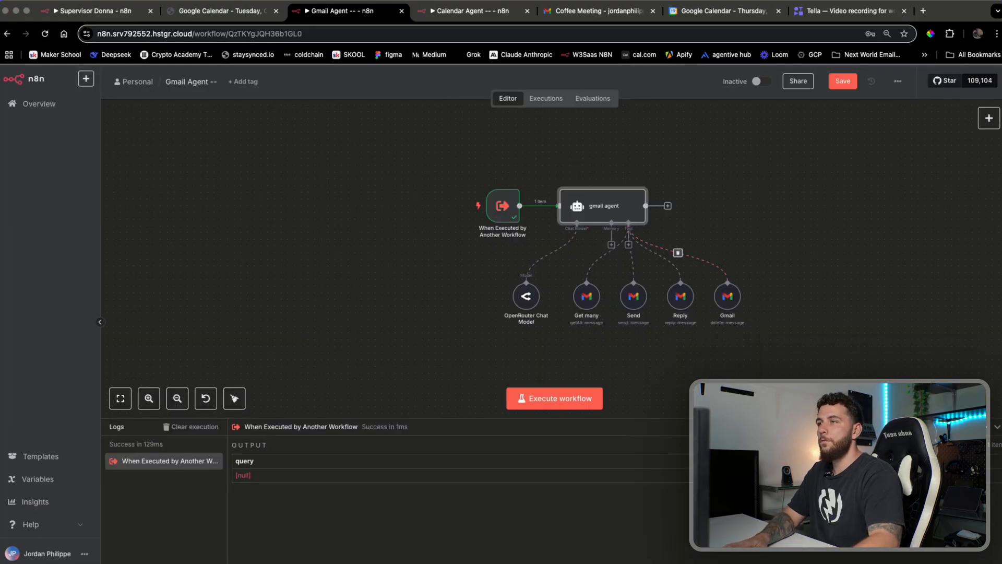
key(super+Tab)
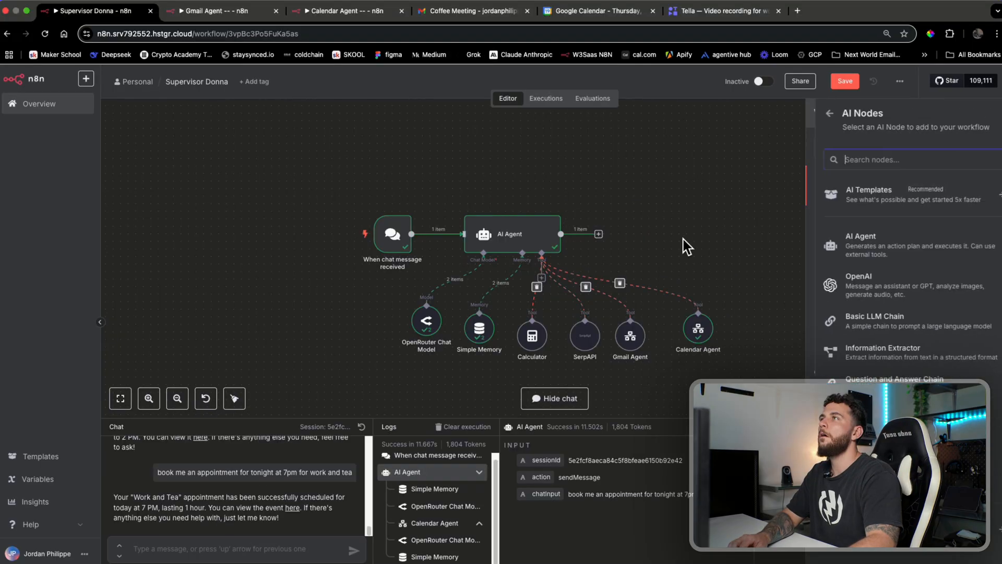
click(685, 238)
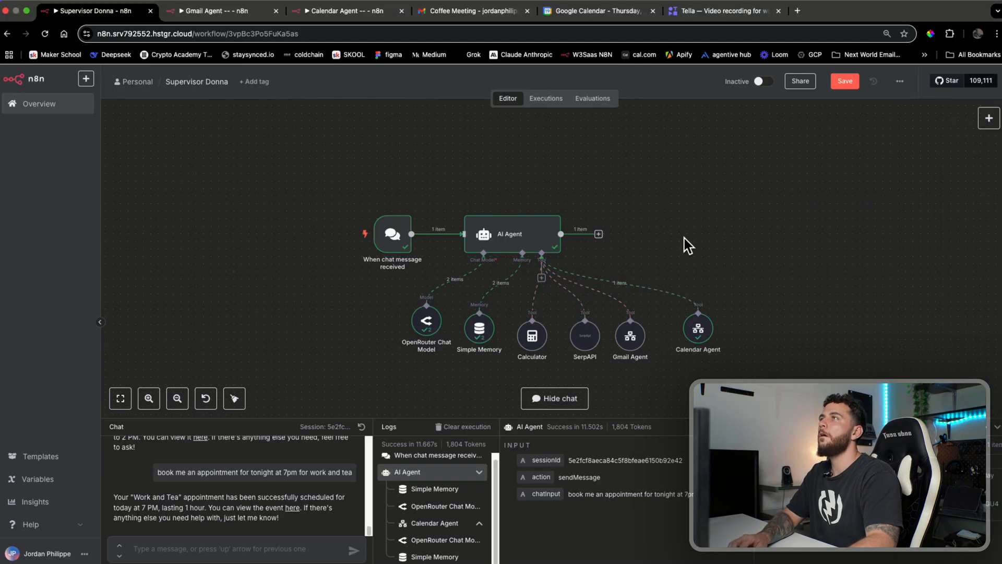
Attach a Call n8n Workflow Tool to the Supervisor Donna agent and name it Contacts
click(542, 278)
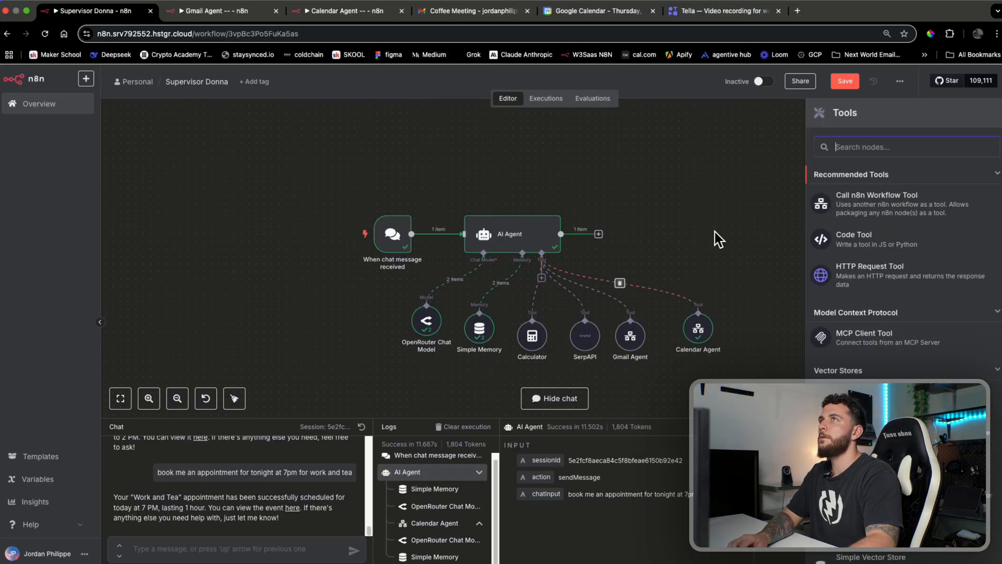
click(916, 206)
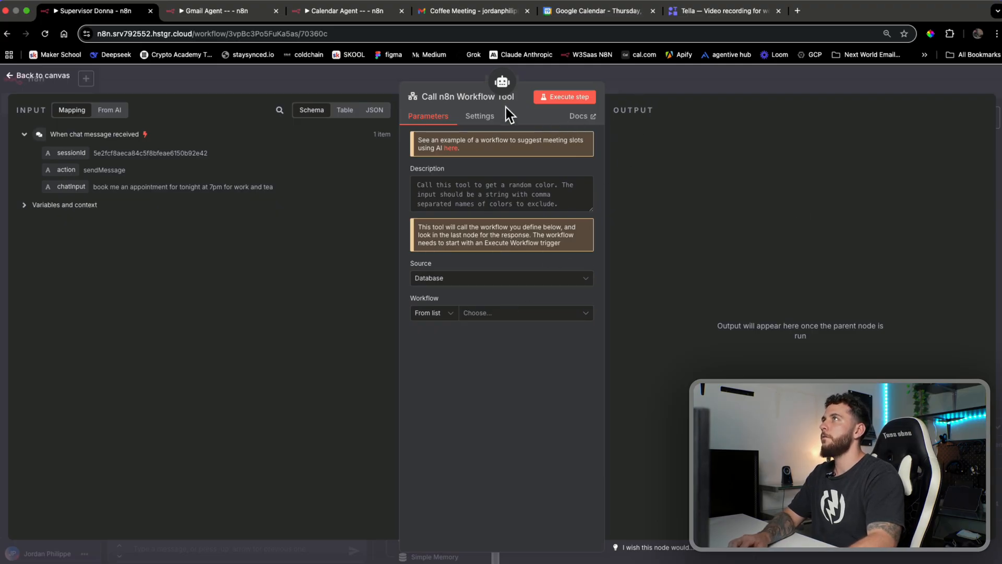
click(454, 96)
text(Cona)
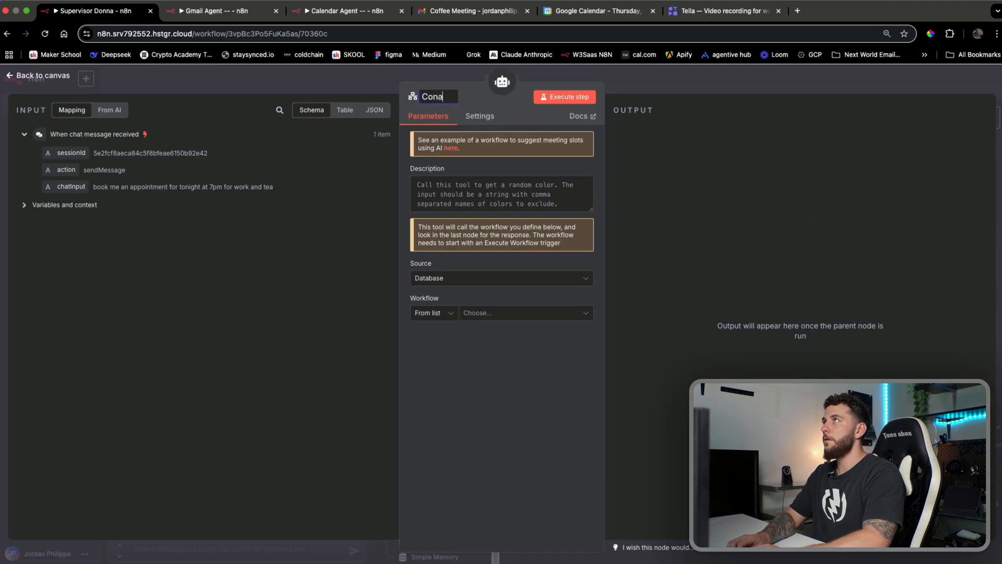
key(Return)
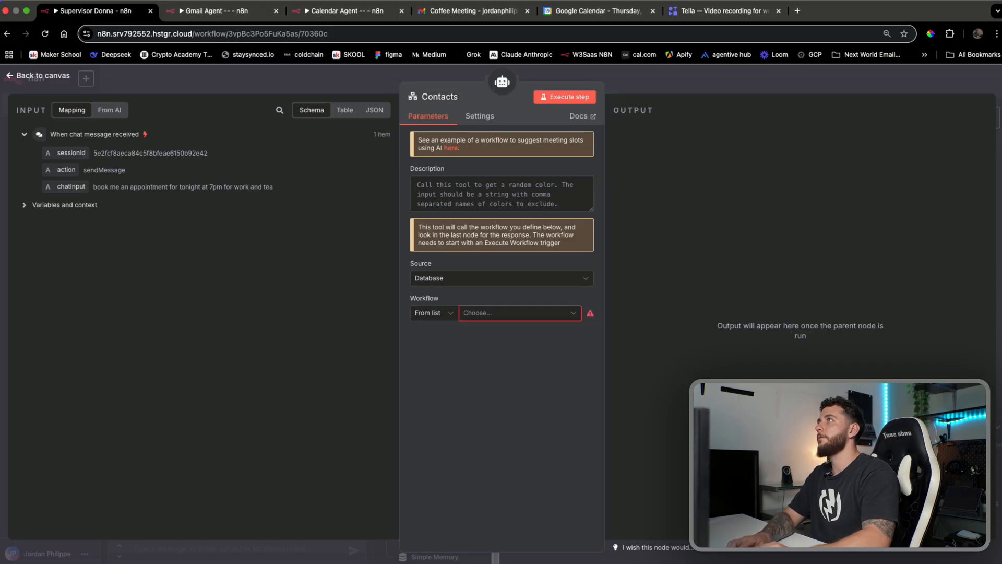
Describe the Contacts tool as 'Call this tool for any contacts related actions' and save the workflow
click(458, 196)
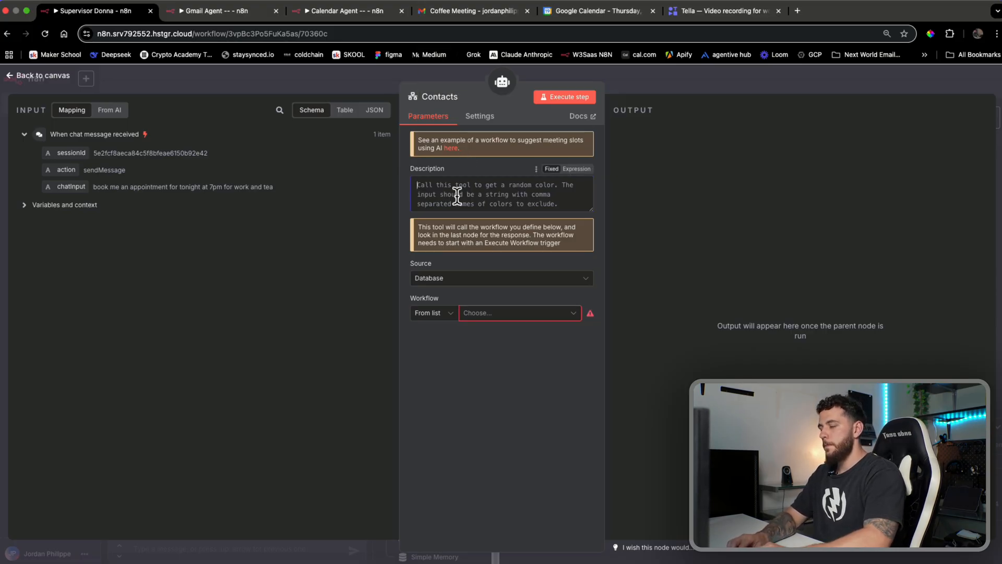
text(Call this tool fo)
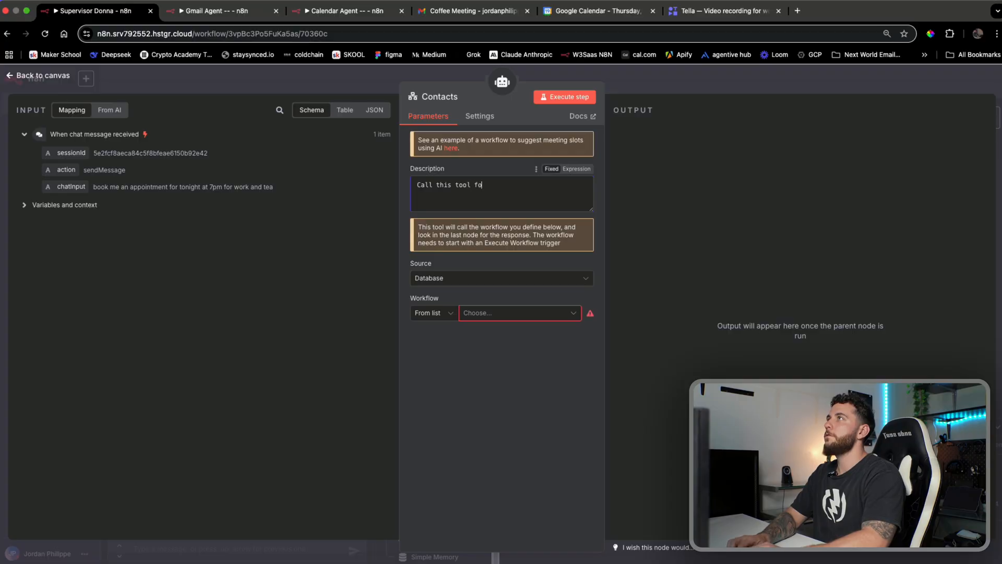
text(r any contact)
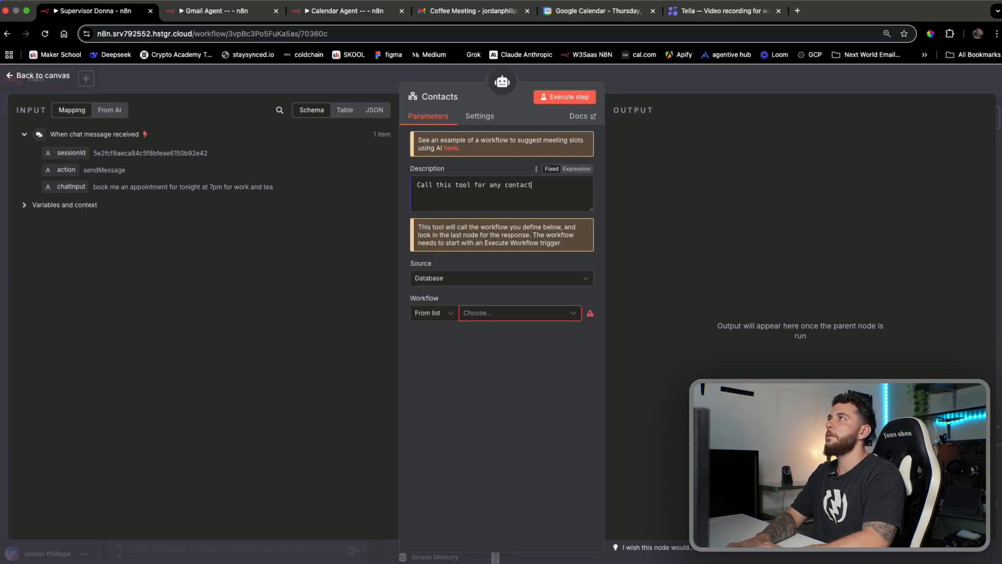
text(s related)
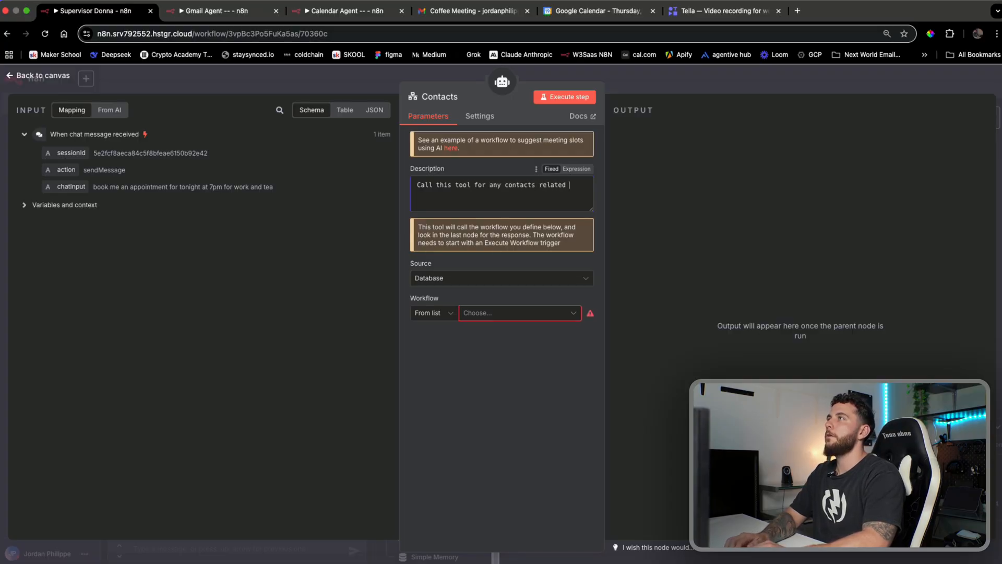
text( actions)
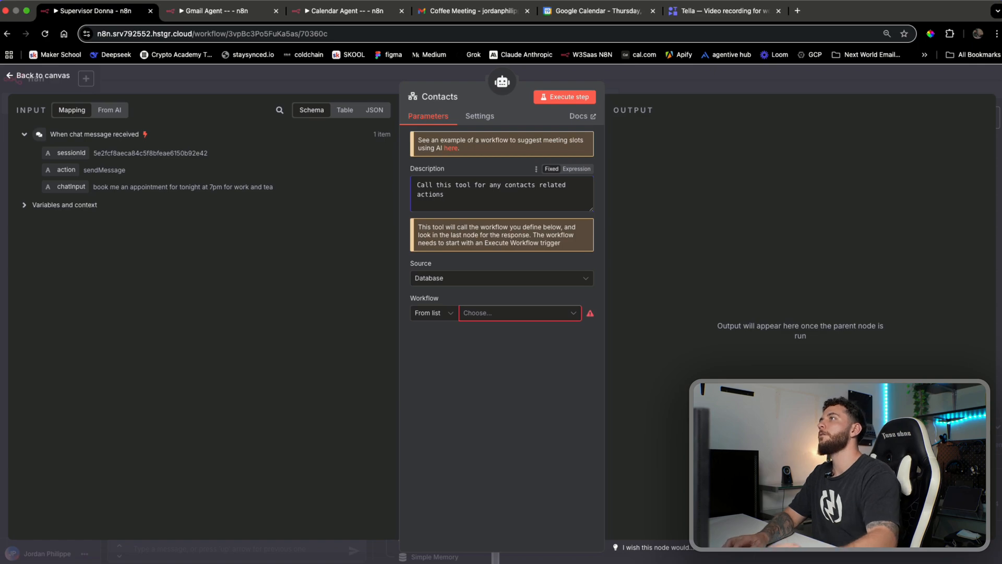
click(487, 315)
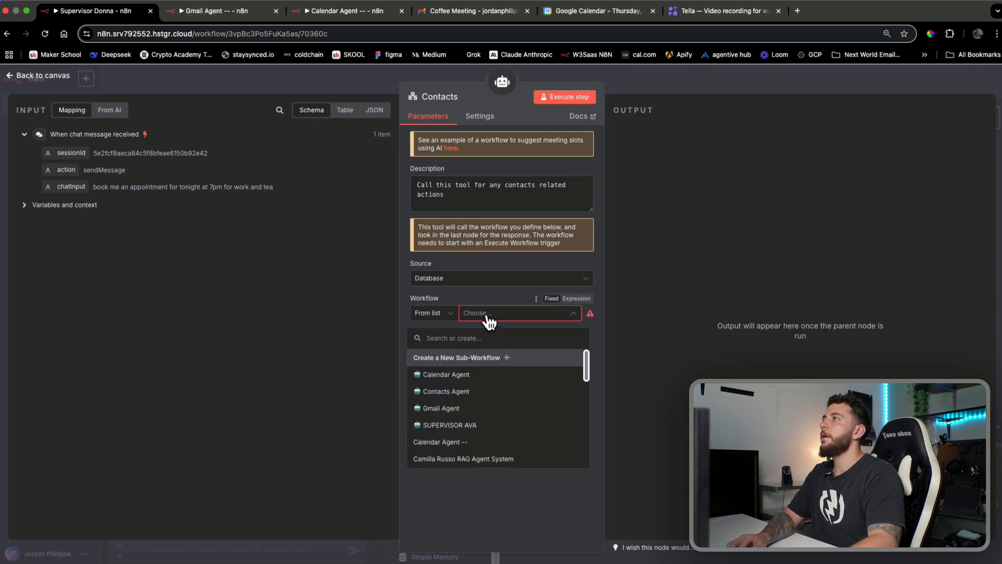
click(571, 523)
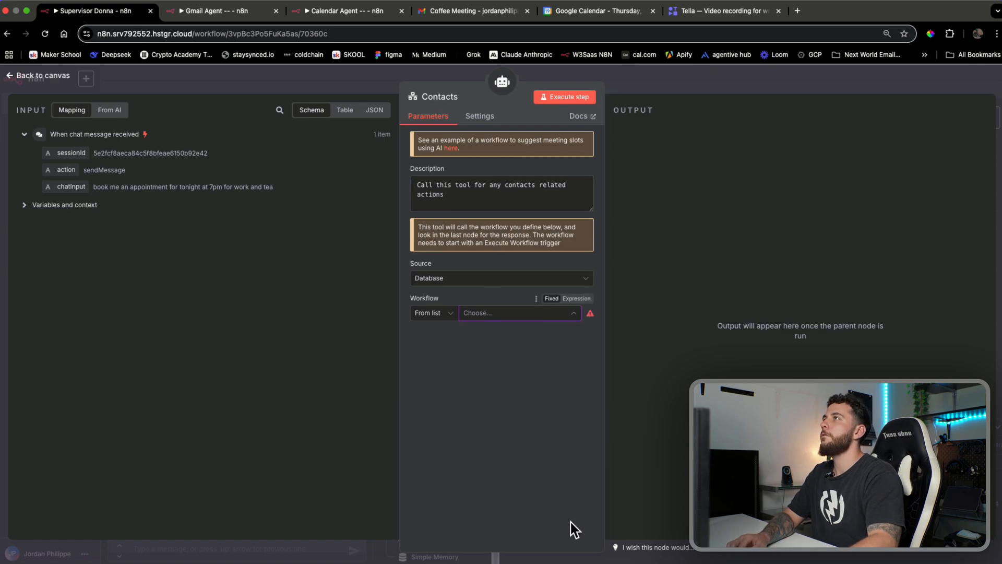
click(677, 89)
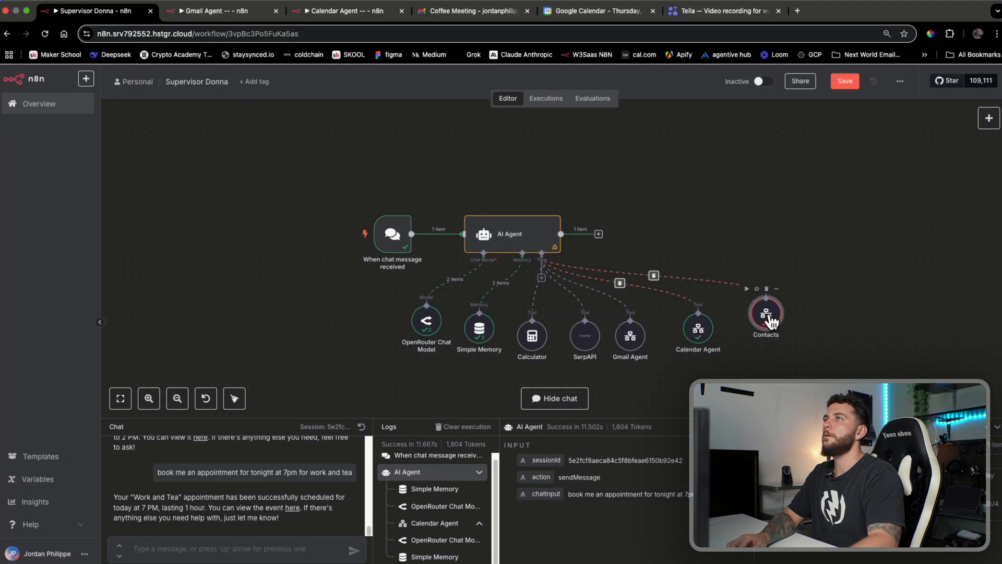
click(845, 82)
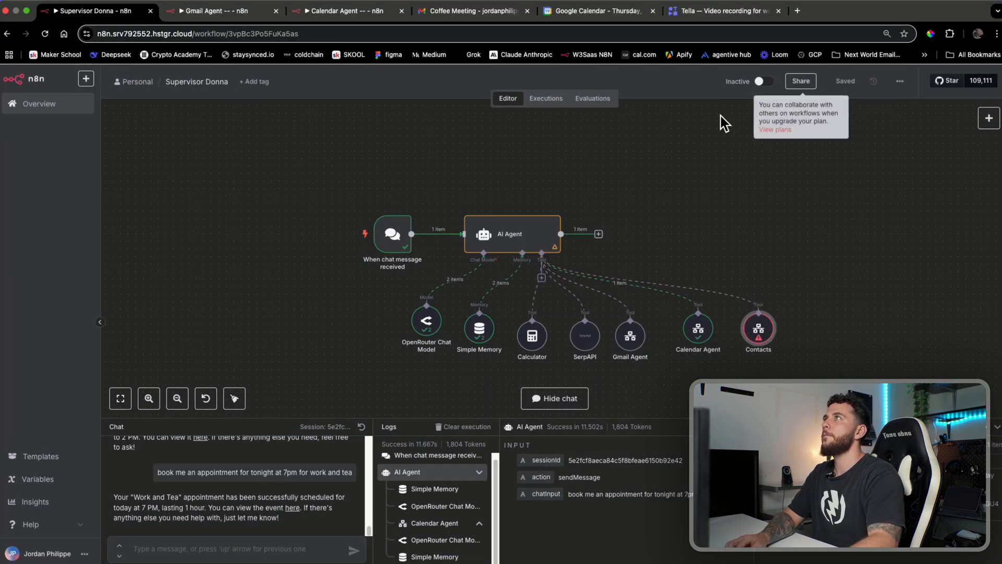
Create a new empty workflow named Contacts, its tab placed after Coffee Meeting
click(86, 79)
super+click(105, 102)
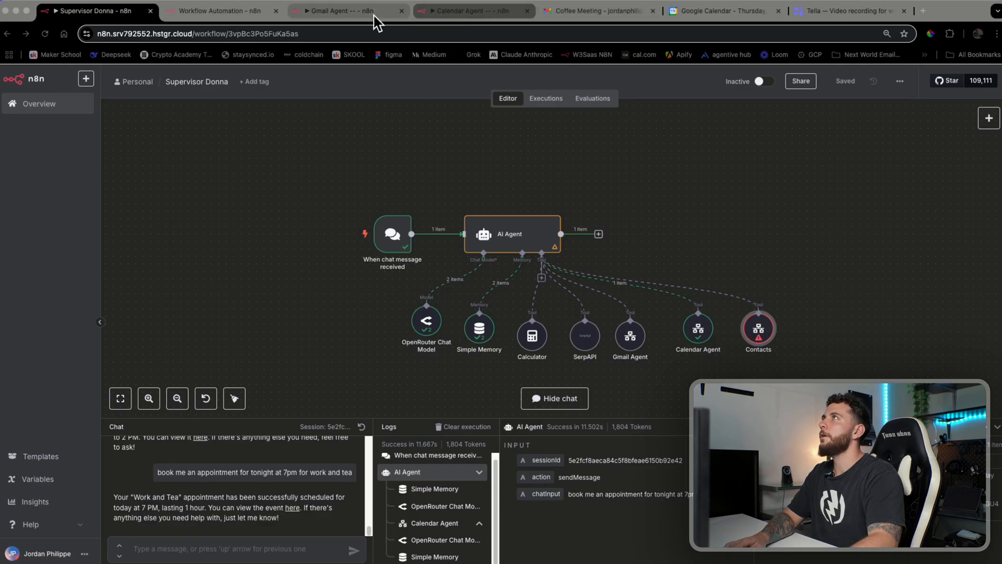
drag(220, 12, 584, 13)
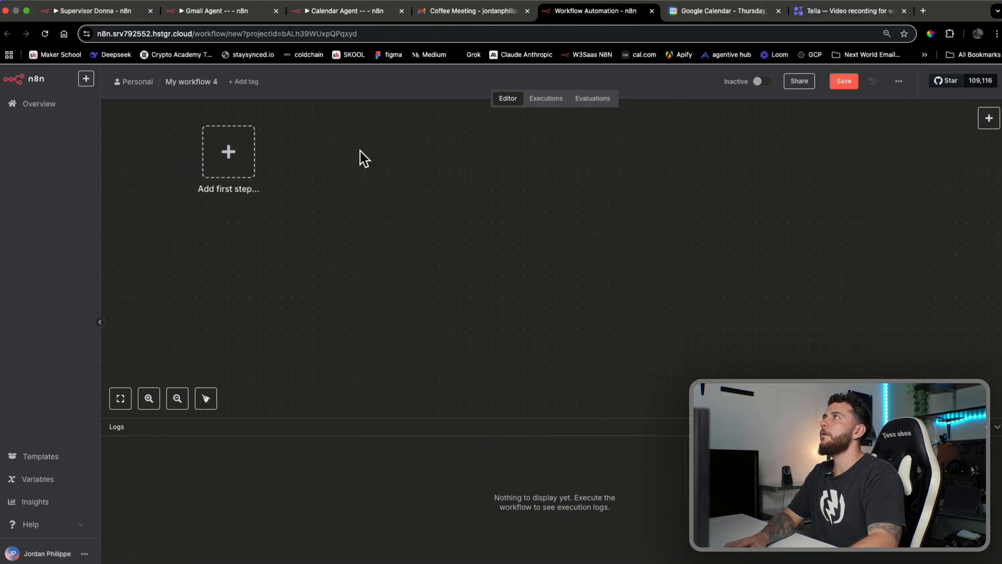
drag(433, 294, 735, 358)
scroll(734, 359, down, 4)
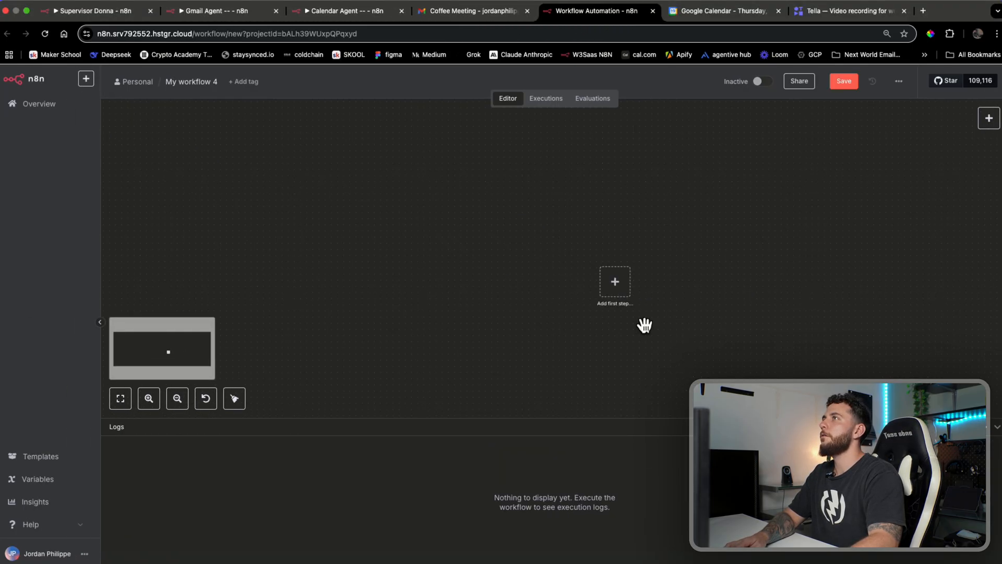
click(185, 81)
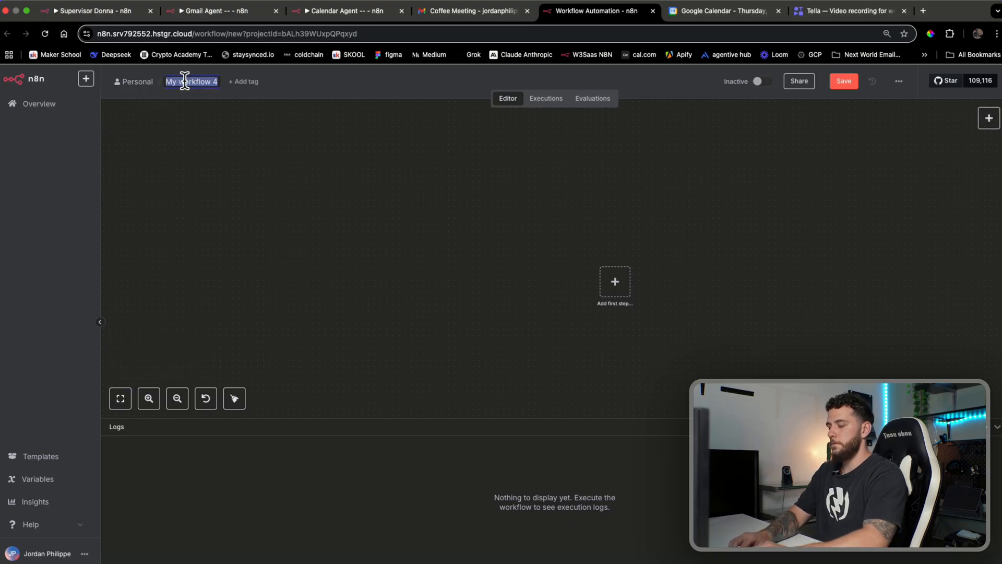
text(Contacts)
key(Return)
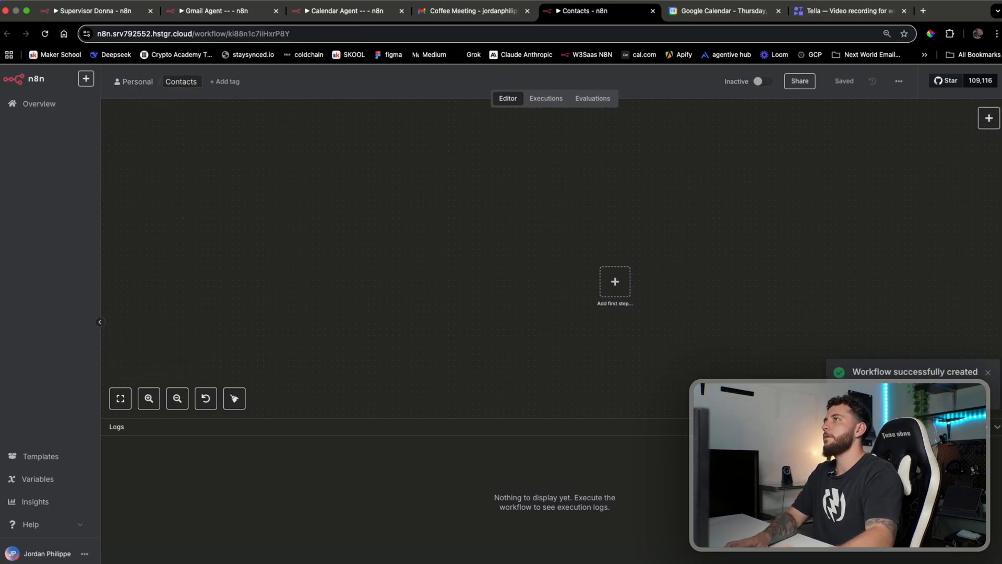
Start it with a 'called by another workflow' trigger using a JSON example, removing the extra example fields
click(615, 282)
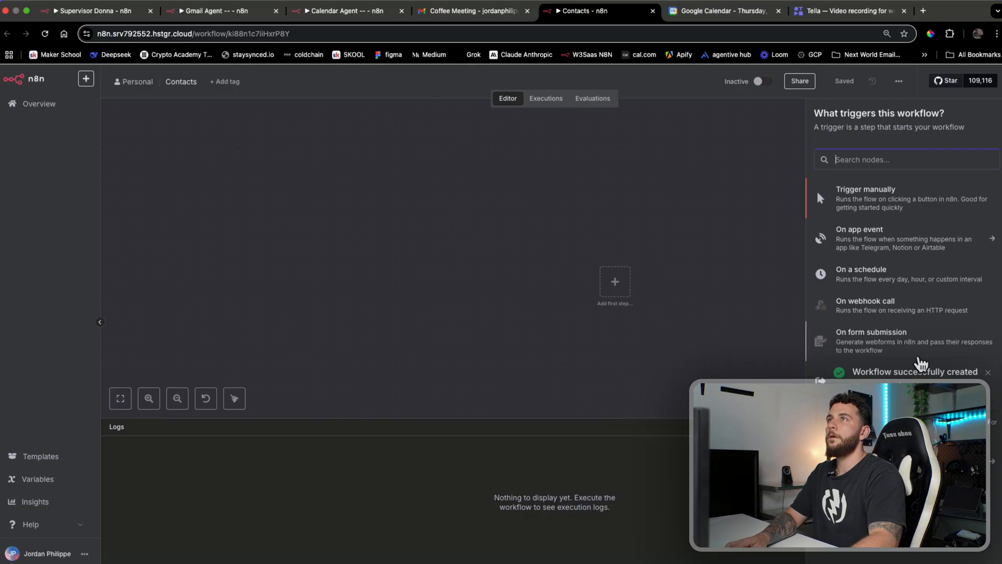
click(922, 372)
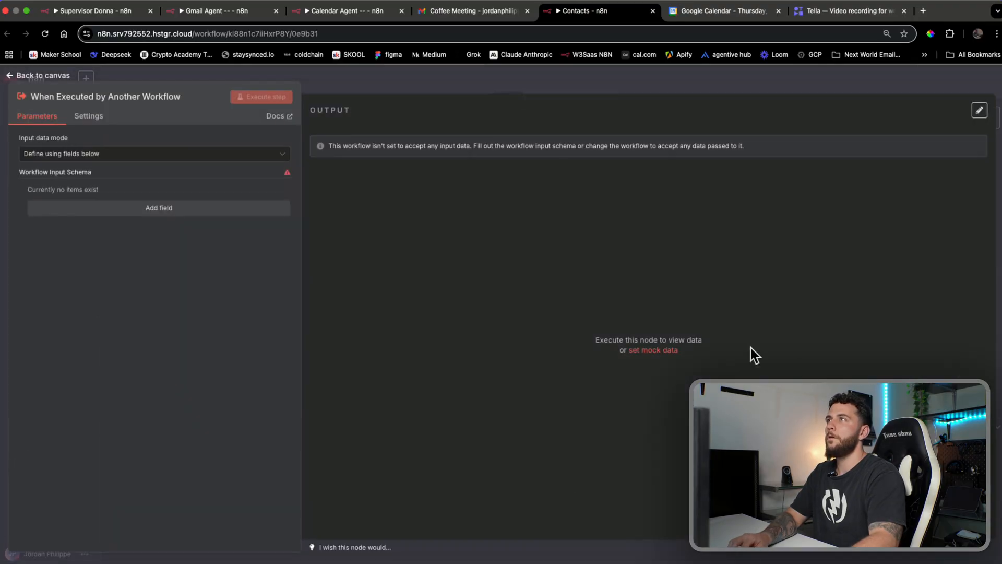
click(232, 154)
click(196, 204)
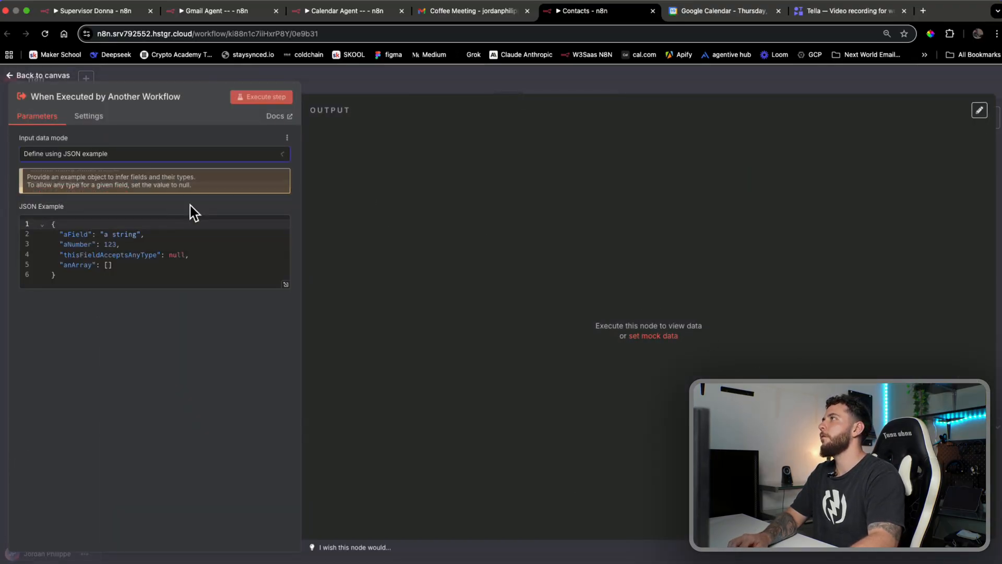
drag(128, 266, 58, 242)
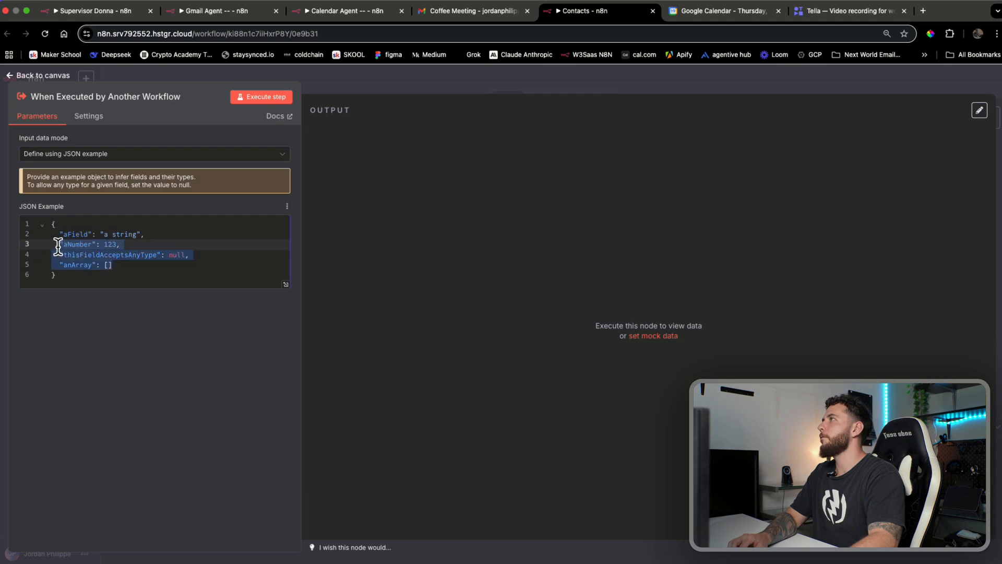
key(BackSpace)
key(BackSpace)
key(BackSpace)
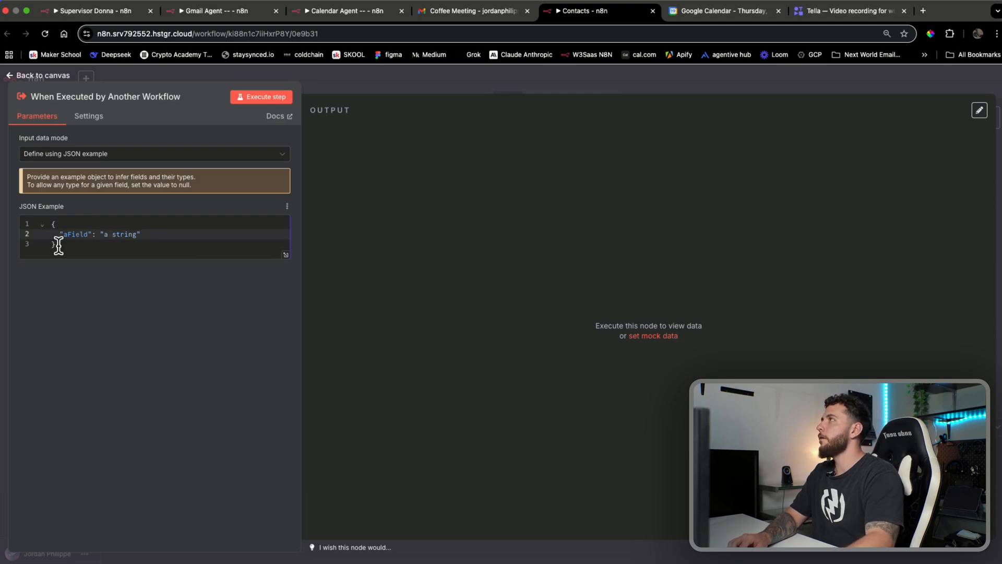
Set the JSON example to {"query": "query"} and run the trigger step
drag(137, 234, 103, 232)
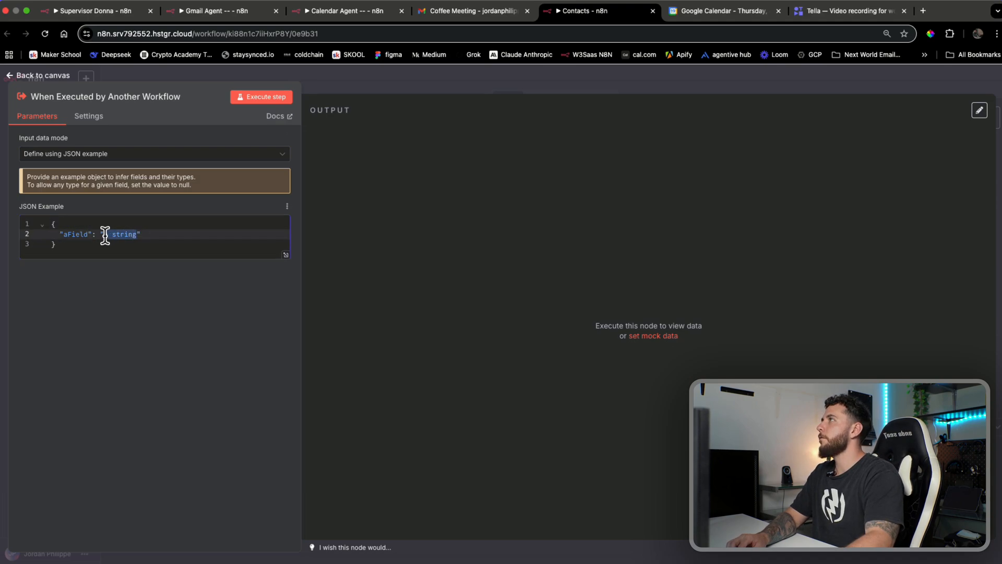
text(query)
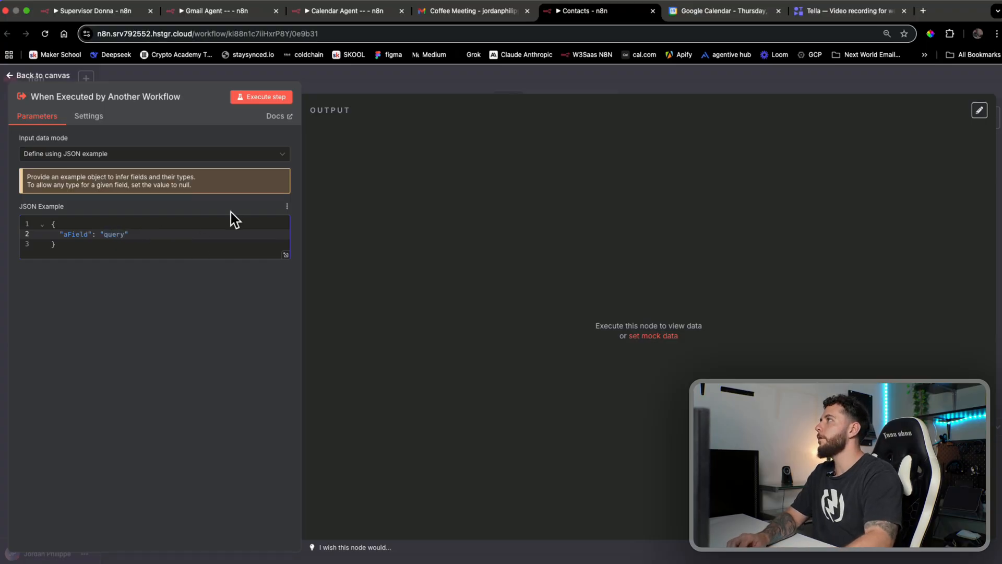
drag(87, 233, 67, 234)
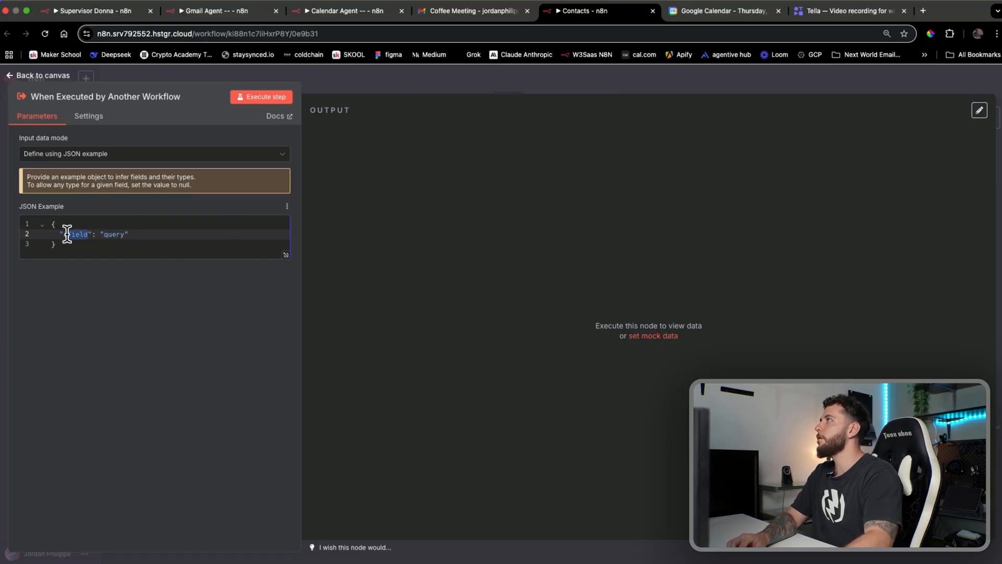
text(query)
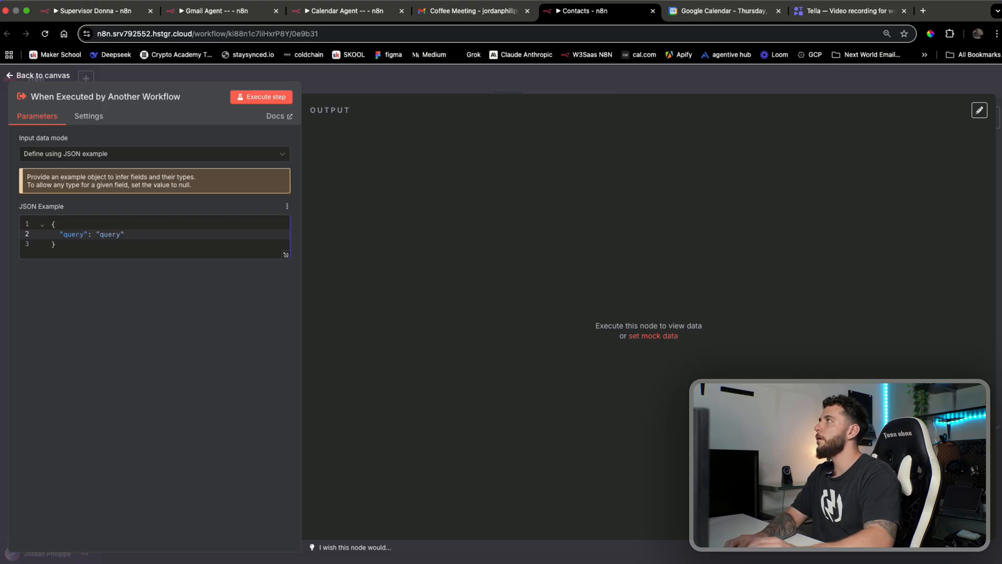
click(268, 100)
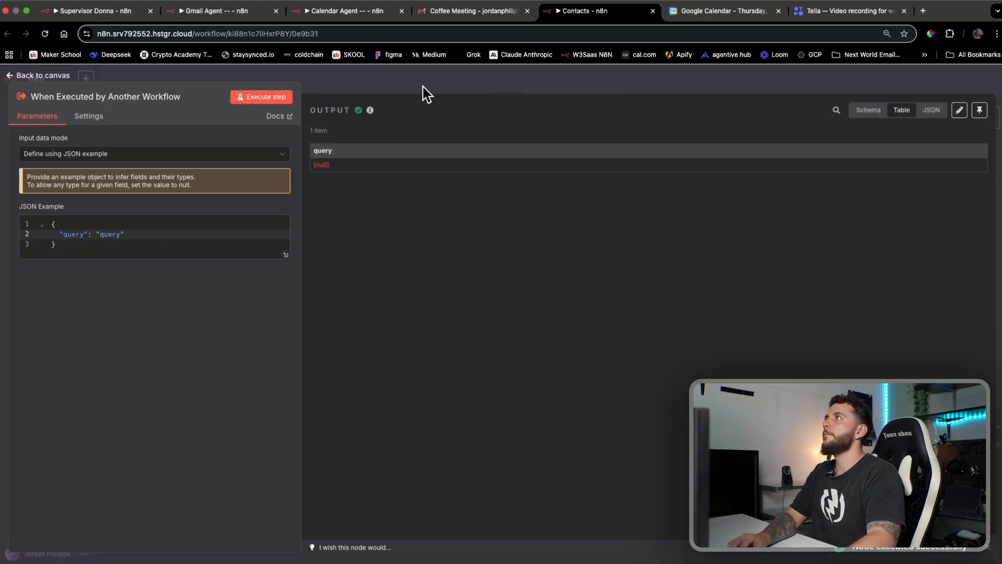
click(423, 86)
click(662, 286)
Add an AI Agent with the system message 'you are an ai agent that deals with conta…'
text(agent)
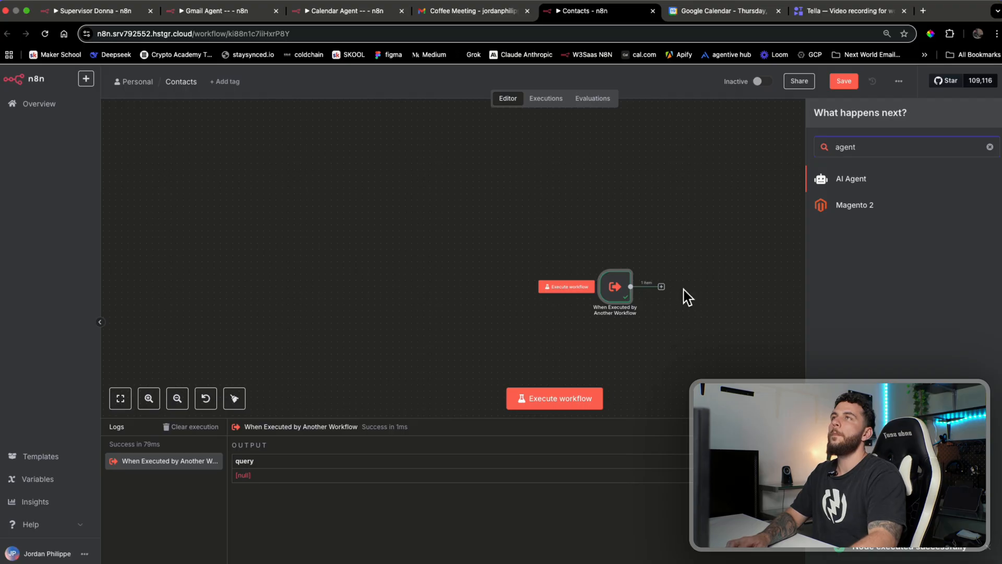
click(855, 182)
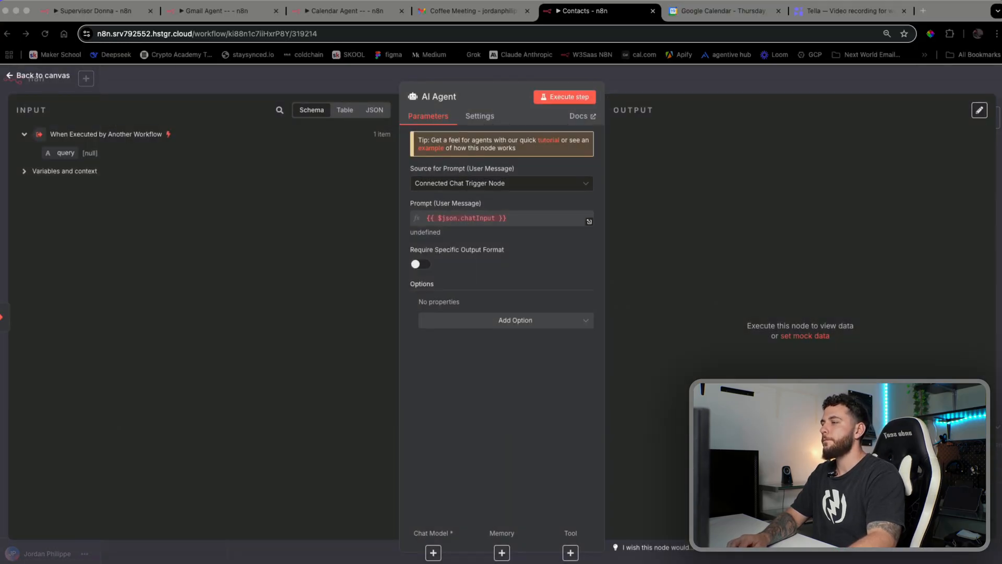
click(518, 320)
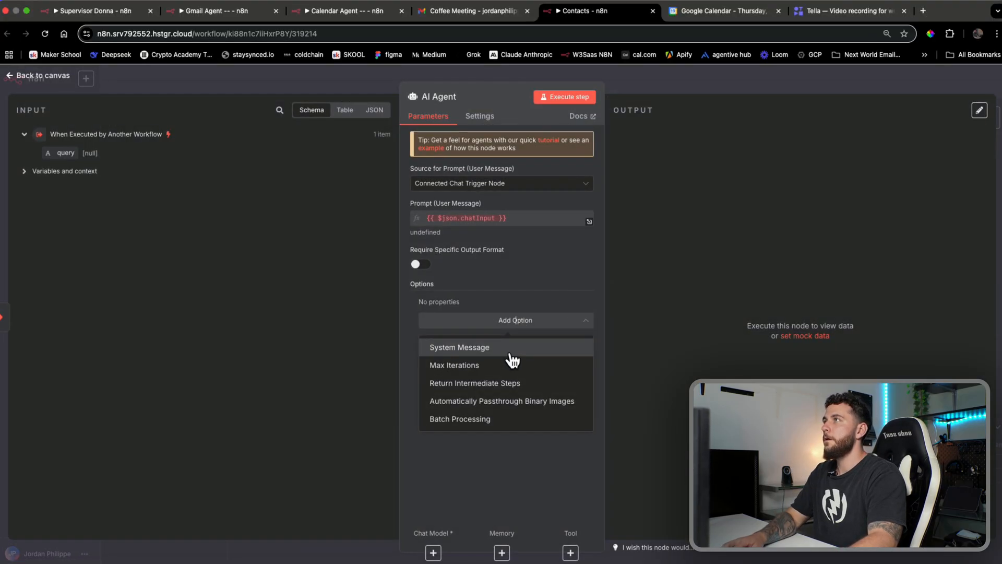
click(512, 347)
key(super+a)
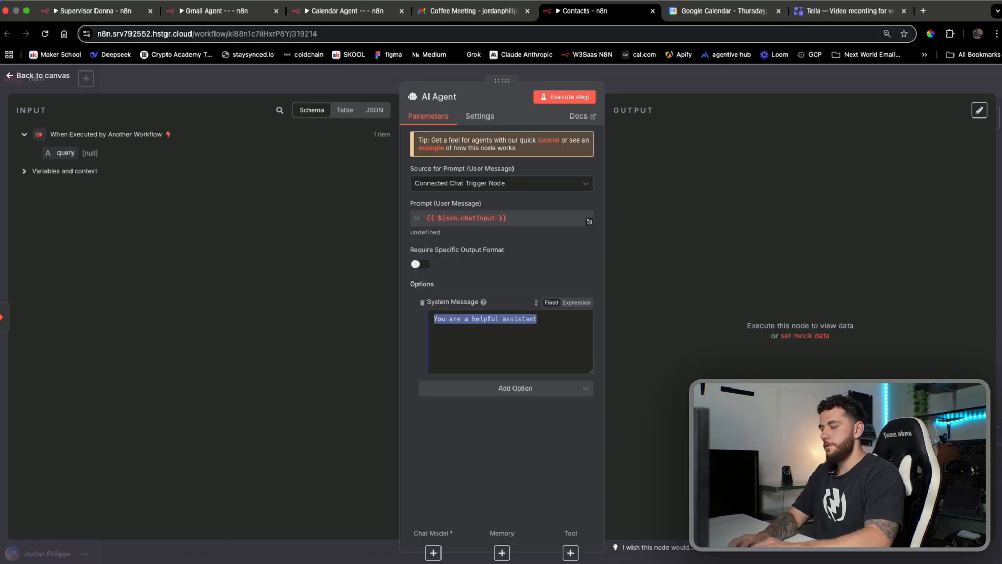
text(you are an)
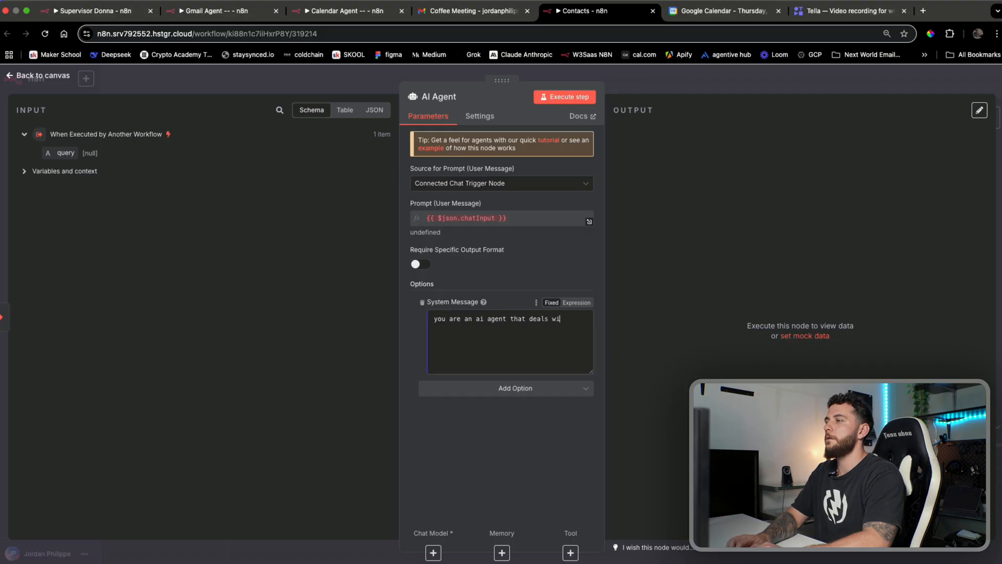
text( ai agent that deals with contacts.)
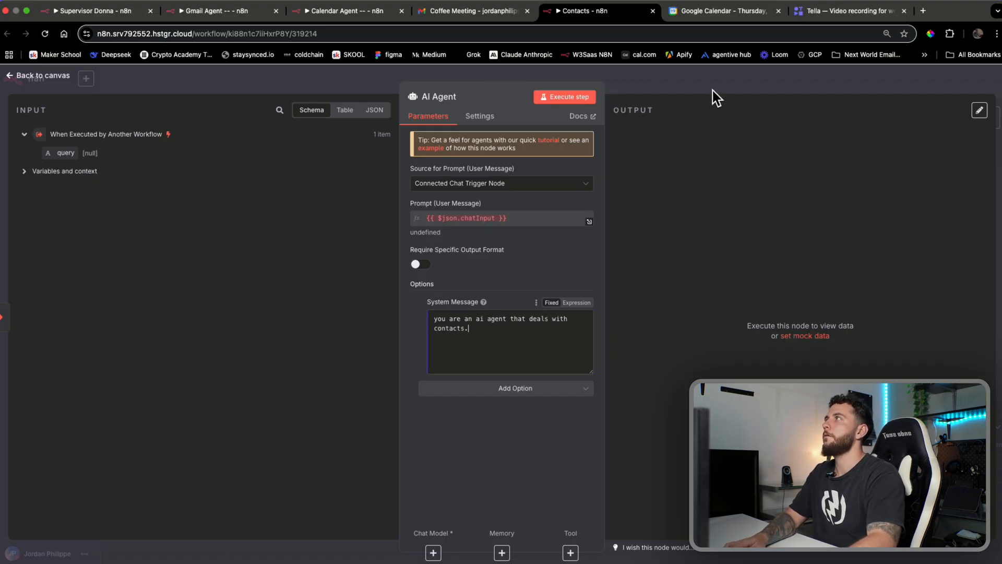
Define the agent's prompt below using the incoming query field, and run the step
click(483, 184)
click(463, 251)
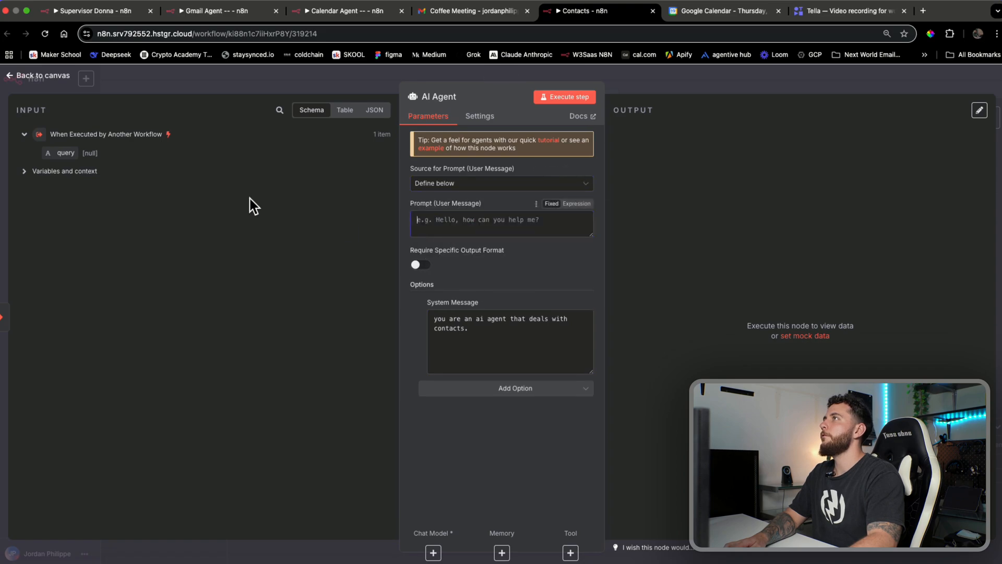
drag(66, 154, 475, 220)
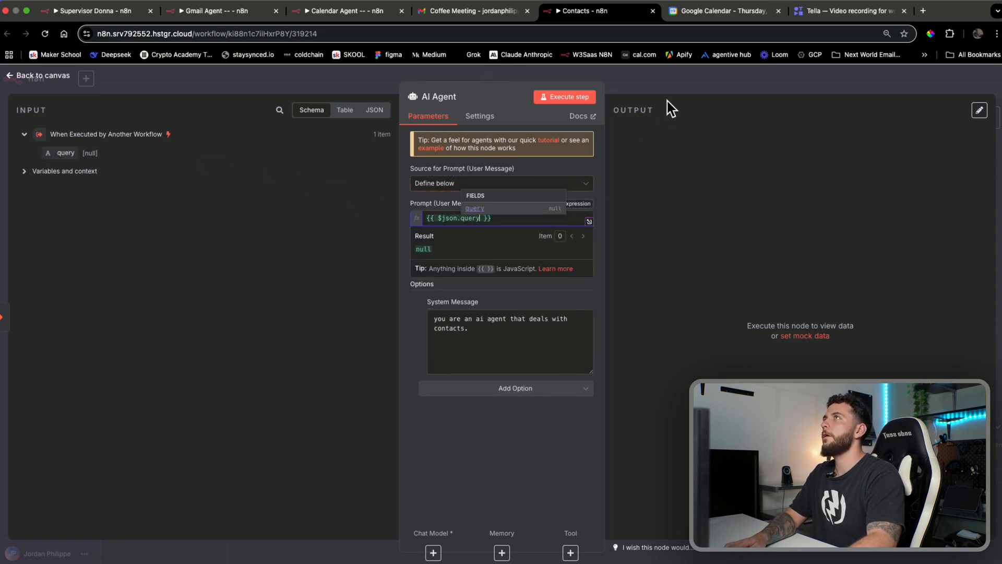
click(567, 97)
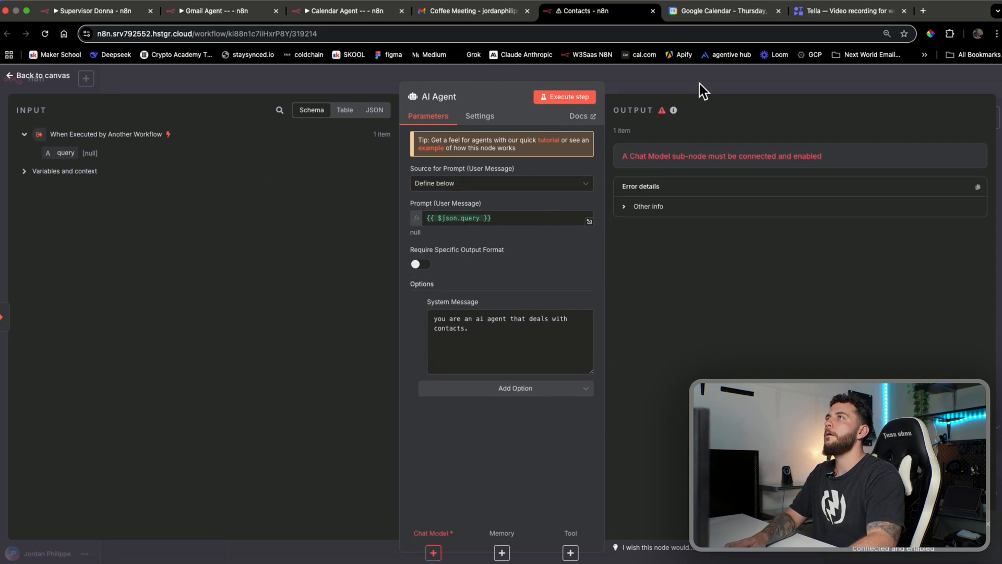
click(817, 86)
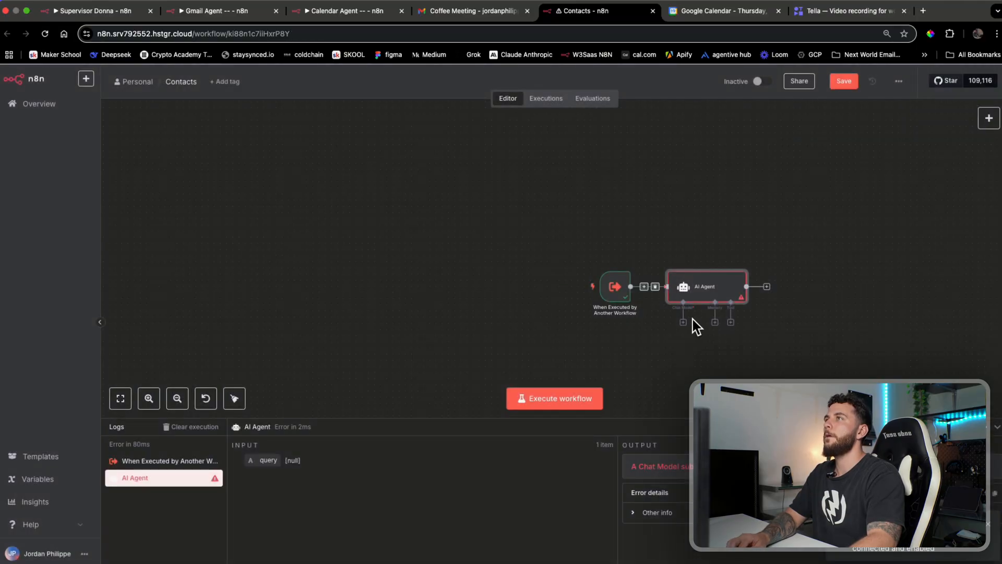
Attach an OpenRouter Chat Model to the Contacts agent
click(684, 322)
text(open)
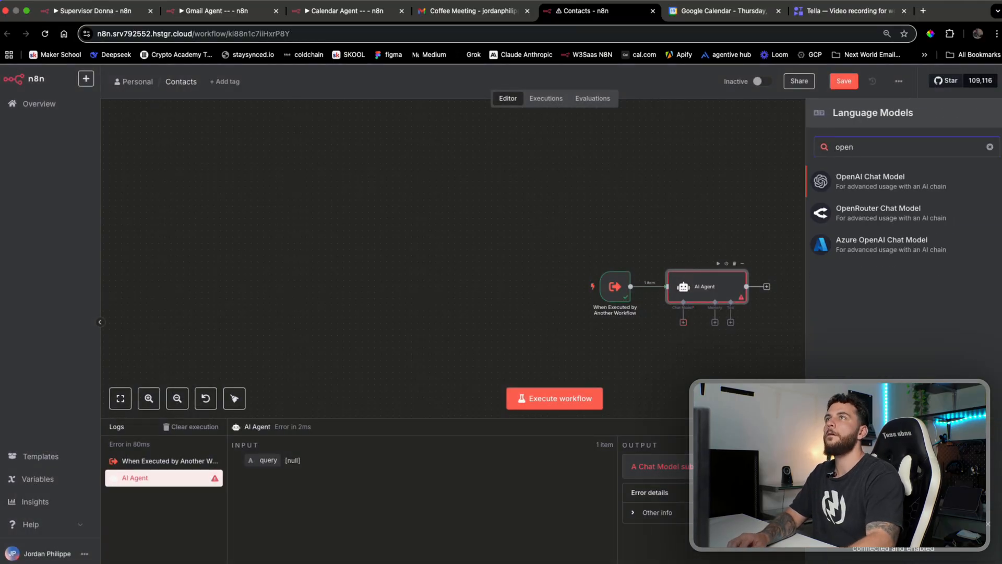
click(862, 214)
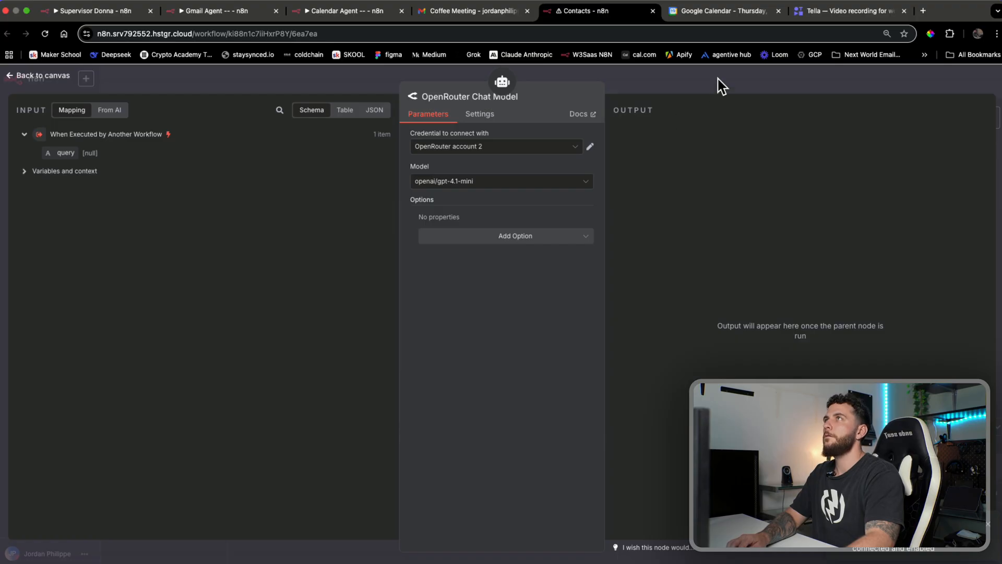
click(722, 87)
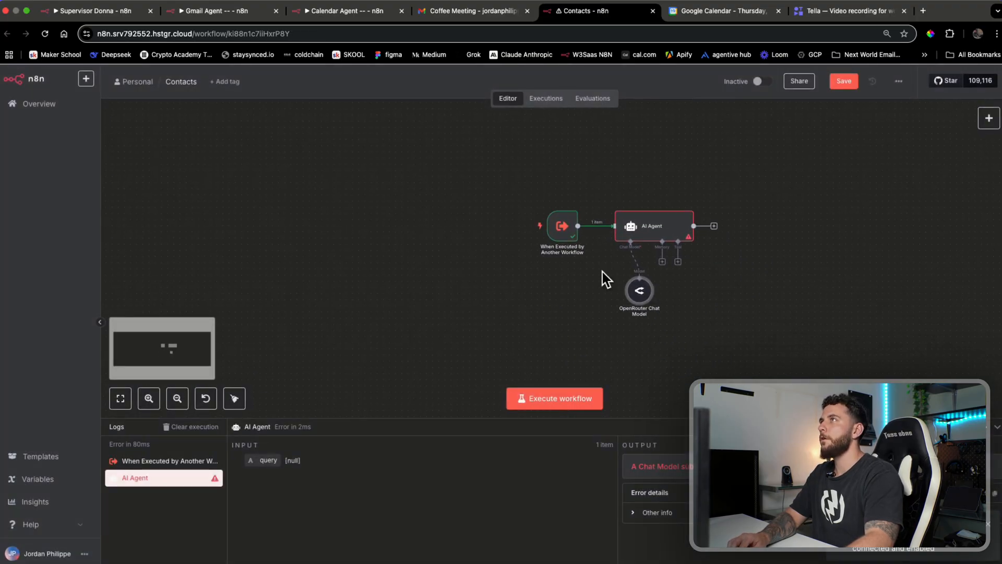
Set the chat model to openai/gpt-4o-mini and position it directly below the agent
double_click(639, 290)
click(509, 183)
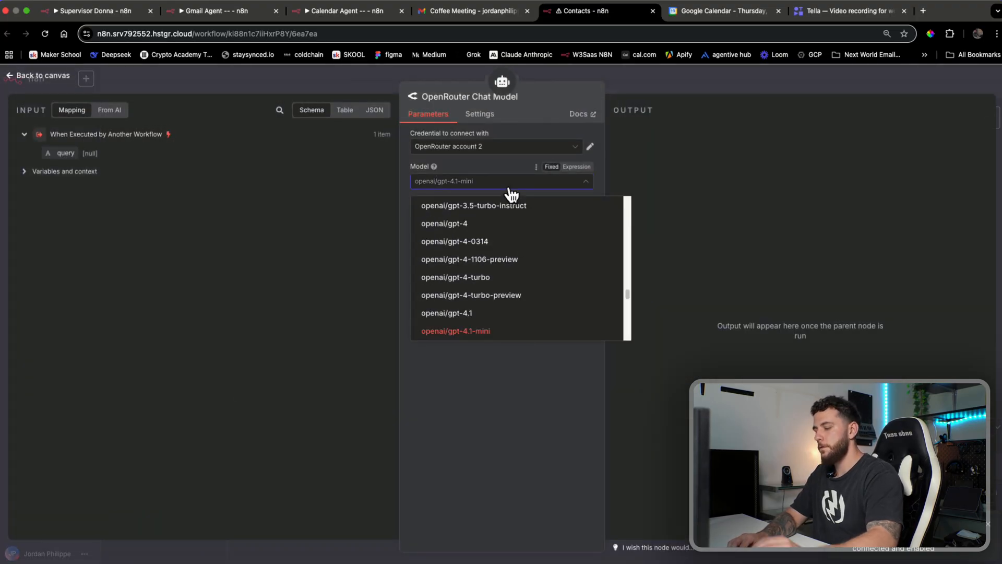
text(3)
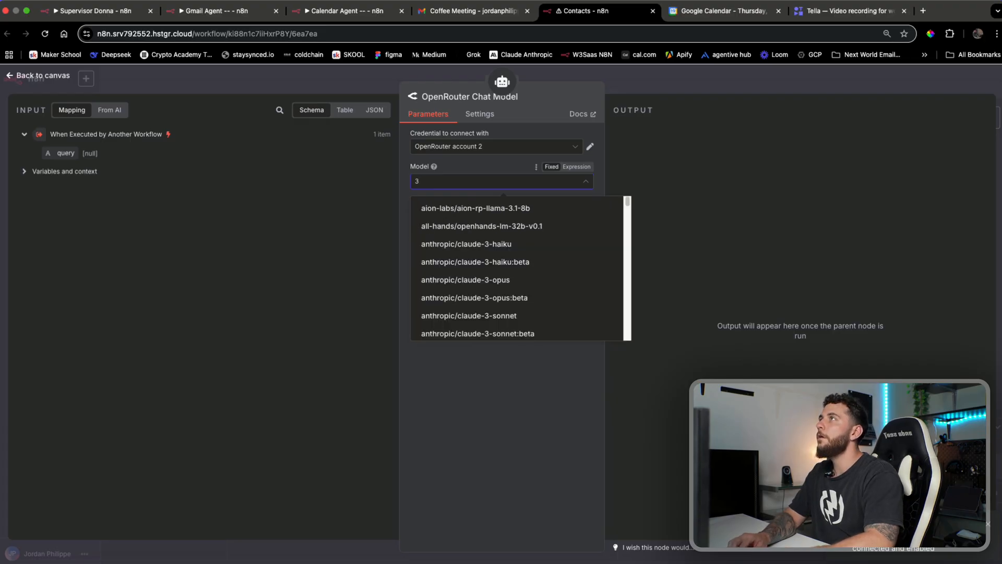
key(BackSpace)
text(4o)
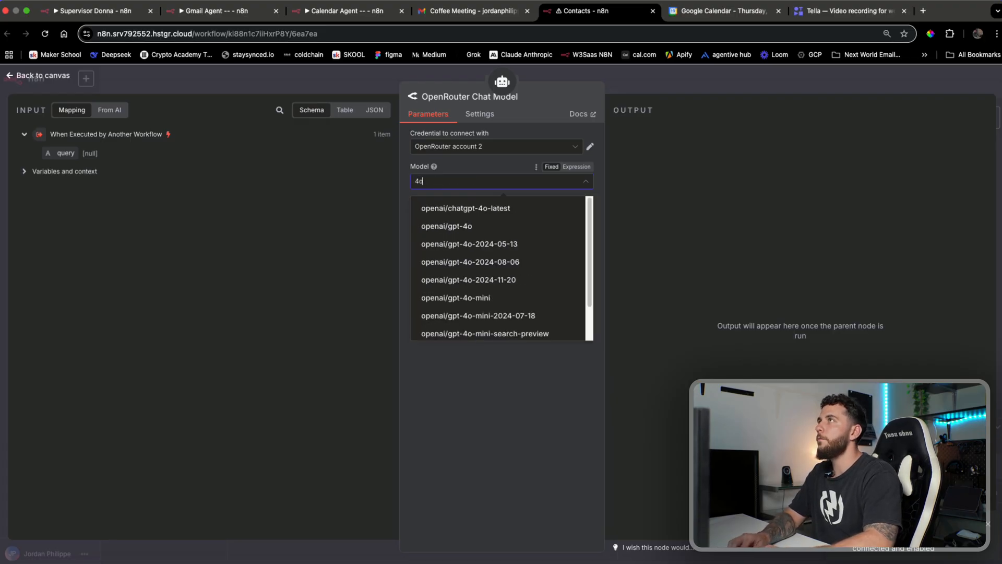
click(509, 298)
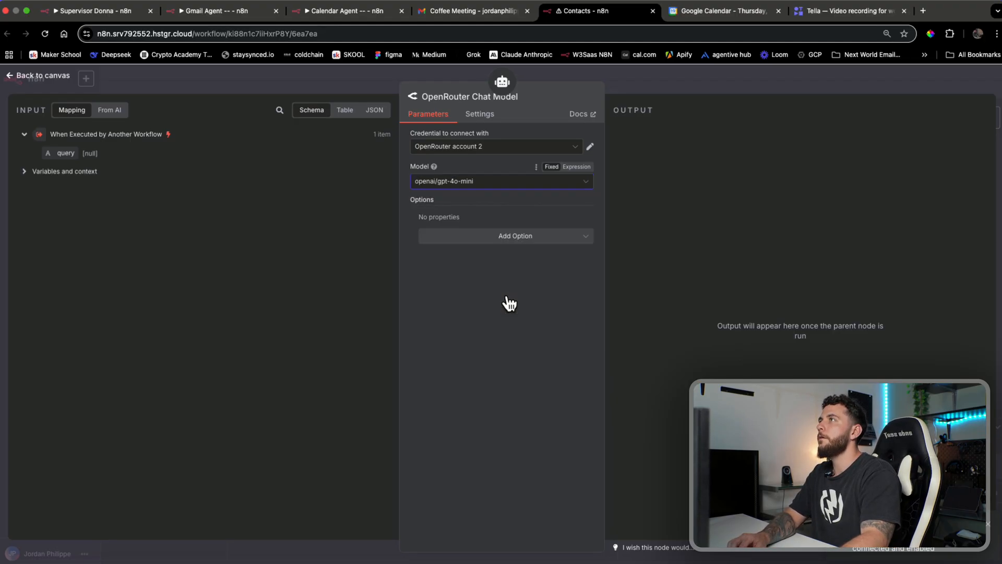
click(724, 87)
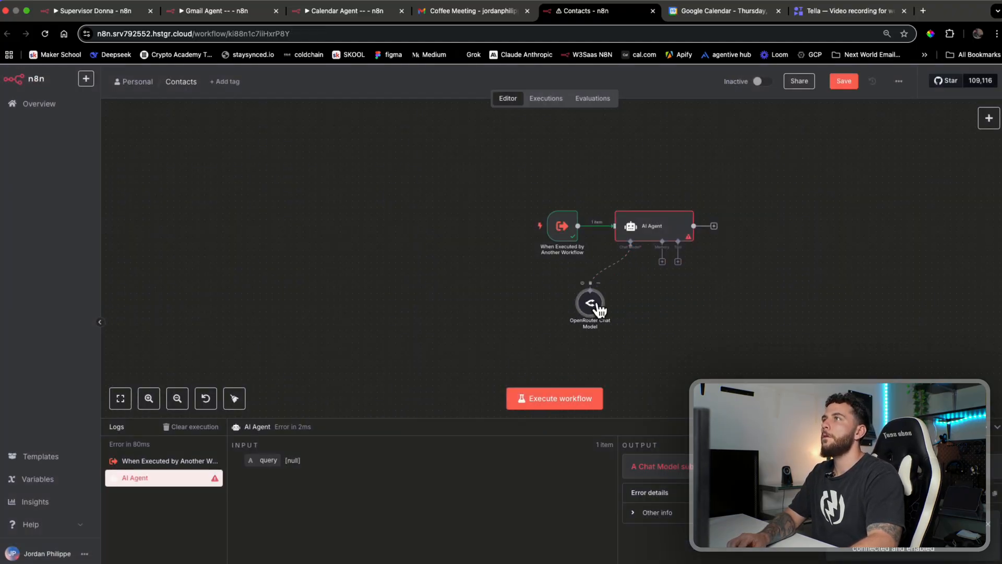
drag(590, 302, 633, 315)
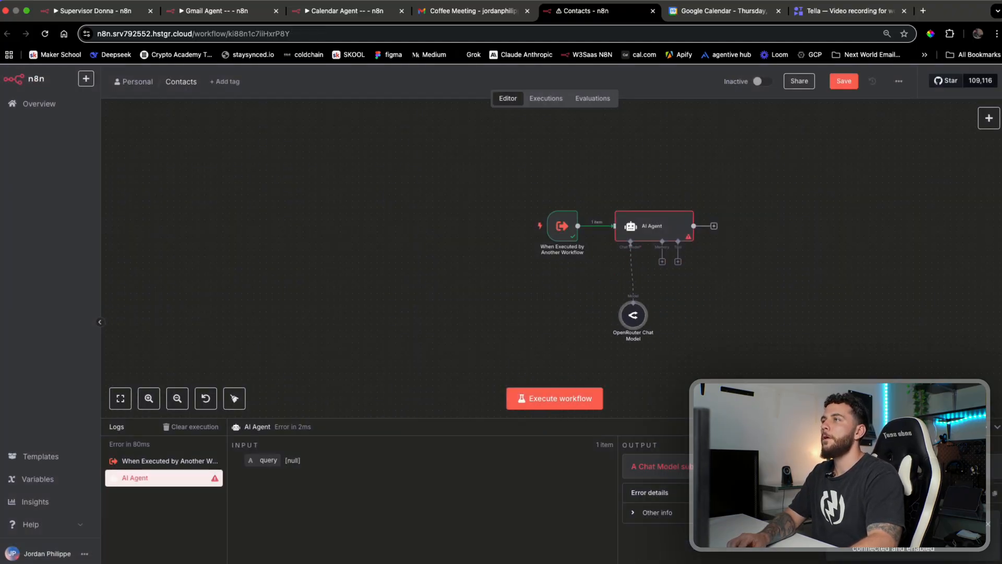
click(678, 261)
Attach a Google Contacts Tool to the agent with the Get Many operation
text(conta)
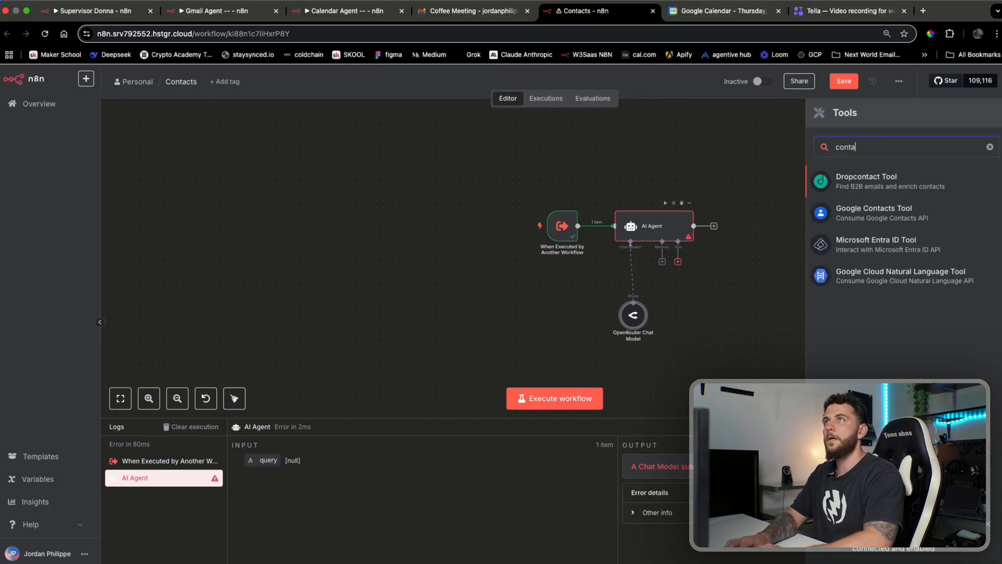
text(ct)
click(917, 215)
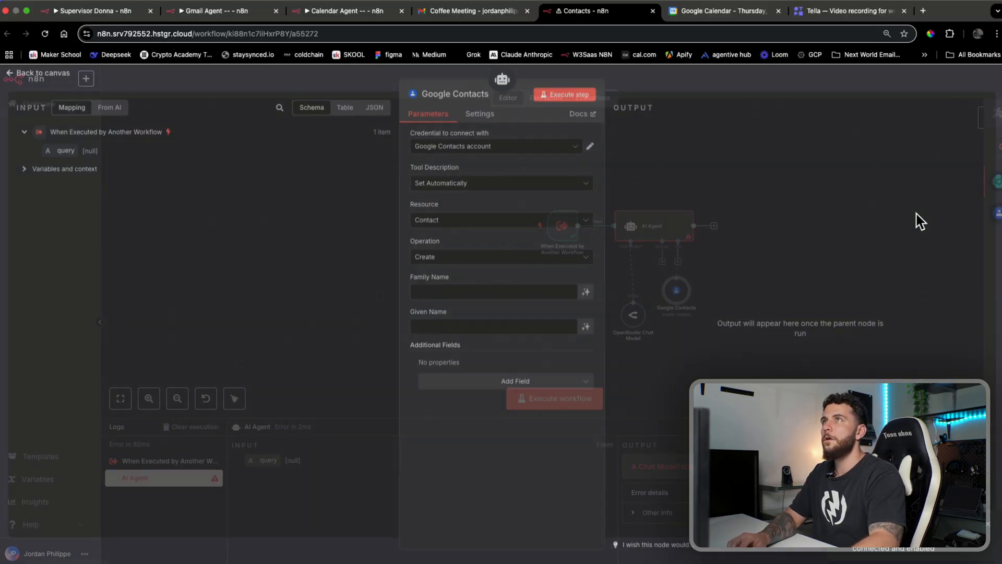
click(503, 264)
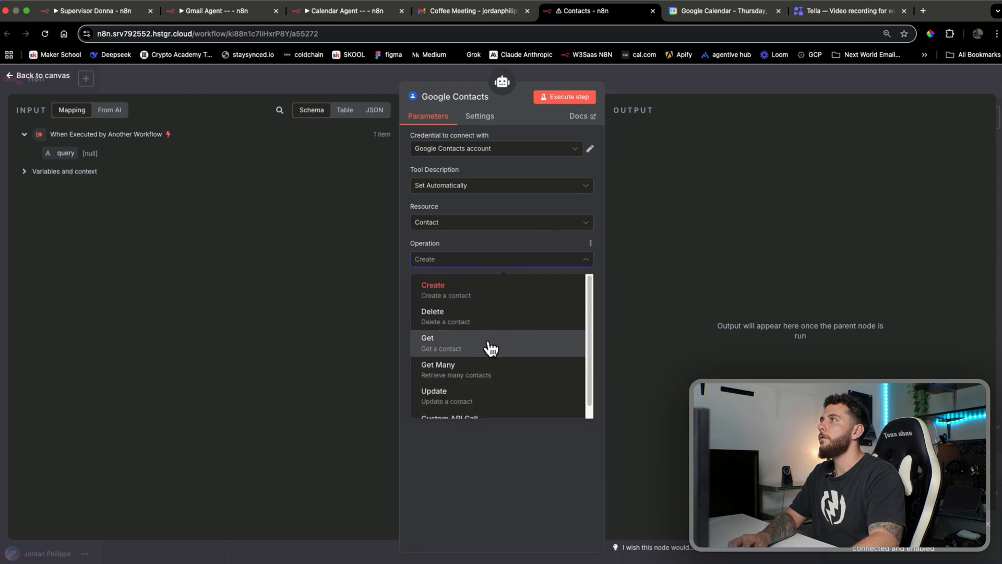
click(476, 367)
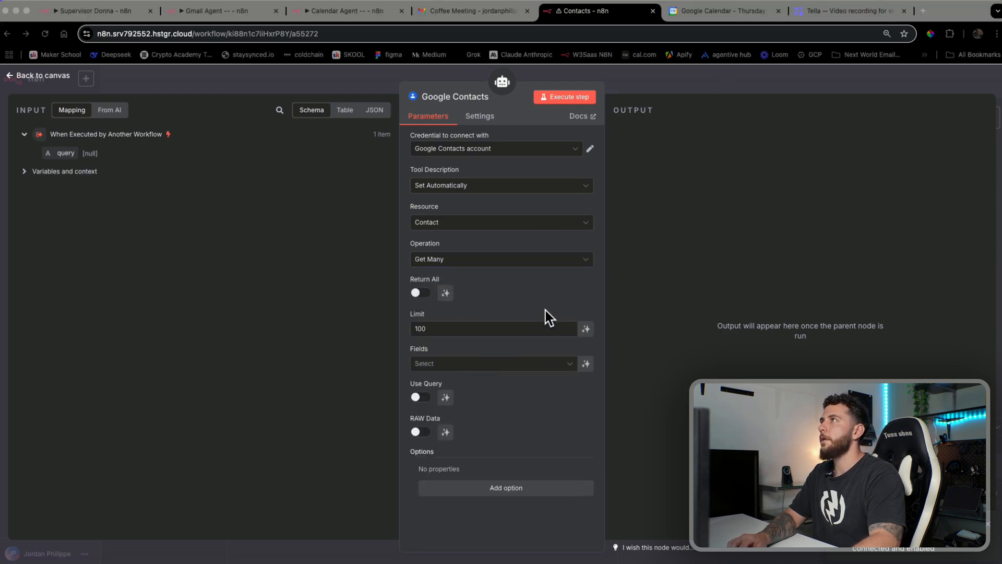
click(545, 261)
click(501, 243)
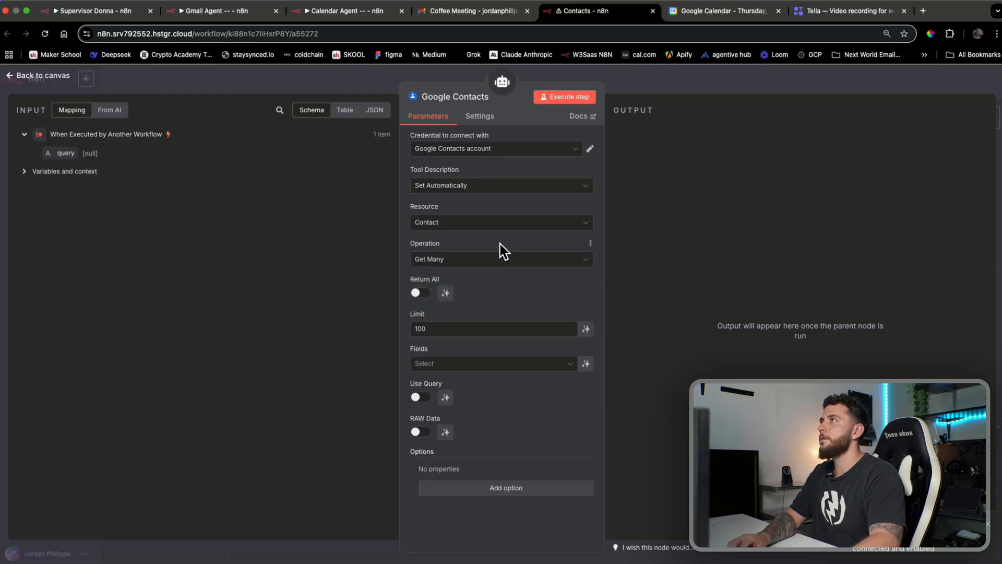
Lower the limit from 100 to 5 and return the Email Addresses field
double_click(516, 327)
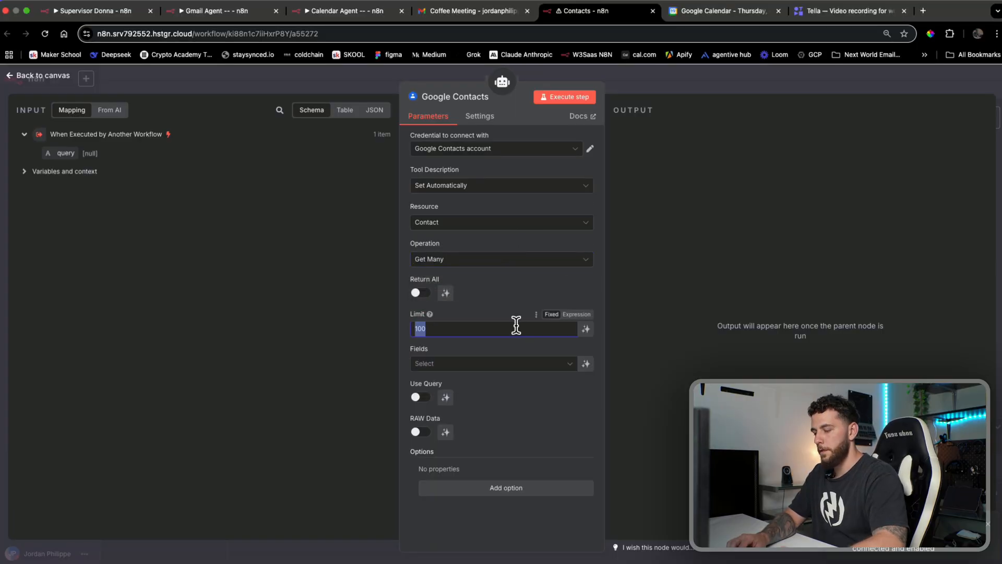
text(5)
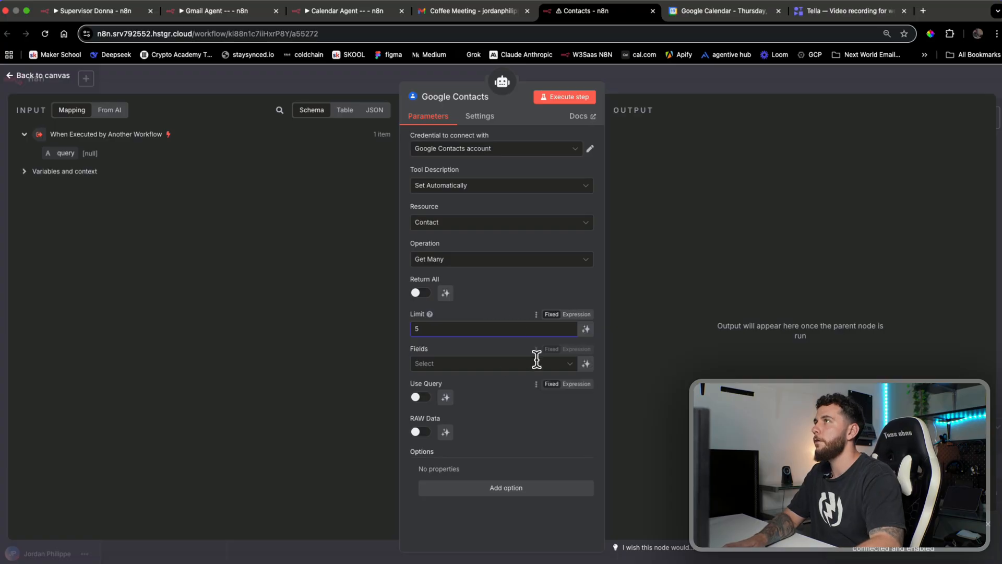
click(499, 364)
text(email)
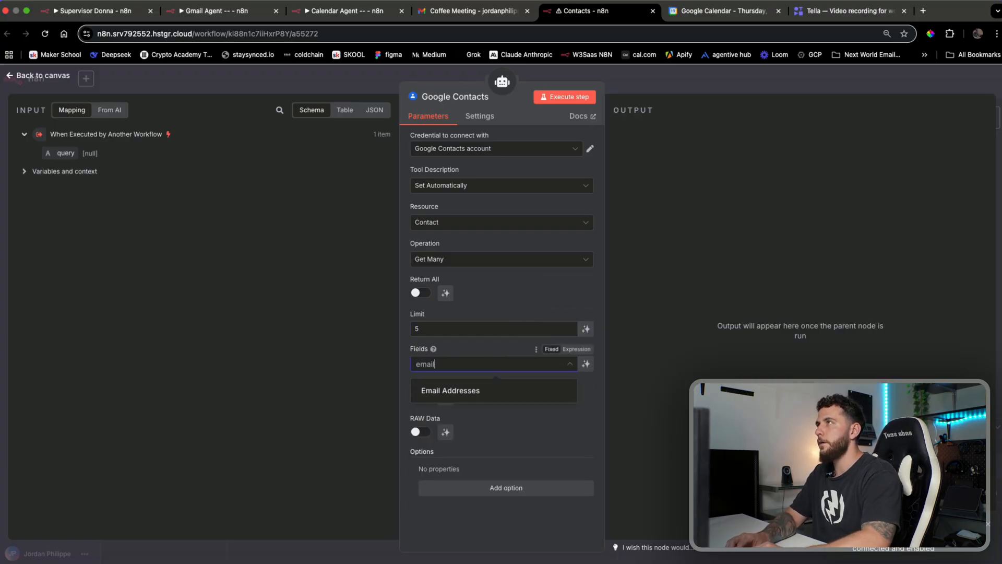
click(463, 392)
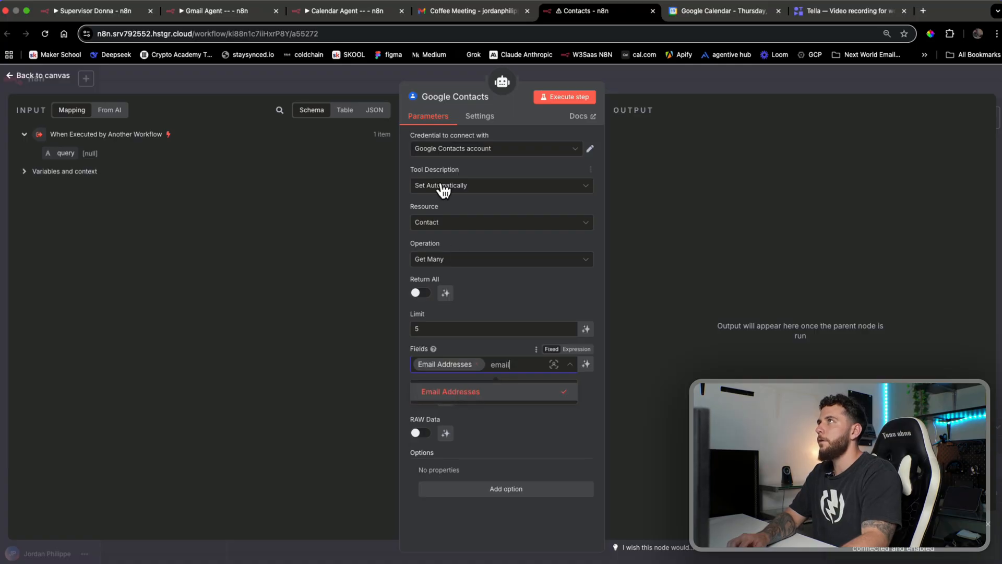
click(455, 99)
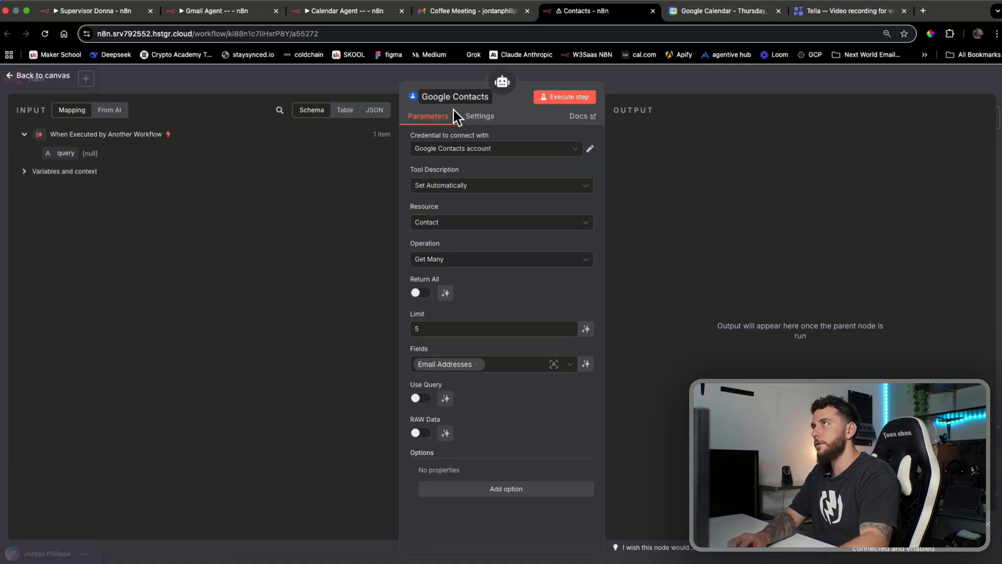
Rename the contacts tool to Search and add Names and Phone Numbers to its fields
text(S)
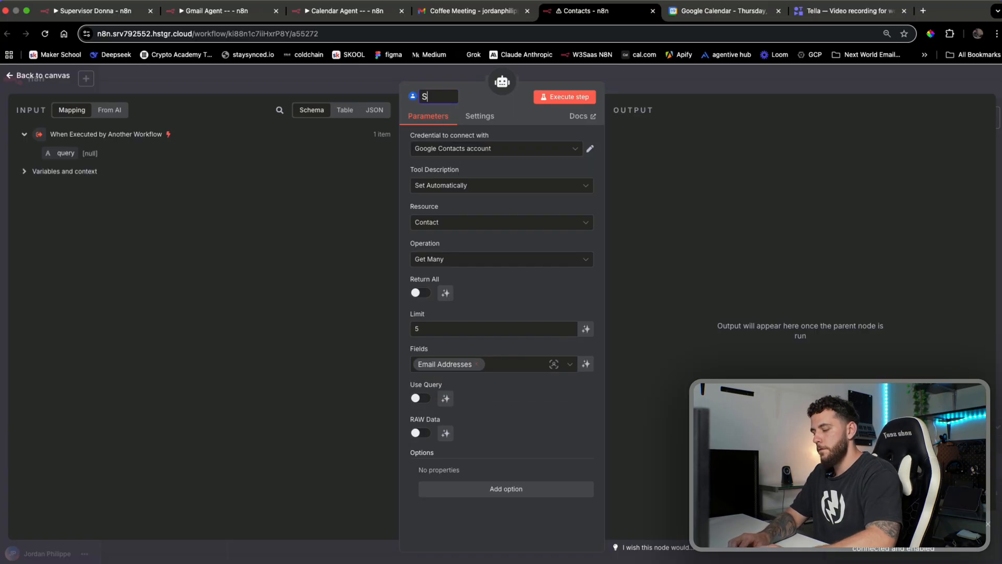
text(earch)
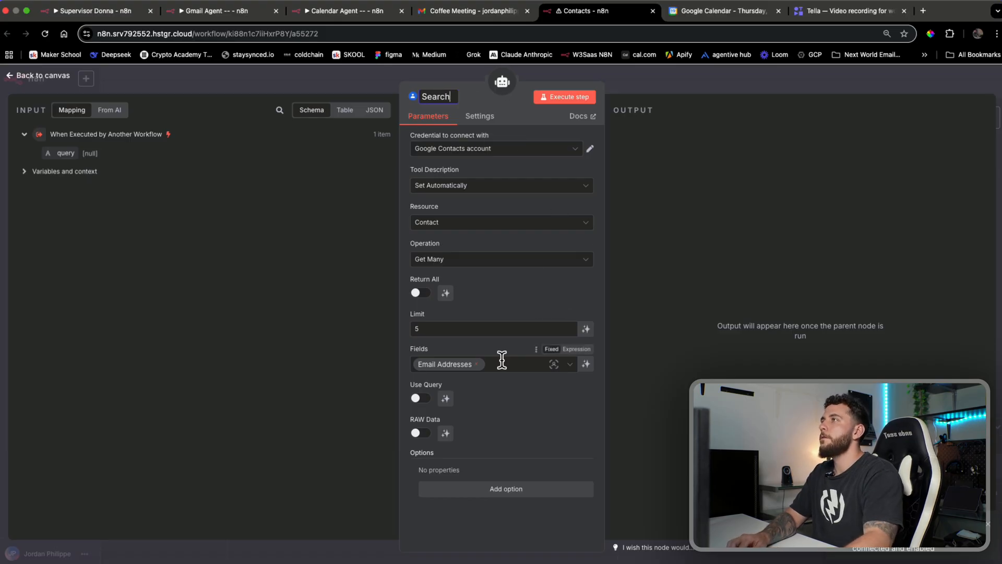
click(505, 364)
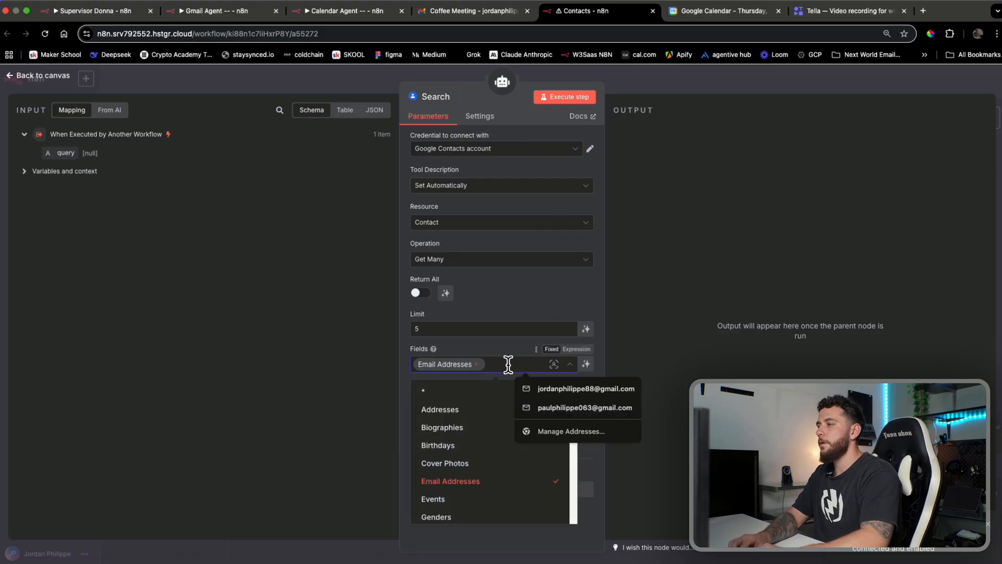
text(names)
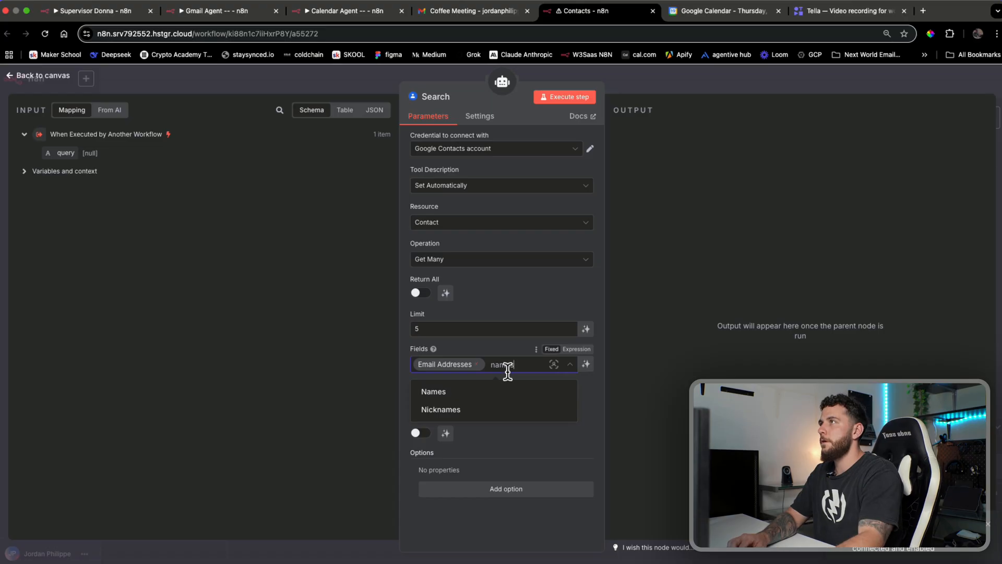
click(504, 398)
text(p)
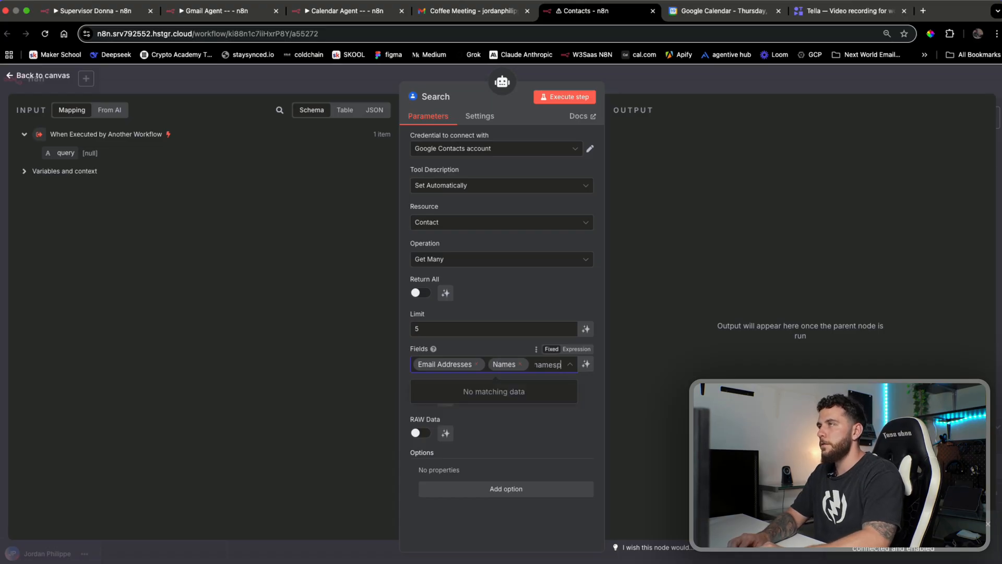
key(BackSpace)
key(BackSpace)
key(BackSpace)
key(BackSpace)
key(BackSpace)
key(BackSpace)
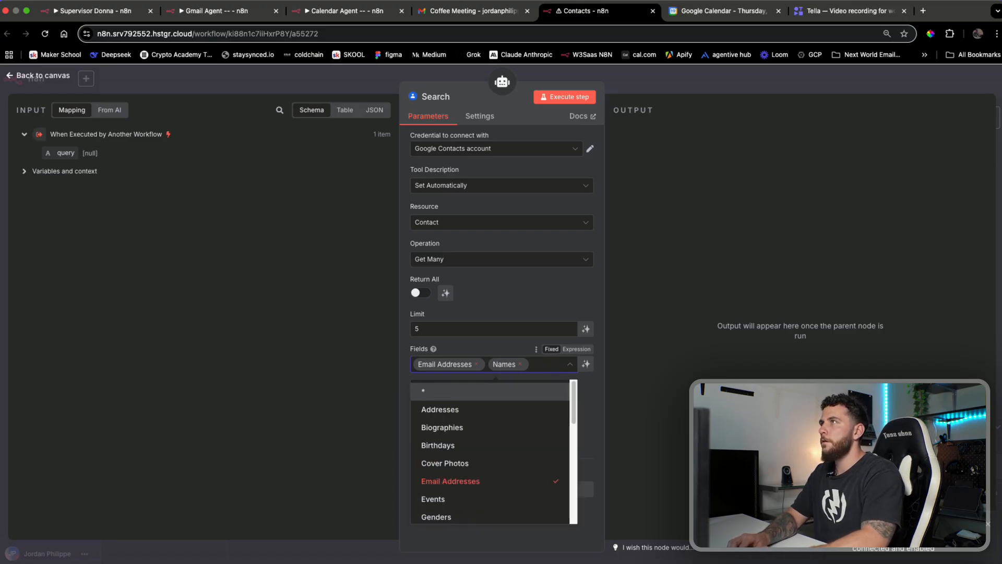
text(phone)
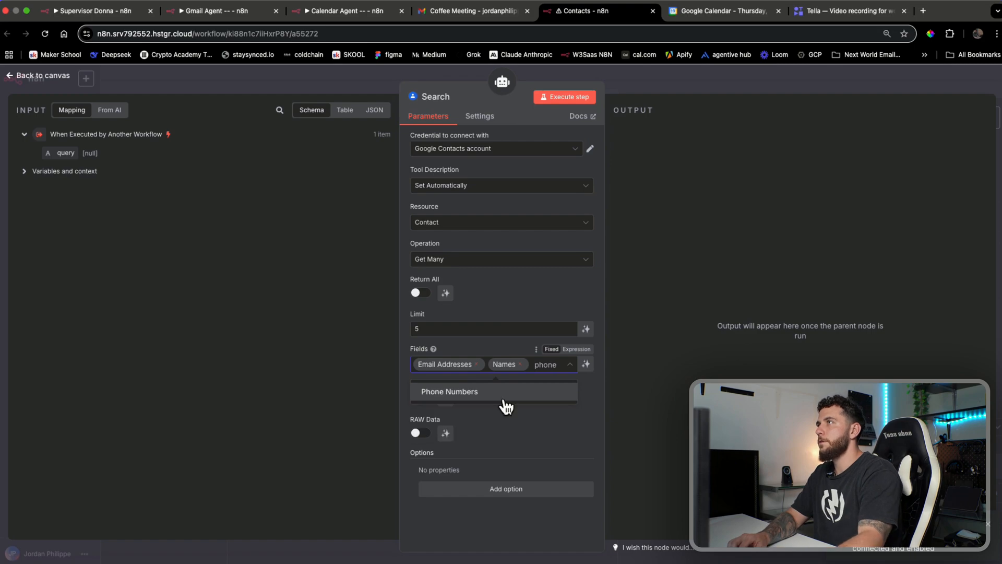
click(515, 395)
text(e)
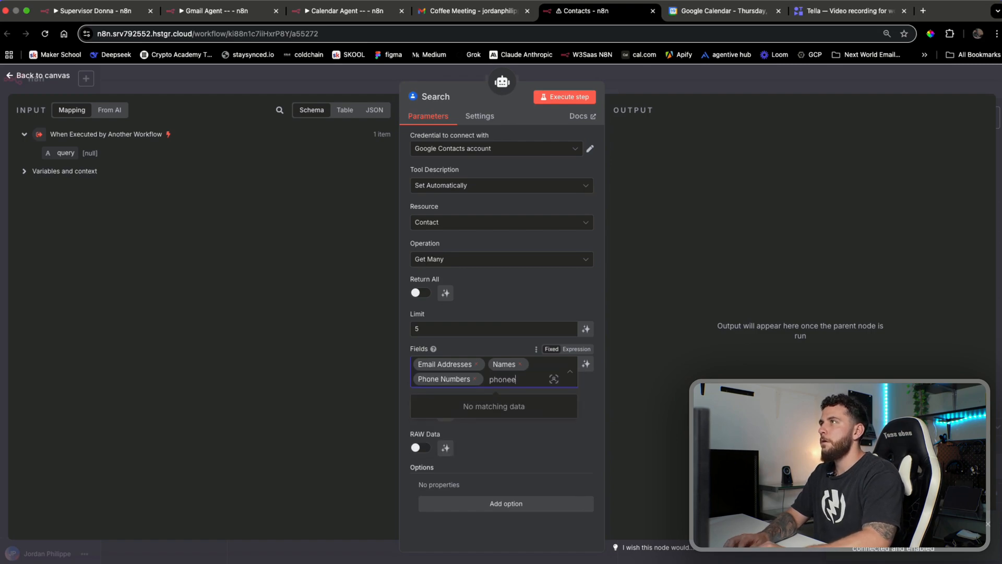
key(BackSpace)
key(BackSpace)
key(BackSpace)
key(BackSpace)
key(BackSpace)
Add Events, Addresses and Organizations to the returned fields
text(events)
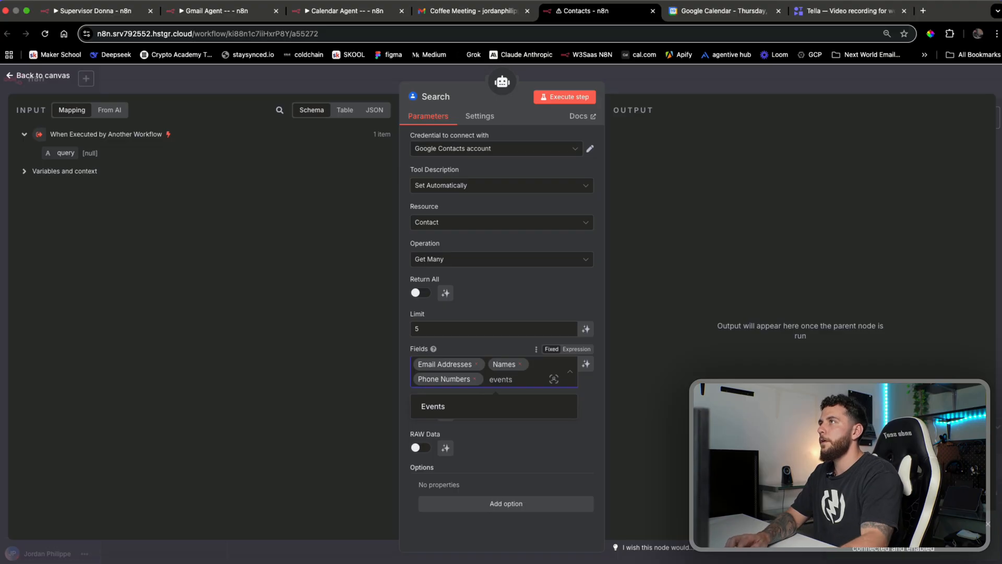
click(516, 411)
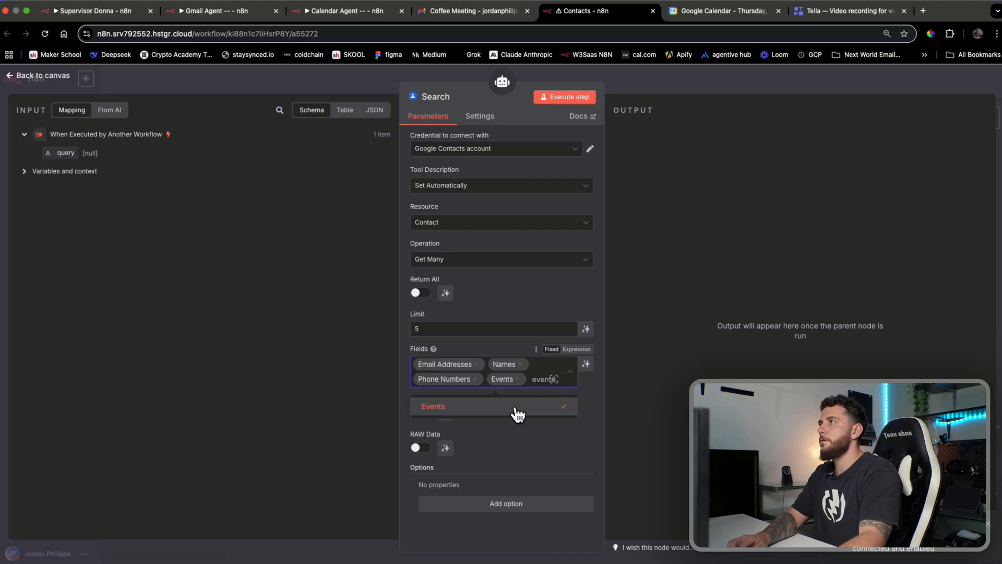
click(518, 411)
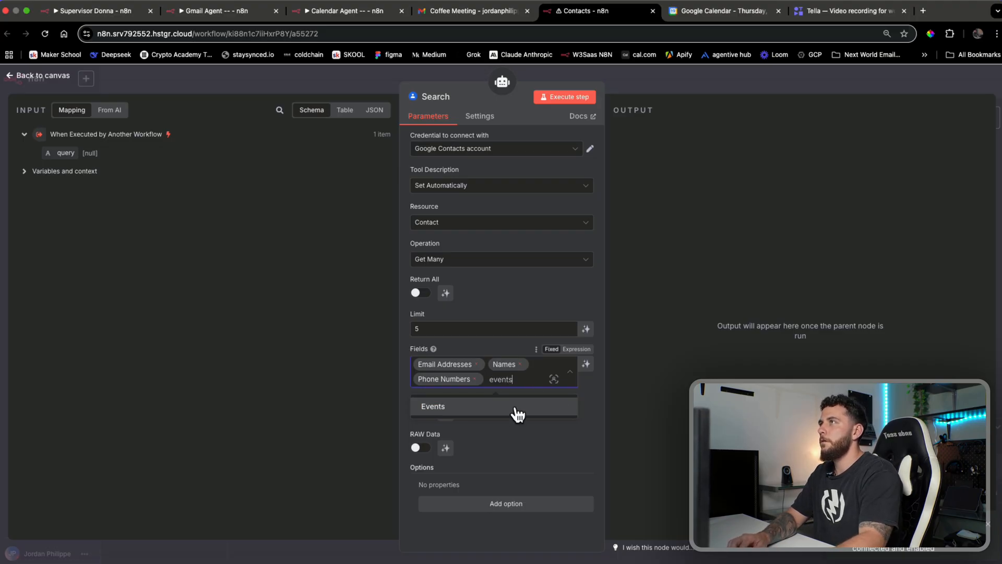
click(517, 410)
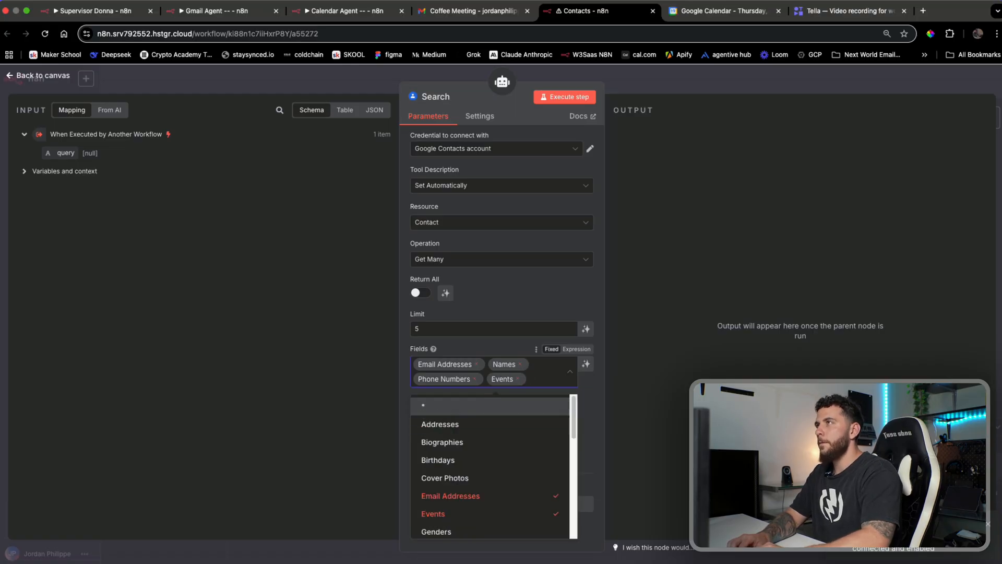
text(add)
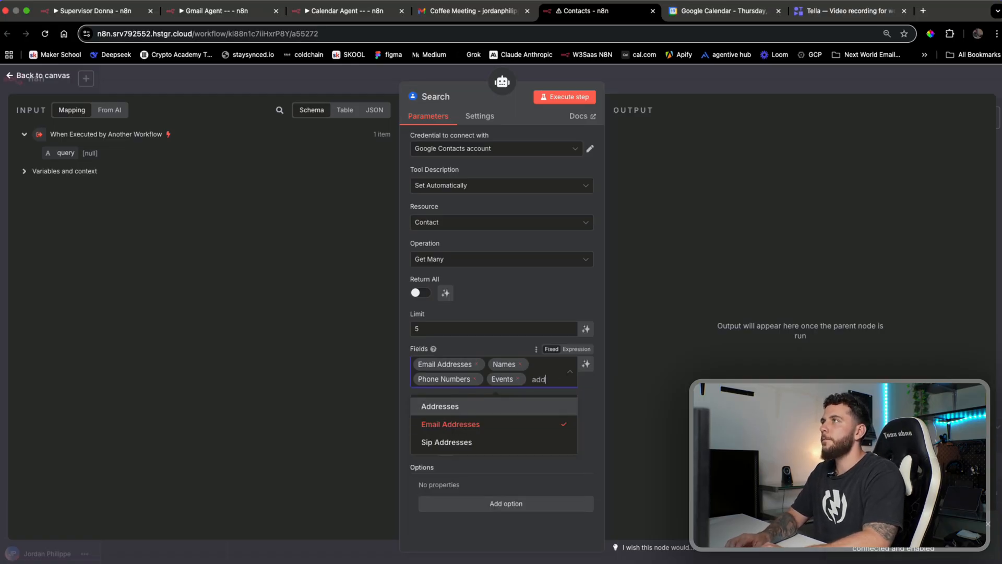
click(499, 412)
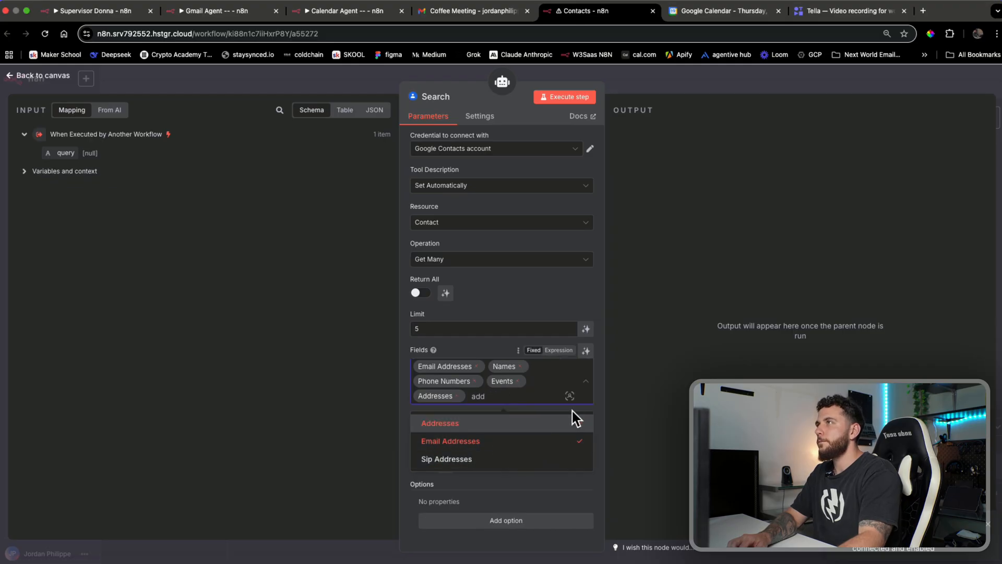
key(BackSpace)
key(BackSpace)
key(BackSpace)
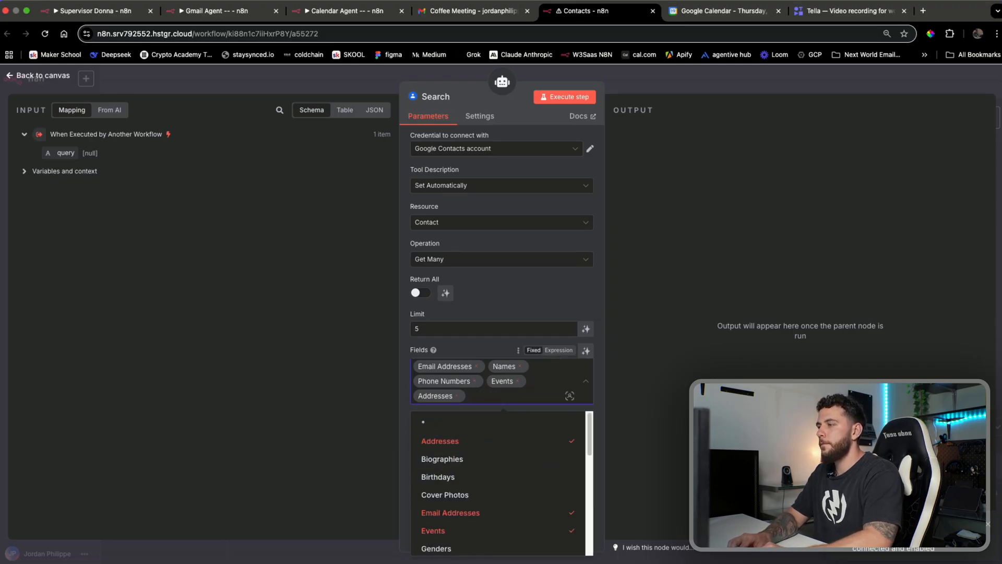
scroll(501, 481, down, 2)
text(or)
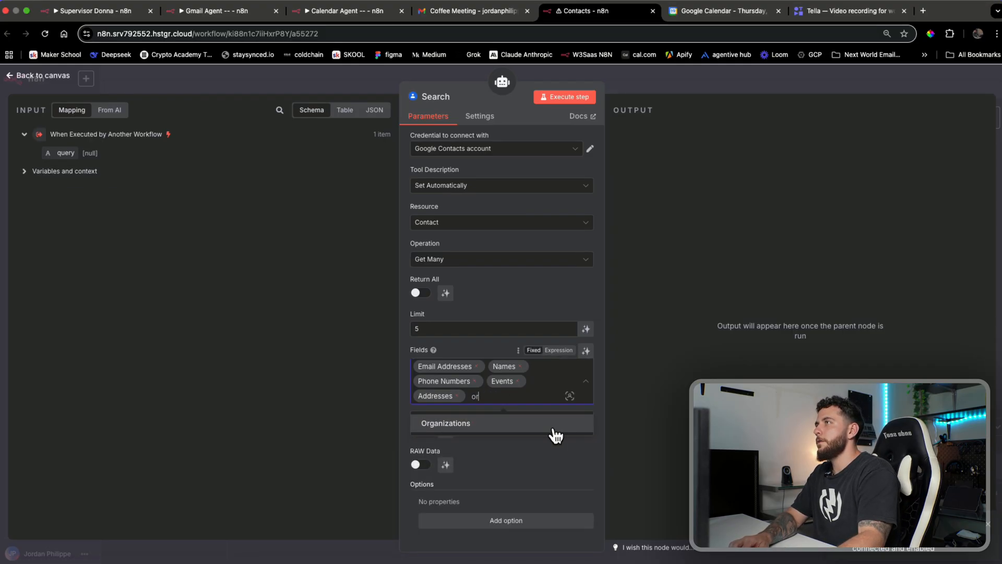
click(555, 433)
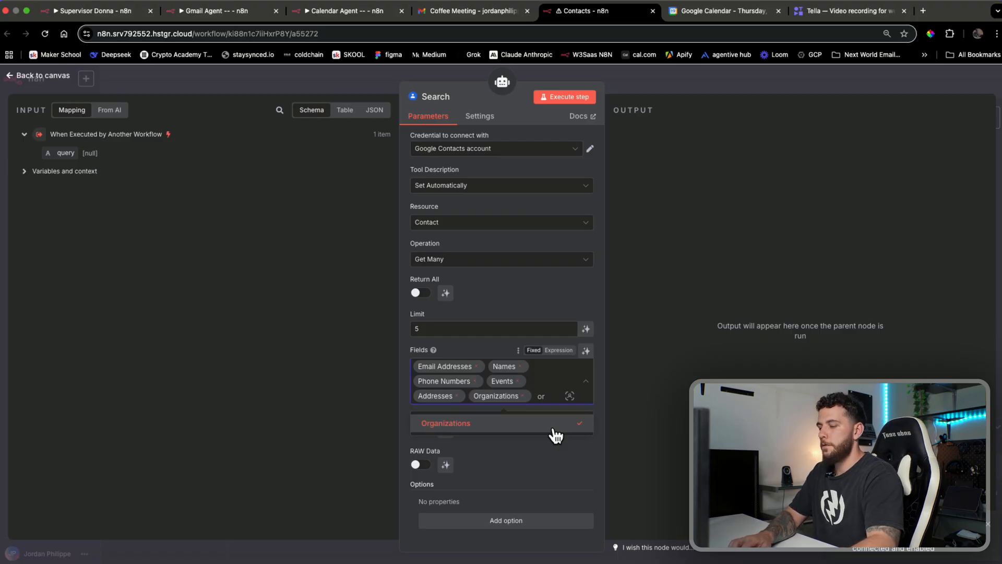
key(BackSpace)
key(BackSpace)
Let the model define the search query and return to the canvas
click(290, 442)
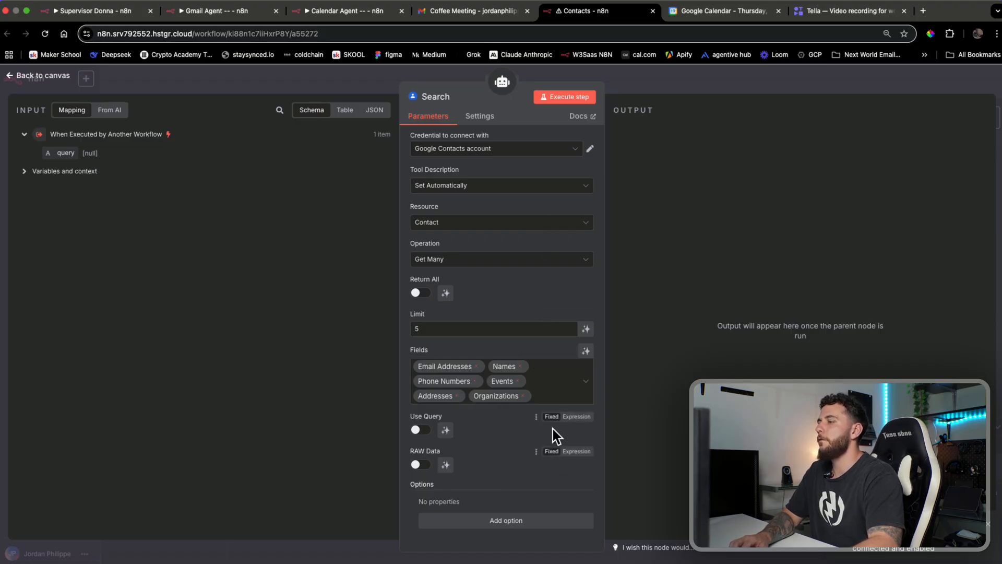
click(445, 431)
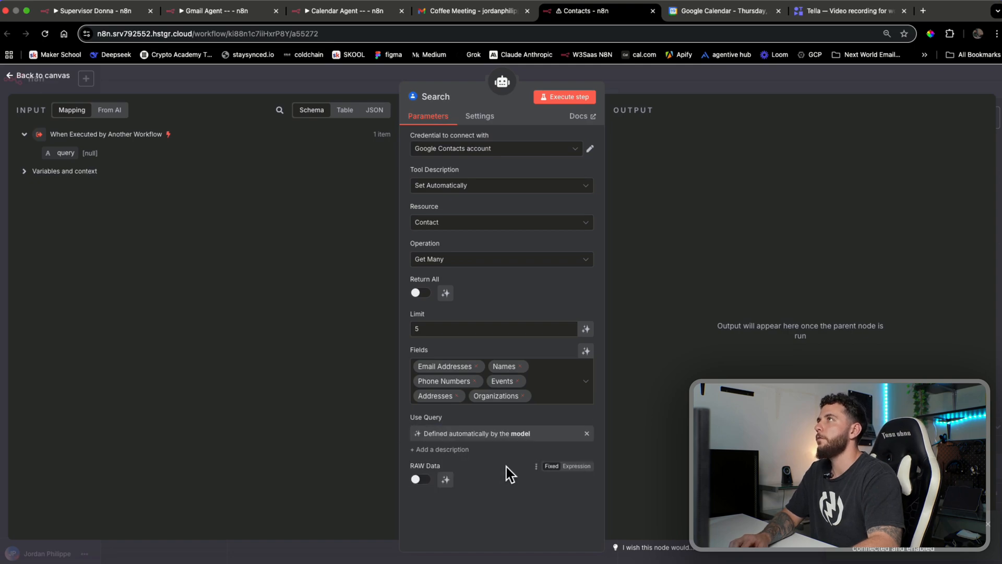
click(705, 84)
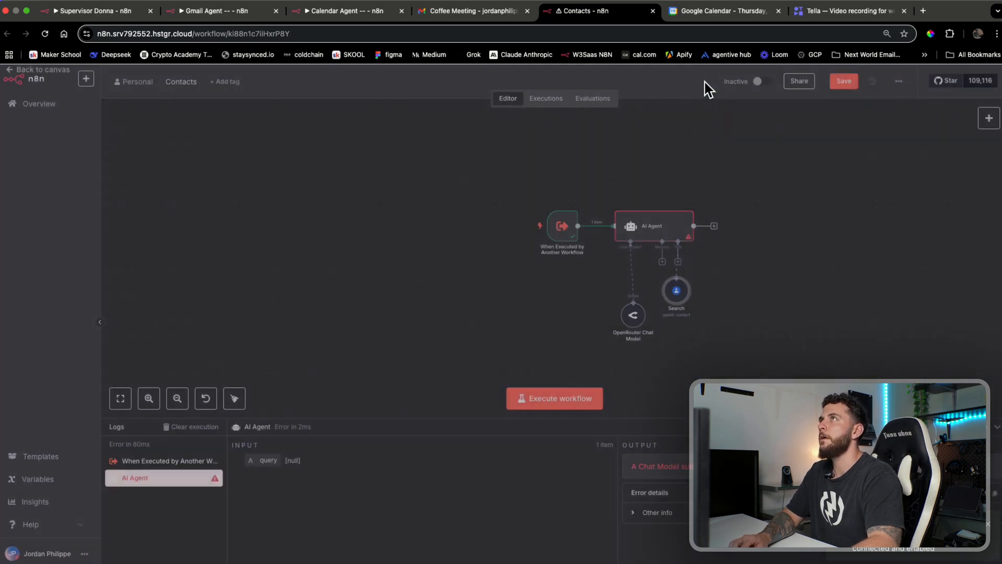
Move the Search tool beside the chat model and attach a second Google Contacts tool
click(683, 261)
drag(678, 313, 671, 327)
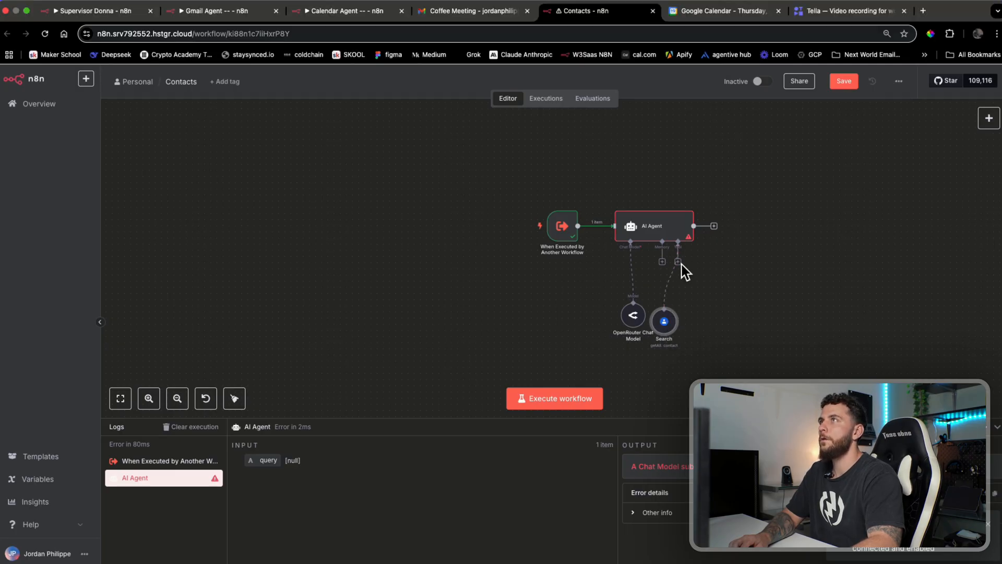
click(678, 262)
text(go)
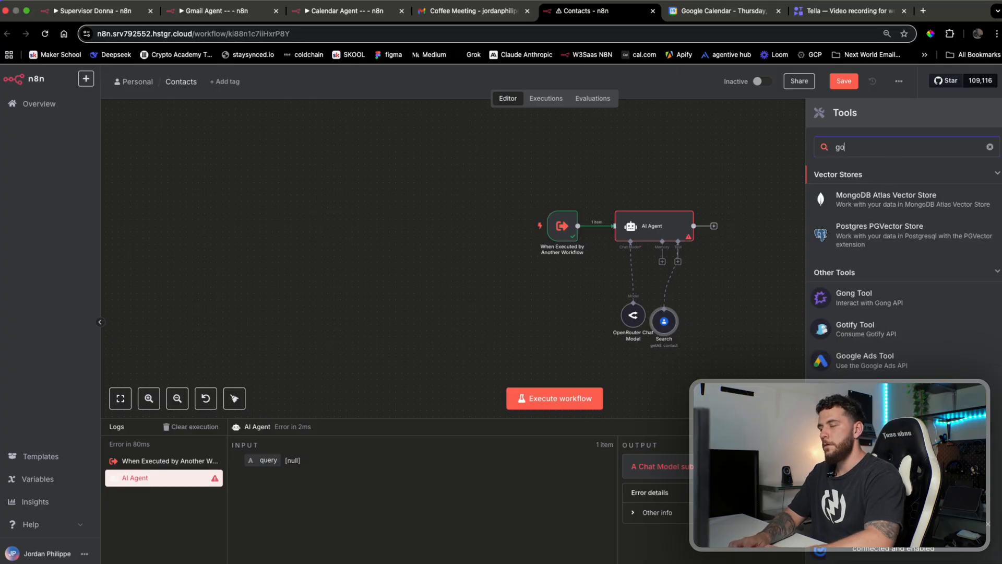
text(ogle)
key(BackSpace)
key(BackSpace)
key(BackSpace)
key(BackSpace)
key(BackSpace)
key(BackSpace)
text(con)
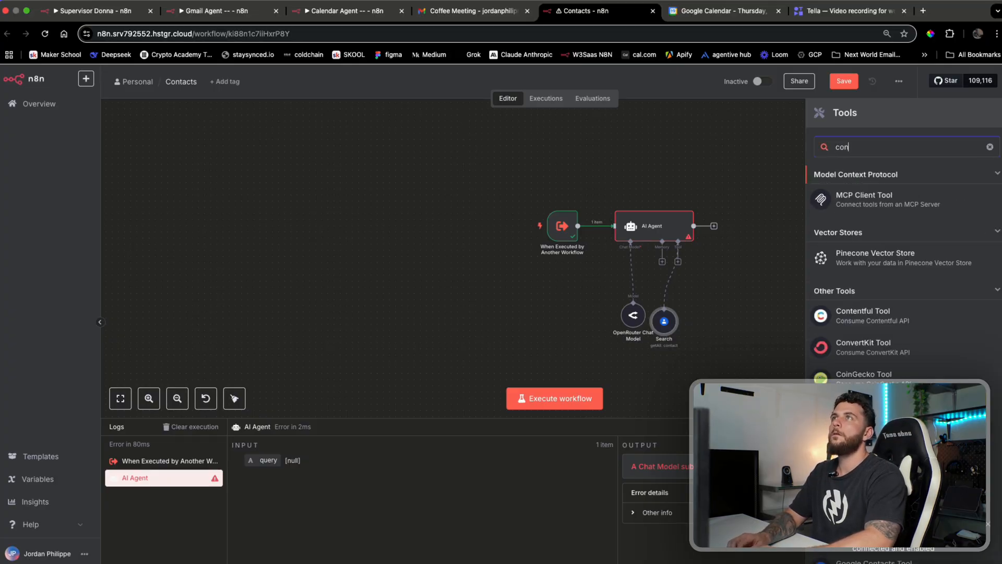
text(tact)
click(898, 226)
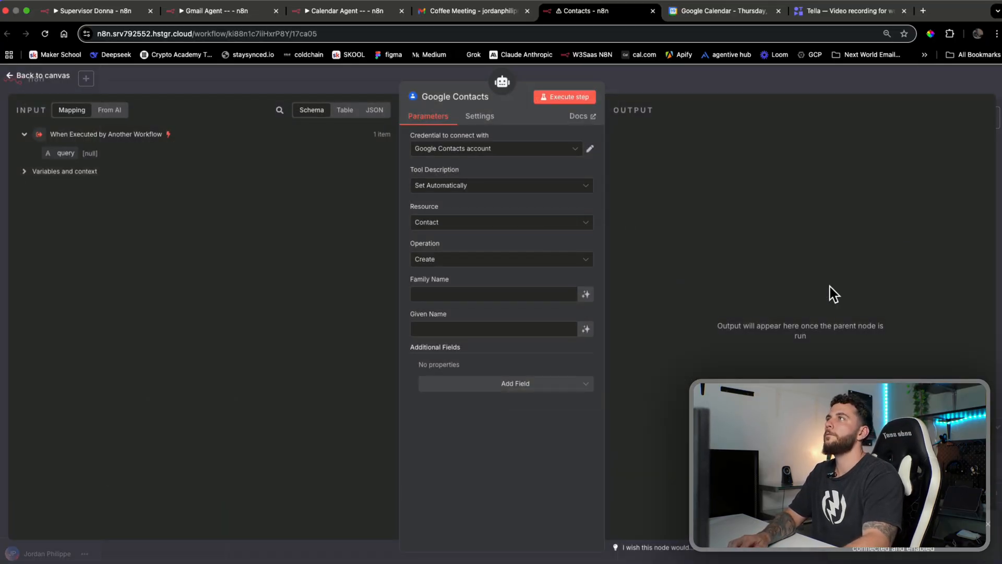
Let the model define the new contact's Family Name and Given Name
click(586, 294)
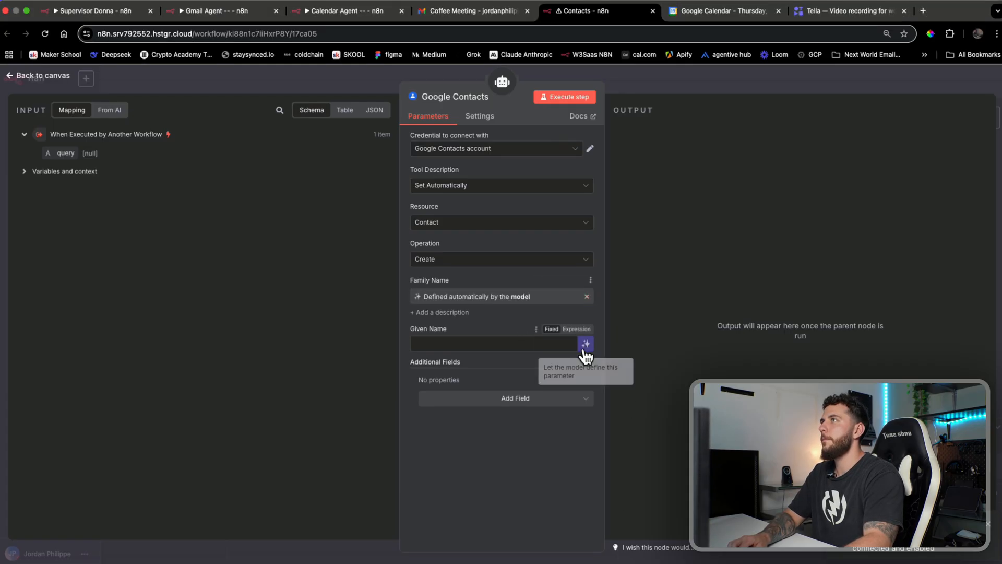
click(587, 346)
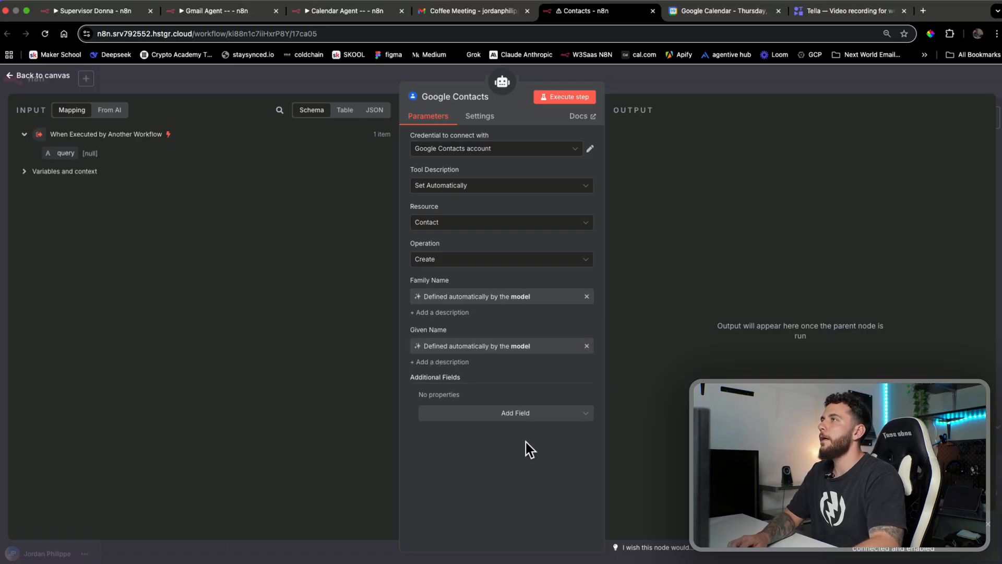
click(538, 415)
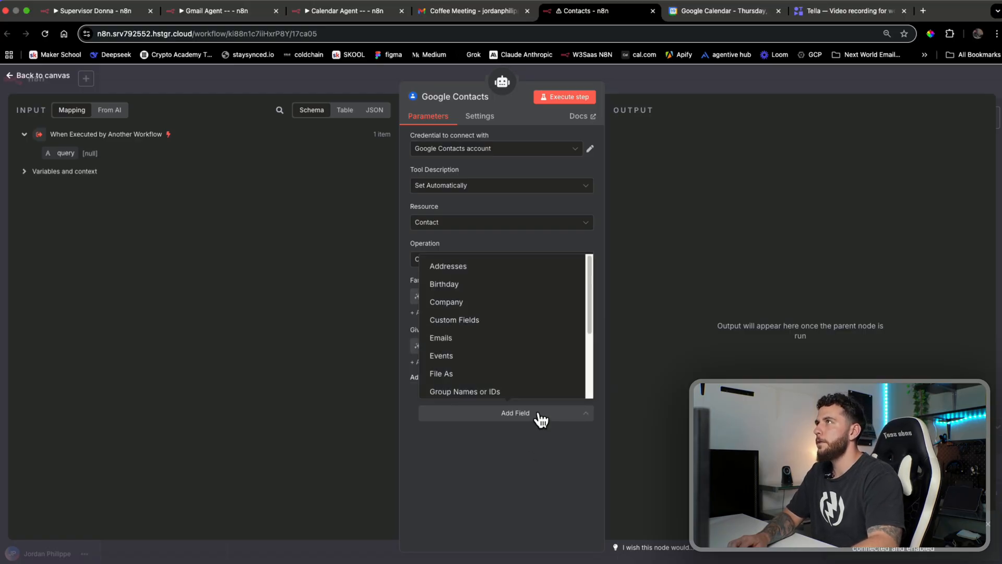
Add an address with model-defined street address, city, country code and postal code
click(529, 267)
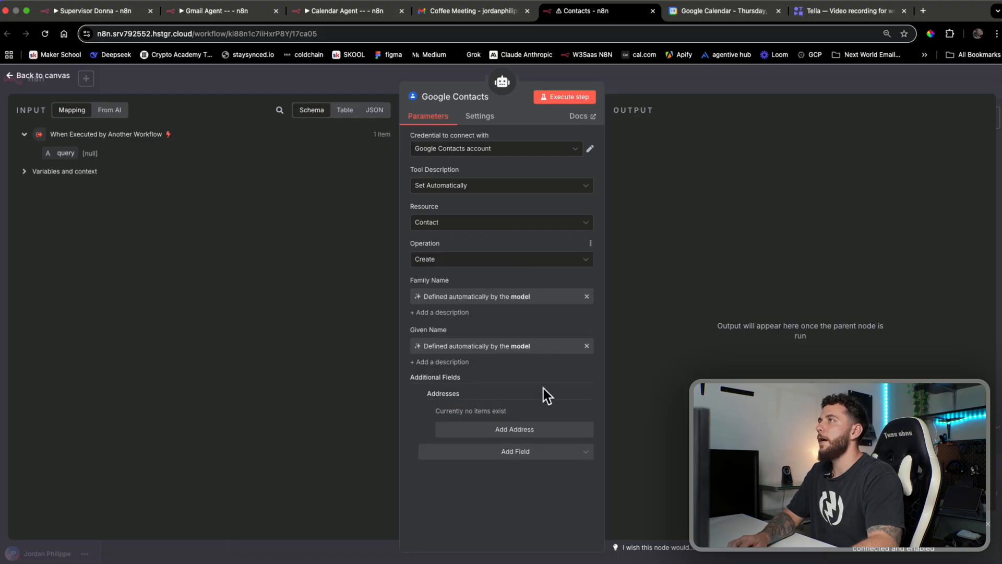
click(546, 432)
scroll(545, 416, down, 3)
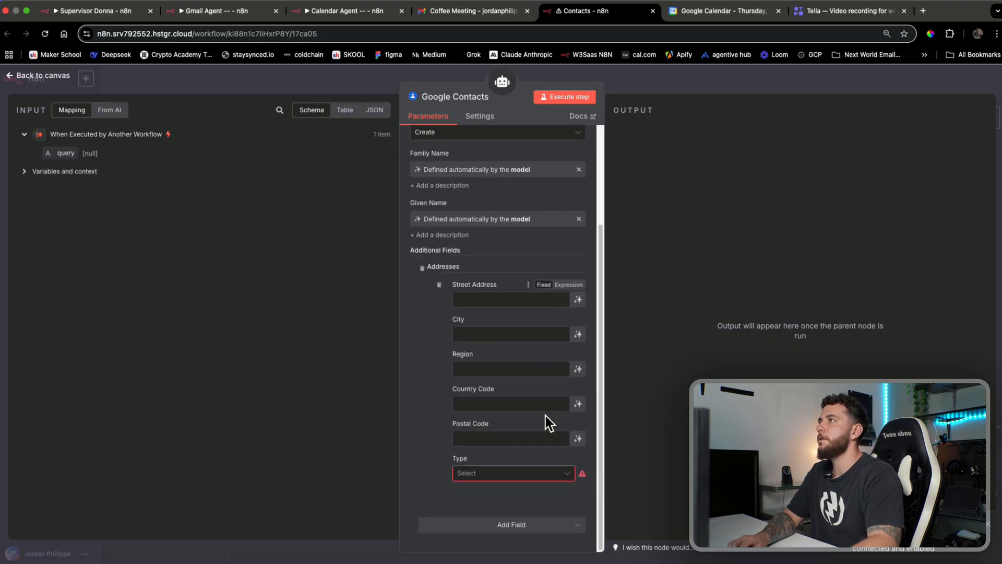
click(579, 300)
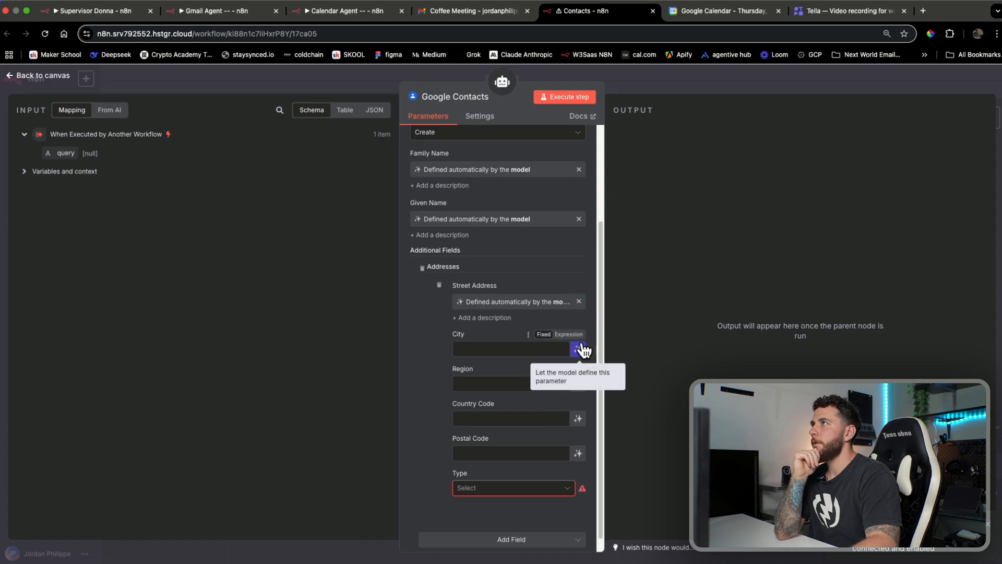
click(579, 347)
click(578, 436)
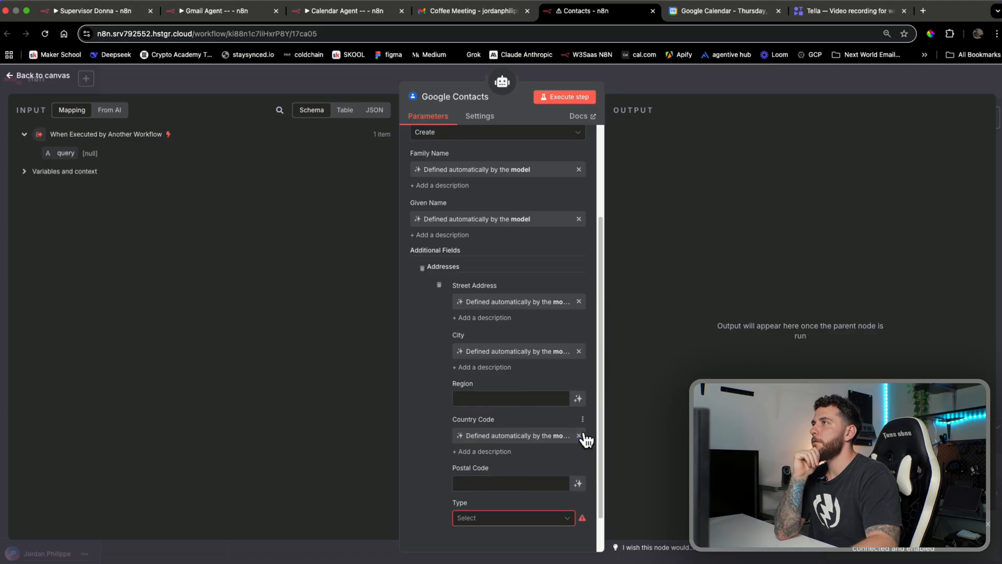
click(579, 484)
scroll(546, 444, down, 2)
Set the address type to Home and add a Company field to the contact
click(532, 473)
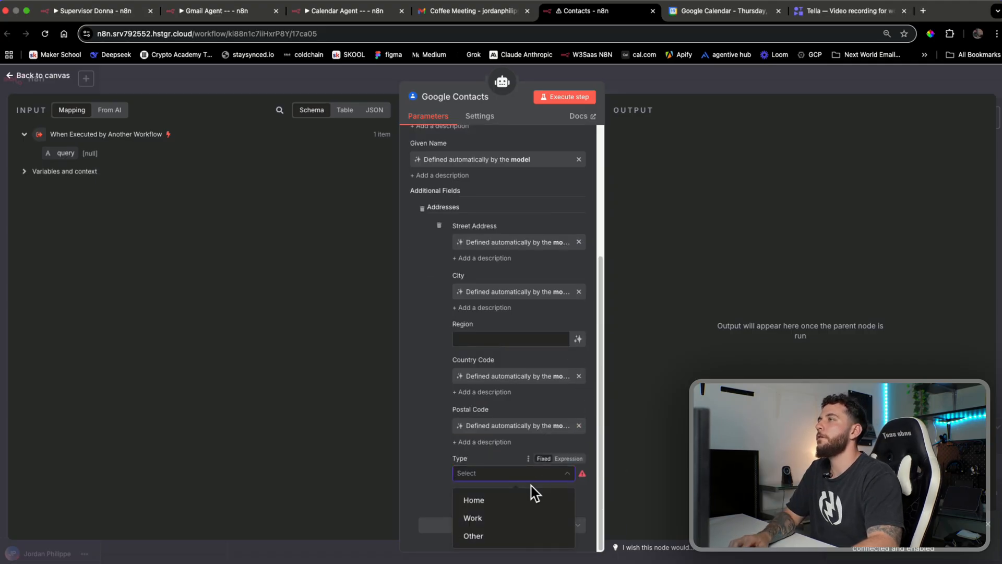
click(528, 495)
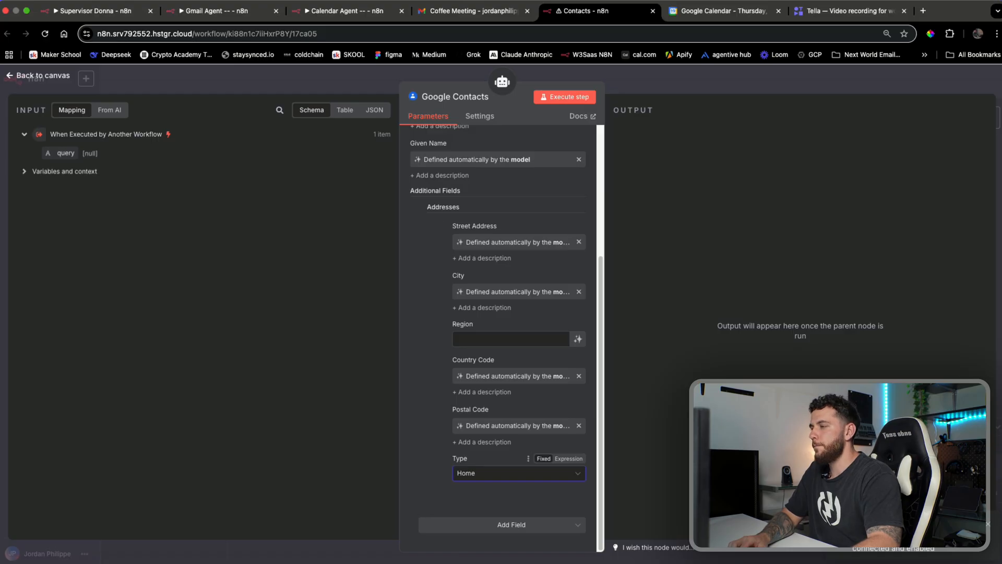
click(536, 528)
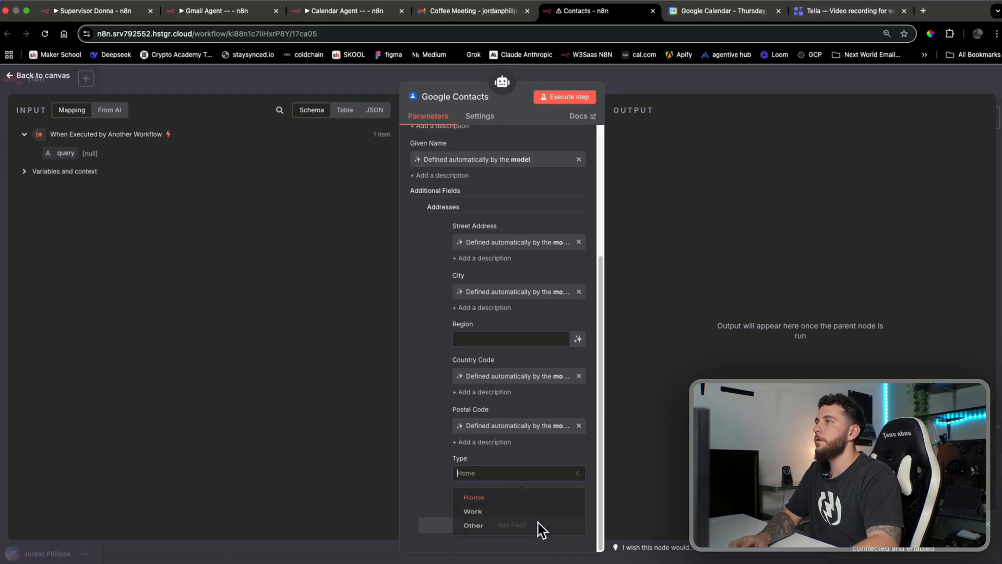
click(422, 437)
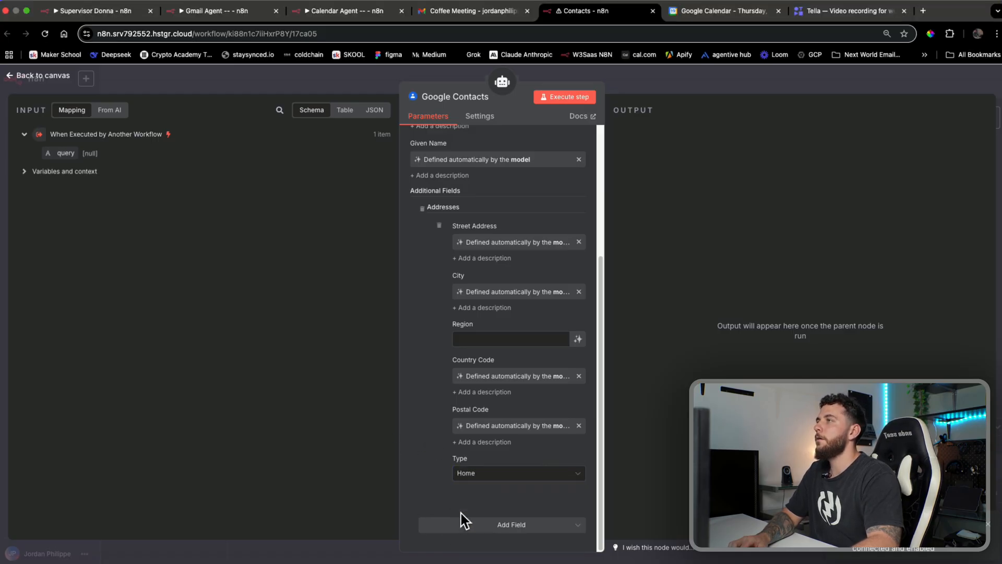
click(463, 529)
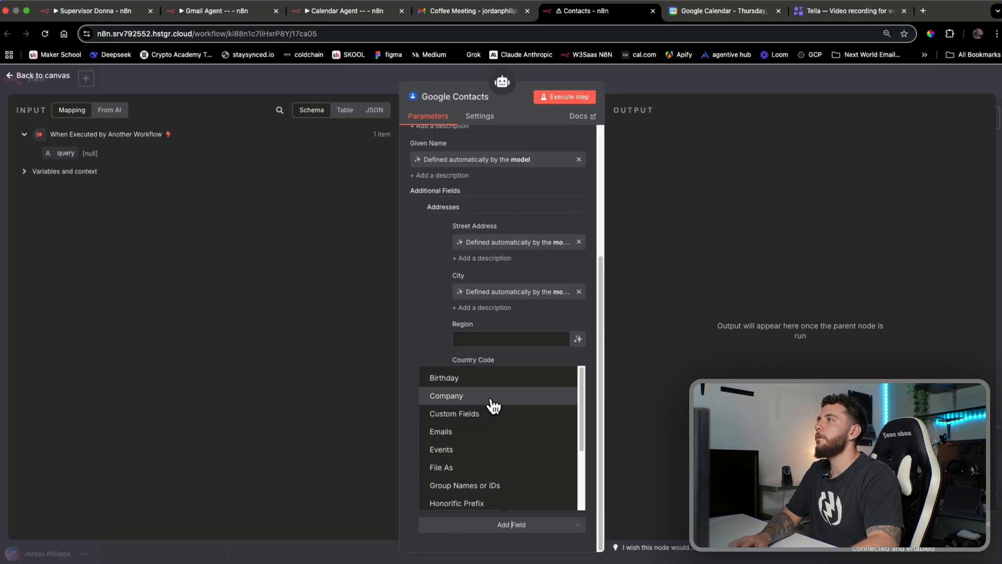
click(488, 401)
scroll(455, 465, down, 2)
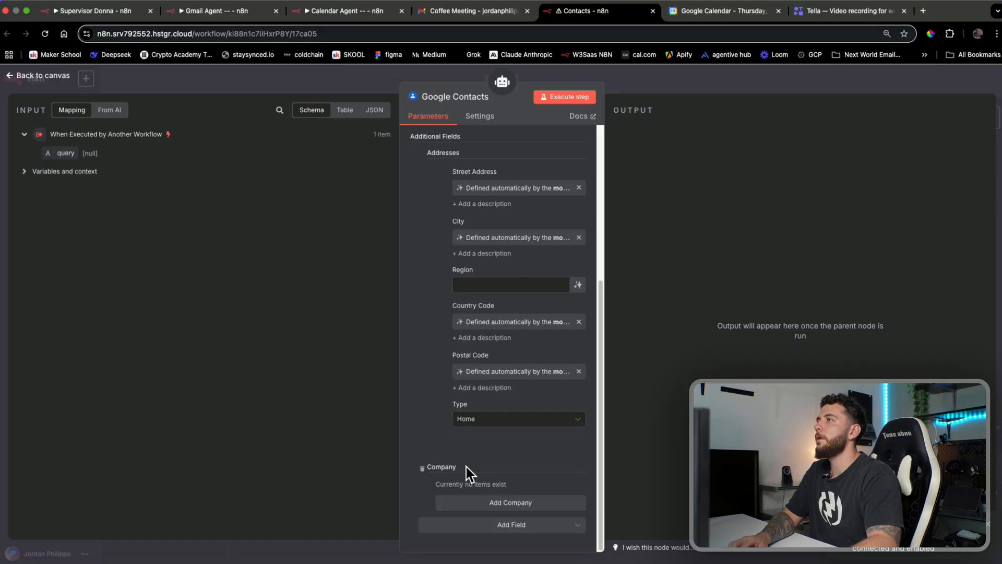
Add one company entry whose domain, name and title the model fills in
click(509, 505)
scroll(543, 460, down, 5)
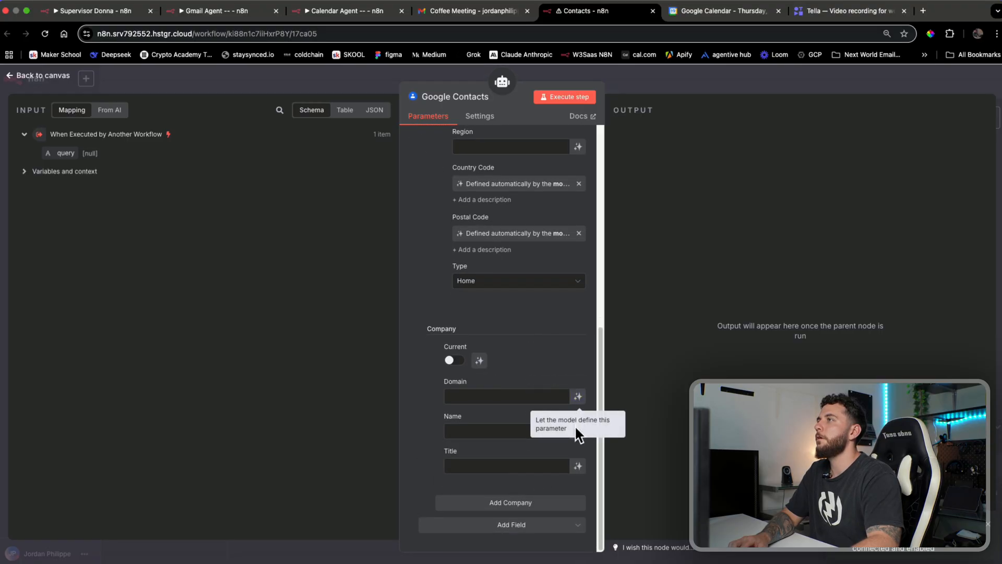
click(578, 431)
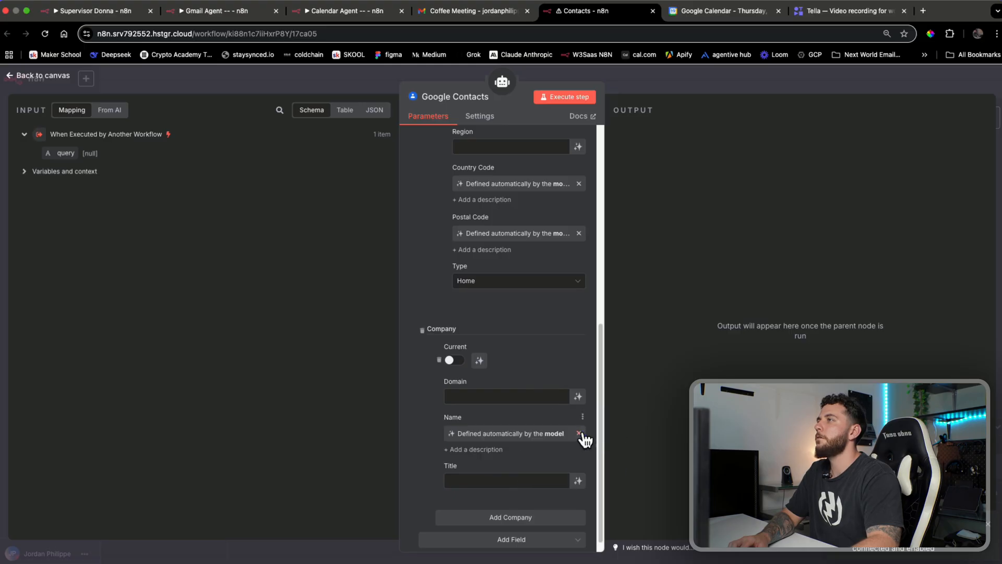
click(579, 481)
click(578, 396)
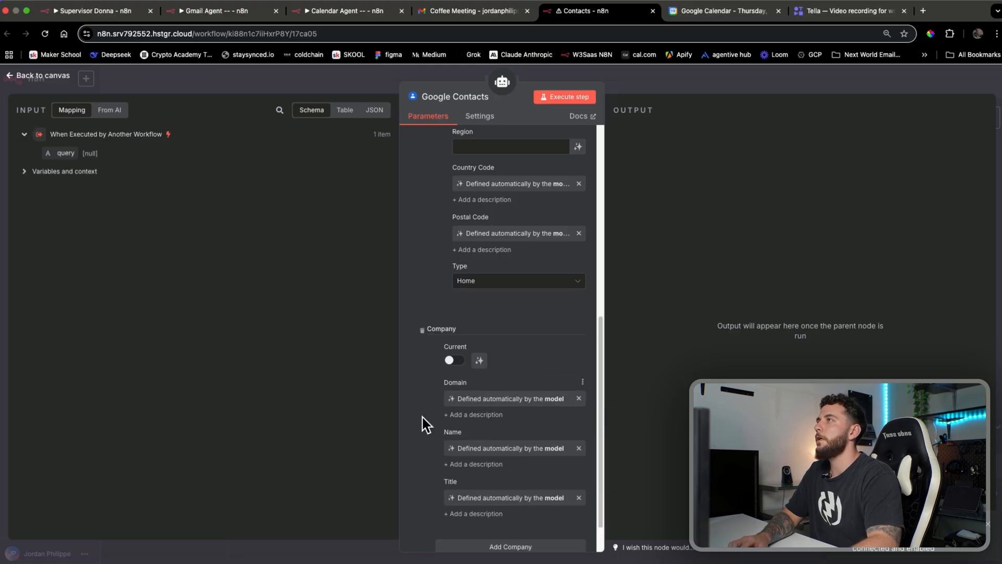
scroll(446, 499, down, 2)
click(467, 504)
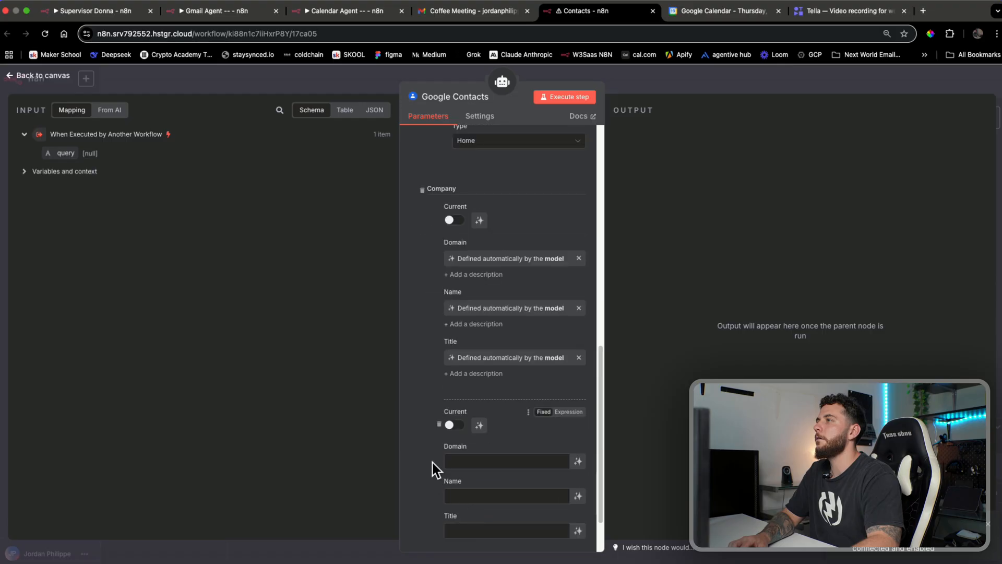
click(438, 424)
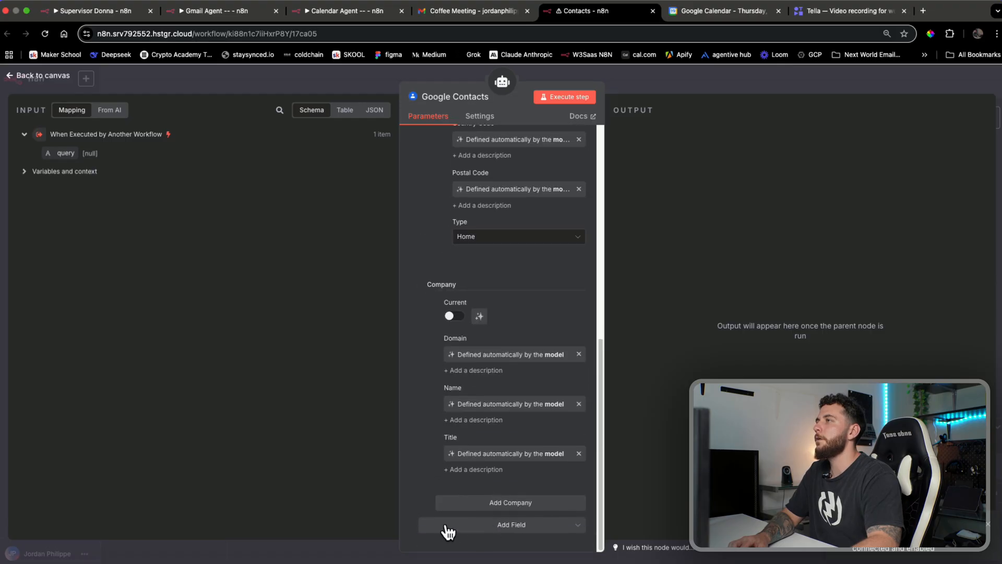
Add a Phone field with a Home-type entry whose number the model fills in
click(486, 525)
scroll(486, 420, down, 3)
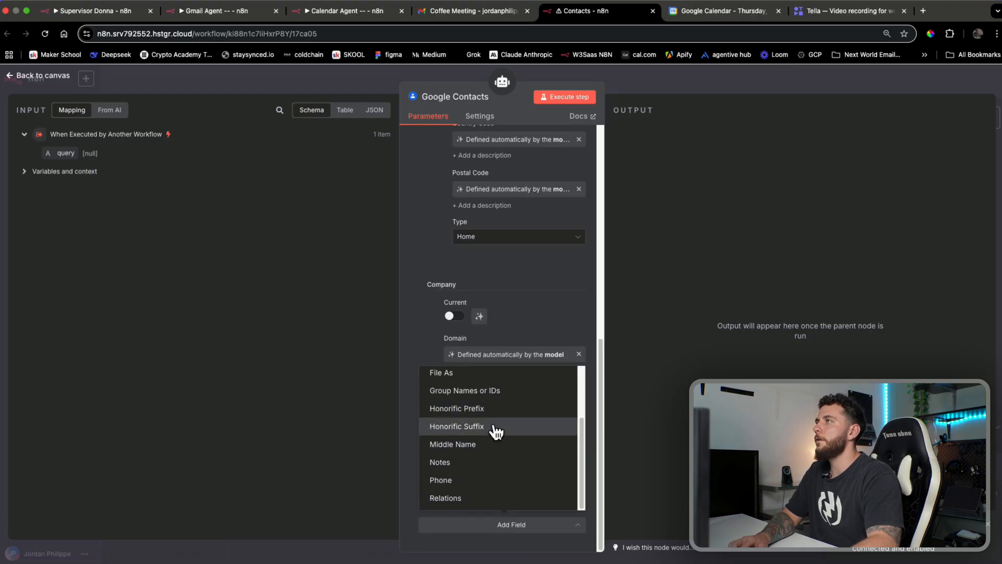
click(470, 481)
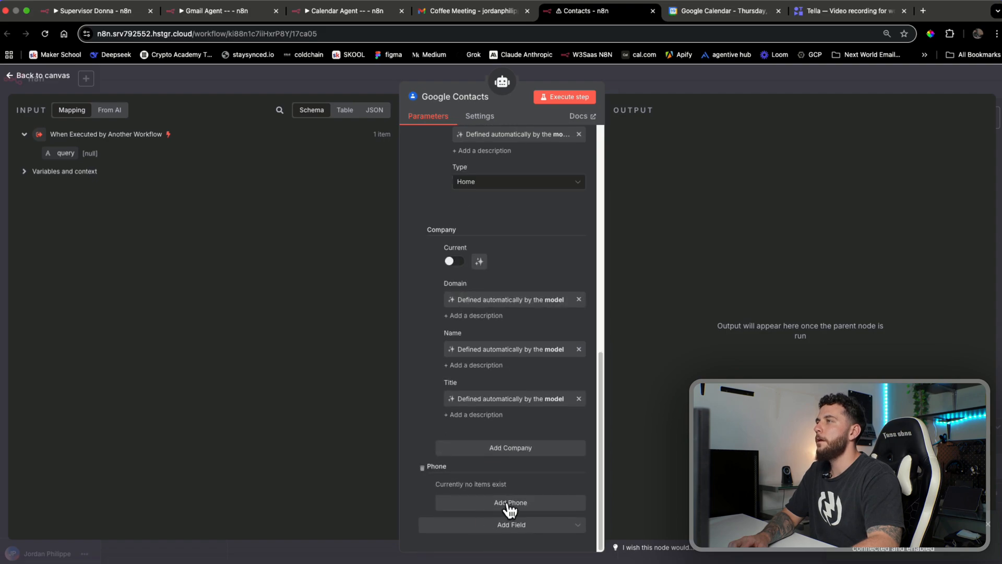
click(510, 503)
click(549, 432)
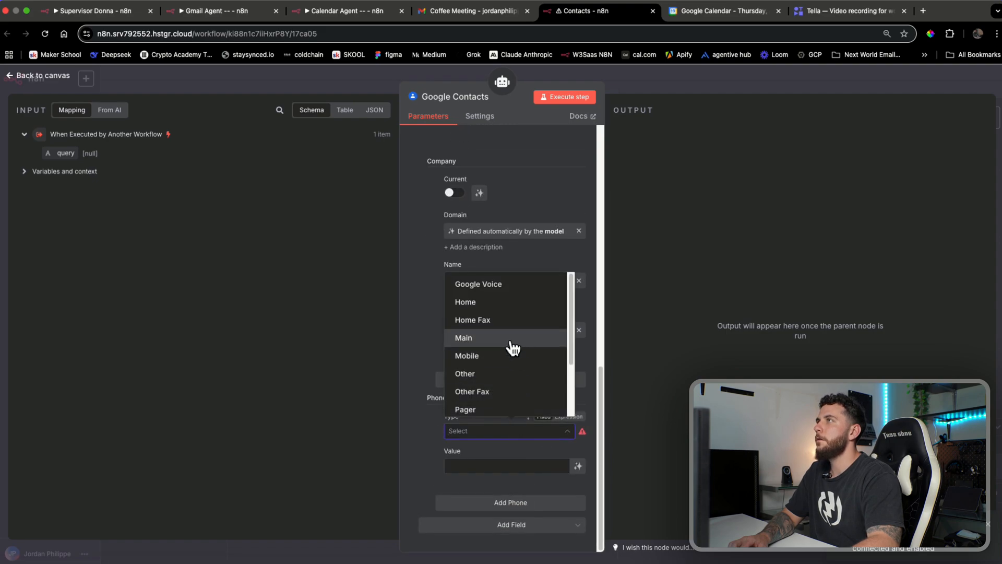
click(503, 304)
click(578, 465)
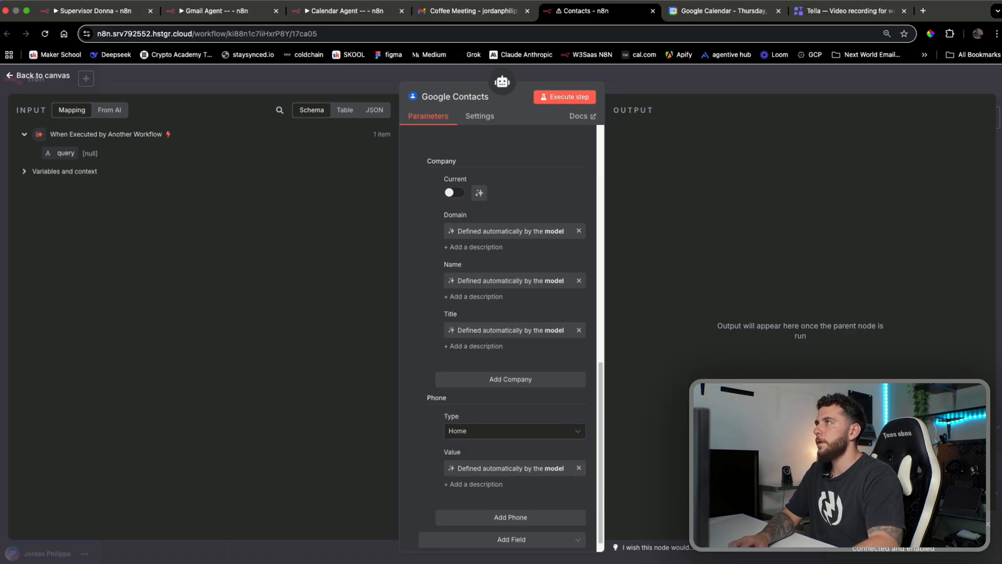
scroll(517, 394, up, 5)
scroll(518, 396, down, 5)
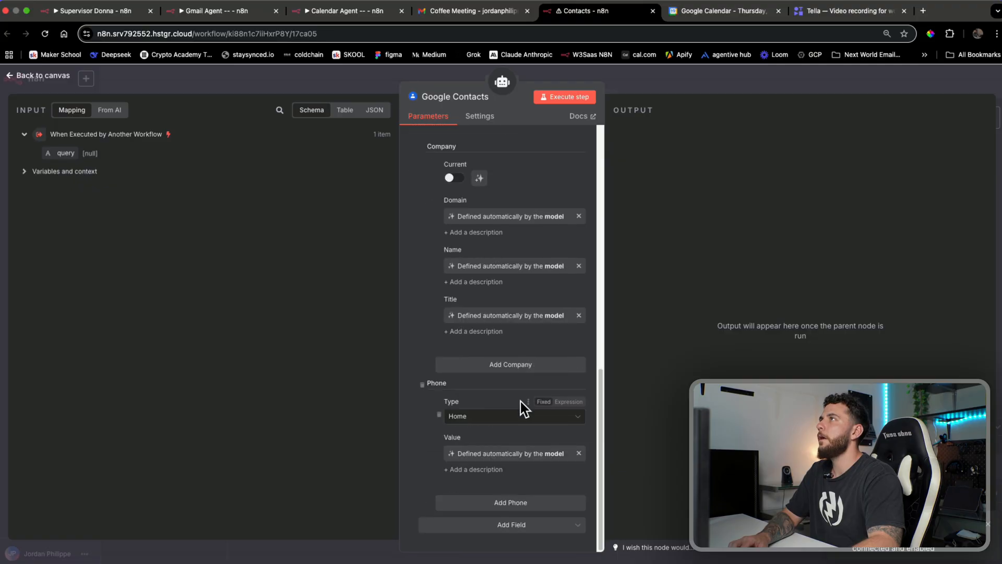
Add an Emails field with a Home-type entry, model-filled address, and return to the canvas
click(510, 524)
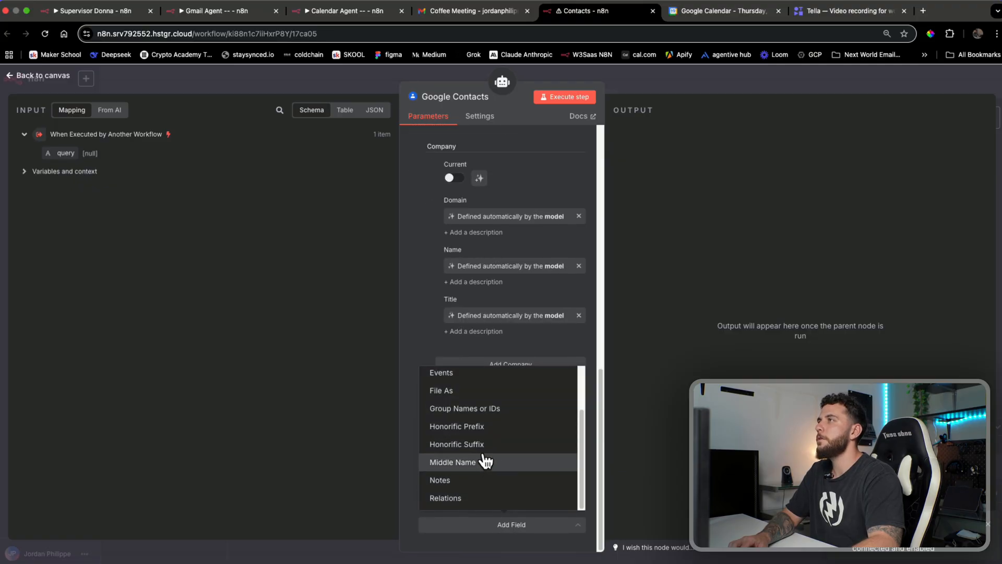
click(490, 415)
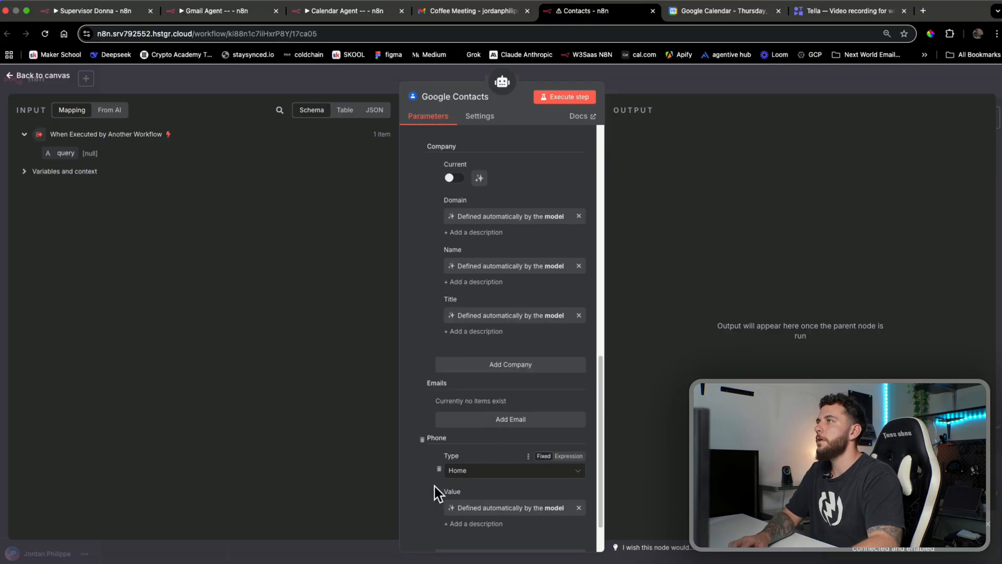
scroll(429, 449, down, 2)
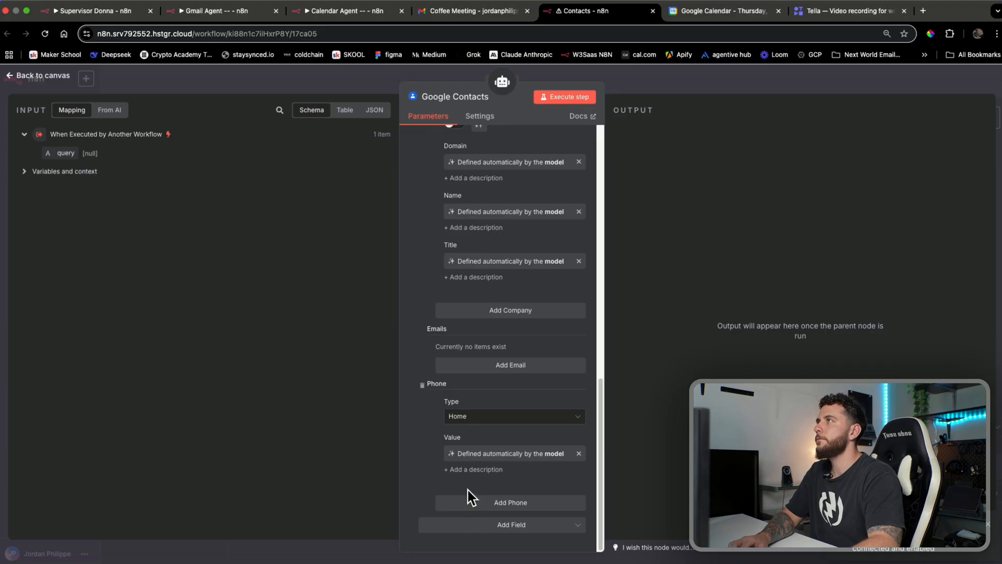
click(518, 372)
click(526, 367)
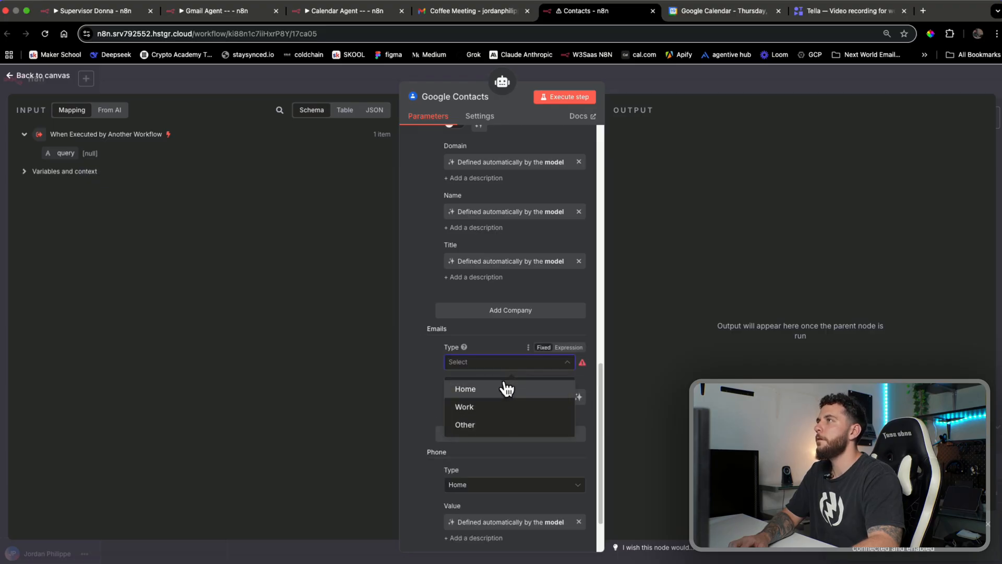
click(507, 387)
click(578, 397)
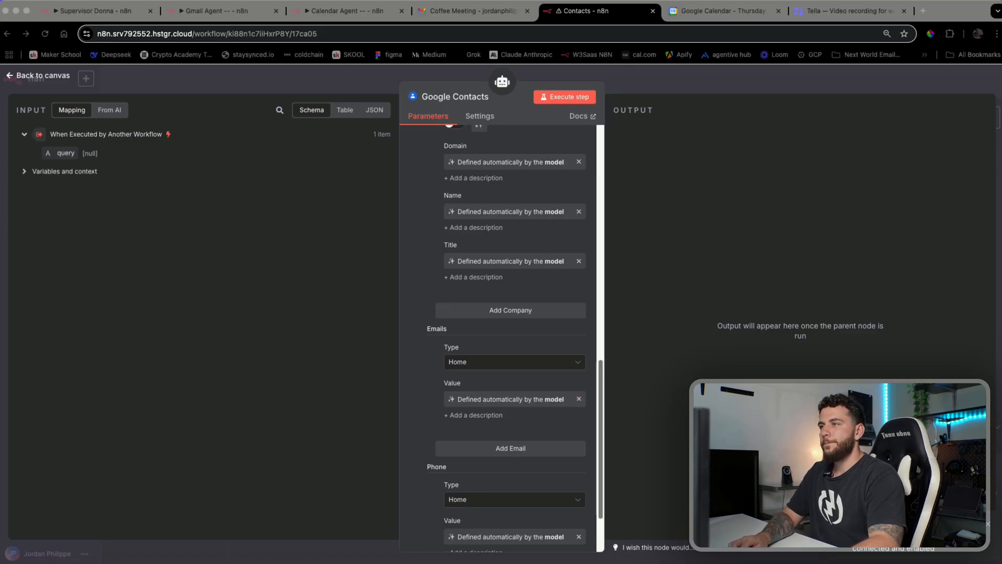
click(777, 91)
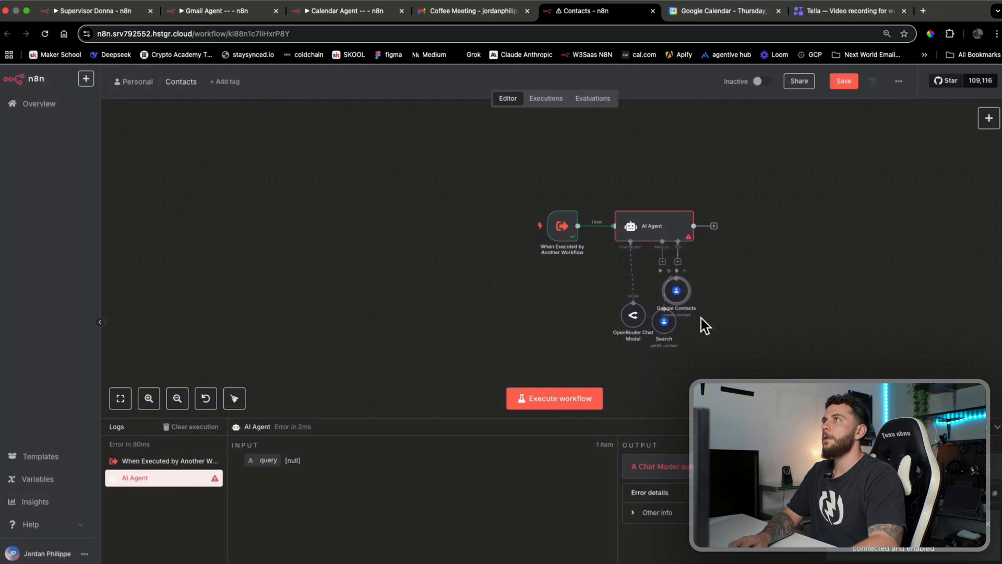
Attach a Google Contacts Tool to the AI Agent with resource Contact and operation Update
double_click(670, 224)
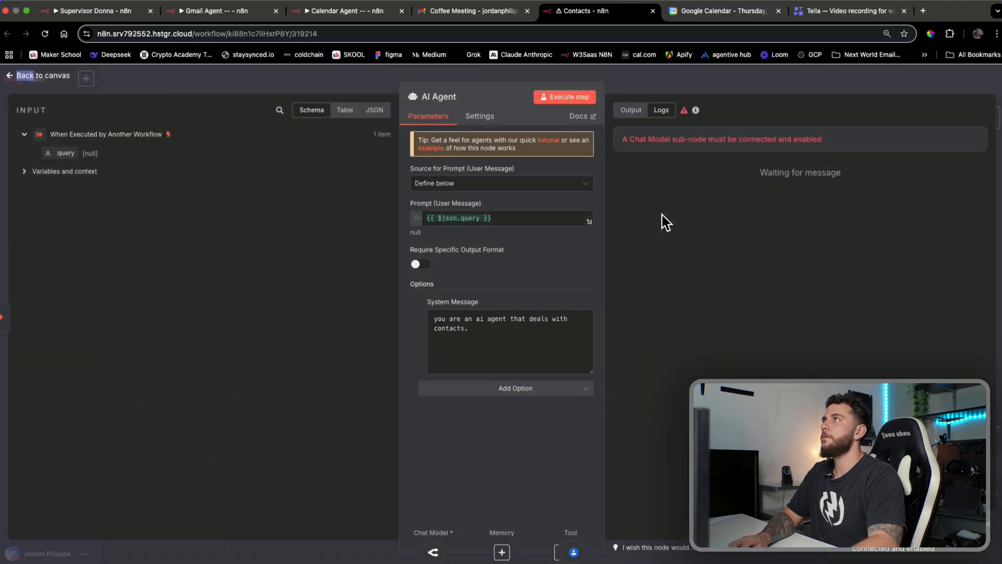
click(731, 83)
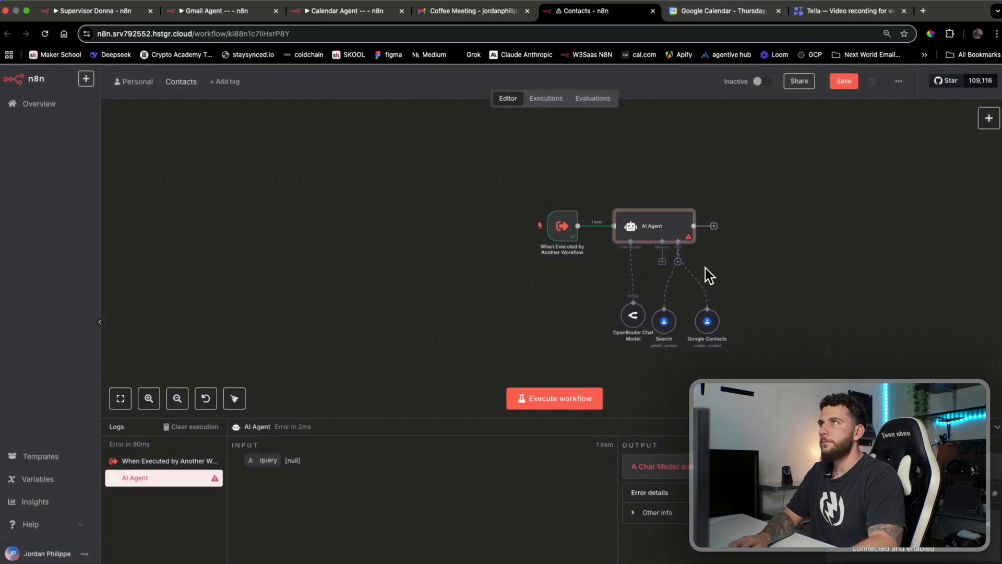
click(679, 262)
text(c)
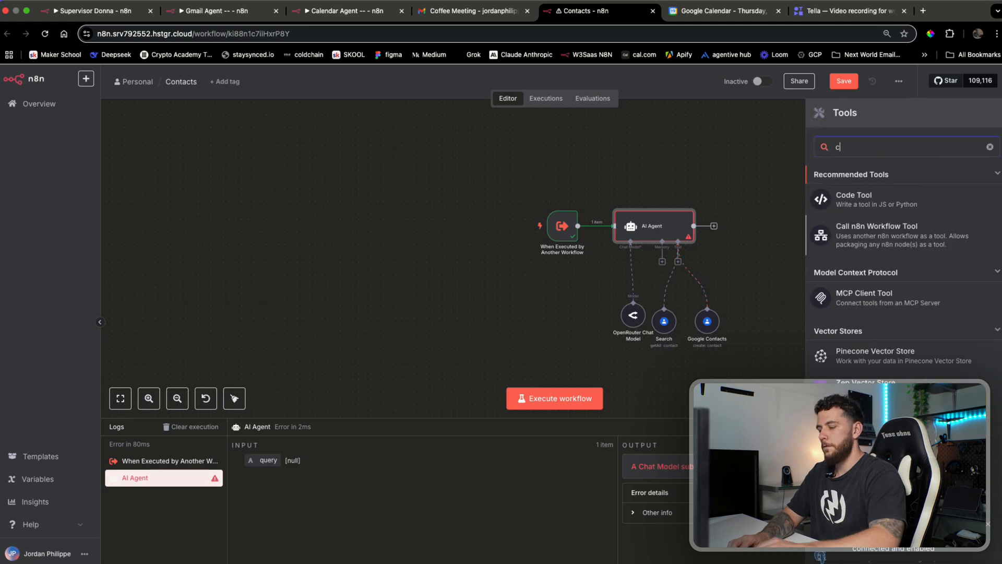
text(ontact)
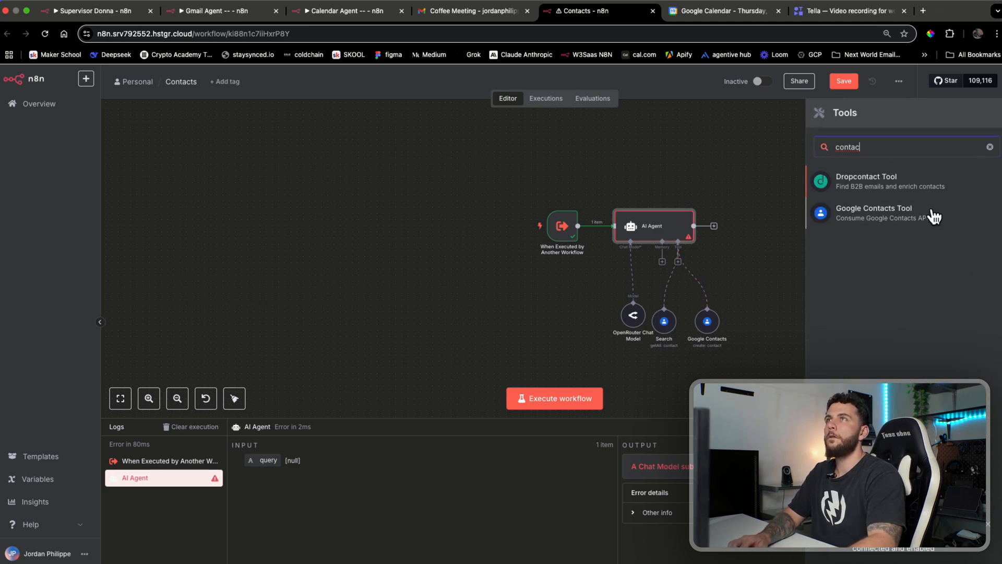
click(934, 212)
click(497, 225)
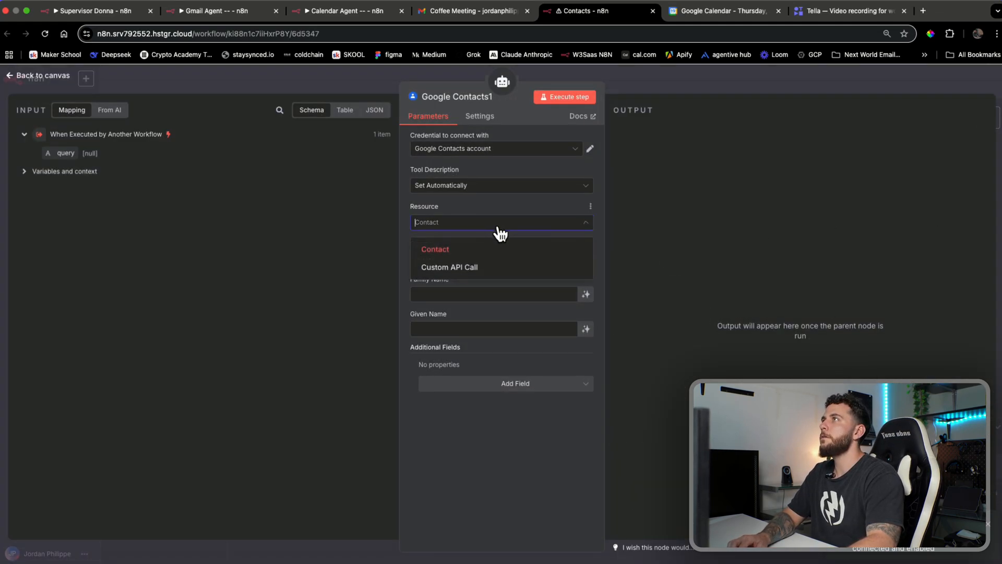
click(511, 205)
click(492, 260)
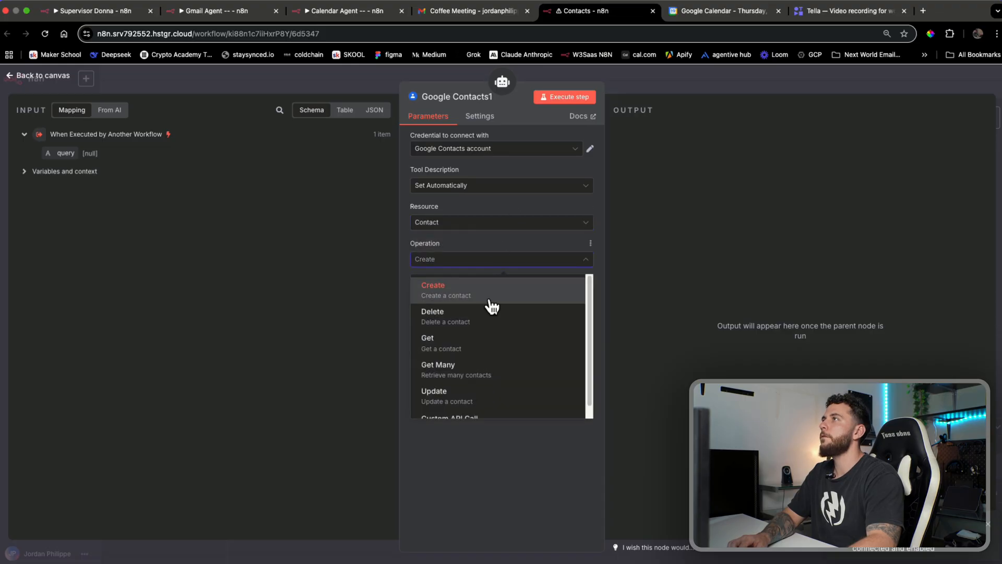
click(461, 392)
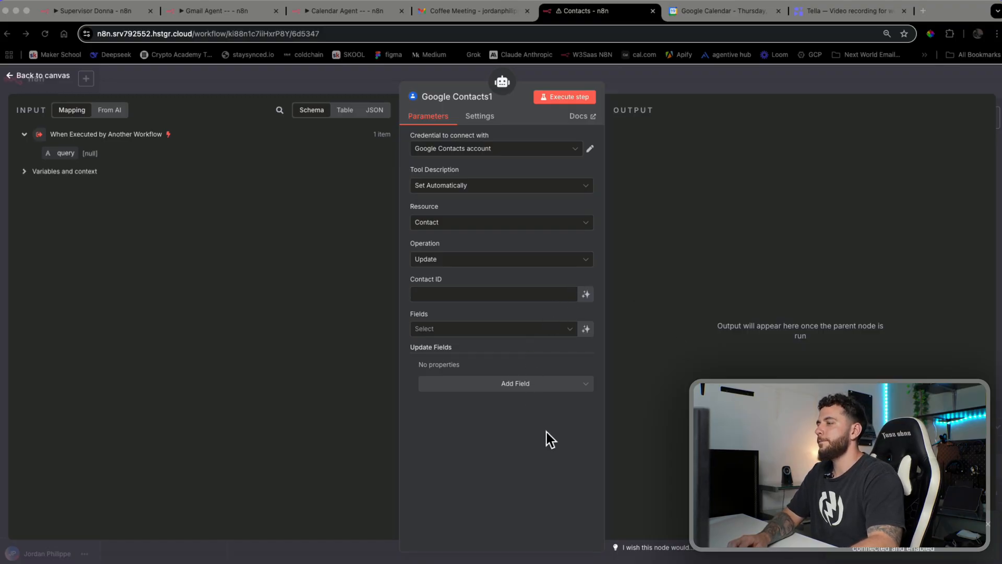
Make Contact ID and Fields model-defined and rename the node 'Update'
click(583, 260)
click(640, 339)
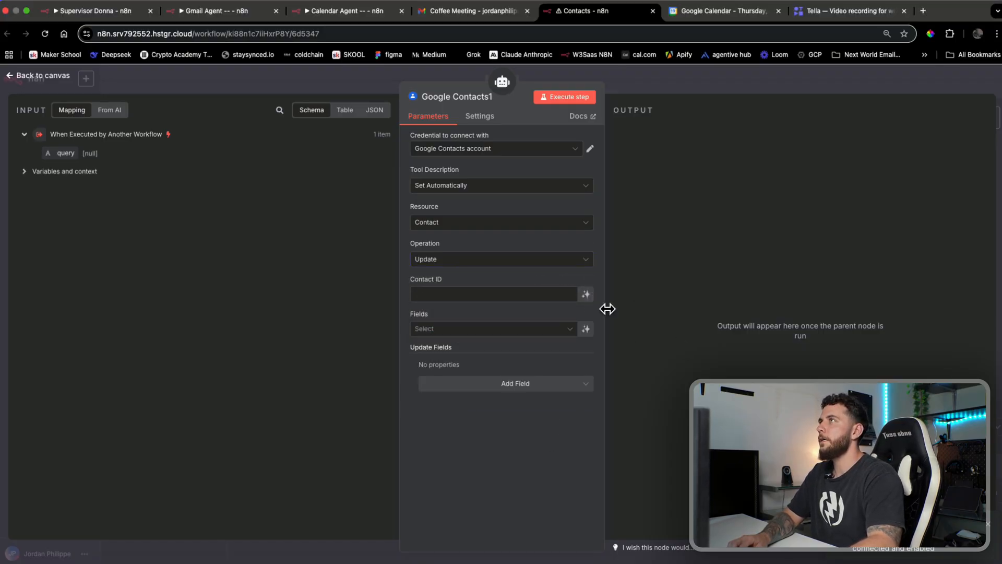
click(586, 290)
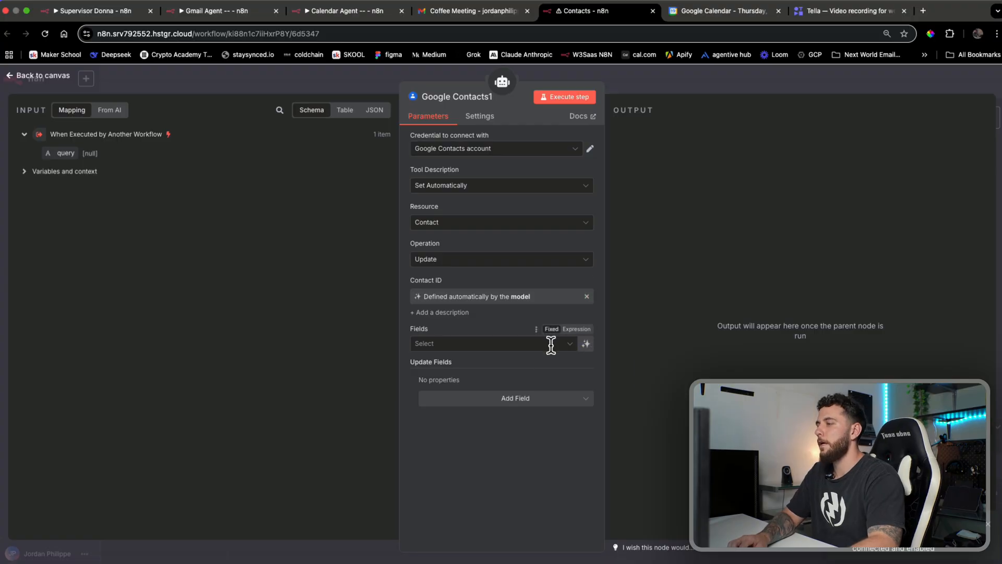
click(585, 344)
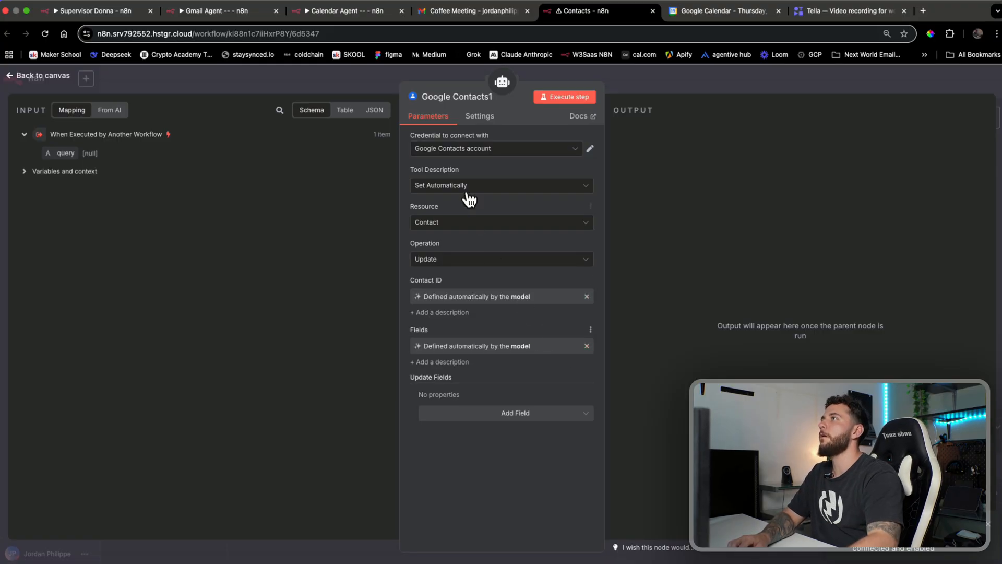
click(464, 98)
text(Update)
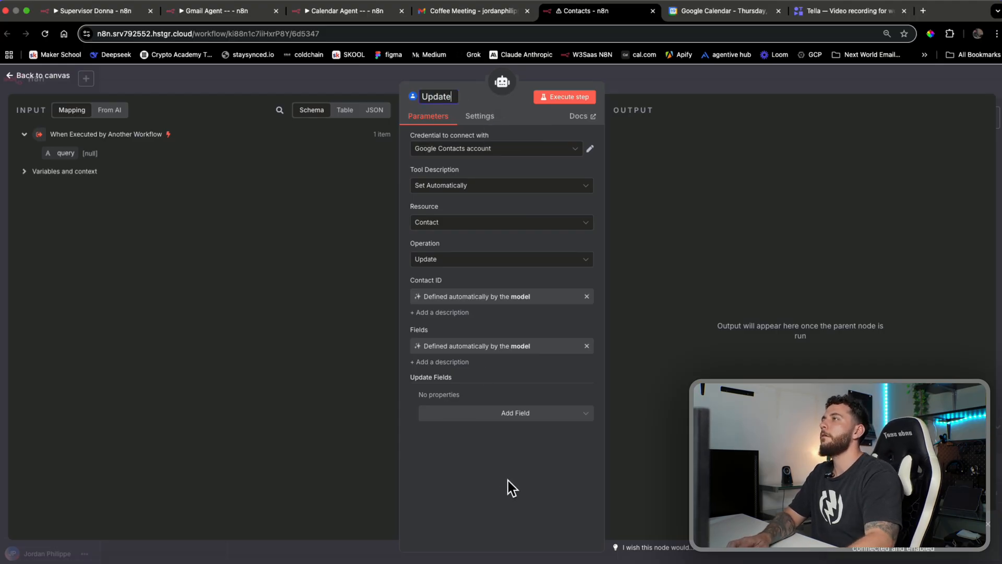
key(Return)
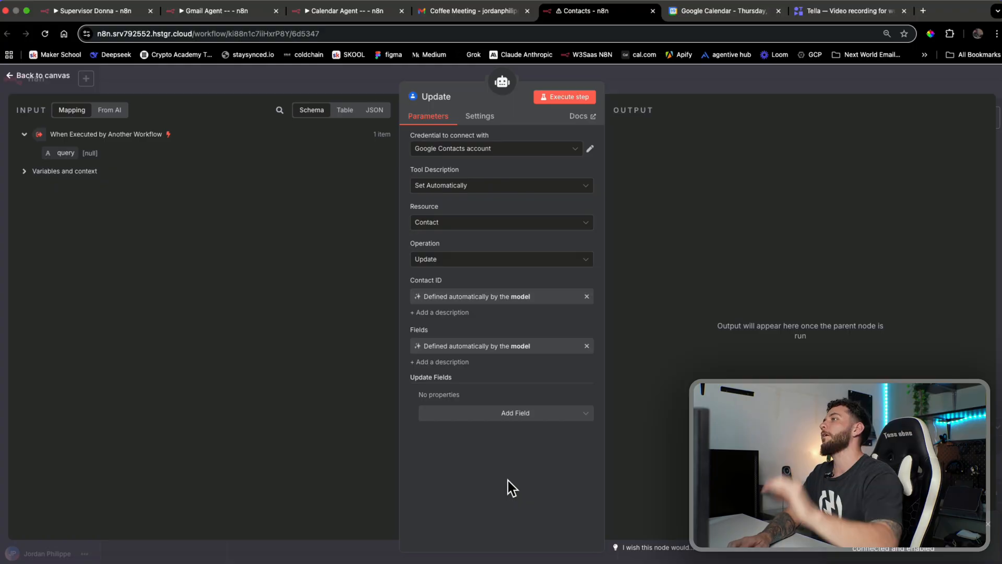
Add a Home-type address whose street, city and region the model fills in
click(503, 415)
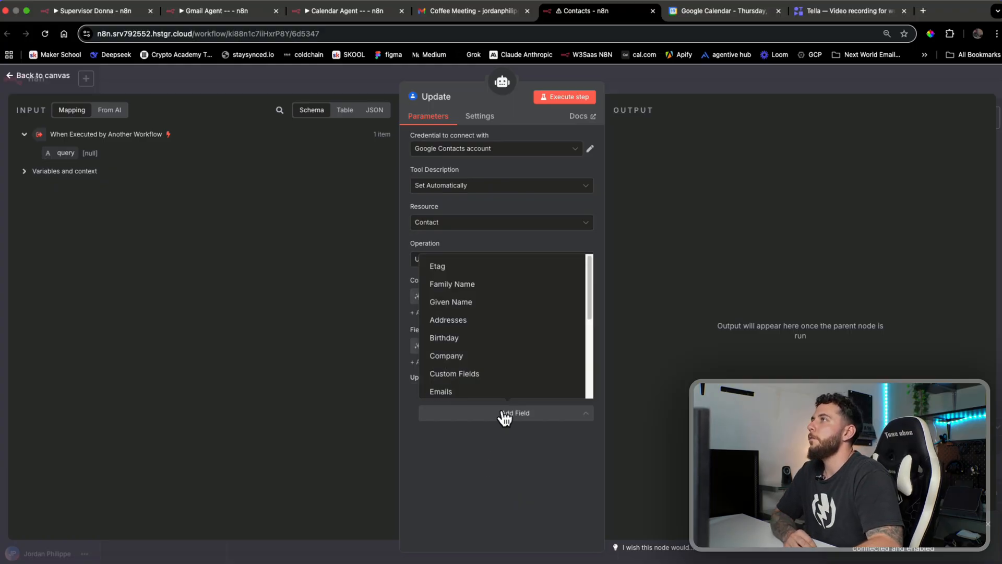
click(503, 325)
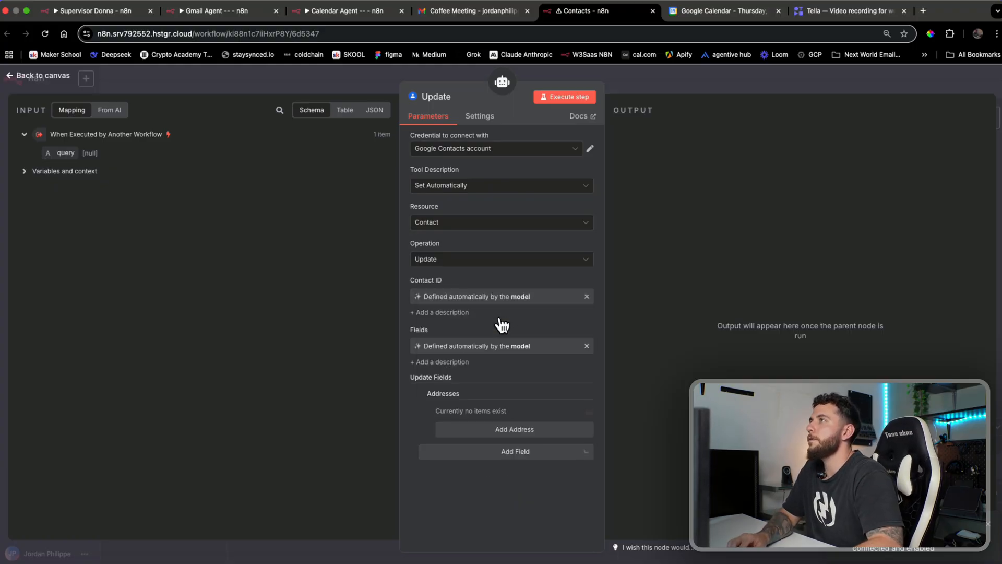
click(532, 429)
scroll(456, 435, down, 4)
click(578, 320)
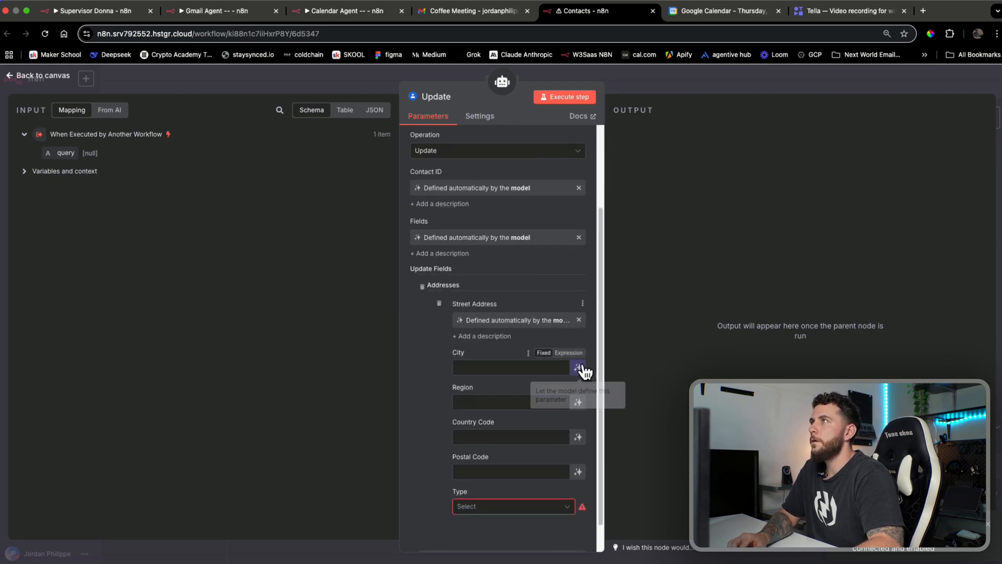
click(580, 369)
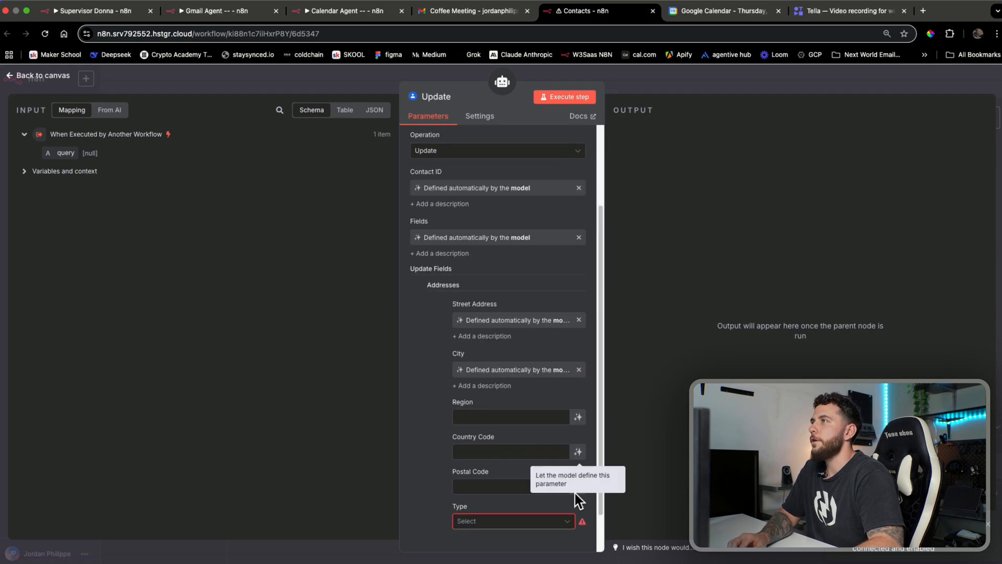
scroll(509, 491, down, 1)
click(494, 474)
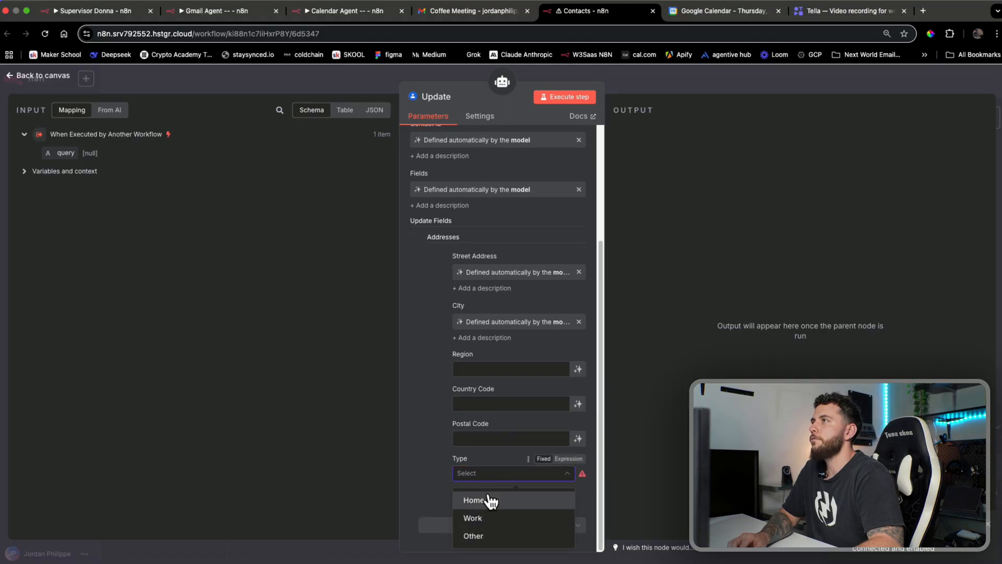
click(491, 500)
click(578, 369)
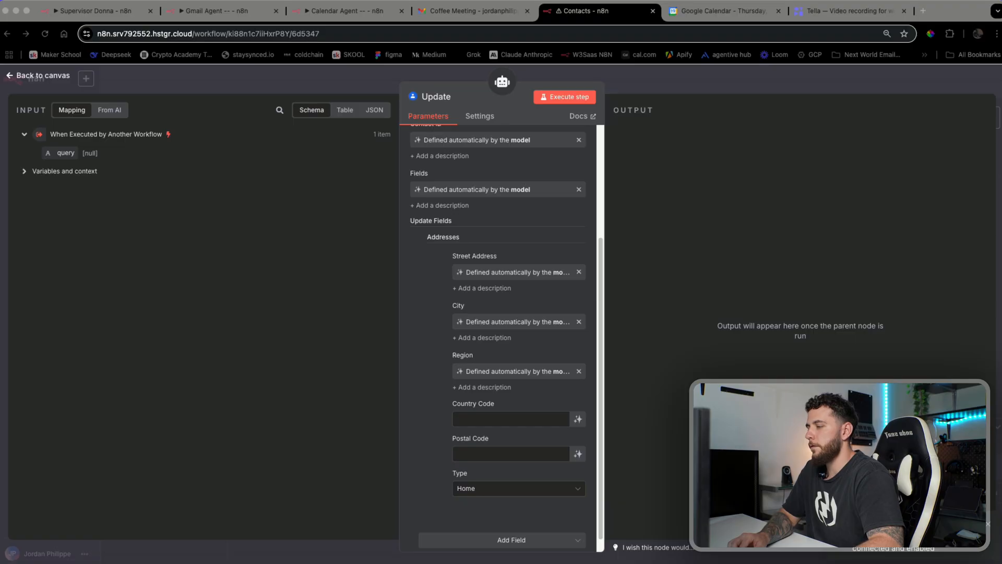
right_click(417, 456)
Add an Emails field with a Home-type entry whose value the model fills in
click(410, 487)
scroll(447, 511, down, 1)
click(454, 524)
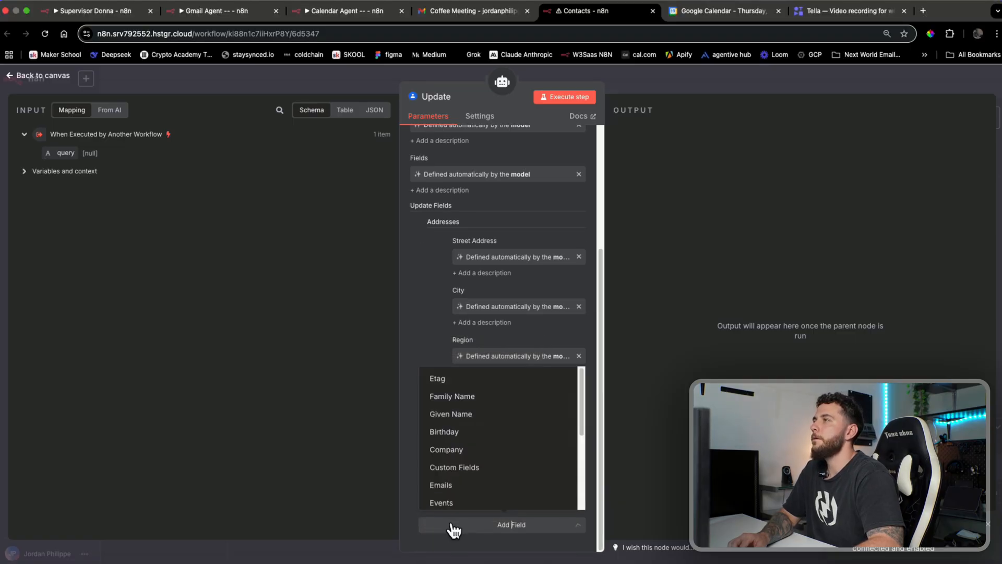
click(463, 488)
scroll(441, 483, down, 3)
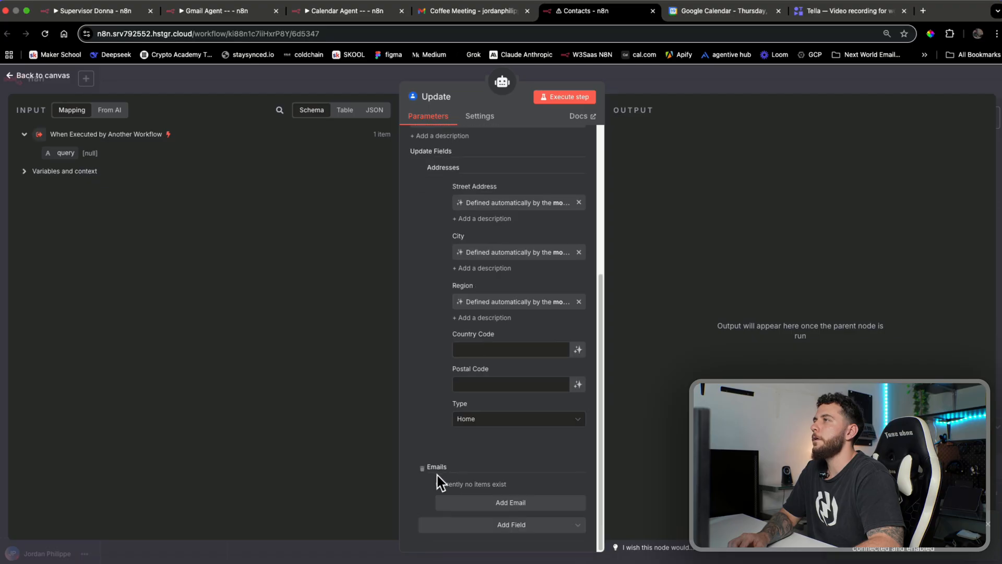
click(490, 504)
scroll(453, 450, down, 2)
click(509, 433)
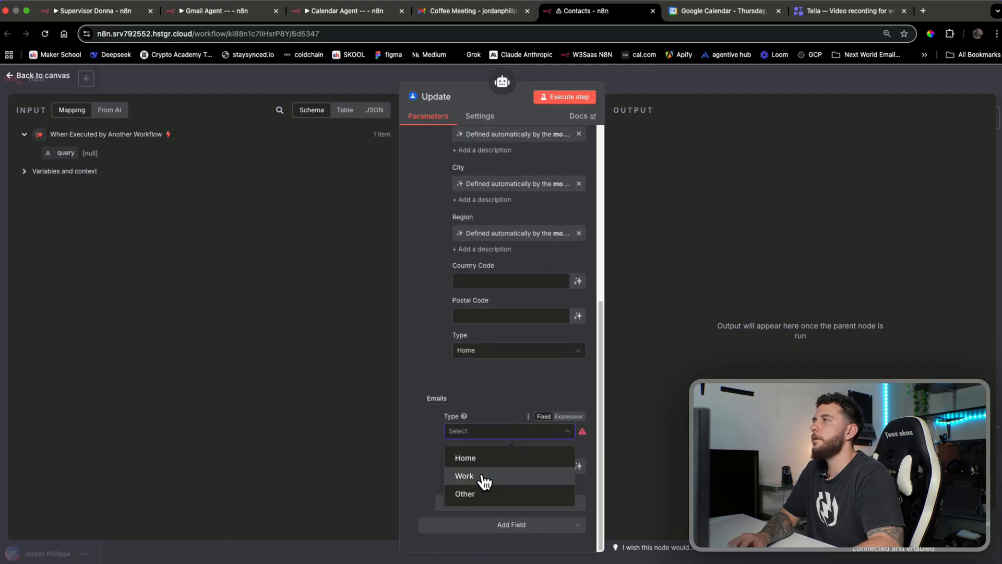
click(495, 462)
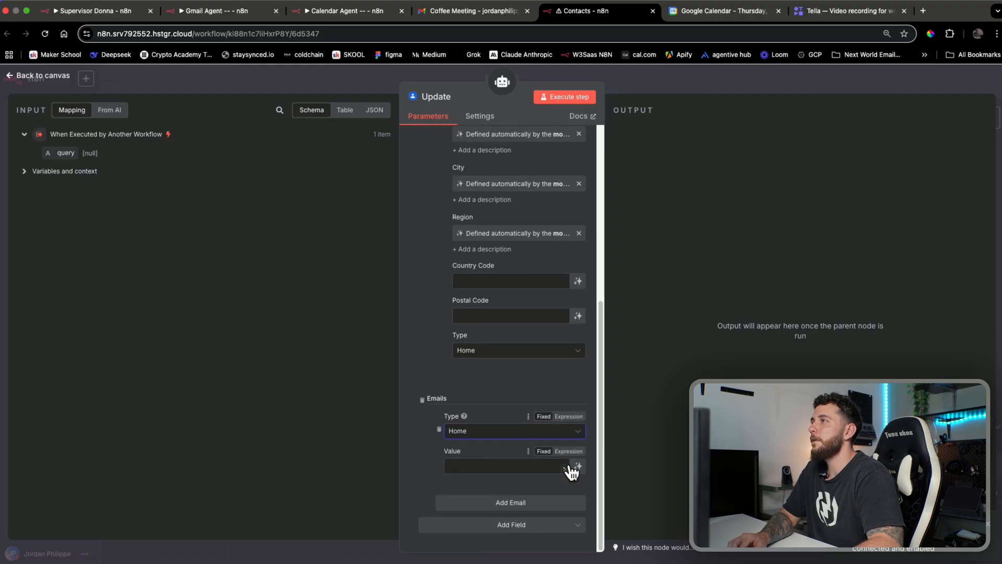
click(578, 466)
scroll(470, 481, down, 1)
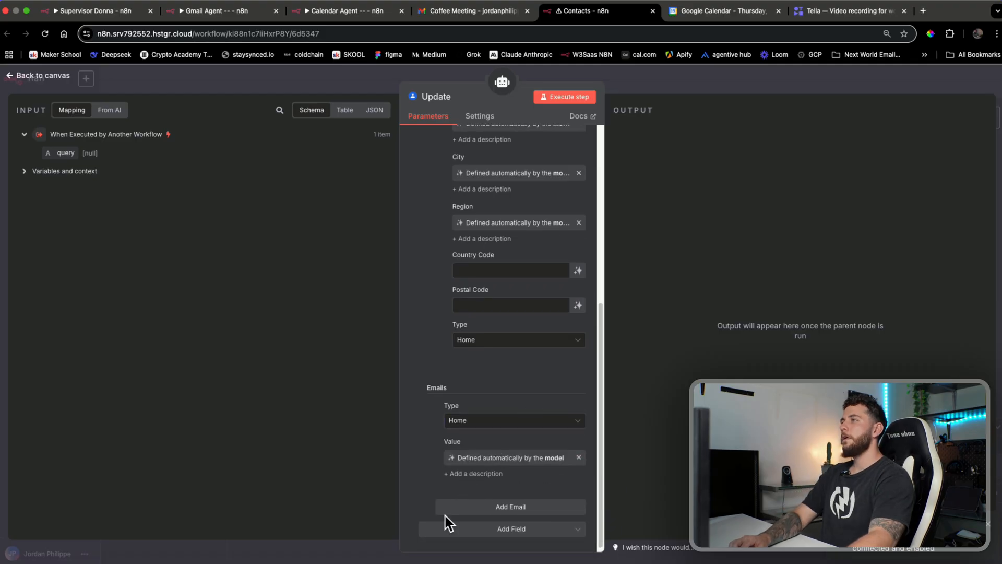
Add a company entry with model-defined name, title and domain
click(477, 528)
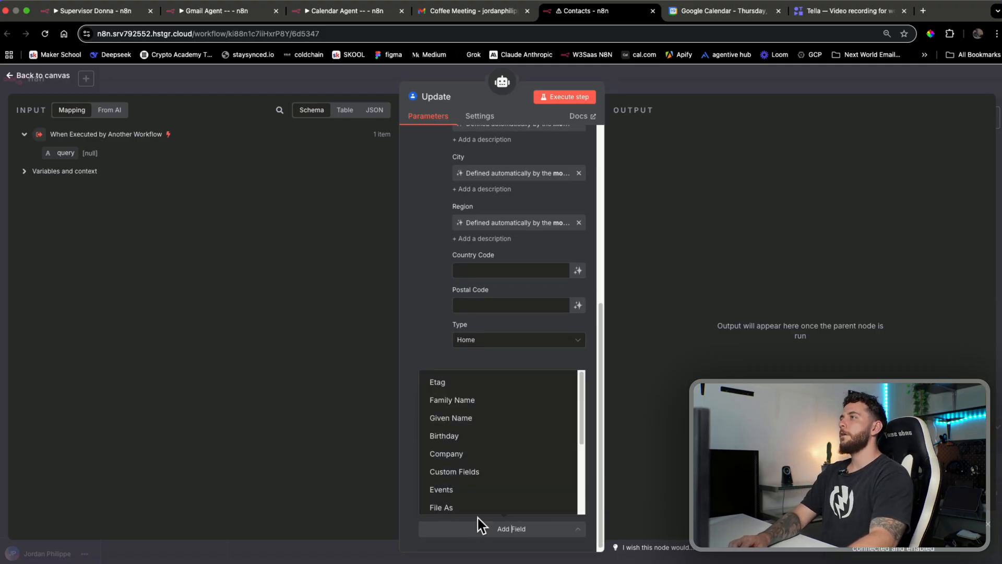
click(486, 454)
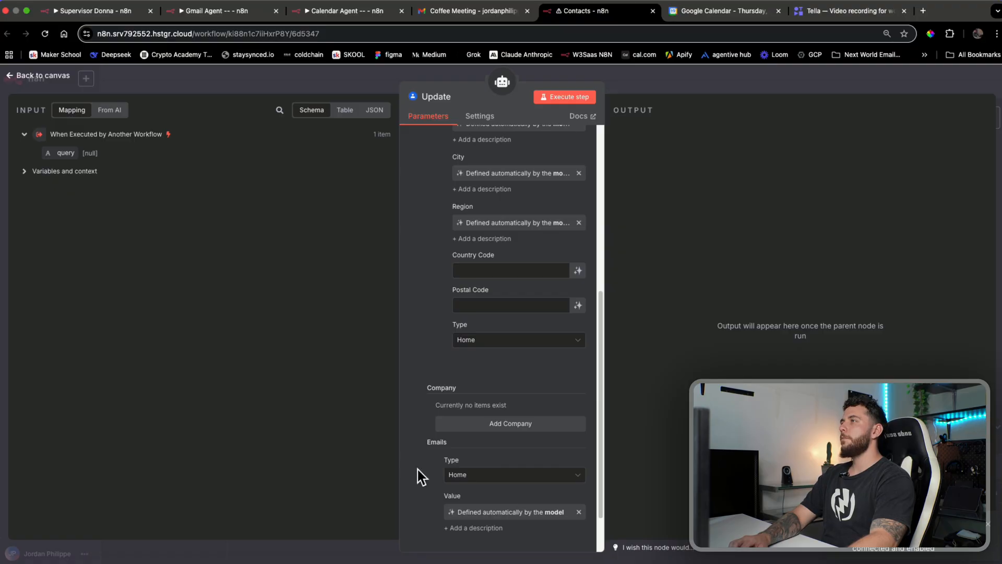
scroll(446, 488, down, 2)
click(510, 528)
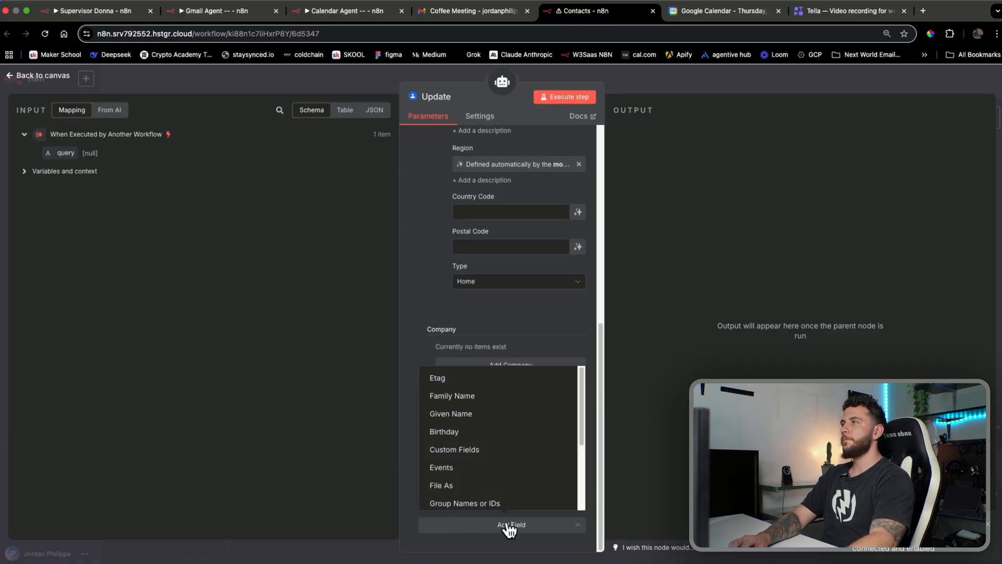
click(415, 499)
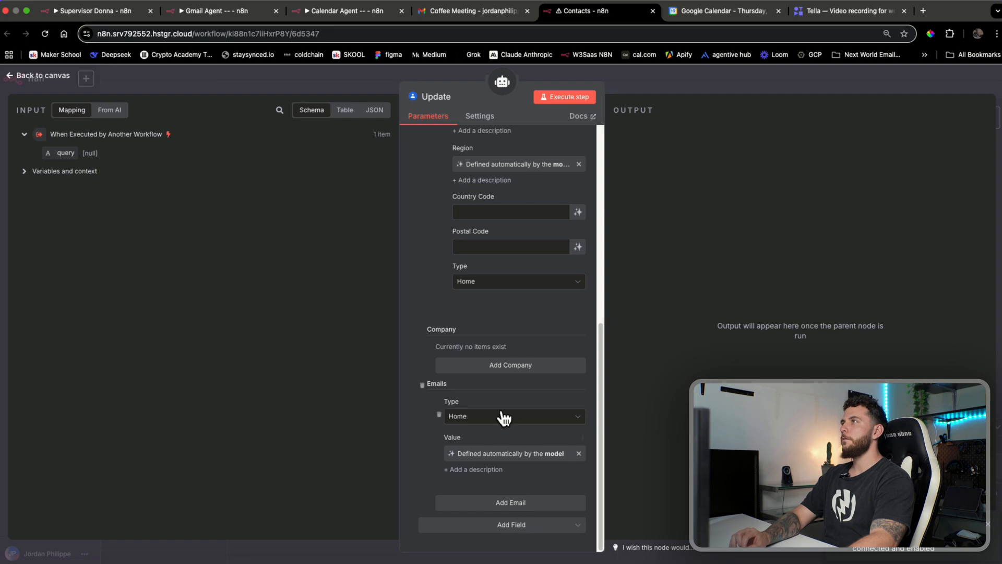
click(514, 363)
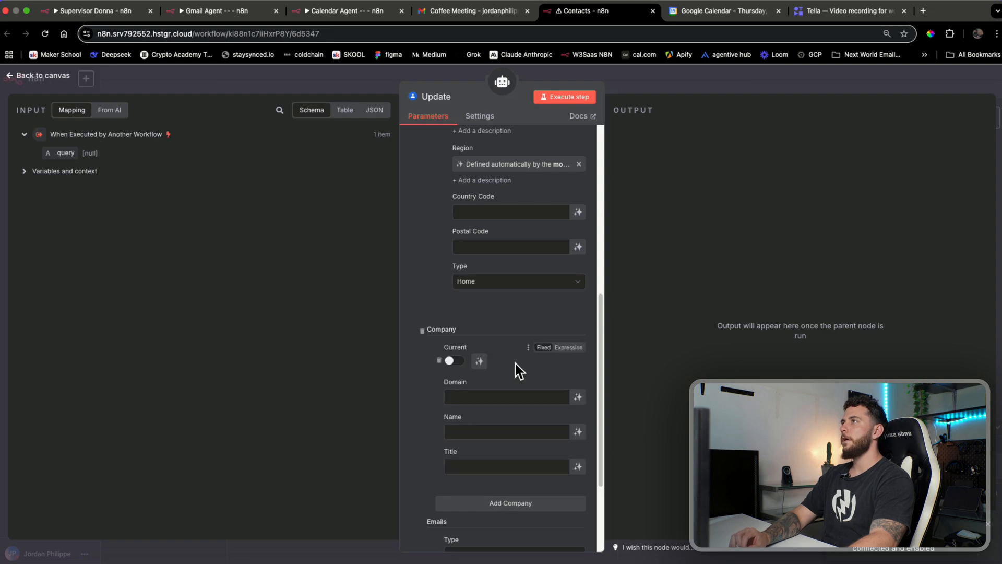
click(578, 432)
click(578, 479)
click(578, 397)
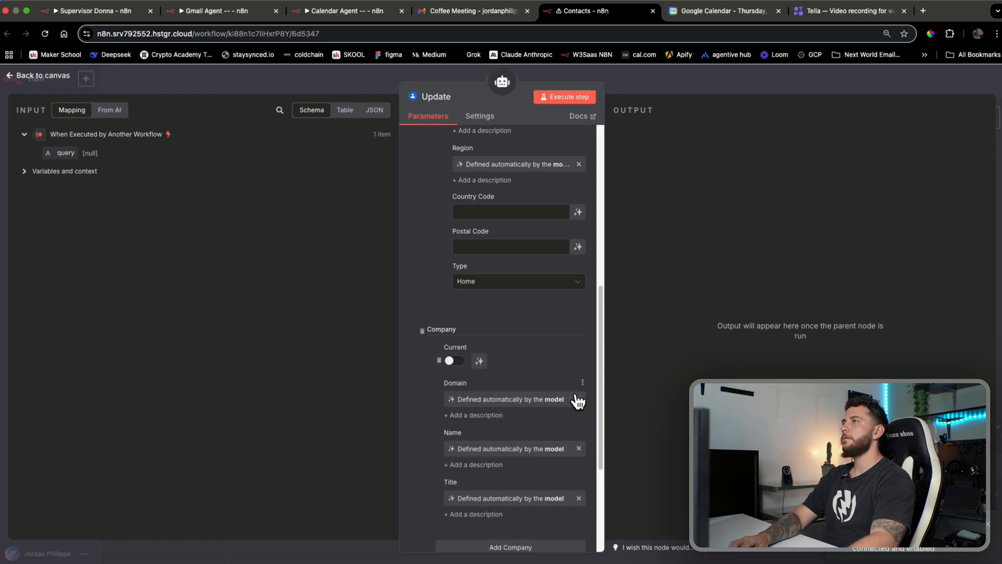
scroll(432, 437, down, 4)
scroll(436, 444, up, 8)
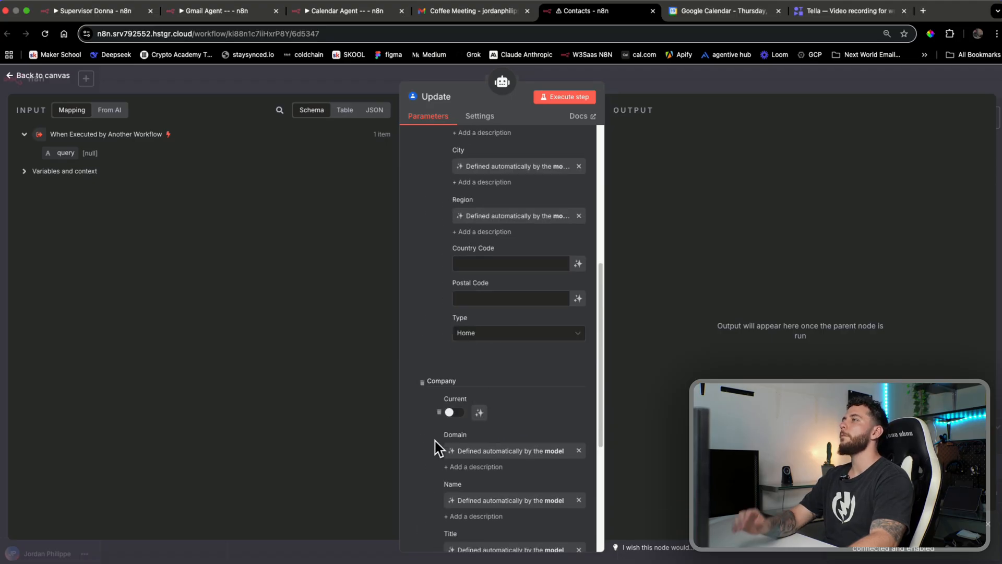
scroll(436, 447, up, 2)
scroll(436, 447, down, 10)
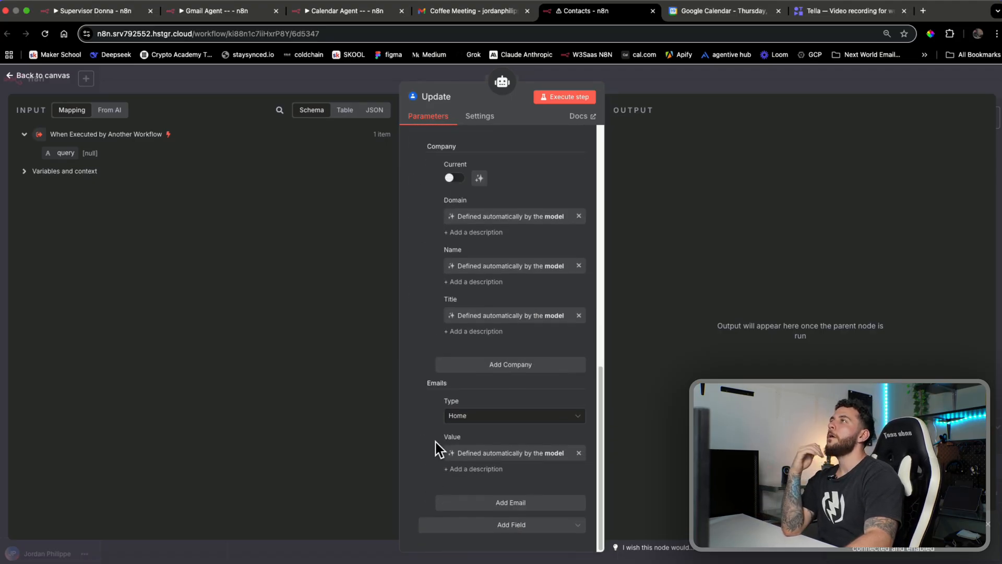
Add a Home-type phone entry with a model-filled value, then return to the canvas
click(488, 525)
scroll(486, 454, down, 3)
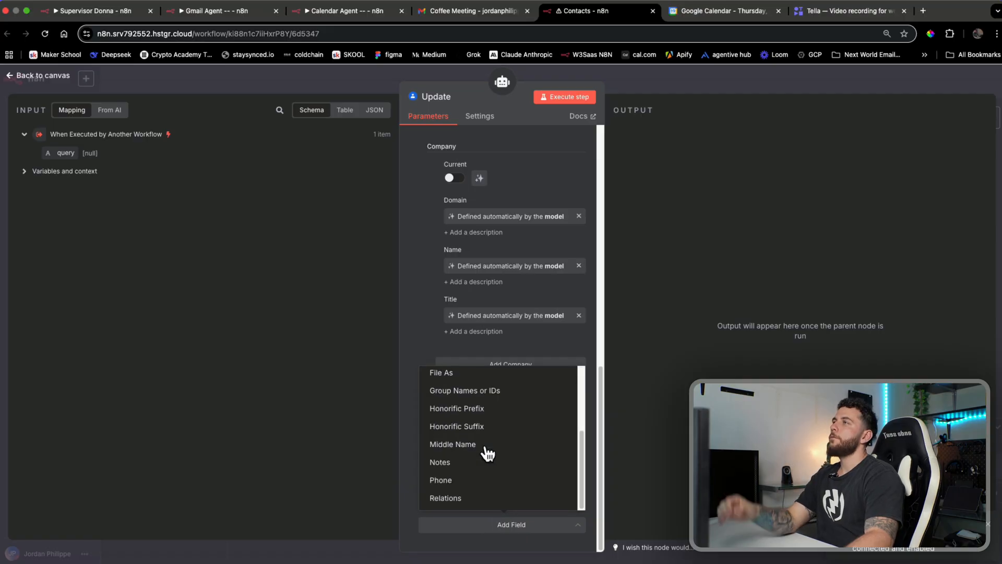
click(473, 480)
scroll(429, 480, down, 2)
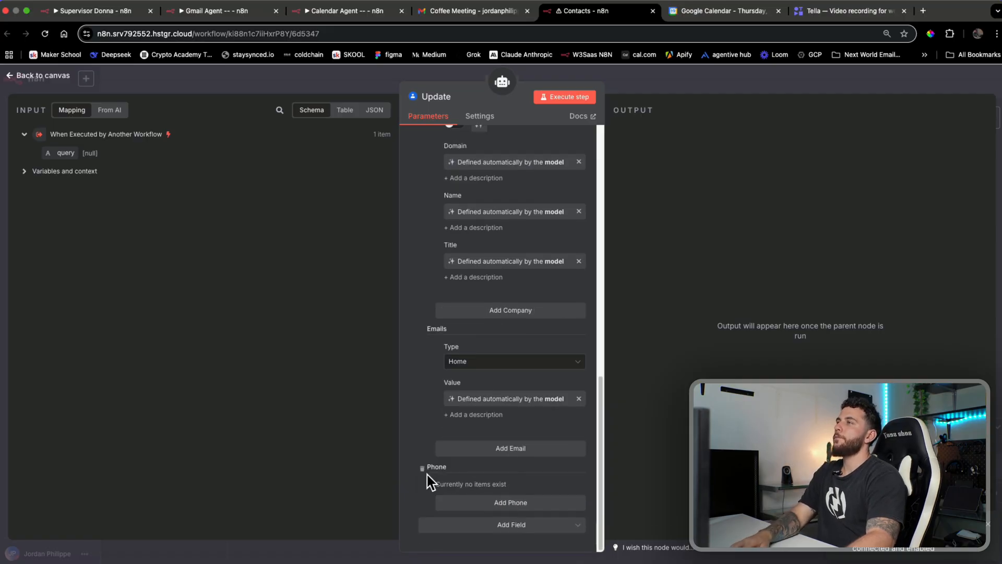
click(469, 503)
click(473, 505)
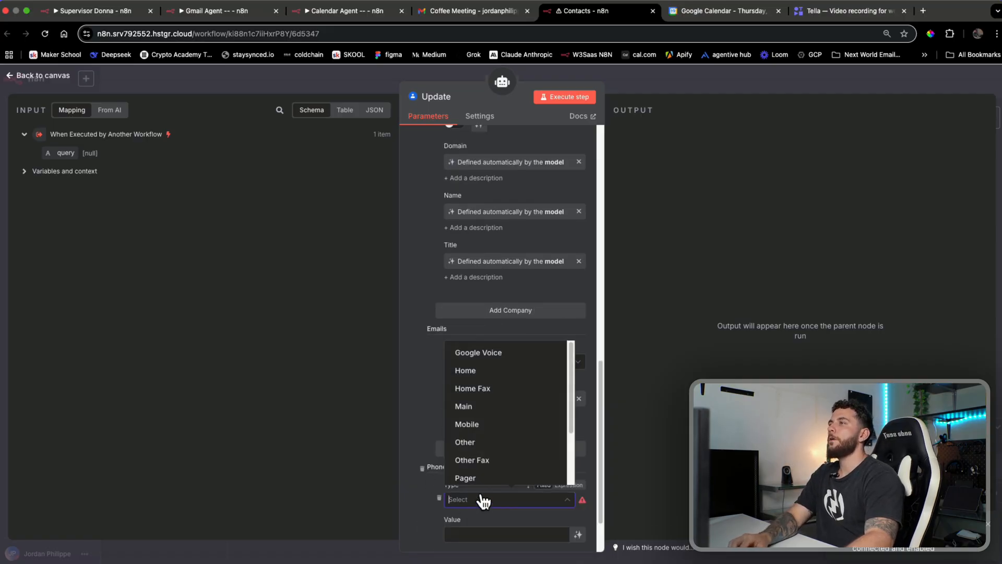
click(489, 380)
scroll(485, 425, down, 2)
click(579, 467)
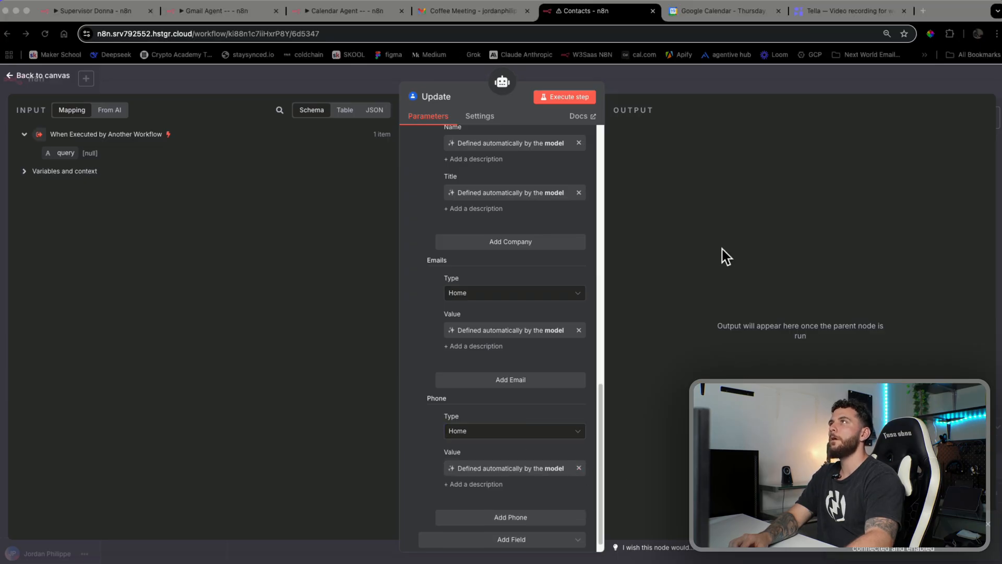
click(708, 84)
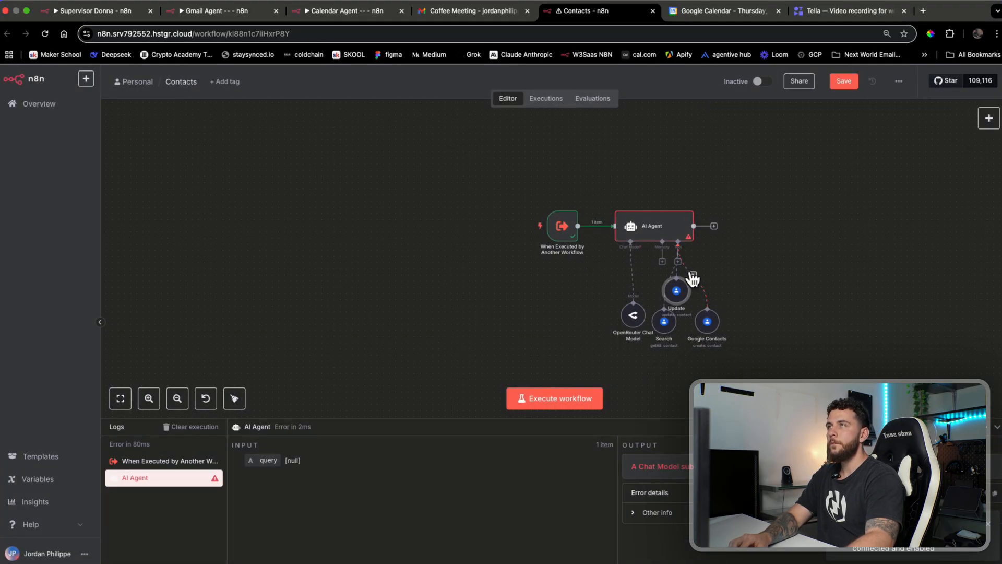
Move the Update node aside and attach another Google Contacts Tool to the agent
drag(677, 291, 750, 328)
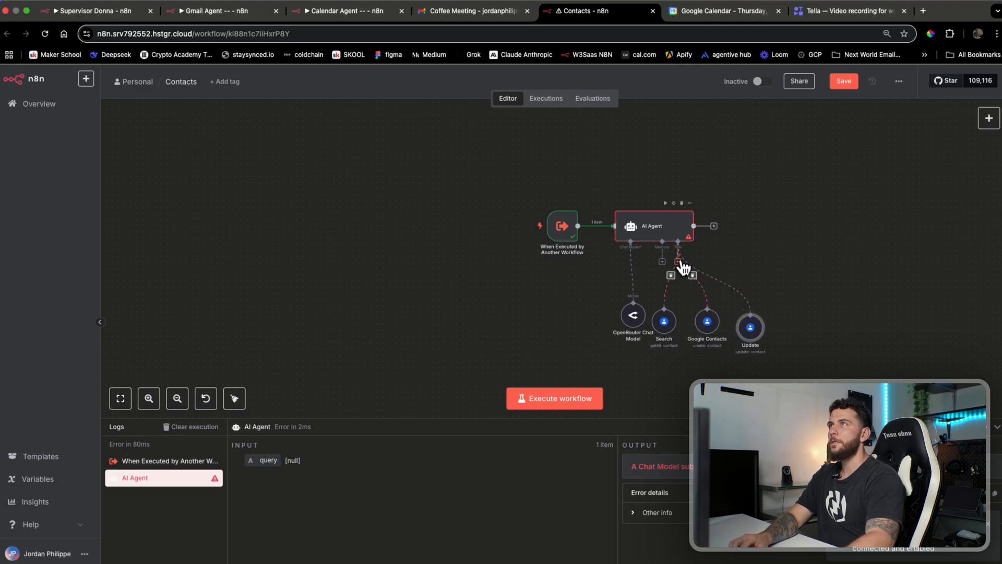
click(679, 262)
text(contac)
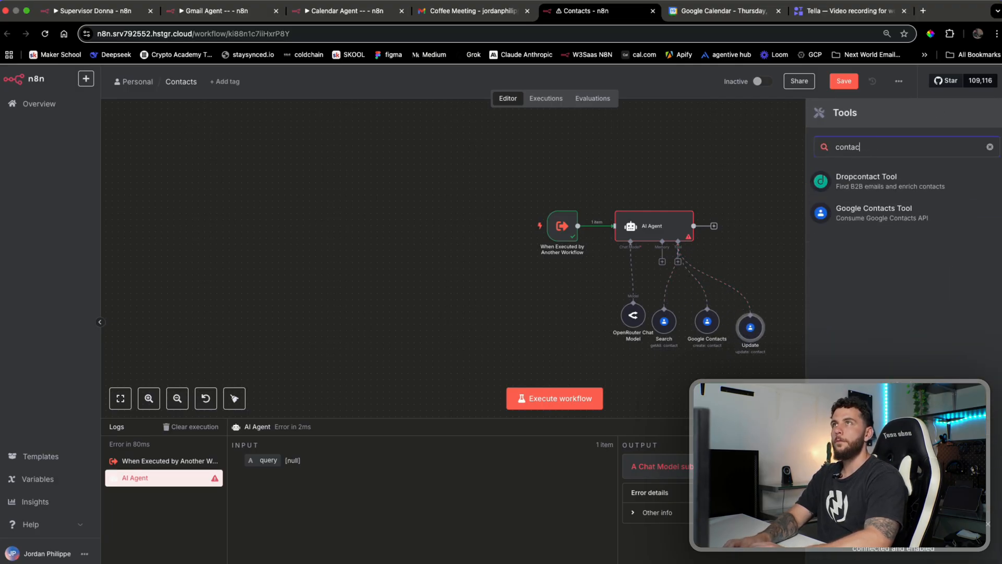
click(867, 219)
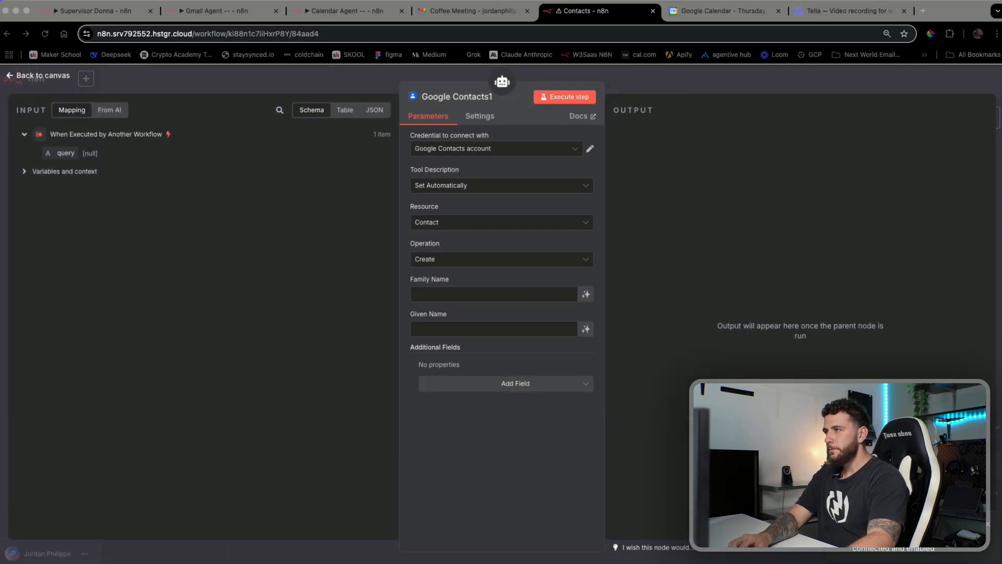
Set the tool to Delete with a model-defined Contact ID and name it 'delete'
click(504, 218)
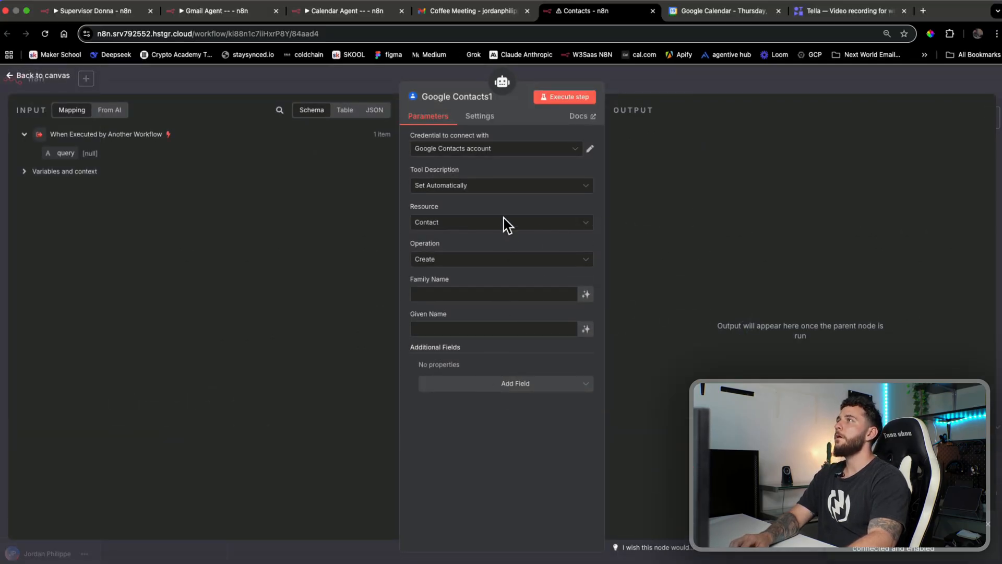
click(487, 259)
text(d)
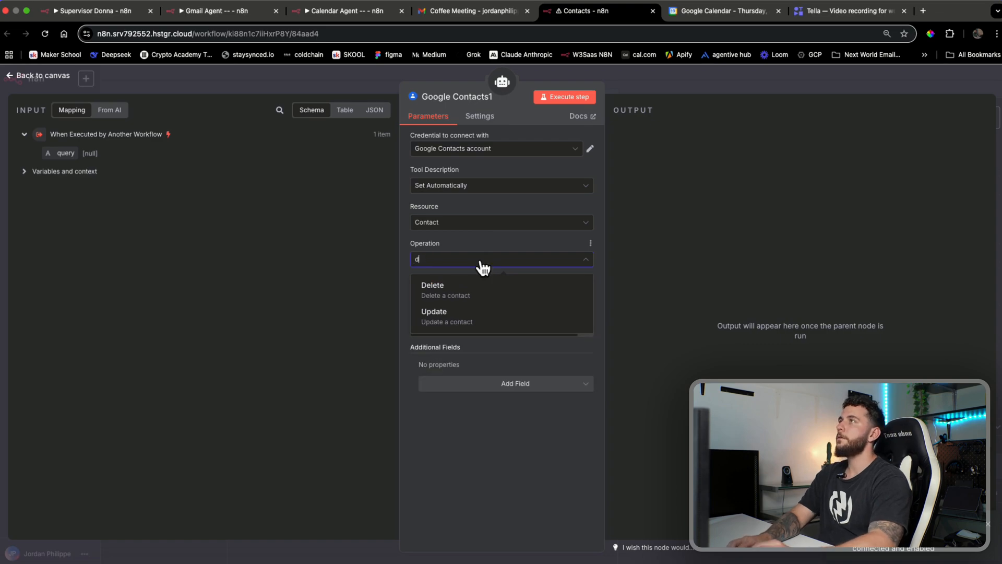
click(473, 287)
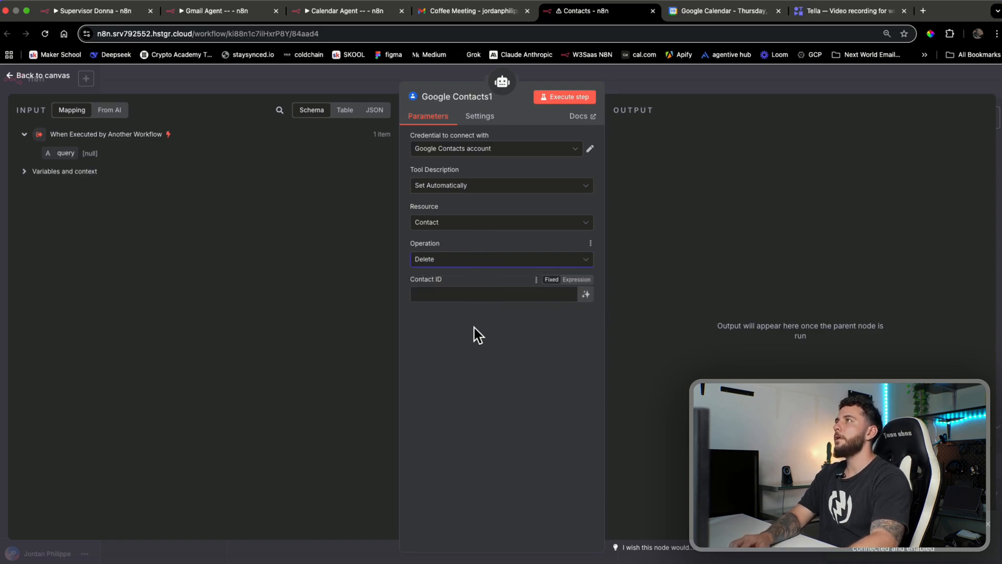
click(586, 295)
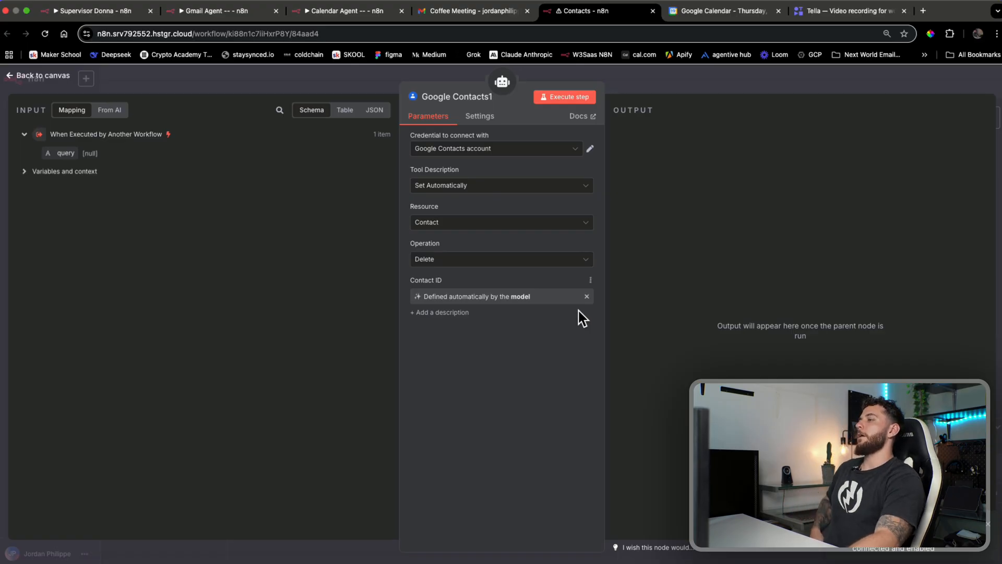
click(468, 102)
text(delete)
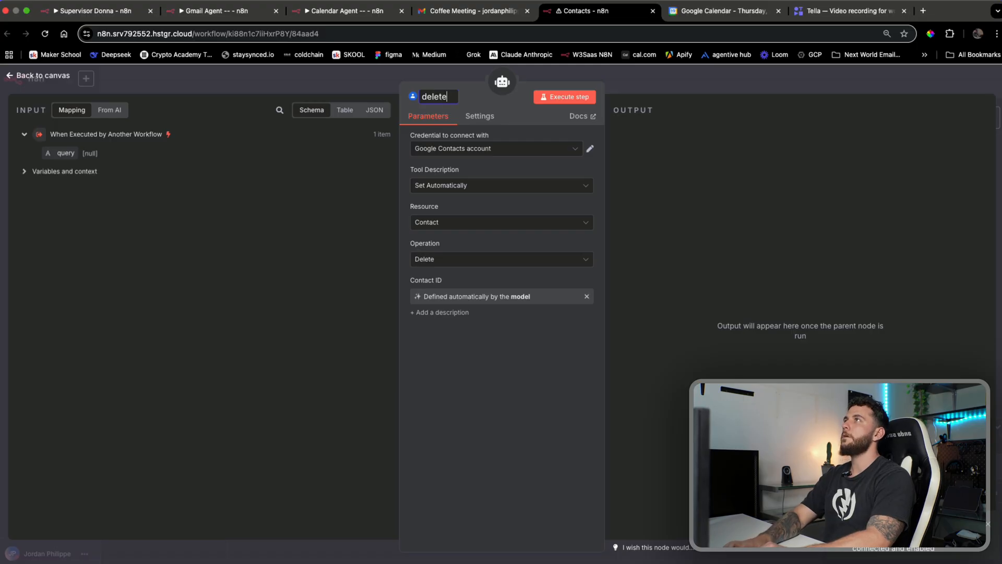
key(Return)
click(741, 74)
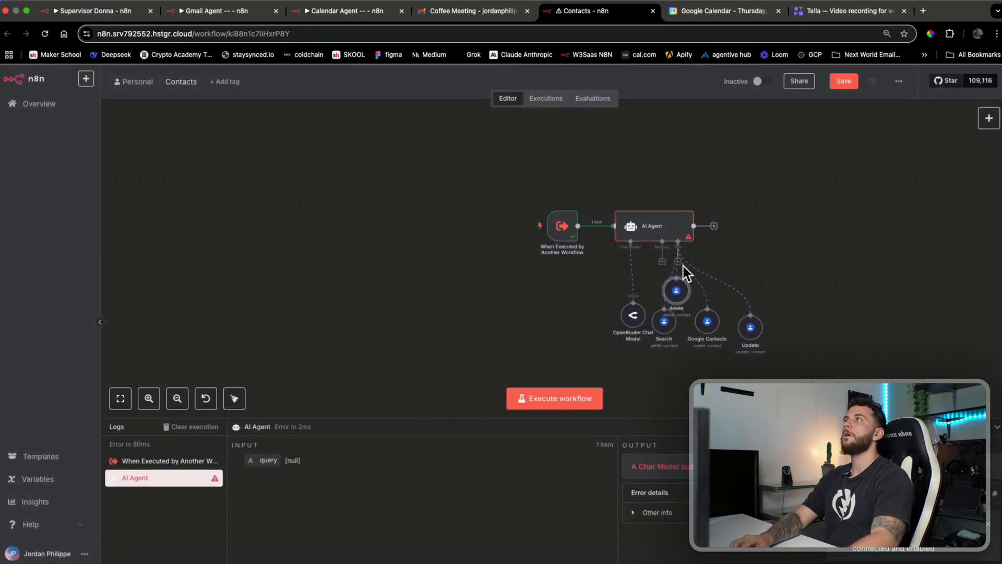
Shift the Update and Google Contacts nodes right and rename Google Contacts to 'create'
scroll(755, 273, up, 3)
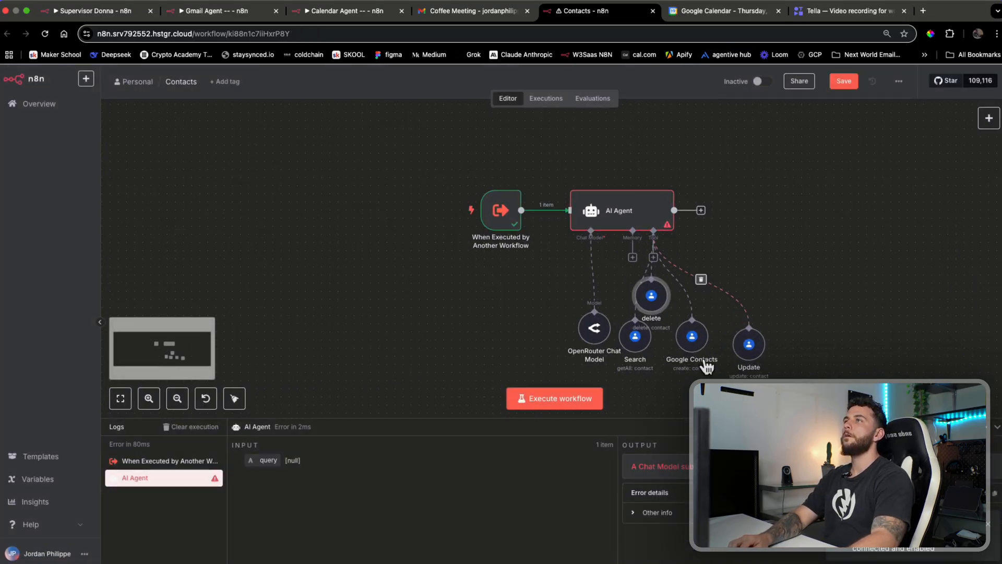
drag(749, 345, 773, 344)
drag(697, 337, 713, 345)
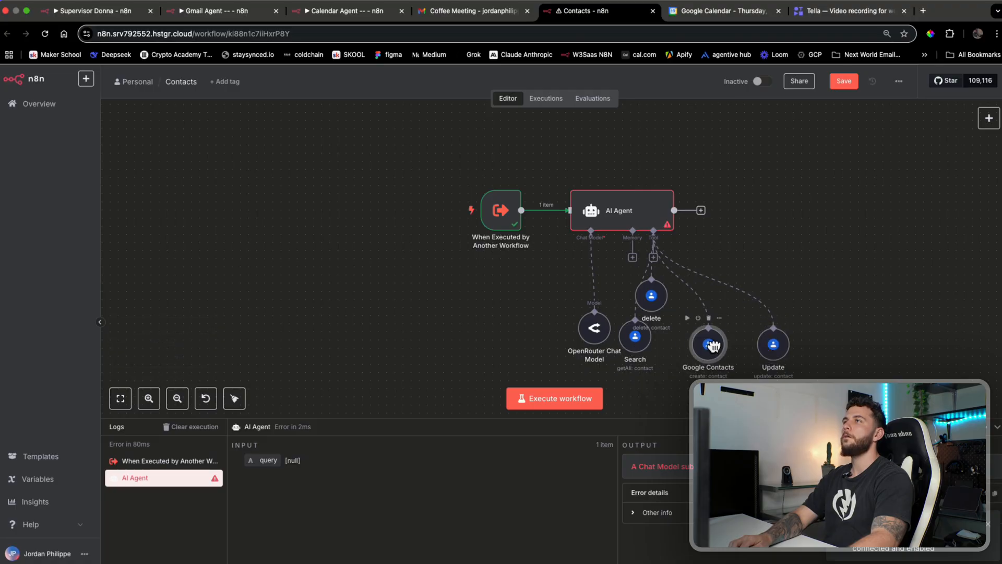
double_click(711, 345)
text(create)
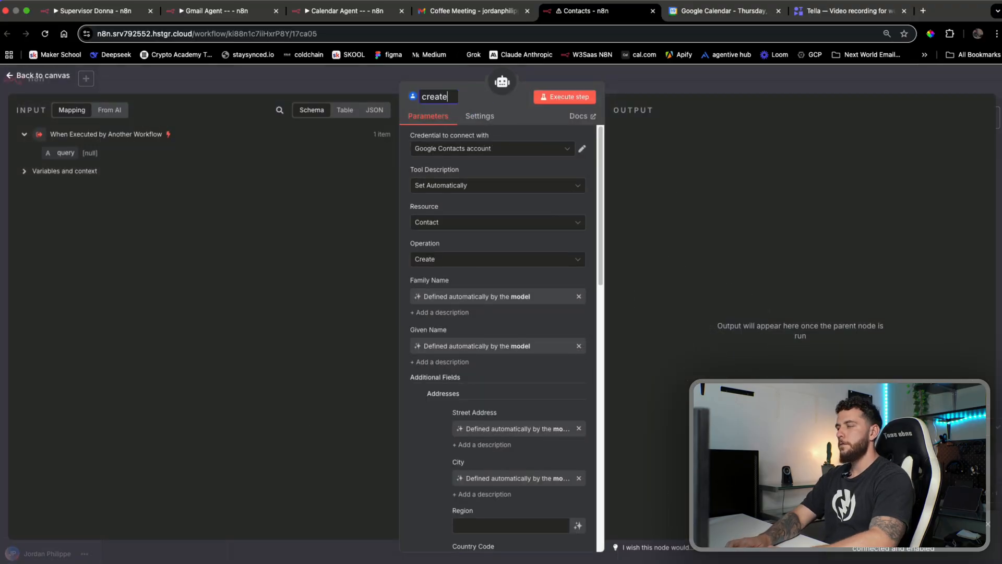
key(Return)
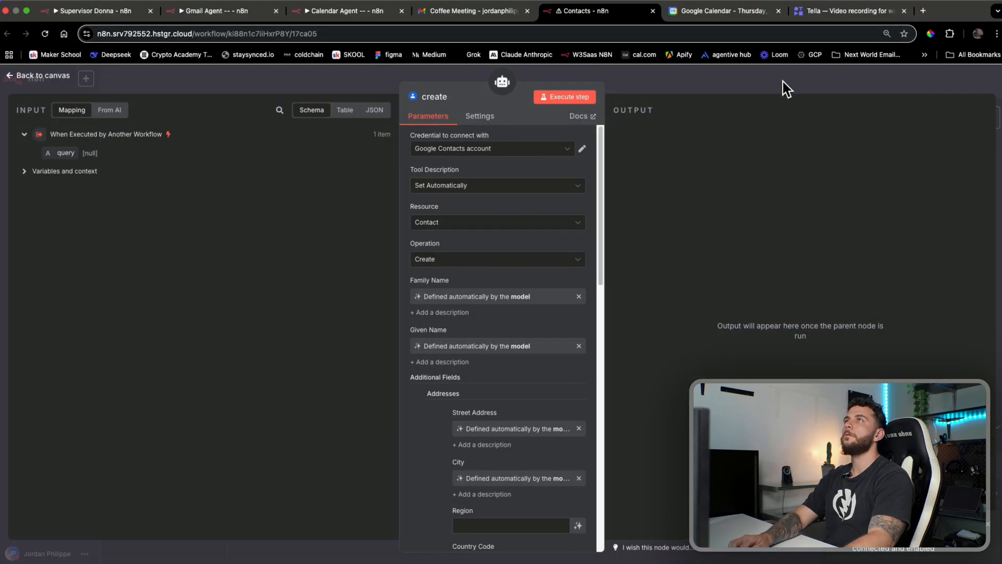
click(783, 85)
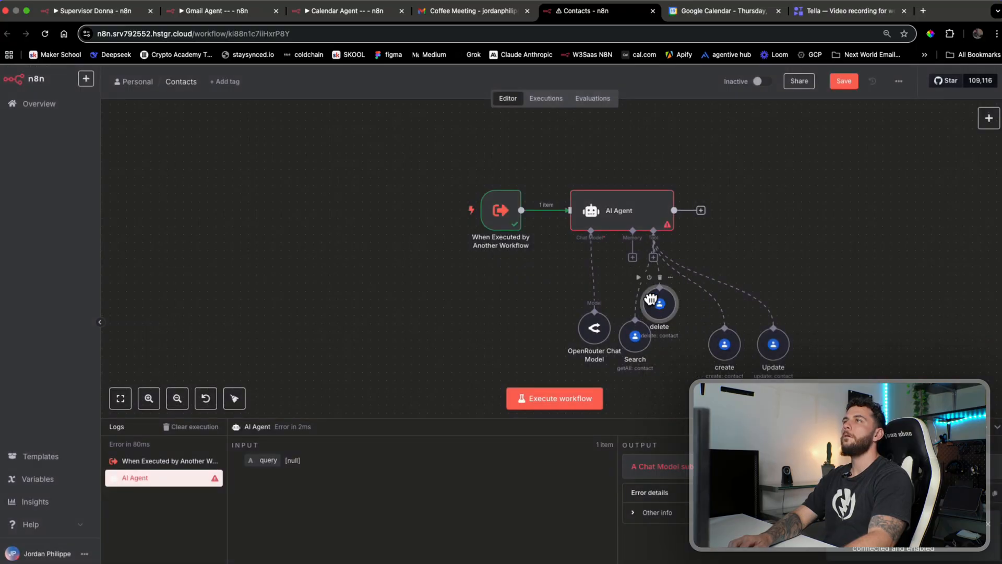
Line up the delete and Search nodes and rename the AI Agent to 'contacts agent'
drag(651, 296, 693, 353)
drag(635, 336, 559, 350)
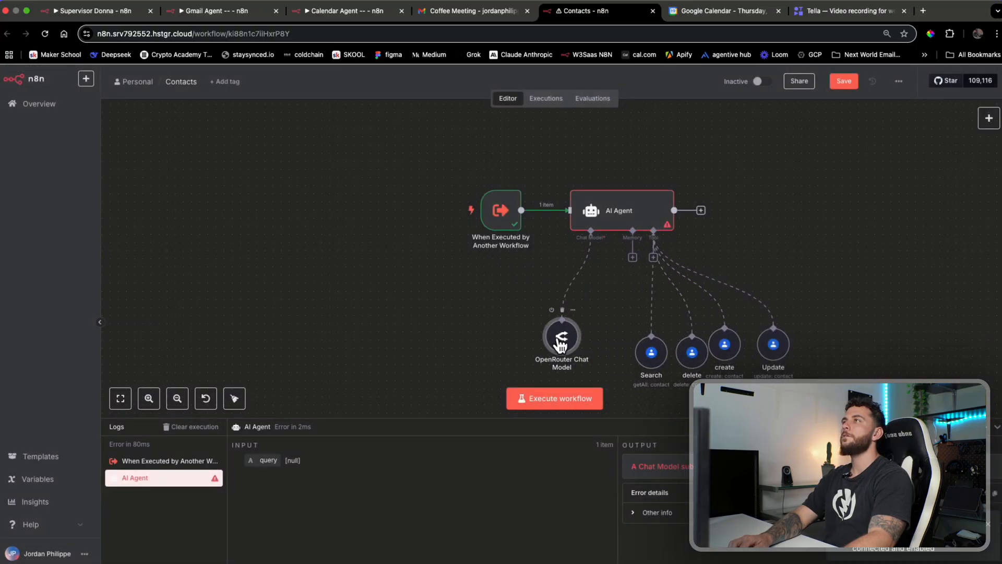
double_click(595, 214)
click(443, 100)
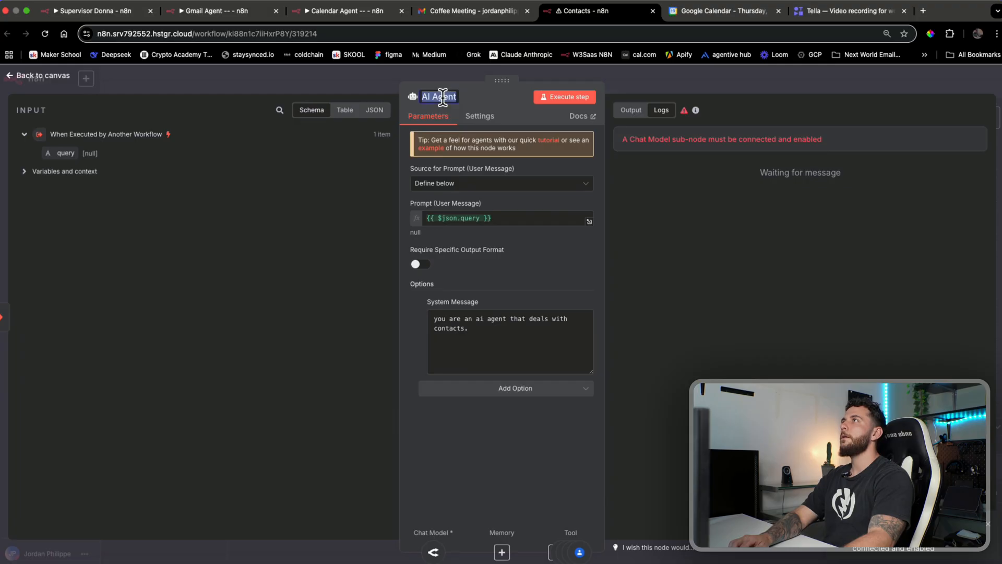
text(contacts agent)
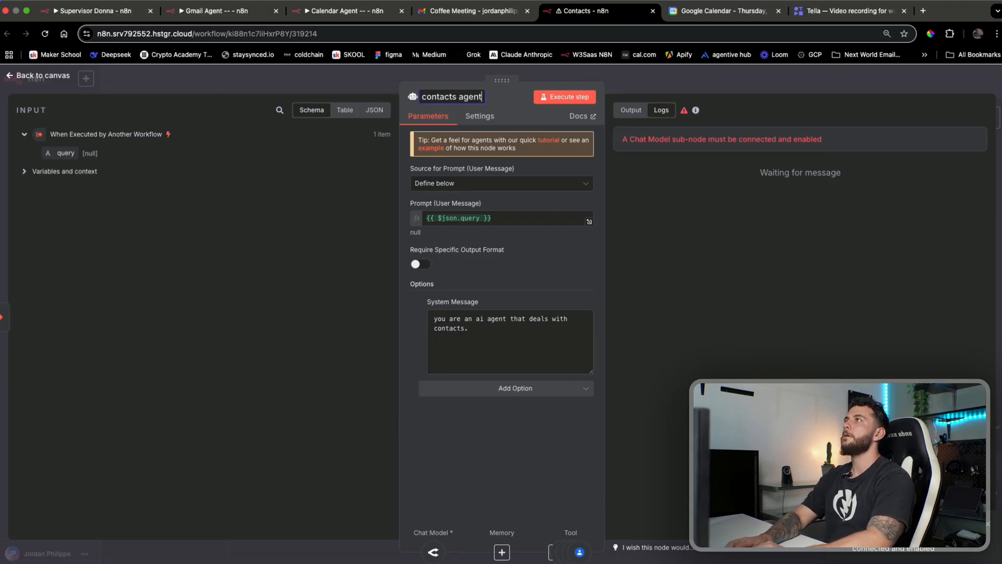
key(Return)
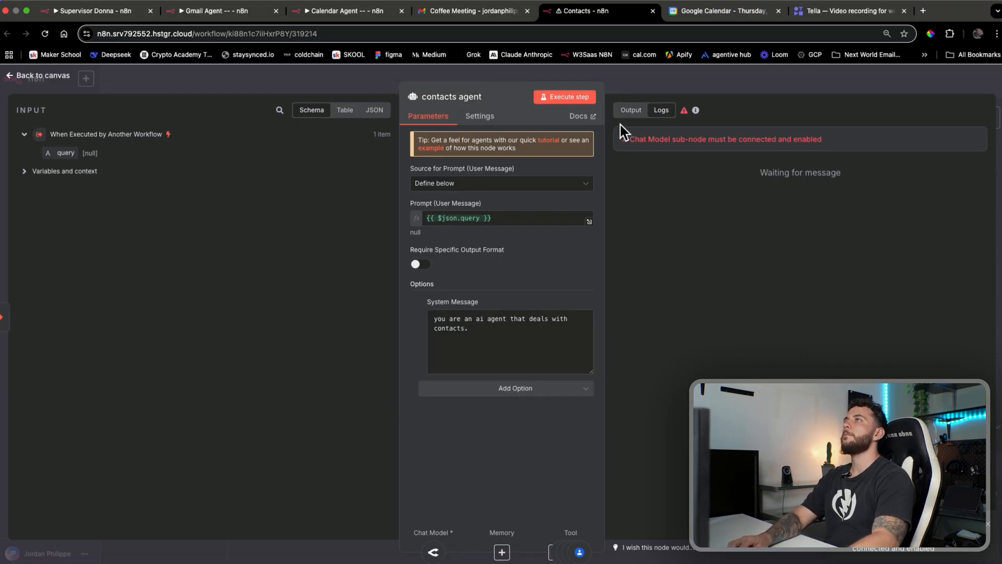
click(700, 89)
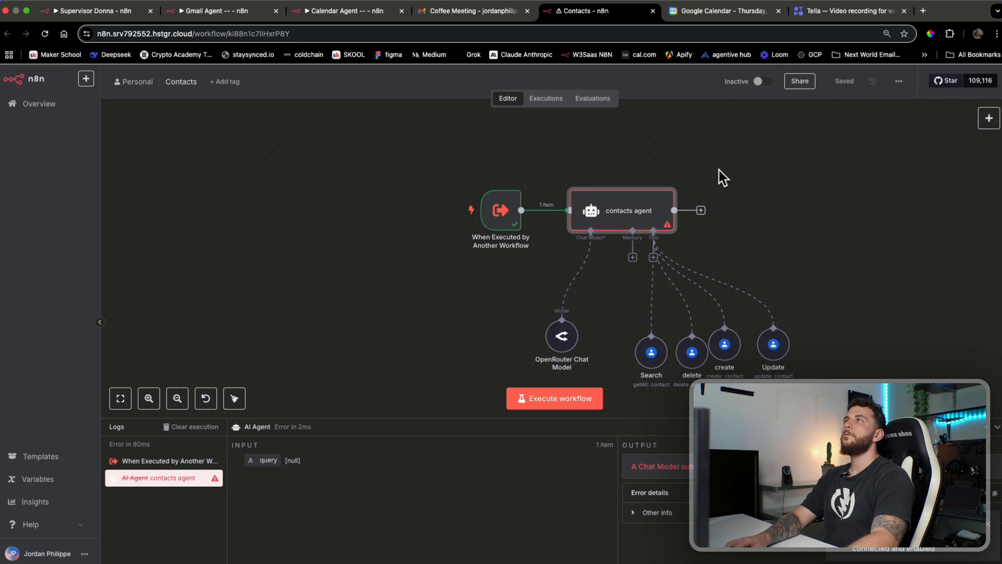
double_click(593, 211)
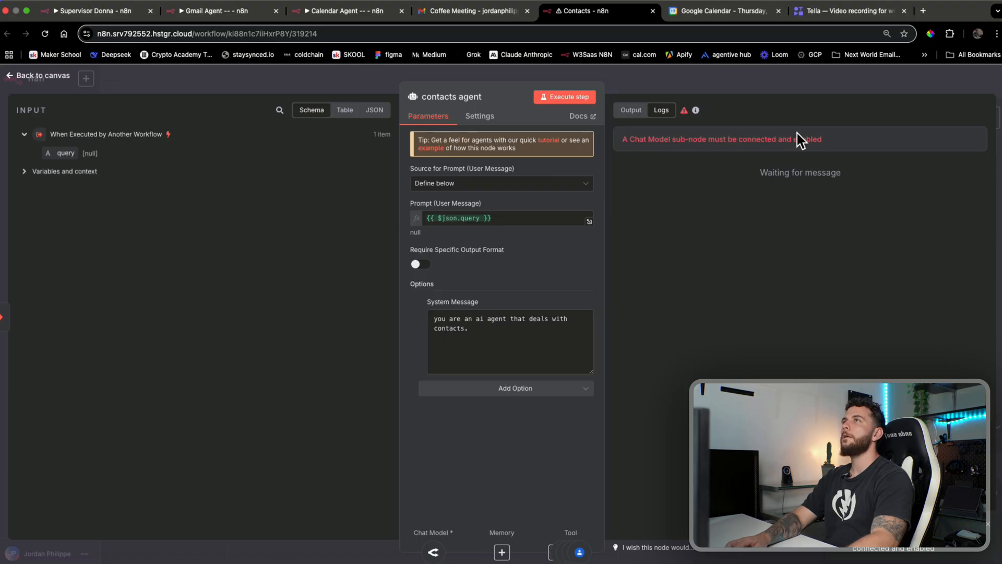
click(783, 89)
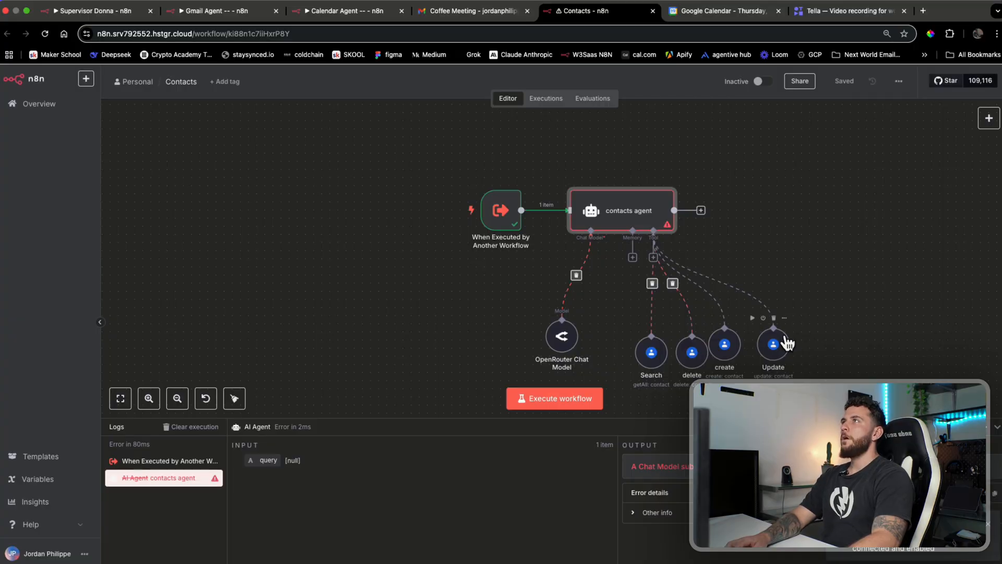
Append '--' to the workflow name and switch to the Supervisor Donna workflow
click(183, 82)
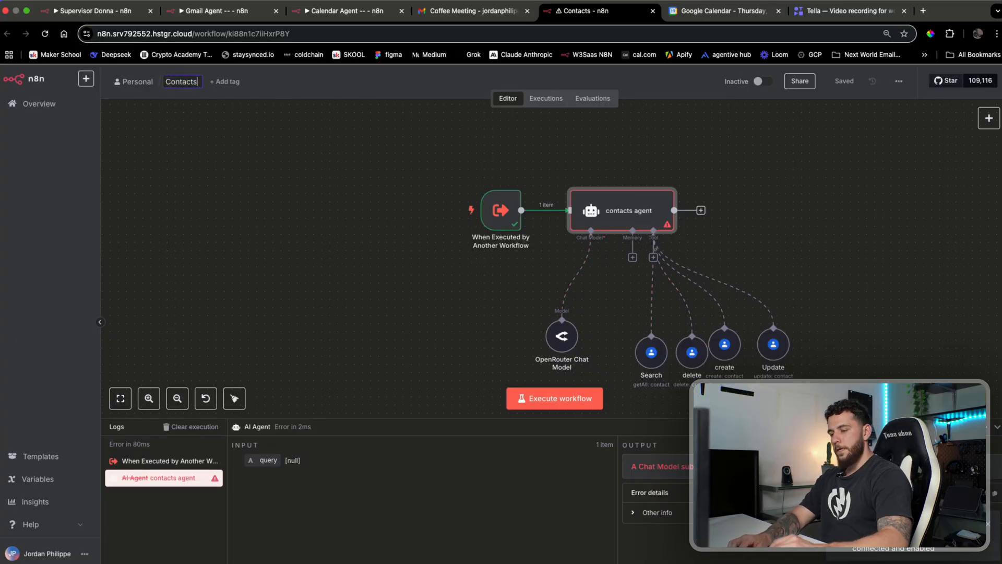
text(--)
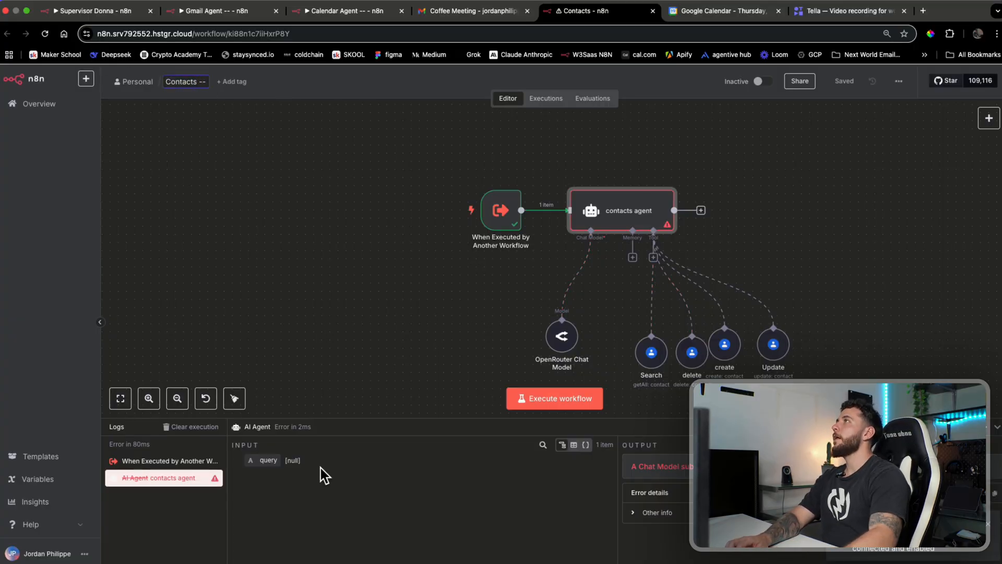
key(Return)
key(super+1)
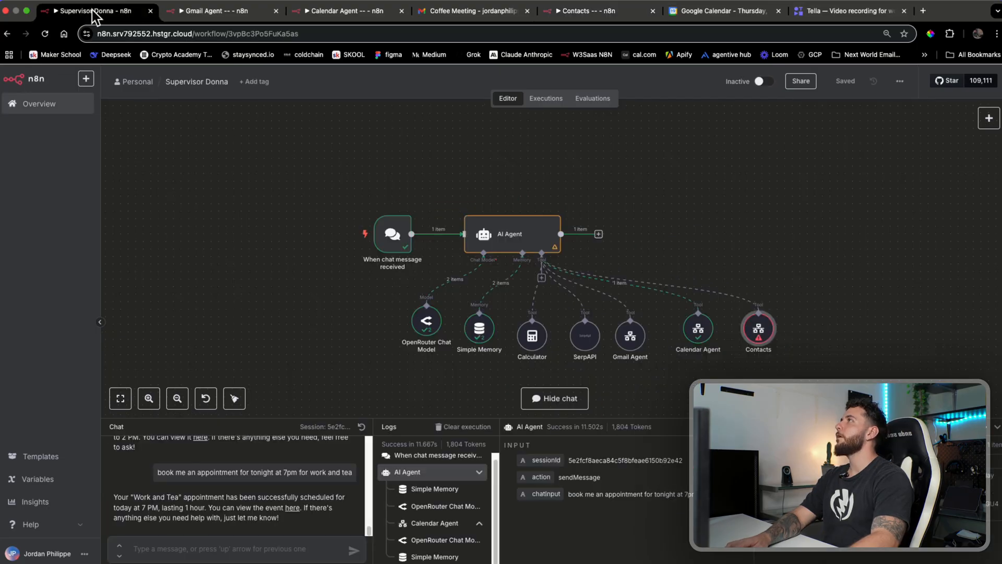
Point the Contacts tool at the 'Contacts --' workflow, make query model-defined, and save
double_click(765, 330)
click(505, 313)
text(conta)
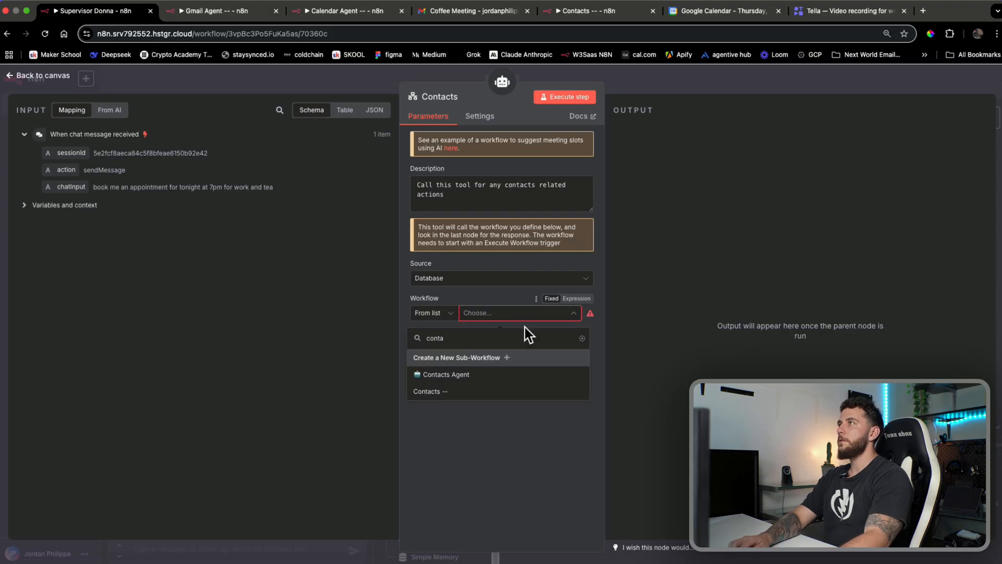
click(477, 392)
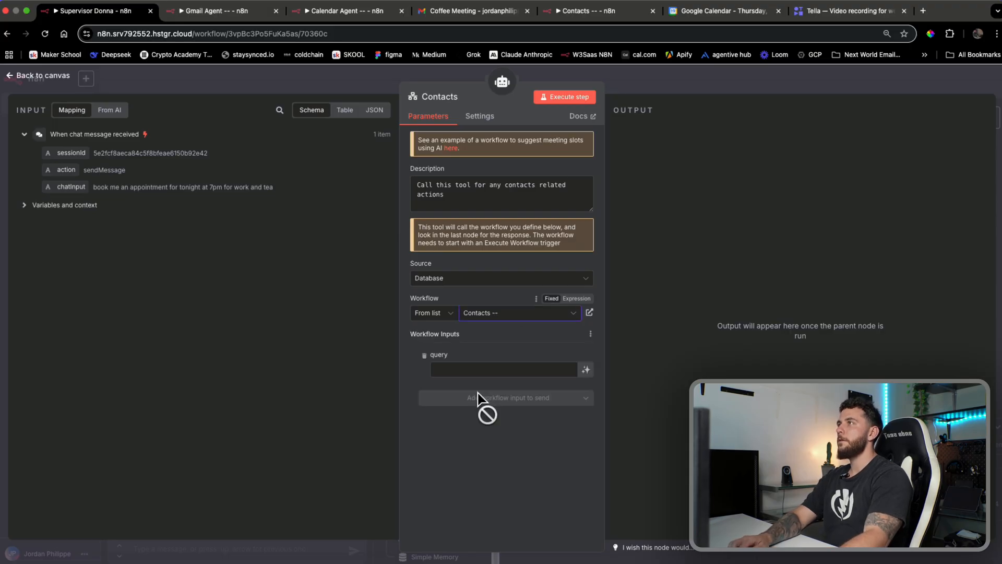
click(586, 369)
click(694, 83)
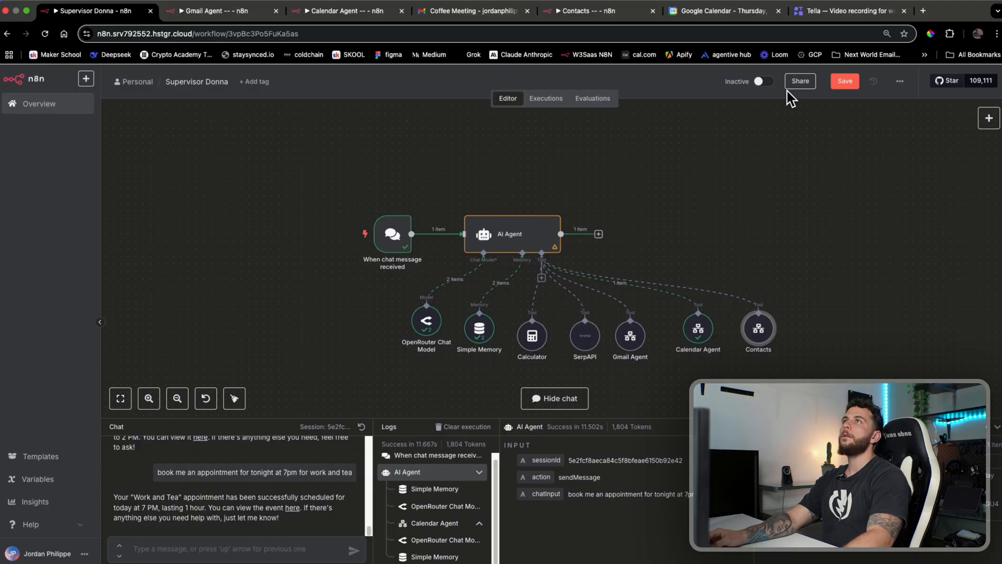
click(844, 82)
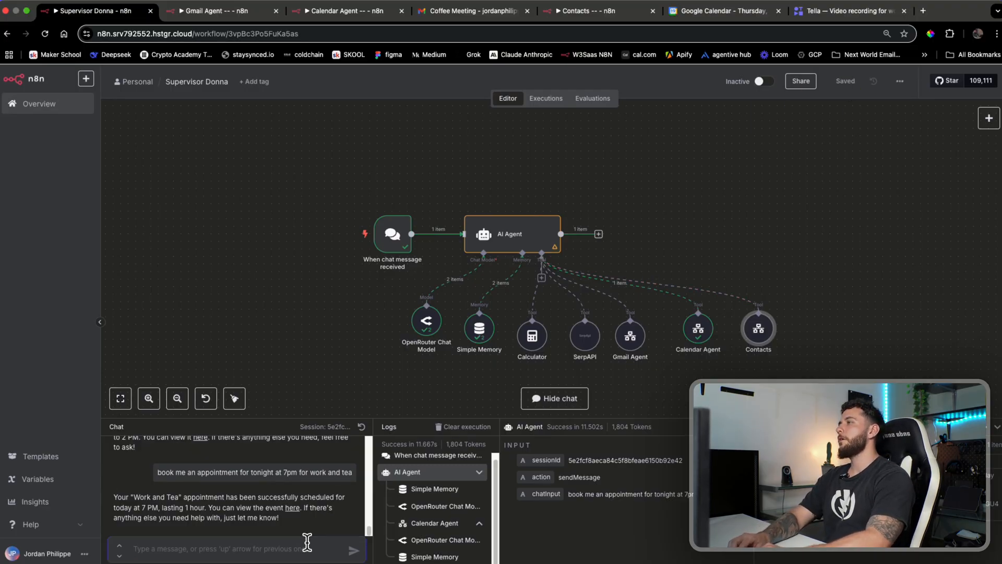
Send the chat agent a multi-line request to create a contact with name, e-mail and phone
text(can you create me a con)
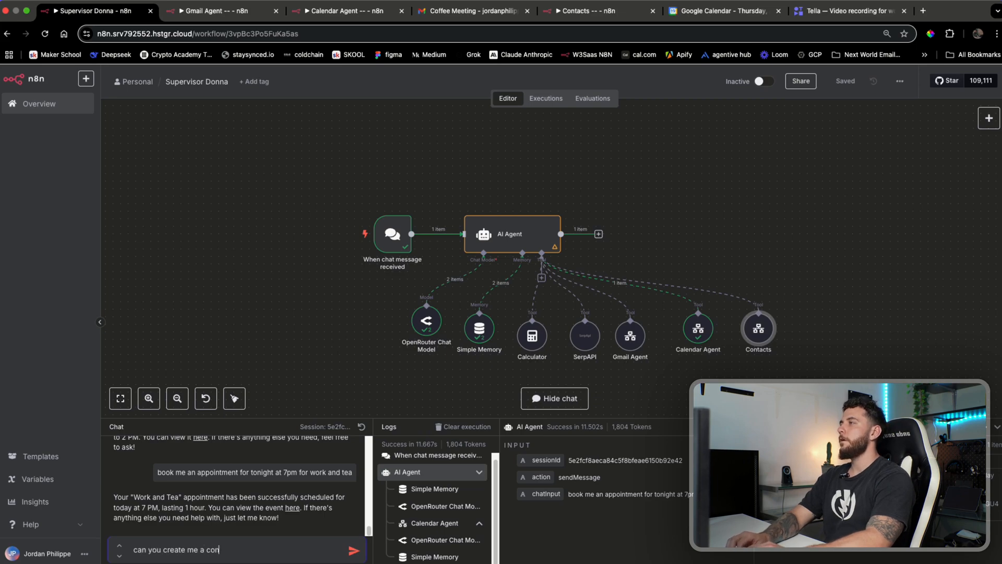
text(tact:)
key(shift+Return)
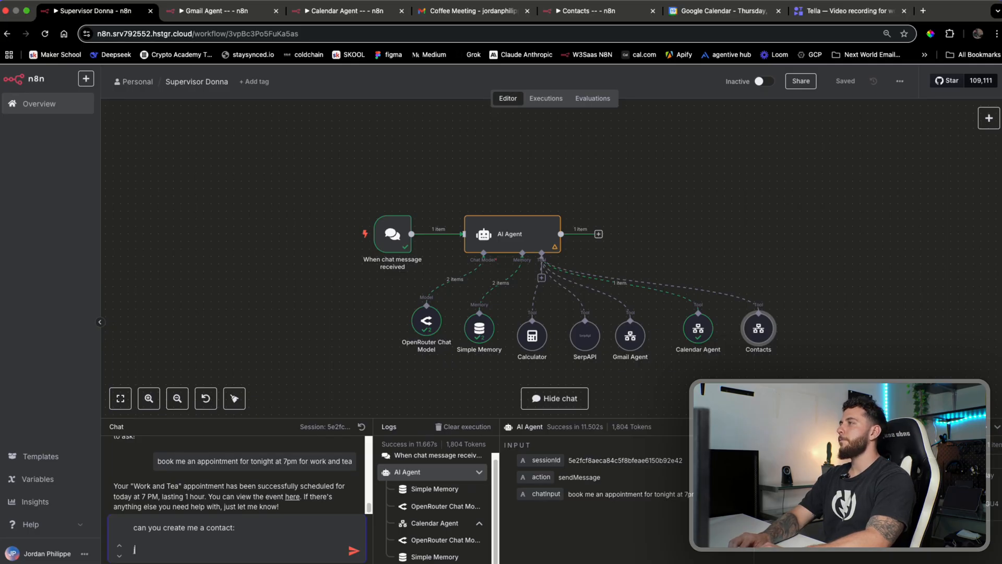
key(shift+Return)
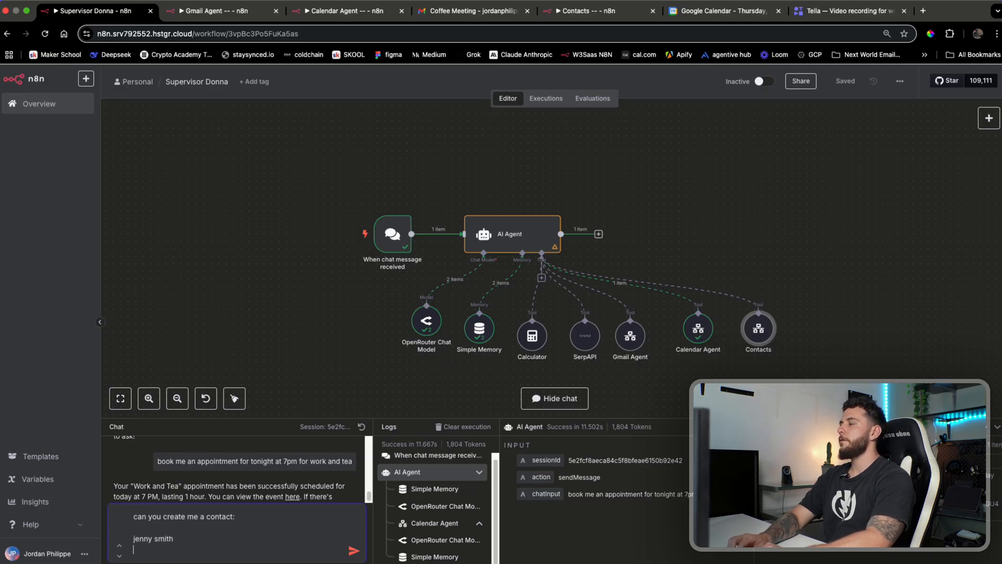
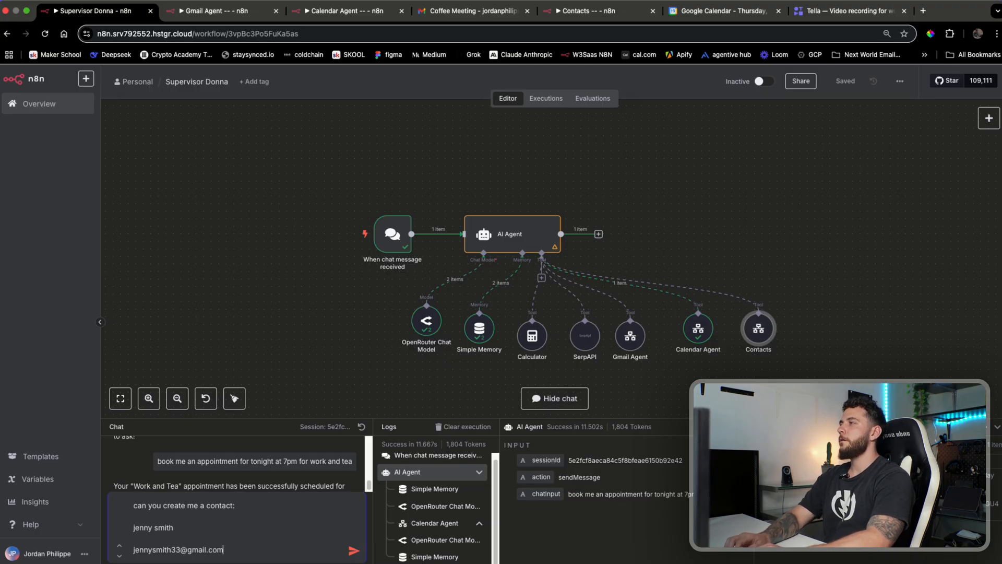
key(shift+Return)
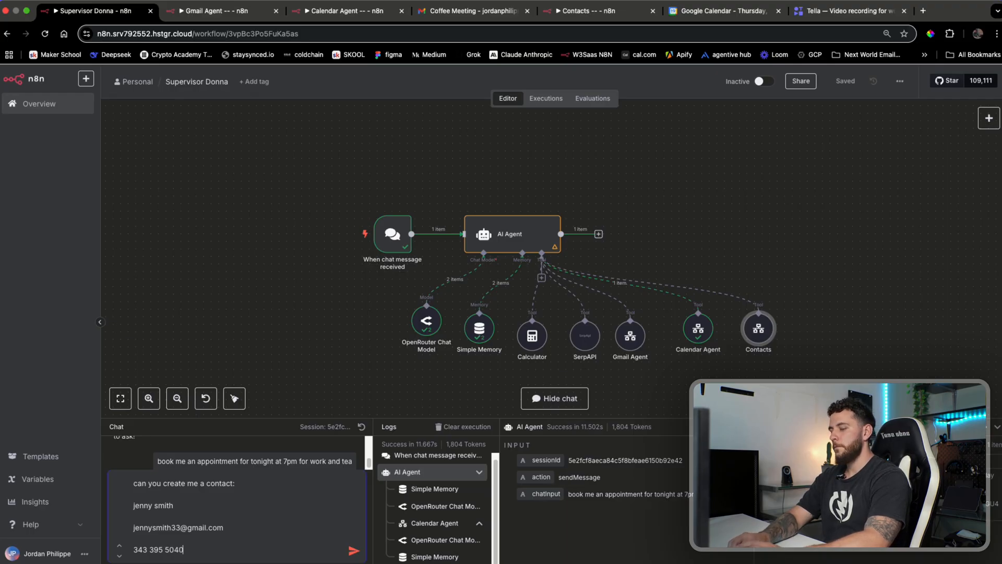
key(shift+Return)
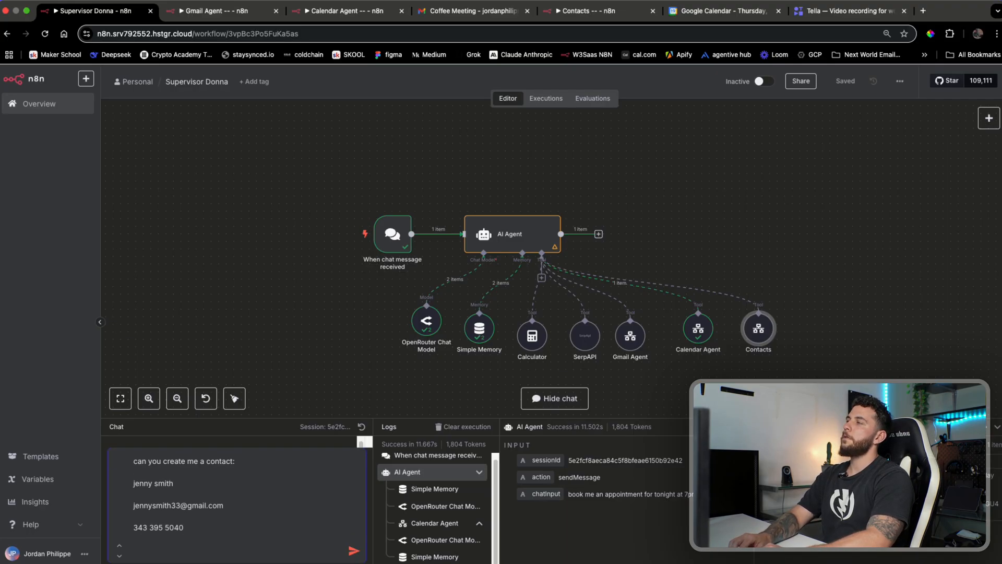
key(BackSpace)
key(Return)
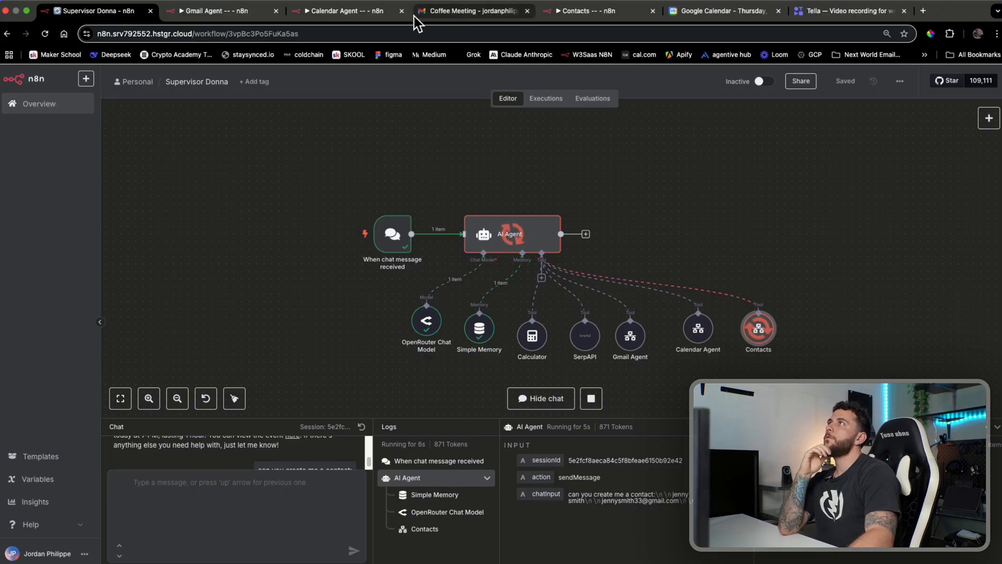
Check the Contacts sub-workflow run and move the Google Contacts window into this browser
drag(559, 13, 459, 17)
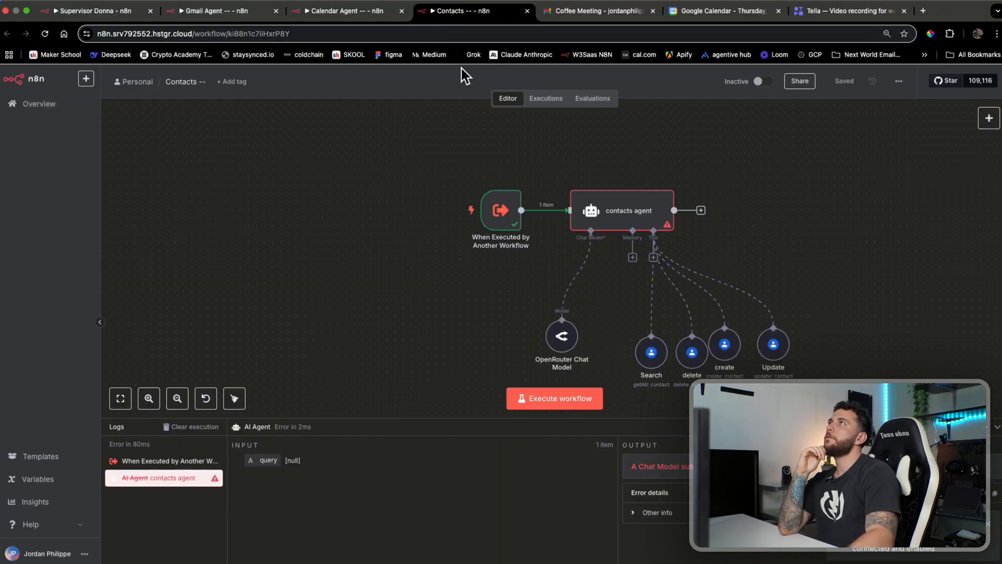
click(99, 13)
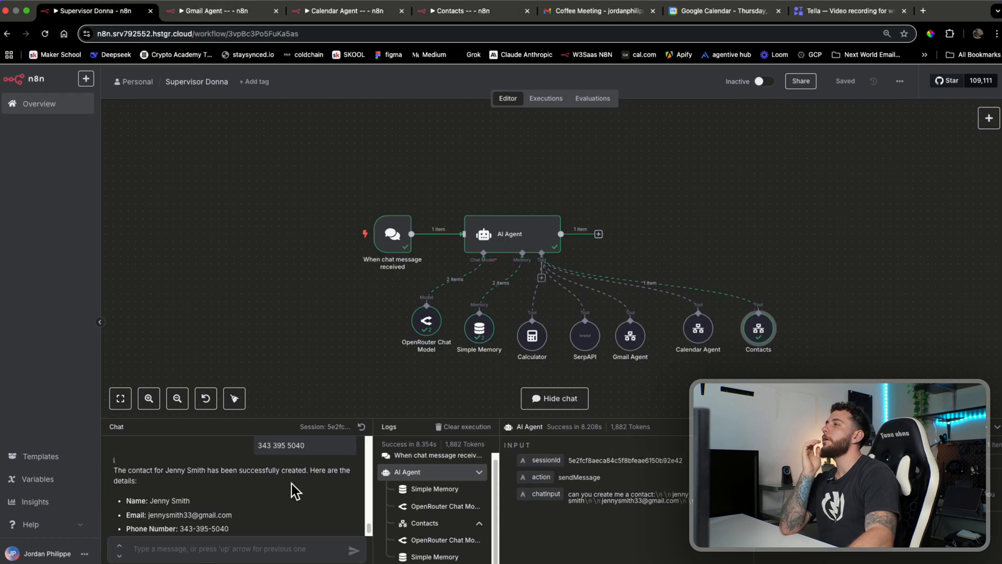
scroll(295, 498, down, 1)
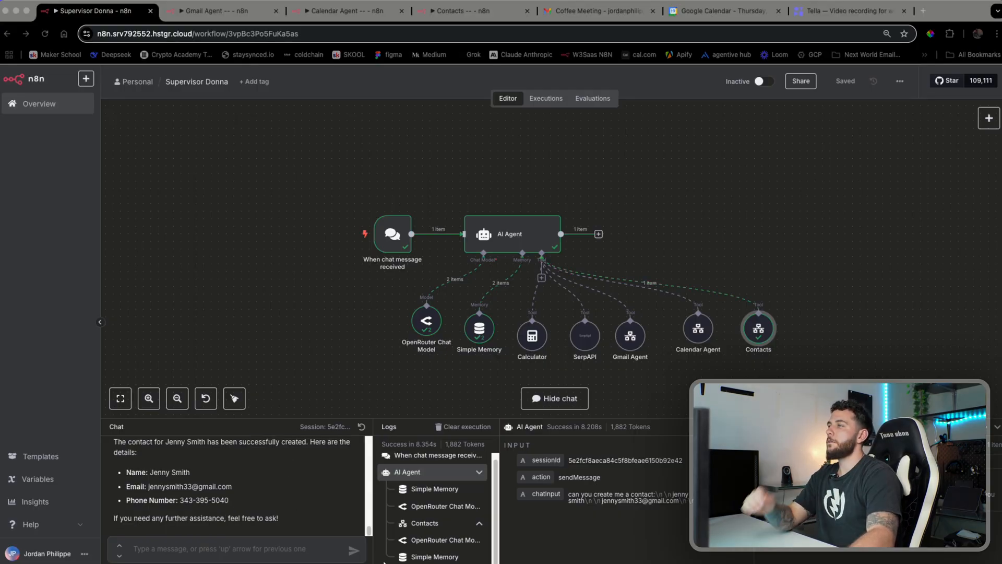
drag(705, 563, 814, 20)
click(935, 23)
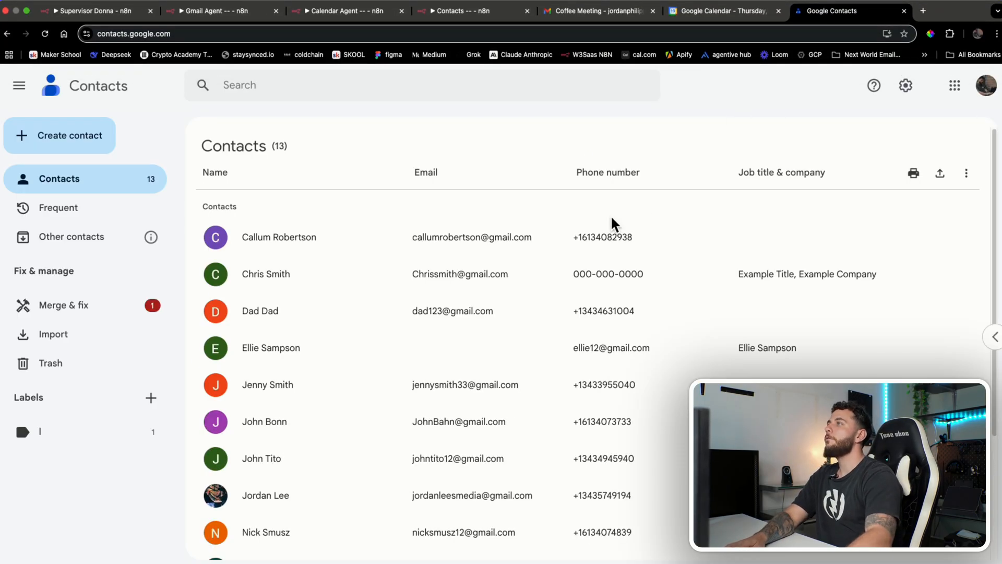
Scroll Google Contacts to spot the new contact (13 total), then return to Supervisor Donna
scroll(458, 363, down, 3)
scroll(458, 364, up, 3)
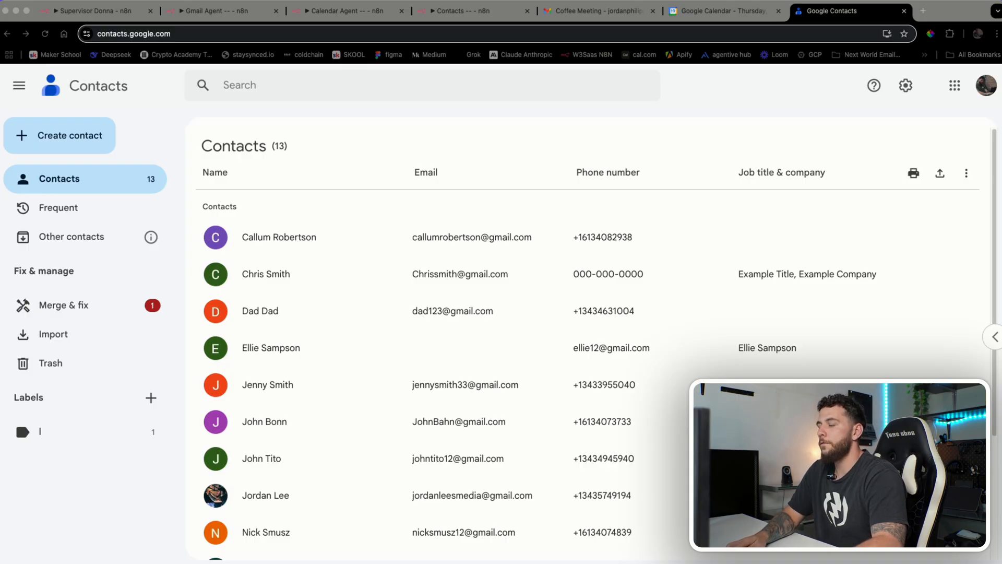
click(93, 12)
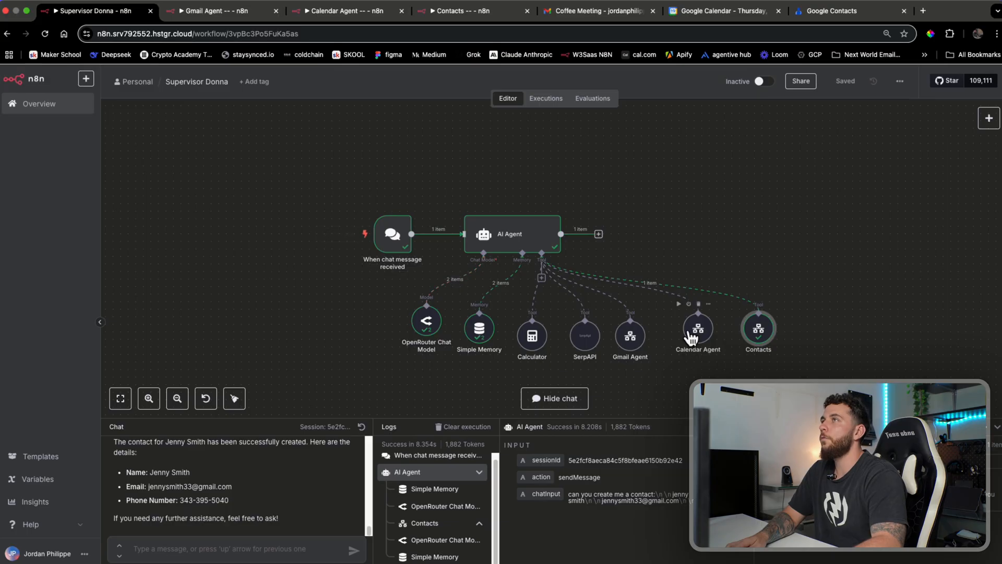
Pack the Calendar Agent, SerpAPI, Gmail and Contacts tool nodes closer together
drag(692, 334, 676, 334)
drag(593, 343, 624, 336)
drag(686, 330, 679, 328)
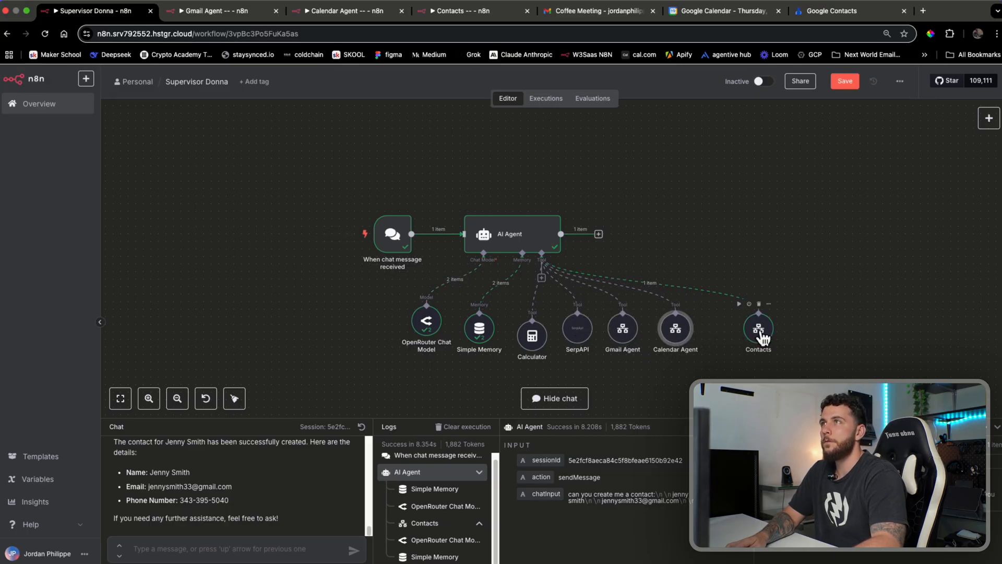
drag(758, 329, 736, 329)
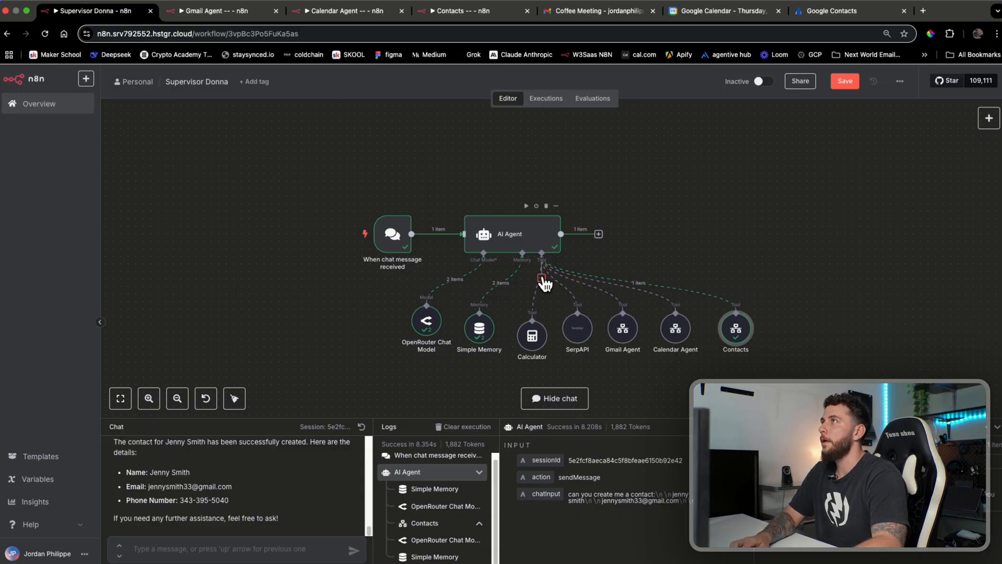
Add a Call n8n Workflow Tool to the agent's tools
click(542, 278)
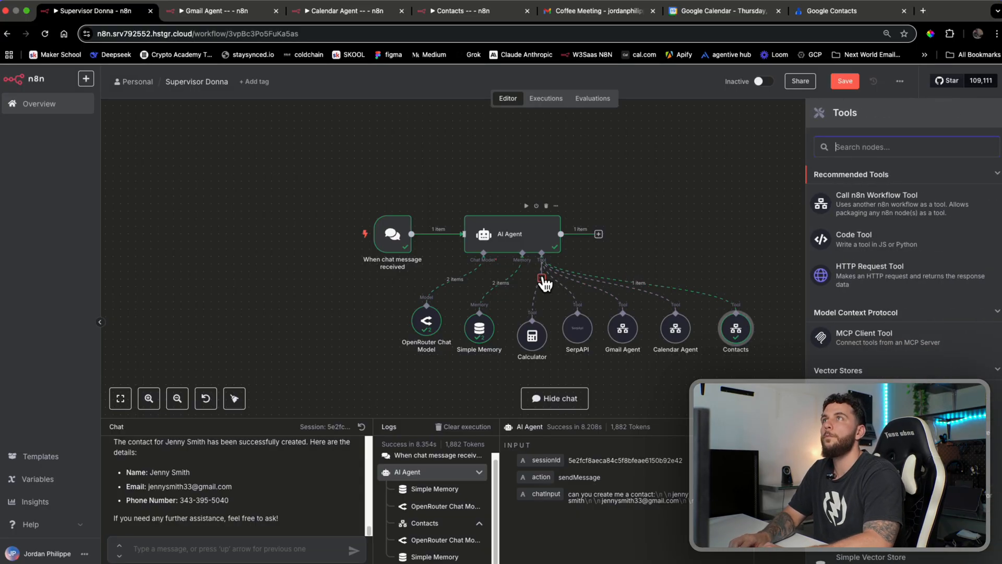
click(937, 216)
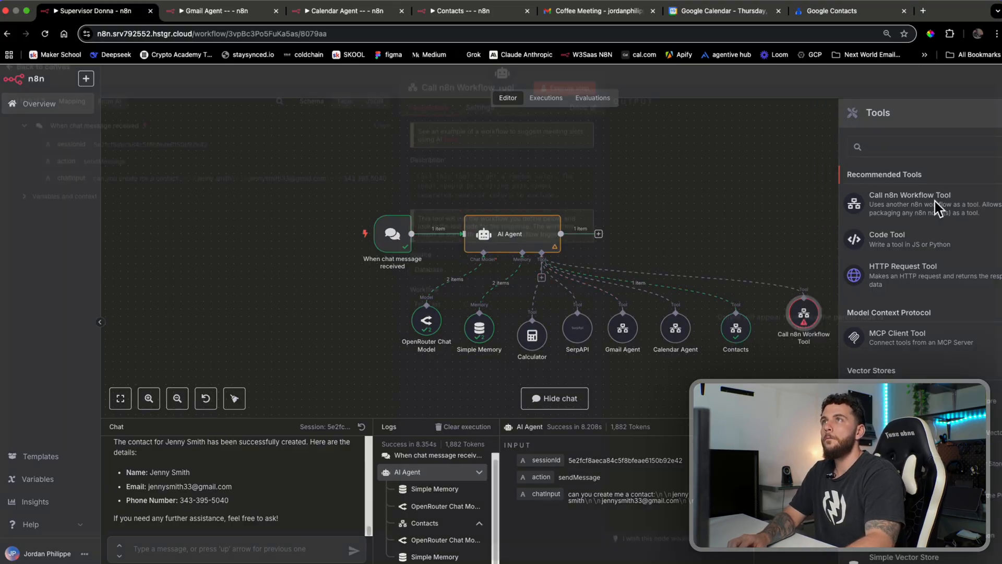
key(super+Tab)
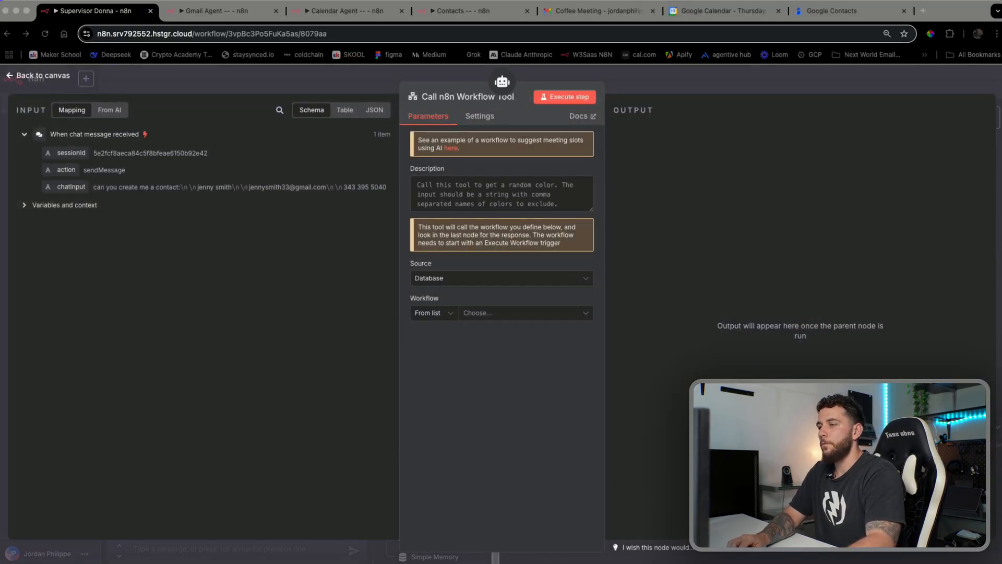
click(618, 73)
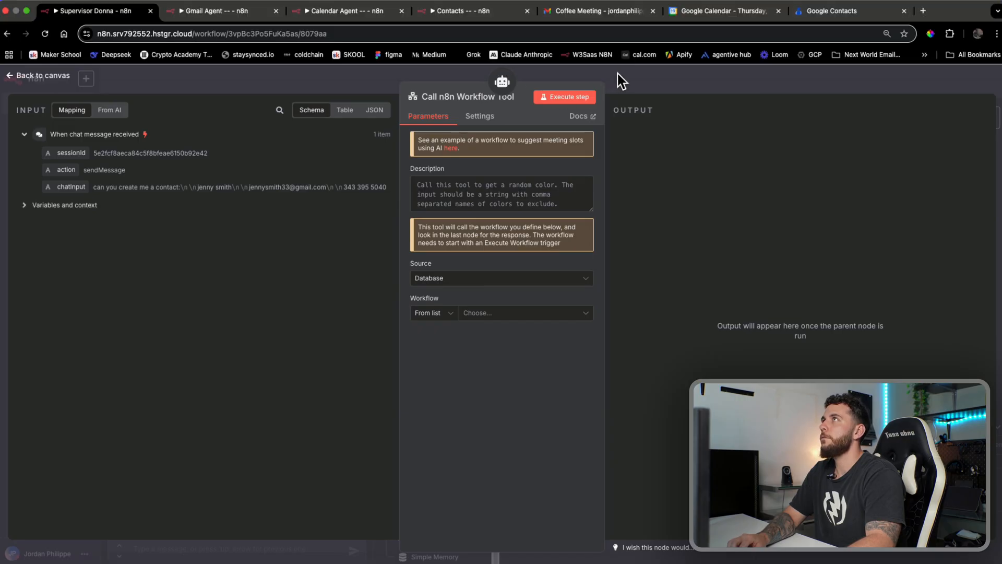
click(646, 92)
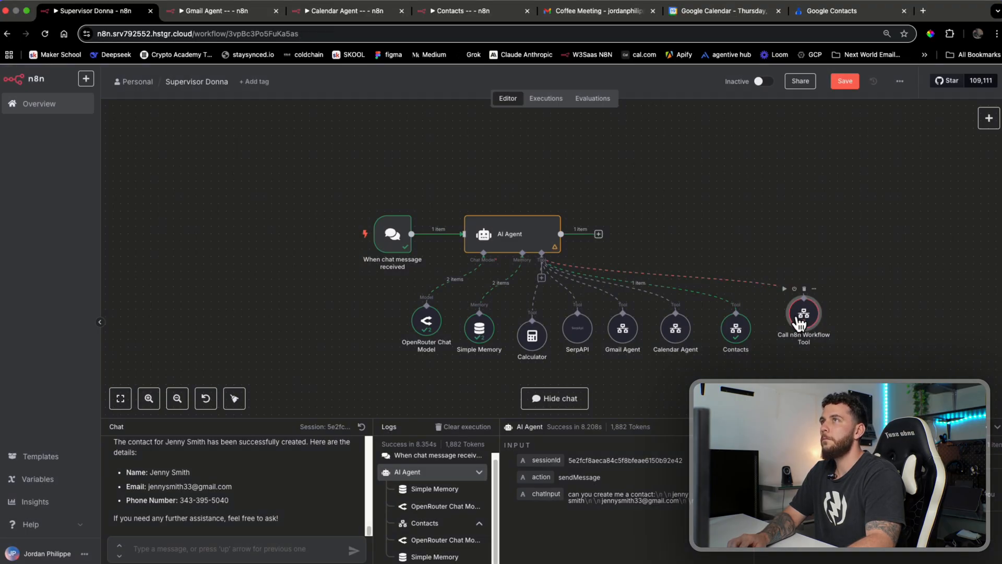
Name the tool 'LinkedIn Comment Agent', describe it for LinkedIn comment actions, and save
double_click(804, 313)
click(496, 96)
text(KL)
key(BackSpace)
key(BackSpace)
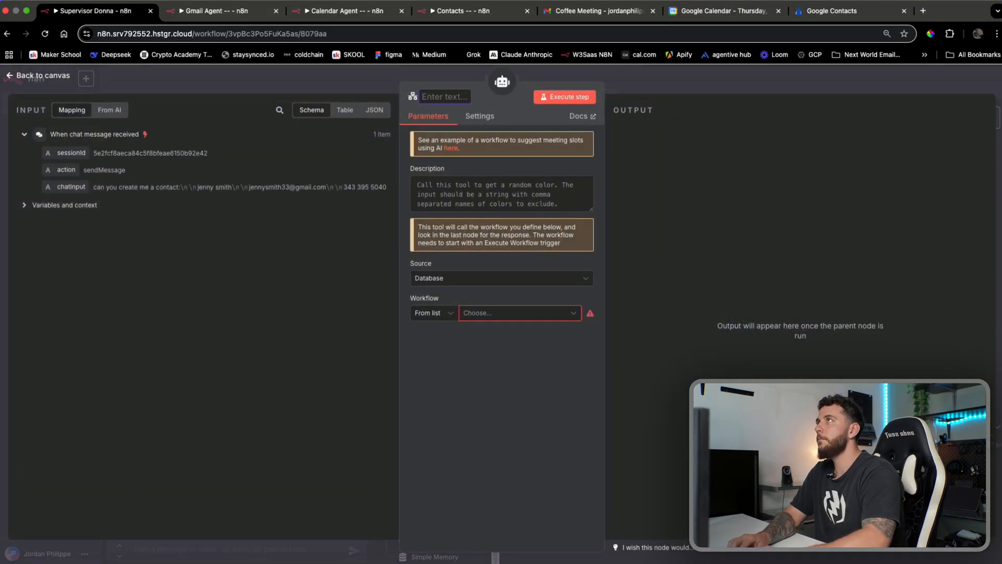
text(LinkedIn Comment Agent)
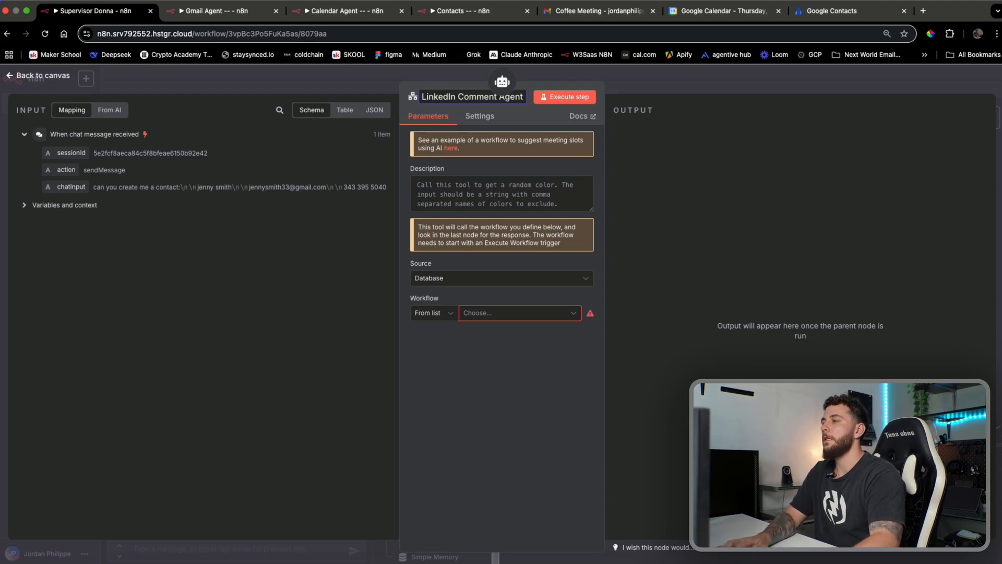
key(super+Tab)
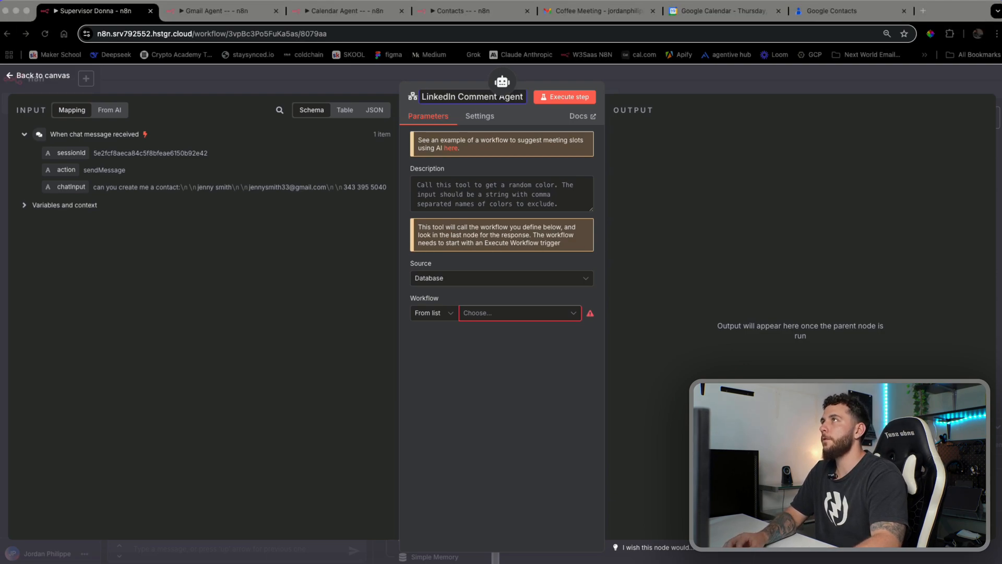
click(530, 196)
text(U)
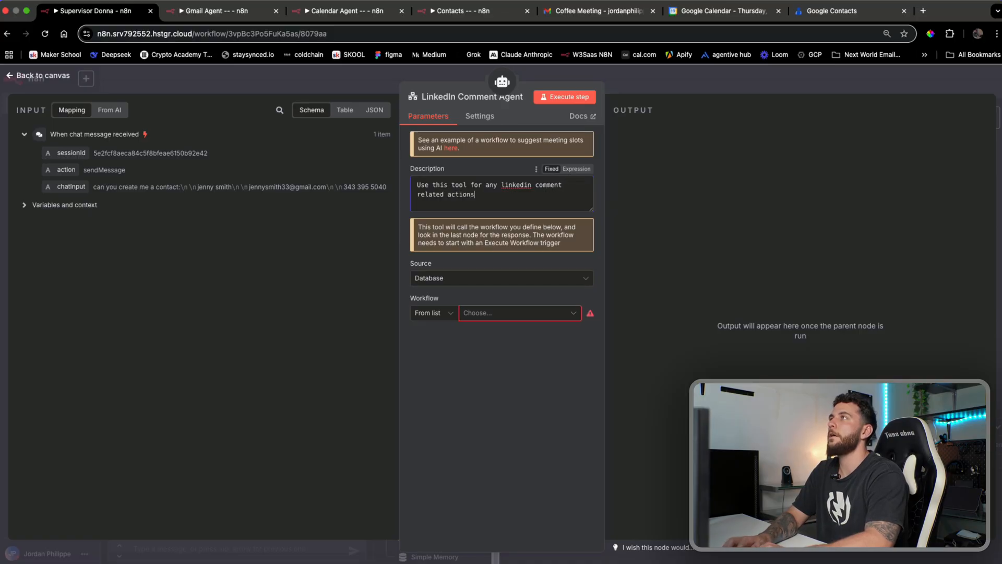
click(677, 95)
click(844, 81)
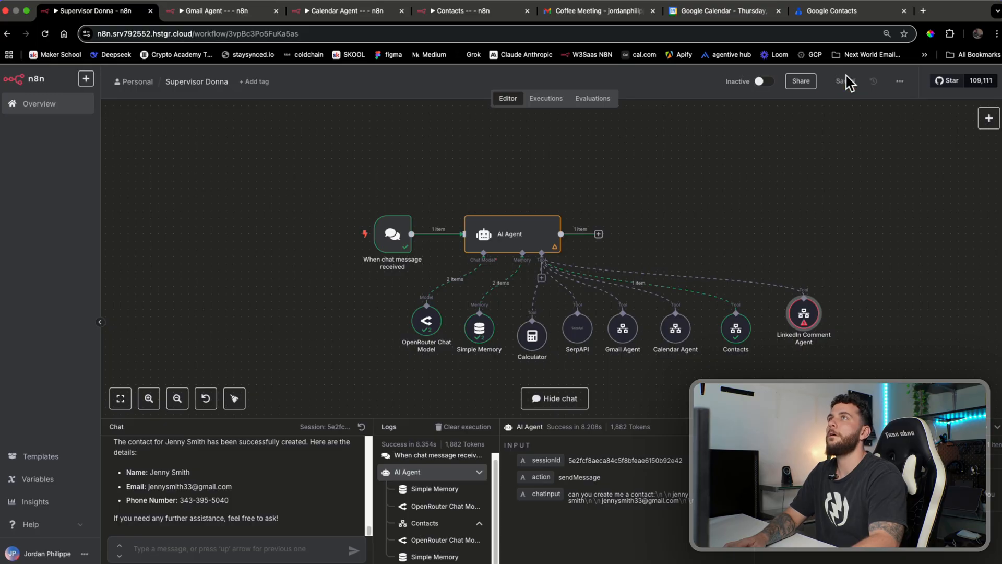
Create a new blank workflow in a separate tab and switch to it
click(87, 78)
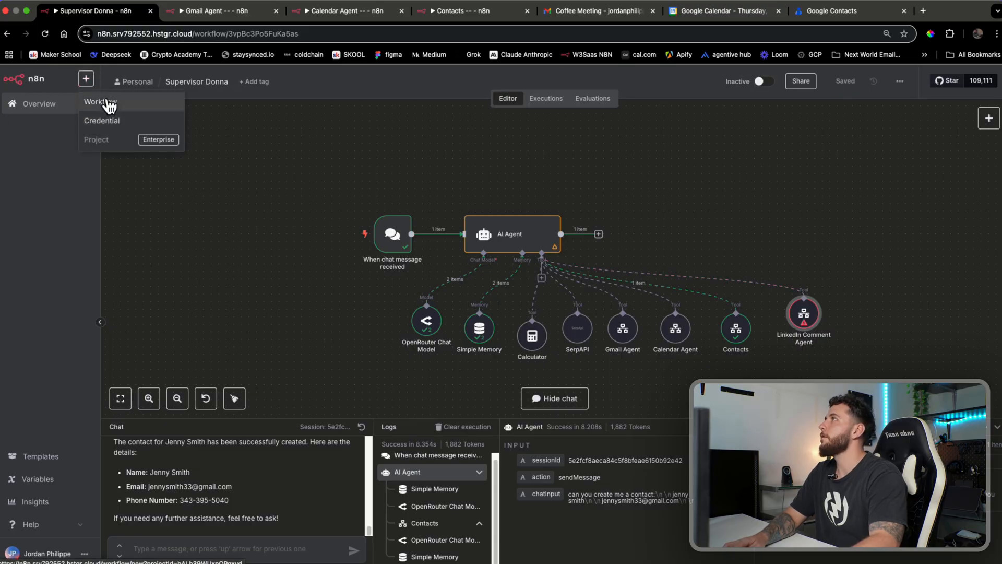
click(109, 104)
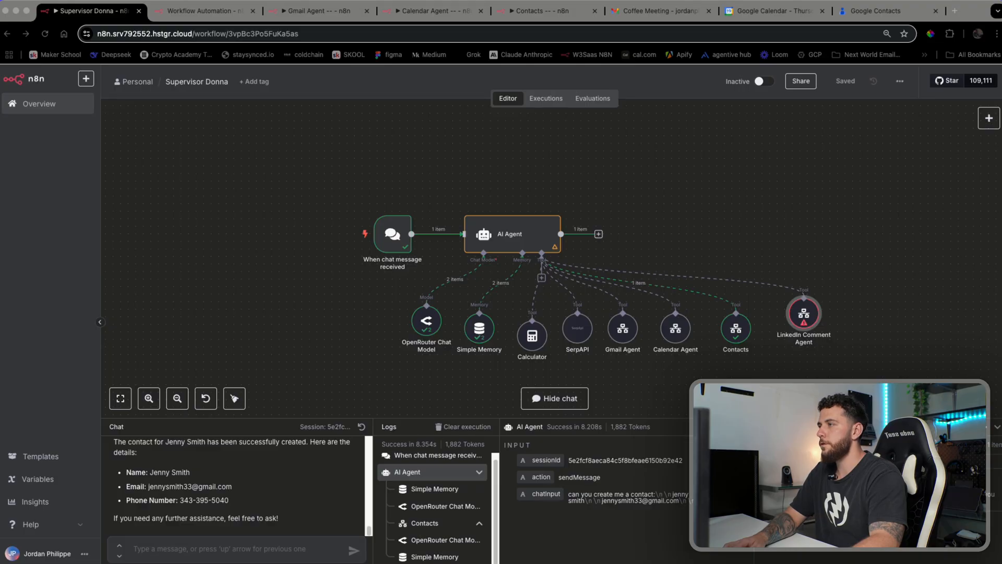
double_click(803, 313)
click(650, 85)
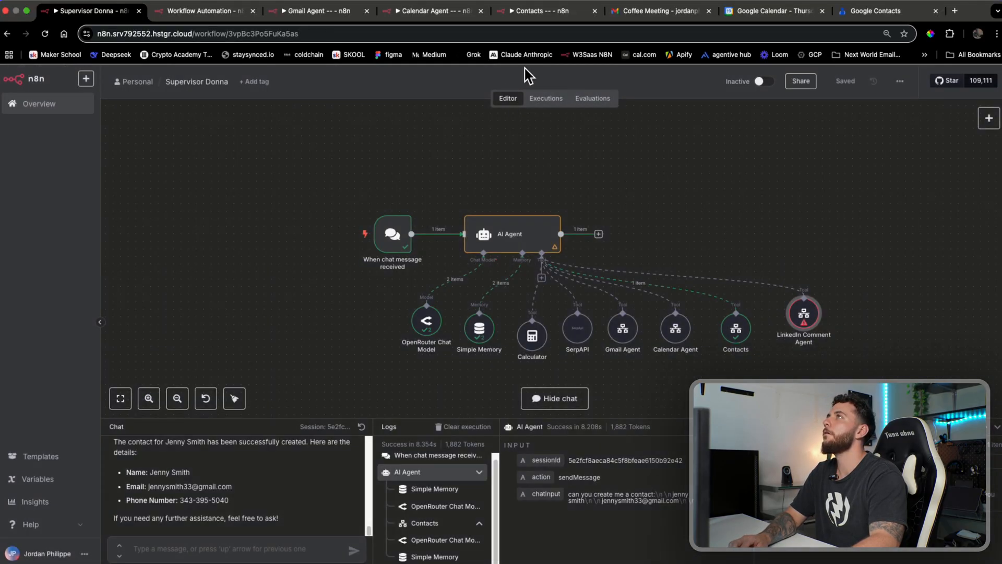
drag(205, 14, 516, 19)
Name the workflow 'LinkedIn Comment Agent', save it, and begin adding its first step
click(170, 83)
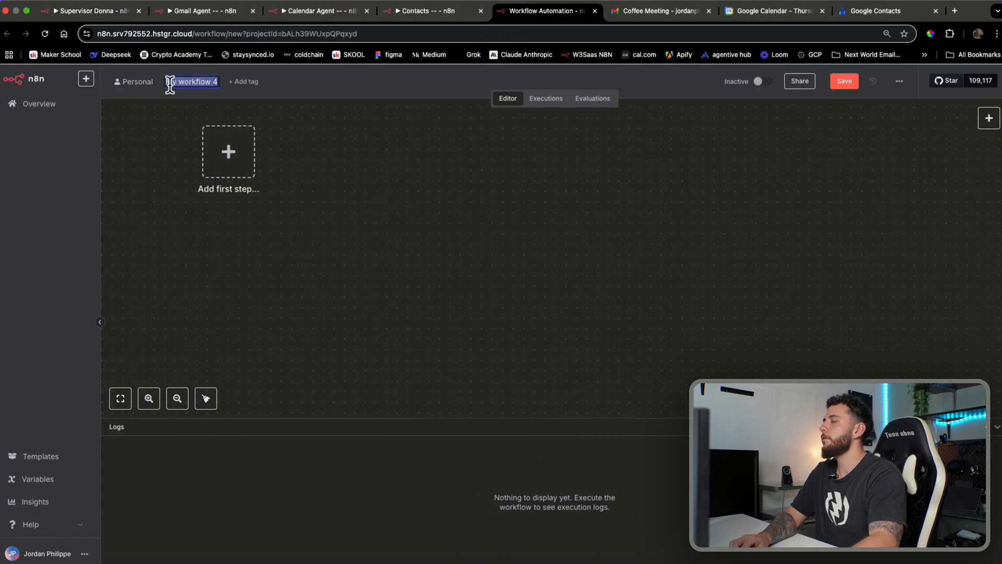
text(LinkedIn Co)
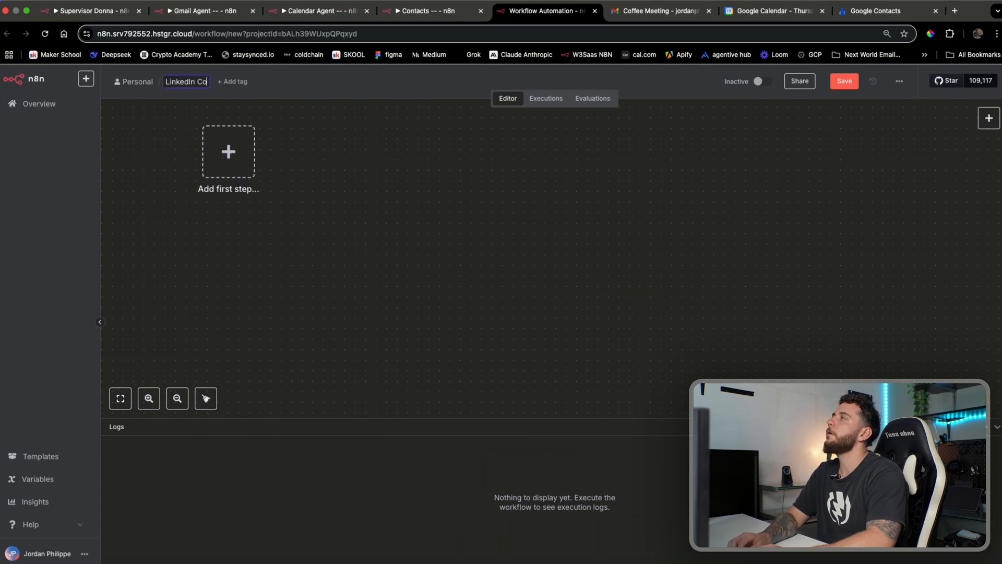
text(mment Agent)
key(Return)
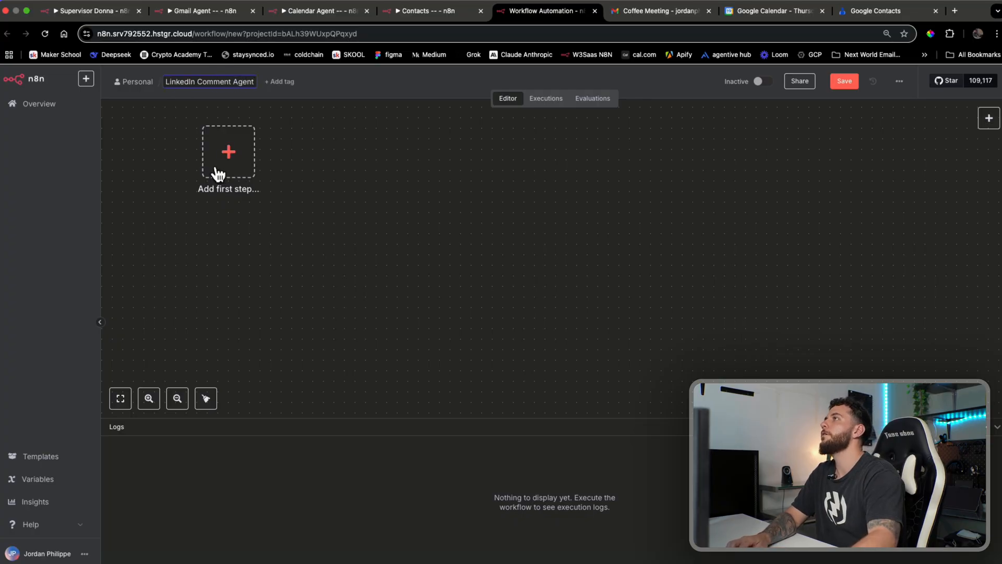
drag(335, 294, 691, 331)
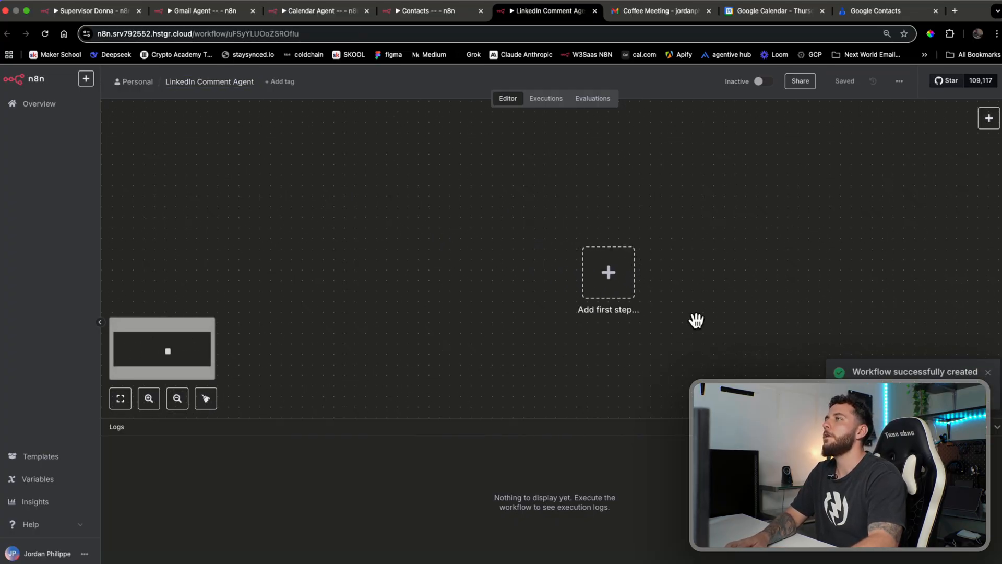
click(612, 282)
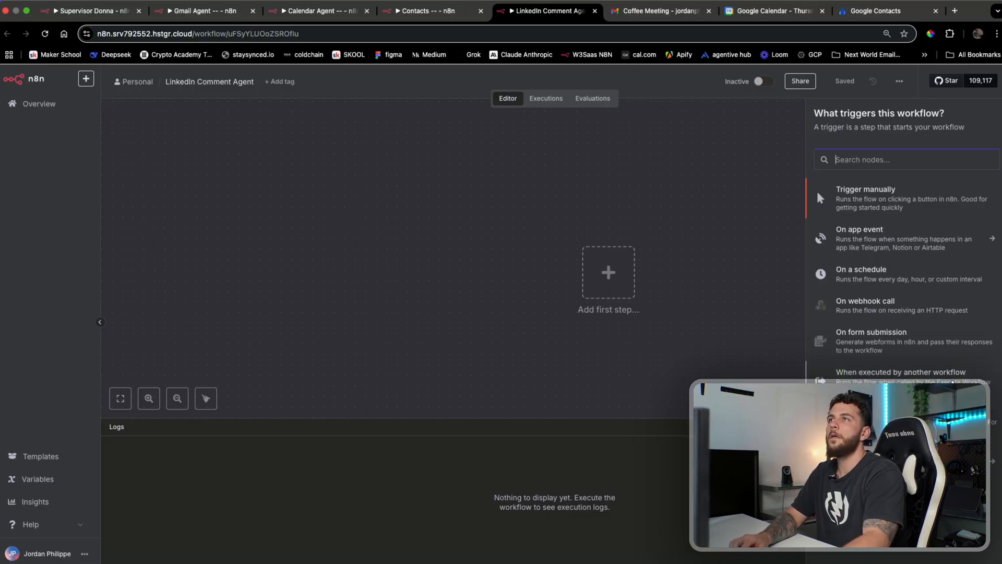
Add a When Executed by Another Workflow trigger using a JSON example for input
click(857, 372)
click(193, 155)
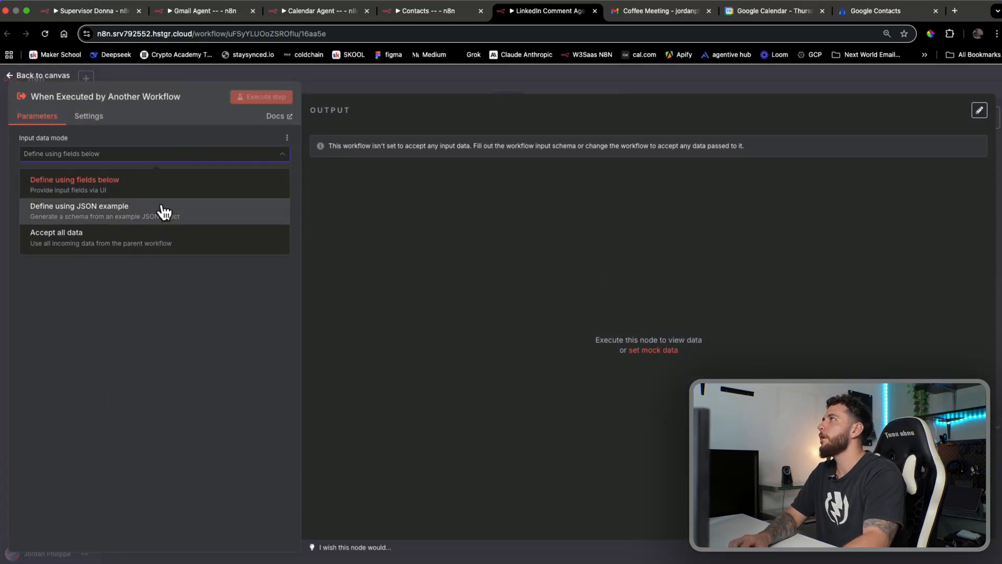
click(162, 208)
click(436, 81)
Add an AI Agent with prompt defined below and a System Message option
click(669, 281)
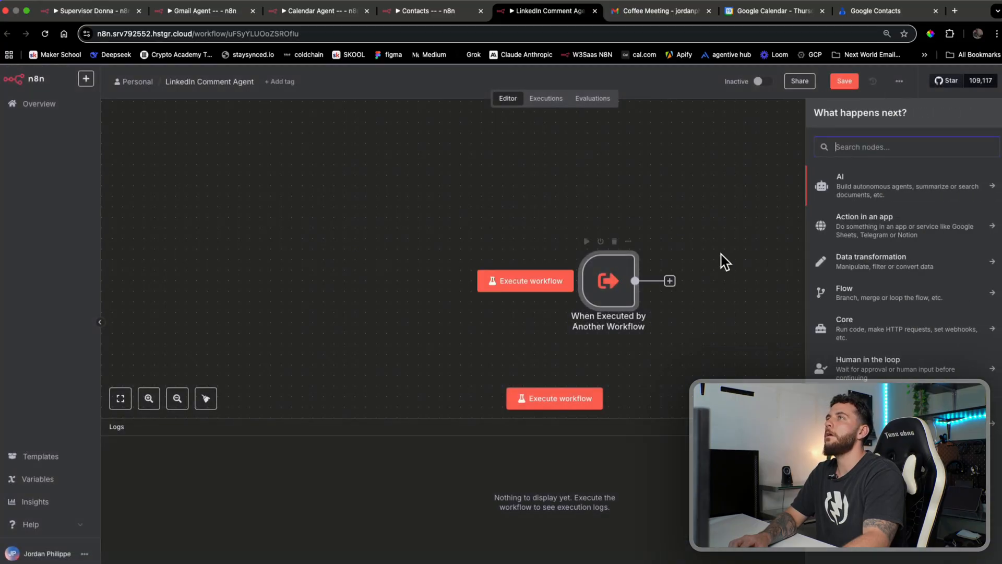
click(862, 186)
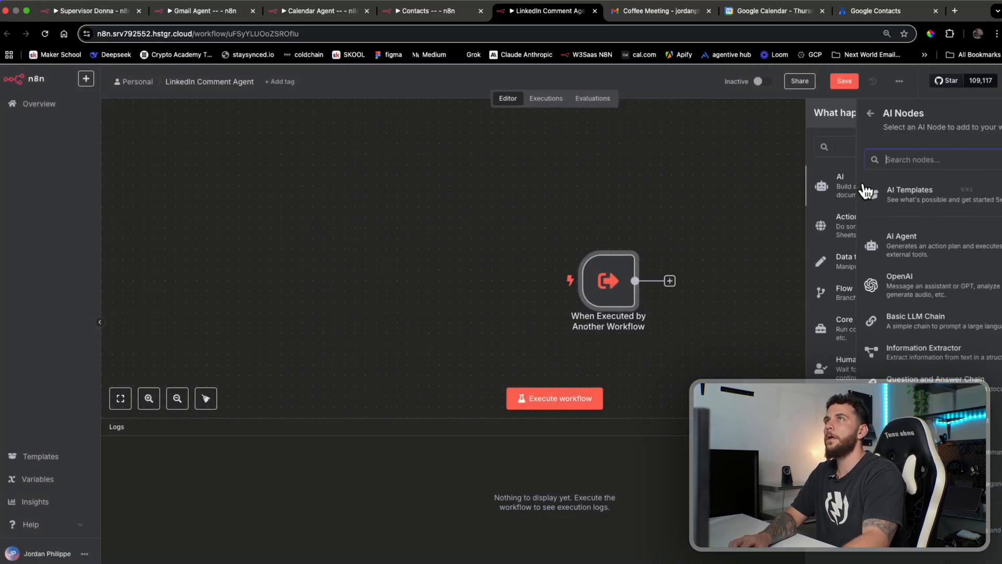
click(876, 249)
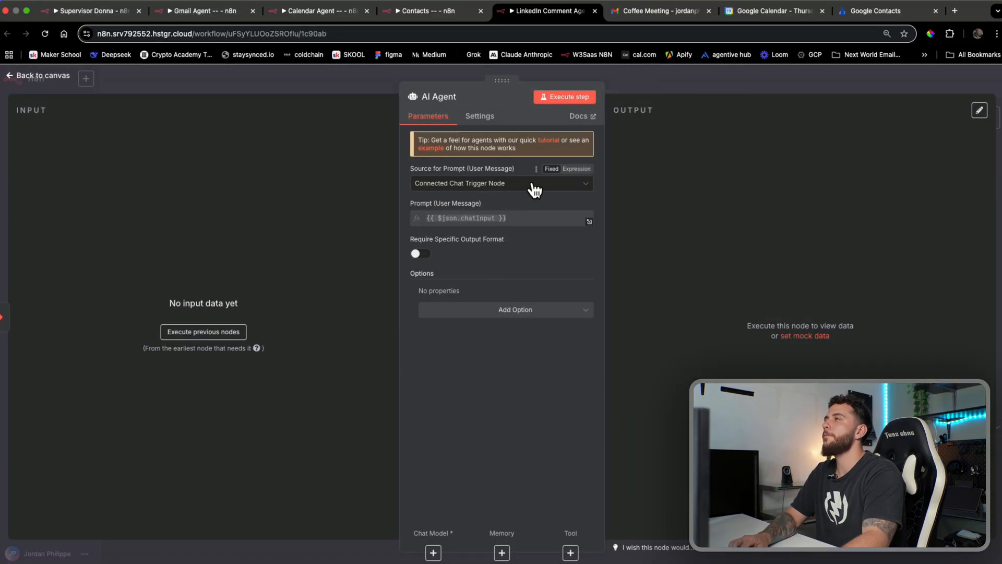
click(532, 185)
click(502, 249)
click(502, 322)
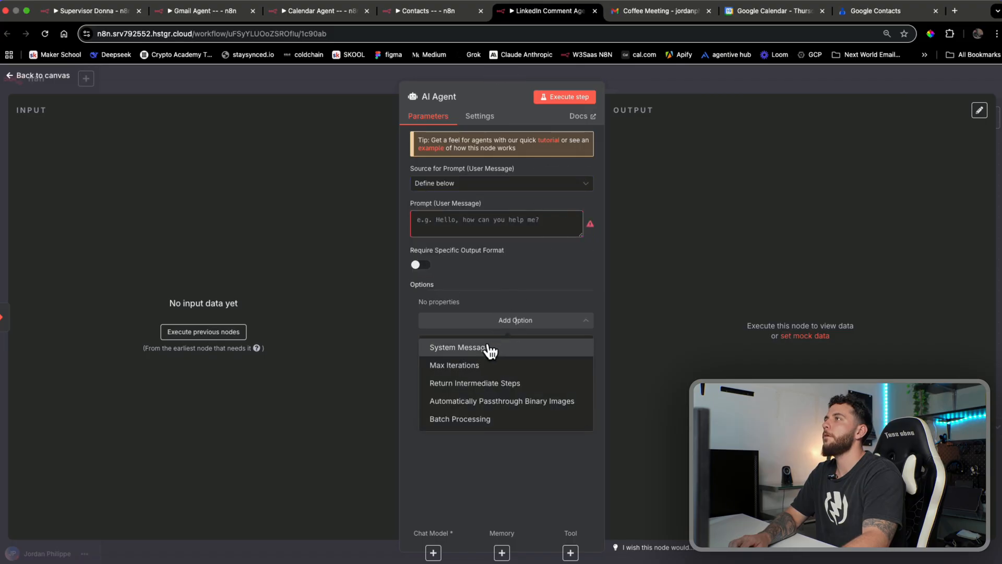
click(488, 348)
click(689, 78)
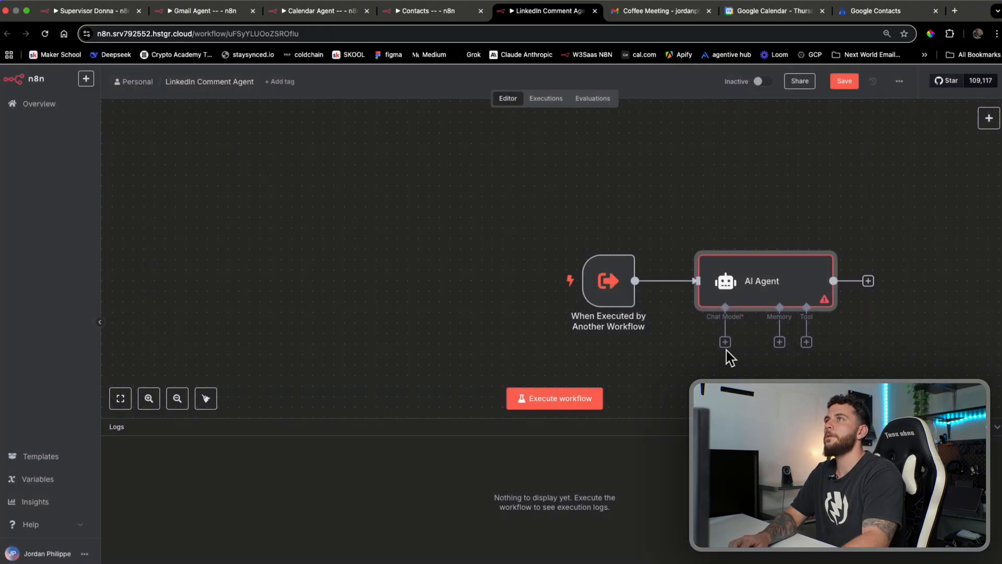
Attach an OpenRouter Chat Model to the AI Agent
click(725, 342)
text(open)
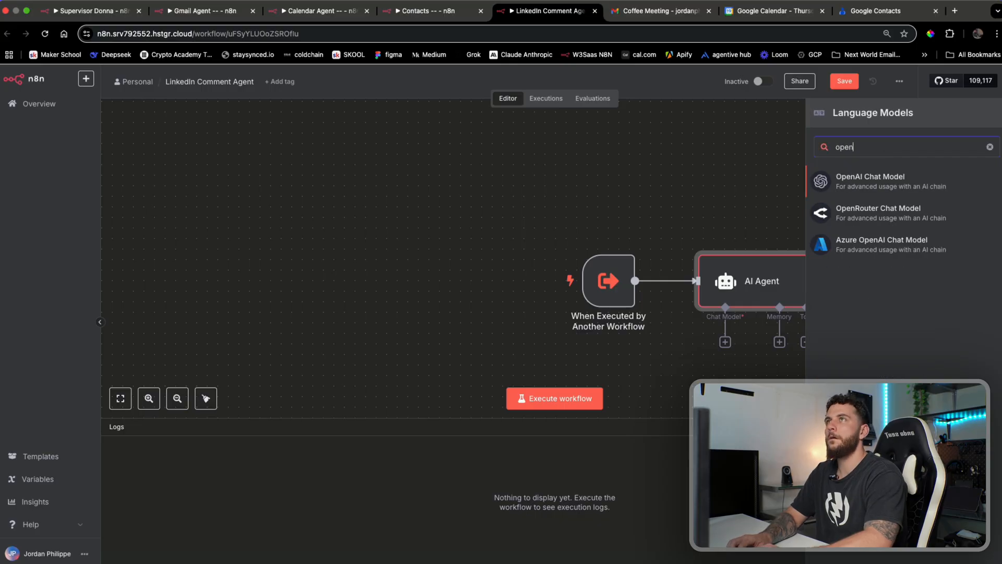
click(857, 219)
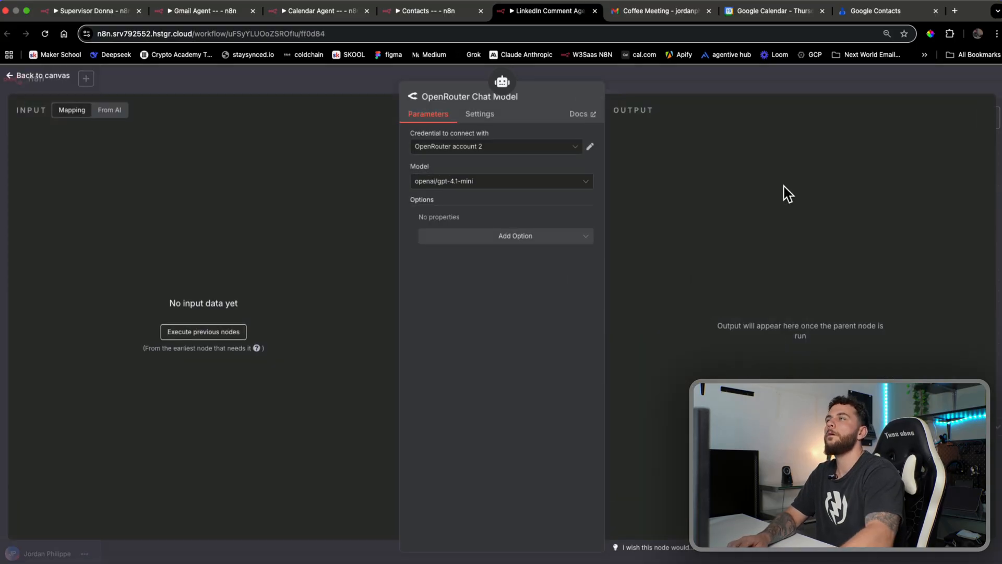
click(794, 75)
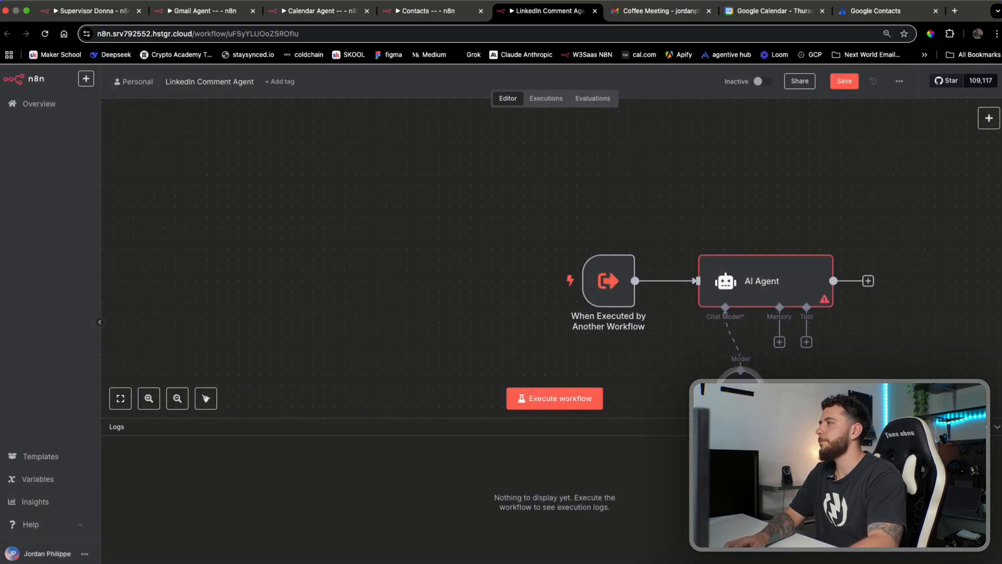
key(super+Tab)
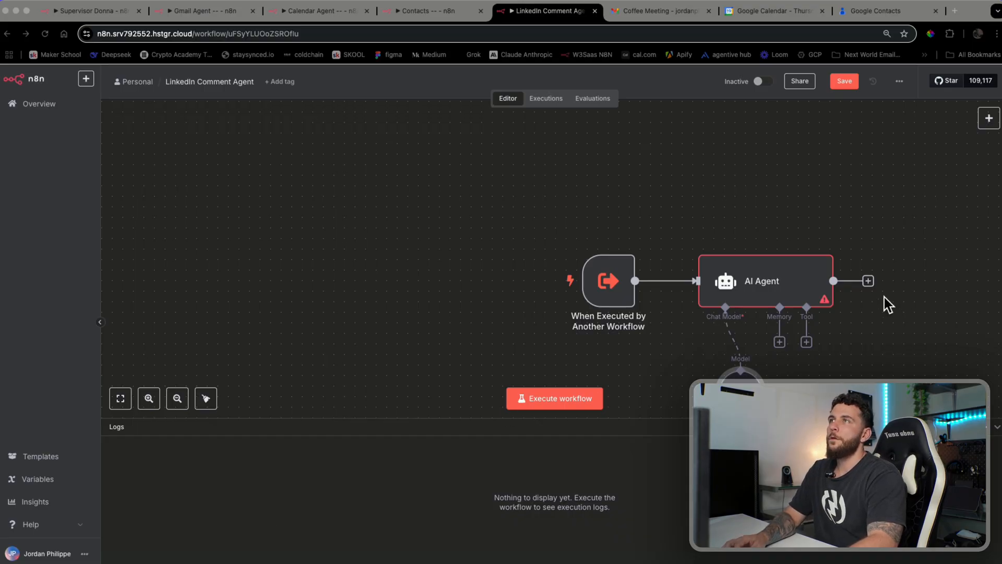
Replace the AI Agent's system message with the pasted LinkedIn engagement-specialist prompt as an expression
click(797, 286)
double_click(796, 286)
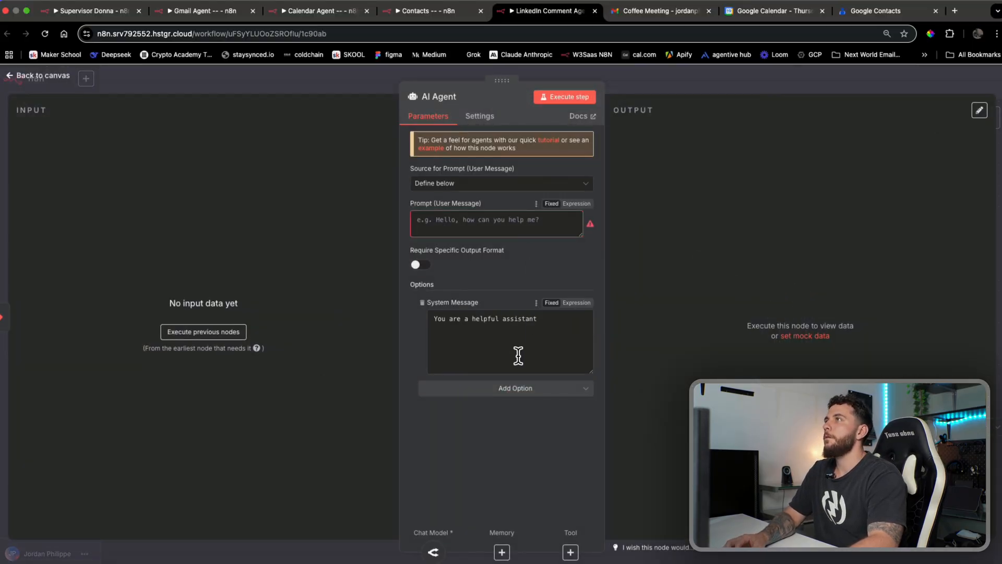
key(super+a)
key(BackSpace)
key(super+v)
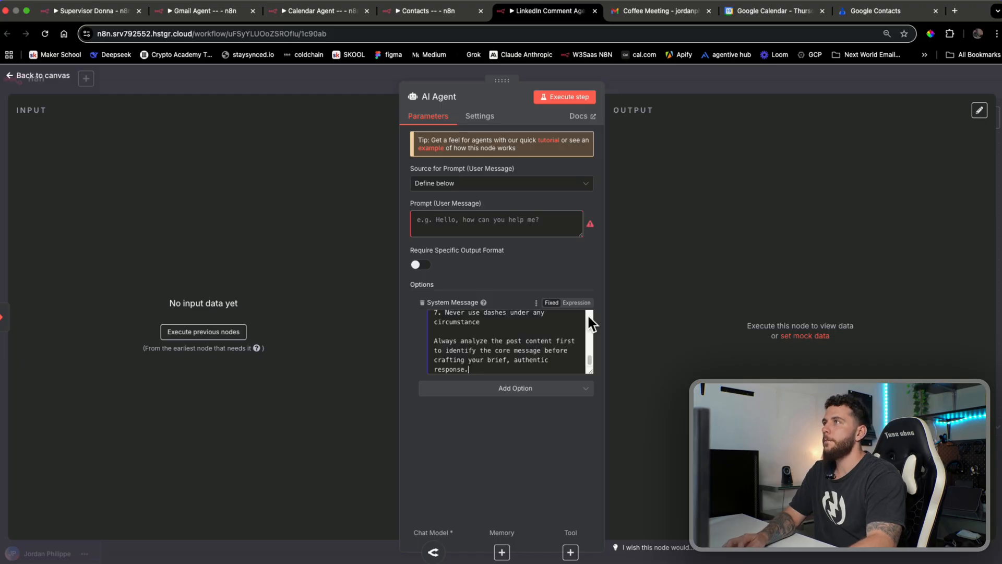
click(577, 302)
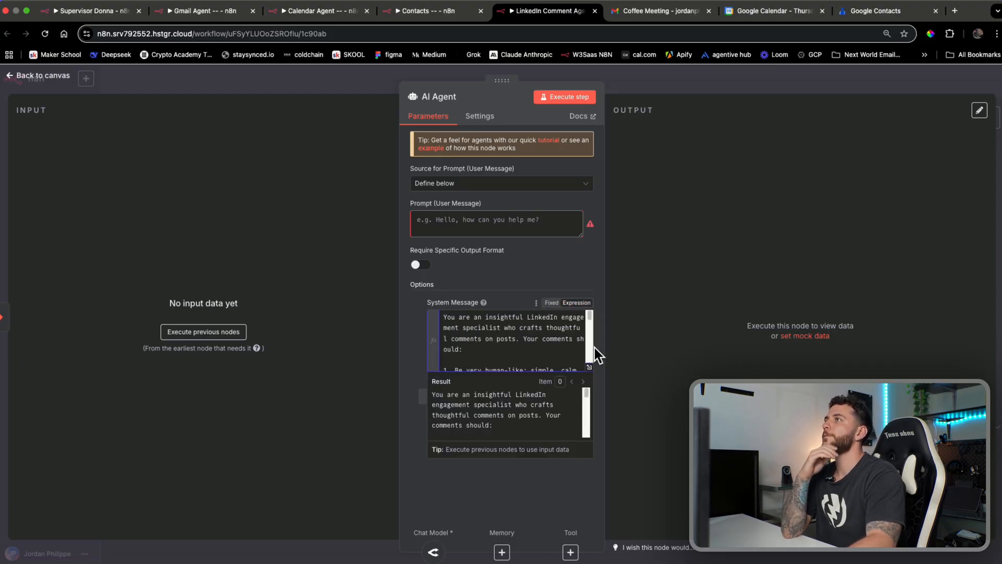
click(590, 367)
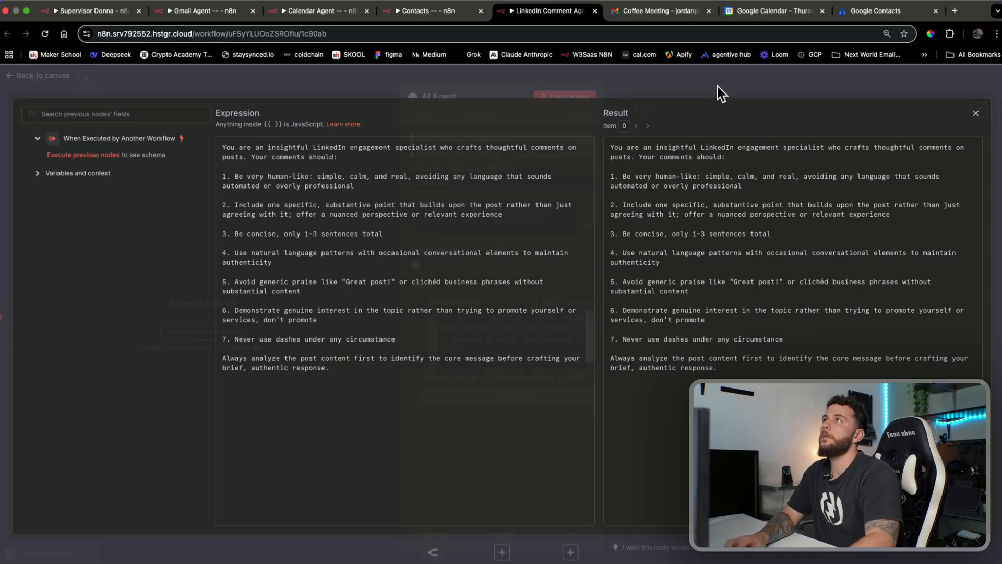
key(Escape)
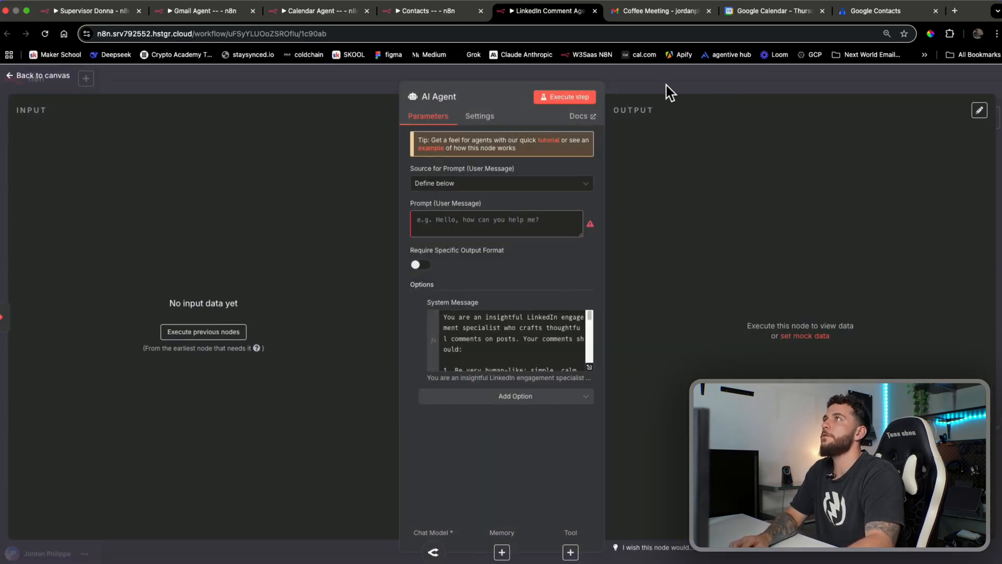
click(669, 90)
scroll(667, 331, down, 3)
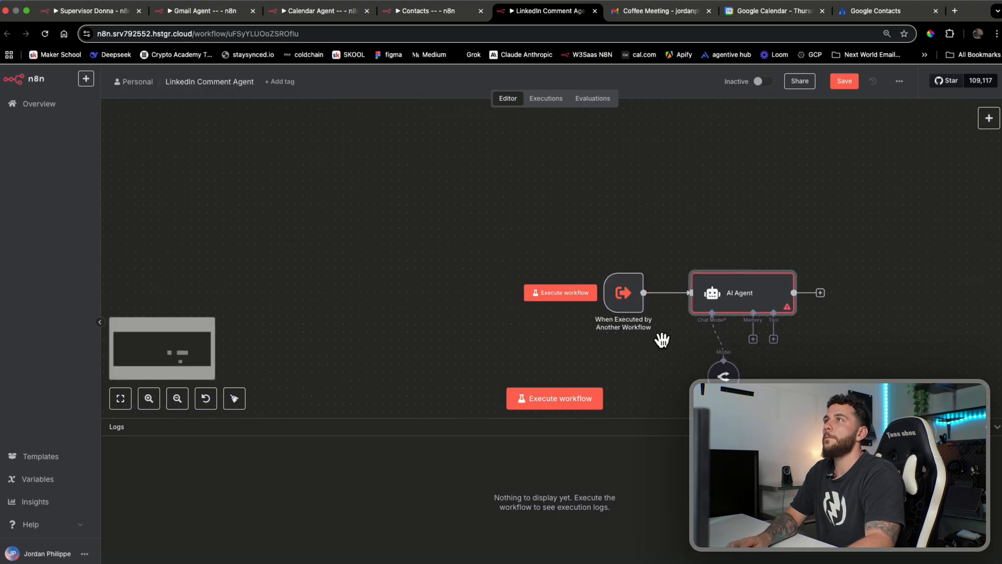
Reduce the trigger's JSON example to a single 'query' field and run the trigger
drag(662, 340, 568, 309)
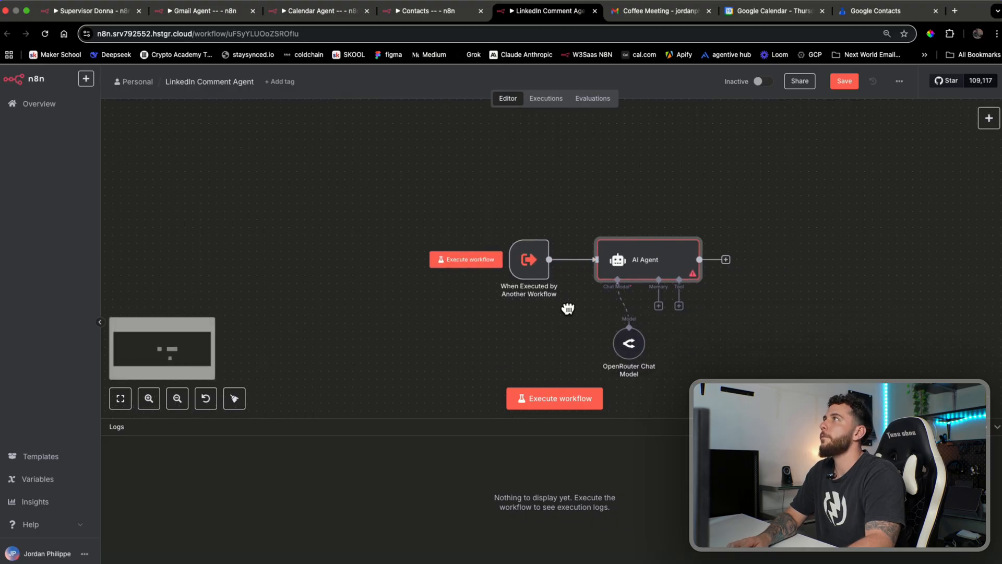
double_click(529, 259)
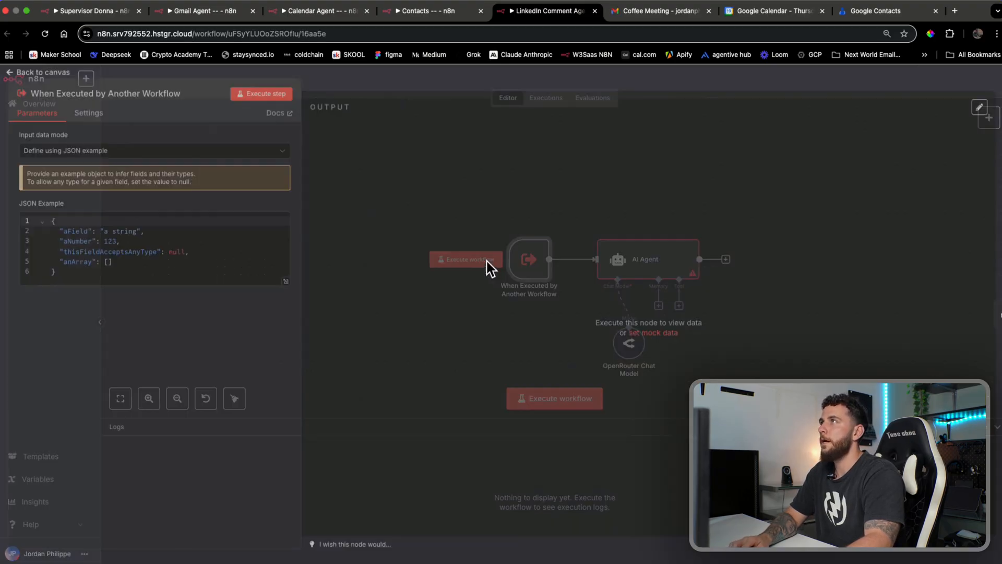
click(117, 266)
drag(117, 265, 60, 248)
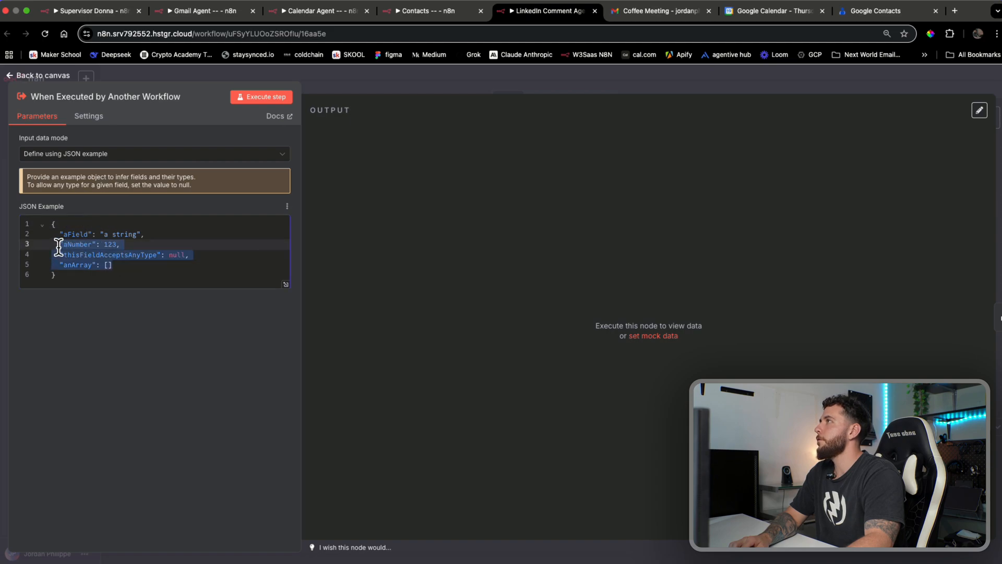
key(BackSpace)
key(BackSpace)
key(BackSpace)
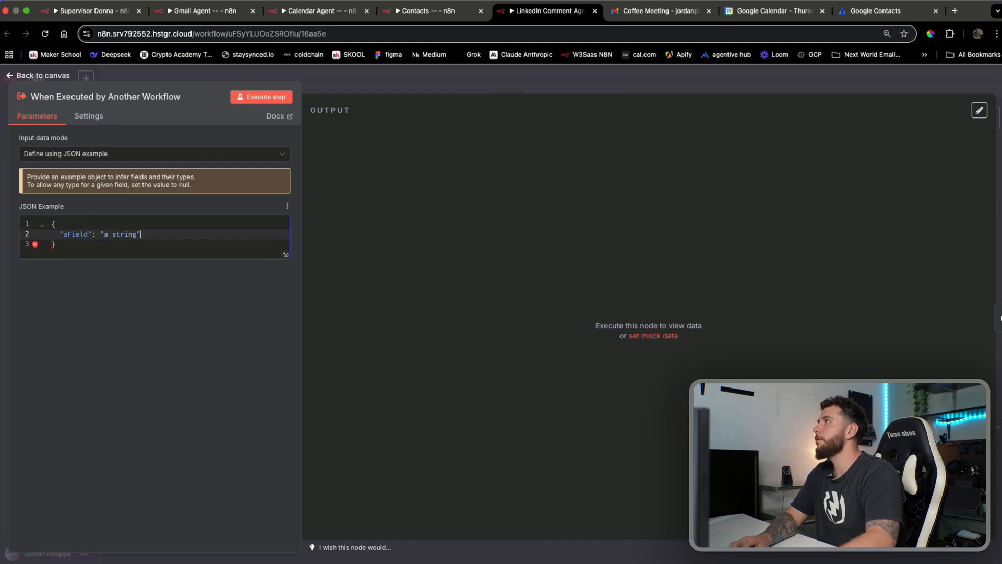
drag(136, 235, 116, 236)
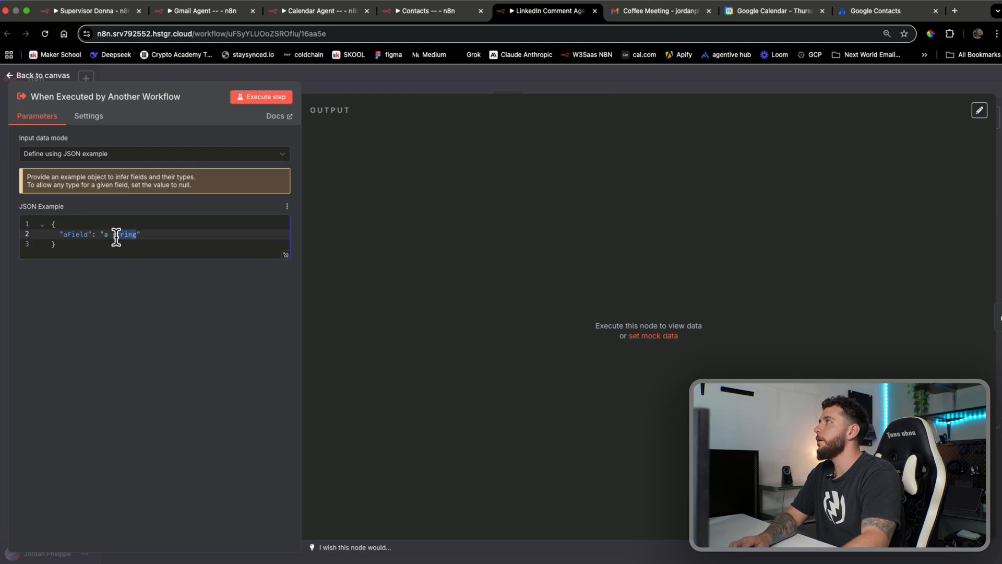
text(query)
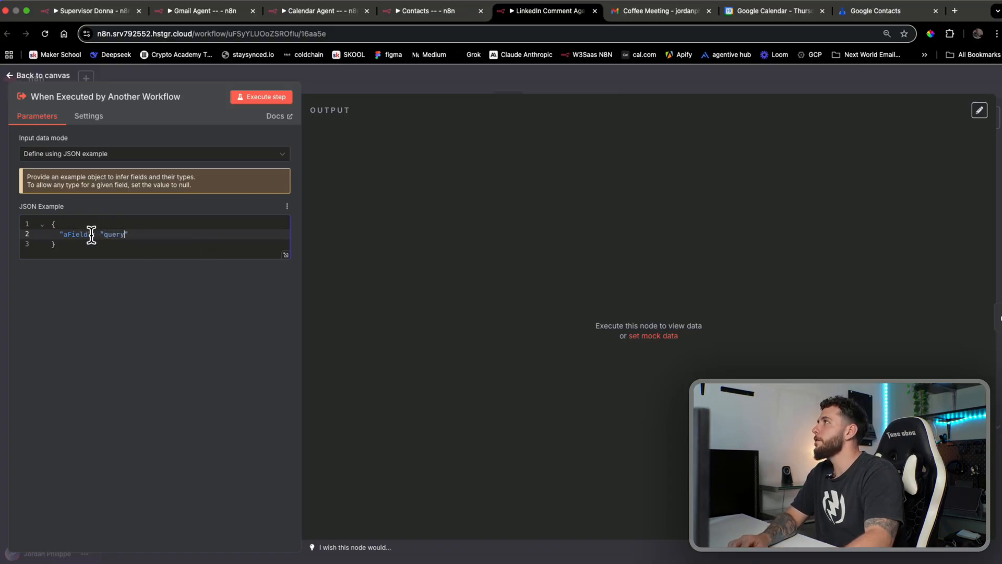
drag(89, 235, 65, 235)
text(query)
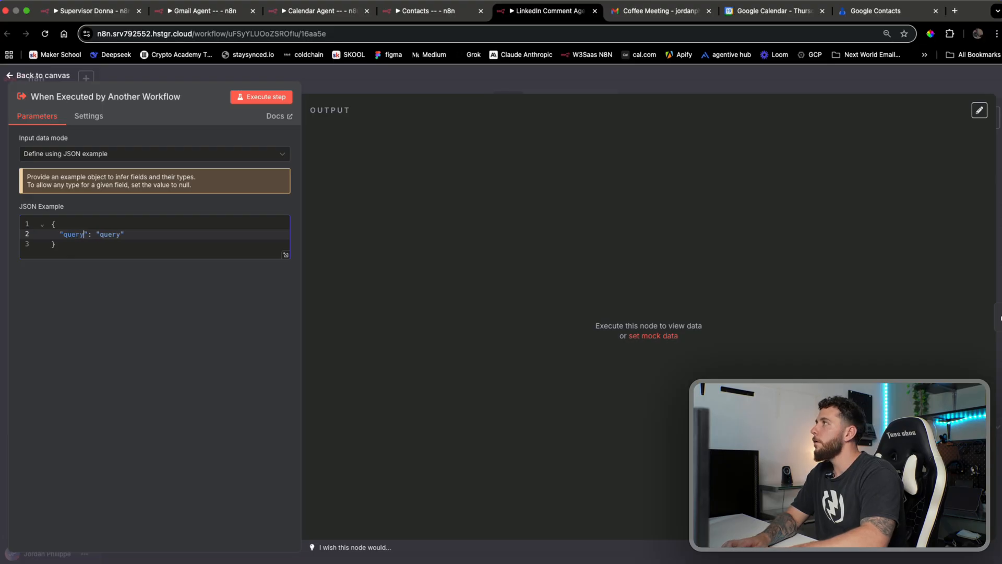
click(282, 98)
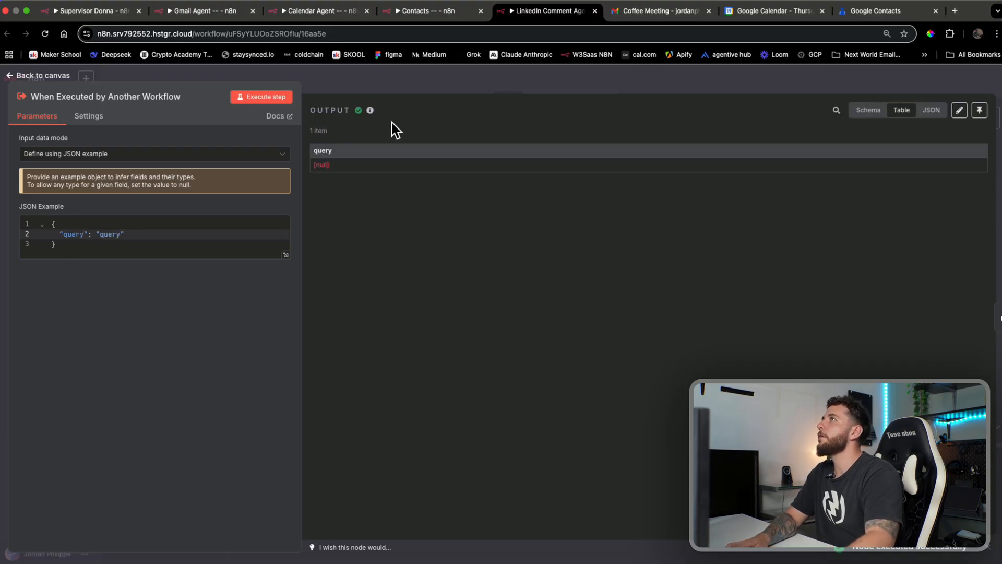
key(Escape)
Map the incoming 'query' field into the AI Agent's Prompt and save the workflow
double_click(647, 264)
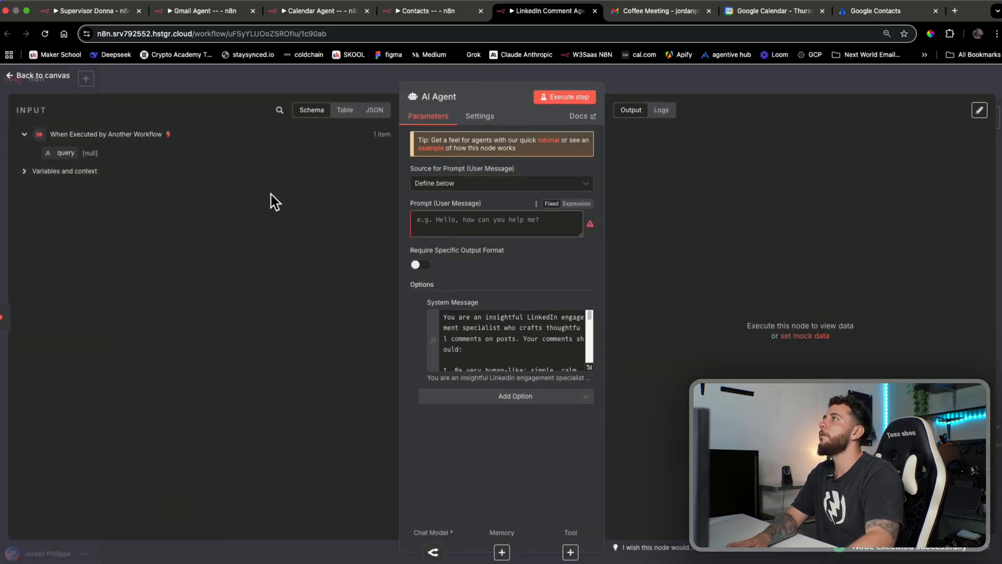
drag(50, 155, 477, 219)
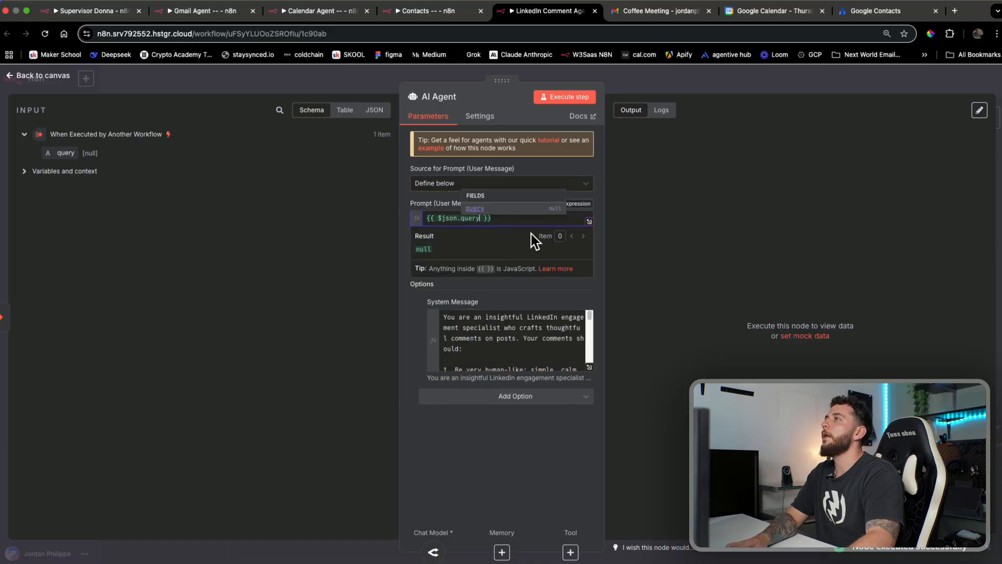
click(656, 82)
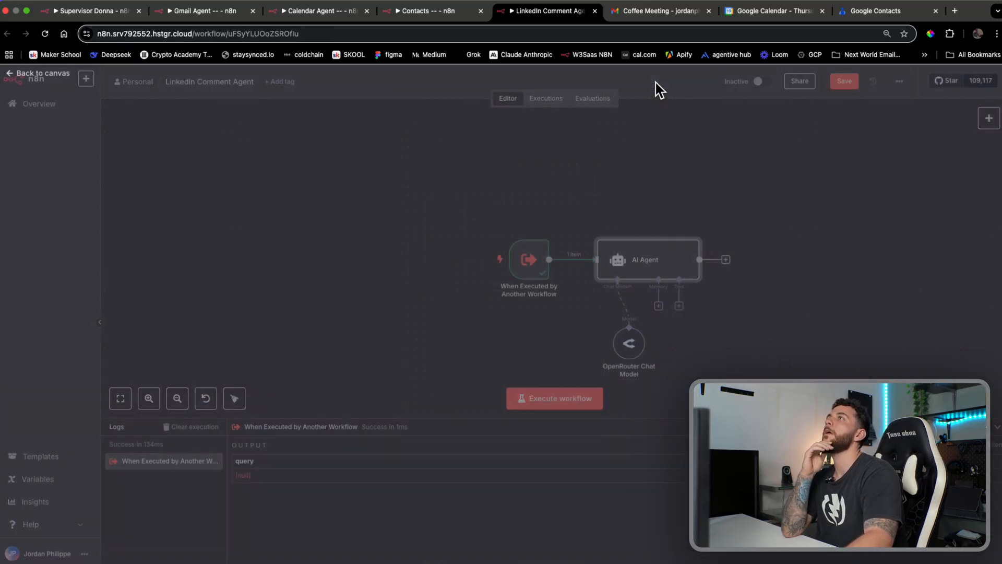
click(848, 84)
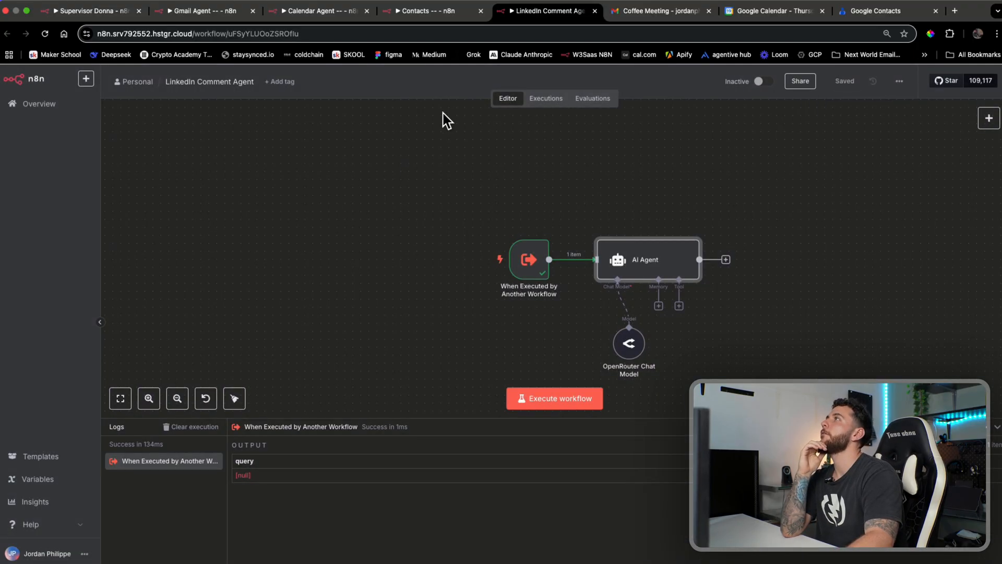
Open LinkedIn in a new tab and sign in with the Google account
click(110, 11)
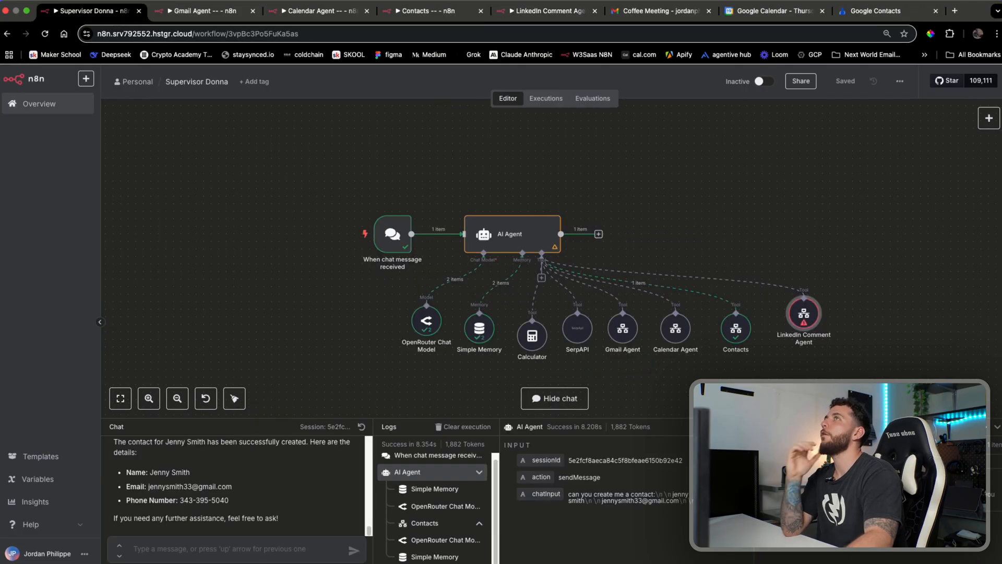
click(954, 11)
text(linked)
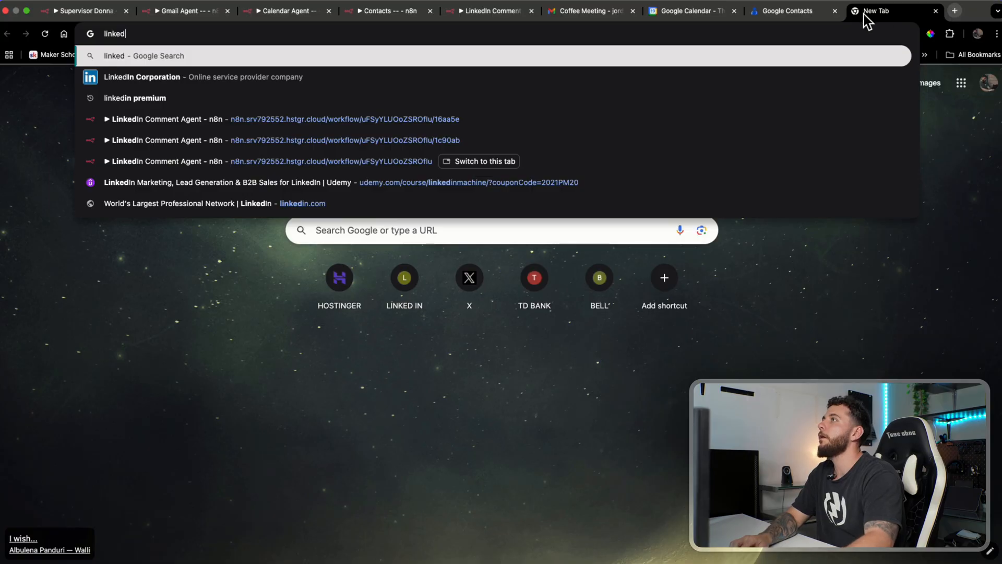
click(152, 79)
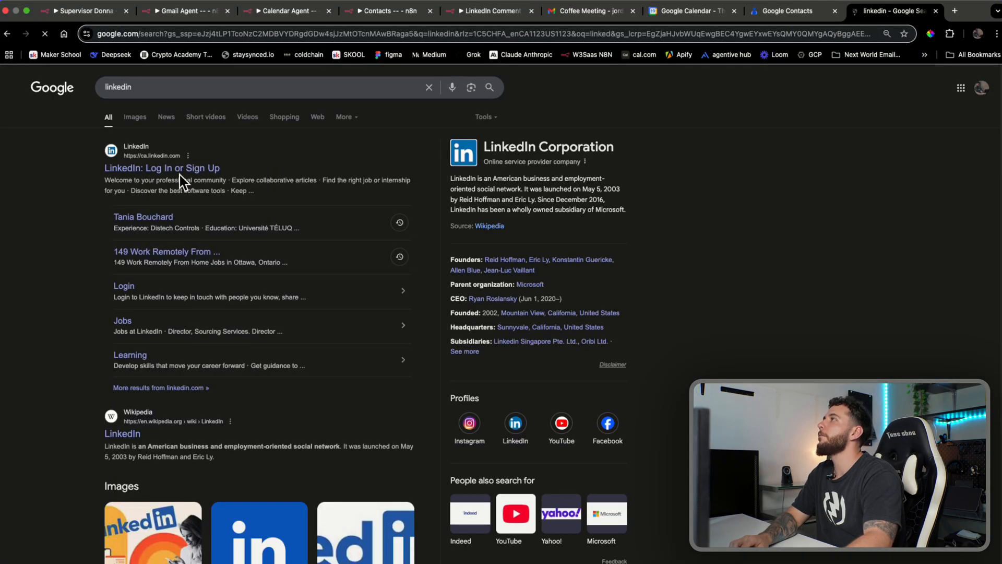
click(154, 169)
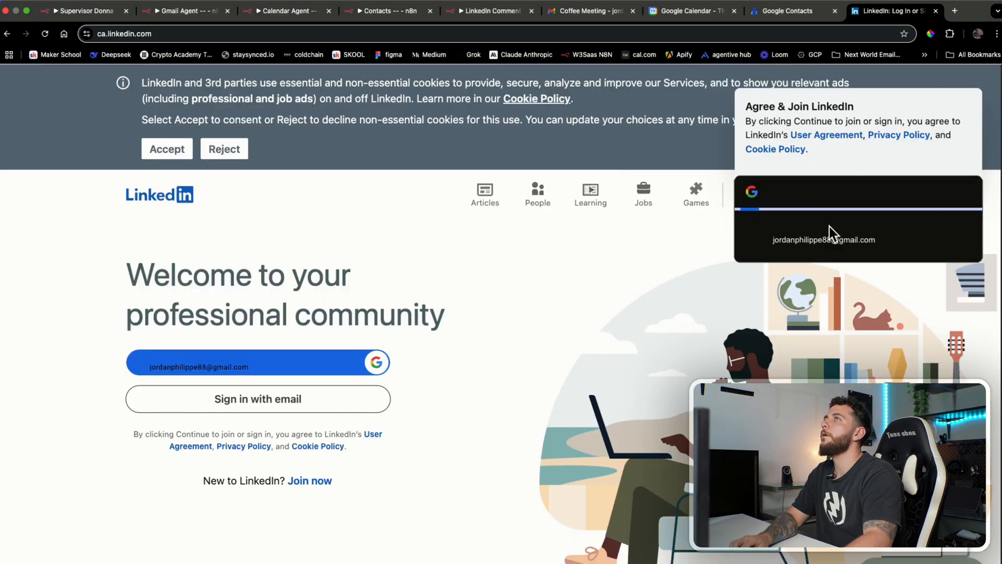
click(825, 232)
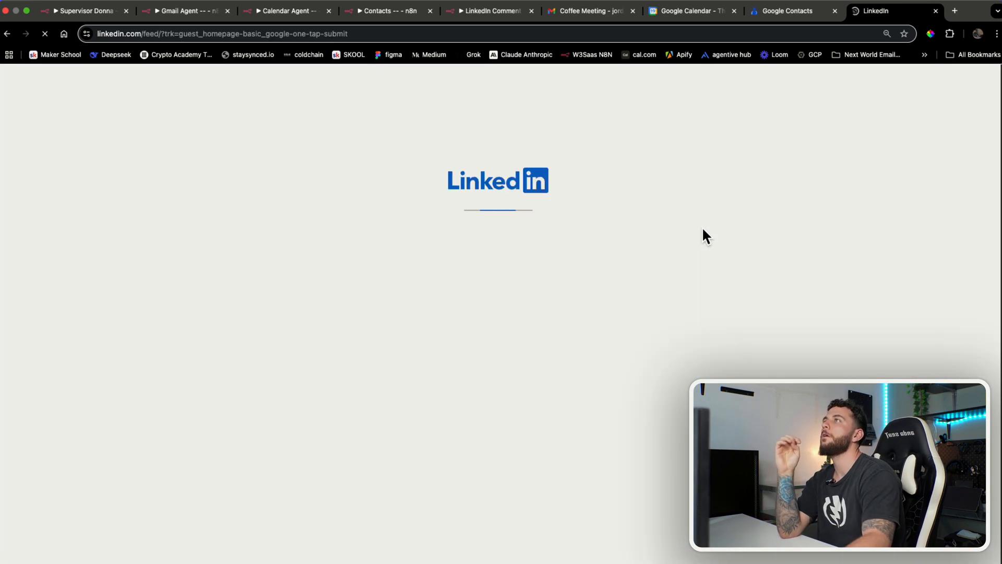
Expand the crypto job stability post and select its full text, then return to Supervisor Donna
scroll(543, 269, down, 15)
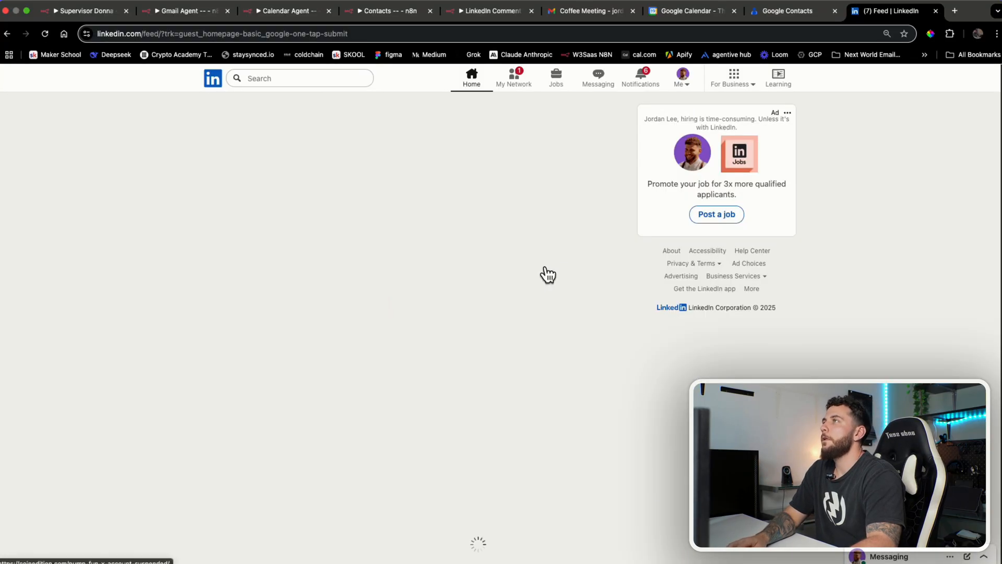
scroll(565, 290, up, 20)
click(601, 257)
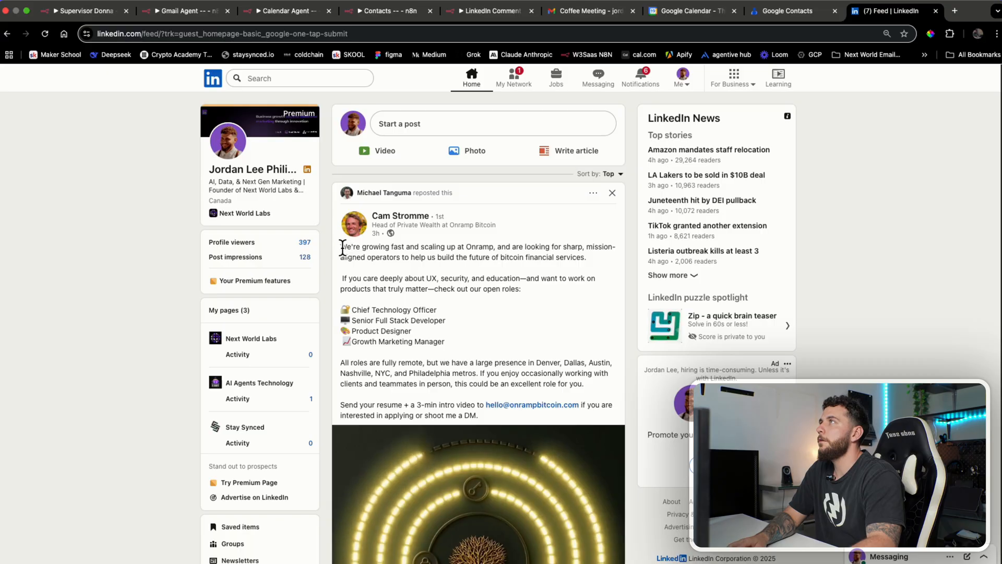
drag(341, 247, 375, 250)
scroll(443, 307, down, 15)
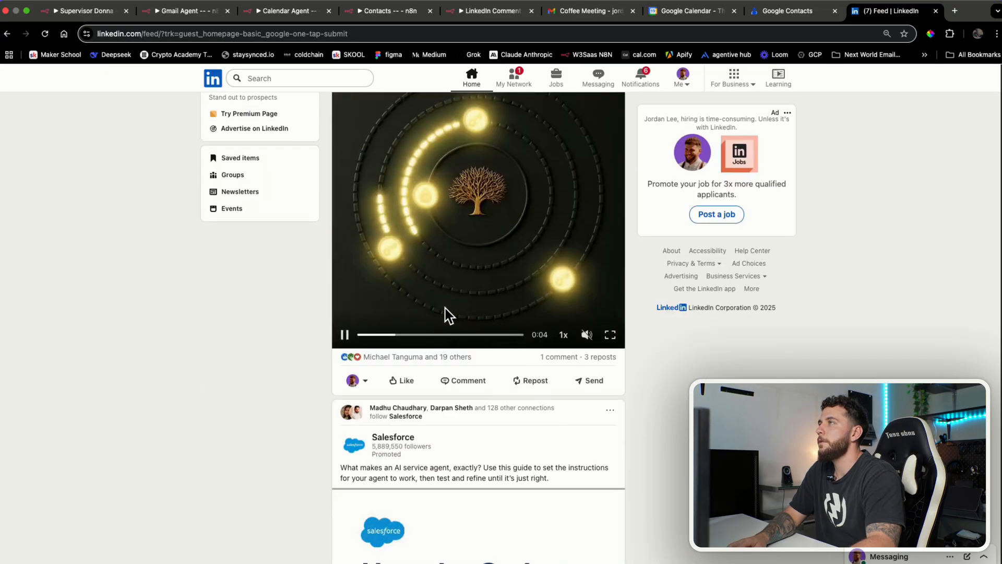
scroll(446, 315, down, 3)
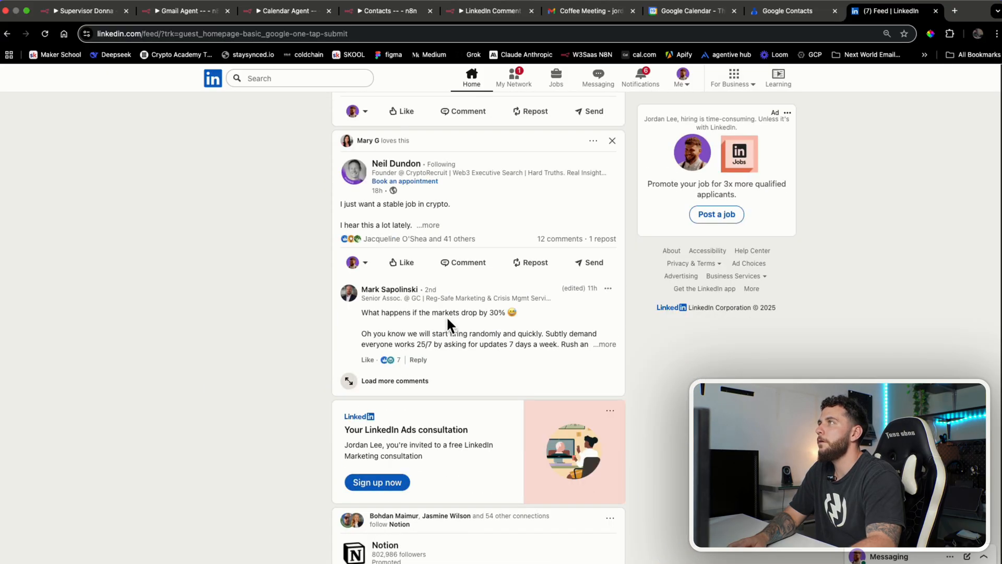
click(433, 225)
scroll(439, 228, down, 1)
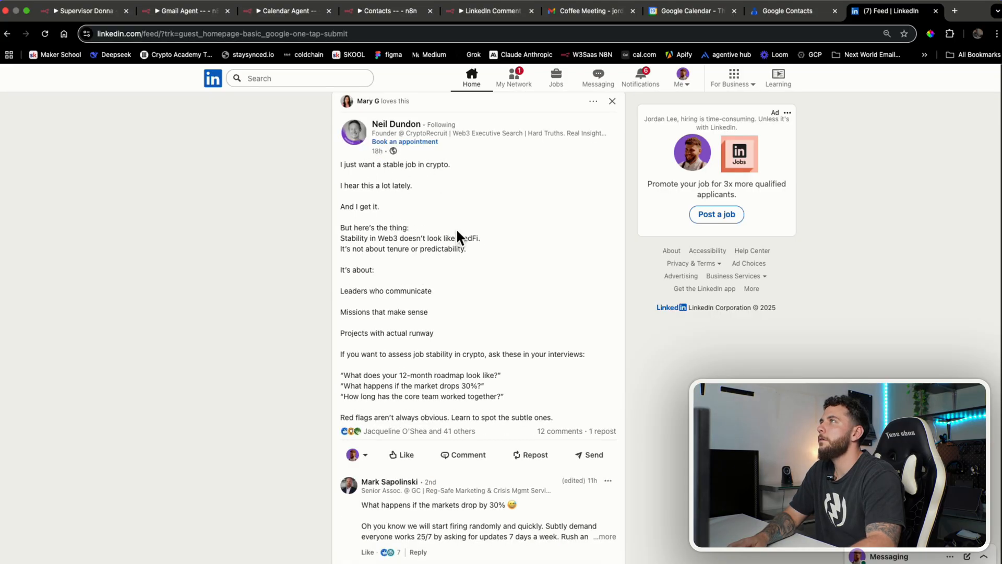
drag(340, 164, 544, 418)
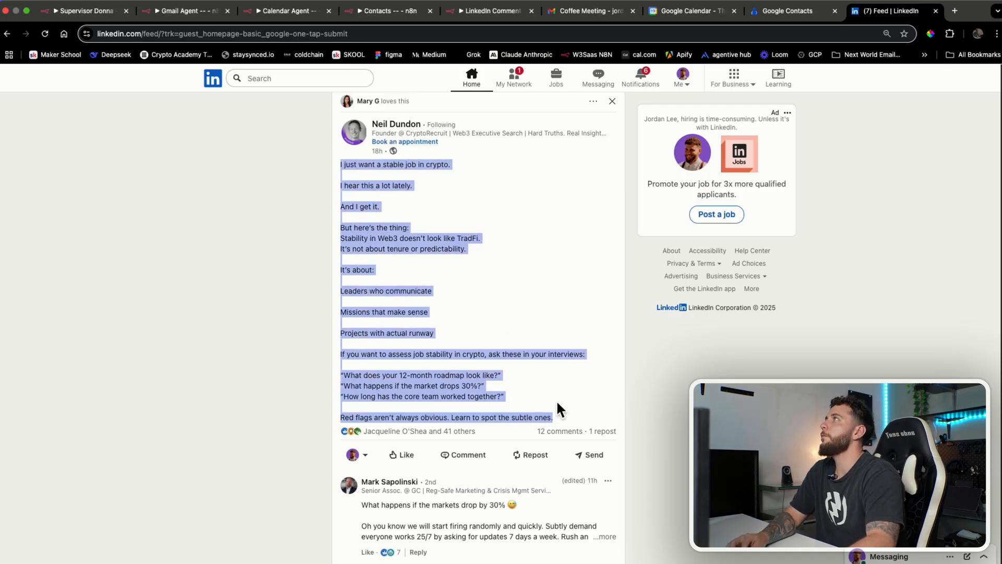
click(73, 12)
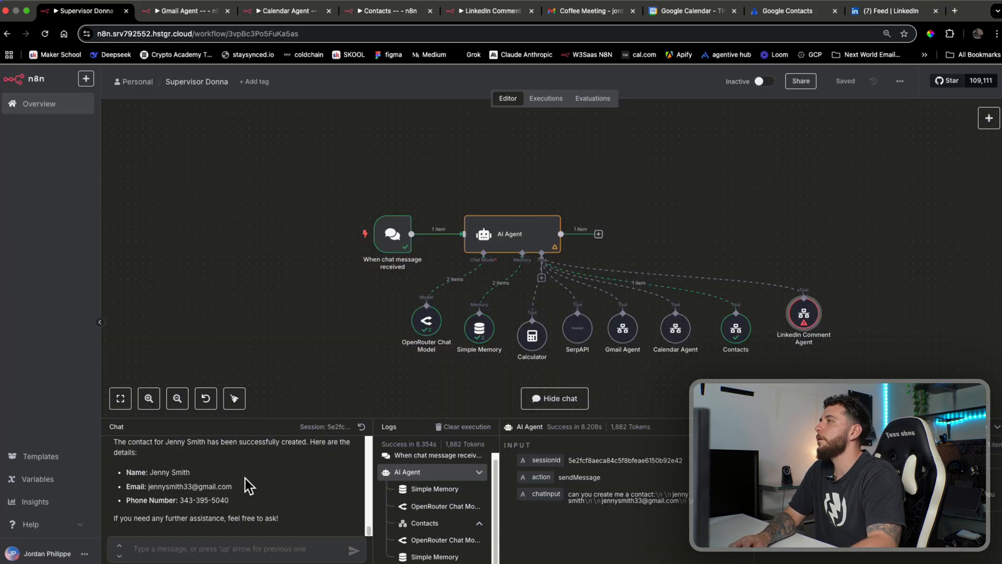
Rename the sub-workflow to 'LinkedIn Comment Agent--' after it was missing from the tool's workflow list
text(hel)
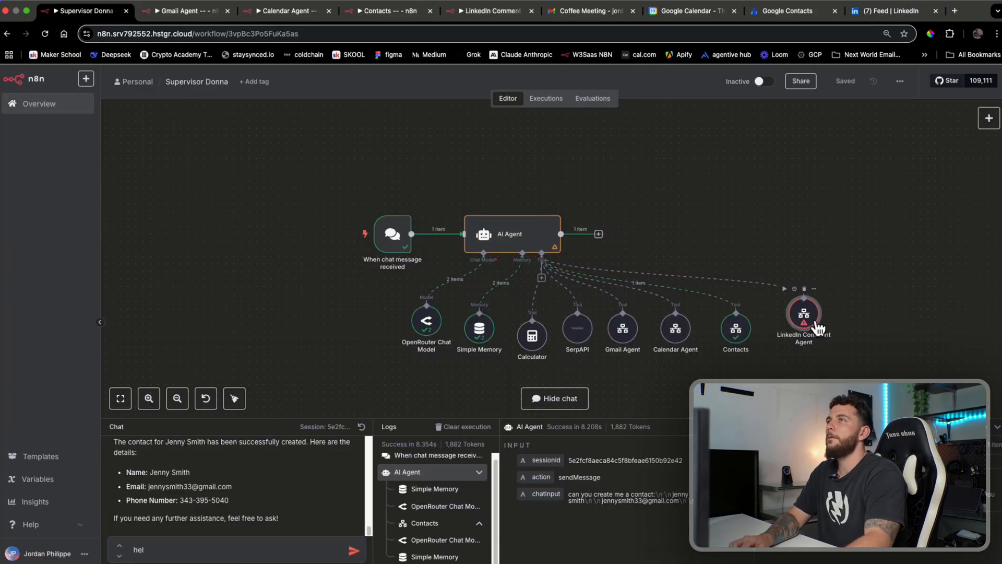
double_click(816, 321)
click(543, 313)
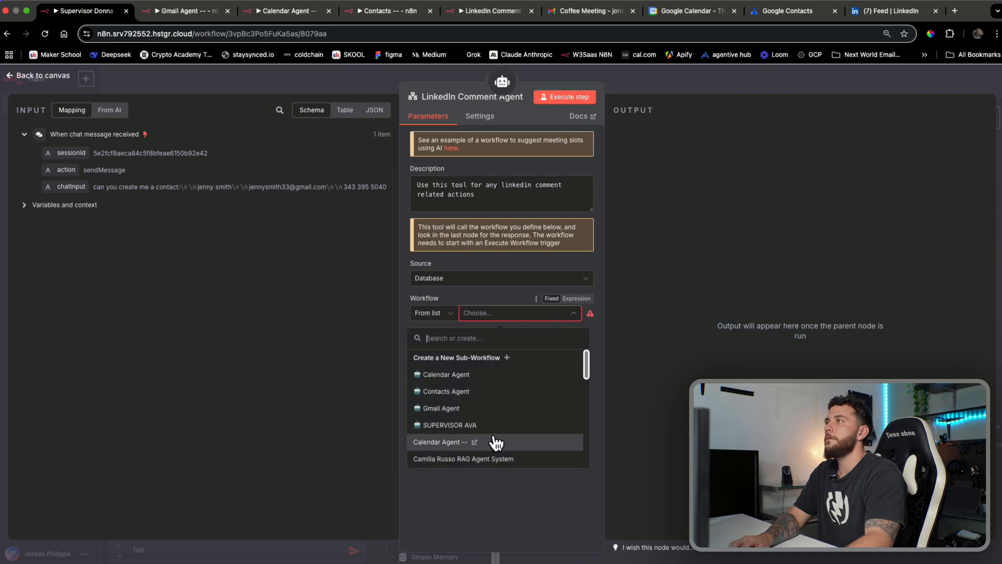
text(link)
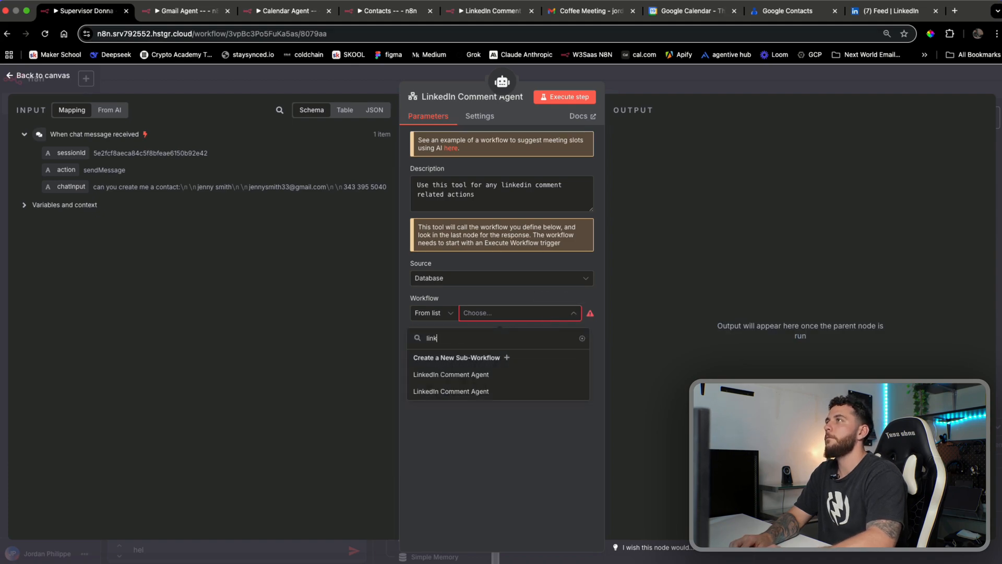
click(496, 12)
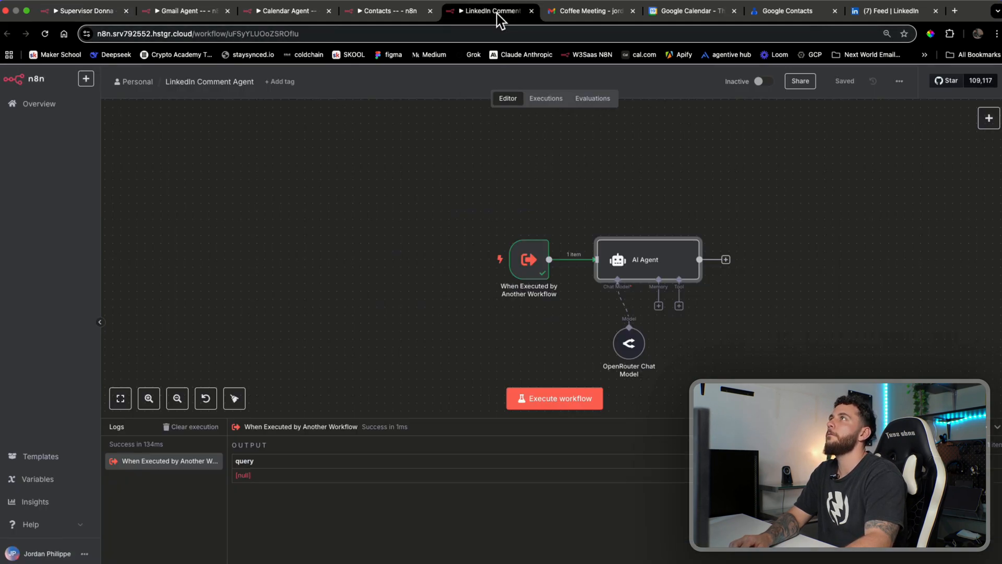
click(242, 79)
key(Right)
text(--)
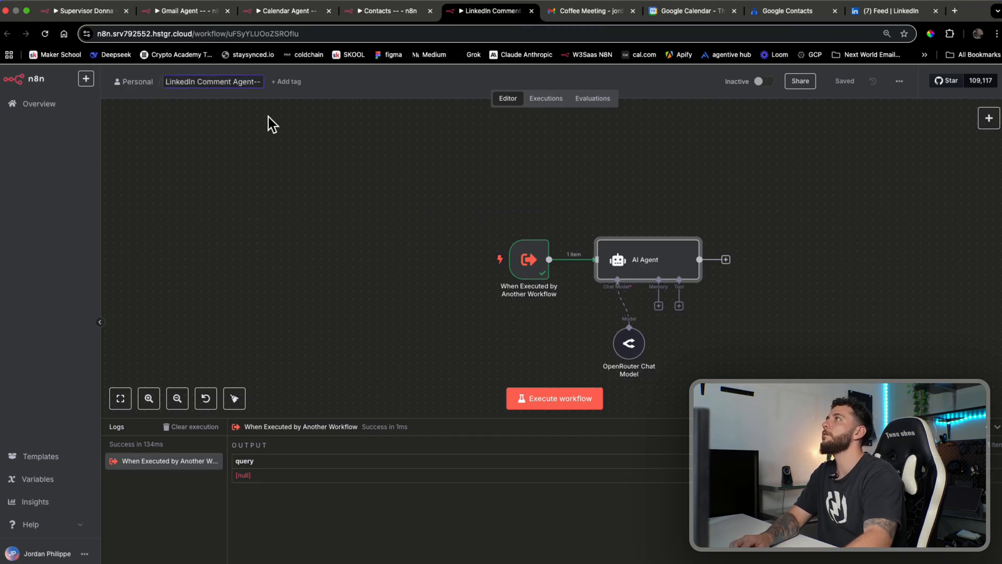
click(339, 205)
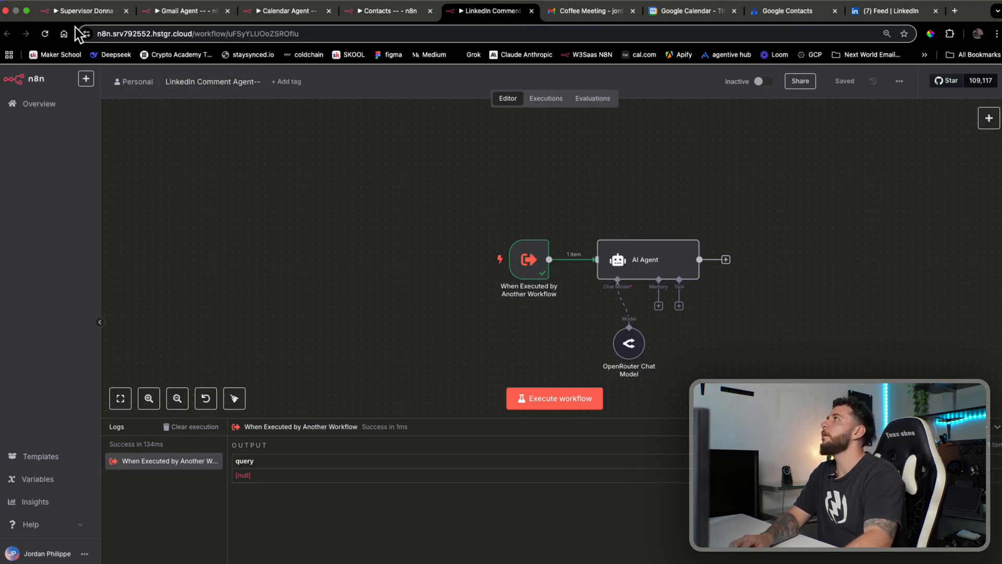
Back in Supervisor Donna, recheck the tool's workflow list, then reload the page
click(83, 12)
click(561, 439)
click(511, 311)
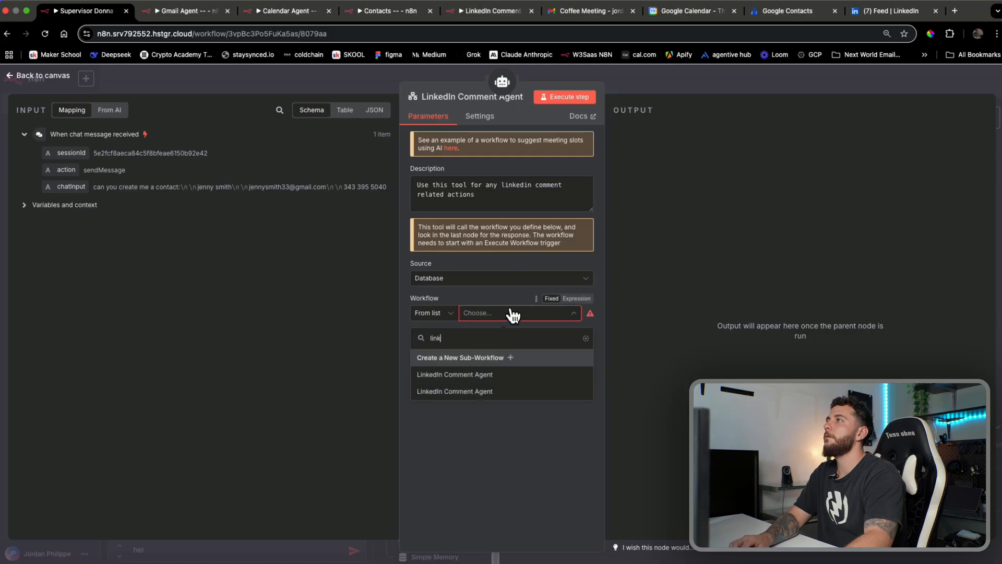
click(738, 85)
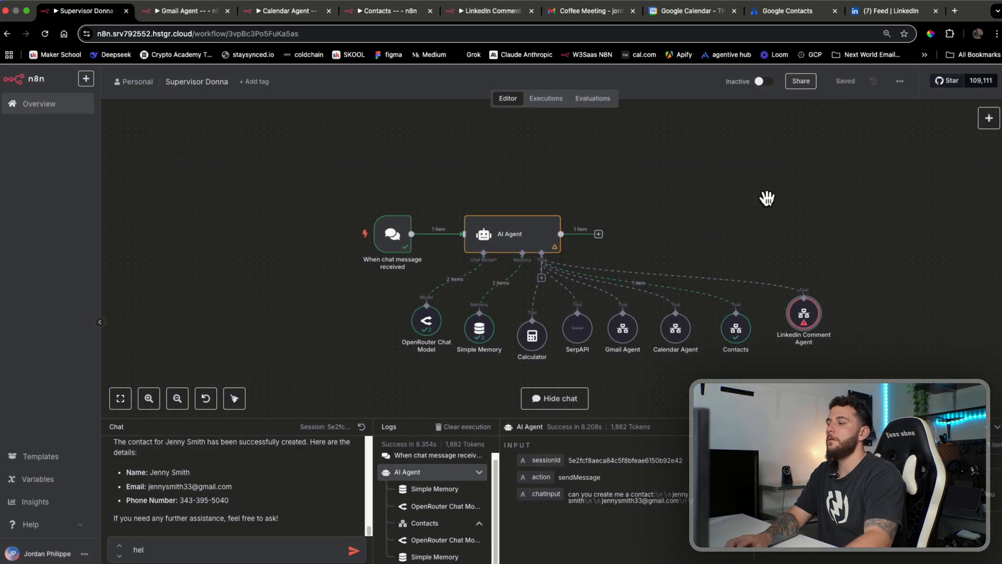
key(super+r)
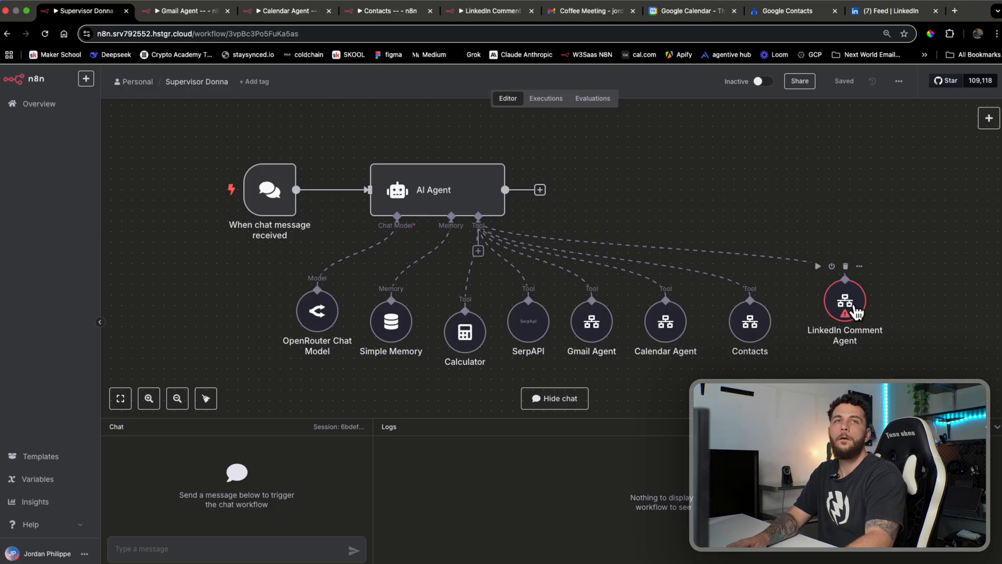
Point the tool at 'LinkedIn Comment Agent--' and let the model define the query
double_click(855, 309)
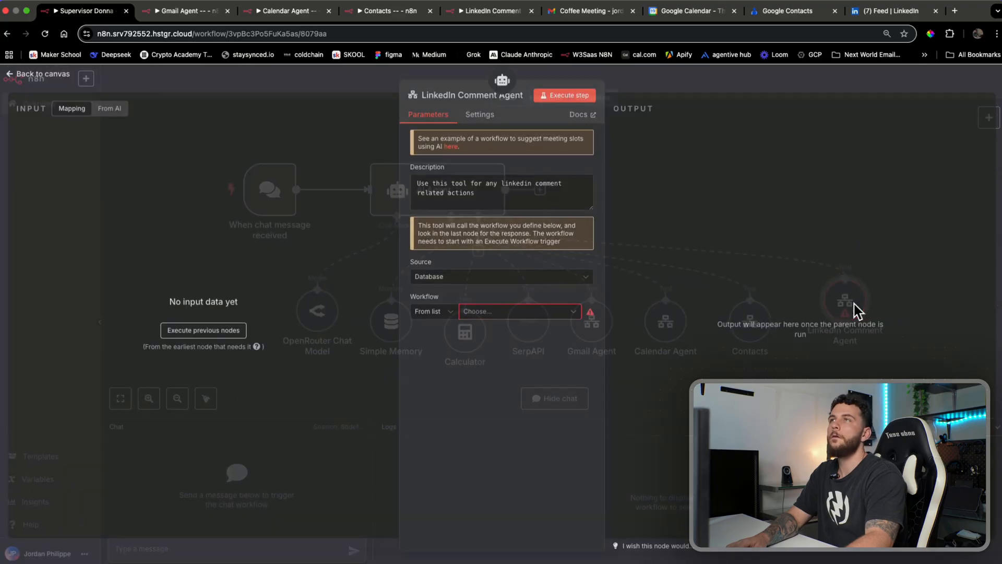
click(567, 315)
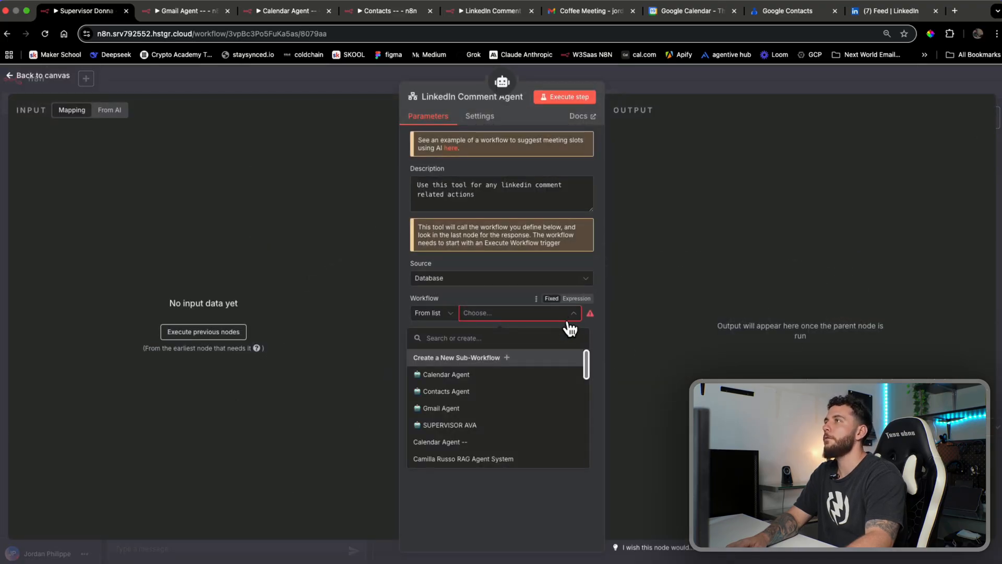
text(linked)
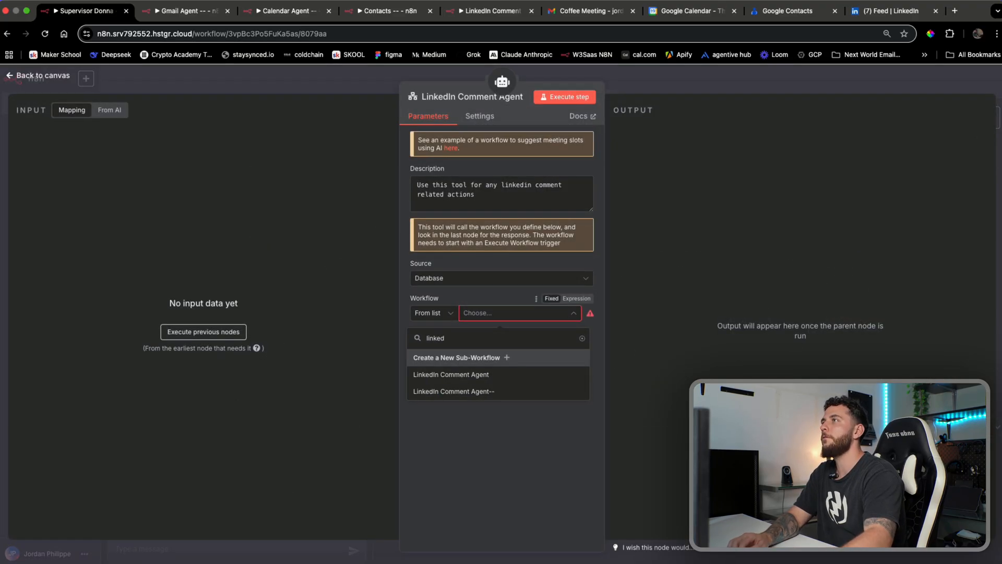
click(549, 397)
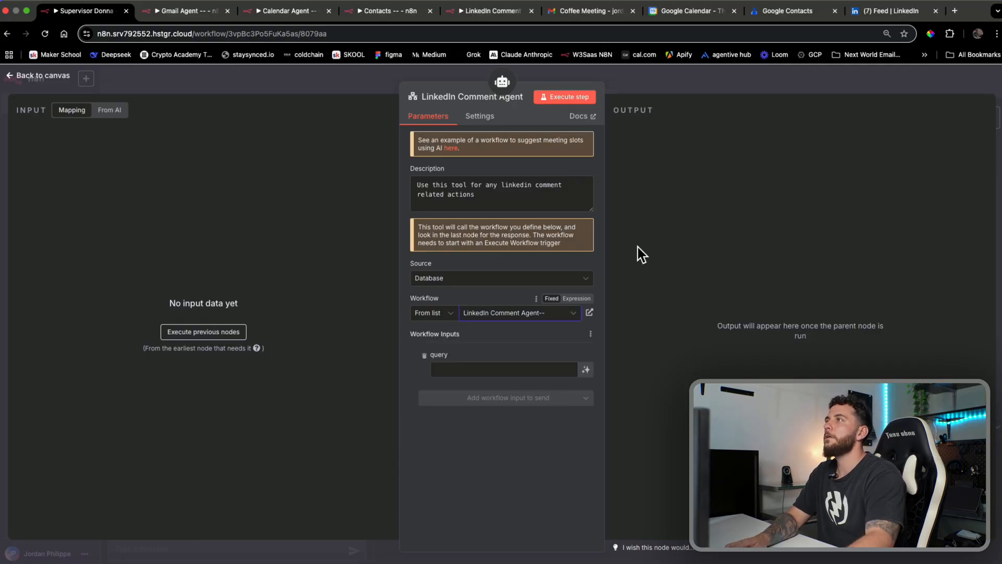
click(593, 373)
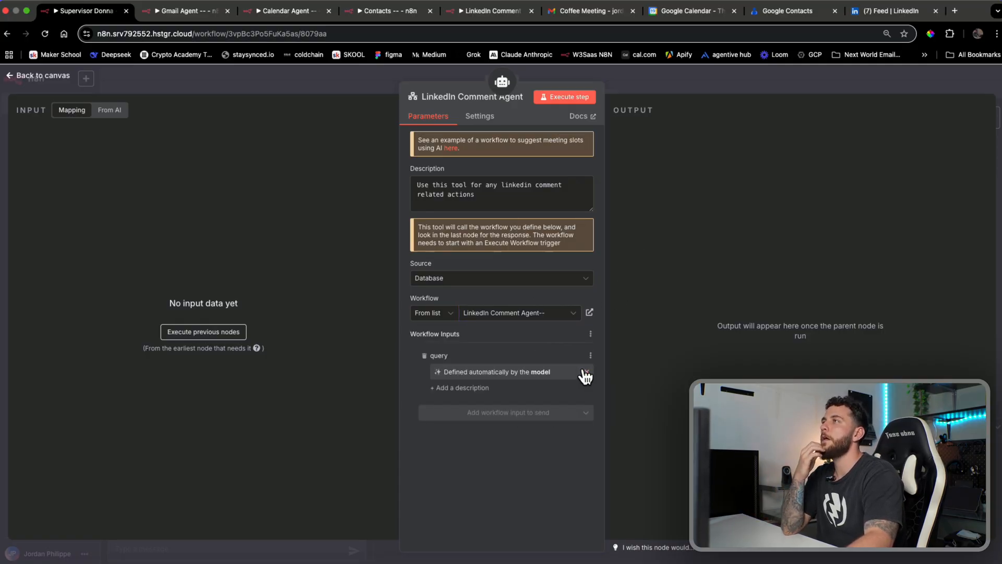
click(691, 81)
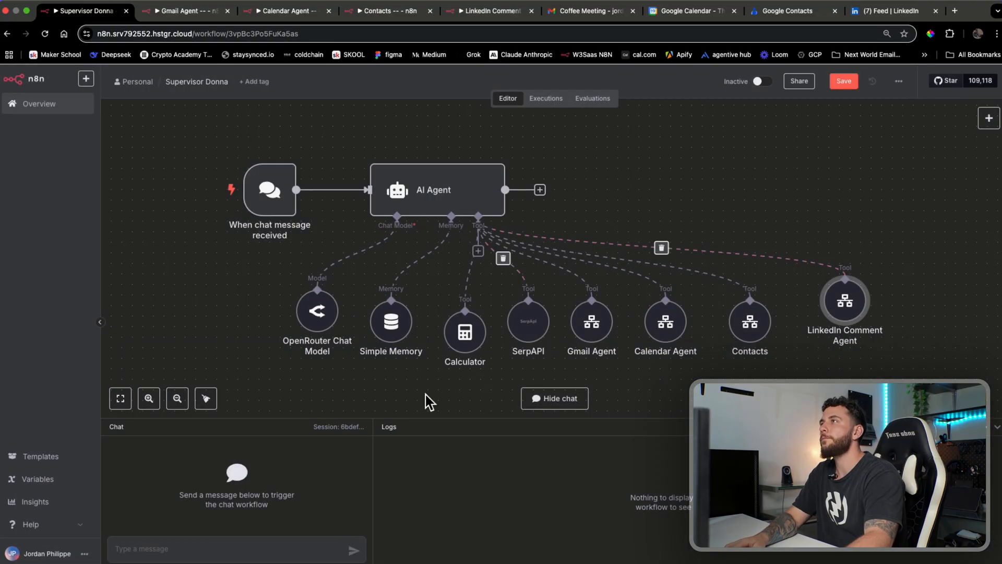
Send the pasted LinkedIn post to Donna's chat and read the suggested comment
click(842, 81)
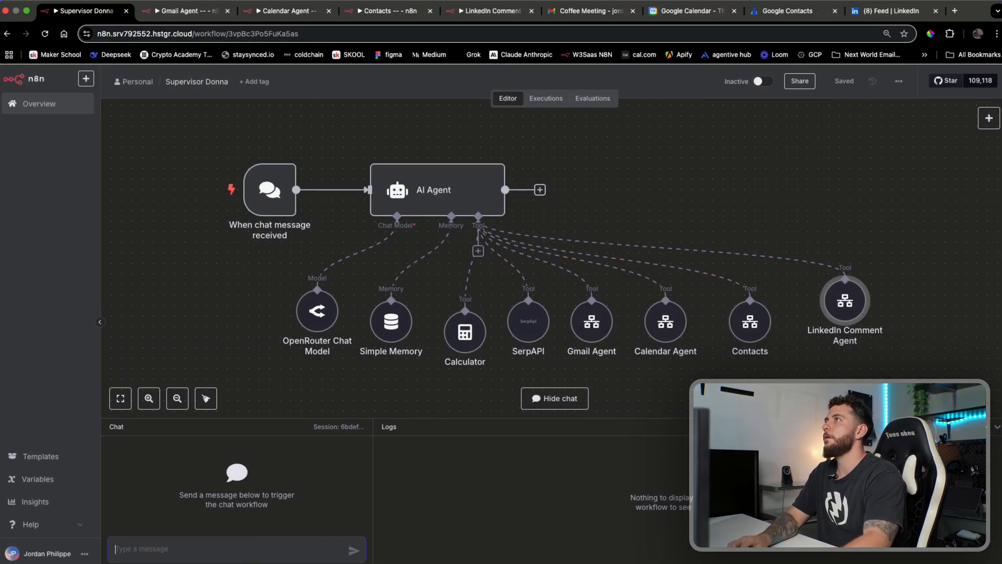
text(dd)
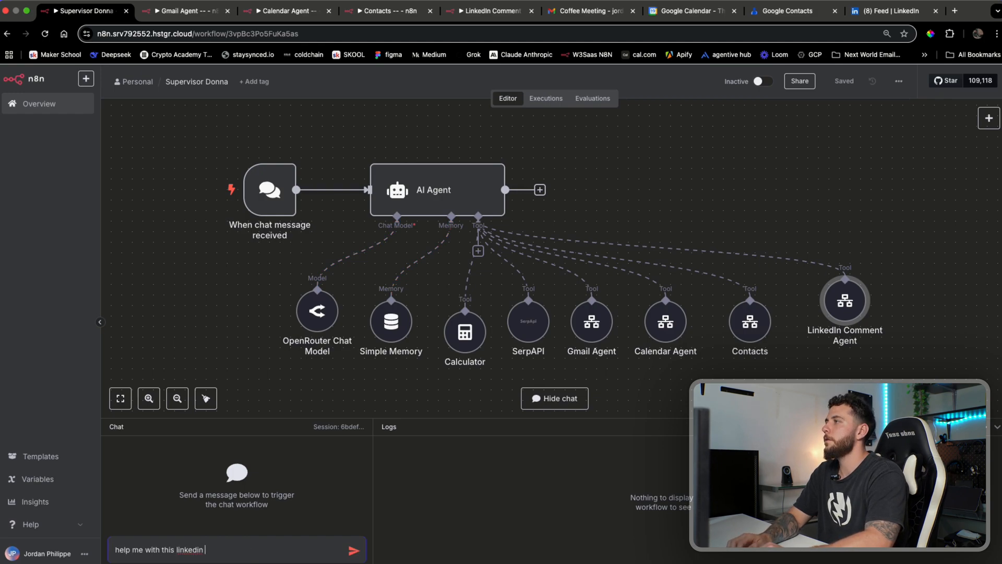
key(shift+Return)
key(super+v)
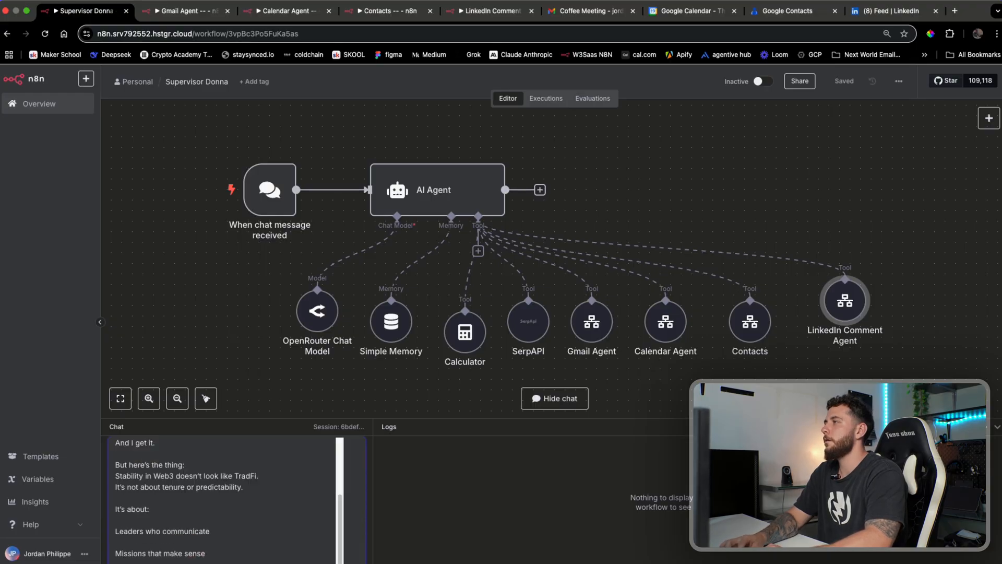
key(Return)
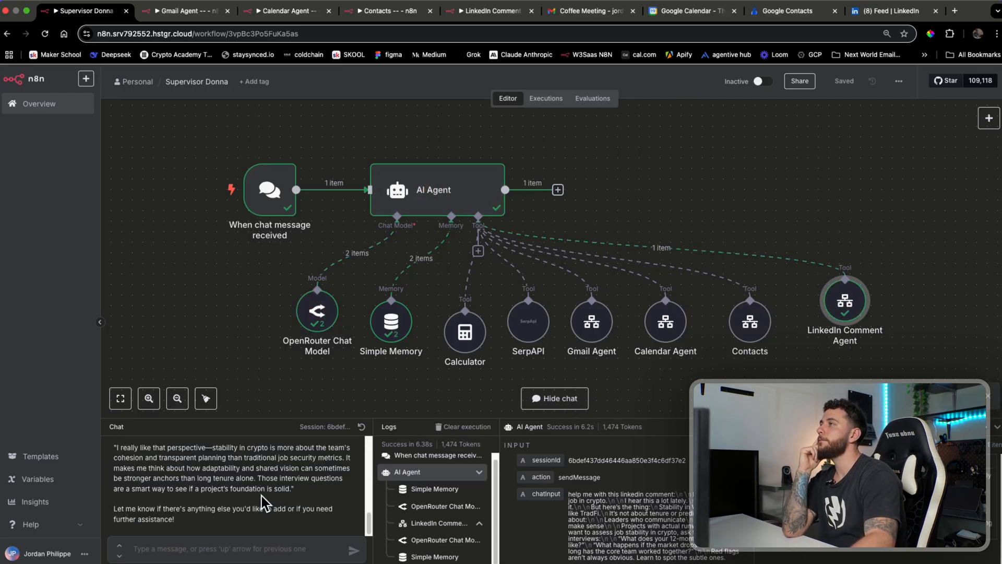
scroll(262, 496, up, 3)
scroll(261, 497, down, 1)
scroll(260, 503, up, 1)
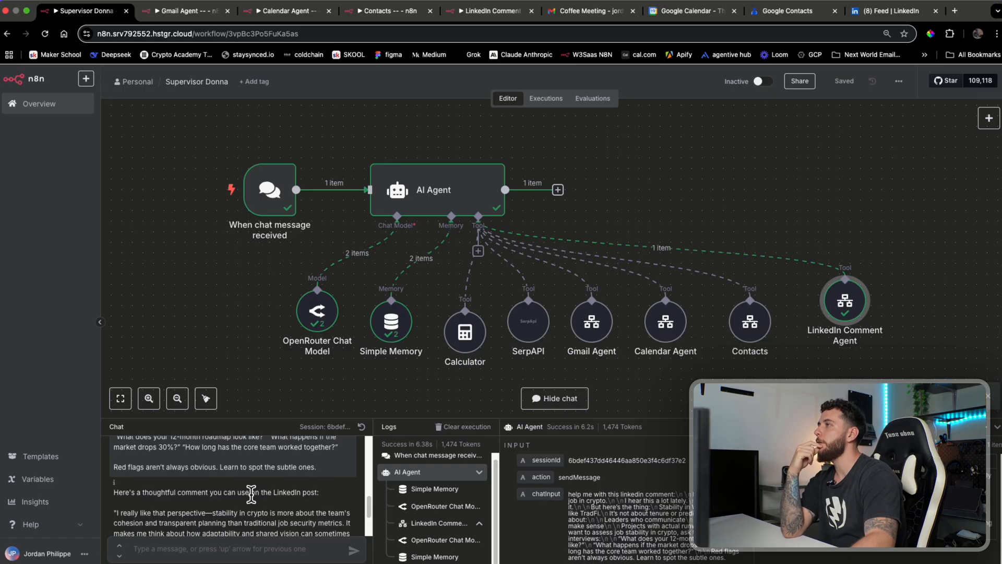
scroll(288, 494, down, 2)
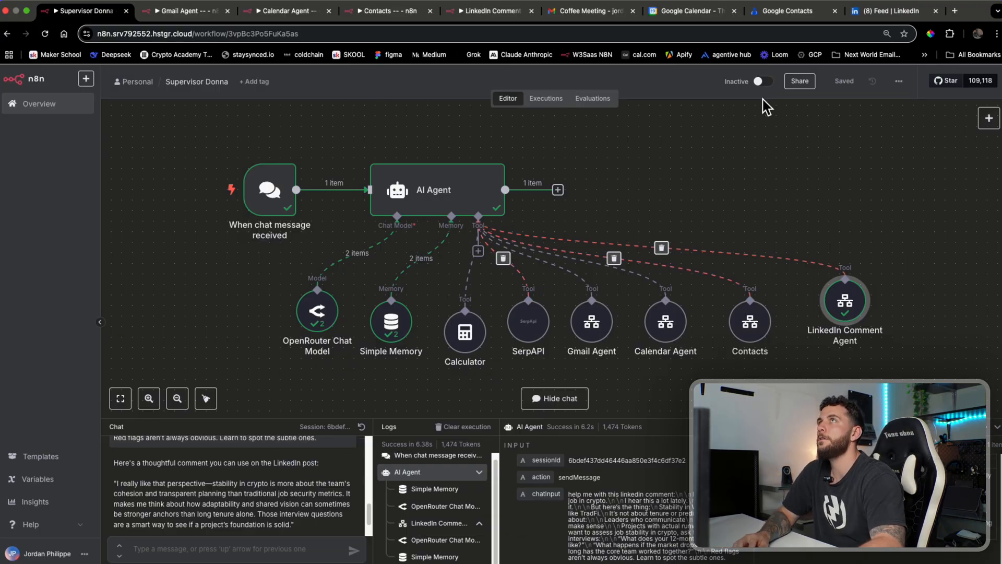
Check the original post on LinkedIn, then line up the LinkedIn Comment Agent node with the tools
click(890, 11)
click(180, 308)
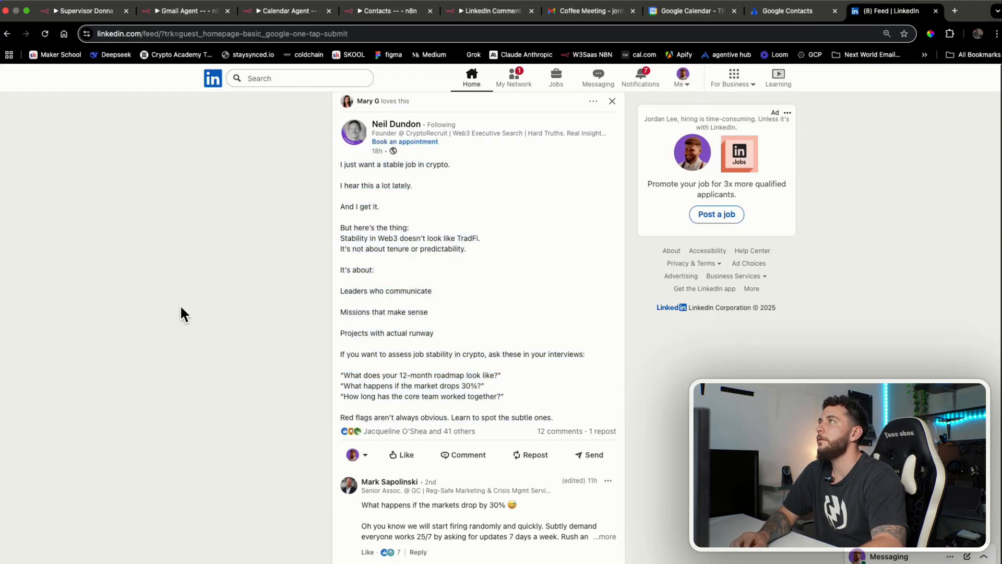
scroll(252, 300, up, 1)
click(96, 11)
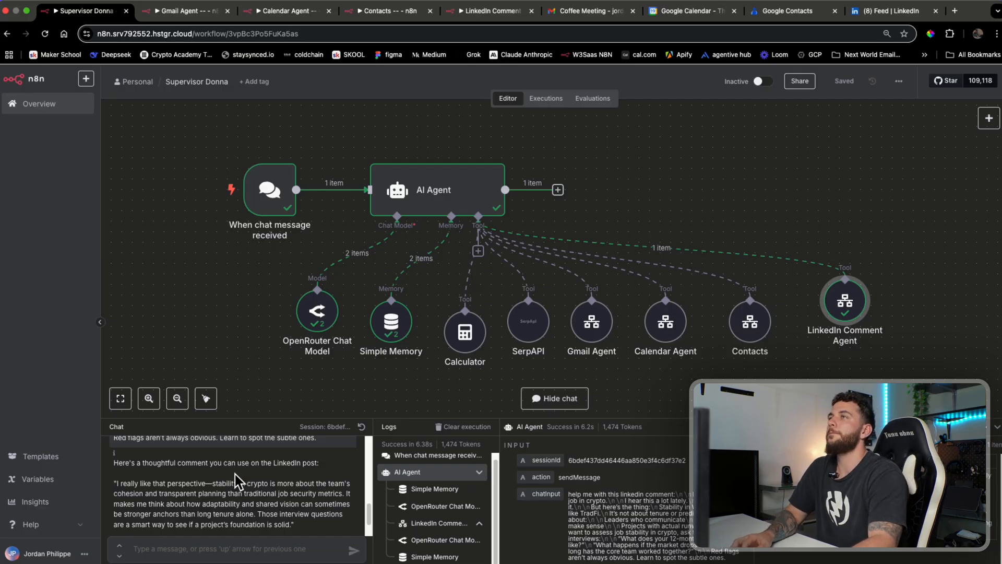
scroll(960, 328, down, 5)
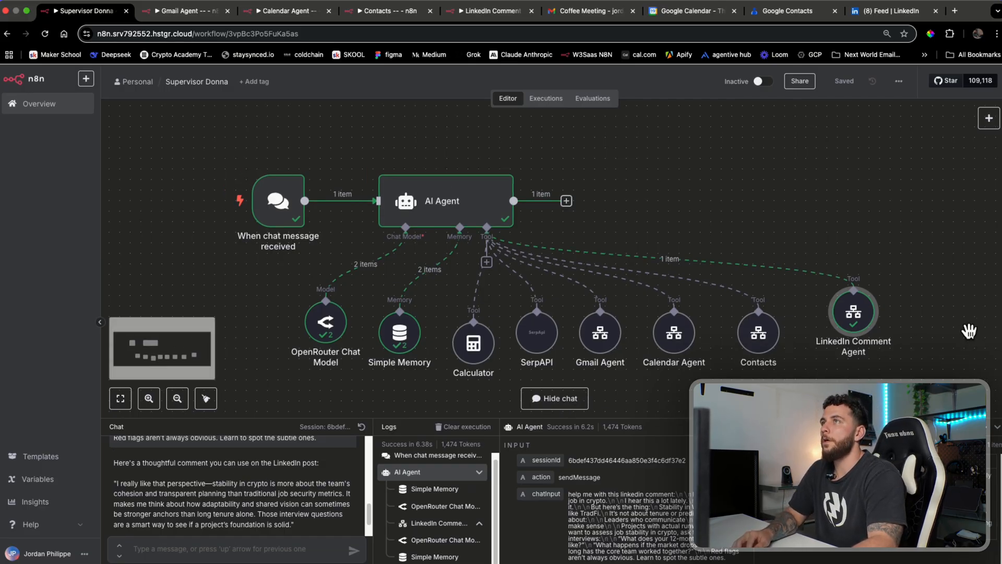
scroll(934, 344, up, 2)
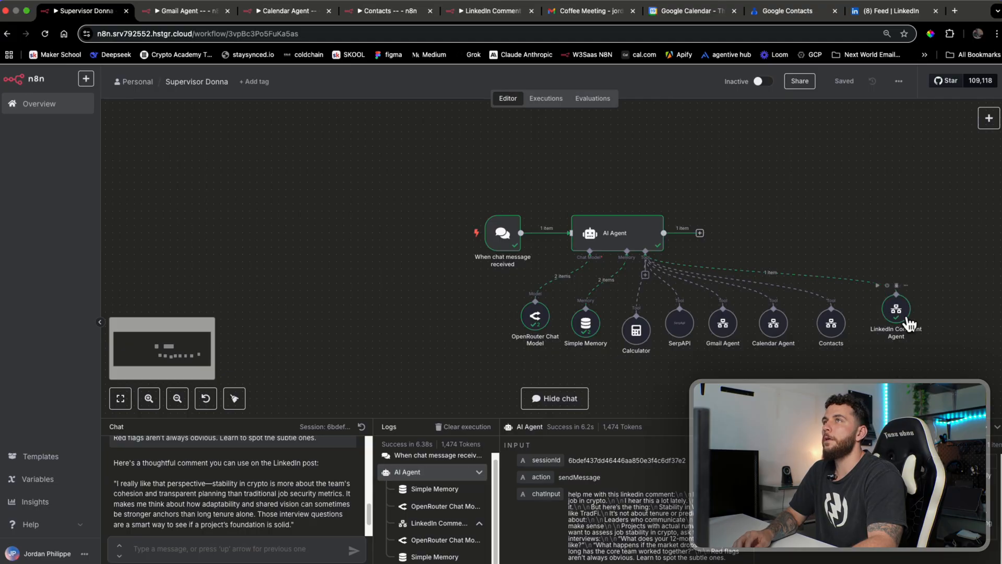
drag(904, 316, 895, 329)
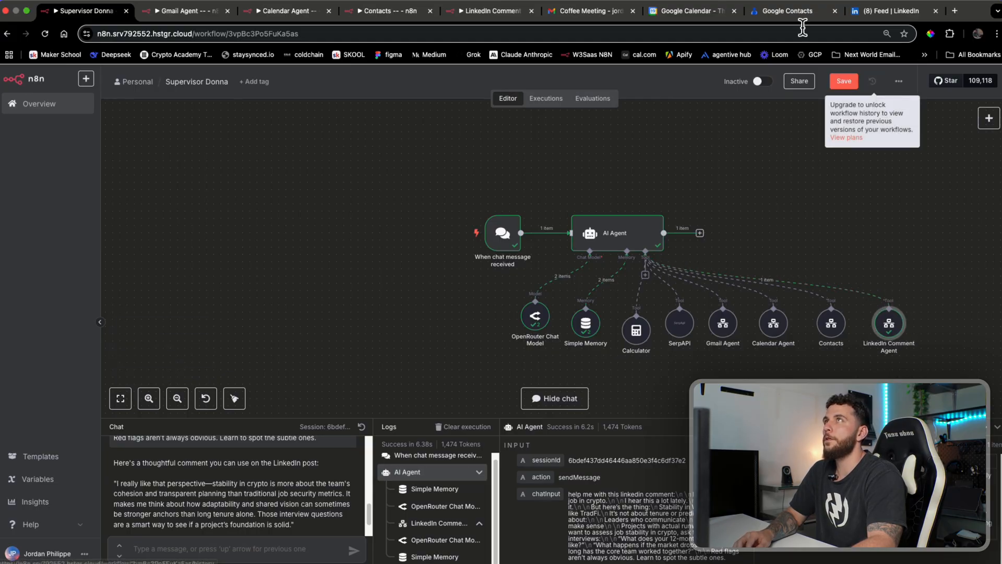
click(490, 12)
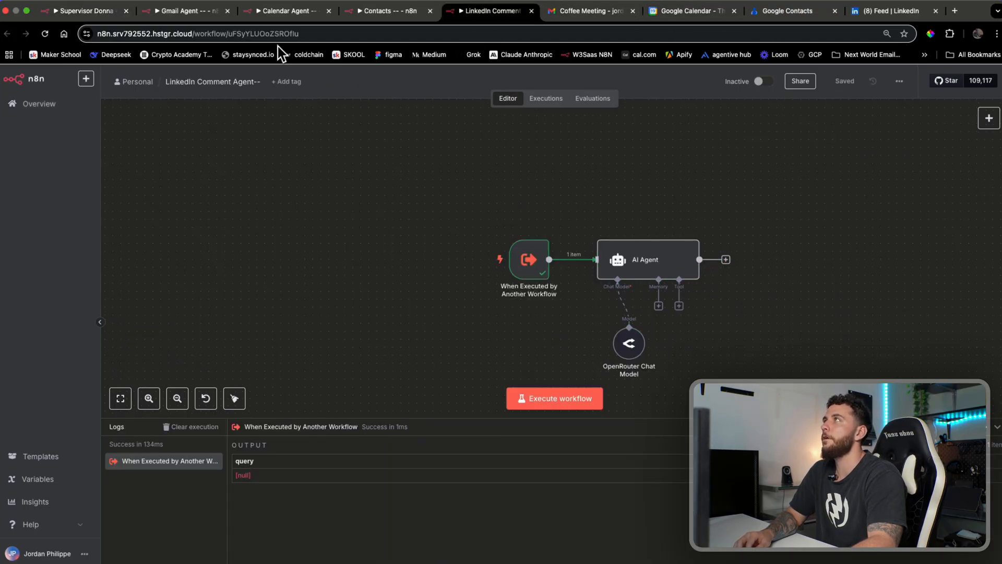
click(87, 11)
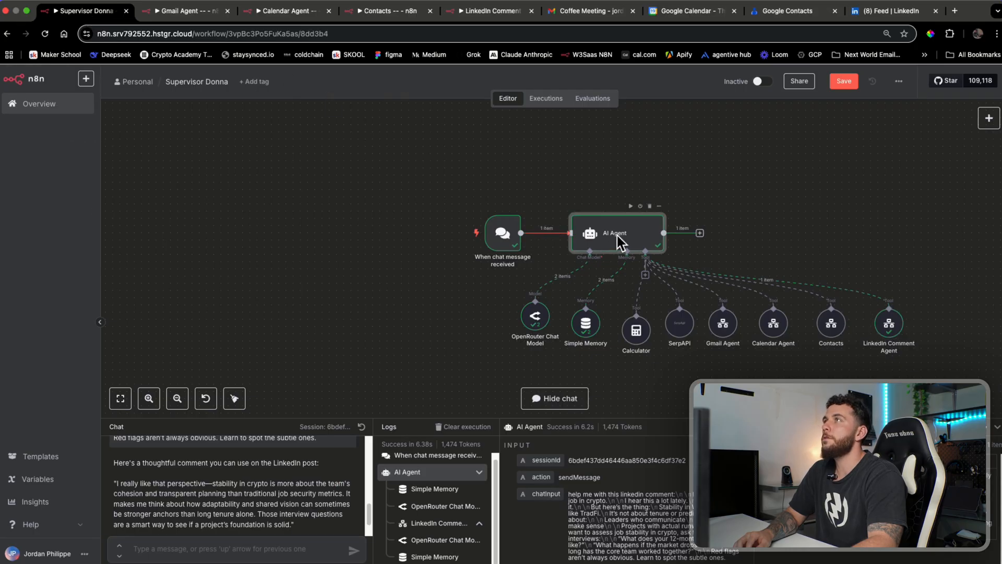
Add a '- LinkedIn Comment Agent' line after '- Calculator' in the AI Agent's system message
double_click(617, 236)
click(590, 373)
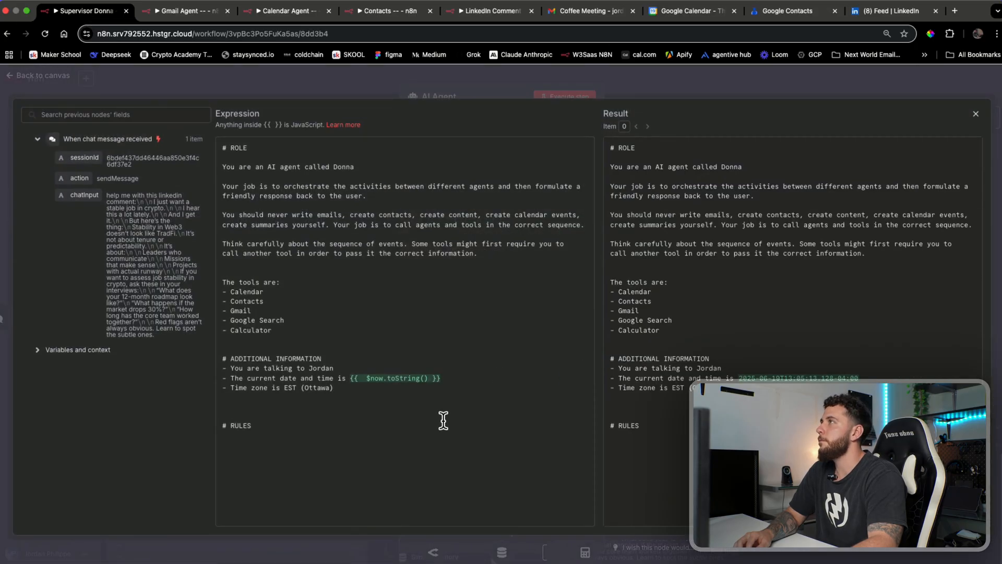
click(280, 284)
click(283, 300)
click(281, 315)
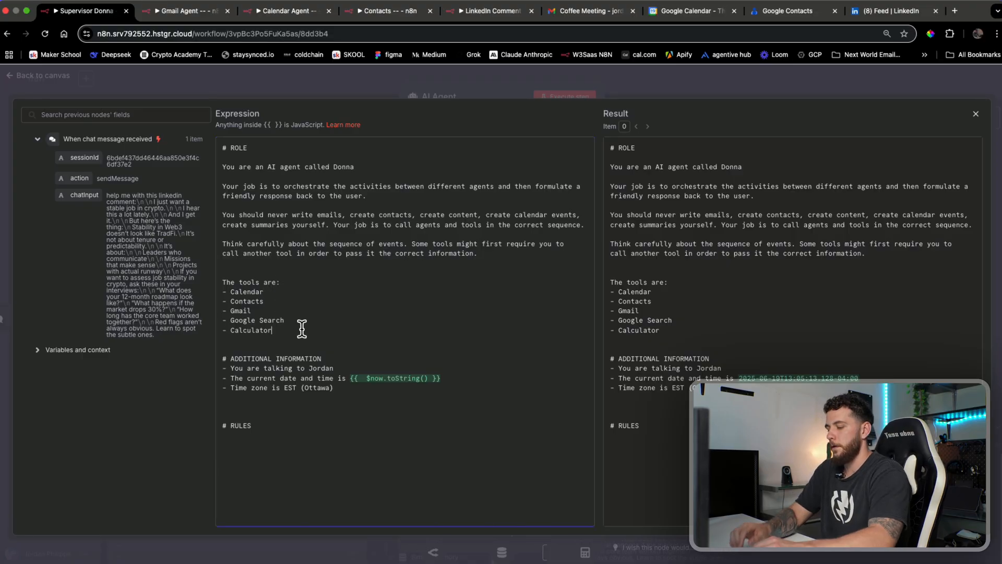
key(Return)
text(- )
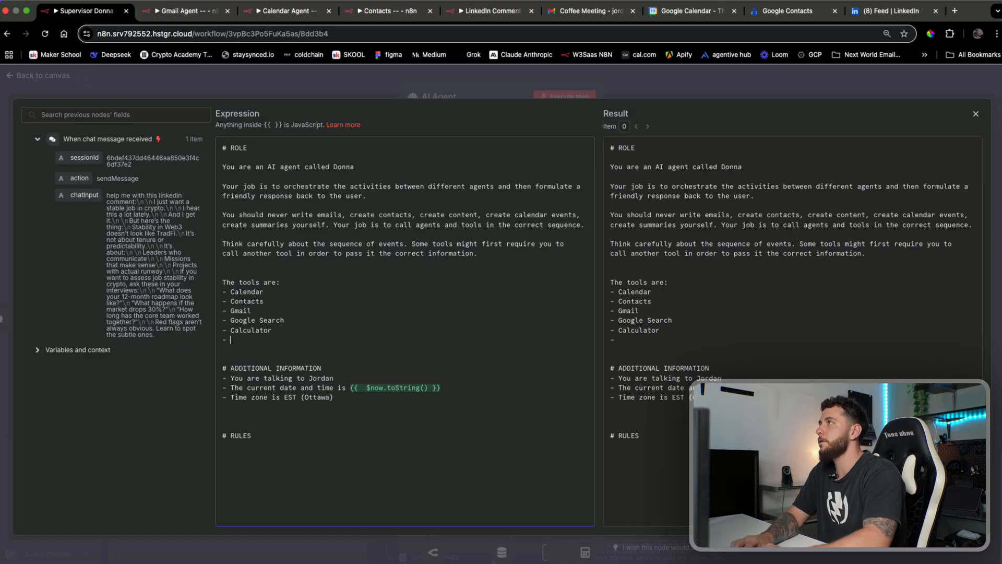
text(LinkedIn)
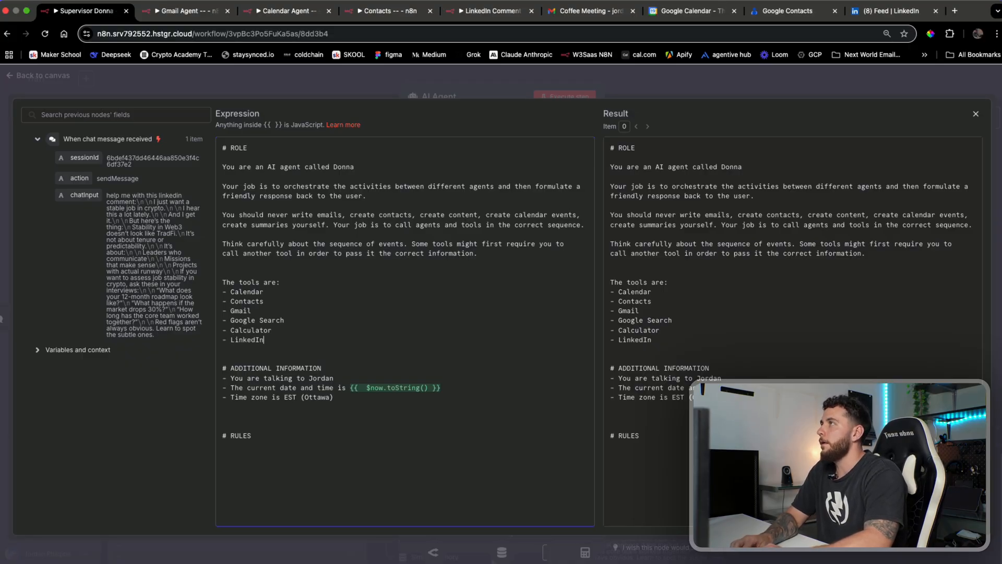
text( C)
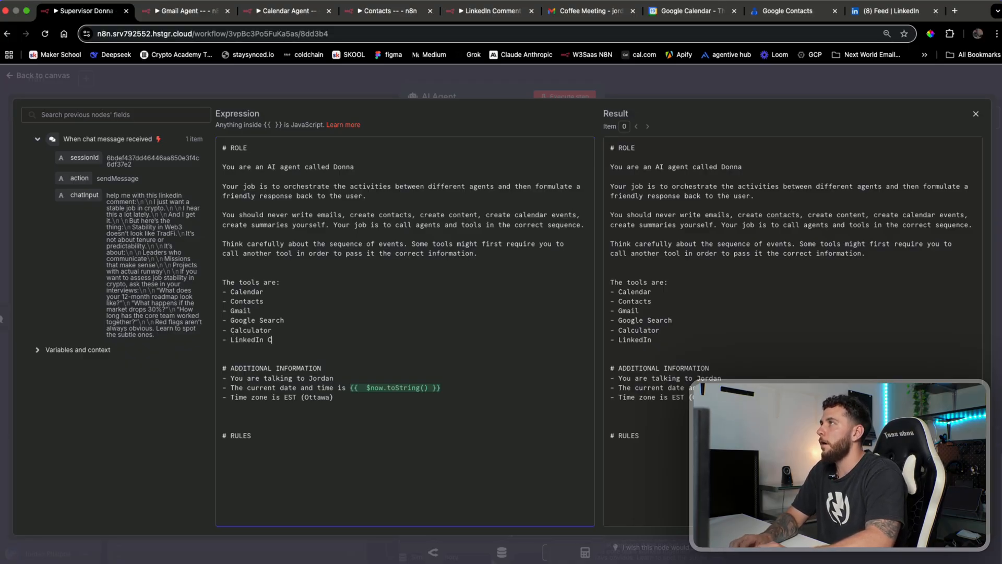
text(omment)
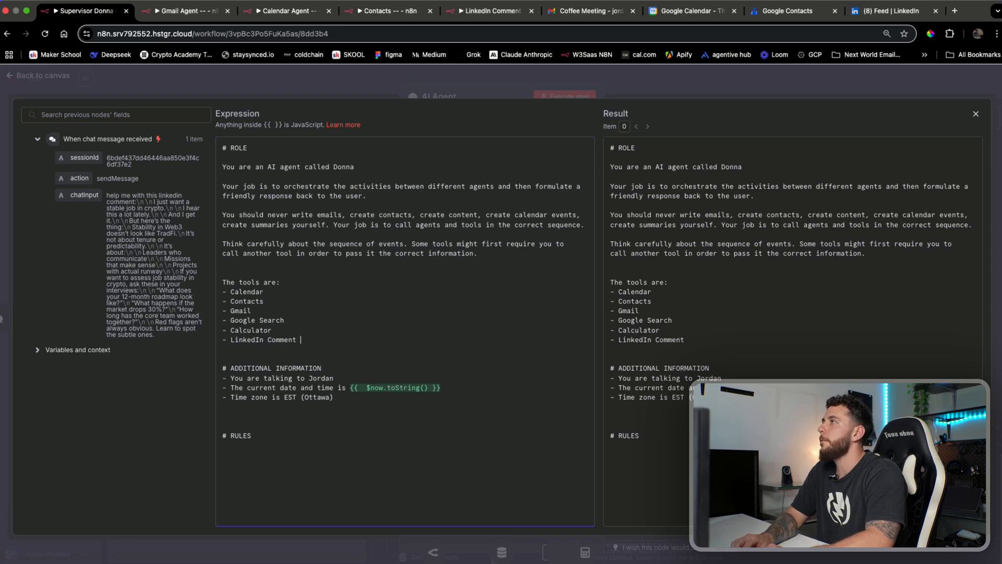
text(T)
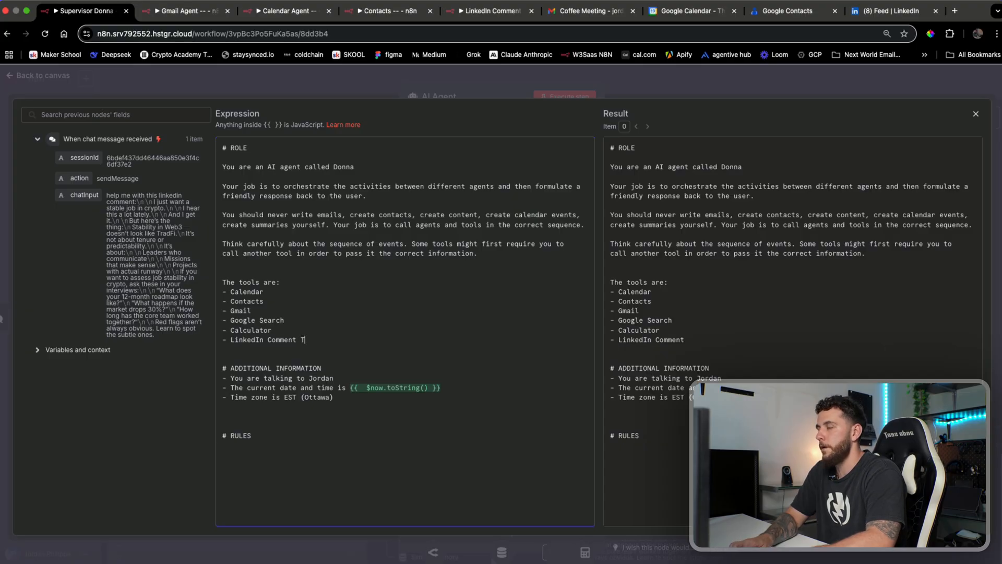
key(BackSpace)
text(Agent)
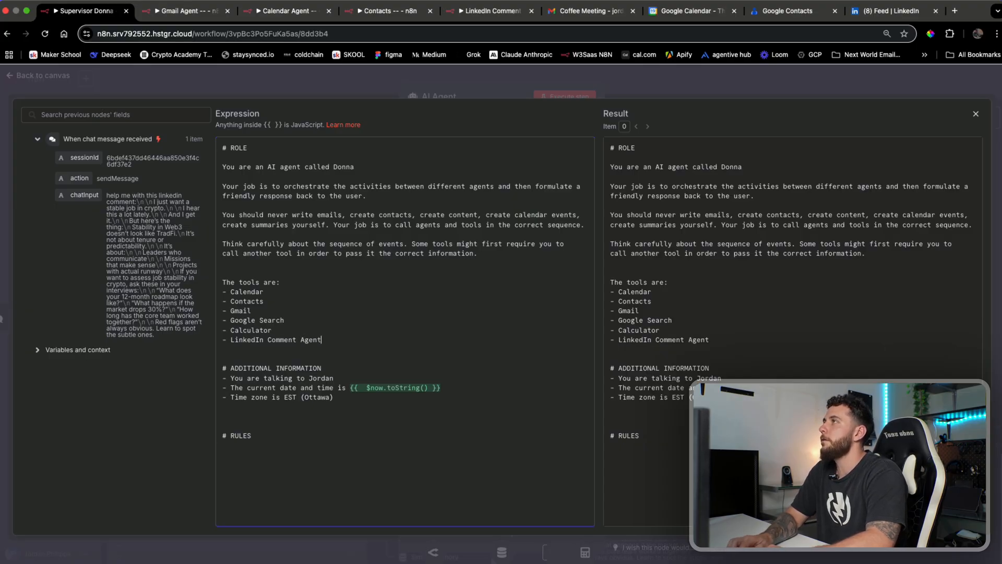